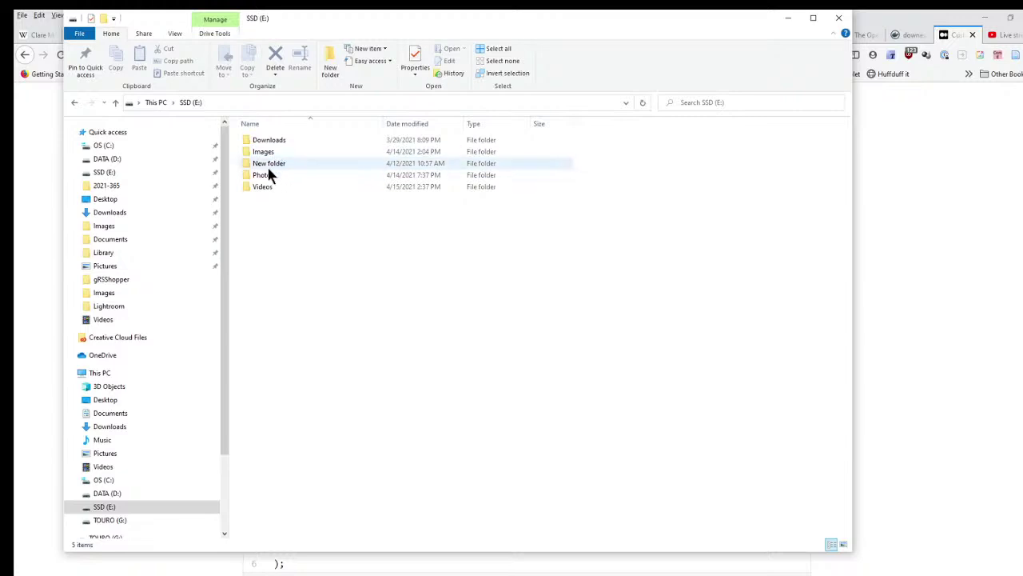
Step: Delete the nested sql-scripts folder inside CodeProjects > Docker-mysql > my-mysql > sql-scripts on the DATA (D:) drive
{"action": "left_click", "coordinate": [126, 159]}
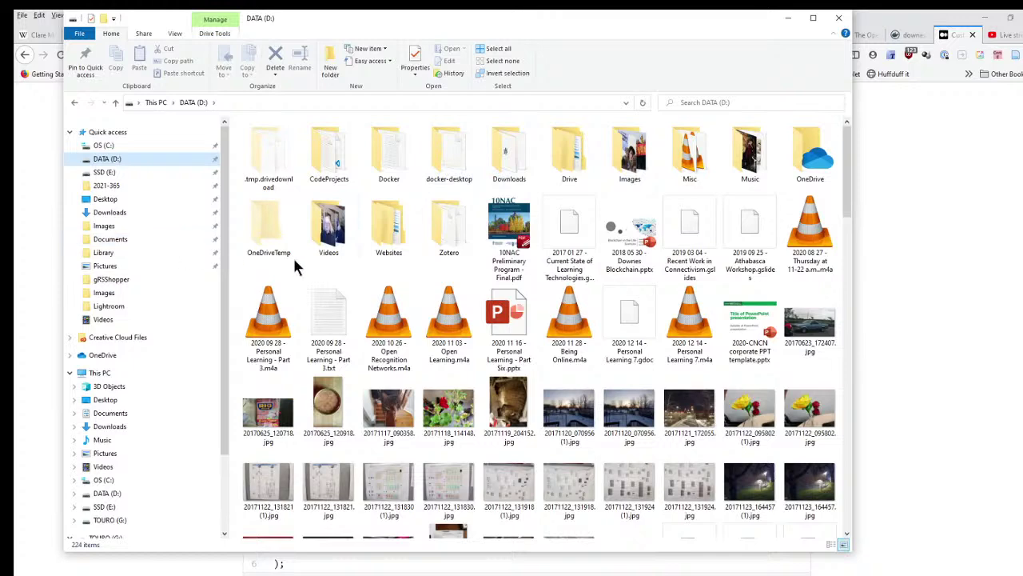
{"action": "double_click", "coordinate": [326, 172]}
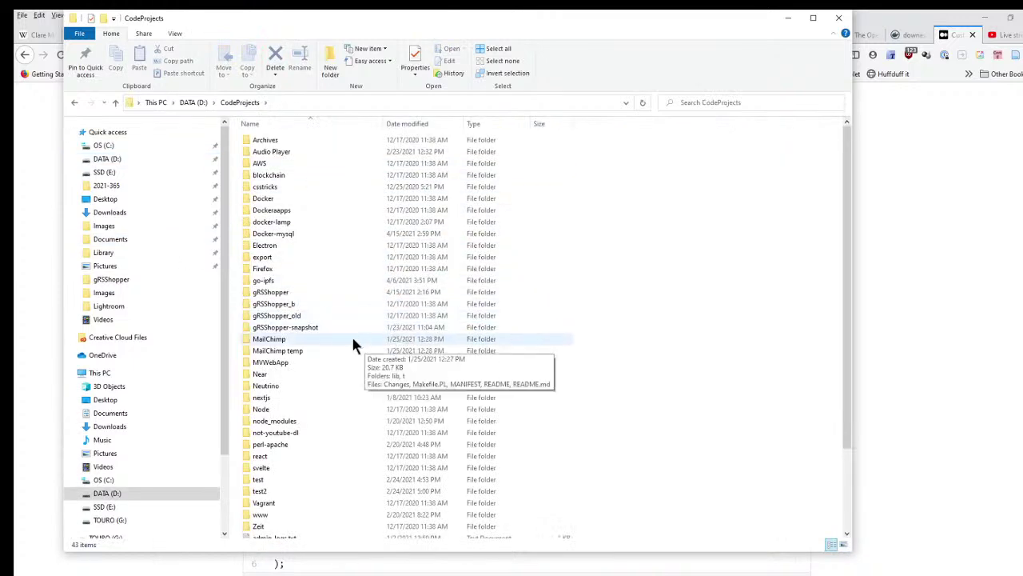
{"action": "double_click", "coordinate": [281, 233]}
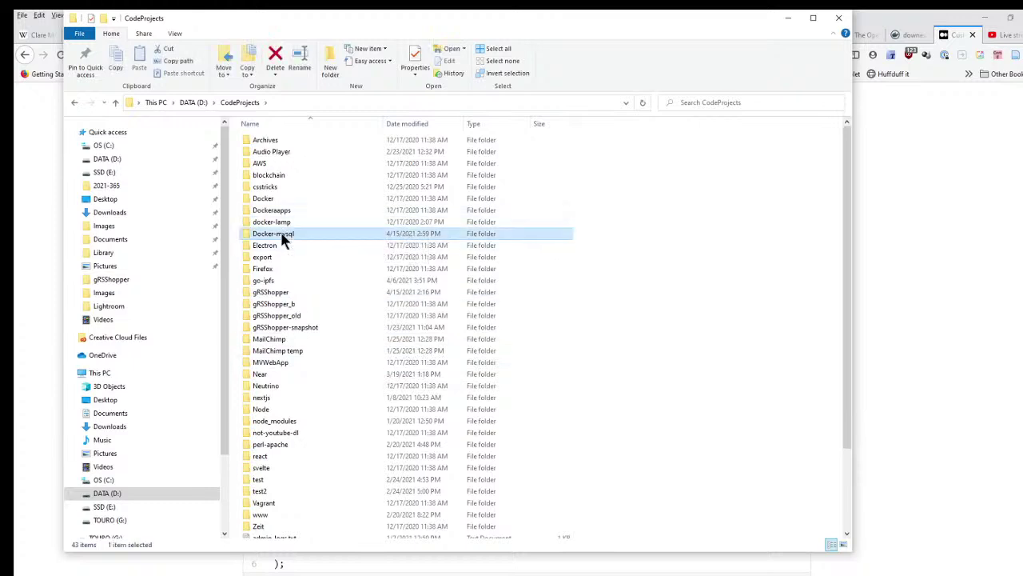
{"action": "double_click", "coordinate": [269, 143]}
{"action": "double_click", "coordinate": [279, 143]}
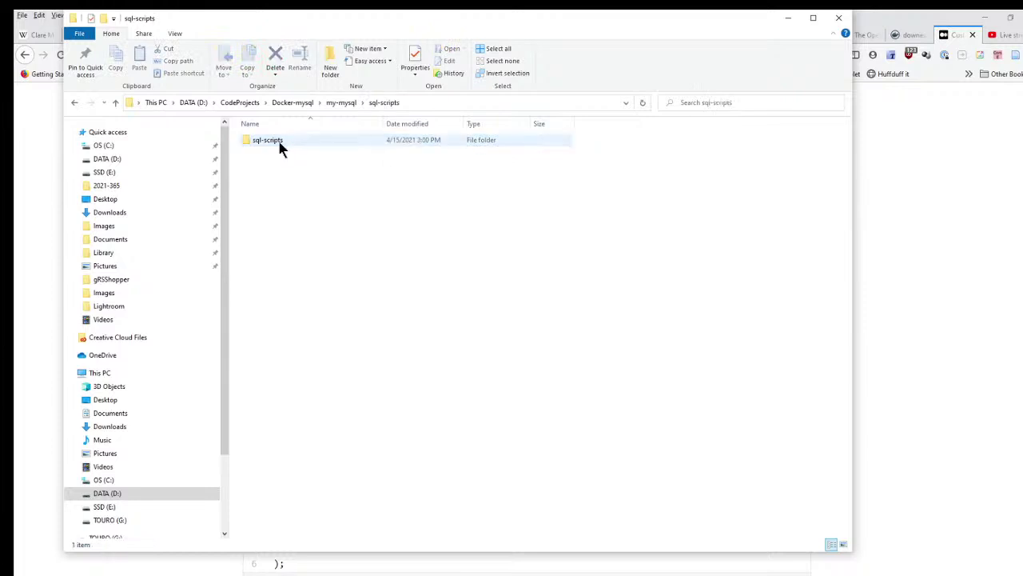
{"action": "left_click", "coordinate": [263, 144]}
{"action": "right_click", "coordinate": [264, 146]}
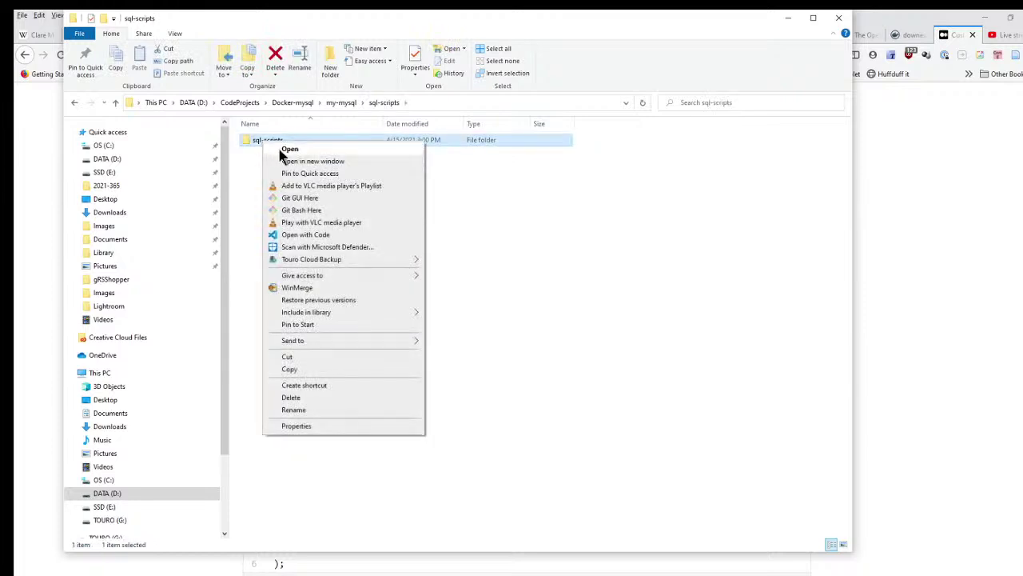
{"action": "left_click", "coordinate": [291, 397]}
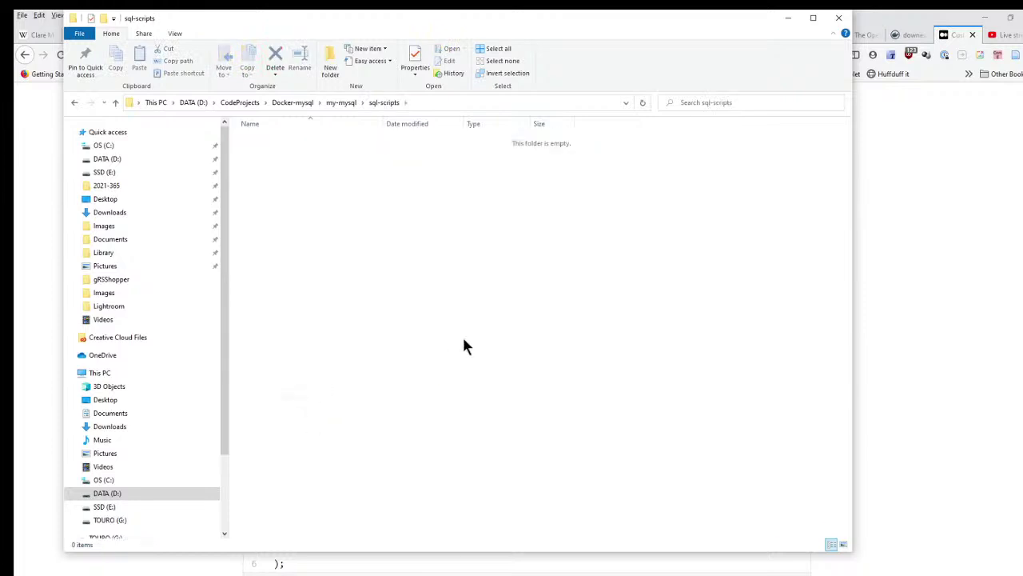
Step: Go back to the my-mysql folder and cut the Dockerfile
{"action": "left_click", "coordinate": [337, 104]}
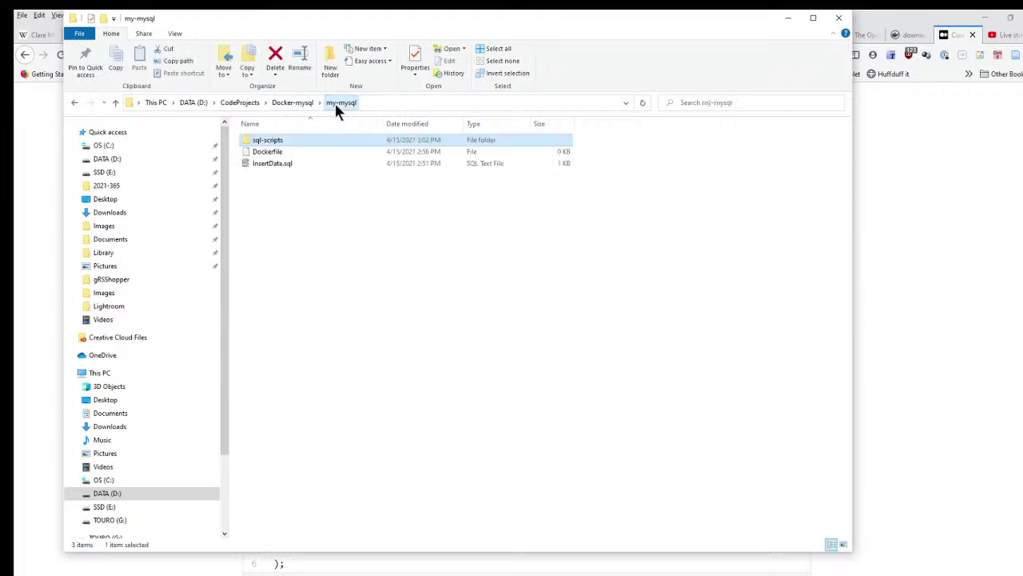
{"action": "left_click", "coordinate": [272, 158]}
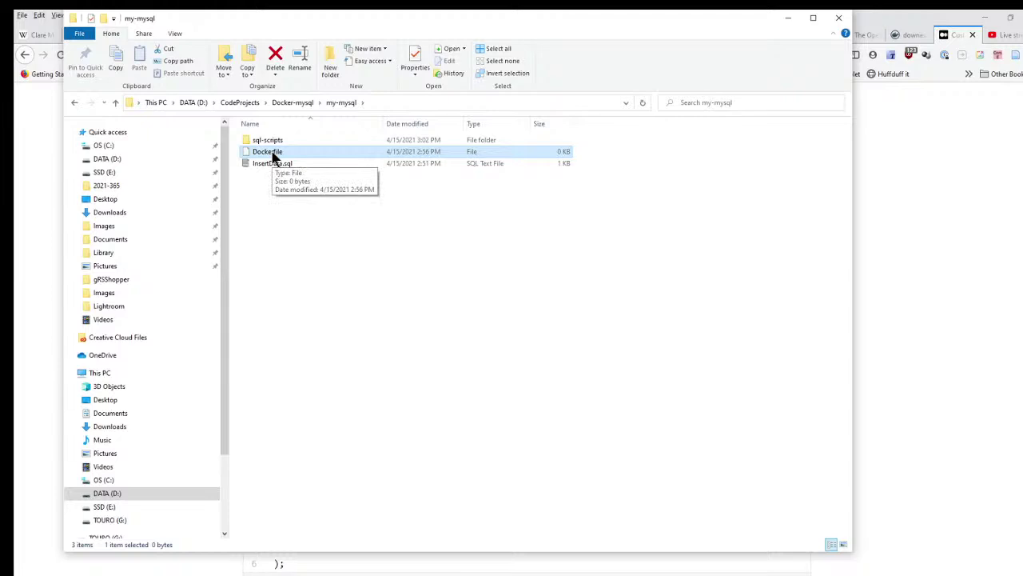
{"action": "right_click", "coordinate": [272, 158]}
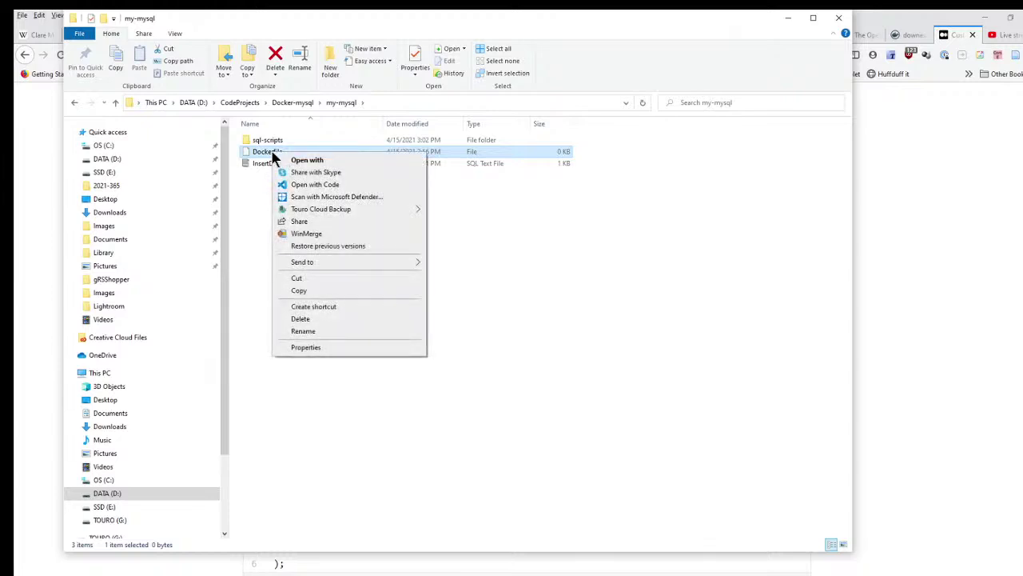
{"action": "left_click", "coordinate": [302, 275]}
Step: Go up to the Docker-mysql folder and delete its my-mysql subfolder
{"action": "left_click", "coordinate": [297, 104]}
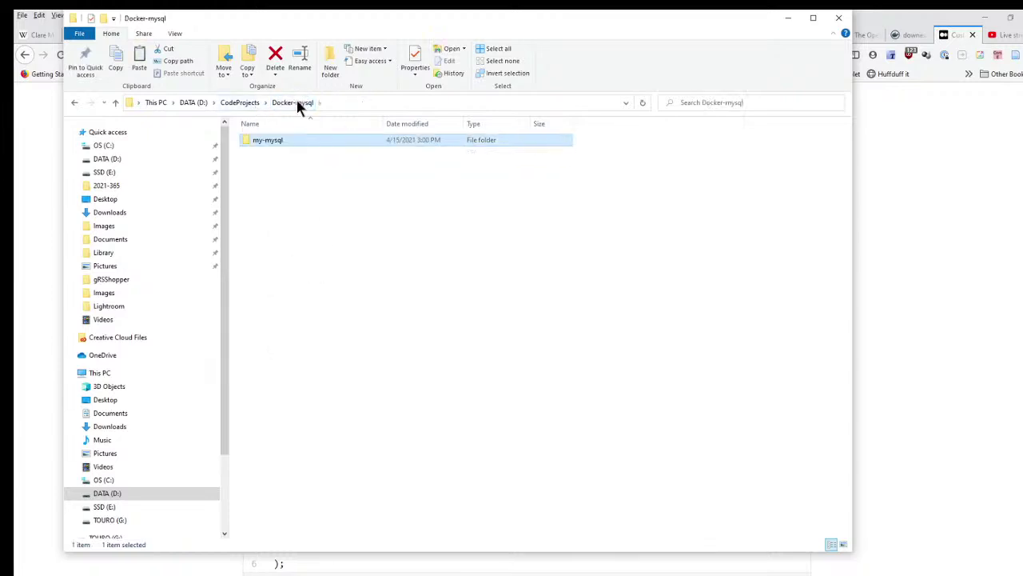
{"action": "right_click", "coordinate": [297, 103]}
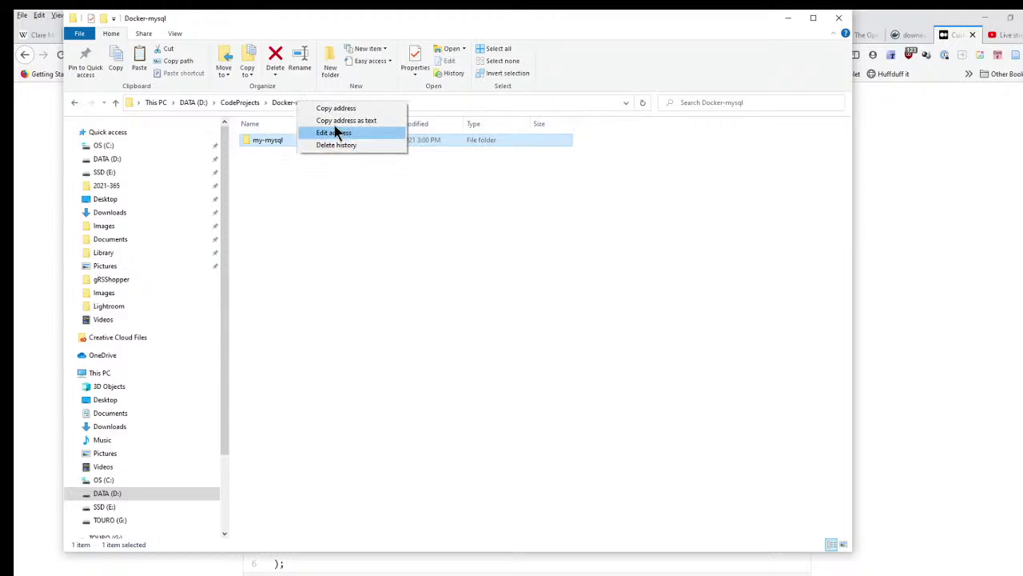
{"action": "left_click", "coordinate": [315, 192]}
{"action": "left_click", "coordinate": [275, 141]}
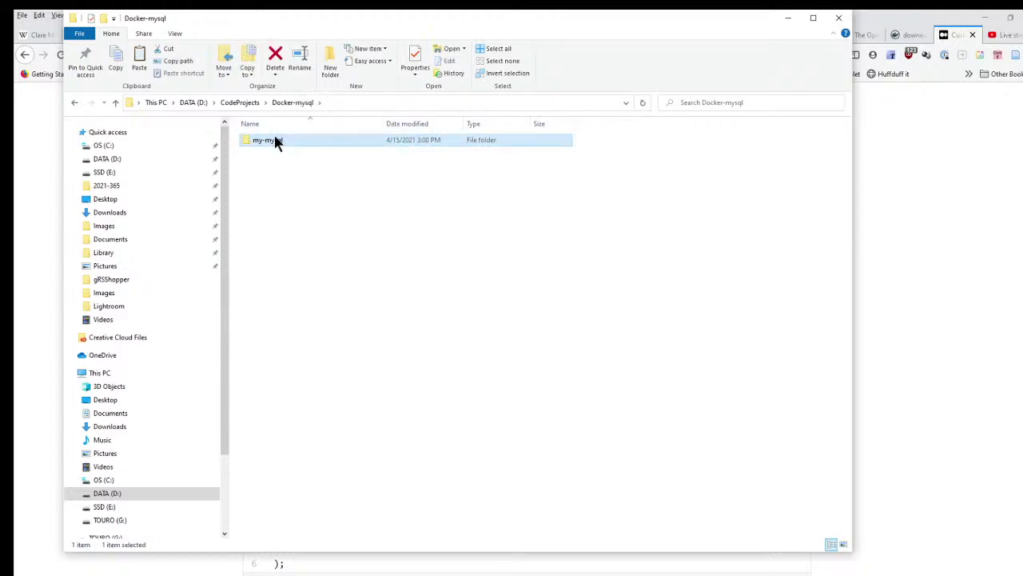
{"action": "key", "text": "Delete"}
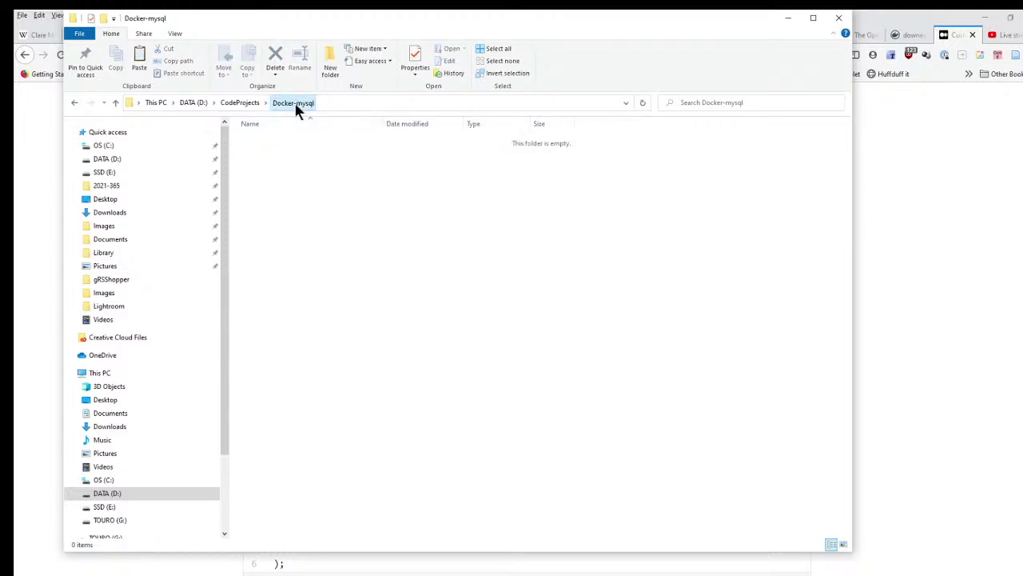
Step: Go up to CodeProjects and delete the Docker-mysql folder
{"action": "left_click", "coordinate": [257, 103]}
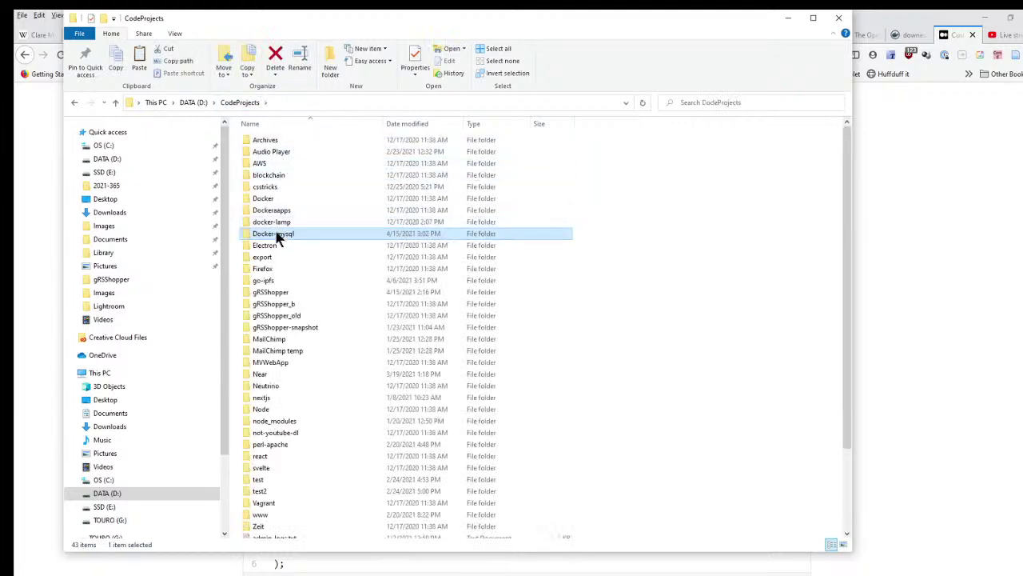
{"action": "left_click", "coordinate": [277, 235]}
{"action": "key", "text": "BackSpace"}
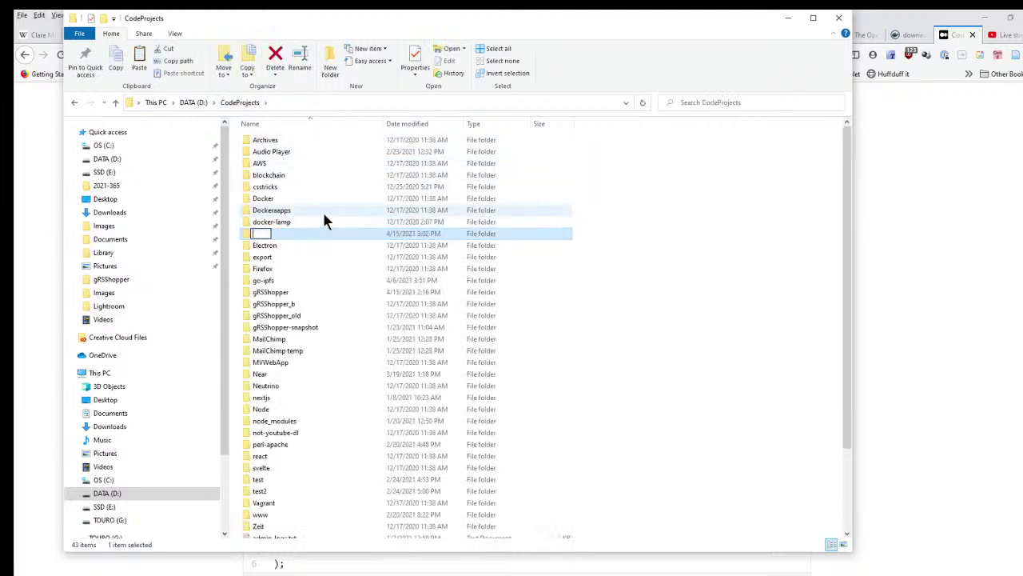
{"action": "left_click", "coordinate": [692, 369]}
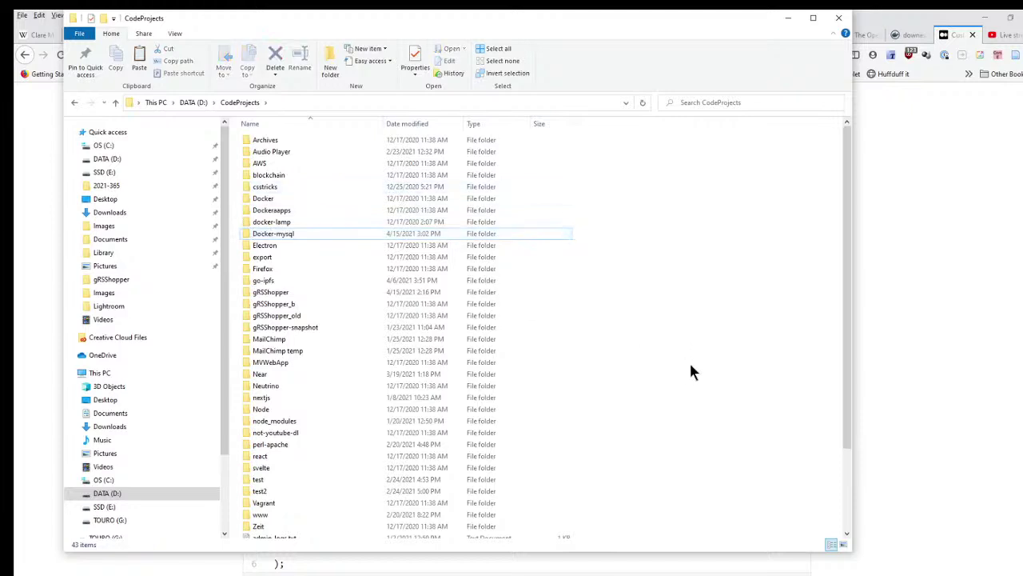
{"action": "left_click", "coordinate": [252, 237]}
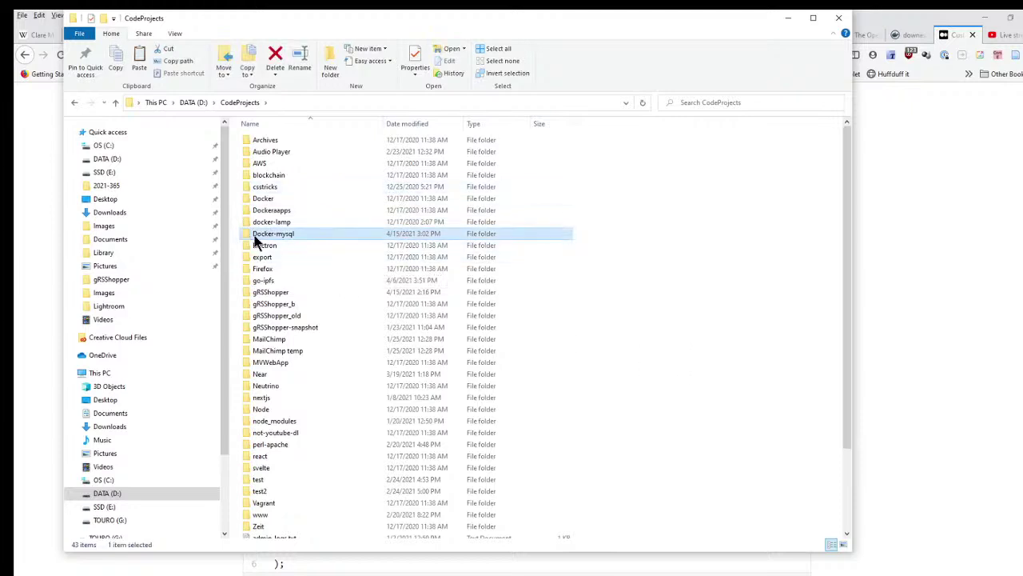
{"action": "key", "text": "Delete"}
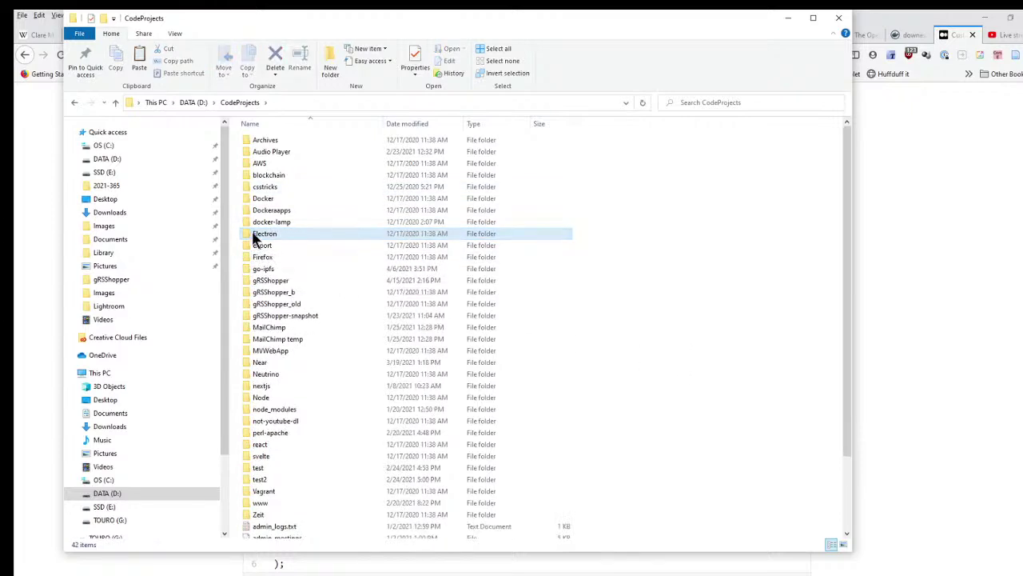
{"action": "left_click", "coordinate": [999, 365]}
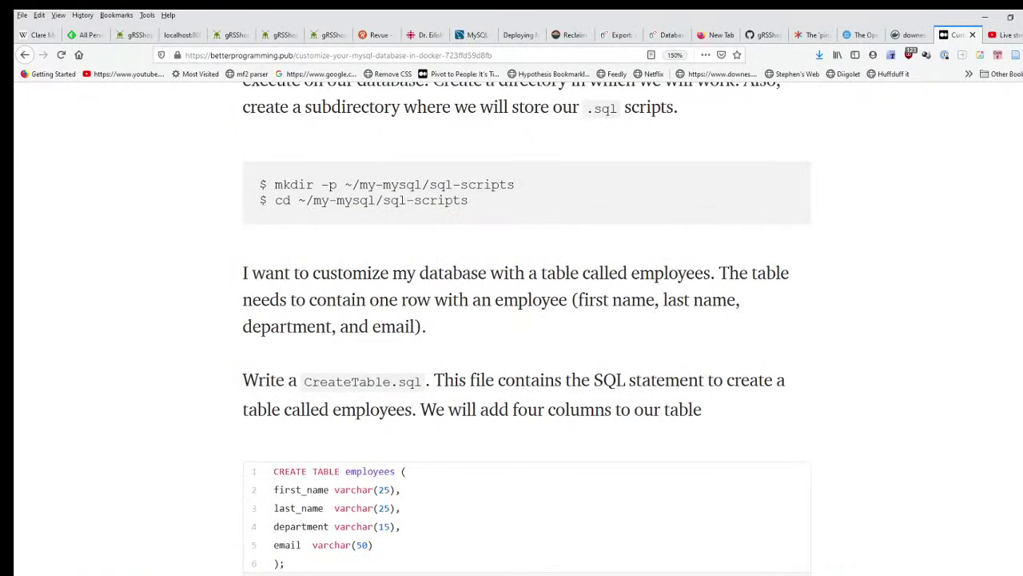
{"action": "mouse_move", "coordinate": [1019, 76]}
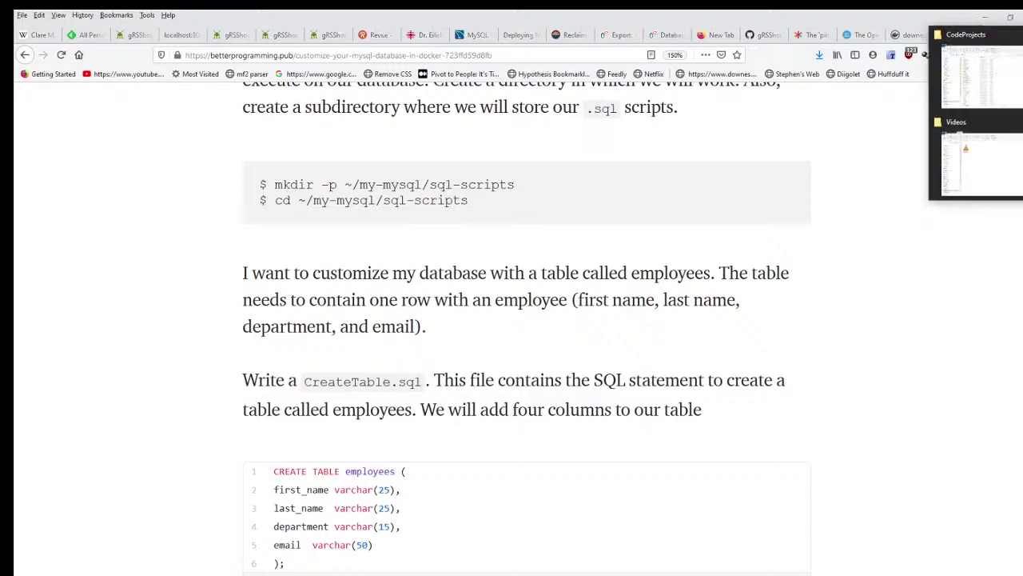
{"action": "left_click", "coordinate": [999, 184]}
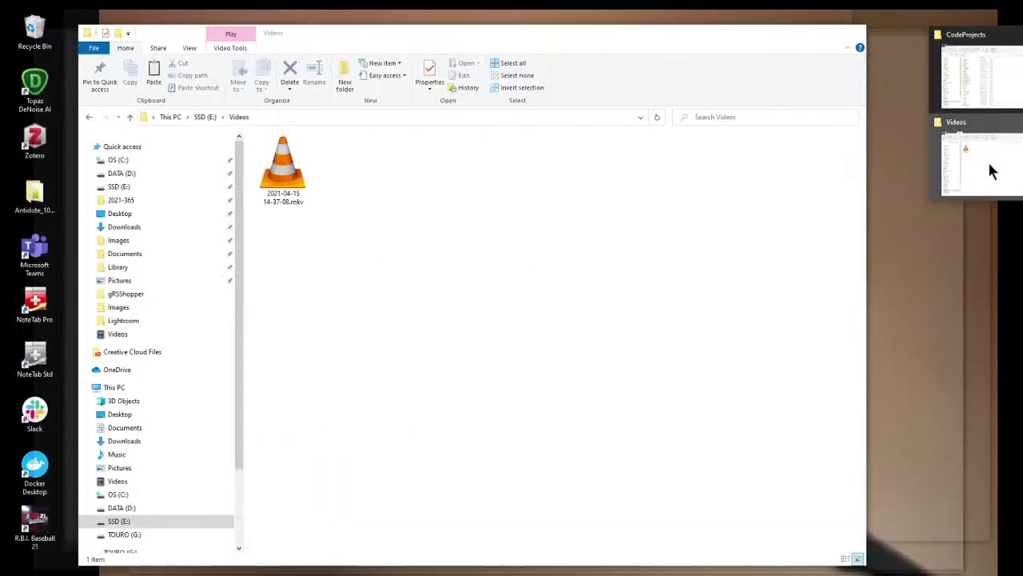
{"action": "left_click", "coordinate": [990, 172]}
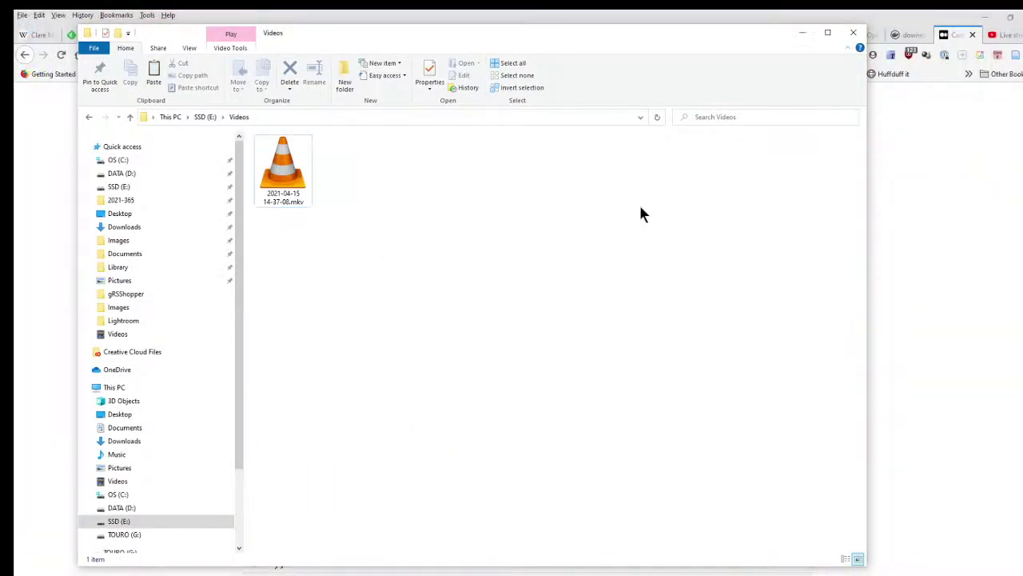
{"action": "mouse_move", "coordinate": [1020, 76]}
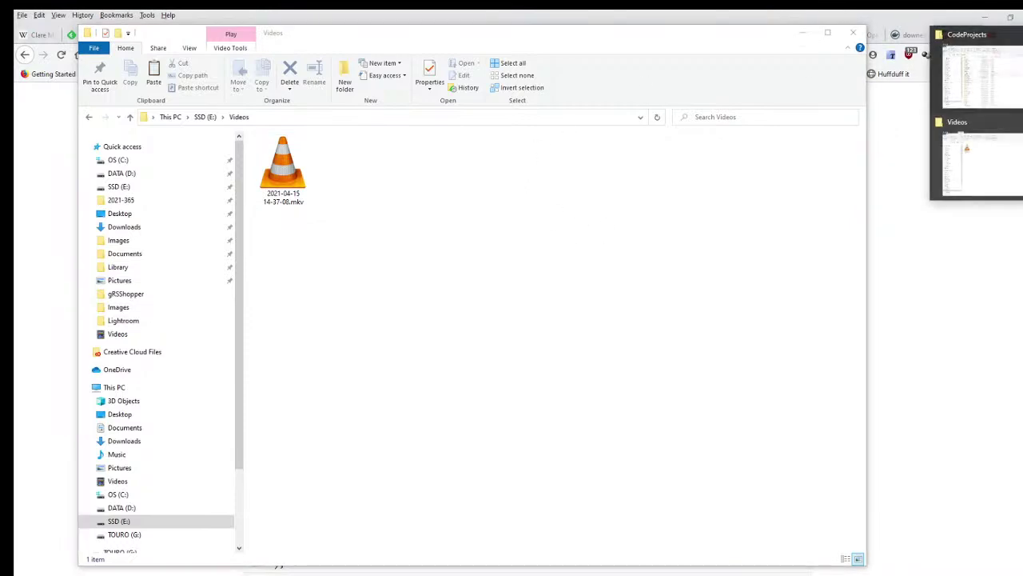
{"action": "left_click", "coordinate": [987, 76]}
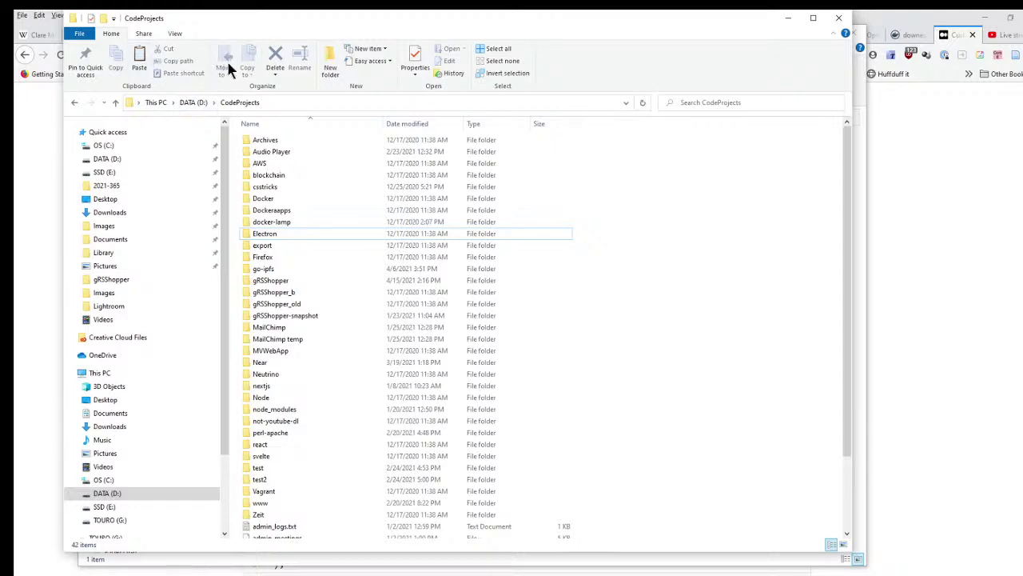
Step: Create a new folder called my-mysql inside the Docker folder of CodeProjects
{"action": "left_click_drag", "start_coordinate": [288, 27], "coordinate": [304, 58]}
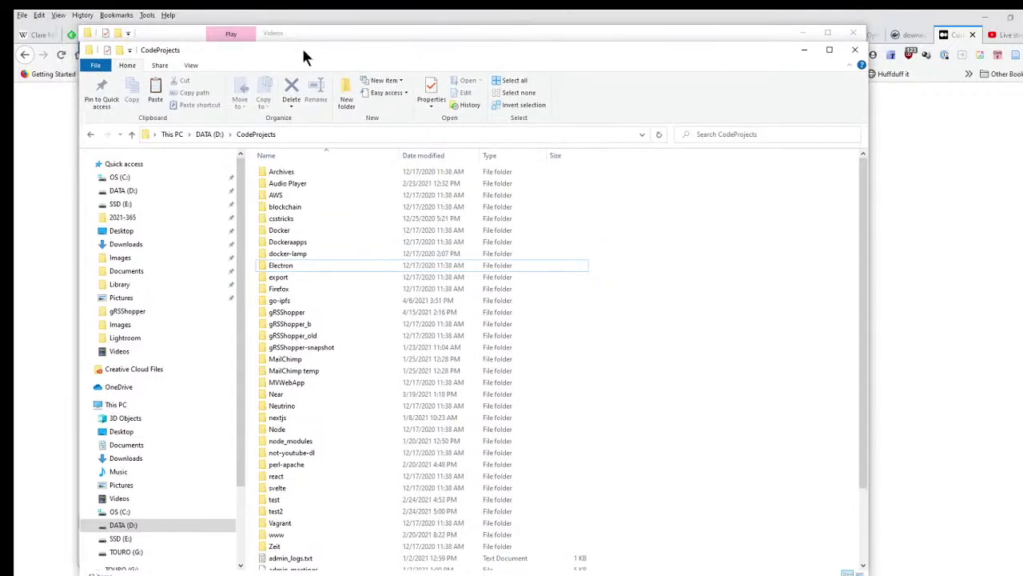
{"action": "left_click", "coordinate": [272, 233]}
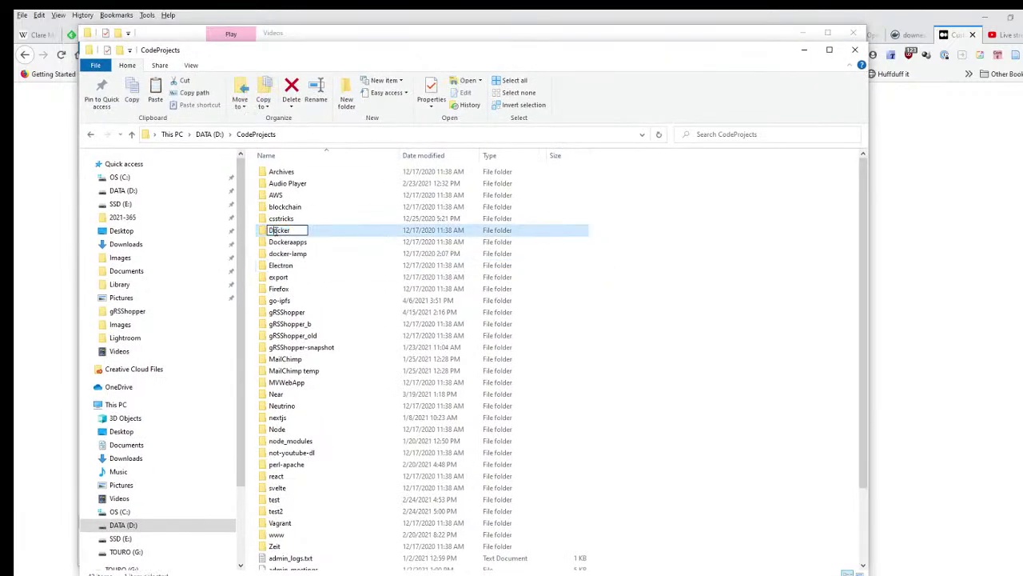
{"action": "double_click", "coordinate": [272, 234]}
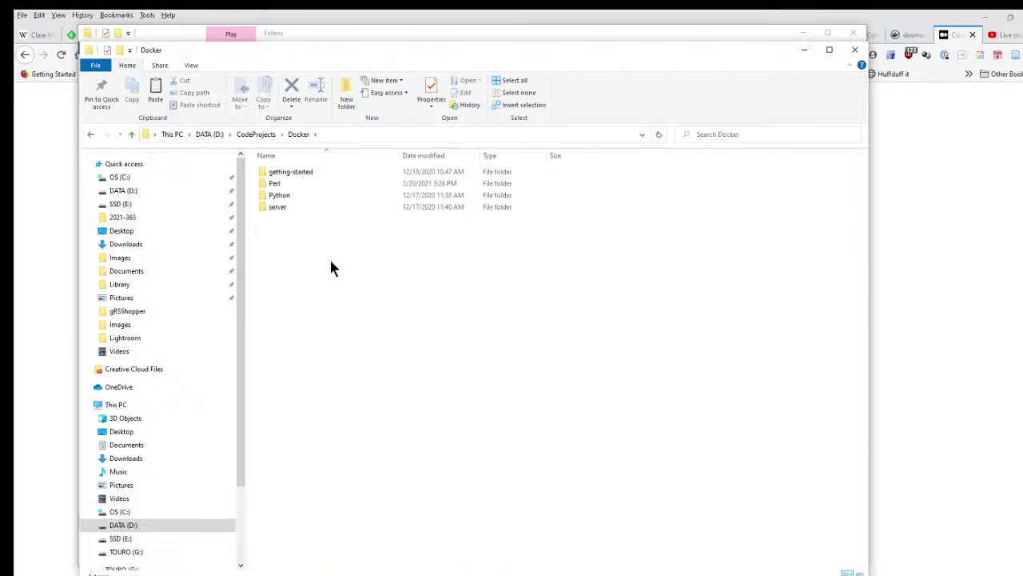
{"action": "left_click", "coordinate": [348, 94]}
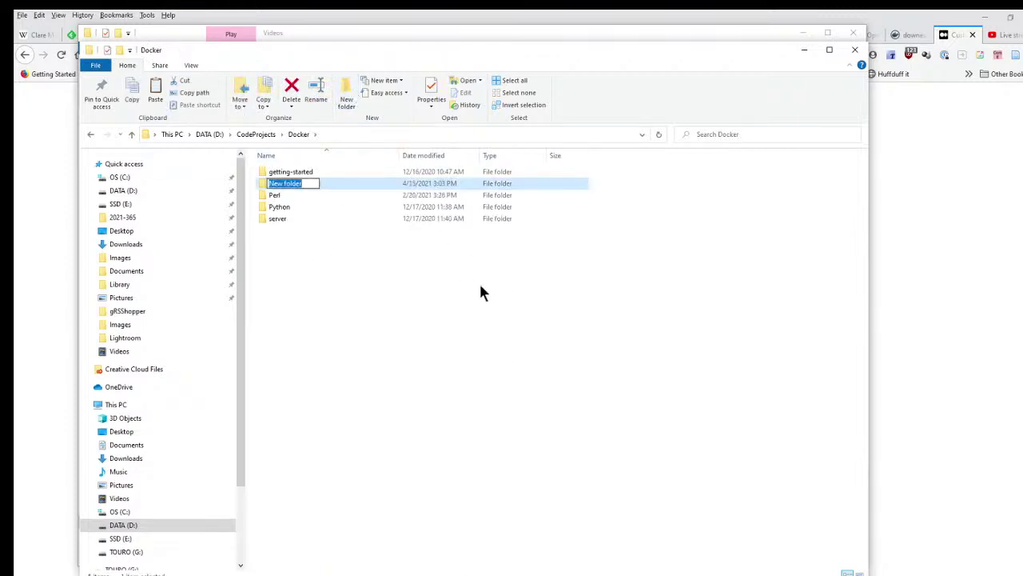
{"action": "type", "text": "my-mysql"}
{"action": "key", "text": "Return"}
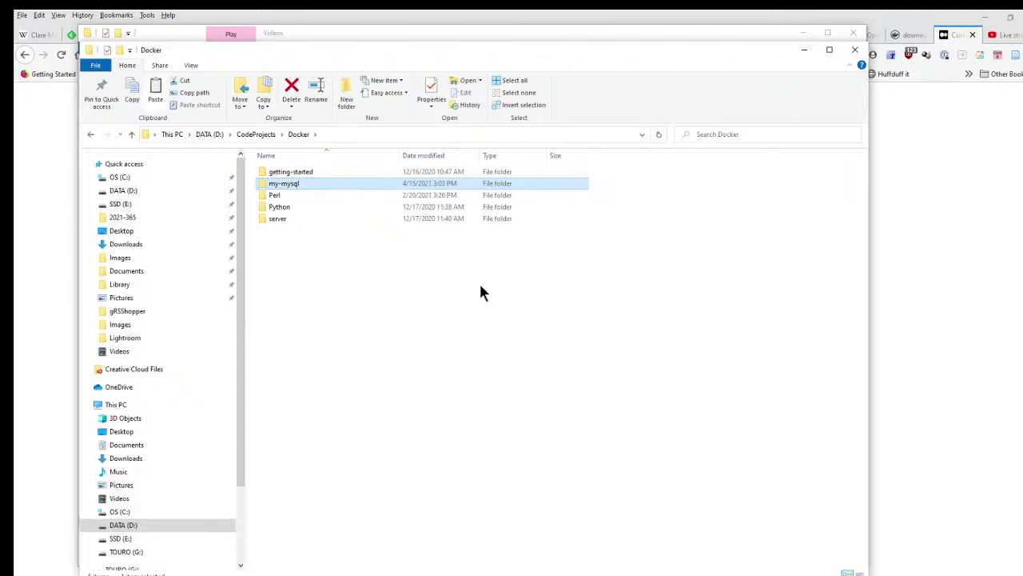
Step: Open the new my-mysql folder and minimize the separate Videos folder window
{"action": "double_click", "coordinate": [295, 189]}
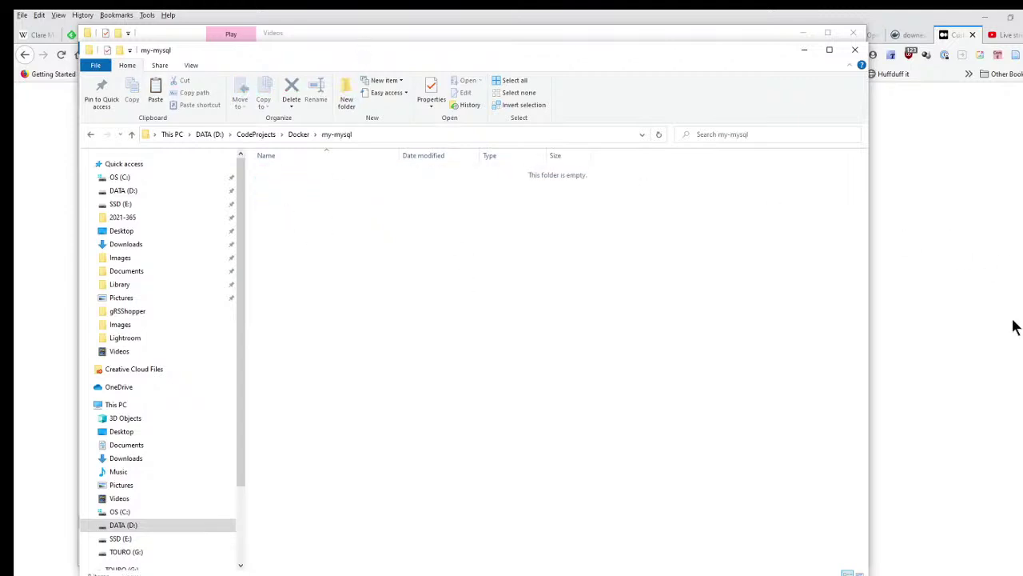
{"action": "left_click", "coordinate": [967, 252]}
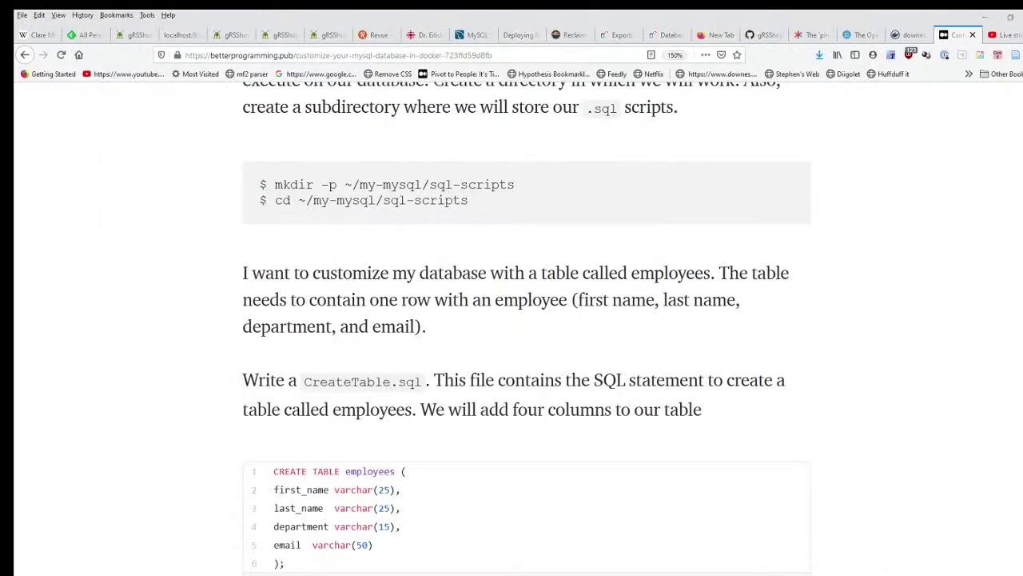
{"action": "left_click", "coordinate": [994, 165]}
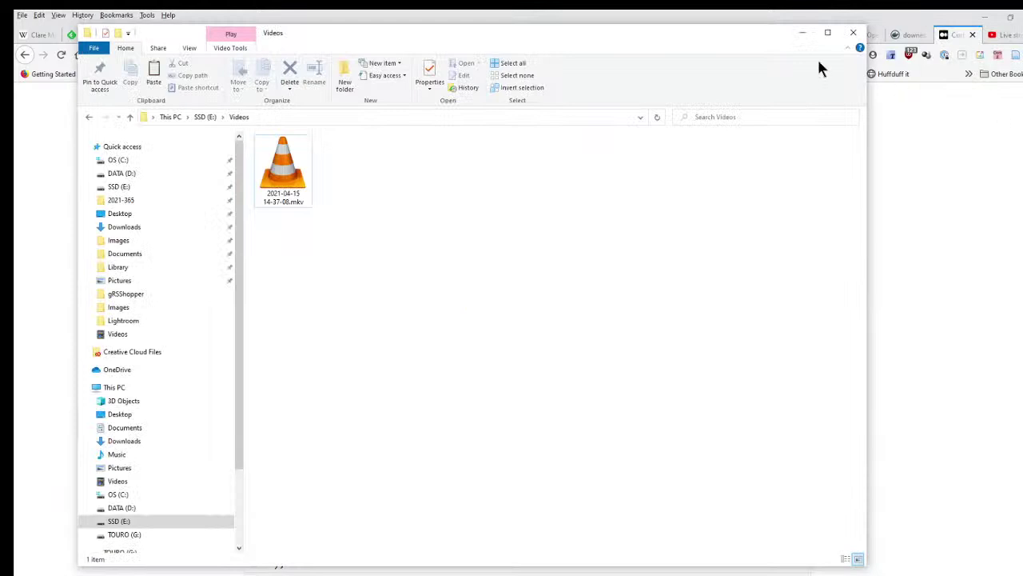
{"action": "left_click", "coordinate": [803, 33]}
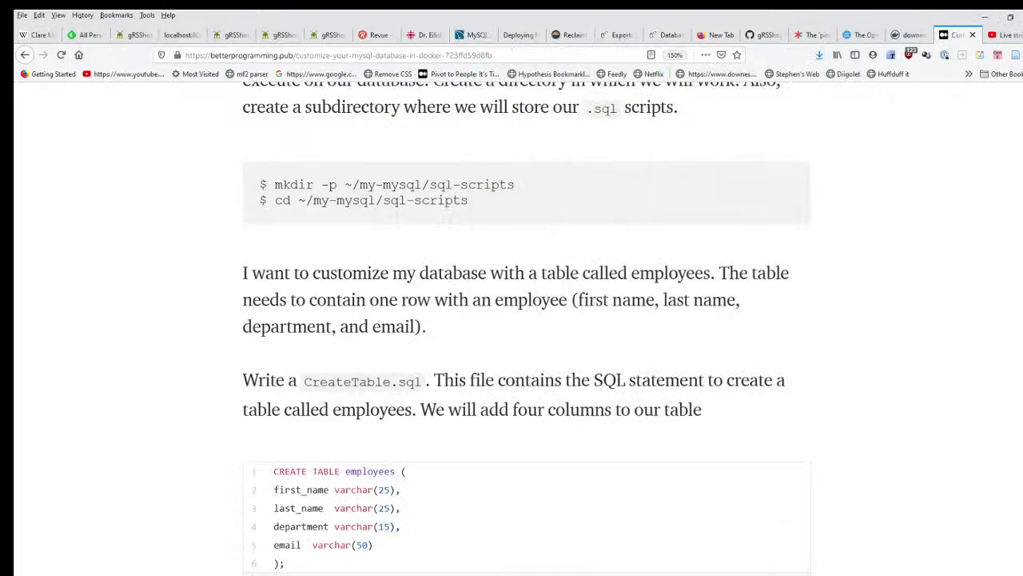
Step: Create a subfolder called sql-scripts inside the my-mysql folder and return to the tutorial page
{"action": "mouse_move", "coordinate": [1021, 114]}
{"action": "left_click", "coordinate": [972, 105]}
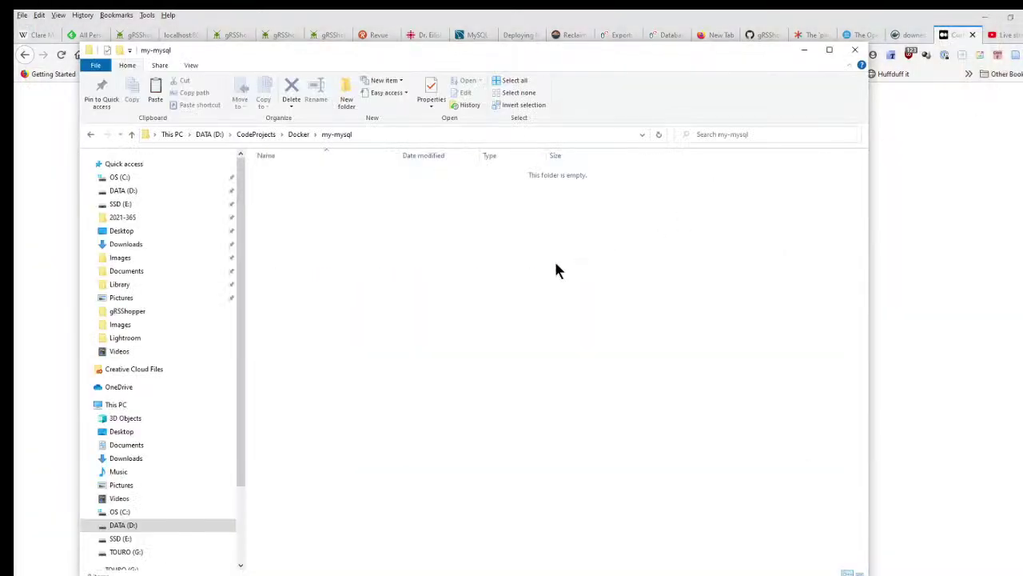
{"action": "left_click", "coordinate": [346, 94]}
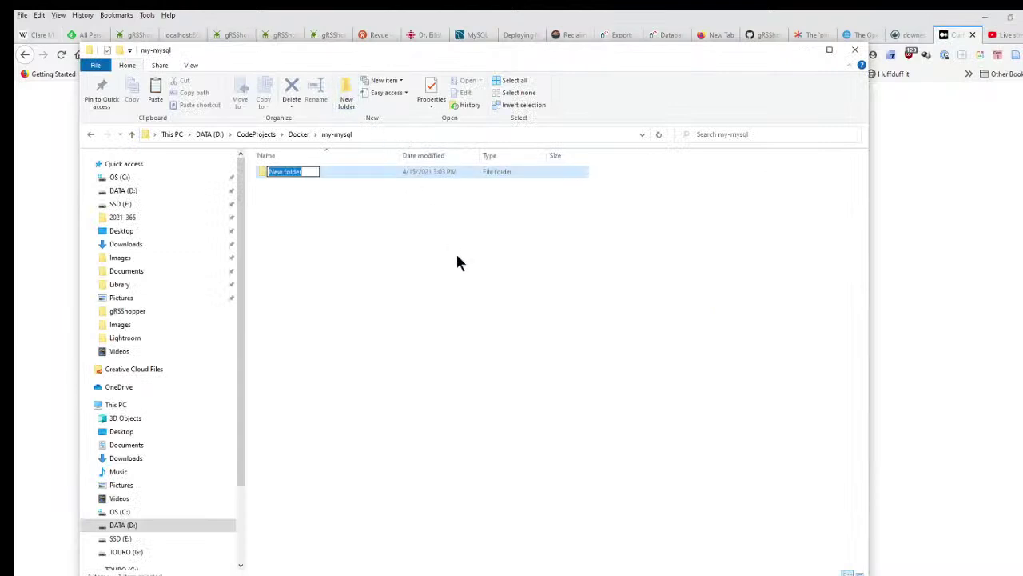
{"action": "type", "text": "sql-scripts"}
{"action": "key", "text": "Return"}
{"action": "left_click", "coordinate": [905, 342]}
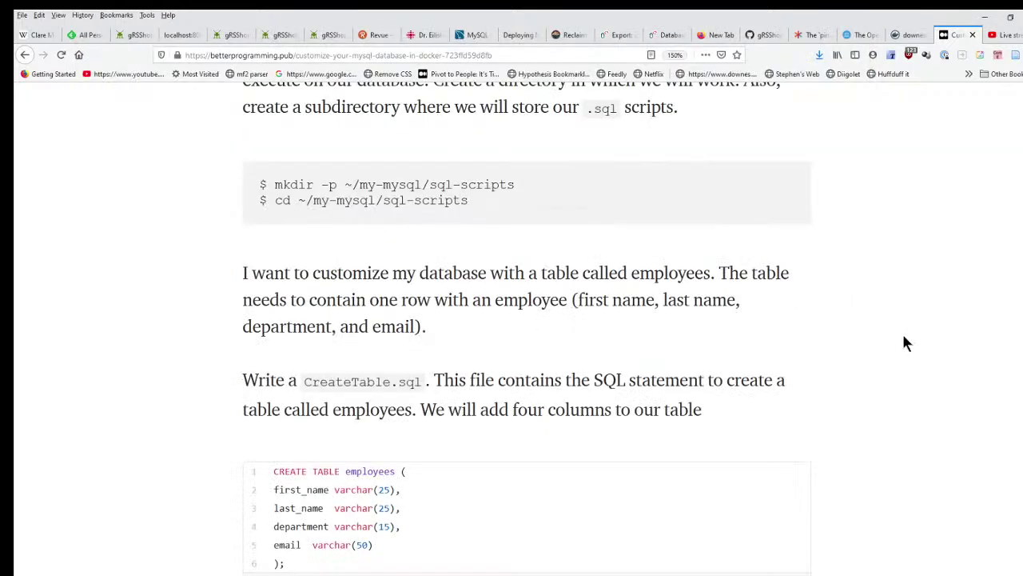
Step: Launch Visual Studio Code and move its window higher on the screen
{"action": "key", "text": "super"}
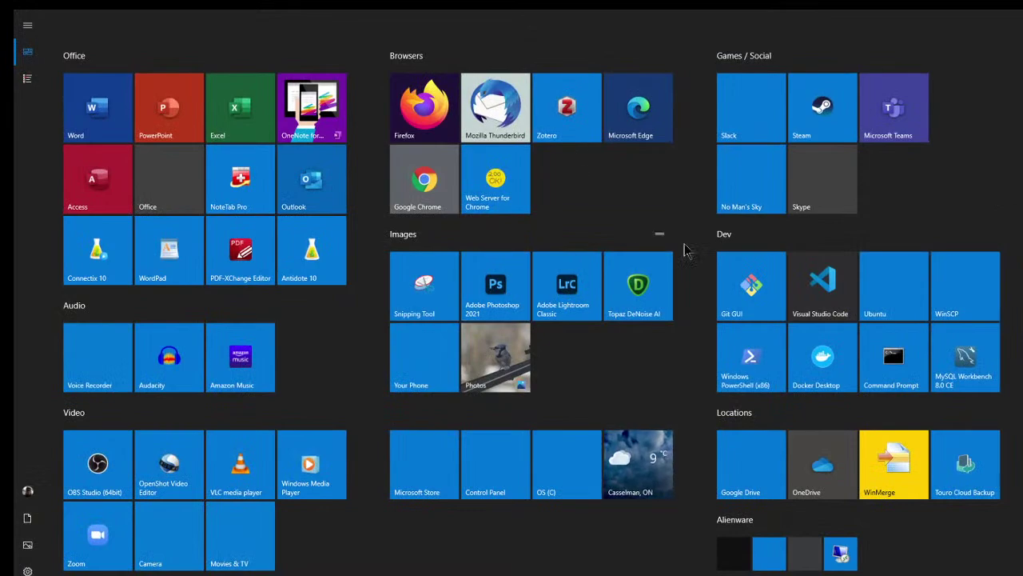
{"action": "left_click", "coordinate": [821, 286]}
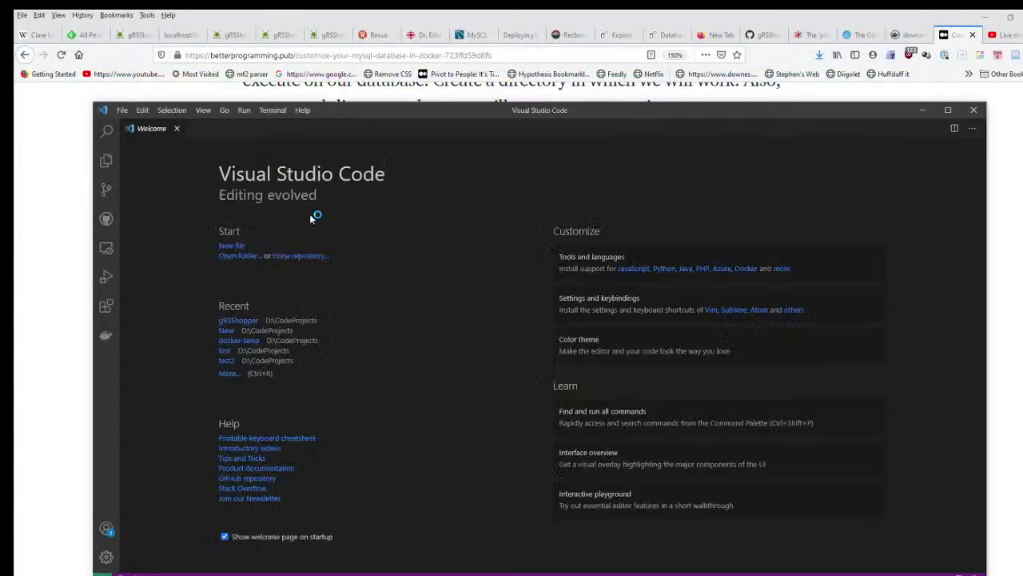
{"action": "left_click_drag", "start_coordinate": [413, 110], "coordinate": [375, 66]}
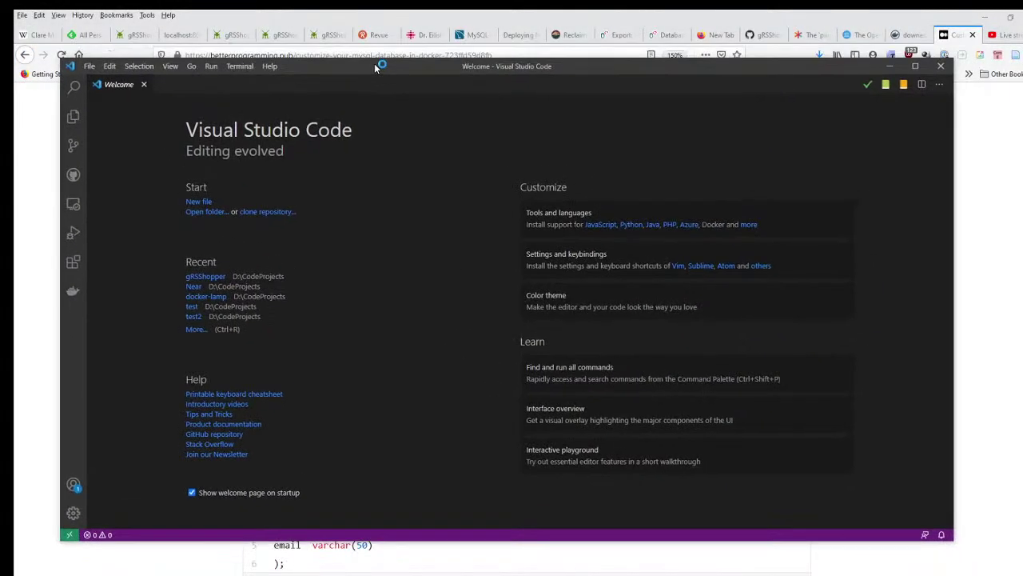
Step: Open the my-mysql folder from D:\CodeProjects\Docker as the working folder
{"action": "left_click", "coordinate": [90, 67]}
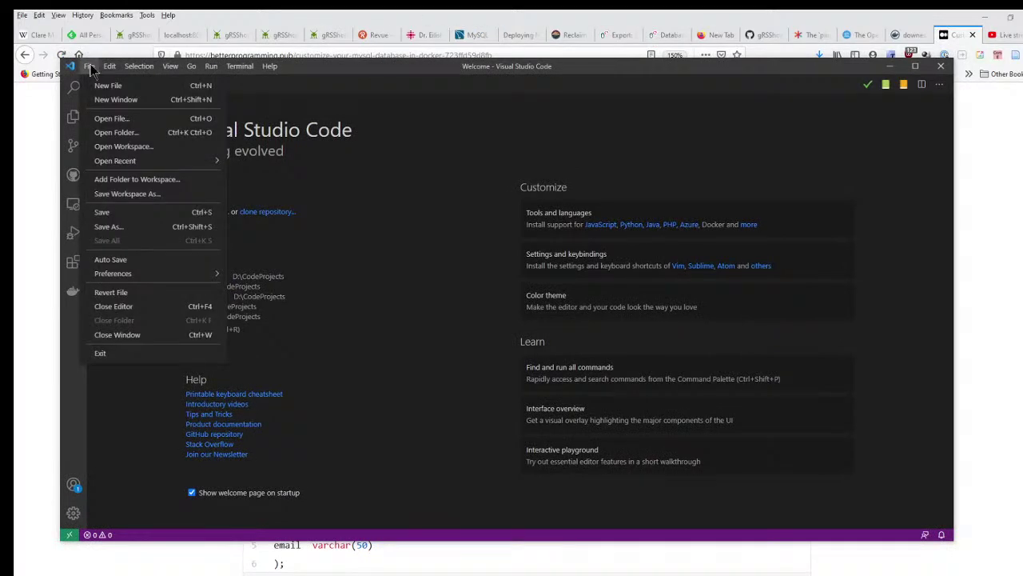
{"action": "left_click", "coordinate": [116, 132]}
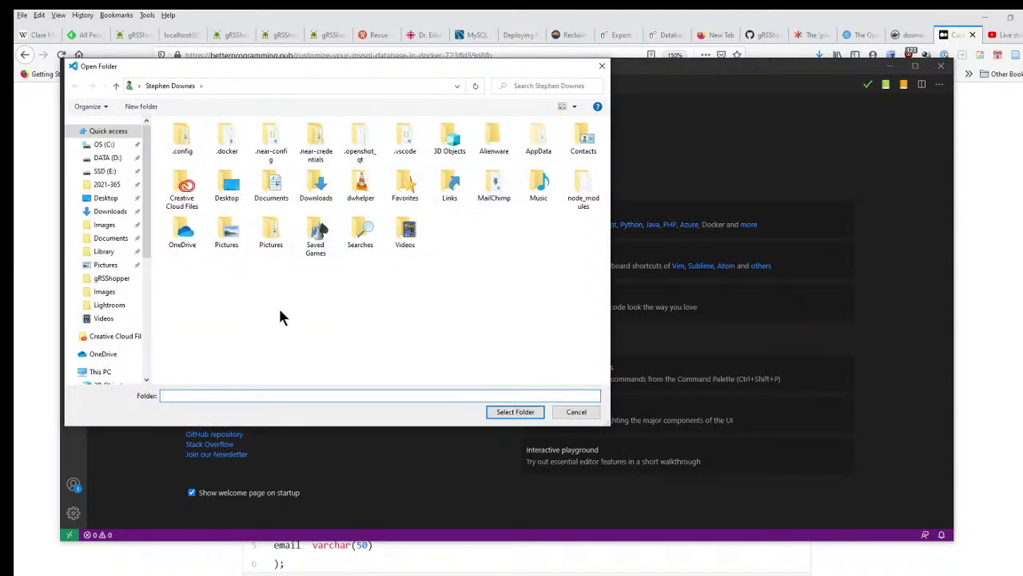
{"action": "left_click", "coordinate": [104, 157]}
{"action": "double_click", "coordinate": [273, 170]}
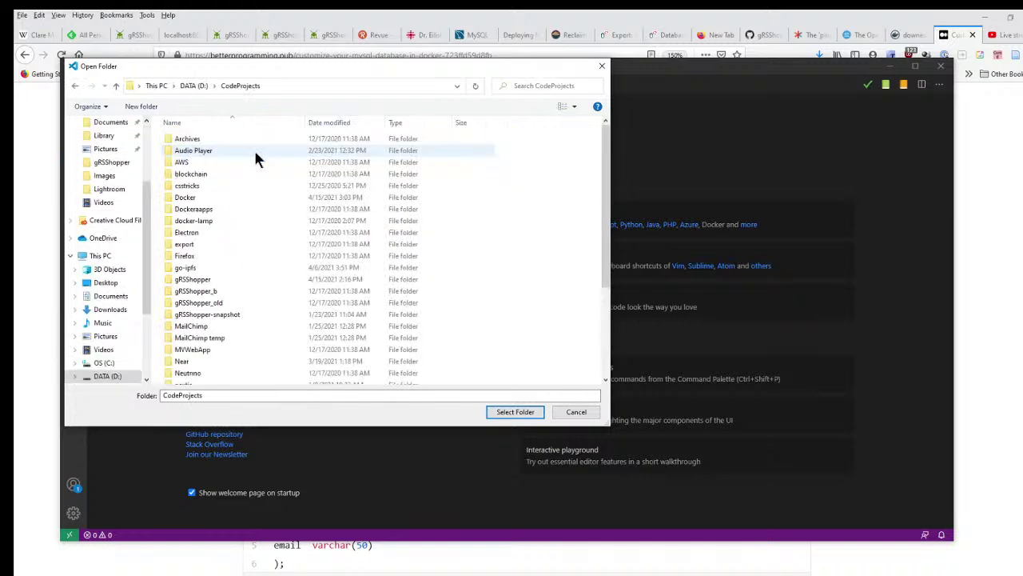
{"action": "left_click", "coordinate": [191, 200]}
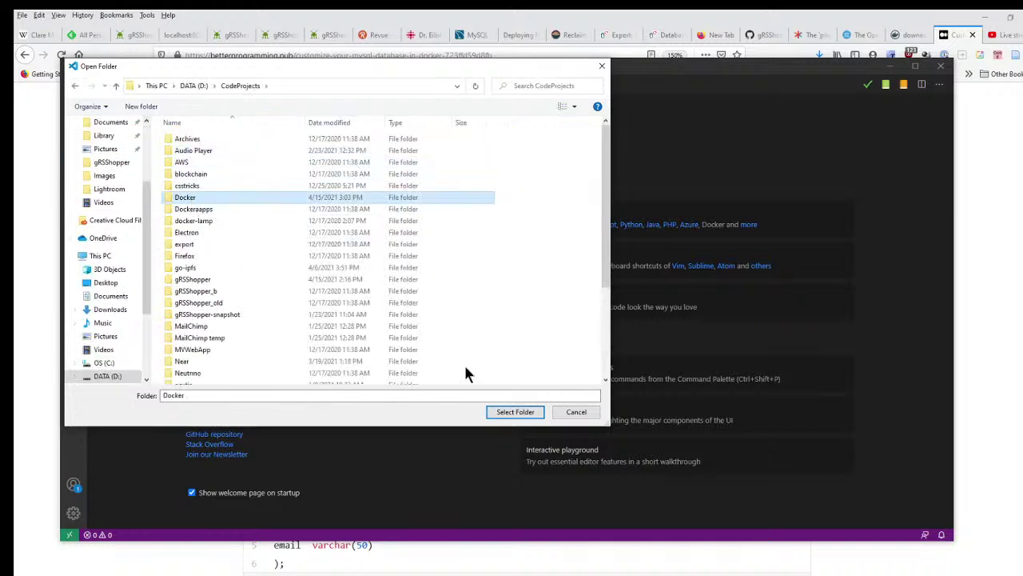
{"action": "double_click", "coordinate": [189, 198]}
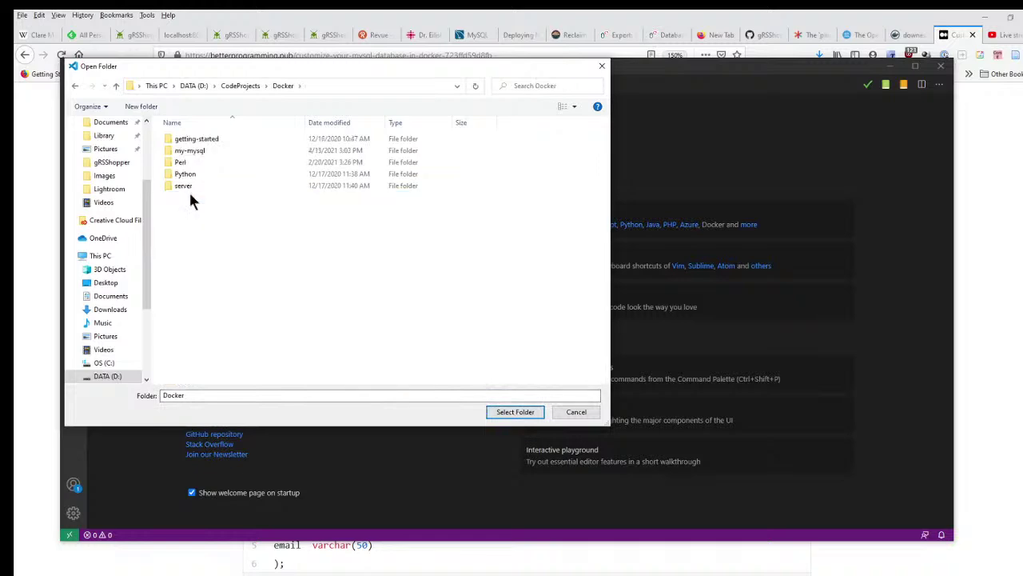
{"action": "left_click", "coordinate": [193, 151]}
{"action": "left_click", "coordinate": [527, 416]}
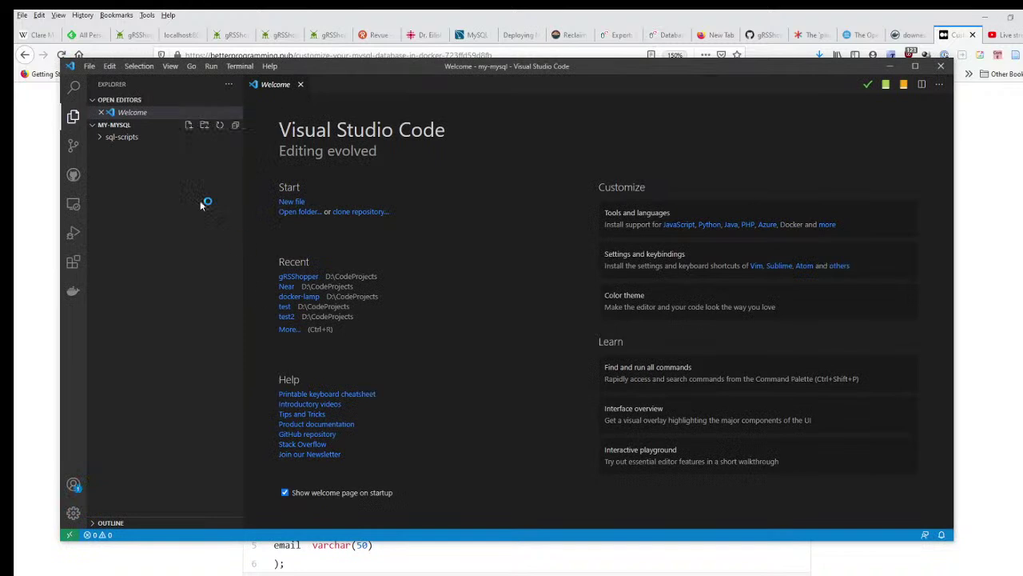
Step: Create a new file named Docker at the root of the my-mysql folder
{"action": "left_click", "coordinate": [117, 126]}
{"action": "left_click", "coordinate": [117, 126]}
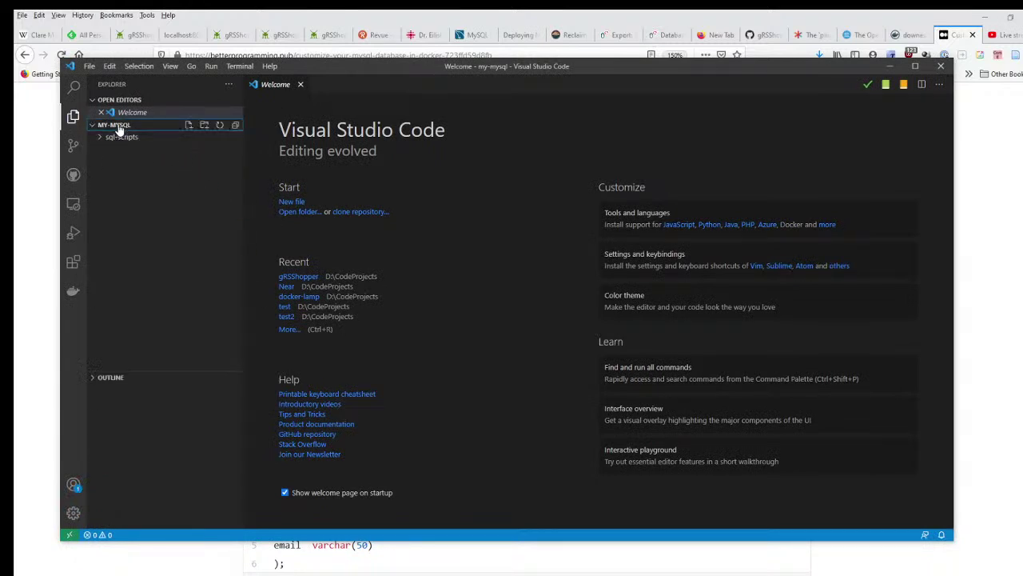
{"action": "left_click", "coordinate": [190, 127]}
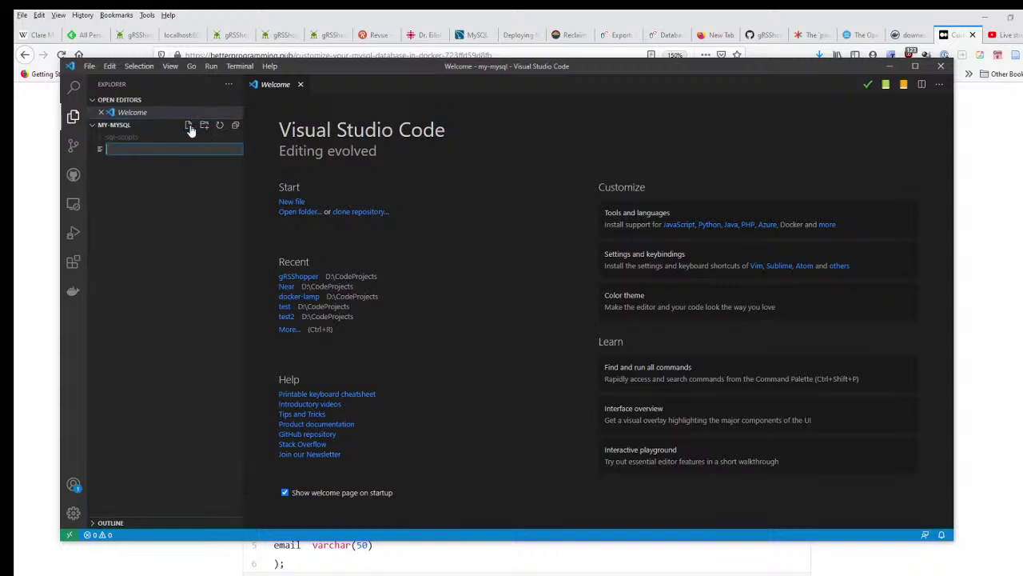
{"action": "type", "text": "Docker"}
{"action": "key", "text": "Return"}
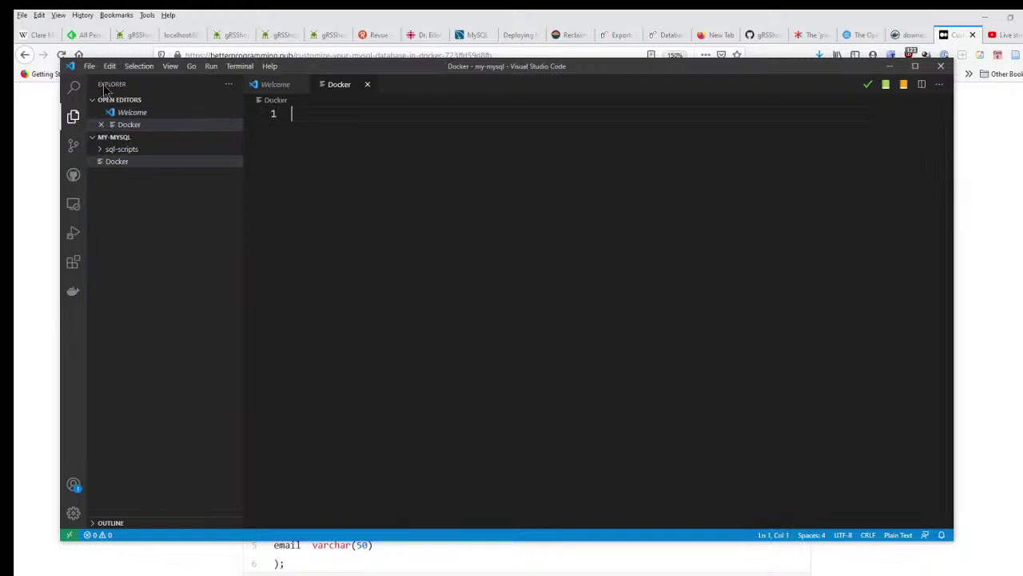
Step: Expand the sql-scripts folder and copy the file name CreateTable.sql from the tutorial article in Firefox
{"action": "left_click", "coordinate": [99, 150]}
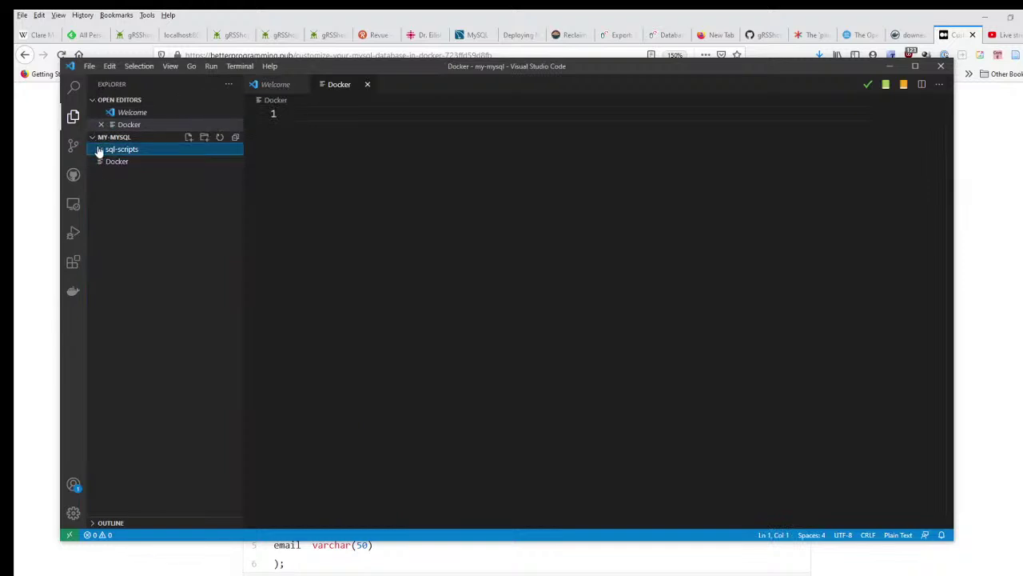
{"action": "left_click", "coordinate": [189, 139]}
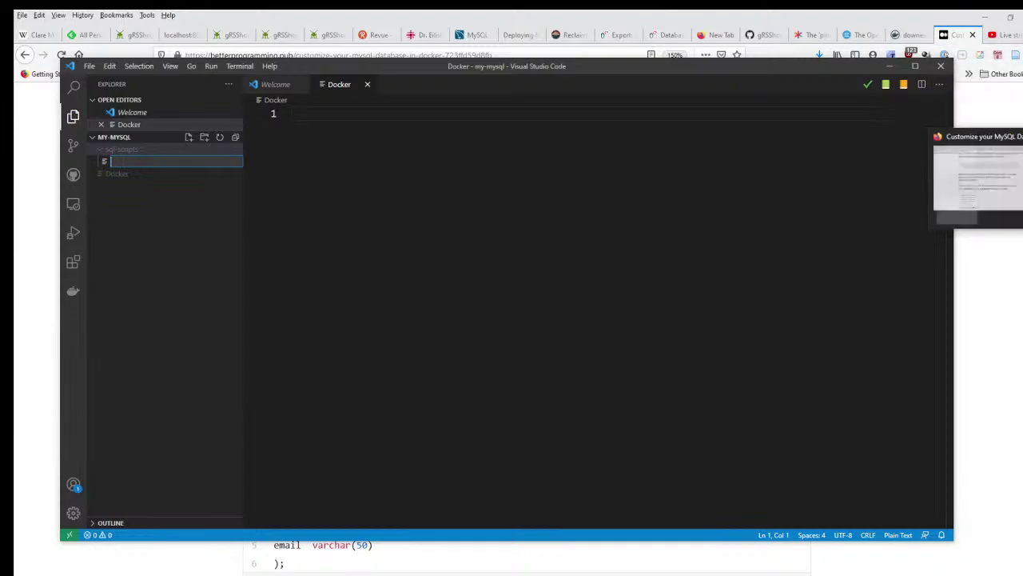
{"action": "left_click", "coordinate": [980, 200]}
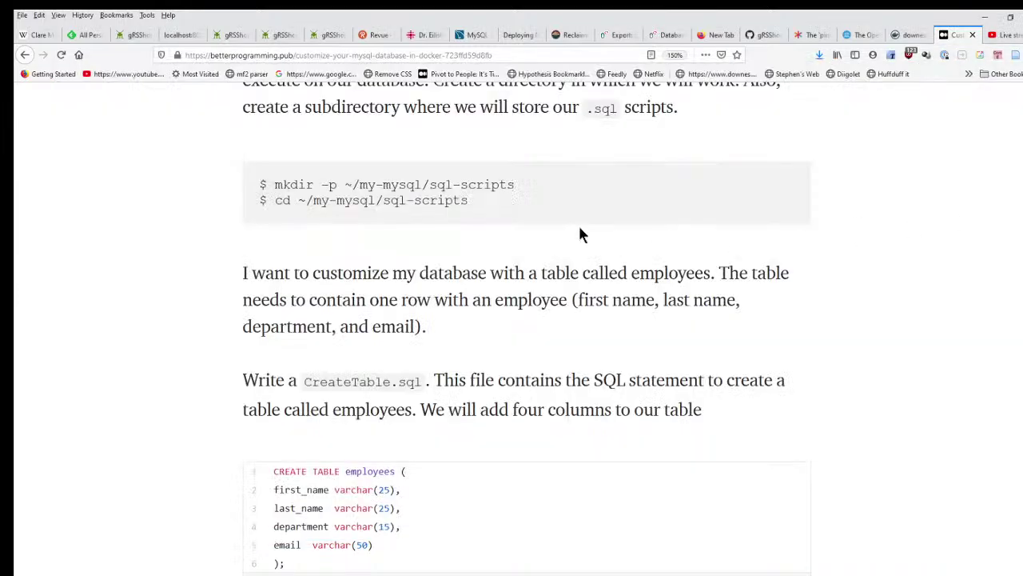
{"action": "scroll", "coordinate": [529, 320], "scroll_direction": "up", "scroll_amount": 10}
{"action": "scroll", "coordinate": [529, 324], "scroll_direction": "down", "scroll_amount": 8}
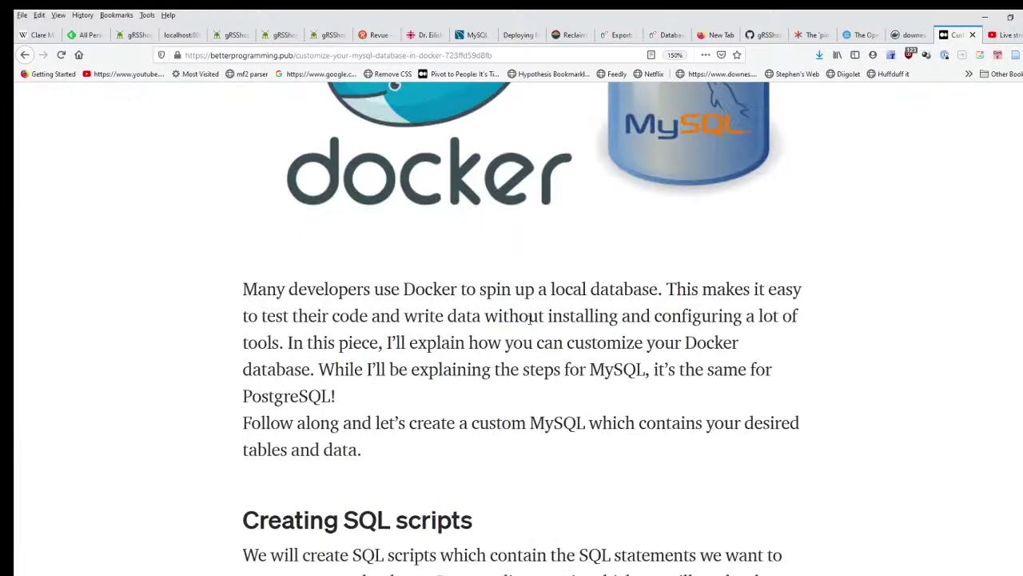
{"action": "scroll", "coordinate": [528, 316], "scroll_direction": "down", "scroll_amount": 5}
{"action": "scroll", "coordinate": [526, 315], "scroll_direction": "up", "scroll_amount": 3}
{"action": "scroll", "coordinate": [527, 314], "scroll_direction": "down", "scroll_amount": 2}
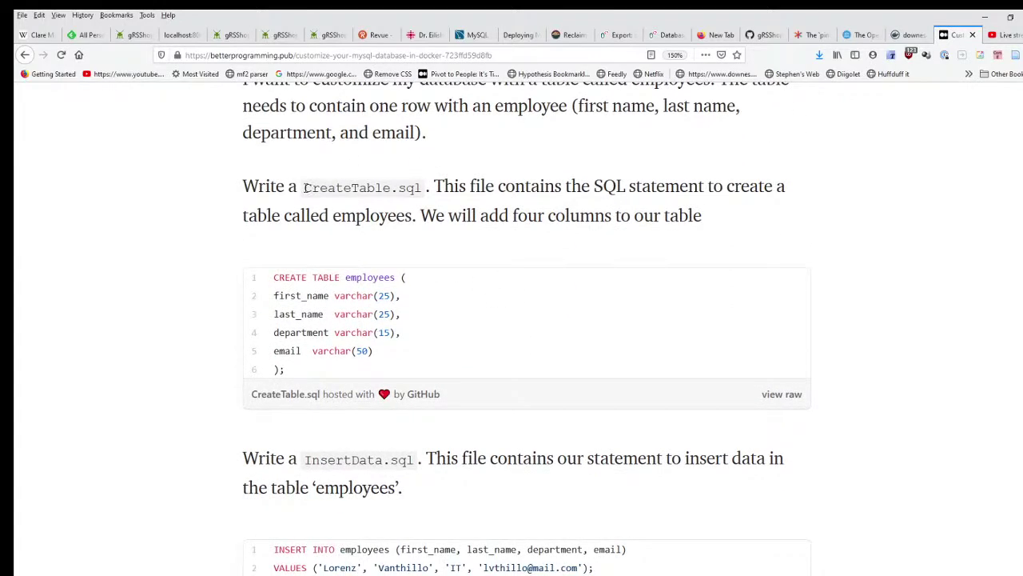
{"action": "left_click_drag", "start_coordinate": [305, 188], "coordinate": [418, 190]}
{"action": "right_click", "coordinate": [417, 186]}
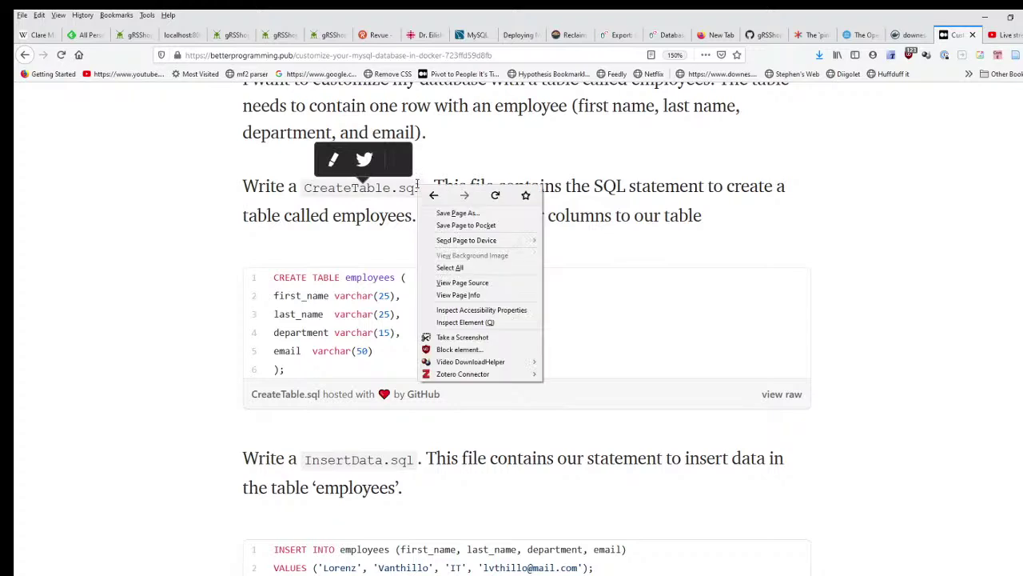
{"action": "left_click", "coordinate": [316, 199]}
{"action": "mouse_move", "coordinate": [306, 187]}
{"action": "left_mouse_down"}
{"action": "mouse_move", "coordinate": [424, 196]}
{"action": "mouse_move", "coordinate": [306, 189]}
{"action": "left_mouse_up"}
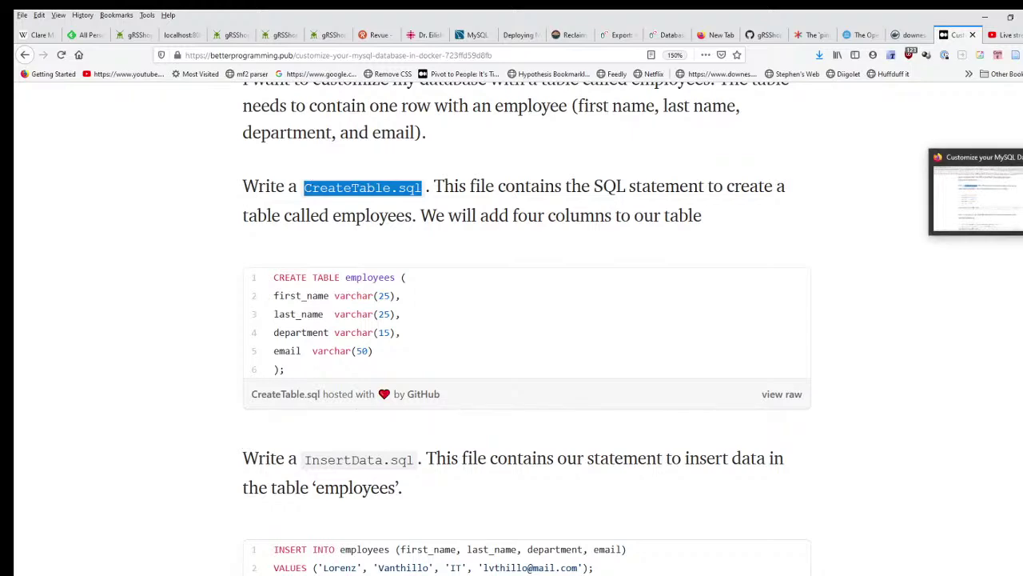
Step: Switch to Visual Studio Code and create a file named CreateTable.sql inside the sql-scripts folder
{"action": "key", "text": "super+Down"}
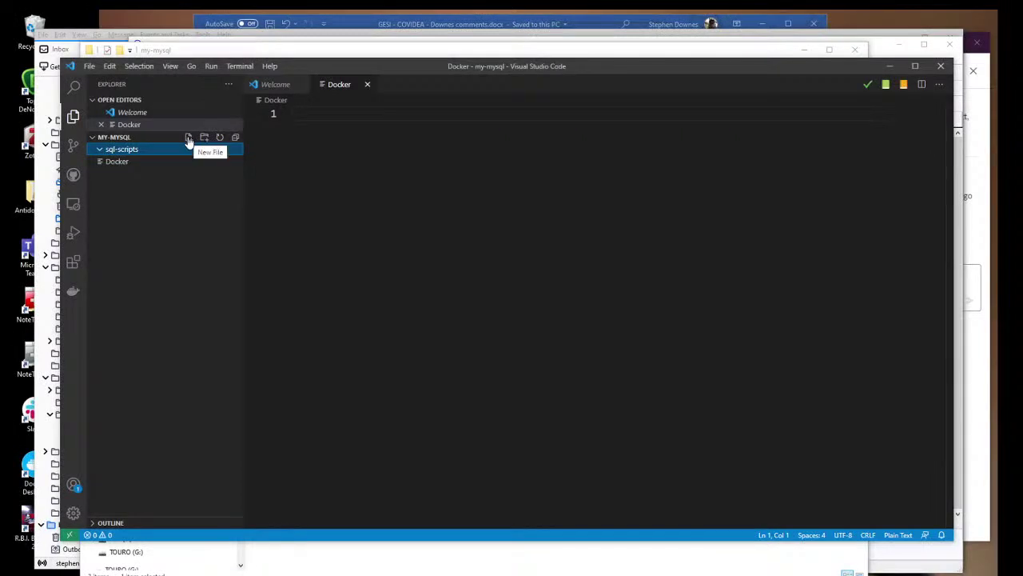
{"action": "left_click", "coordinate": [189, 138]}
{"action": "type", "text": "CreateTable.sql"}
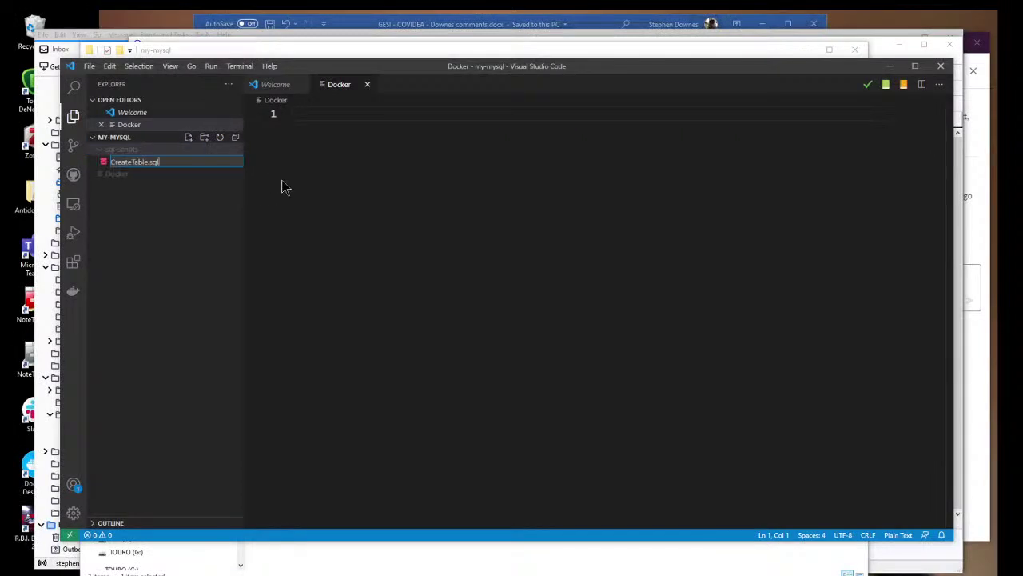
{"action": "key", "text": "Return"}
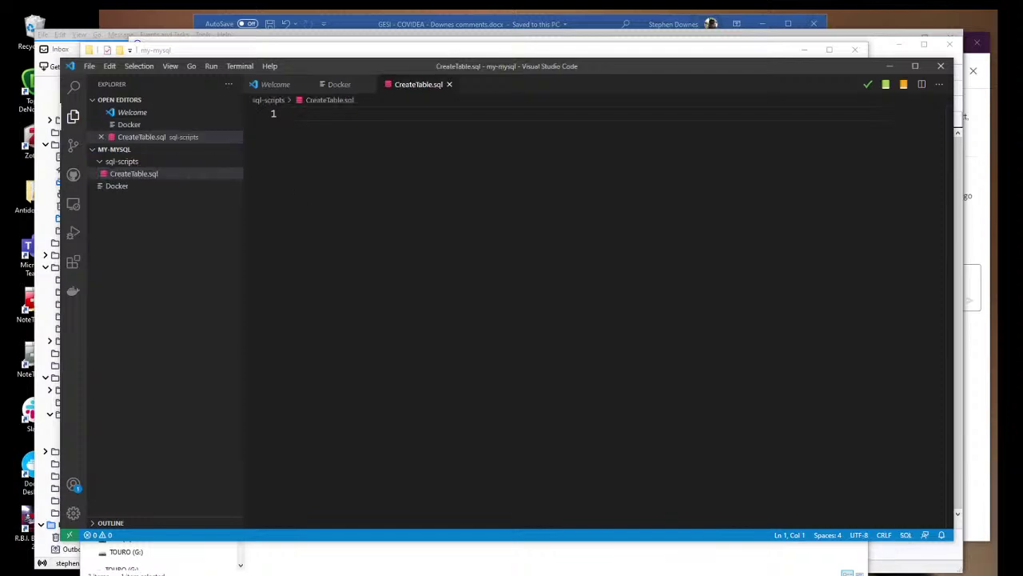
Step: Copy the CREATE TABLE employees statement from the tutorial in Firefox into CreateTable.sql, end it with a new line and save the file
{"action": "key", "text": "alt+Tab"}
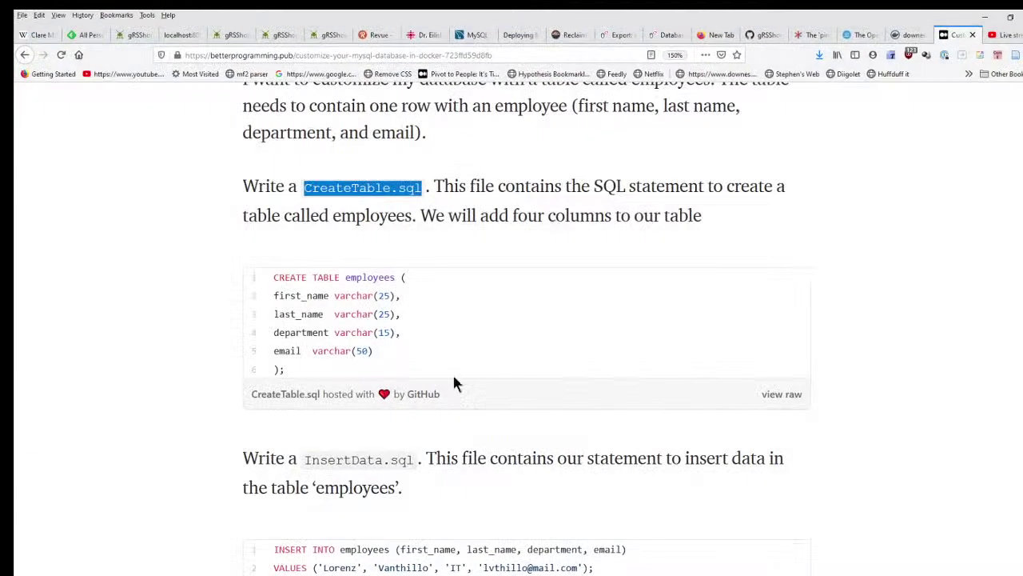
{"action": "left_click_drag", "start_coordinate": [339, 372], "coordinate": [274, 277]}
{"action": "key", "text": "super+c"}
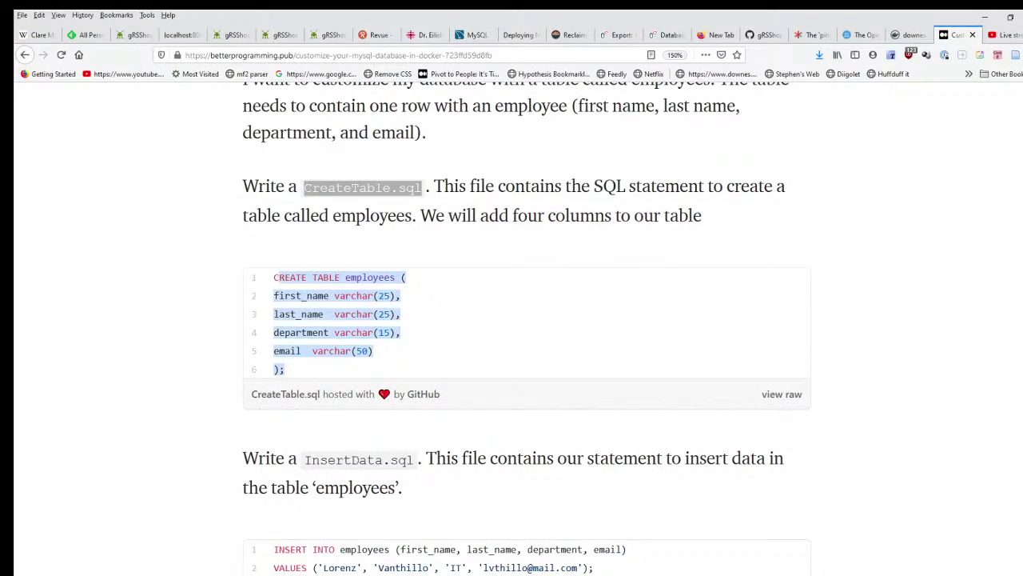
{"action": "key", "text": "alt+Tab"}
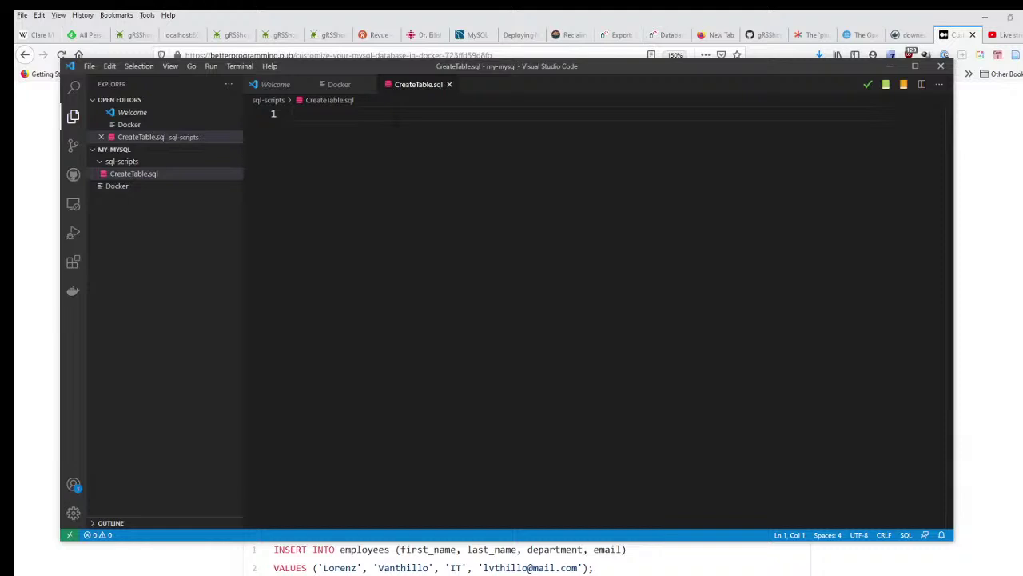
{"action": "right_click", "coordinate": [400, 122]}
{"action": "left_click", "coordinate": [441, 225]}
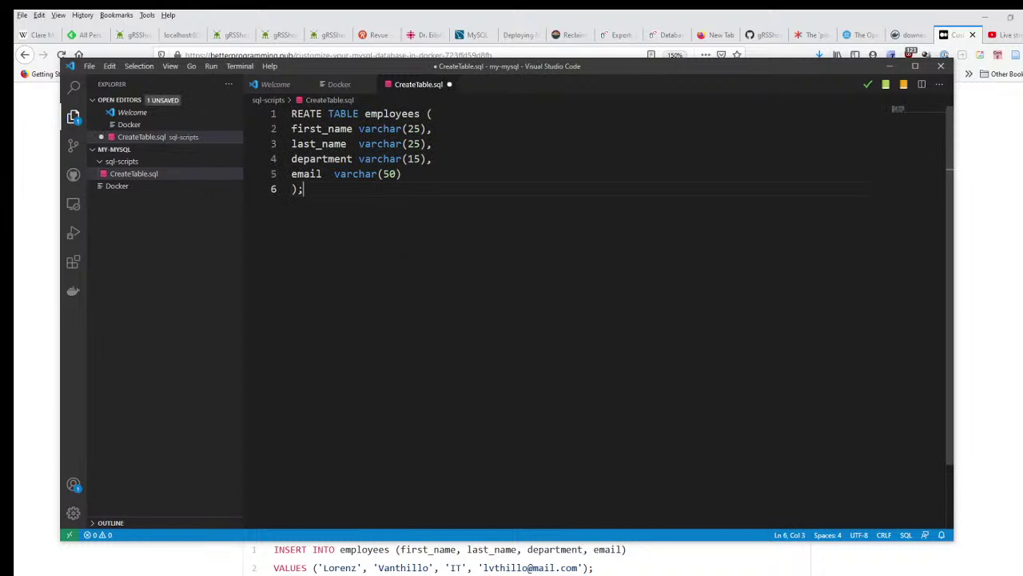
{"action": "key", "text": "Return"}
{"action": "key", "text": "ctrl+s"}
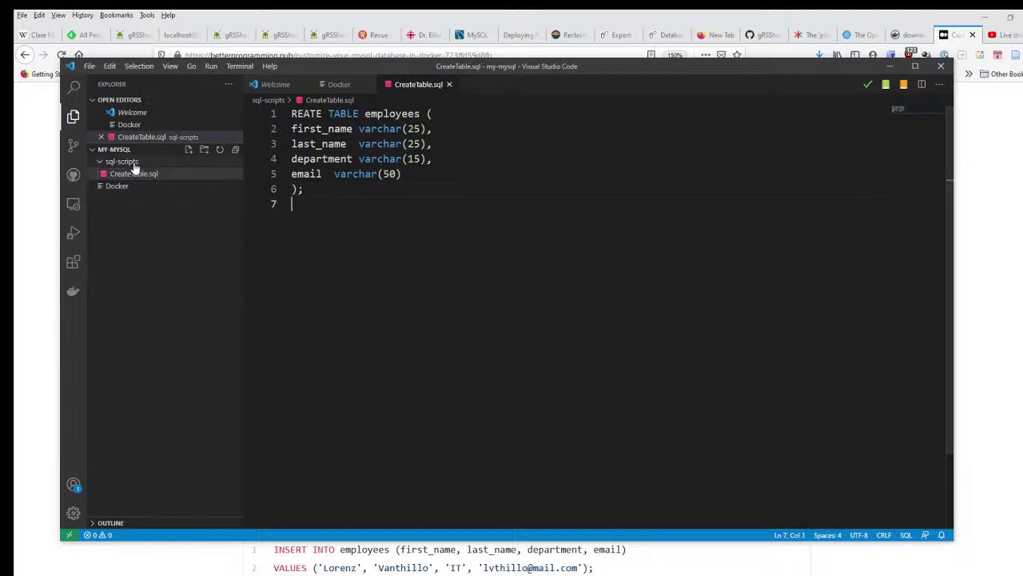
Step: Copy the file name InsertData.sql from the tutorial in Firefox and return to Visual Studio Code
{"action": "left_click", "coordinate": [1012, 401]}
{"action": "scroll", "coordinate": [479, 389], "scroll_direction": "down", "scroll_amount": 4}
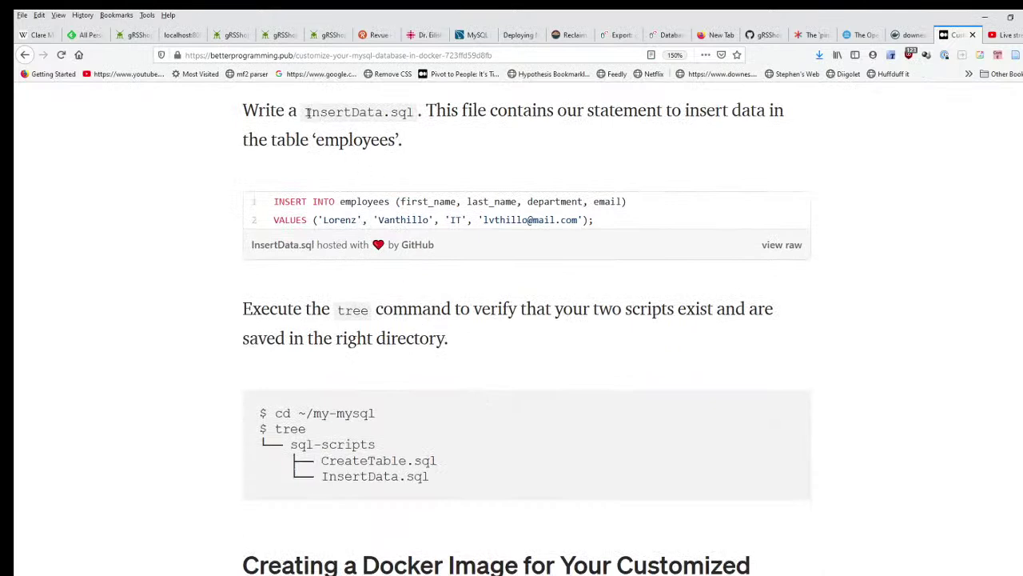
{"action": "left_click_drag", "start_coordinate": [307, 112], "coordinate": [412, 113]}
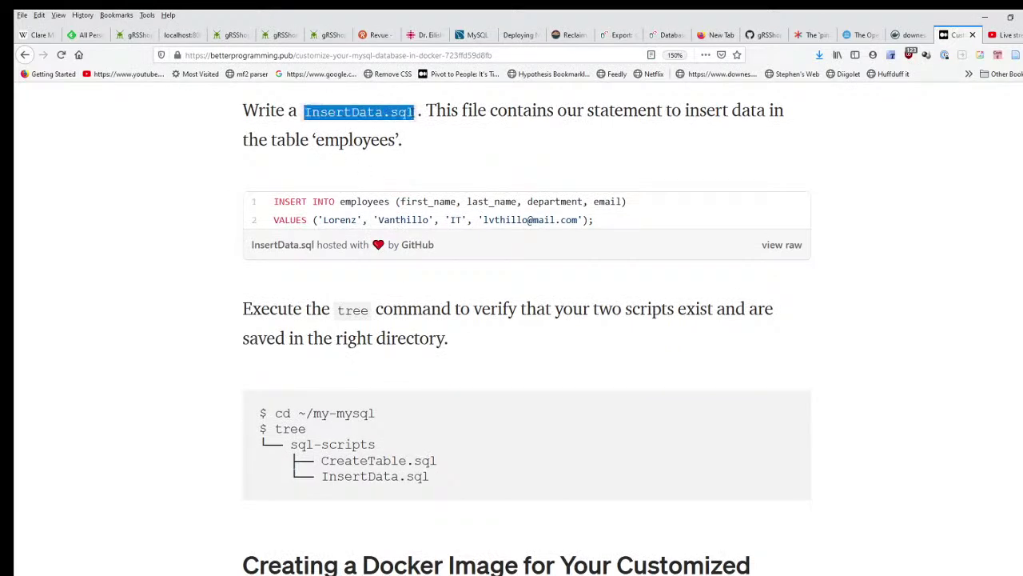
{"action": "right_click", "coordinate": [411, 113]}
{"action": "left_click", "coordinate": [373, 113]}
{"action": "mouse_move", "coordinate": [414, 112]}
{"action": "left_mouse_down"}
{"action": "mouse_move", "coordinate": [306, 112]}
{"action": "mouse_move", "coordinate": [315, 113]}
{"action": "left_mouse_up"}
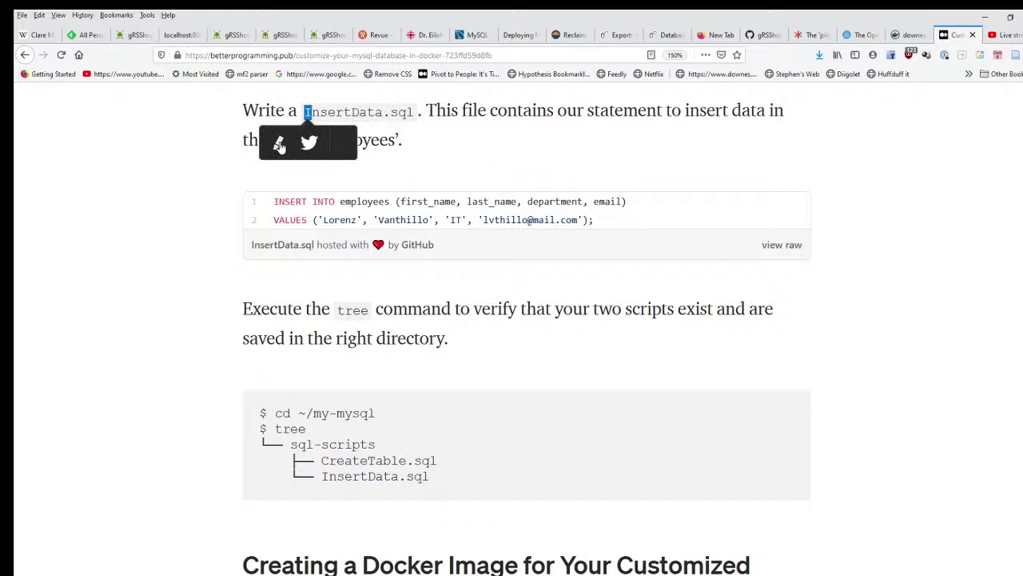
{"action": "left_click", "coordinate": [464, 140]}
{"action": "mouse_move", "coordinate": [305, 112]}
{"action": "left_mouse_down"}
{"action": "mouse_move", "coordinate": [413, 112]}
{"action": "mouse_move", "coordinate": [302, 111]}
{"action": "left_mouse_up"}
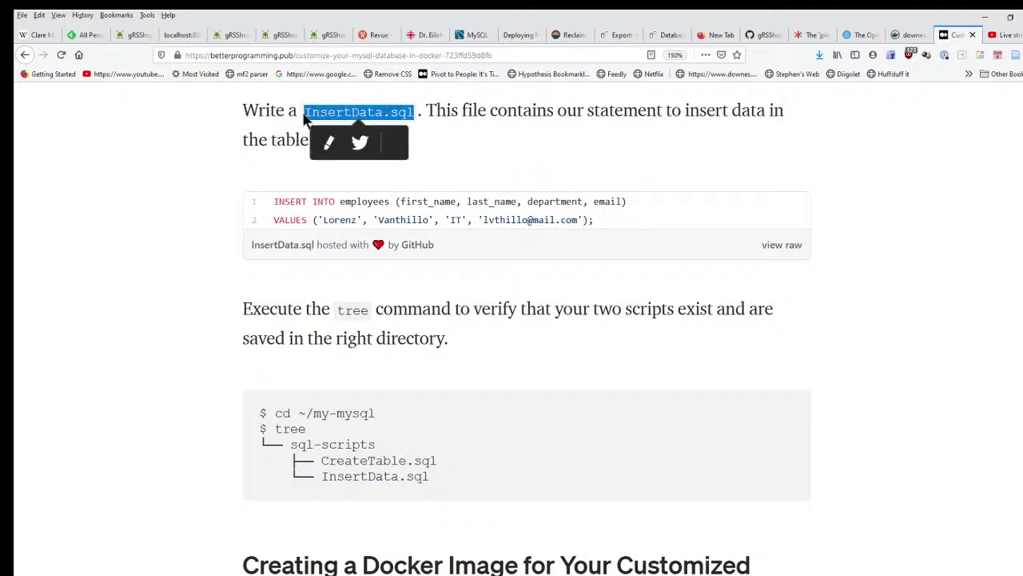
{"action": "key", "text": "alt+Tab"}
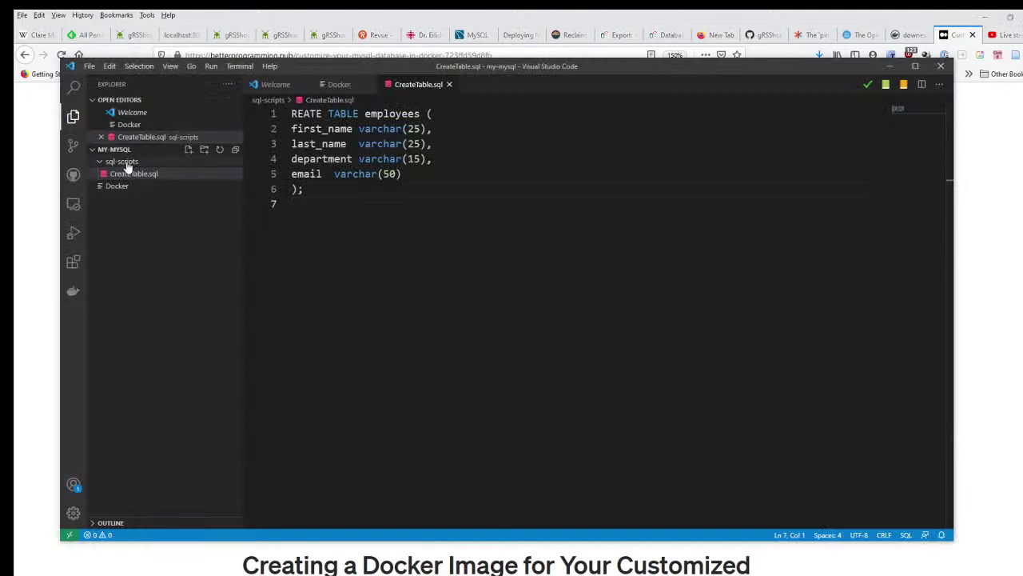
Step: Create a file named InsertData.sql inside the sql-scripts folder
{"action": "left_click", "coordinate": [125, 162]}
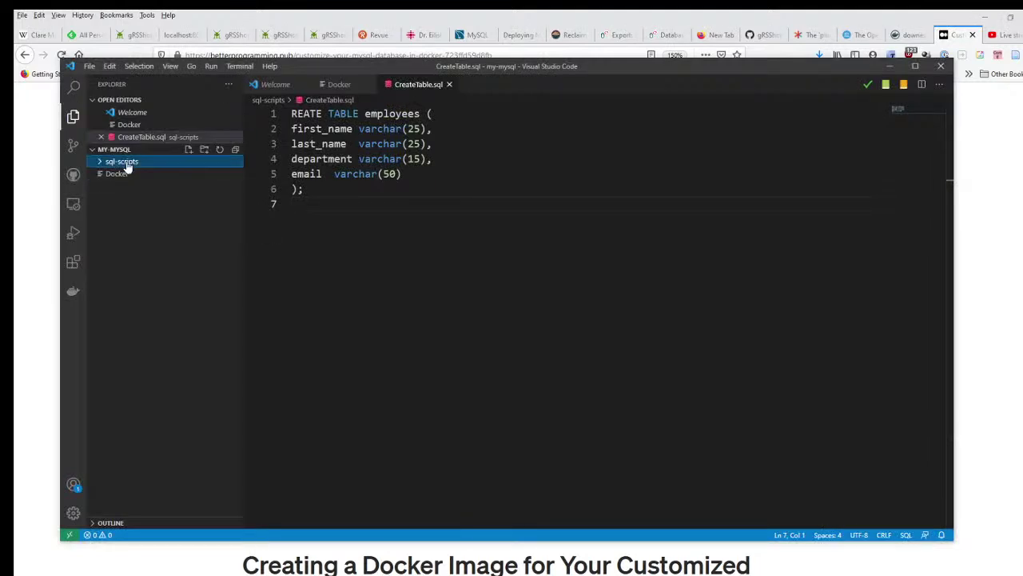
{"action": "left_click", "coordinate": [188, 150]}
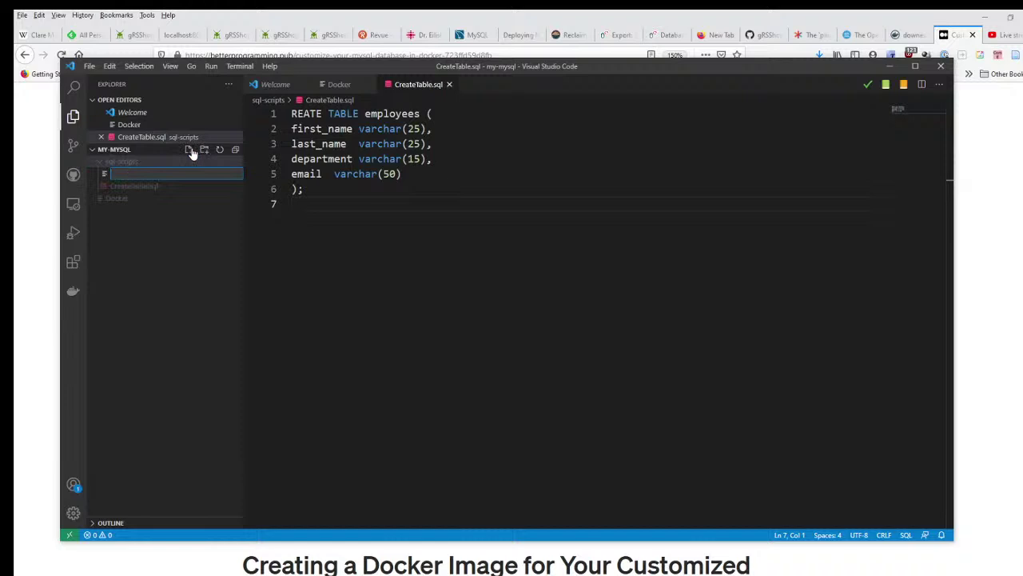
{"action": "type", "text": "insertData.sql"}
{"action": "key", "text": "Return"}
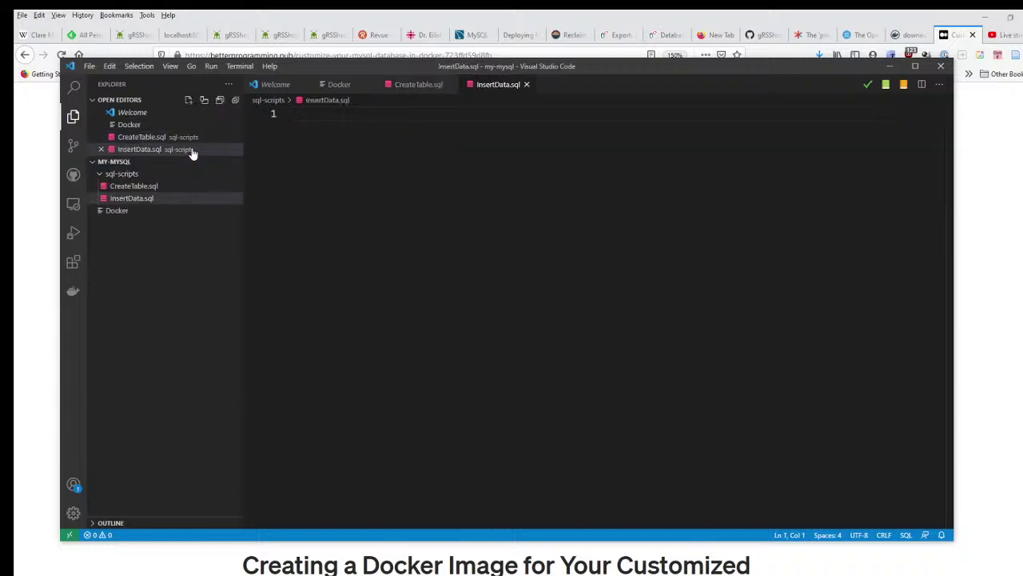
Step: Copy the INSERT INTO employees statement from the tutorial in Firefox into InsertData.sql in Visual Studio Code and save the file
{"action": "key", "text": "alt+Tab"}
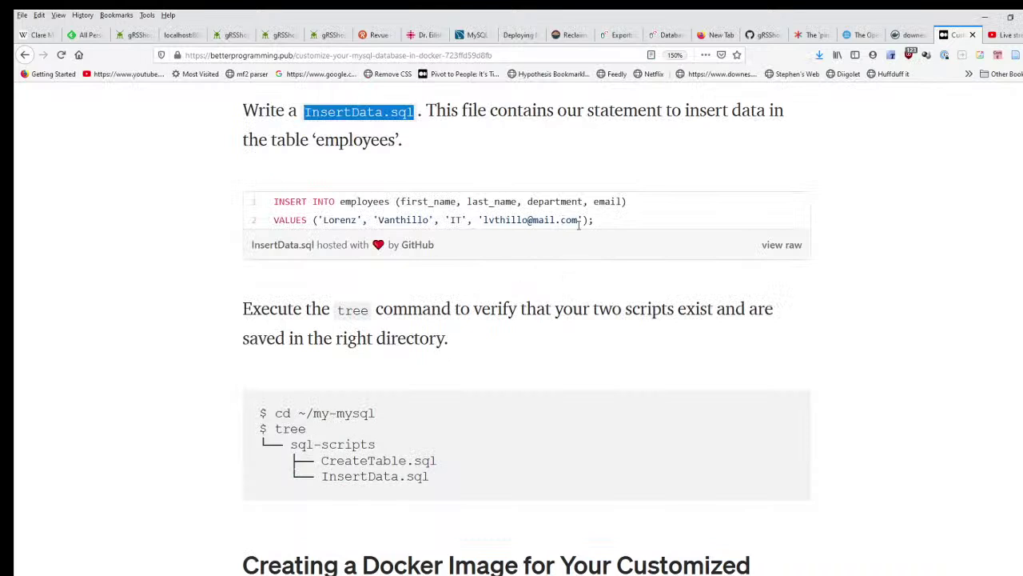
{"action": "left_click_drag", "start_coordinate": [596, 222], "coordinate": [274, 201]}
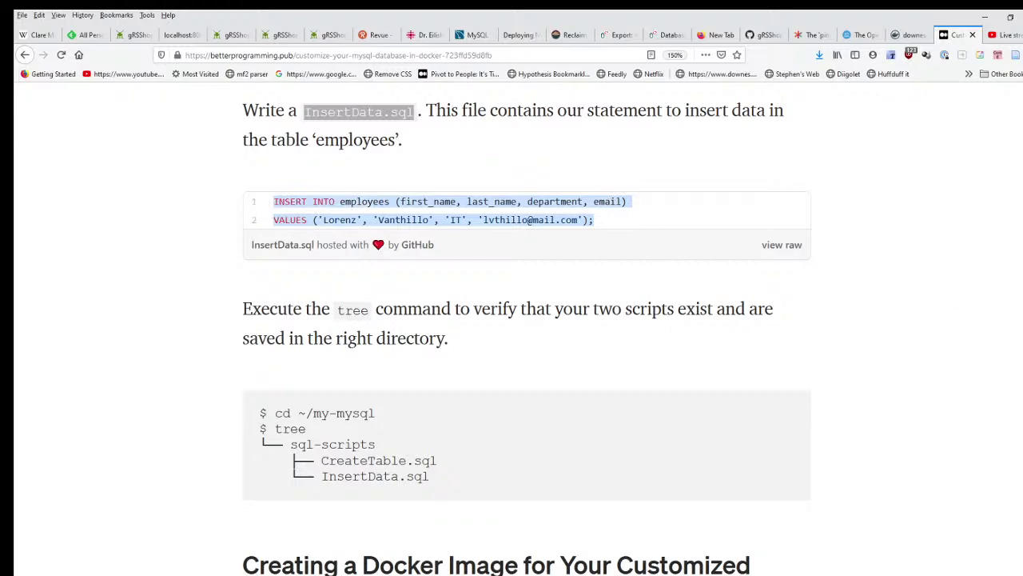
{"action": "key", "text": "alt+Tab"}
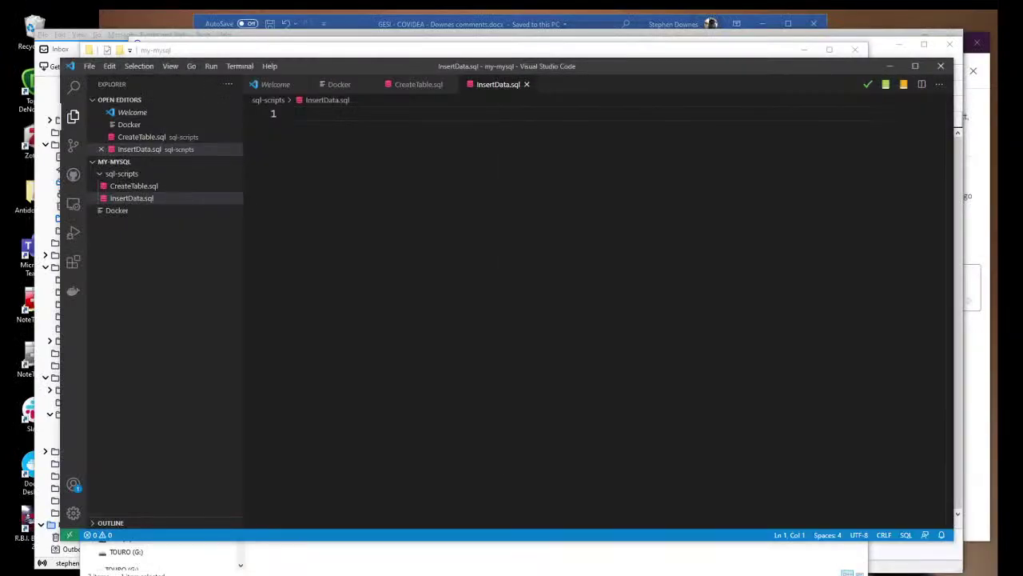
{"action": "key", "text": "ctrl+v"}
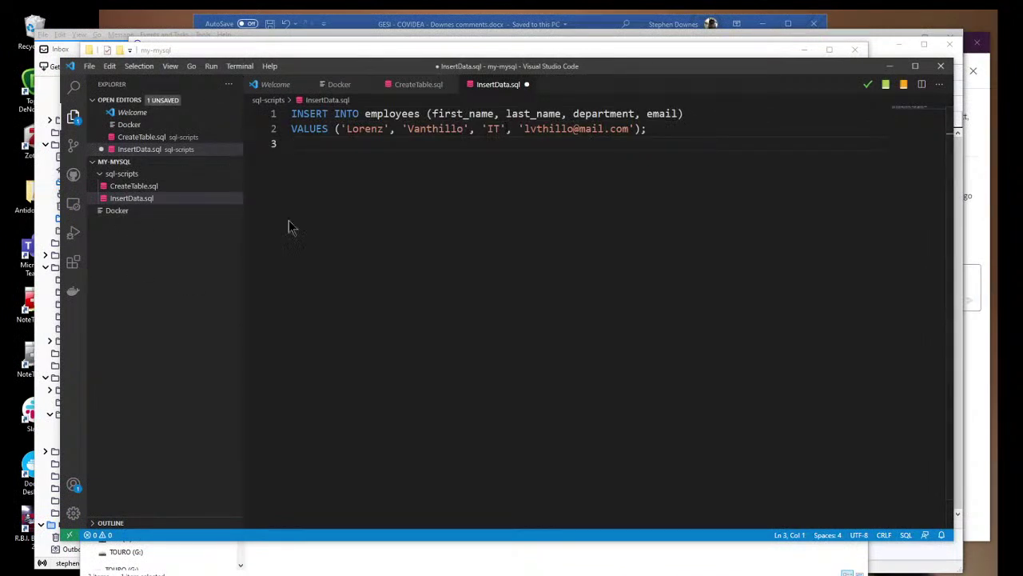
{"action": "key", "text": "ctrl+s"}
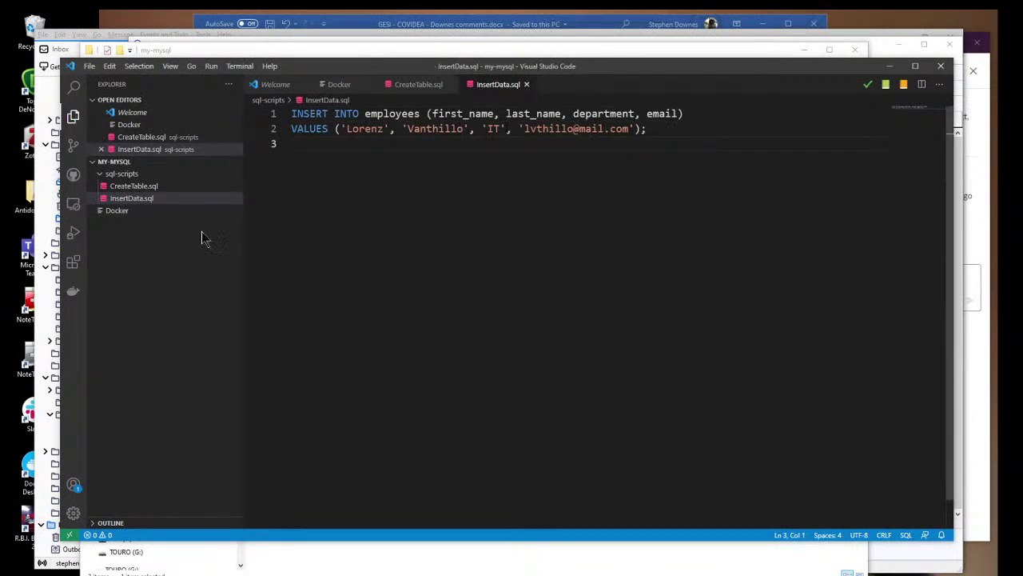
Step: Open the Docker file, switch to the tutorial in Firefox and examine the FROM, ENV and COPY lines under Content of Dockerfile
{"action": "left_click", "coordinate": [117, 211]}
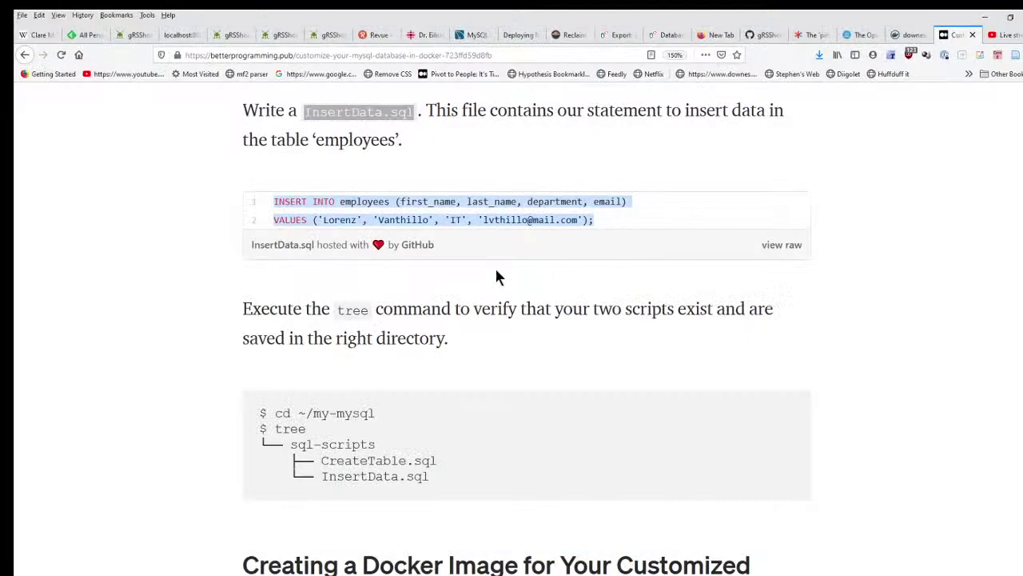
{"action": "scroll", "coordinate": [234, 291], "scroll_direction": "down", "scroll_amount": 8}
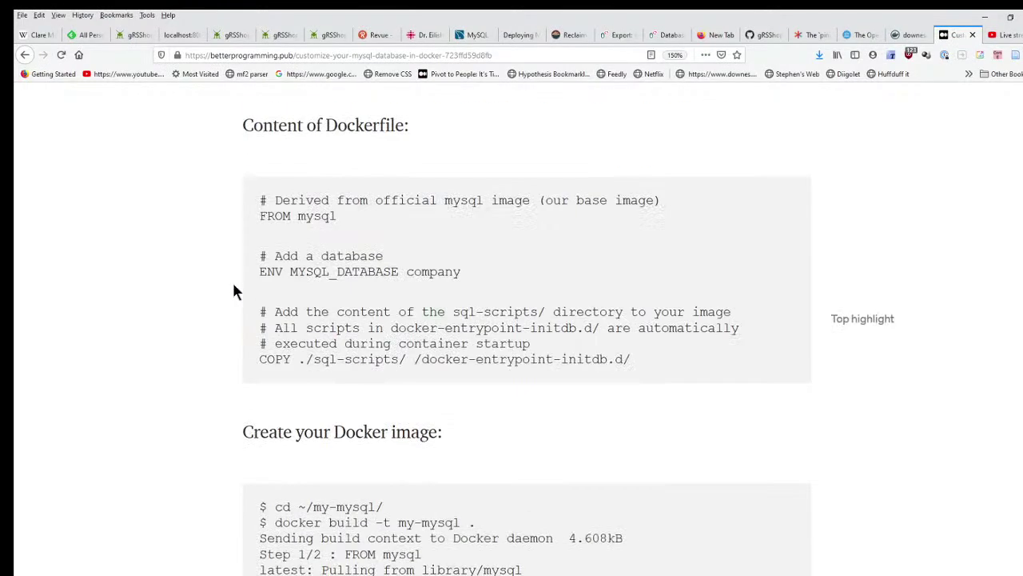
{"action": "scroll", "coordinate": [233, 291], "scroll_direction": "up", "scroll_amount": 1}
{"action": "left_click_drag", "start_coordinate": [260, 200], "coordinate": [344, 220]}
{"action": "left_click", "coordinate": [202, 262]}
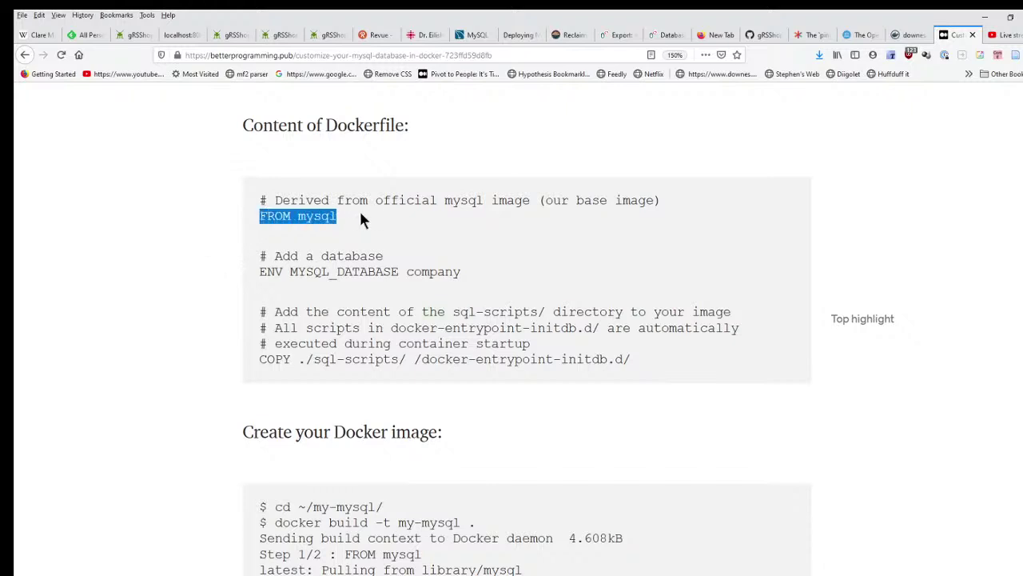
{"action": "left_click", "coordinate": [238, 254]}
{"action": "left_click_drag", "start_coordinate": [248, 274], "coordinate": [493, 274]}
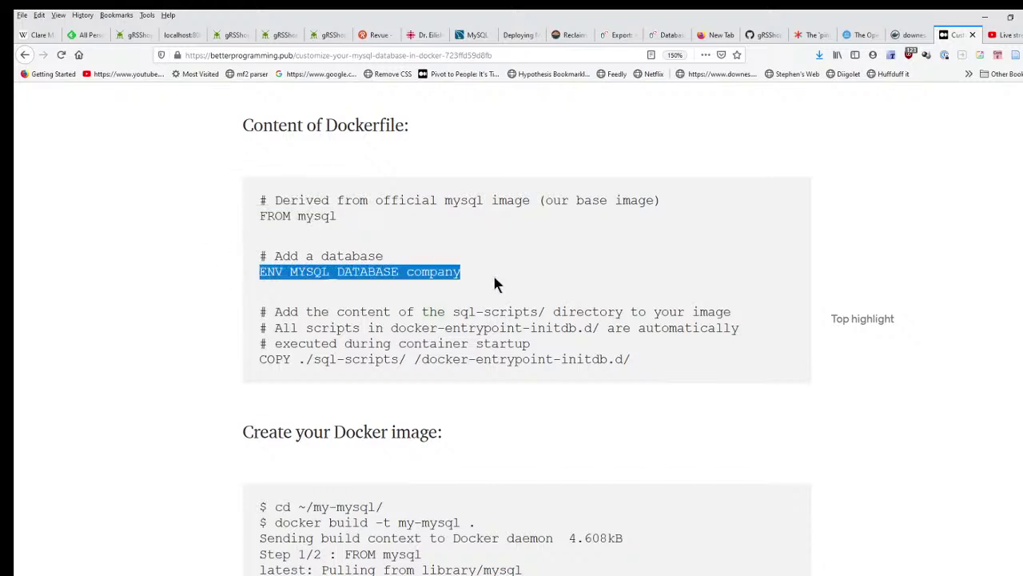
{"action": "left_click", "coordinate": [244, 373]}
{"action": "left_click_drag", "start_coordinate": [261, 356], "coordinate": [668, 366]}
{"action": "left_click", "coordinate": [176, 286]}
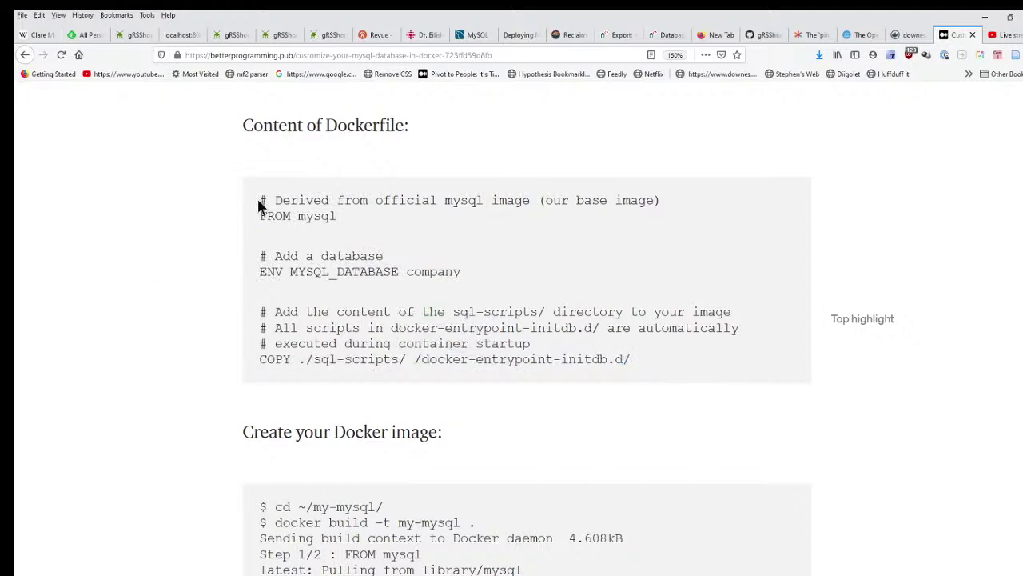
Step: Copy the whole code block under Content of Dockerfile in the tutorial
{"action": "left_click_drag", "start_coordinate": [262, 200], "coordinate": [749, 392]}
{"action": "right_click", "coordinate": [428, 326]}
{"action": "left_click", "coordinate": [460, 334]}
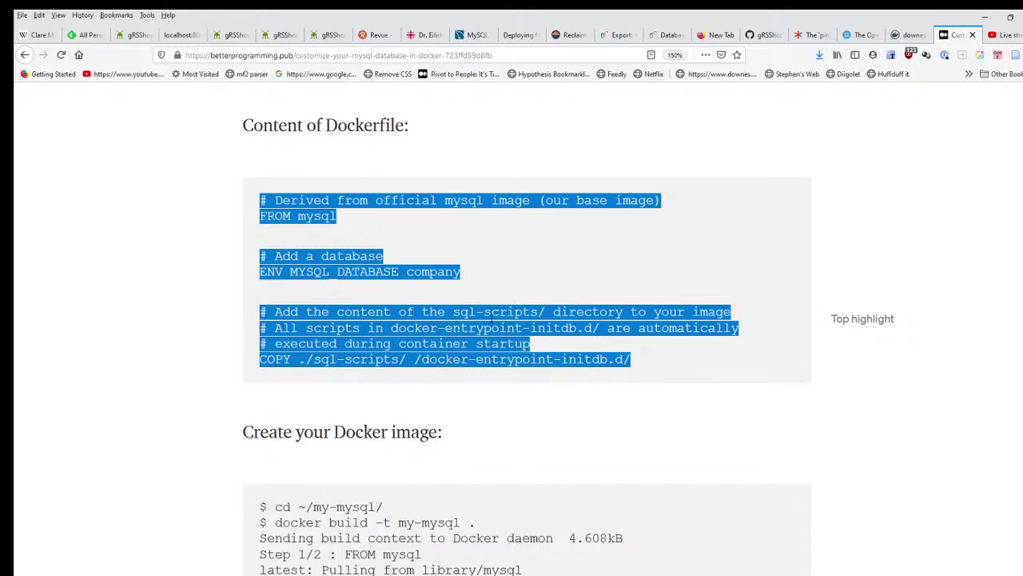
{"action": "left_click", "coordinate": [416, 358]}
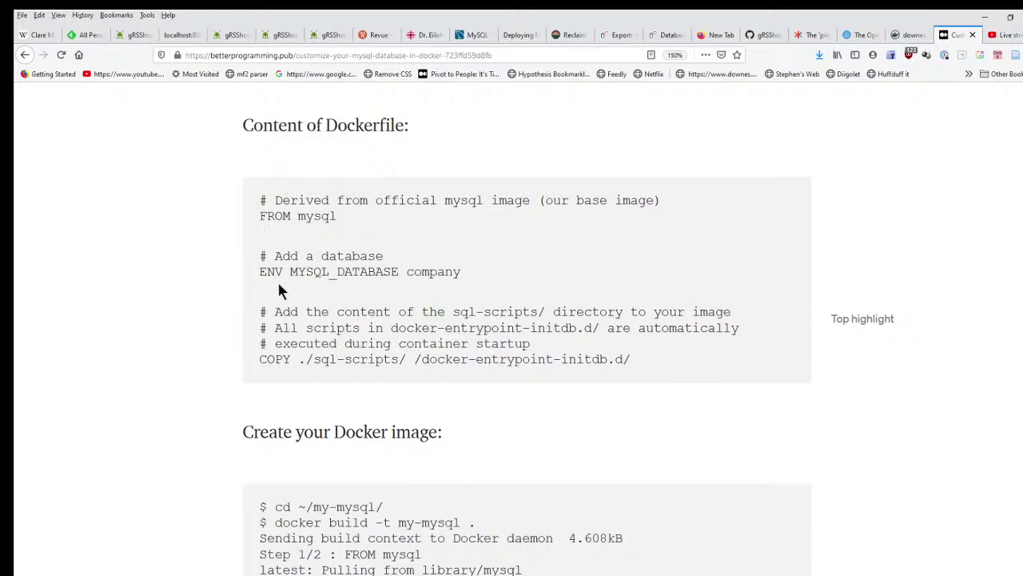
Step: Examine the MYSQL_DATABASE environment variable, the source and target paths of the COPY instruction, and the FROM mysql line in the tutorial's Dockerfile
{"action": "left_click_drag", "start_coordinate": [260, 271], "coordinate": [280, 271]}
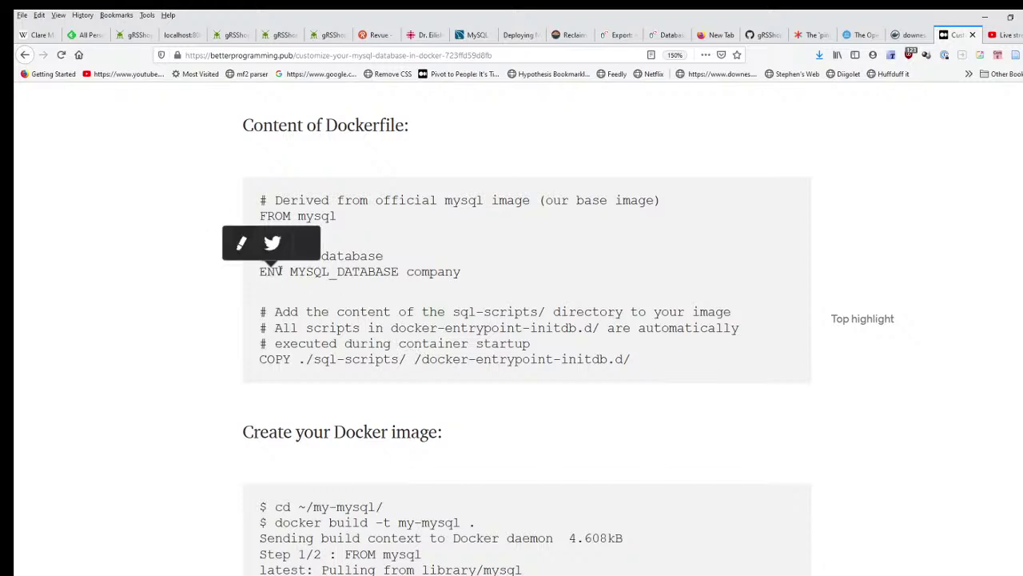
{"action": "left_click", "coordinate": [331, 288]}
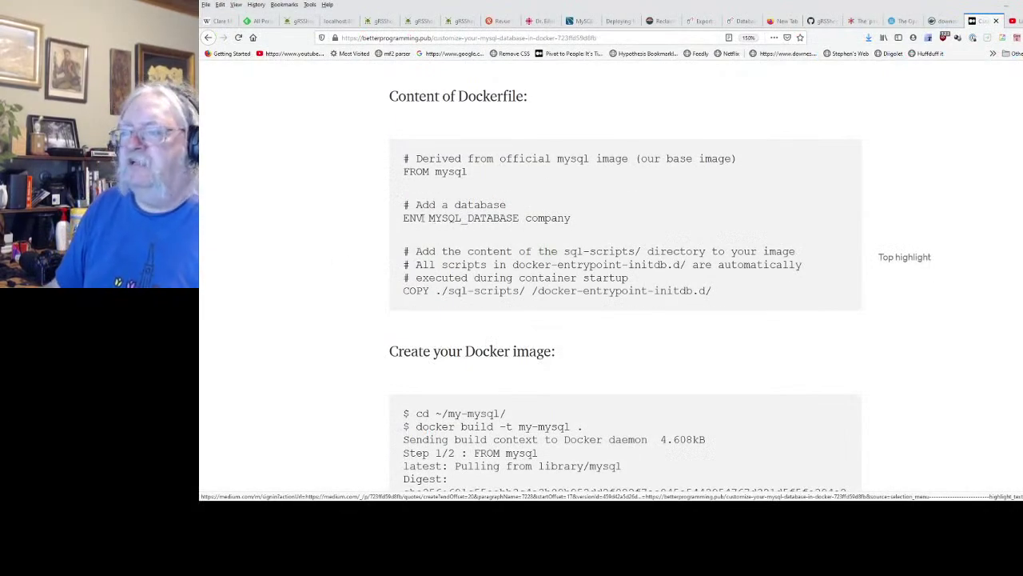
{"action": "mouse_move", "coordinate": [429, 217]}
{"action": "left_mouse_down"}
{"action": "mouse_move", "coordinate": [539, 217]}
{"action": "mouse_move", "coordinate": [512, 221]}
{"action": "left_mouse_up"}
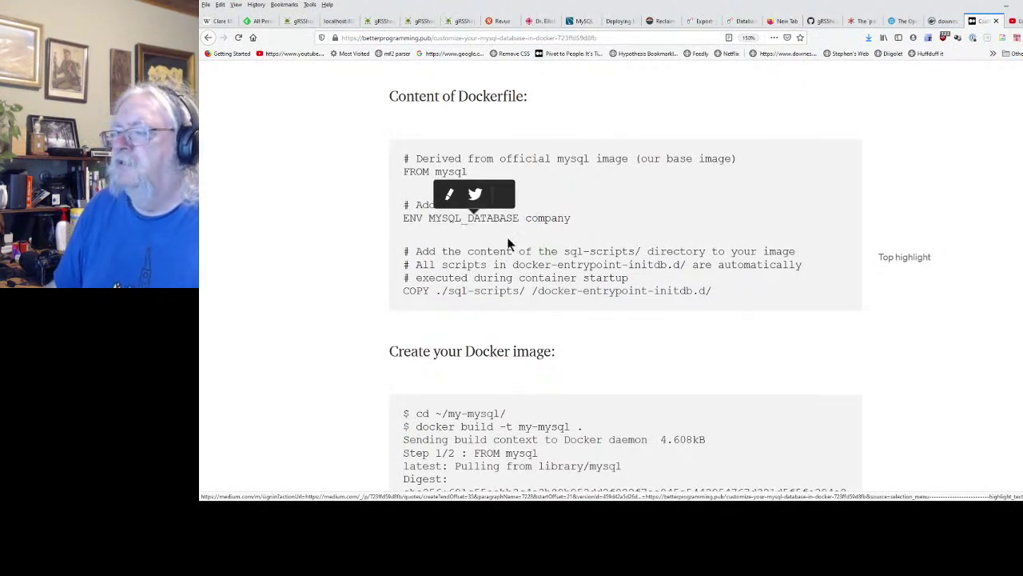
{"action": "left_click", "coordinate": [462, 251]}
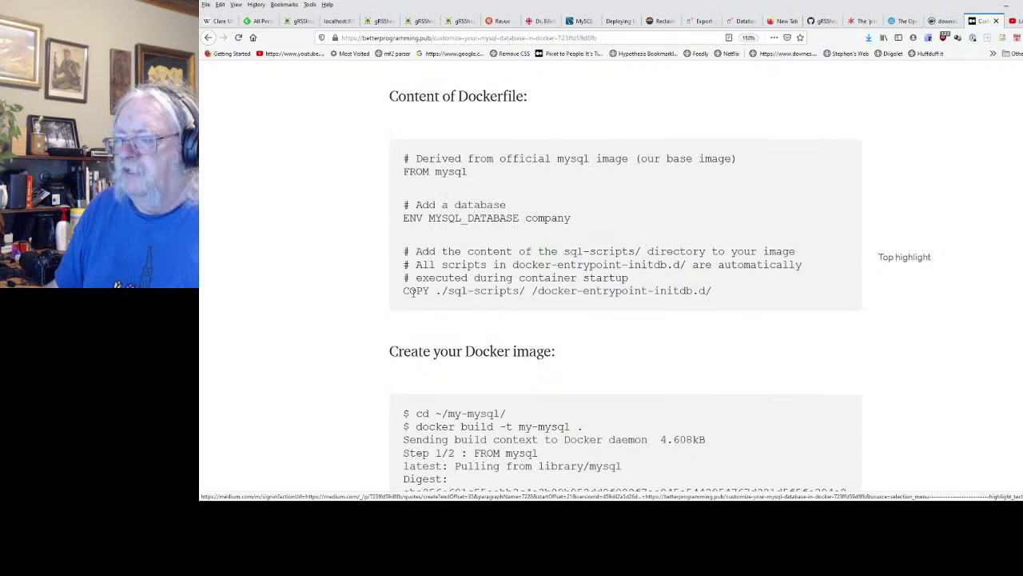
{"action": "double_click", "coordinate": [406, 291]}
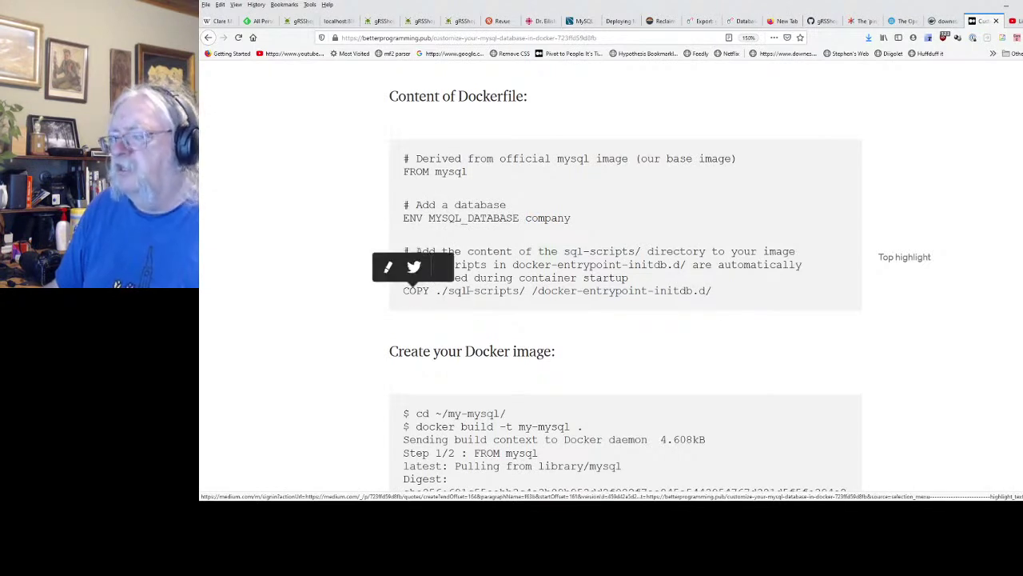
{"action": "left_click_drag", "start_coordinate": [448, 290], "coordinate": [507, 292]}
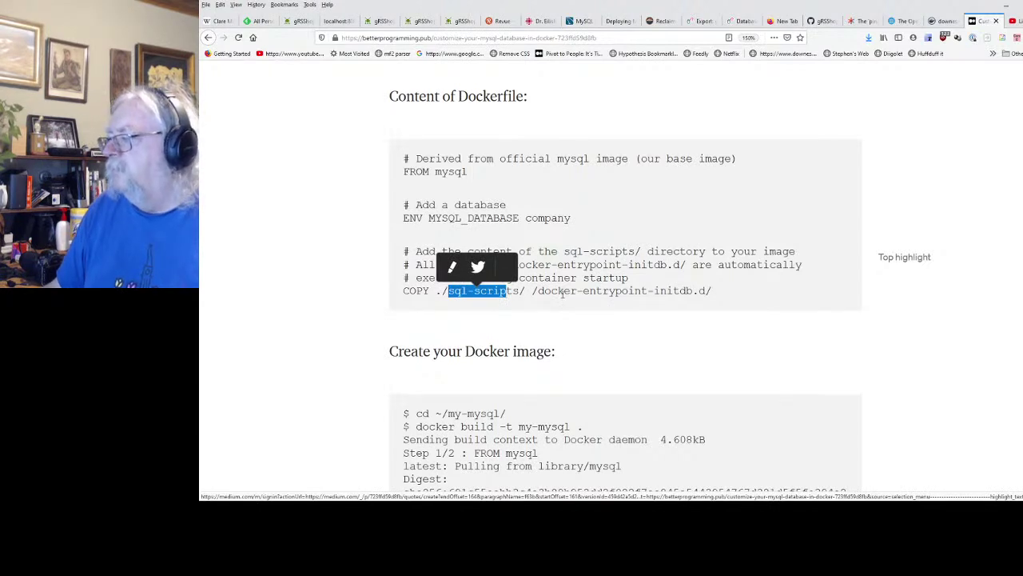
{"action": "left_click", "coordinate": [534, 291]}
{"action": "left_click_drag", "start_coordinate": [534, 291], "coordinate": [725, 294]}
{"action": "left_click", "coordinate": [666, 296]}
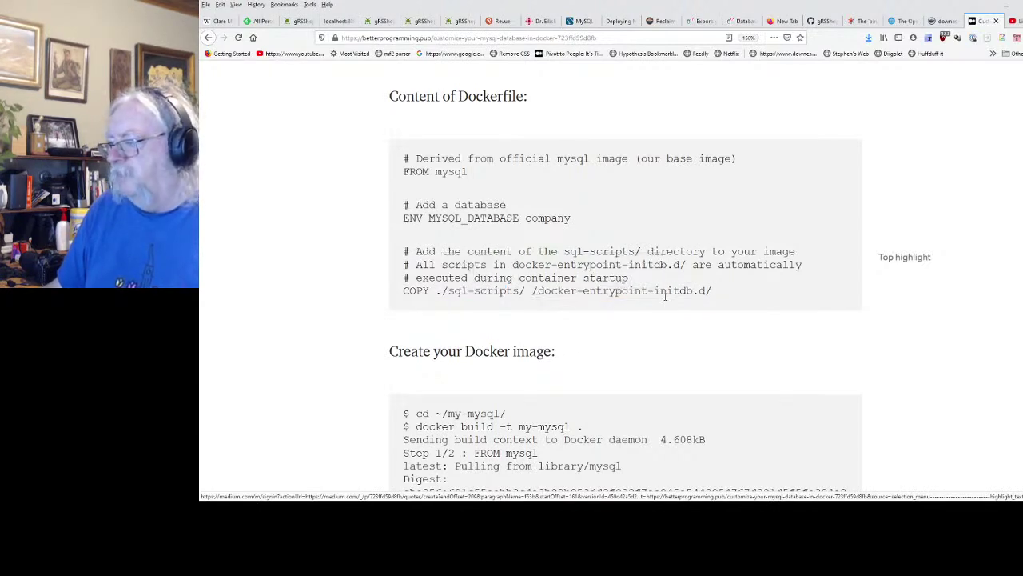
{"action": "left_click_drag", "start_coordinate": [524, 291], "coordinate": [442, 291]}
{"action": "left_click", "coordinate": [545, 291]}
{"action": "left_click_drag", "start_coordinate": [532, 291], "coordinate": [630, 292]}
{"action": "left_click", "coordinate": [430, 158]}
{"action": "left_click_drag", "start_coordinate": [417, 172], "coordinate": [467, 172]}
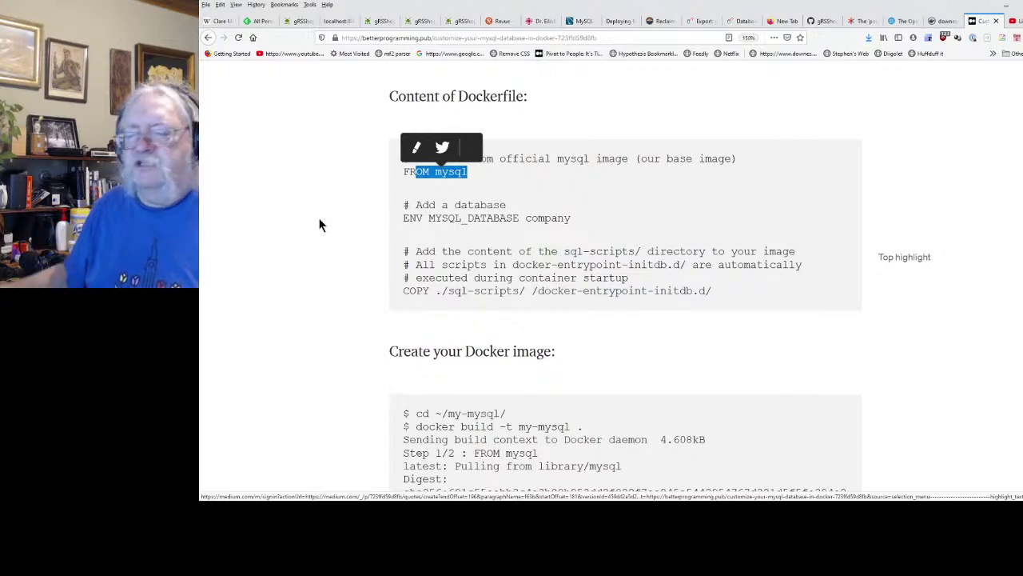
{"action": "left_click", "coordinate": [596, 312]}
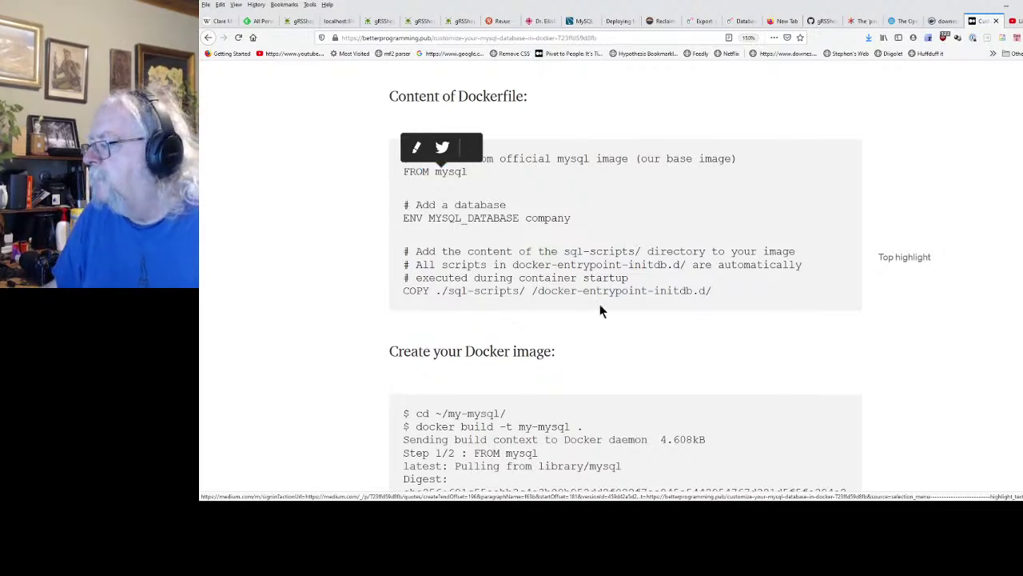
Step: Copy the complete Dockerfile content from the tutorial and paste it into the Docker file in Visual Studio Code
{"action": "left_click_drag", "start_coordinate": [716, 292], "coordinate": [354, 152]}
{"action": "right_click", "coordinate": [505, 200]}
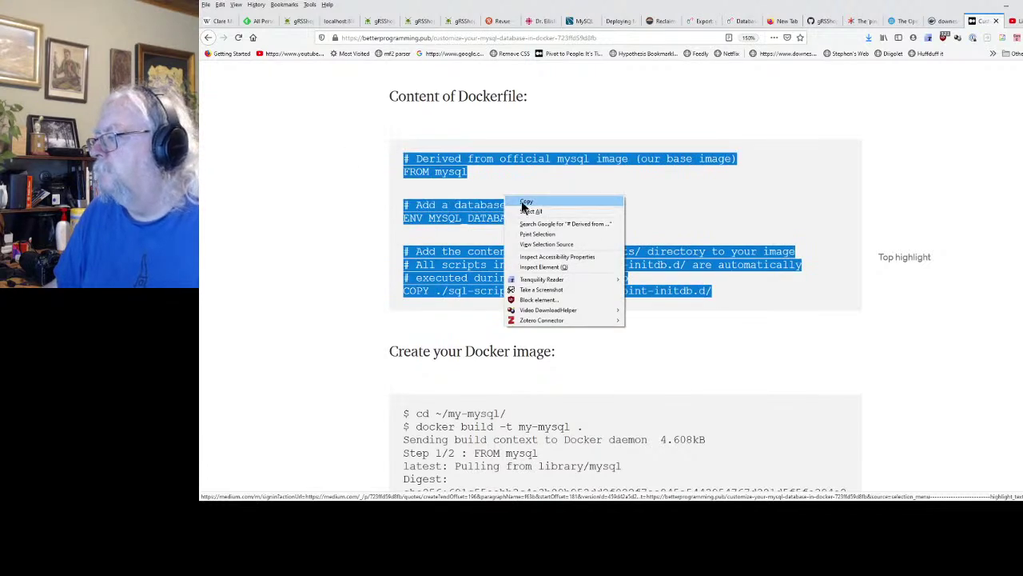
{"action": "left_click", "coordinate": [523, 205]}
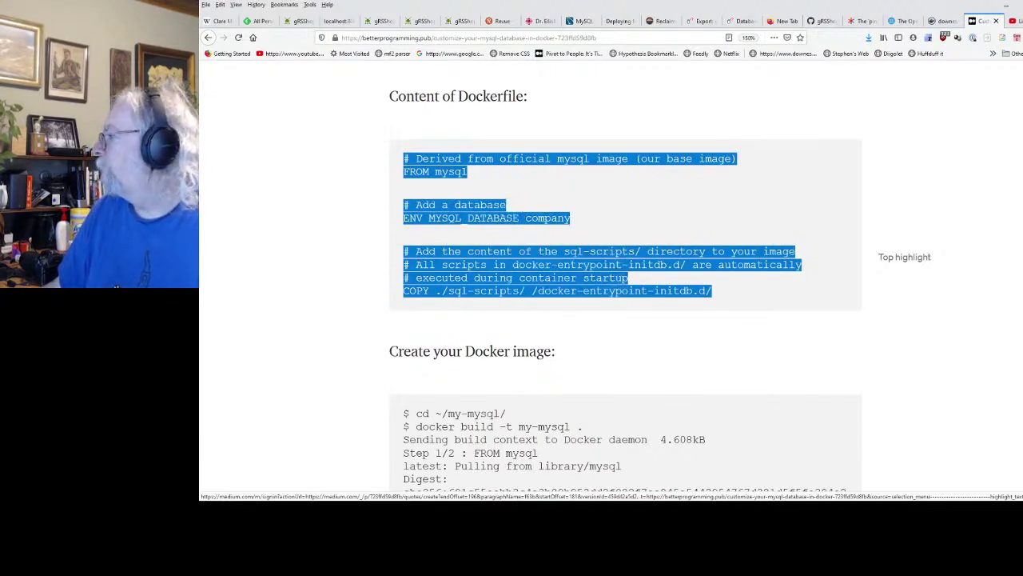
{"action": "left_click", "coordinate": [898, 257]}
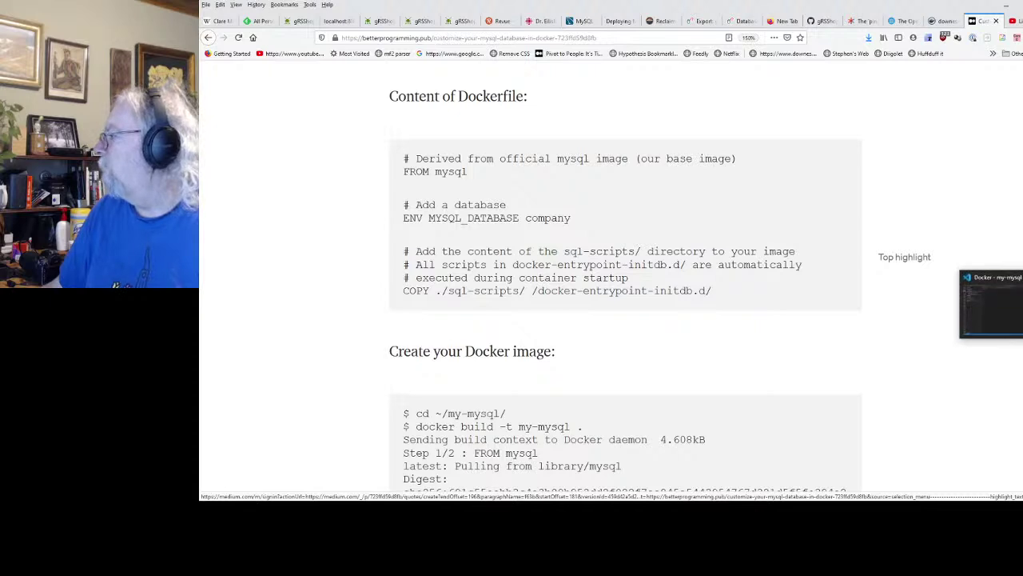
{"action": "left_click", "coordinate": [1000, 196]}
{"action": "key", "text": "ctrl+v"}
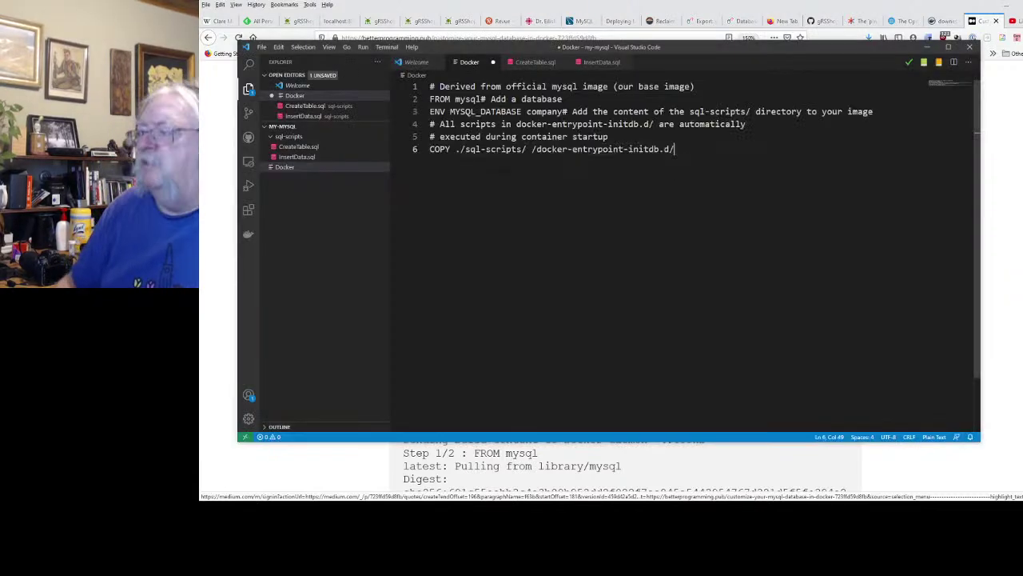
Step: Delete the "Derived from official mysql image" and "Add a database" comments from the Docker file, leaving FROM mysql on its own line
{"action": "left_click_drag", "start_coordinate": [694, 87], "coordinate": [430, 86]}
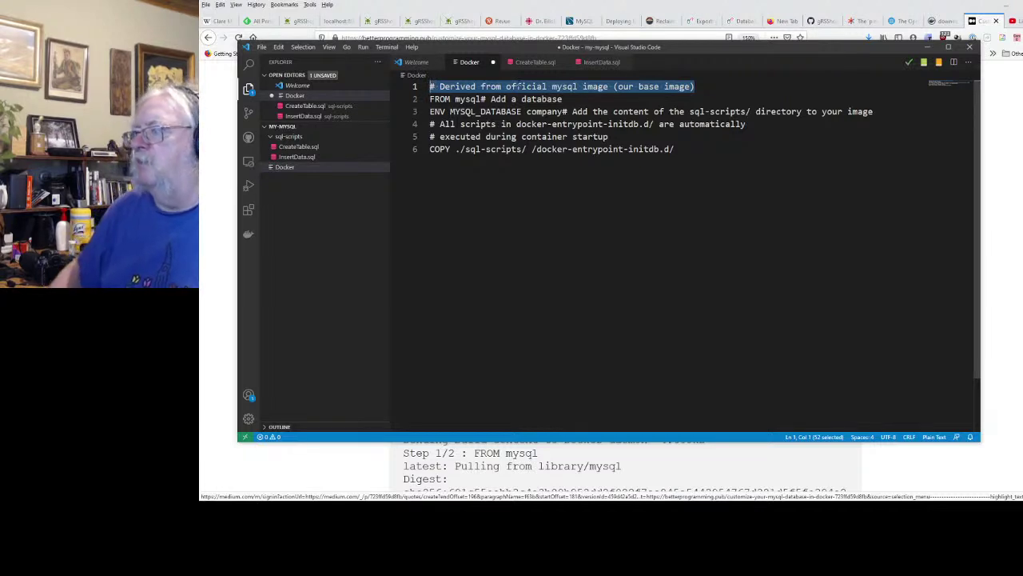
{"action": "key", "text": "Delete"}
{"action": "key", "text": "Delete"}
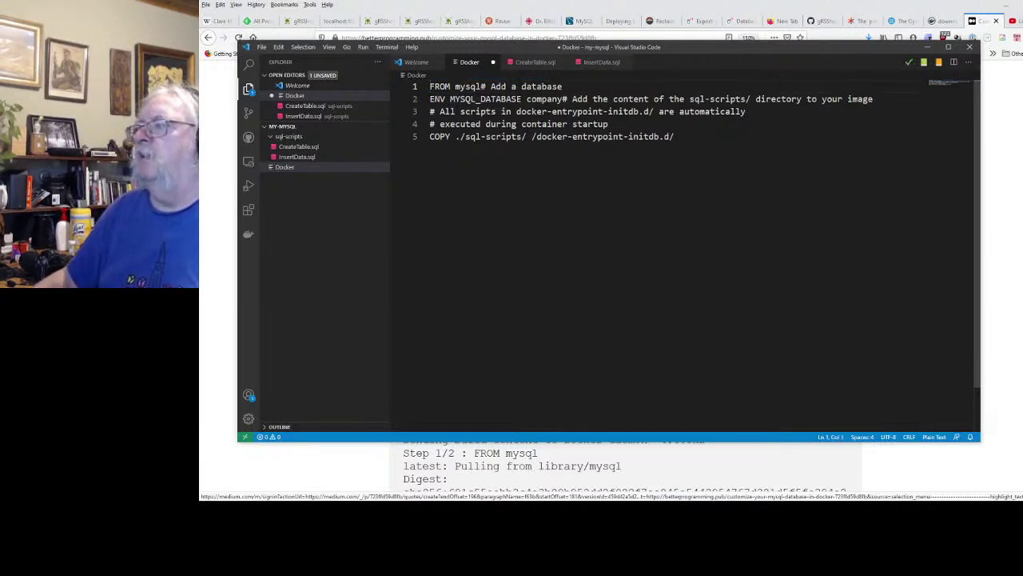
{"action": "left_click", "coordinate": [481, 87]}
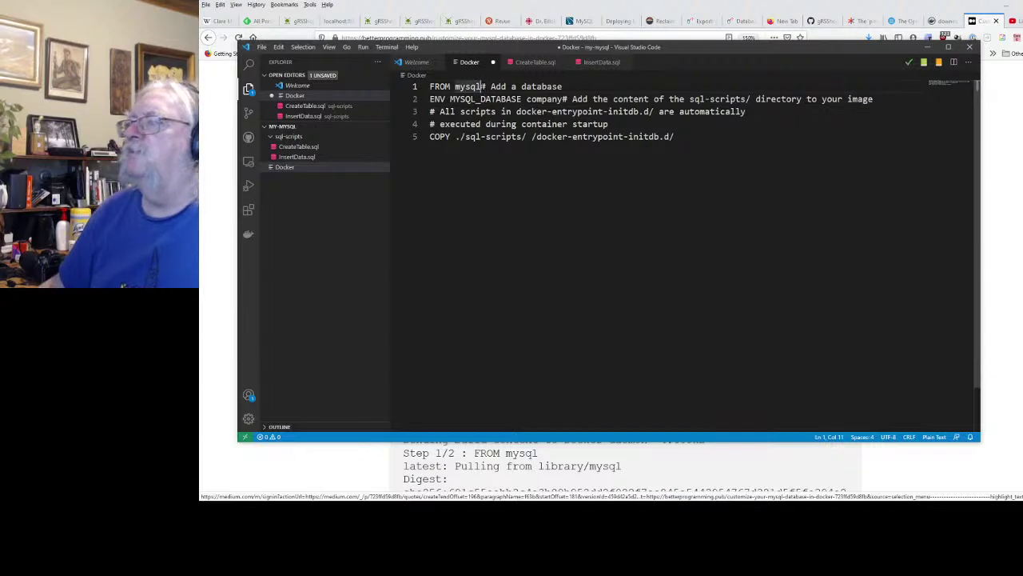
{"action": "key", "text": "Return"}
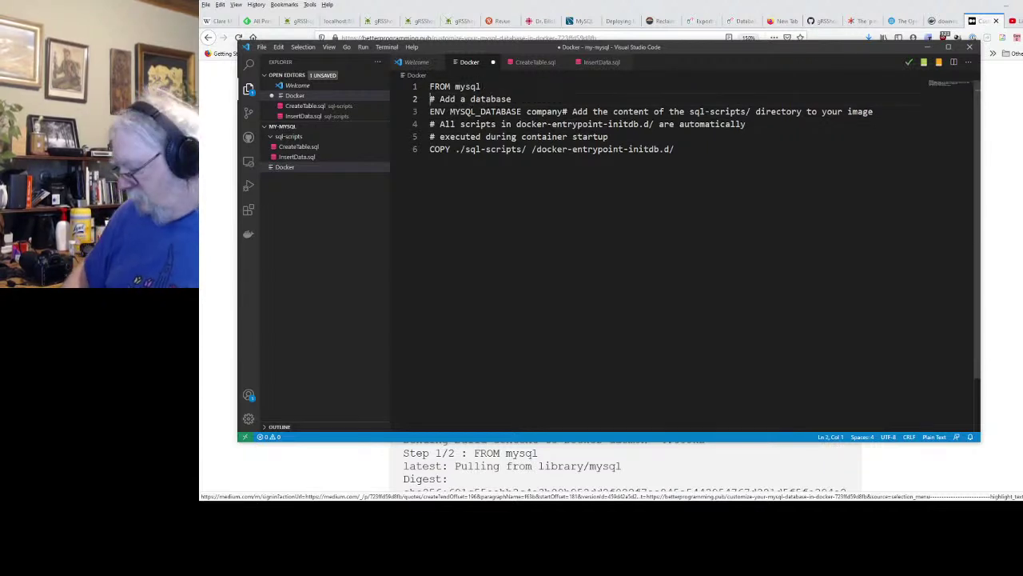
{"action": "key", "text": "shift+Down"}
{"action": "key", "text": "Delete"}
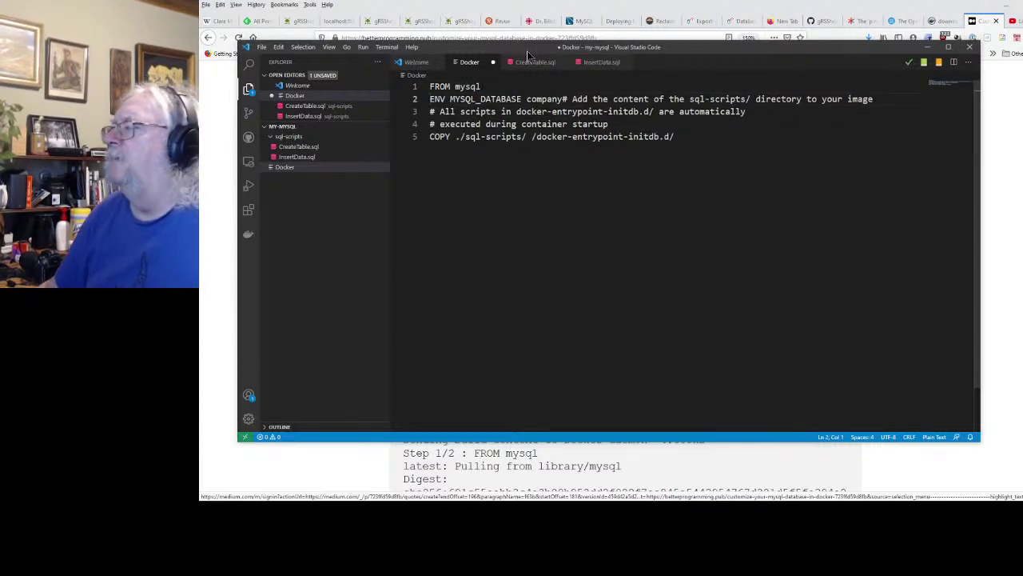
Step: Separate the sql-scripts comment from the ENV MYSQL_DATABASE company line and delete the three comment lines above COPY in the Docker file
{"action": "left_click", "coordinate": [563, 99]}
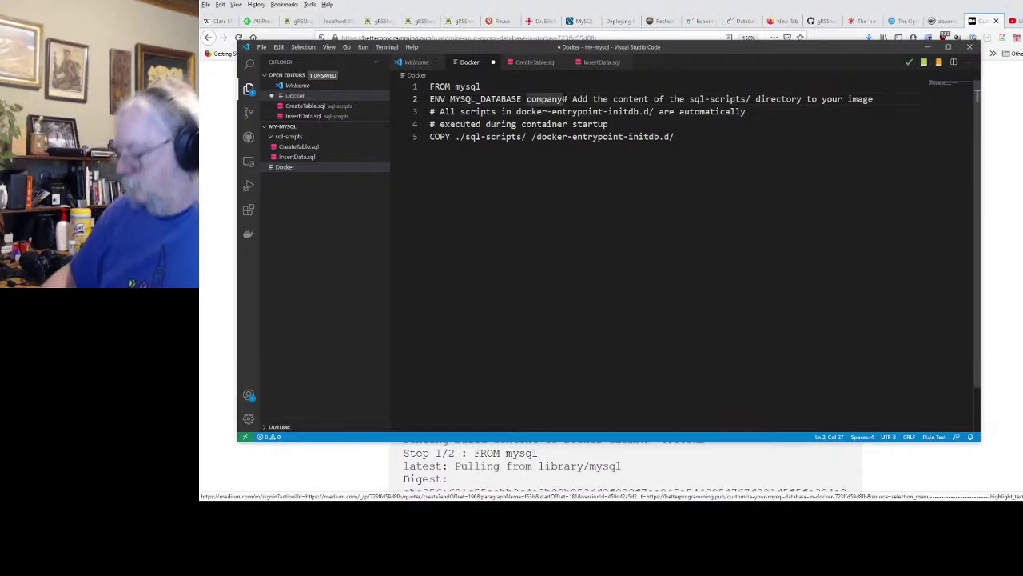
{"action": "key", "text": "Return"}
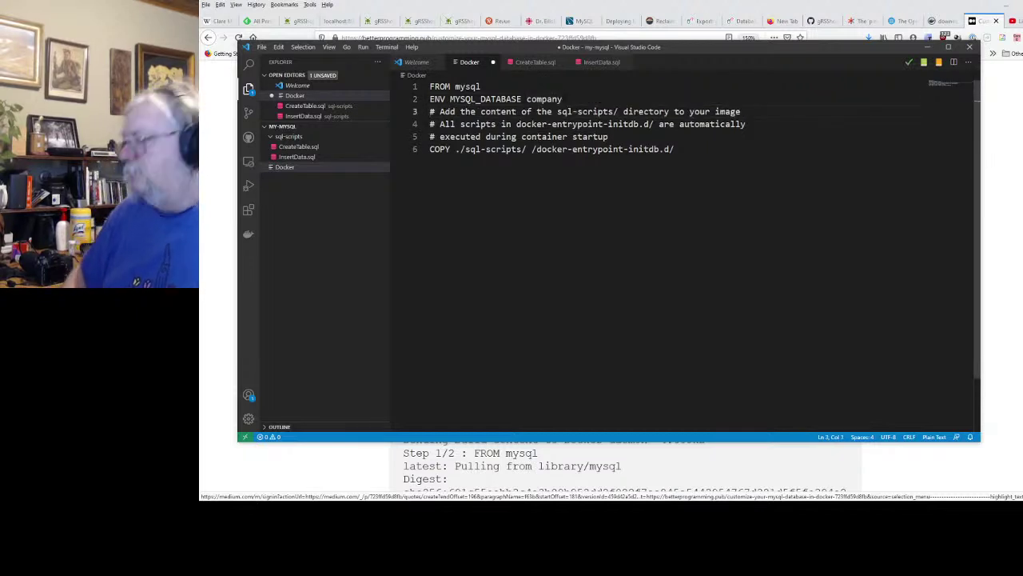
{"action": "key", "text": "shift+Down"}
{"action": "key", "text": "shift+Down"}
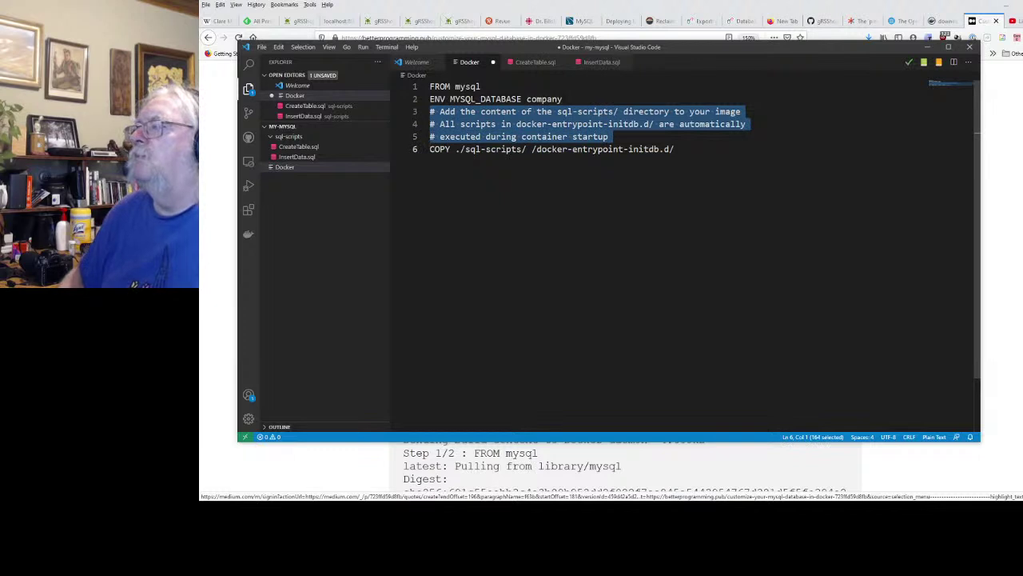
{"action": "key", "text": "Delete"}
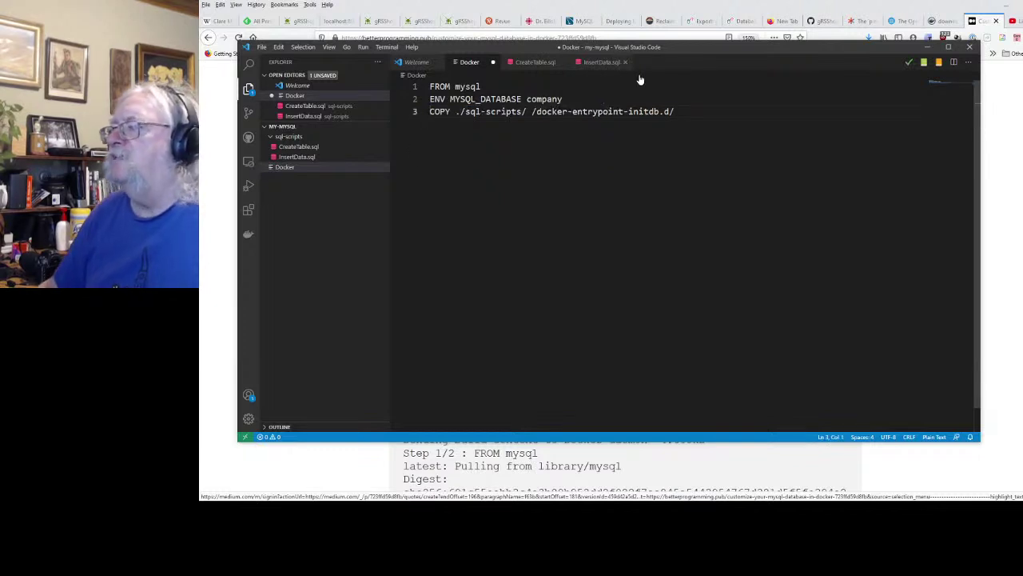
Step: Add an empty line after the COPY instruction and save the Docker file
{"action": "key", "text": "End"}
{"action": "key", "text": "Return"}
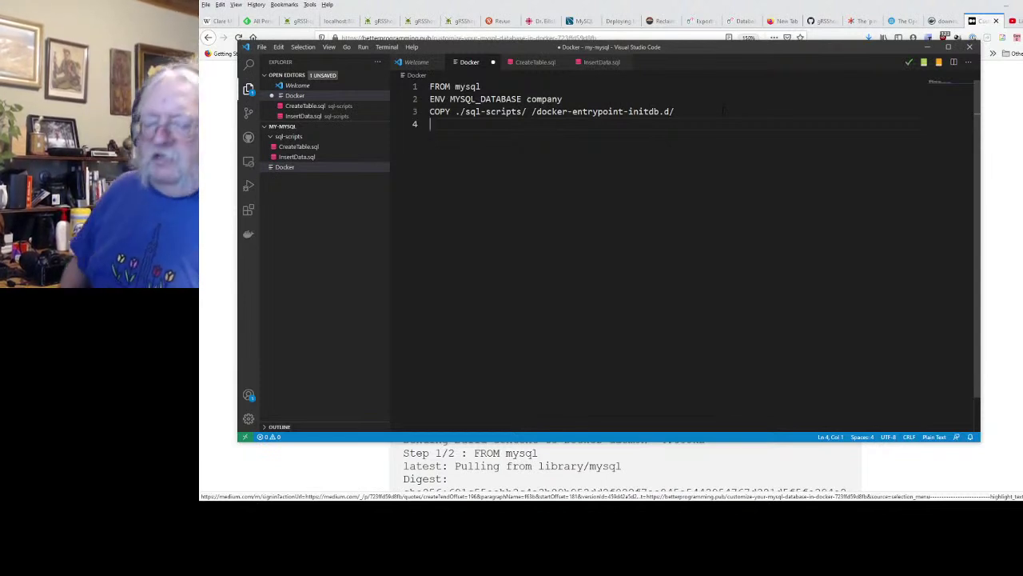
{"action": "key", "text": "ctrl+s"}
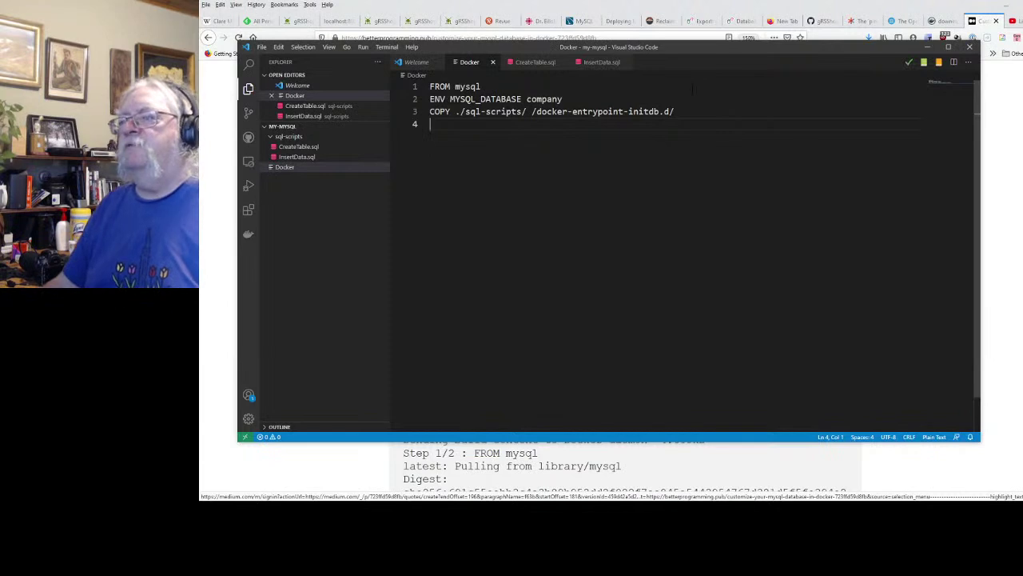
Step: Open a new terminal in the my-mysql project folder and list its contents with ls
{"action": "left_click", "coordinate": [386, 47]}
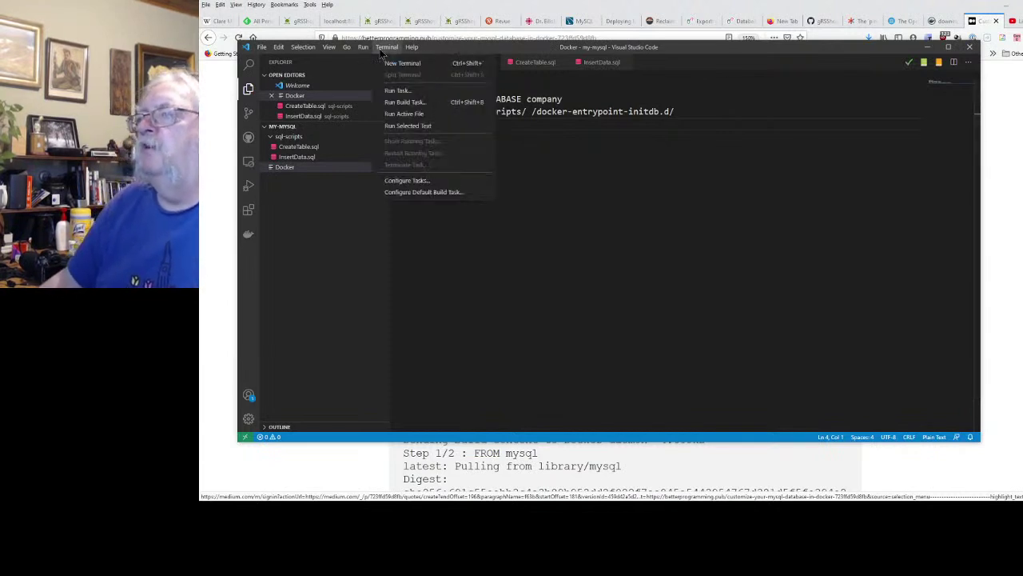
{"action": "left_click", "coordinate": [396, 62]}
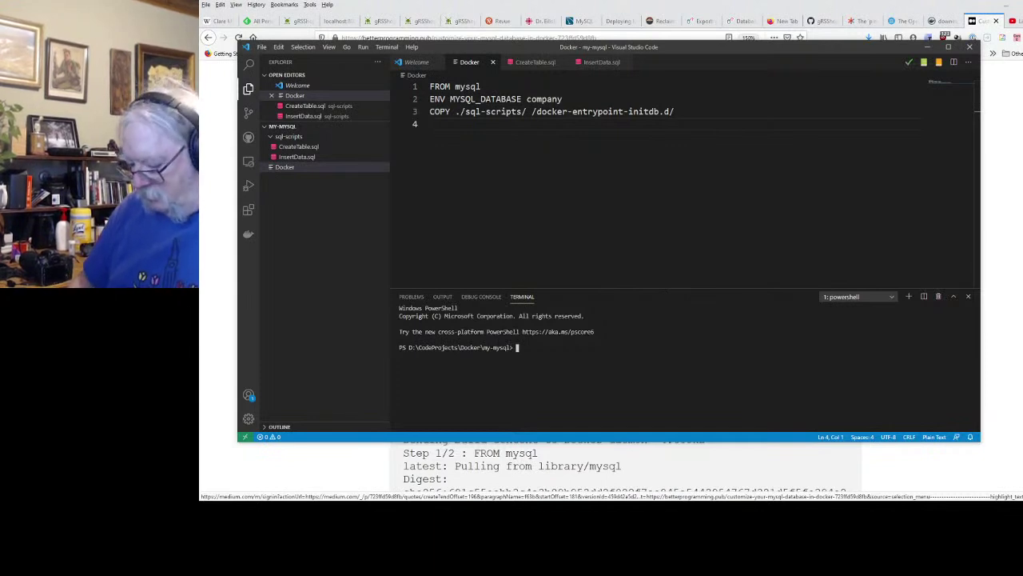
{"action": "type", "text": "ls"}
{"action": "key", "text": "Return"}
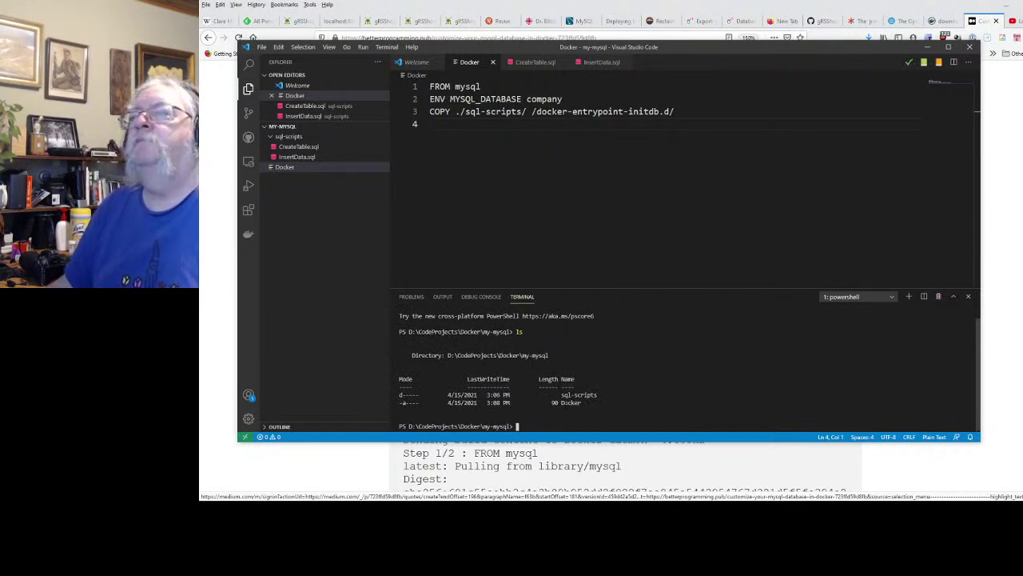
{"action": "right_click", "coordinate": [301, 97]}
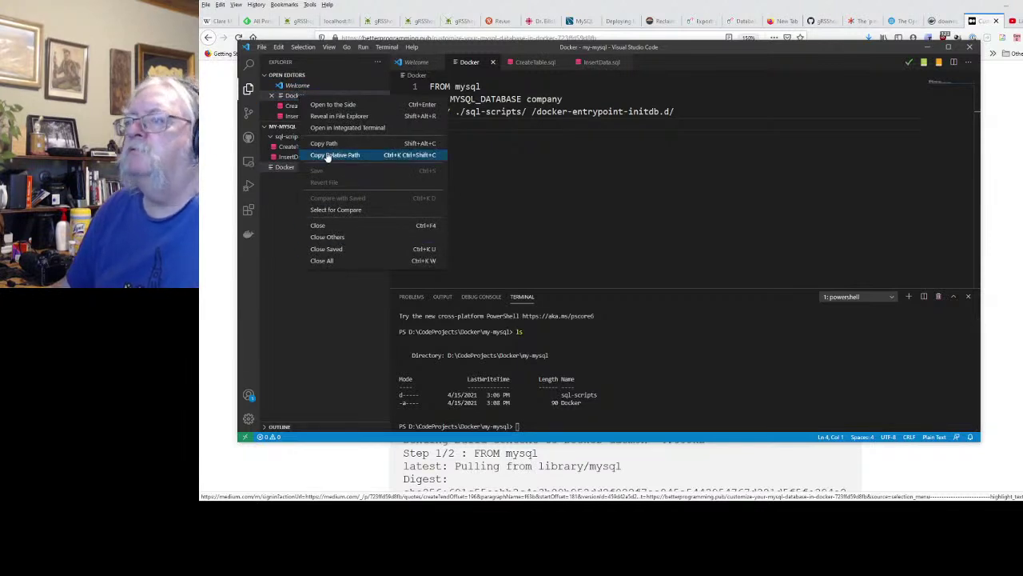
{"action": "left_click", "coordinate": [282, 109]}
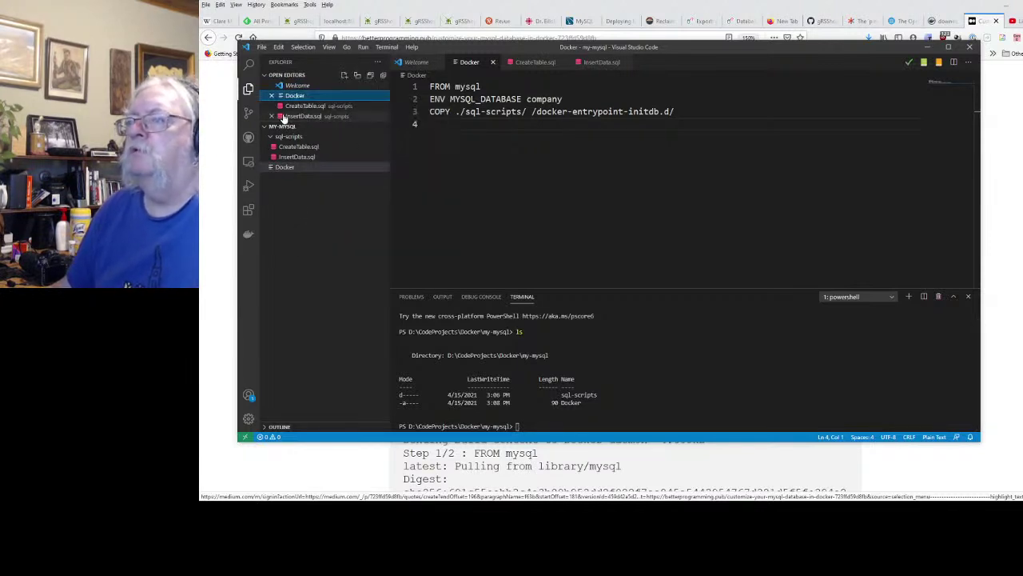
{"action": "left_click", "coordinate": [296, 105]}
{"action": "left_click", "coordinate": [296, 97]}
{"action": "right_click", "coordinate": [295, 96]}
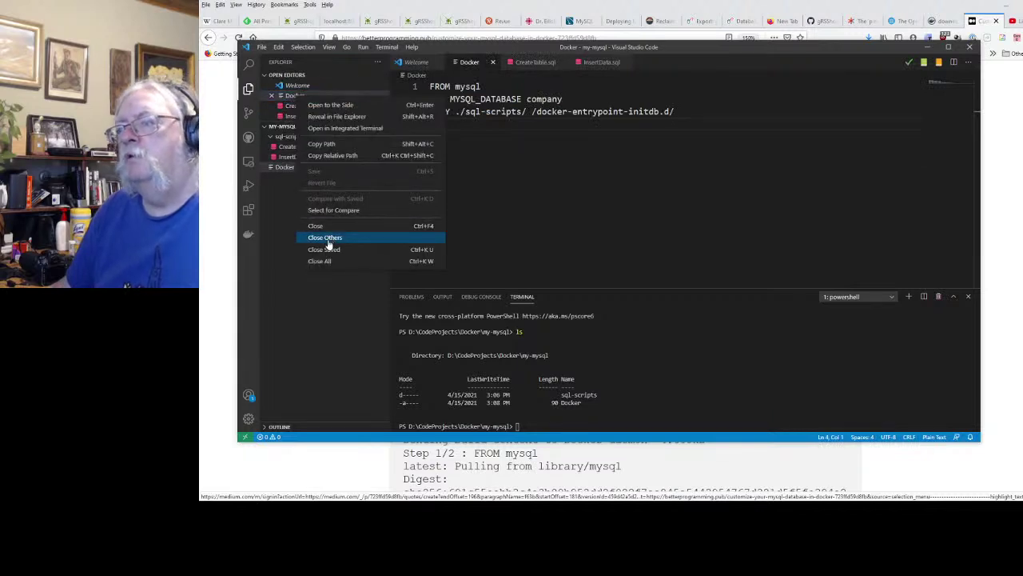
{"action": "left_click", "coordinate": [274, 269]}
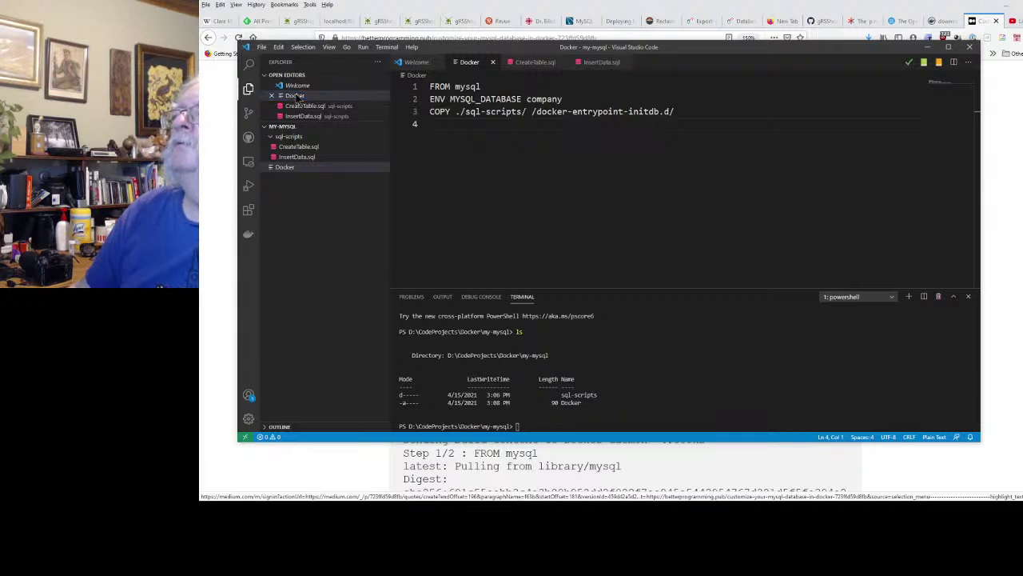
{"action": "right_click", "coordinate": [295, 96]}
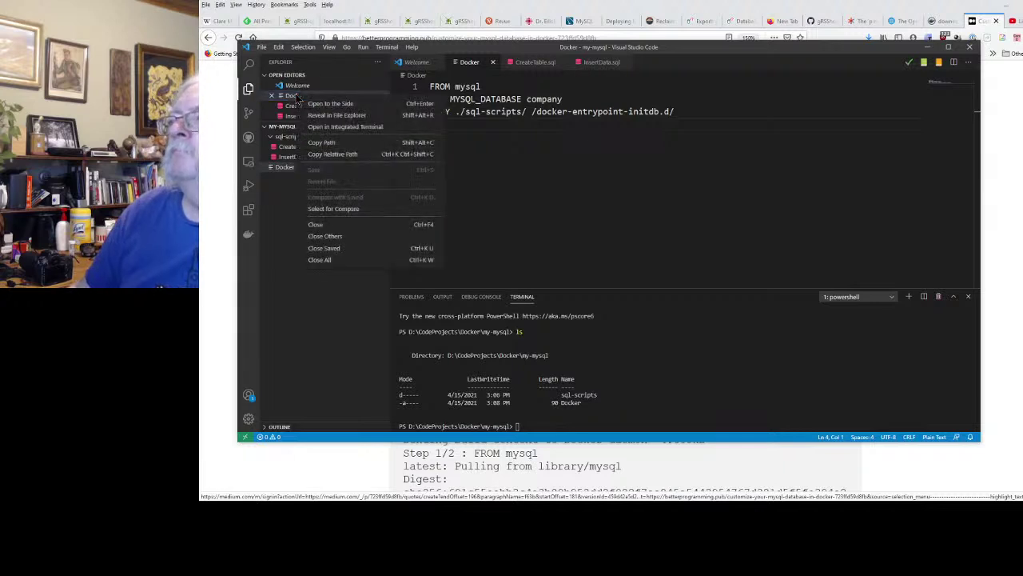
{"action": "left_click", "coordinate": [323, 294]}
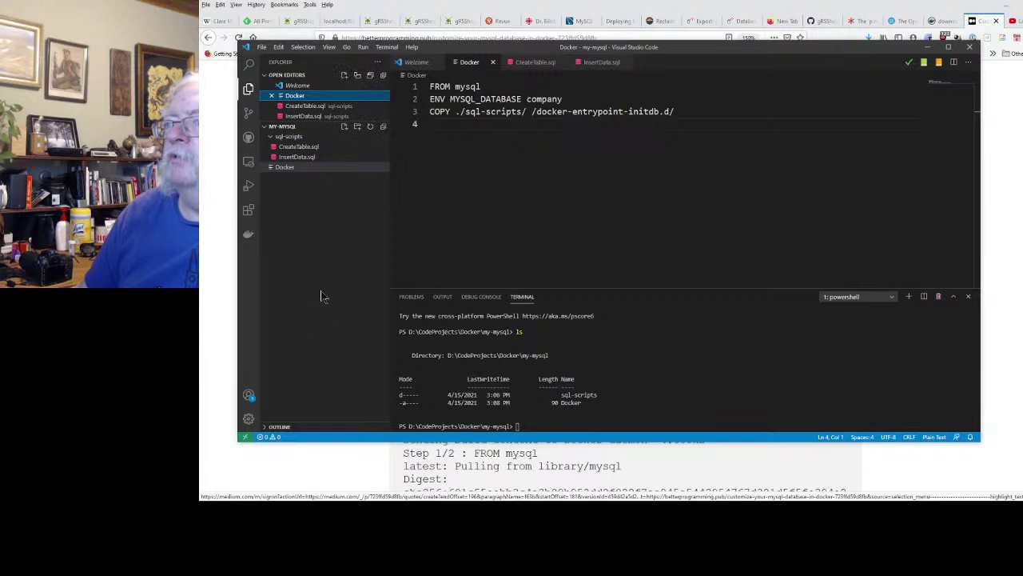
{"action": "left_click", "coordinate": [344, 75]}
{"action": "left_click", "coordinate": [309, 106]}
{"action": "right_click", "coordinate": [311, 108]}
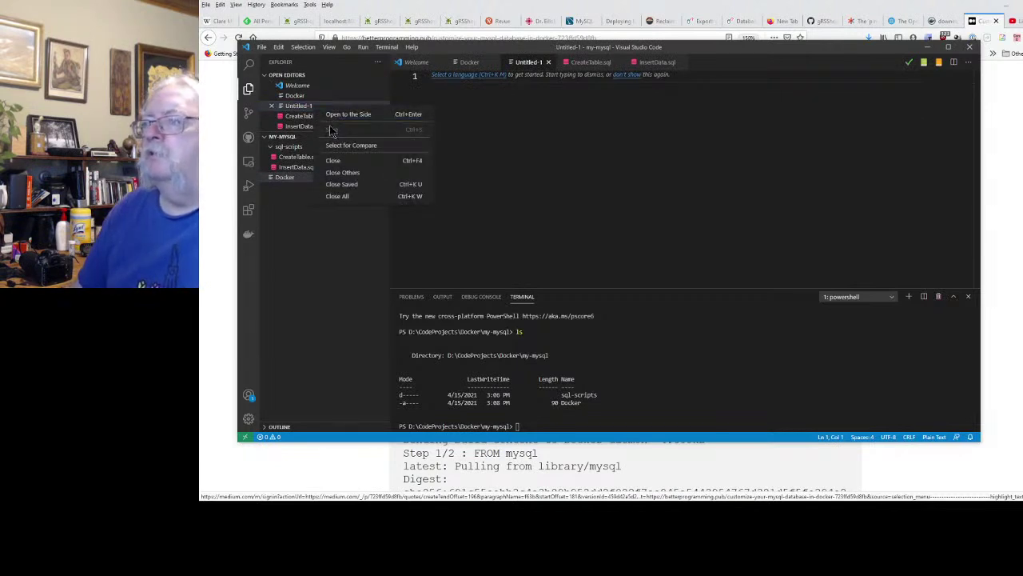
{"action": "left_click", "coordinate": [292, 108]}
{"action": "left_click", "coordinate": [293, 97]}
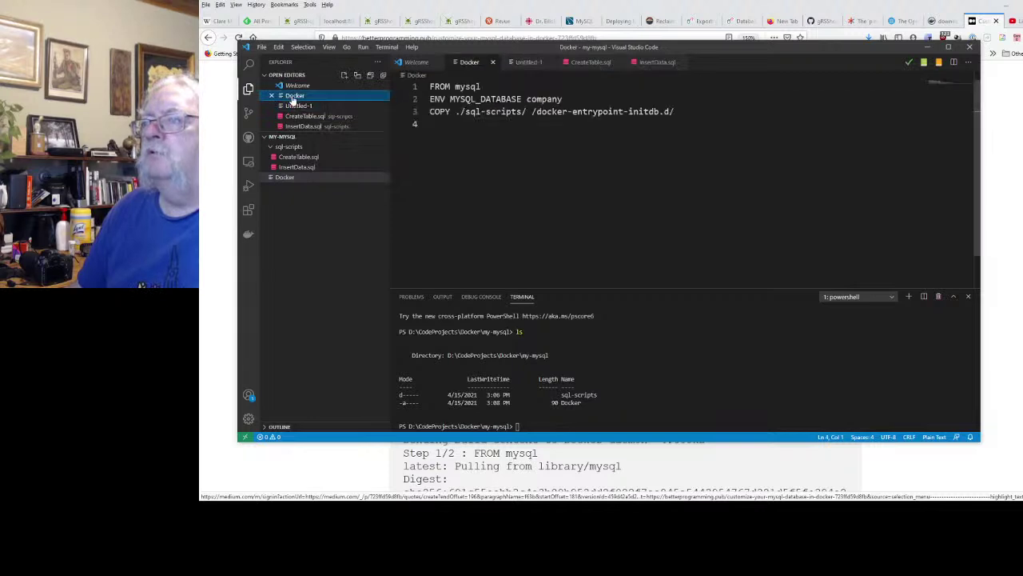
{"action": "left_click", "coordinate": [294, 106]}
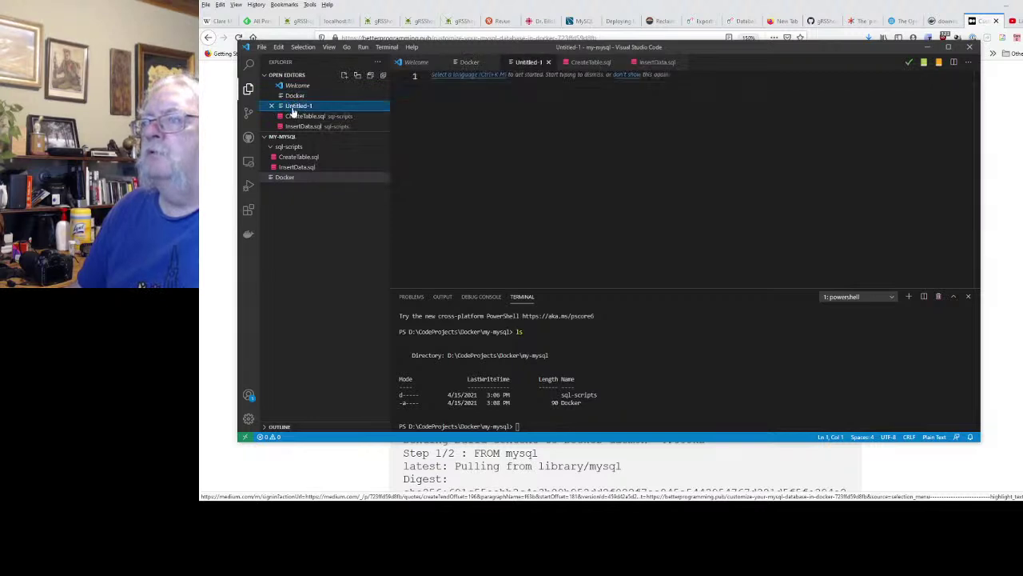
{"action": "right_click", "coordinate": [294, 109]}
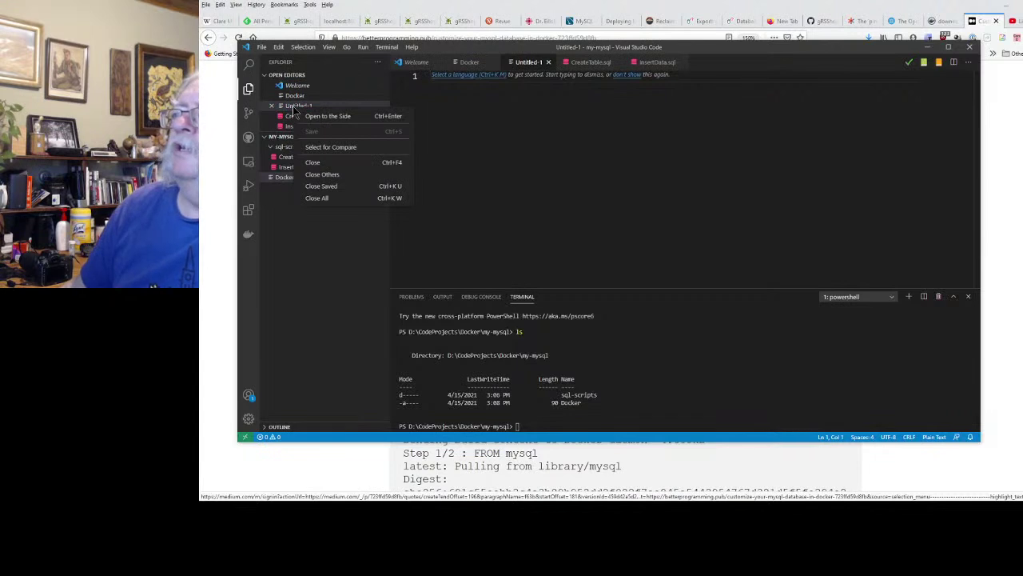
{"action": "key", "text": "Escape"}
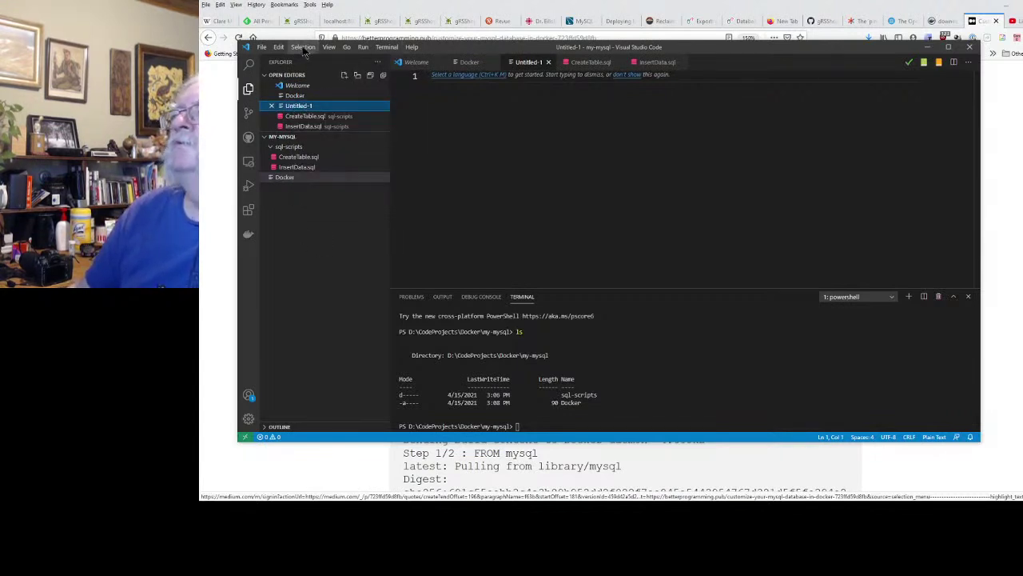
{"action": "left_click", "coordinate": [278, 46]}
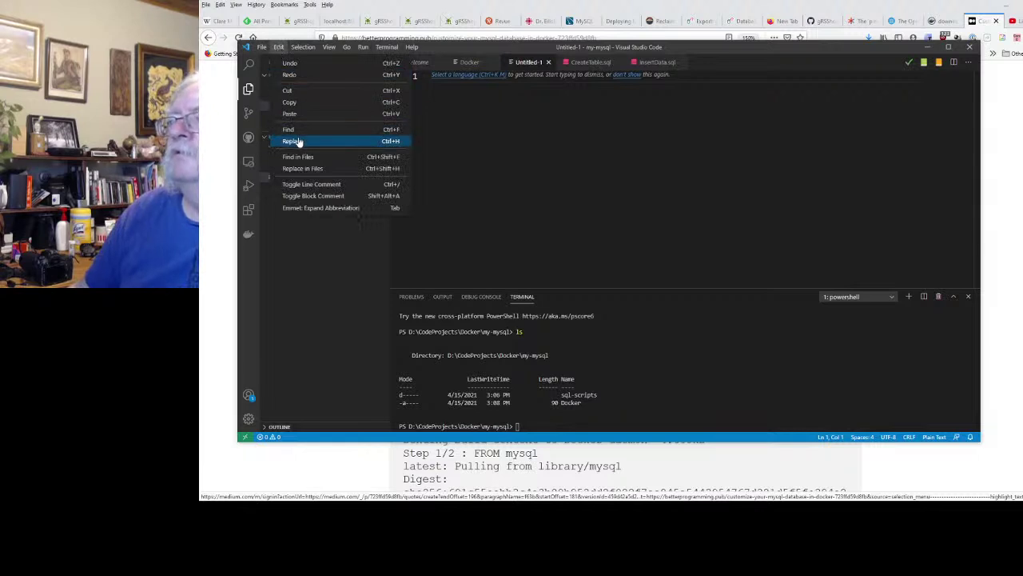
{"action": "mouse_move", "coordinate": [303, 47]}
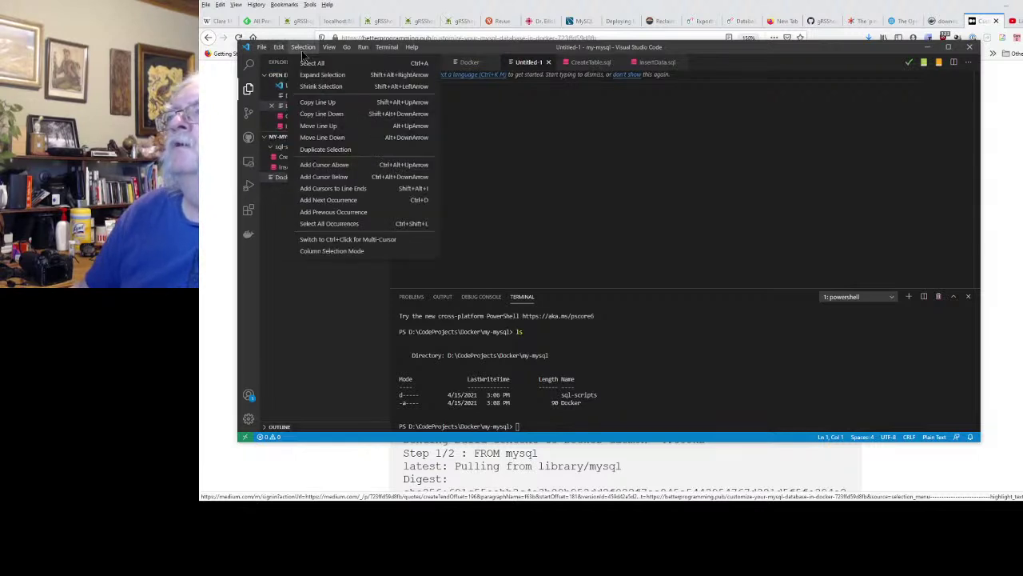
{"action": "left_click", "coordinate": [305, 321]}
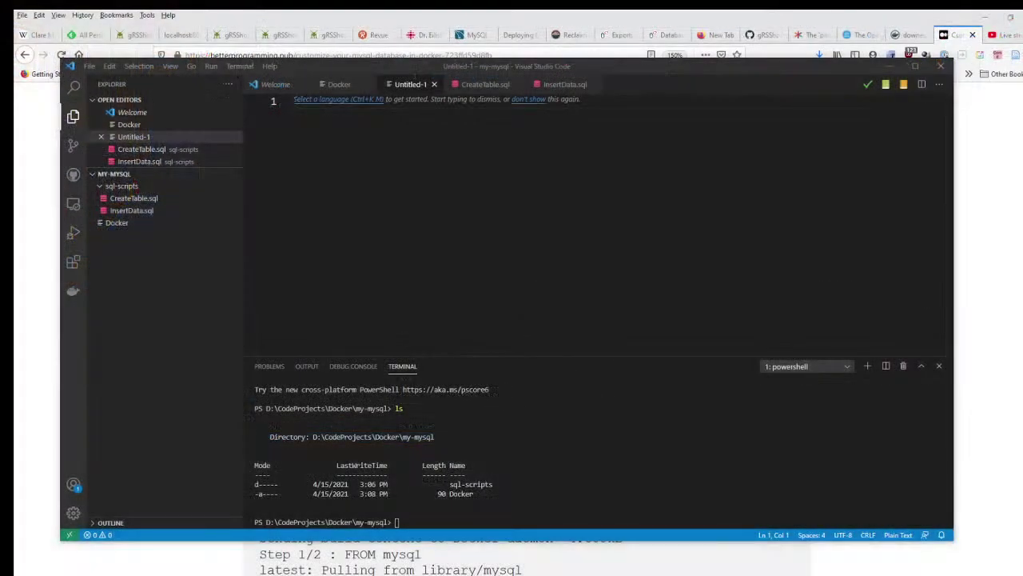
{"action": "right_click", "coordinate": [129, 126]}
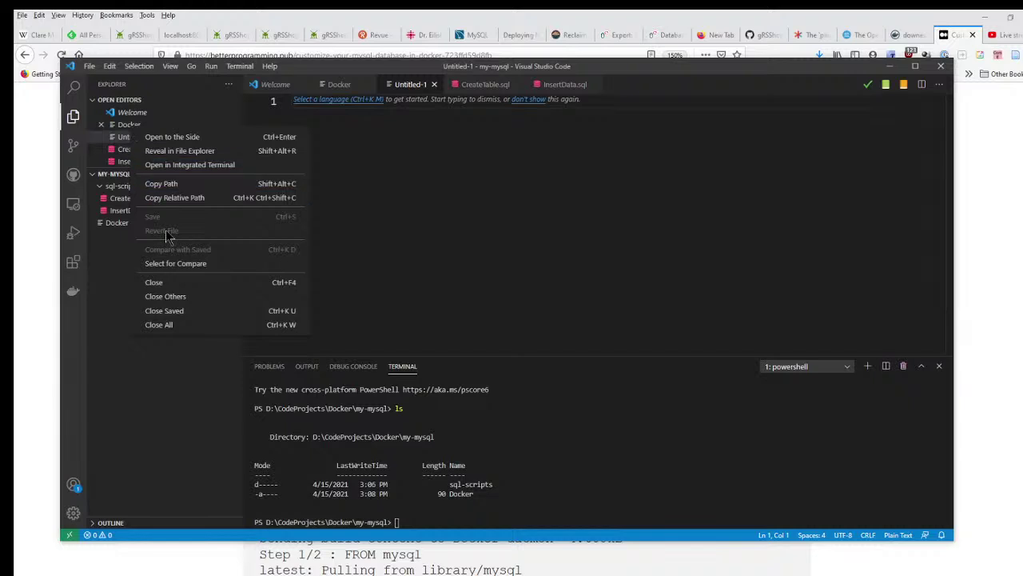
{"action": "left_click", "coordinate": [149, 372]}
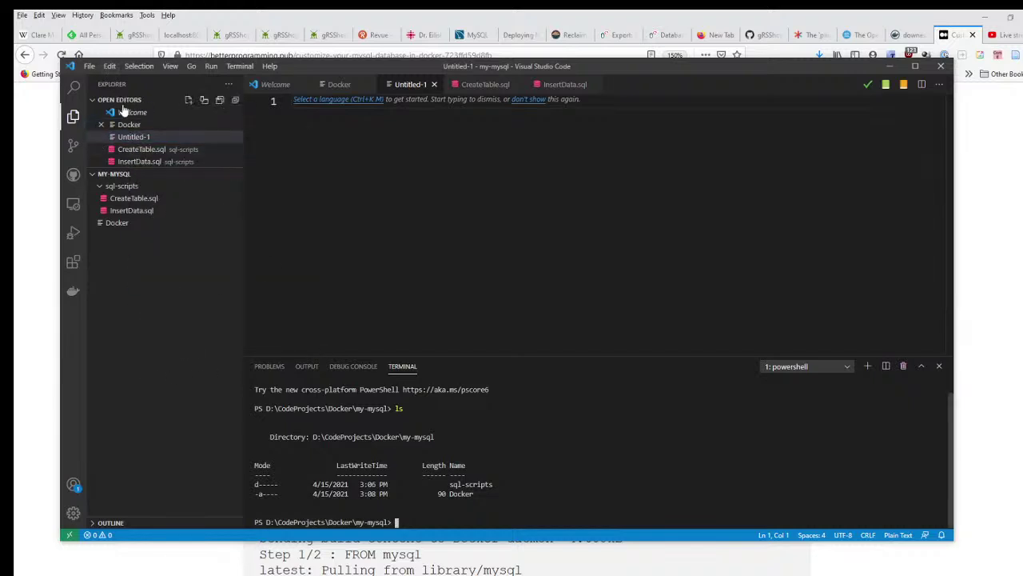
Step: Rename the Docker file in the my-mysql folder to Dockerfile
{"action": "left_click", "coordinate": [127, 174]}
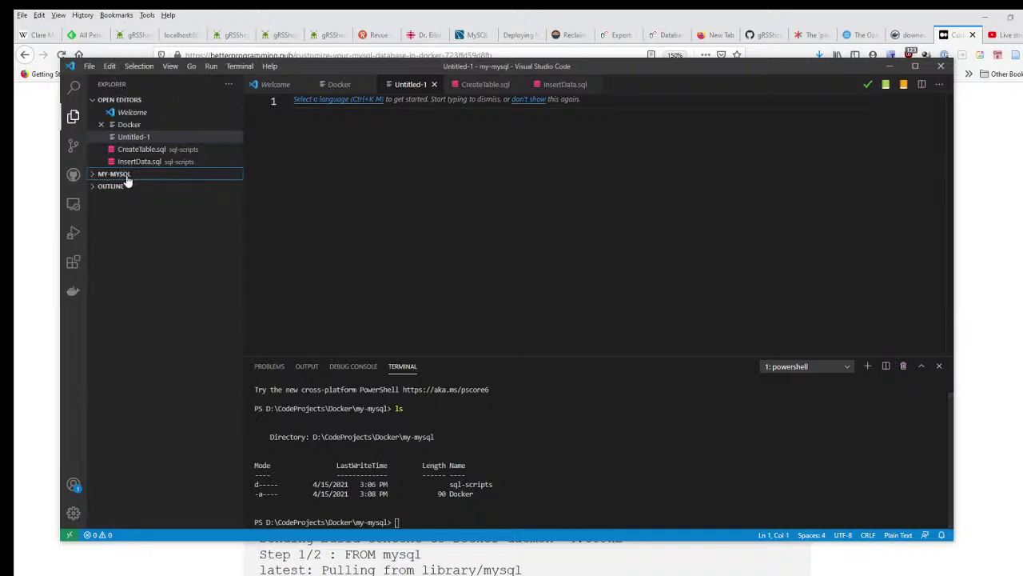
{"action": "left_click", "coordinate": [90, 101]}
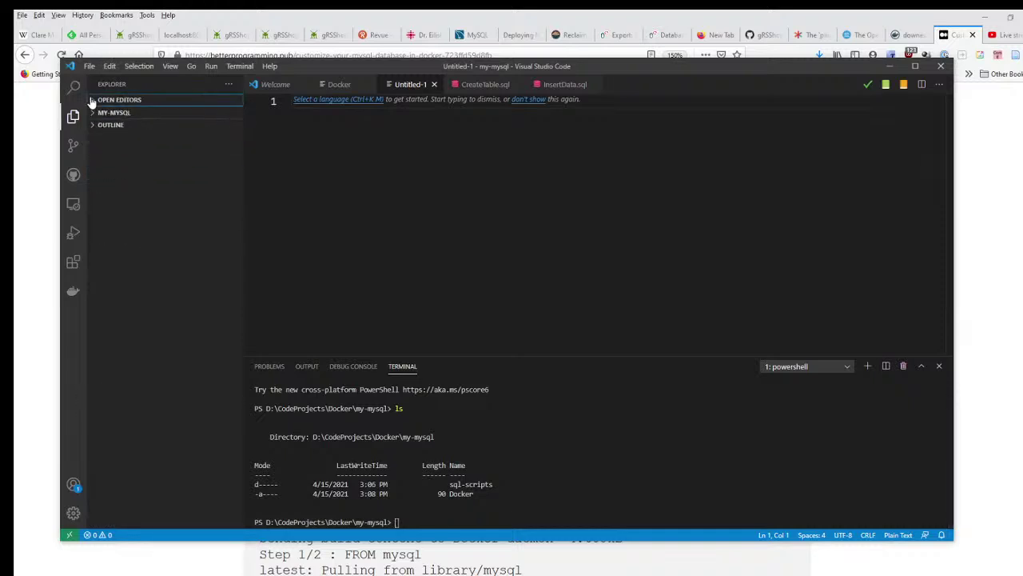
{"action": "left_click", "coordinate": [92, 115]}
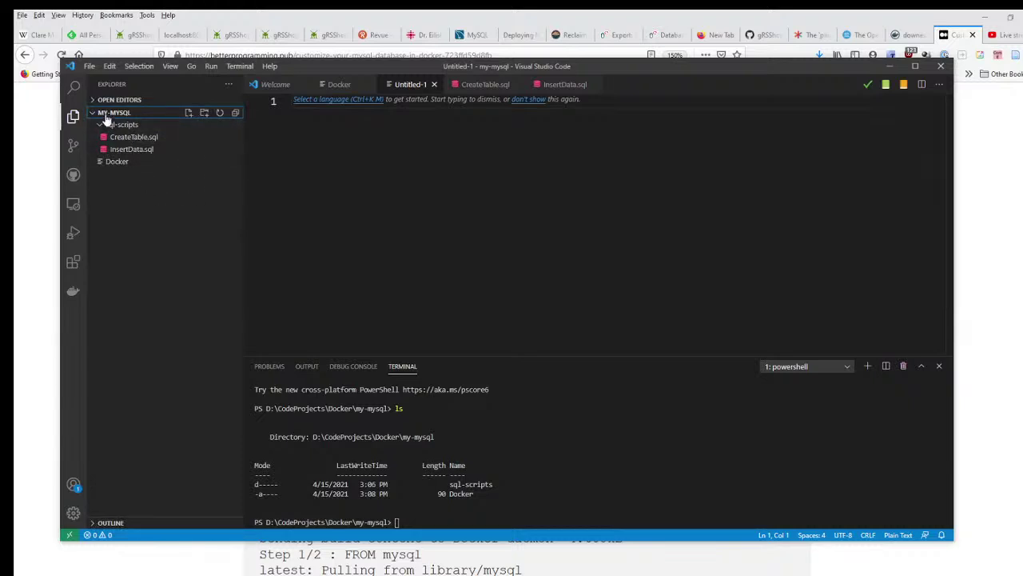
{"action": "left_click", "coordinate": [117, 162]}
{"action": "right_click", "coordinate": [117, 164]}
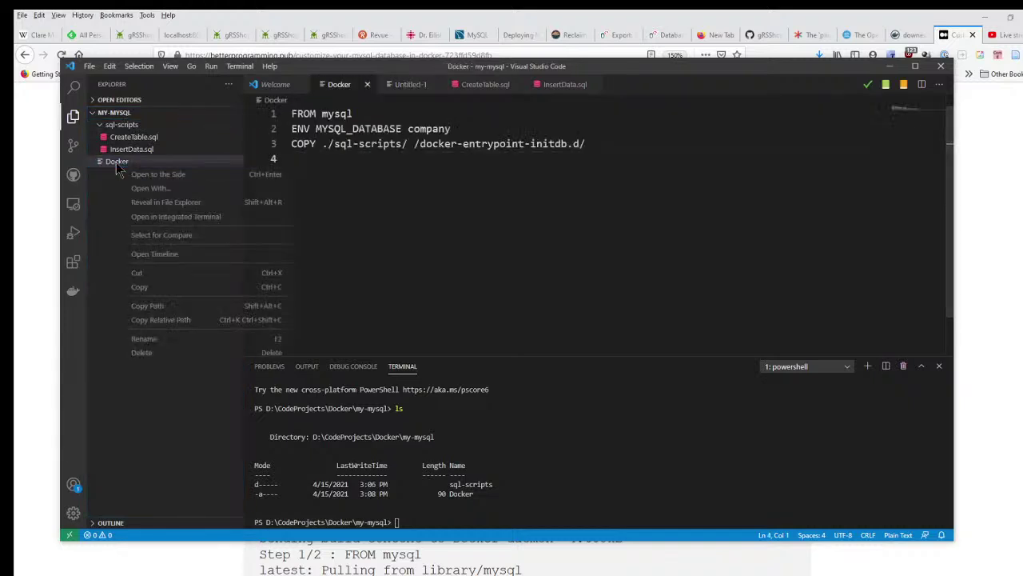
{"action": "left_click", "coordinate": [142, 339]}
{"action": "key", "text": "End"}
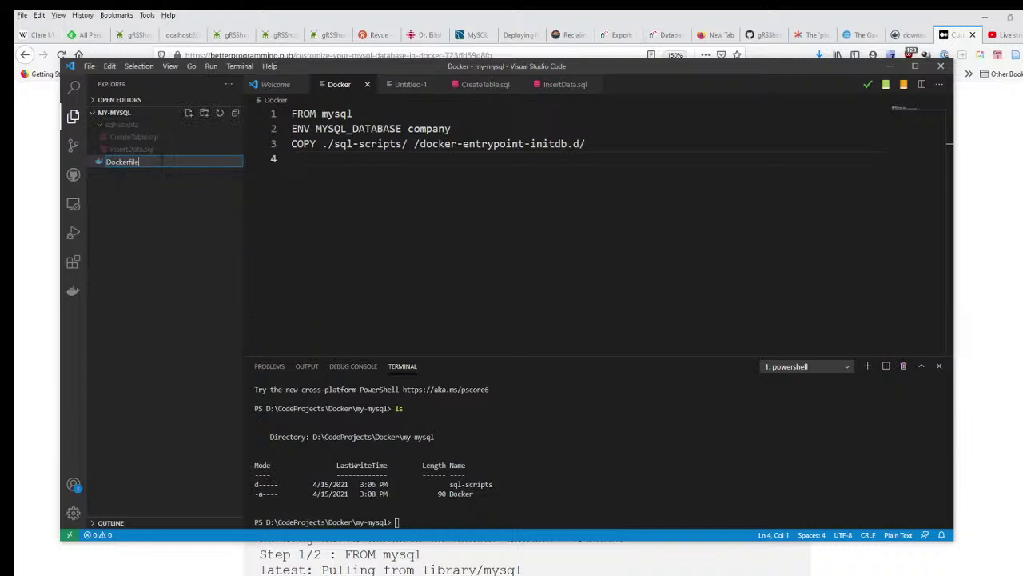
{"action": "type", "text": "file"}
{"action": "key", "text": "Return"}
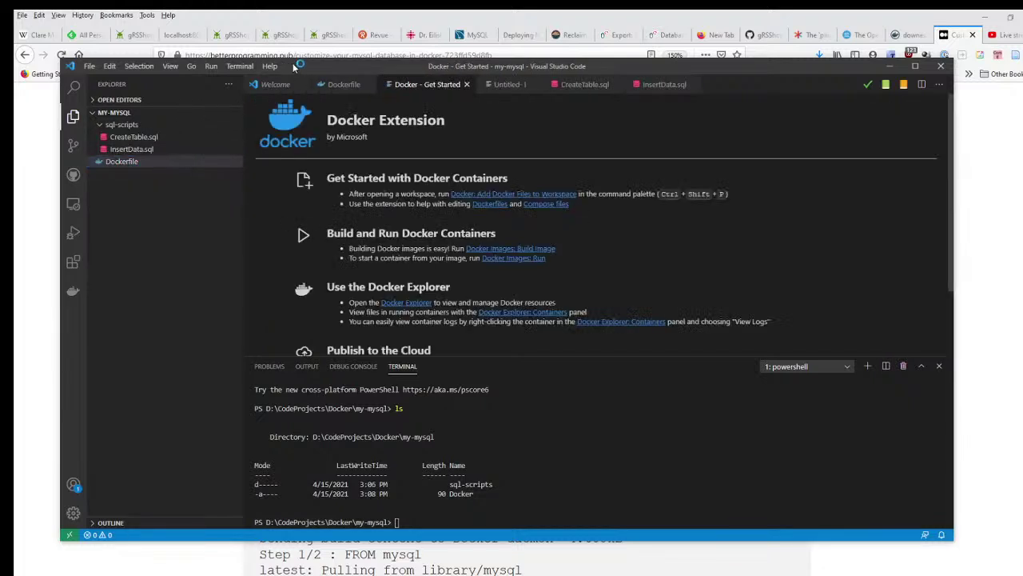
Step: Close the empty Untitled-1 file and the Docker extension's Get Started page
{"action": "left_click", "coordinate": [503, 89]}
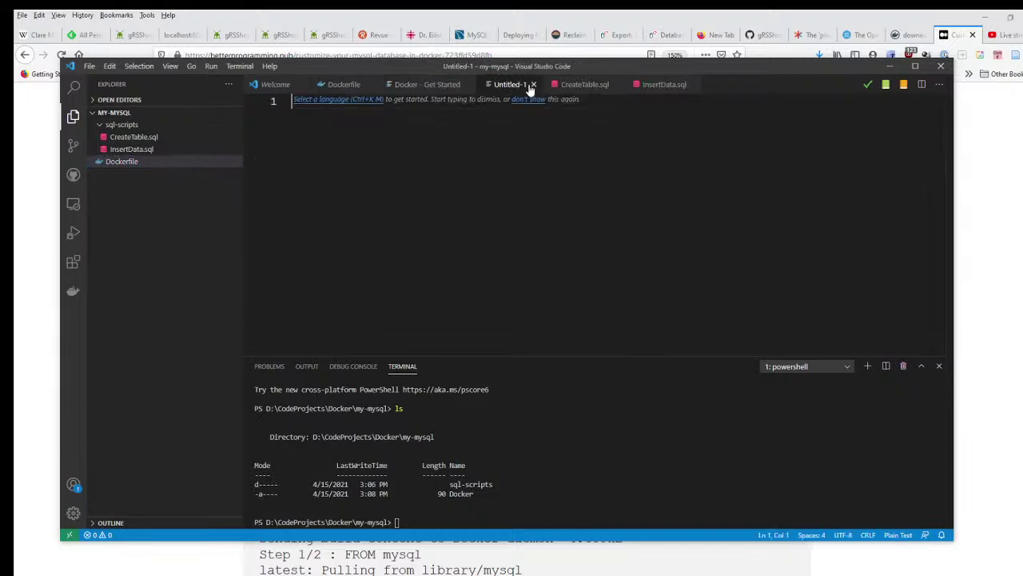
{"action": "left_click", "coordinate": [533, 85]}
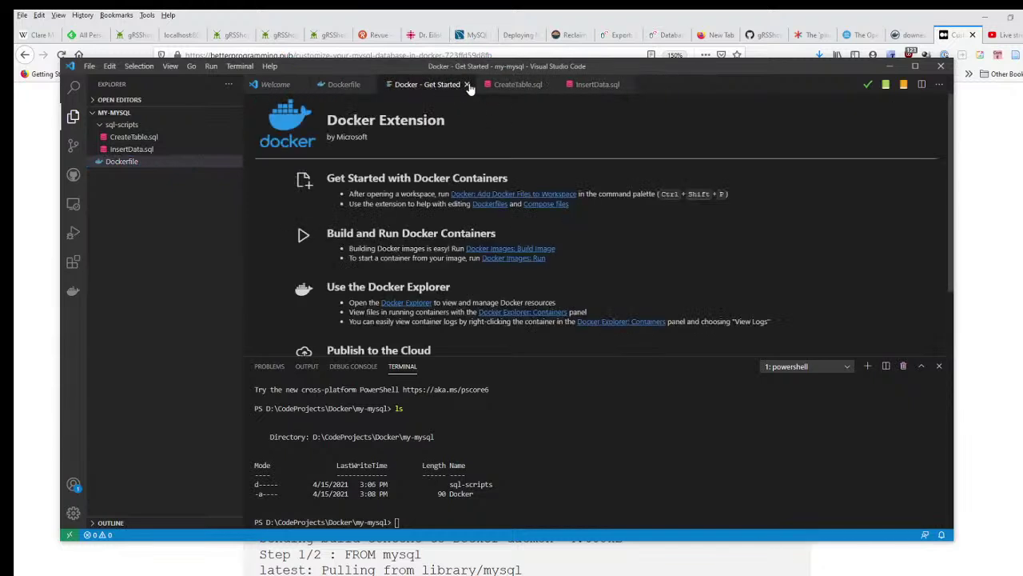
{"action": "left_click", "coordinate": [467, 85]}
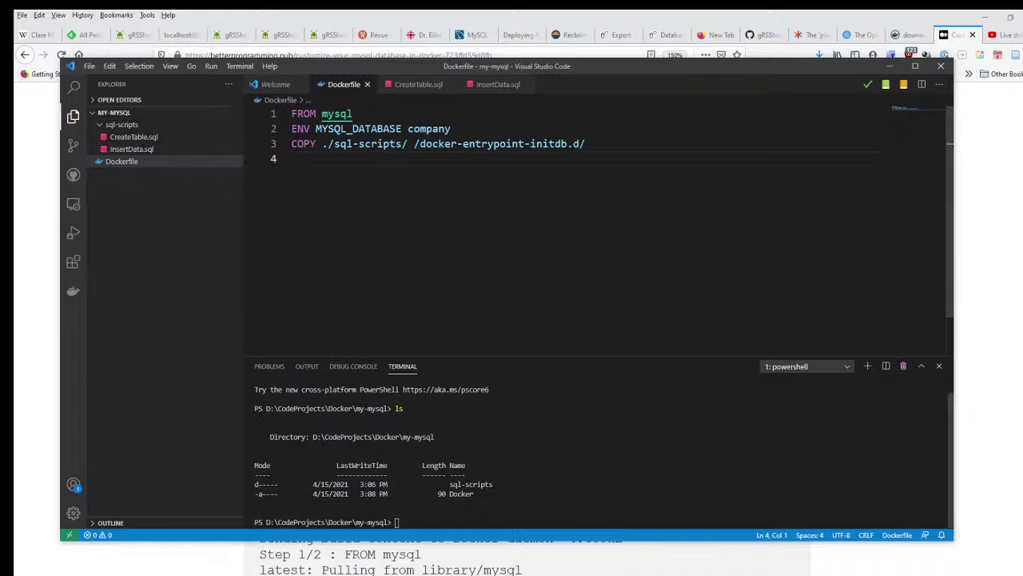
{"action": "type", "text": "ls"}
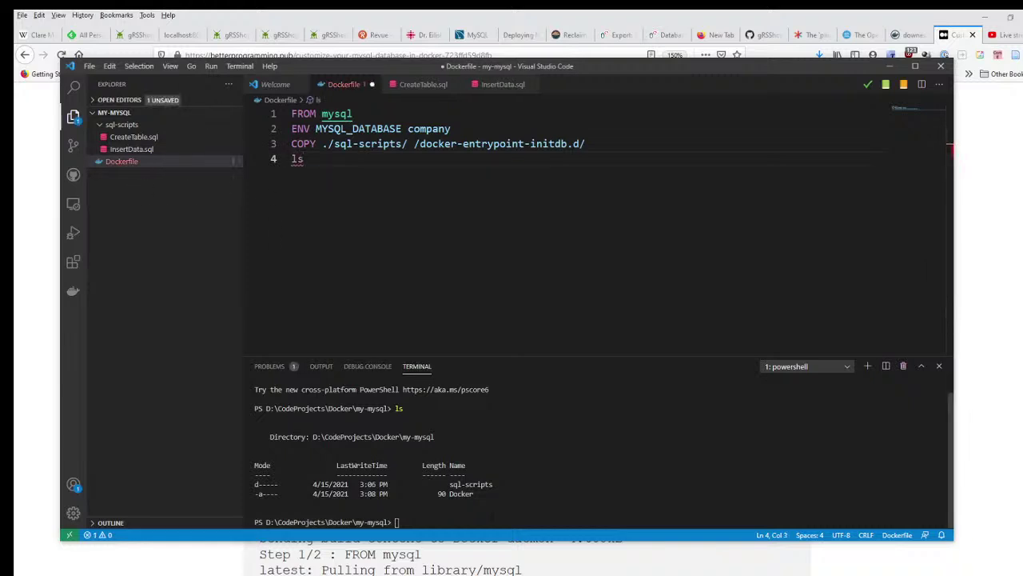
{"action": "key", "text": "BackSpace"}
{"action": "key", "text": "BackSpace"}
{"action": "key", "text": "BackSpace"}
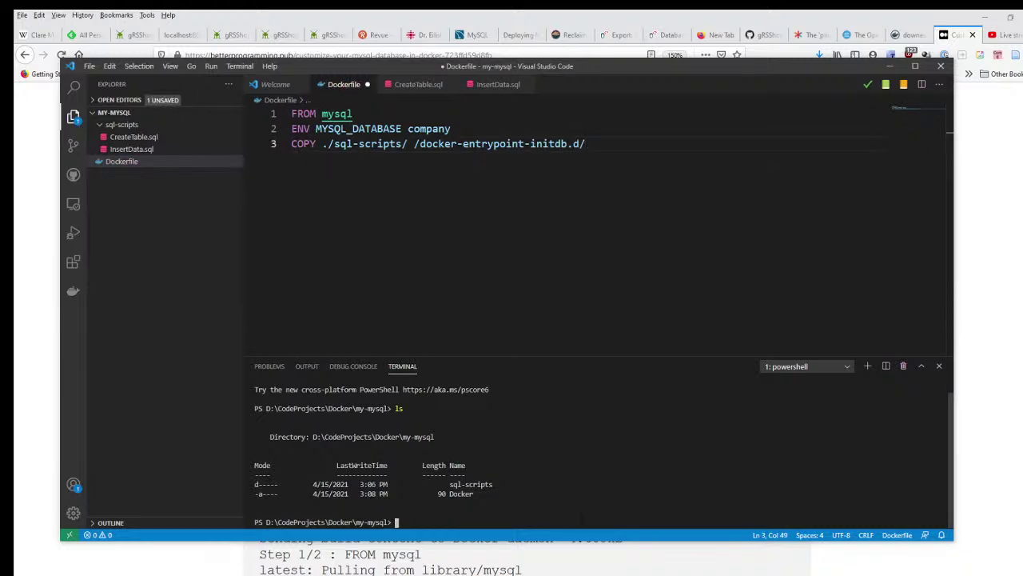
Step: List the my-mysql folder's contents in the terminal with ls and view the tutorial's image build section in the browser
{"action": "type", "text": "ls"}
{"action": "key", "text": "Return"}
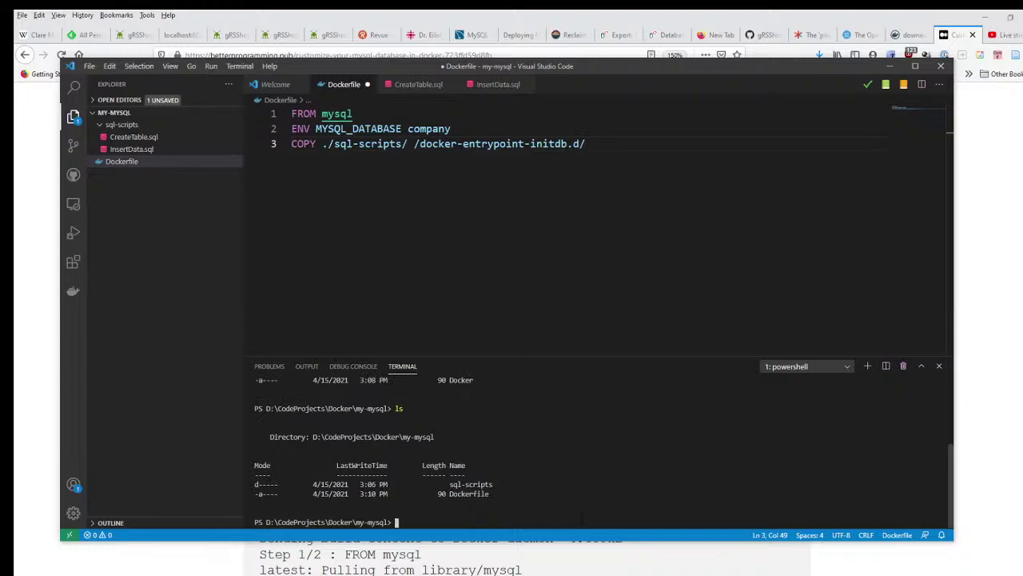
{"action": "left_click", "coordinate": [981, 292]}
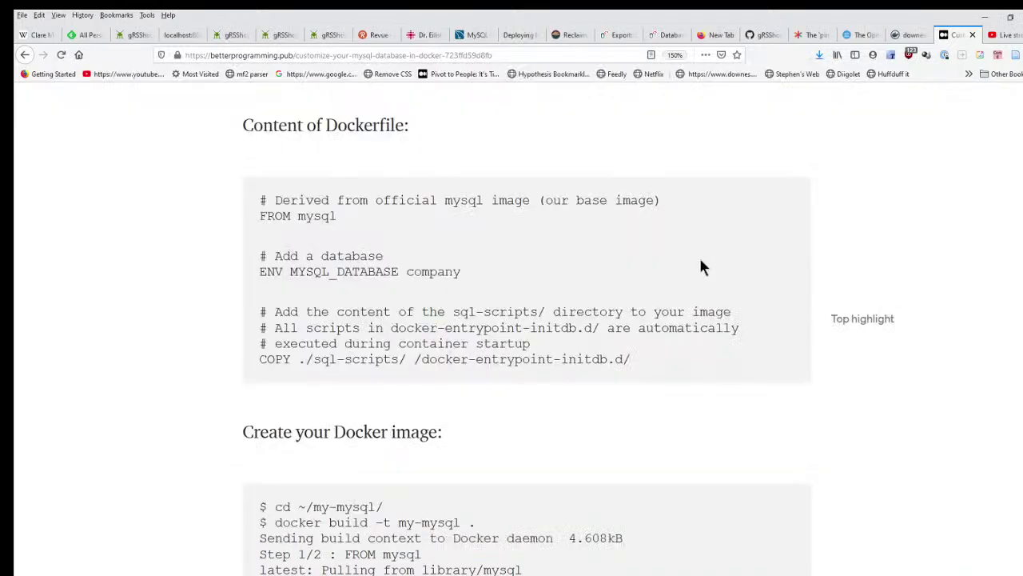
{"action": "scroll", "coordinate": [409, 342], "scroll_direction": "down", "scroll_amount": 5}
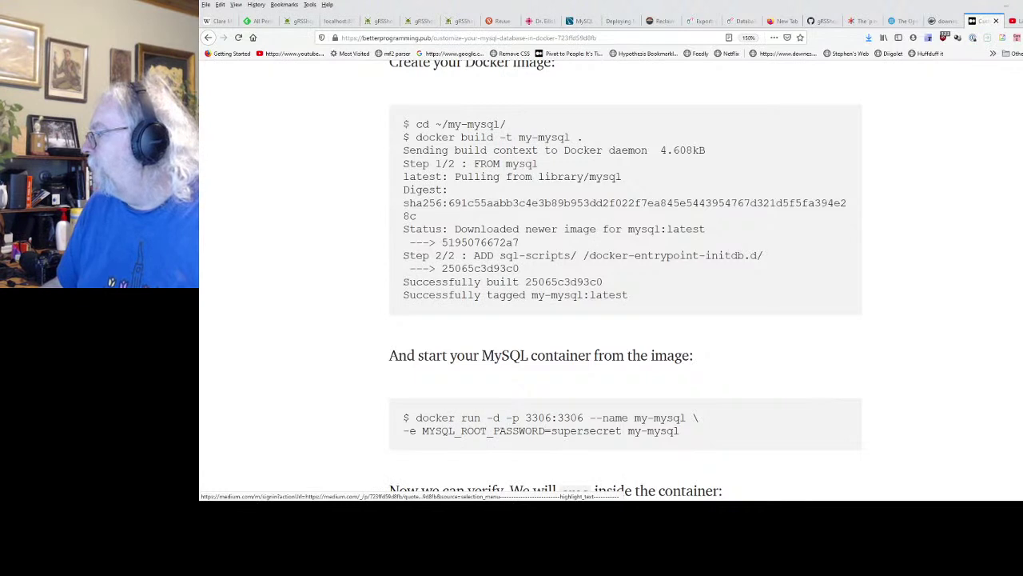
Step: Switch back to Visual Studio Code and check the installed Docker version in the terminal with docker -v
{"action": "key", "text": "alt+Tab"}
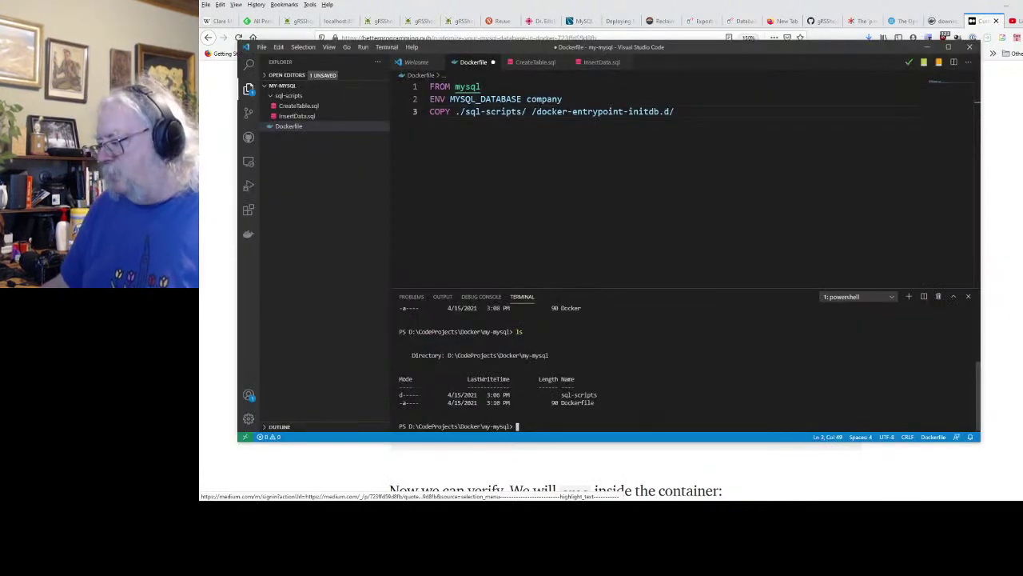
{"action": "type", "text": "docker"}
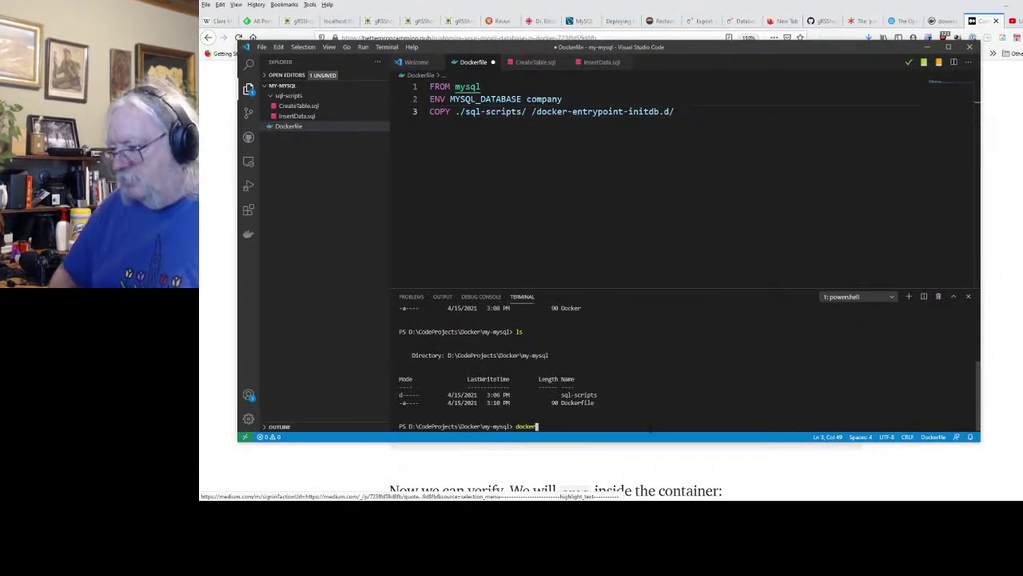
{"action": "type", "text": " -v"}
{"action": "key", "text": "Return"}
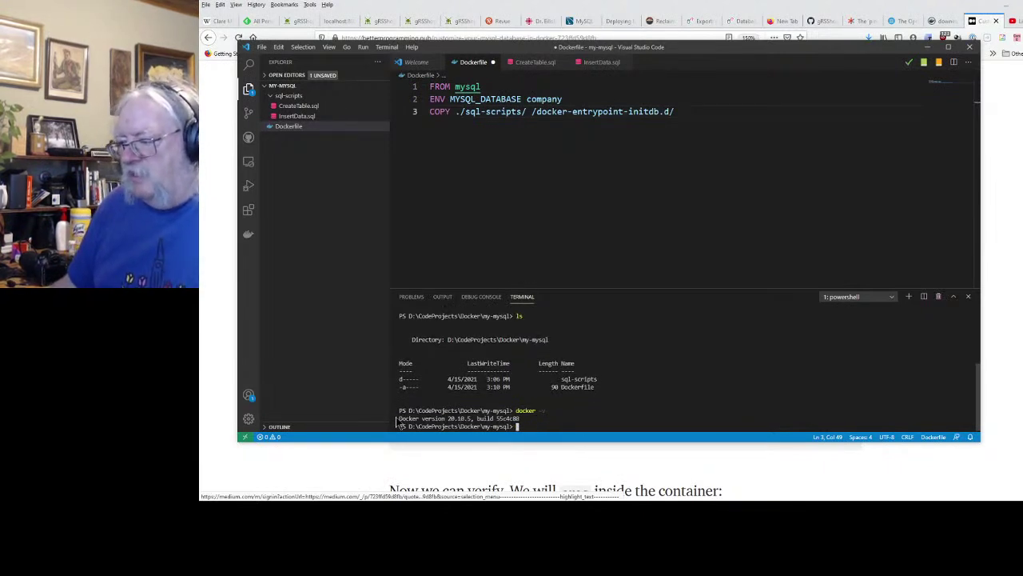
{"action": "left_click_drag", "start_coordinate": [399, 418], "coordinate": [520, 418]}
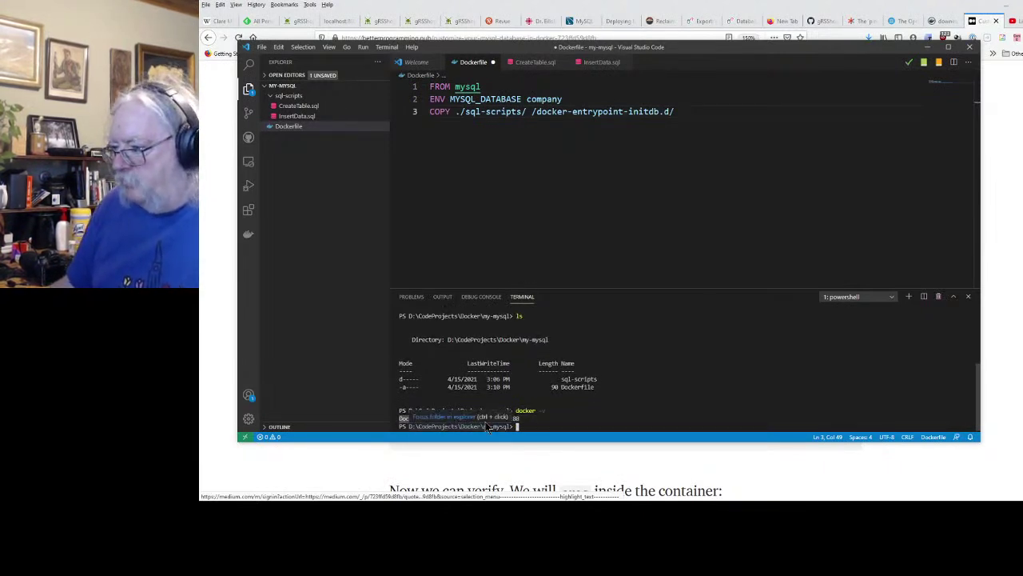
{"action": "key", "text": "ctrl+c"}
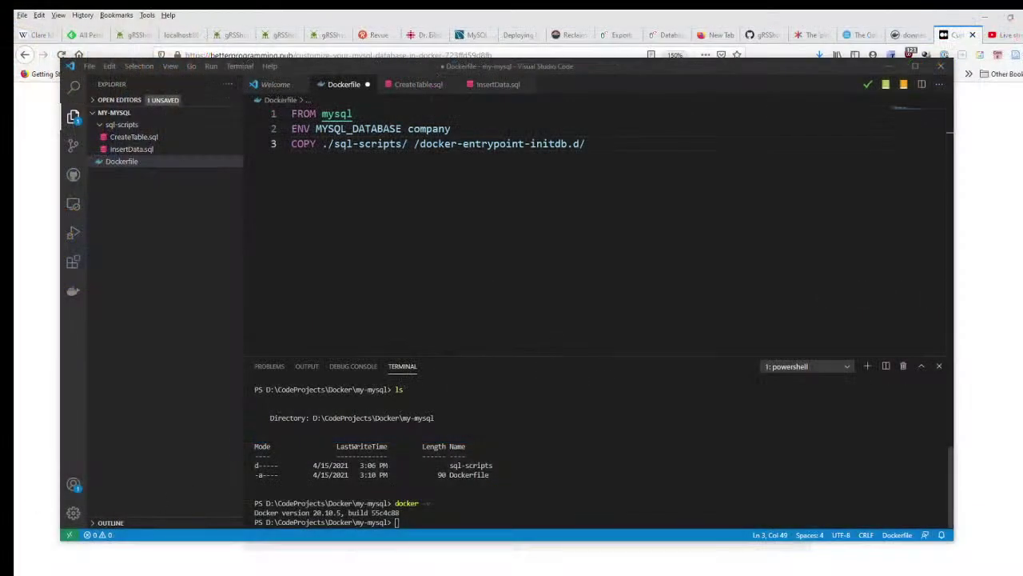
Step: Return to the browser tutorial and select the docker build -t my-mysql . command under Create your Docker image
{"action": "left_click", "coordinate": [994, 416]}
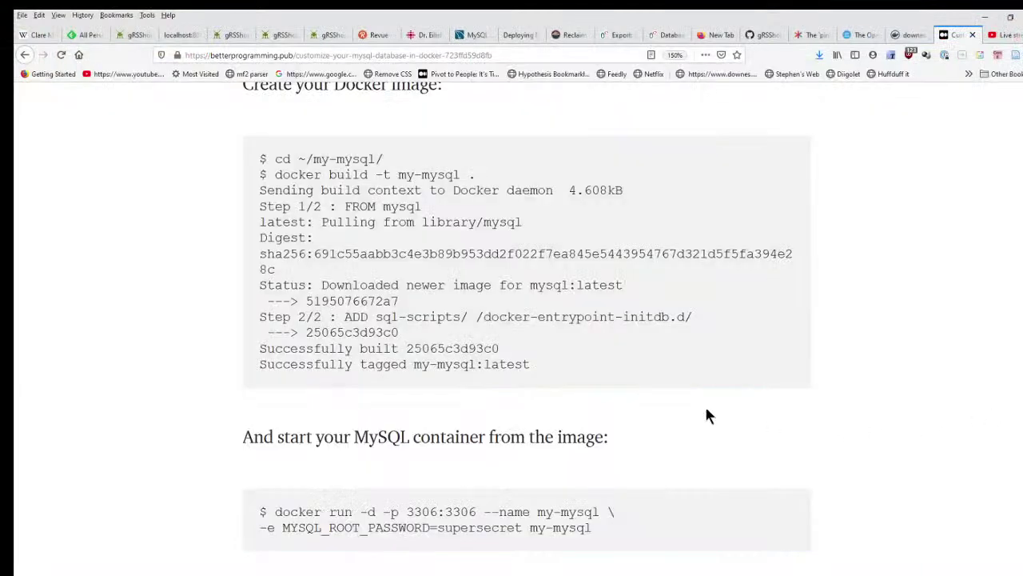
{"action": "scroll", "coordinate": [483, 387], "scroll_direction": "up", "scroll_amount": 5}
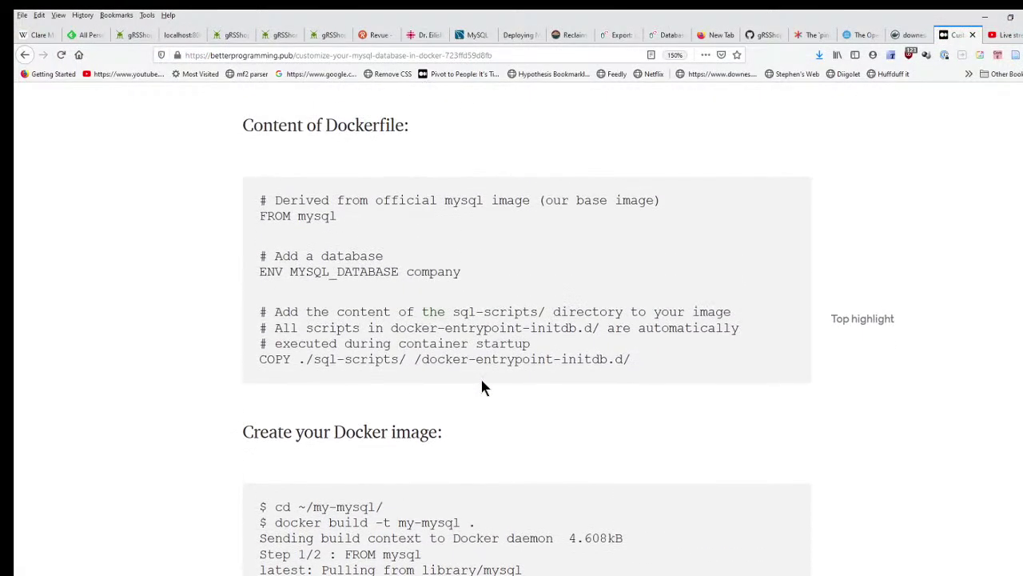
{"action": "scroll", "coordinate": [470, 370], "scroll_direction": "down", "scroll_amount": 4}
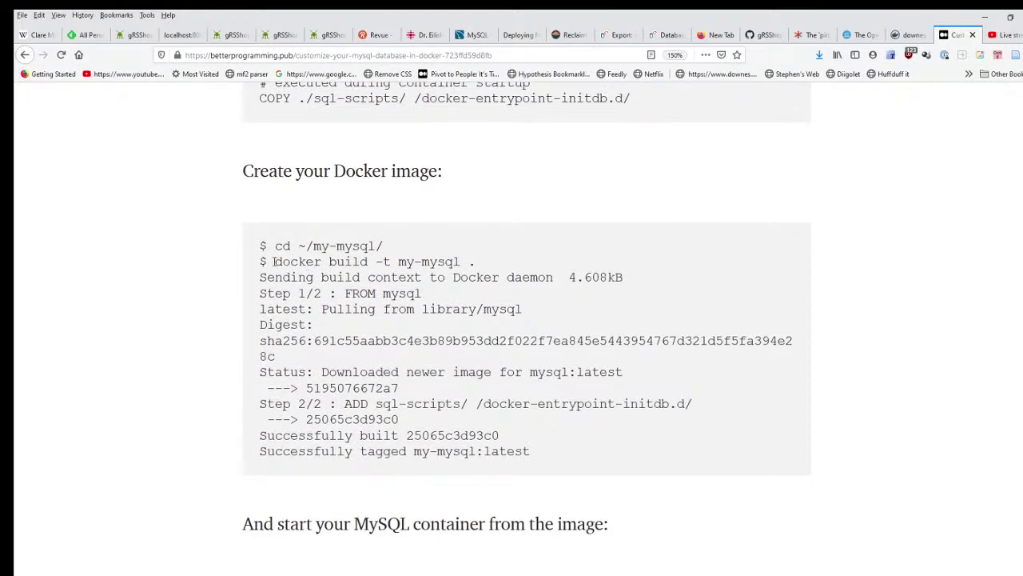
{"action": "left_click_drag", "start_coordinate": [275, 261], "coordinate": [476, 261]}
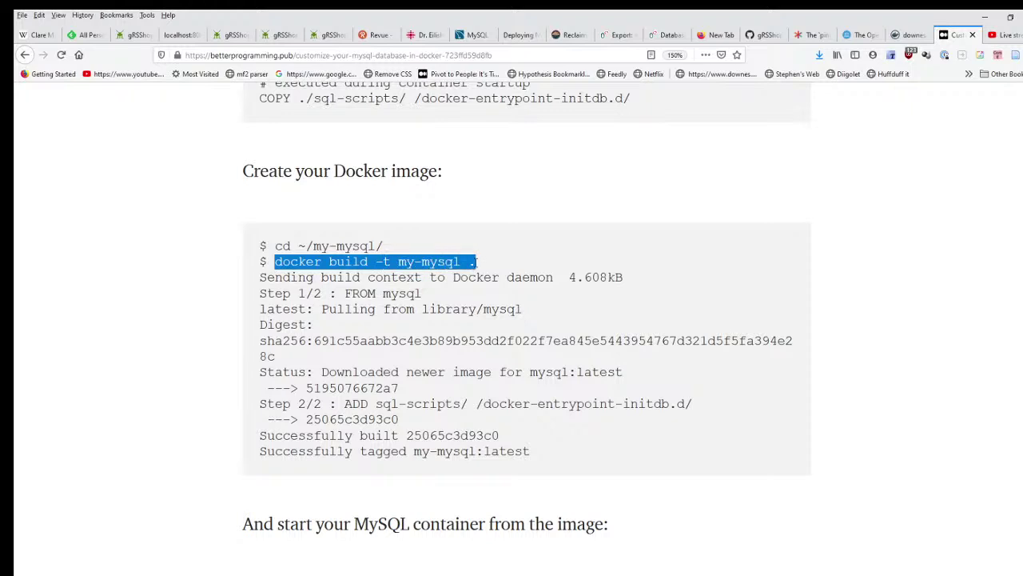
{"action": "left_click_drag", "start_coordinate": [477, 262], "coordinate": [476, 262]}
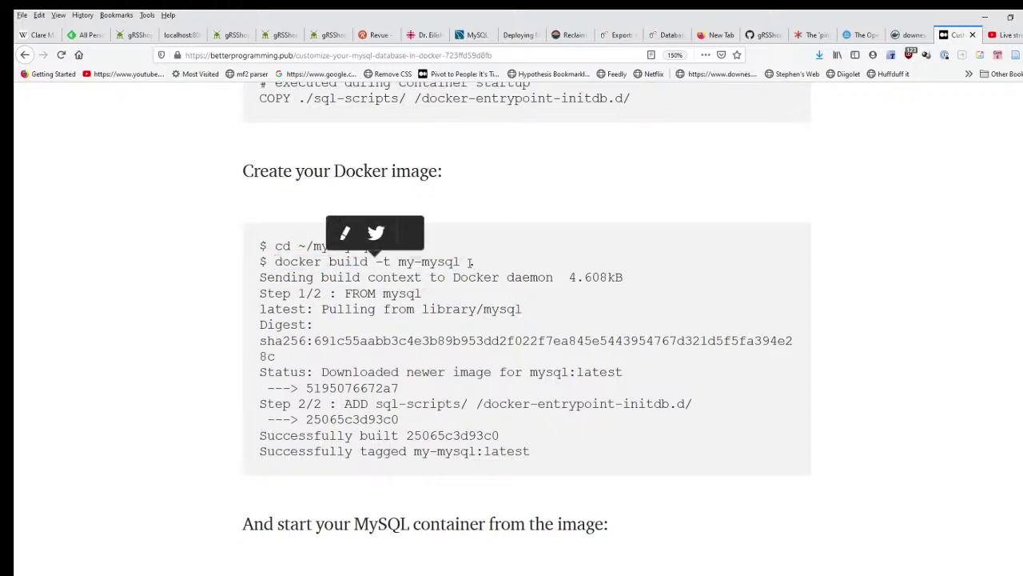
{"action": "left_click", "coordinate": [375, 234]}
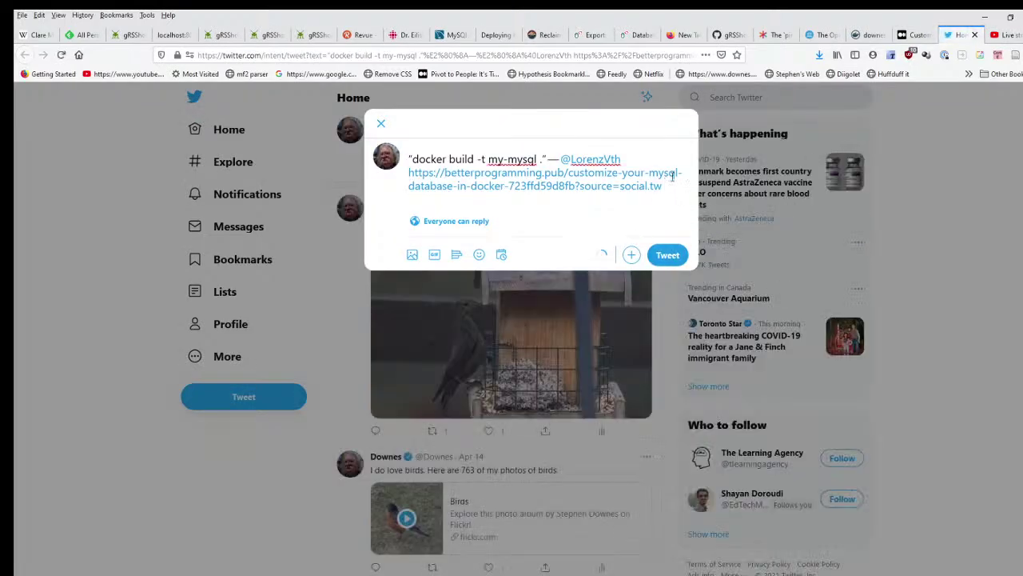
{"action": "left_click", "coordinate": [381, 123]}
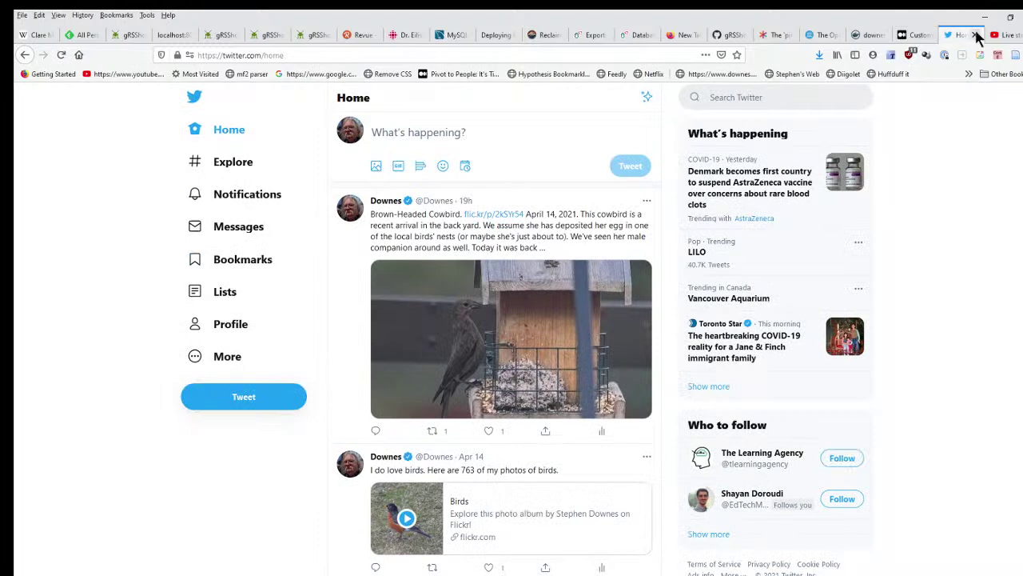
{"action": "left_click", "coordinate": [977, 39]}
{"action": "left_click", "coordinate": [349, 230]}
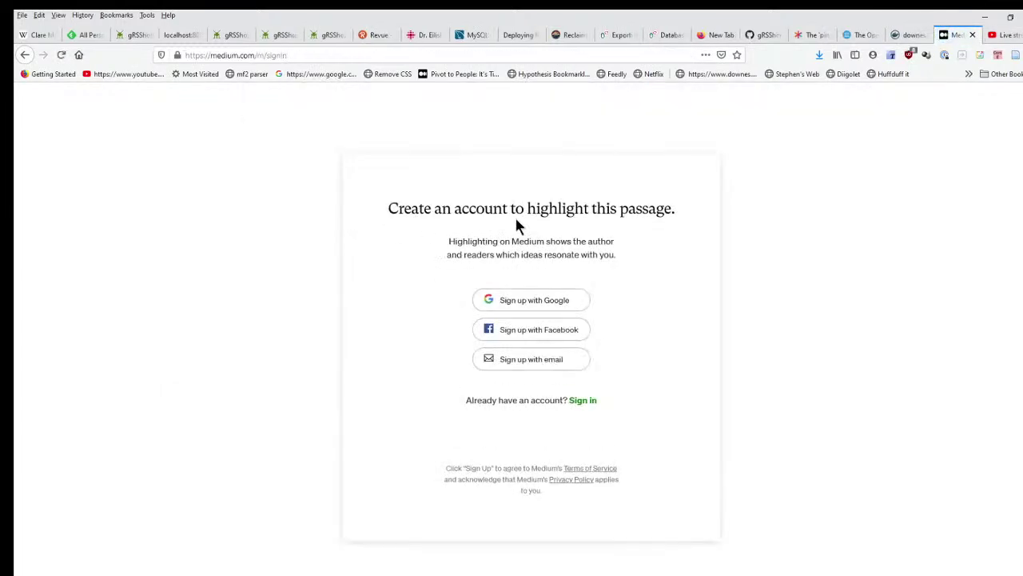
{"action": "left_click", "coordinate": [974, 36]}
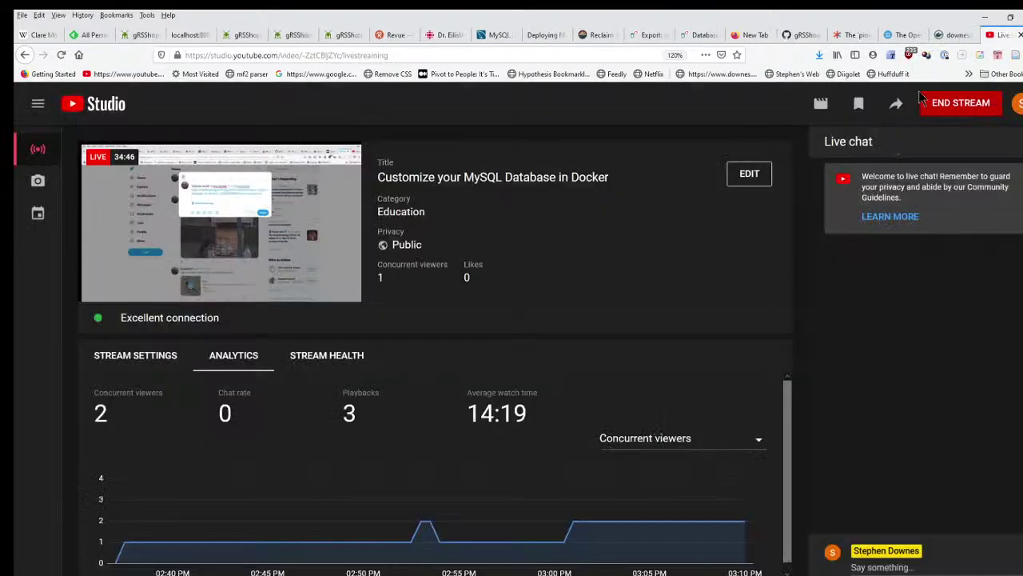
{"action": "right_click", "coordinate": [962, 35]}
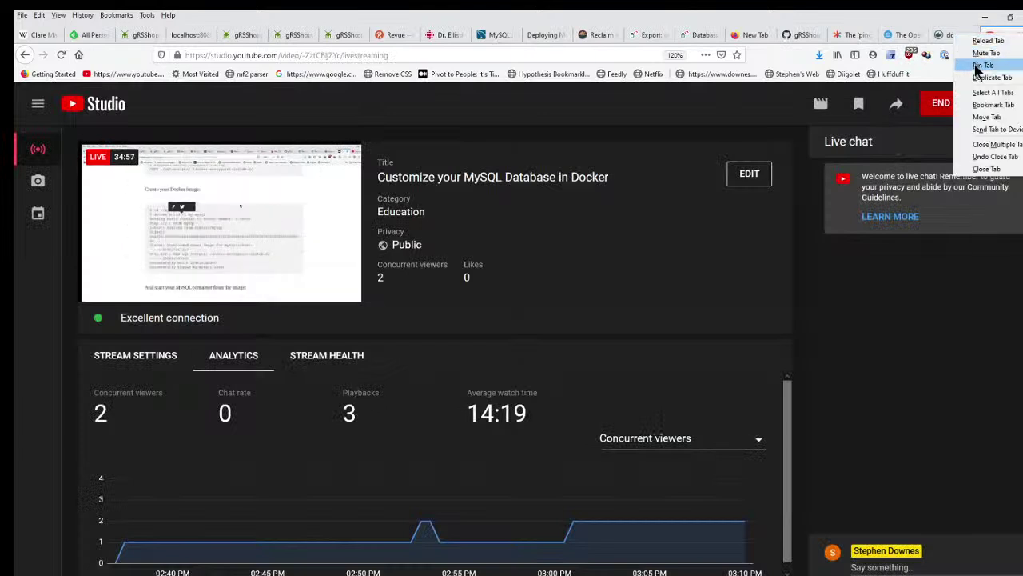
{"action": "left_click", "coordinate": [993, 157]}
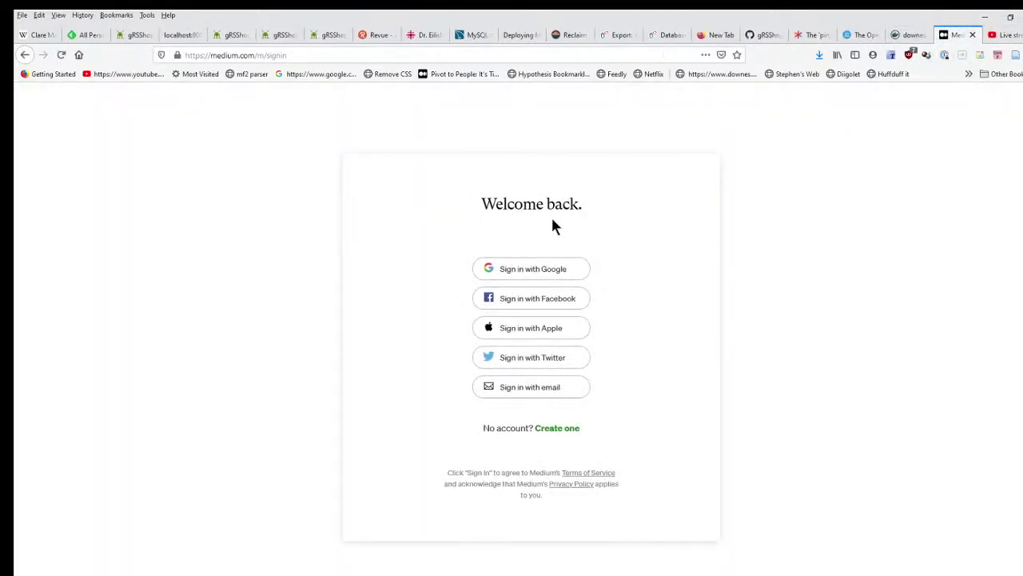
{"action": "left_click", "coordinate": [25, 56]}
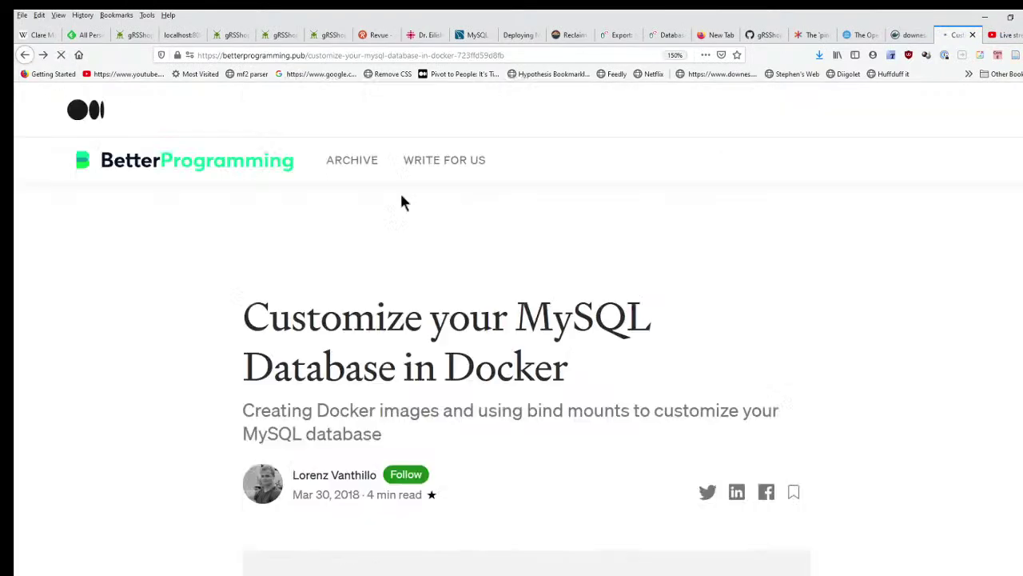
Step: Copy the docker build -t my-mysql . command from the tutorial's Create your Docker image section
{"action": "scroll", "coordinate": [518, 302], "scroll_direction": "down", "scroll_amount": 5}
{"action": "scroll", "coordinate": [518, 301], "scroll_direction": "down", "scroll_amount": 10}
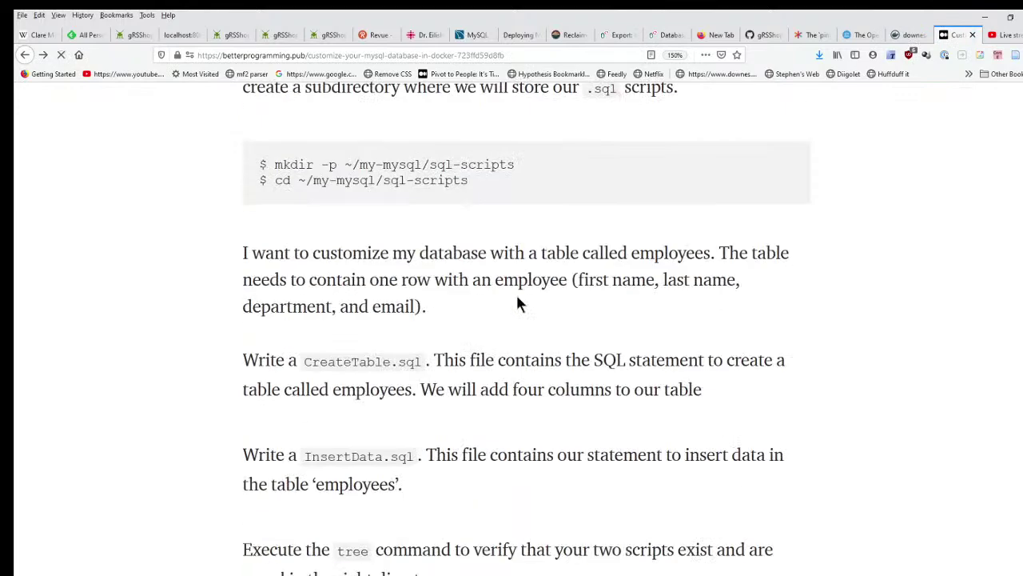
{"action": "scroll", "coordinate": [521, 288], "scroll_direction": "down", "scroll_amount": 3}
{"action": "scroll", "coordinate": [496, 273], "scroll_direction": "down", "scroll_amount": 10}
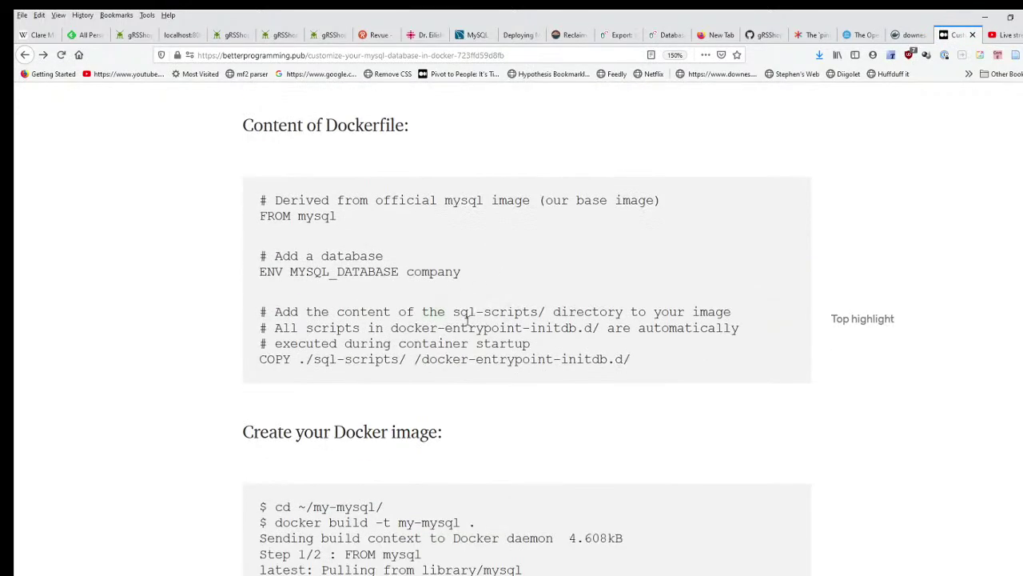
{"action": "scroll", "coordinate": [360, 304], "scroll_direction": "down", "scroll_amount": 3}
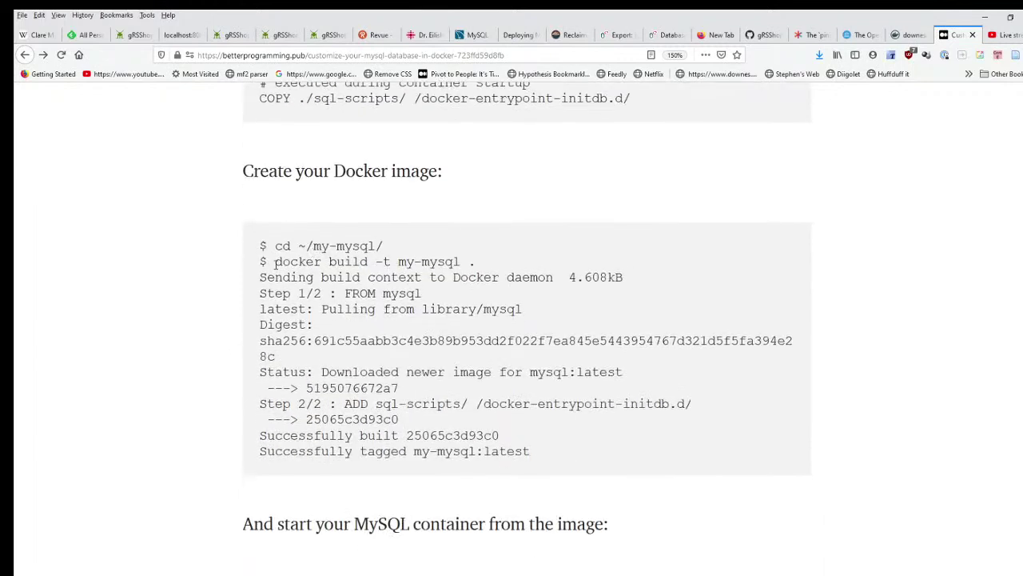
{"action": "mouse_move", "coordinate": [275, 261]}
{"action": "left_mouse_down"}
{"action": "mouse_move", "coordinate": [472, 261]}
{"action": "mouse_move", "coordinate": [275, 261]}
{"action": "left_mouse_up"}
{"action": "key", "text": "ctrl+c"}
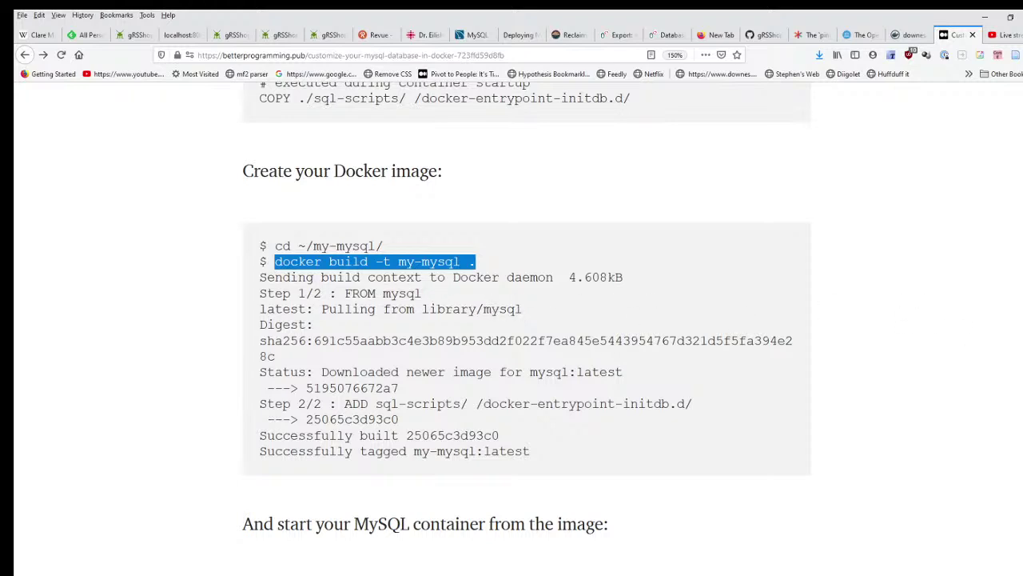
Step: Switch to Visual Studio Code and try to build the image by running the copied docker build command in the terminal
{"action": "key", "text": "alt+Tab"}
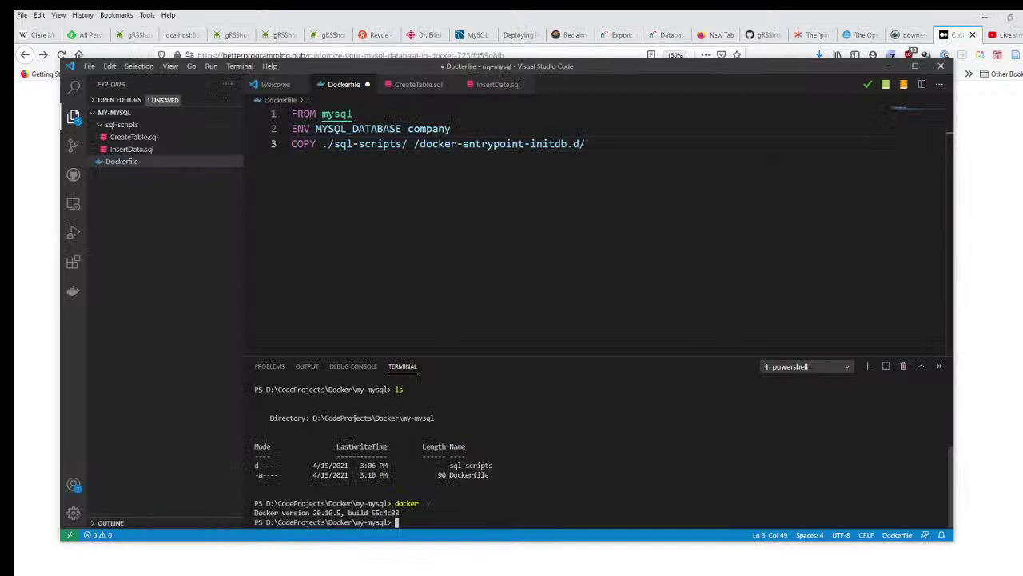
{"action": "key", "text": "ctrl+v"}
{"action": "key", "text": "Return"}
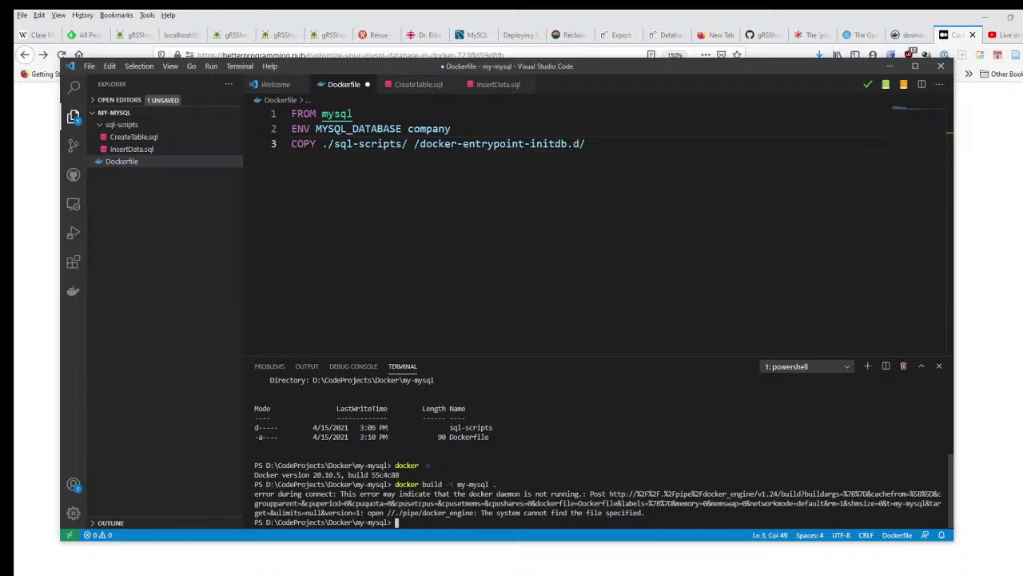
Step: Launch Docker Desktop and check for its icon among the hidden system tray icons
{"action": "key", "text": "super"}
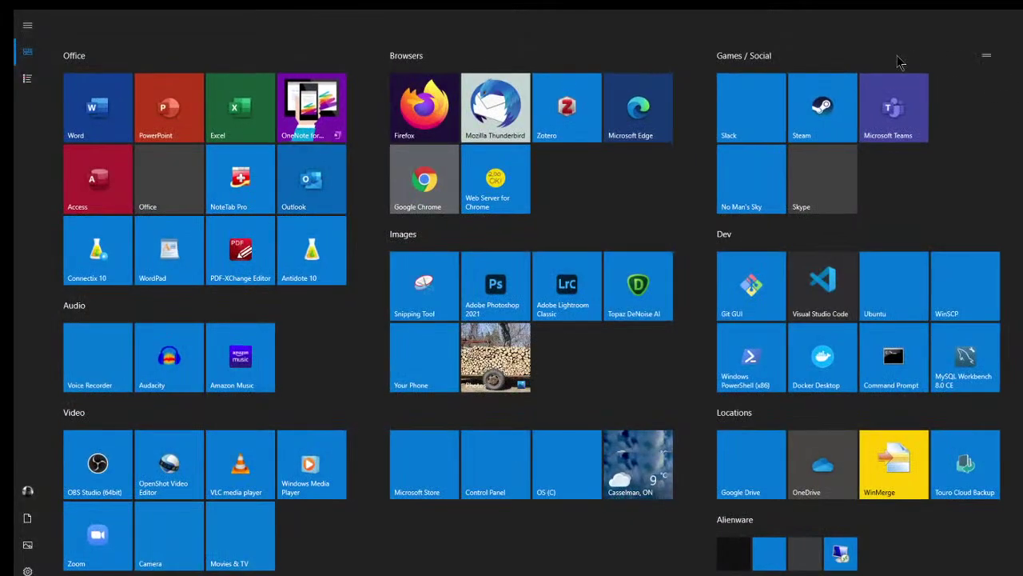
{"action": "left_click", "coordinate": [824, 362]}
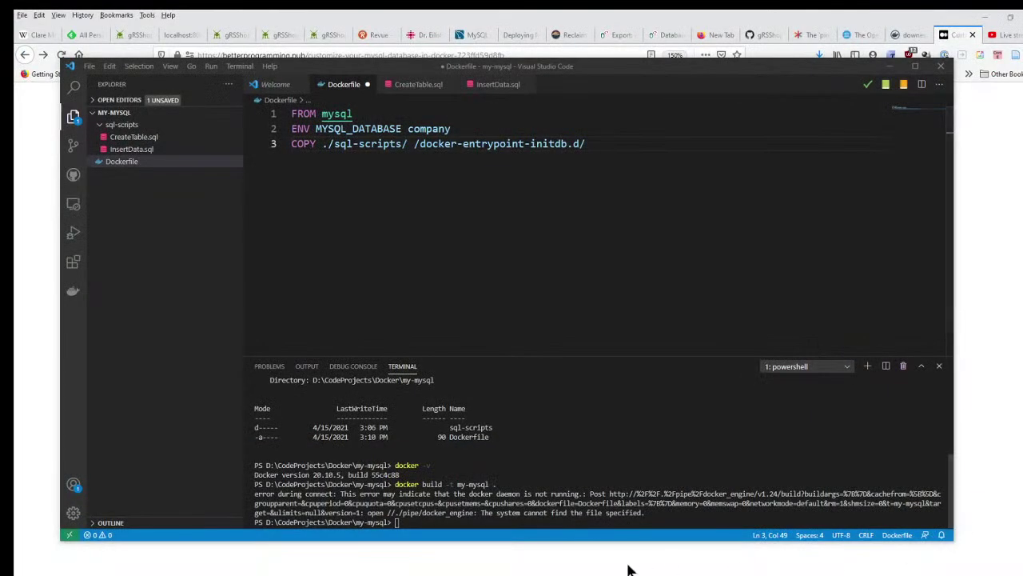
{"action": "left_click", "coordinate": [562, 519]}
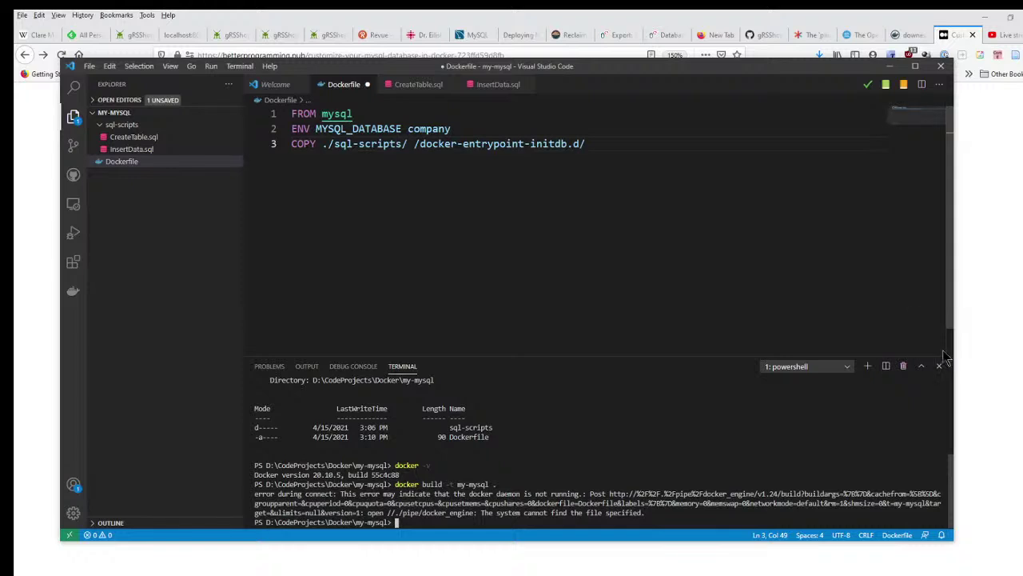
{"action": "left_click", "coordinate": [992, 571]}
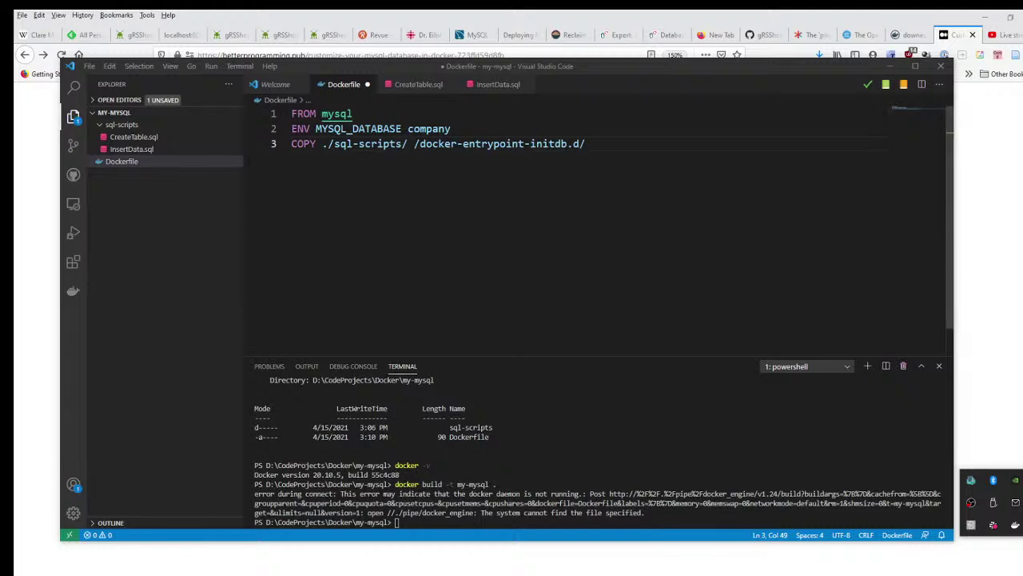
{"action": "left_click", "coordinate": [935, 244]}
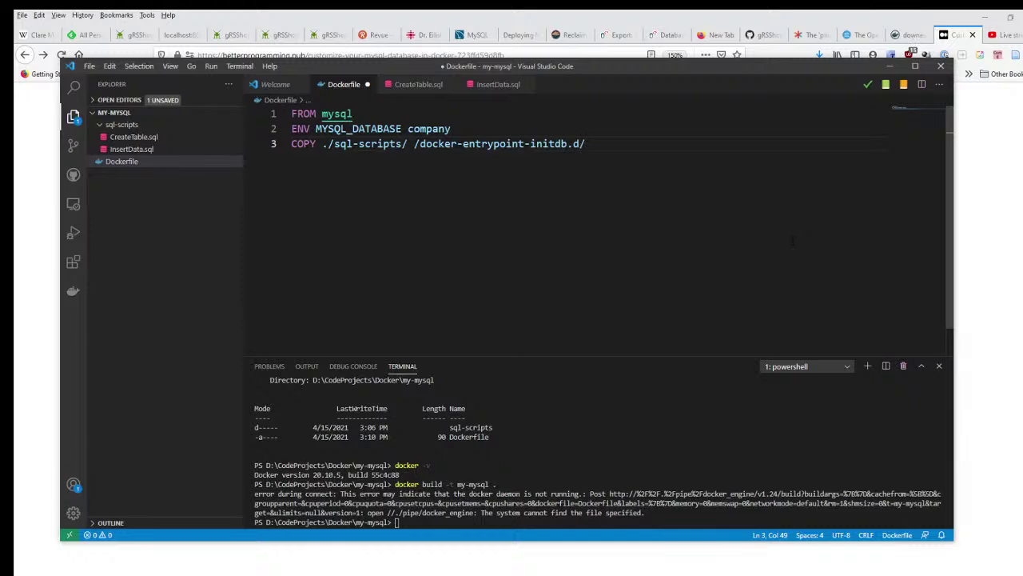
Step: Rerun docker build -t my-mysql . in the Visual Studio Code terminal to build the my-mysql image
{"action": "left_click", "coordinate": [397, 522]}
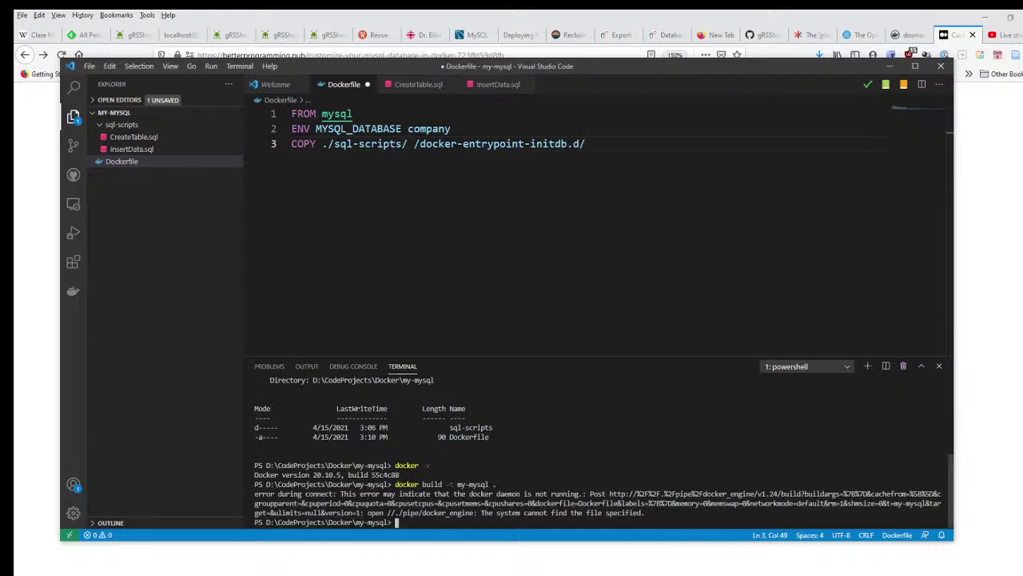
{"action": "key", "text": "Up"}
{"action": "key", "text": "Return"}
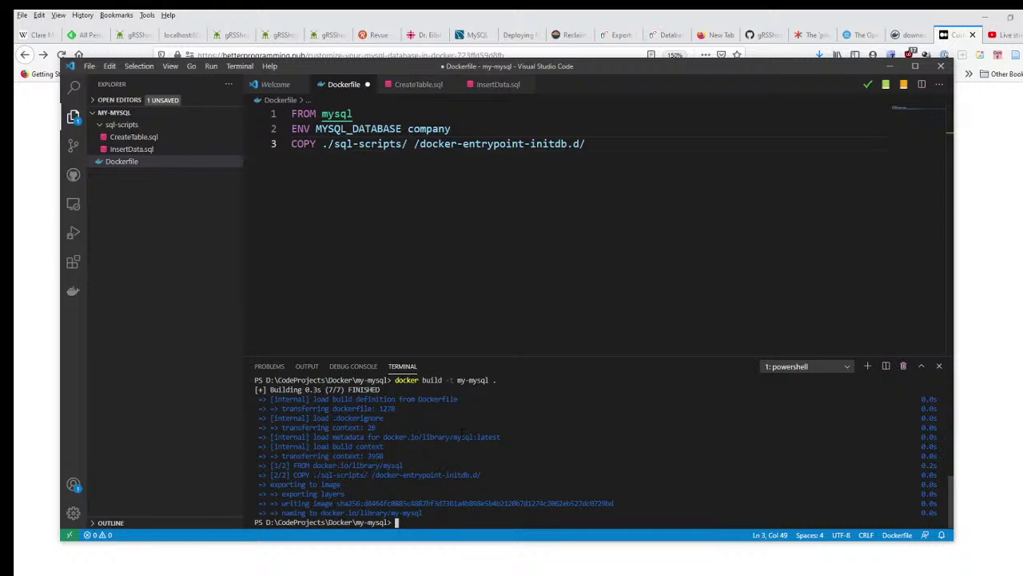
Step: Copy docker run -d -p 3306:3306 --name my-mysql from the tutorial and paste it into the Visual Studio Code terminal
{"action": "left_click", "coordinate": [353, 113]}
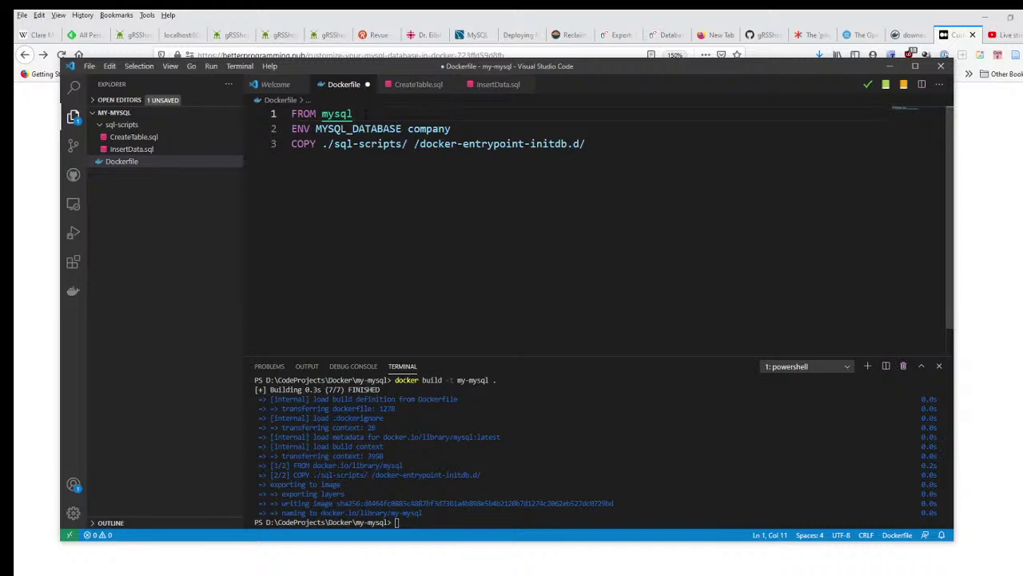
{"action": "key", "text": "ctrl+End"}
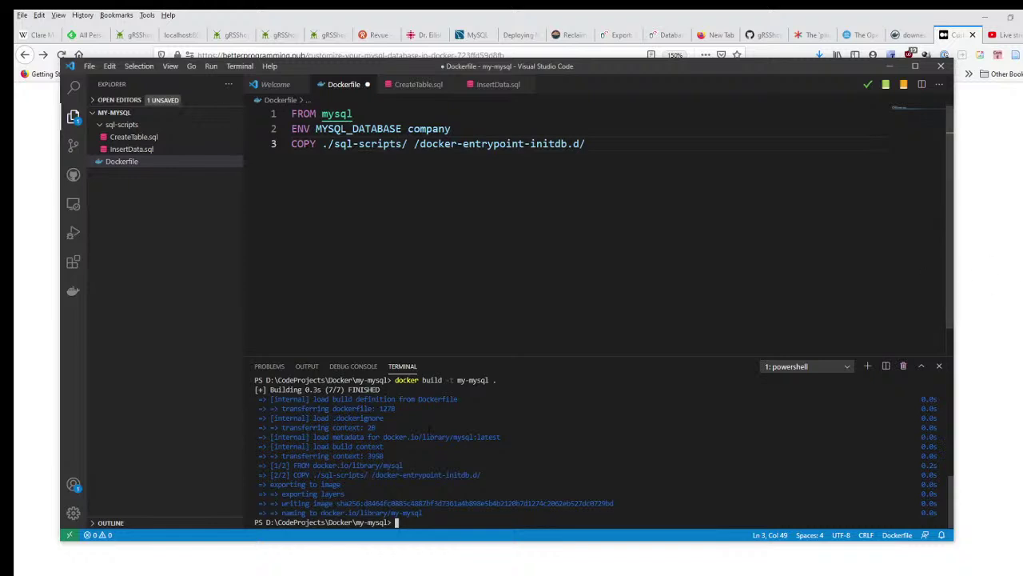
{"action": "left_click", "coordinate": [986, 293]}
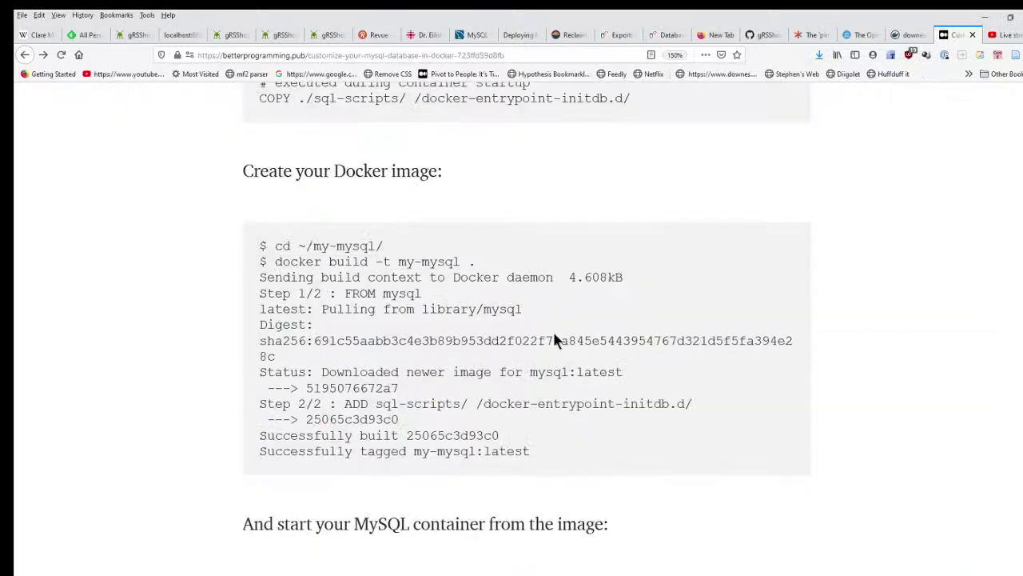
{"action": "scroll", "coordinate": [561, 334], "scroll_direction": "down", "scroll_amount": 3}
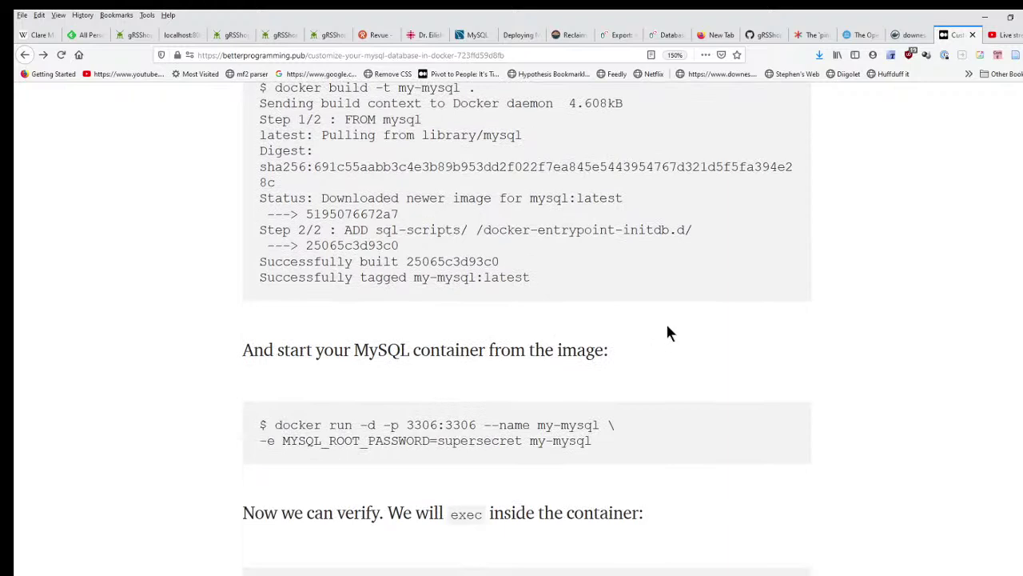
{"action": "scroll", "coordinate": [667, 325], "scroll_direction": "up", "scroll_amount": 2}
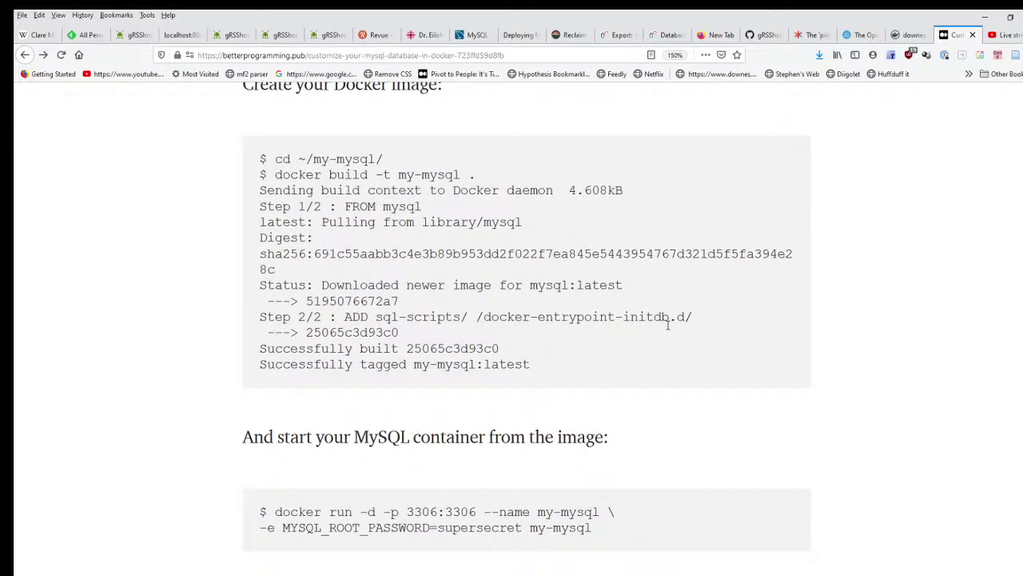
{"action": "scroll", "coordinate": [669, 318], "scroll_direction": "down", "scroll_amount": 5}
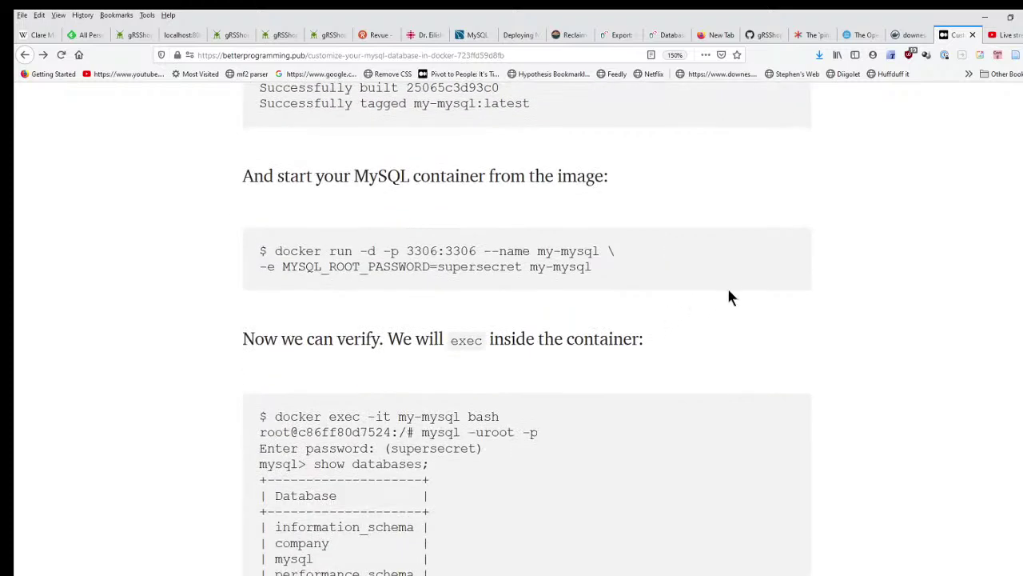
{"action": "mouse_move", "coordinate": [275, 251]}
{"action": "left_mouse_down"}
{"action": "mouse_move", "coordinate": [508, 246]}
{"action": "mouse_move", "coordinate": [591, 267]}
{"action": "mouse_move", "coordinate": [608, 249]}
{"action": "mouse_move", "coordinate": [599, 270]}
{"action": "mouse_move", "coordinate": [599, 252]}
{"action": "mouse_move", "coordinate": [281, 263]}
{"action": "left_mouse_up"}
{"action": "key", "text": "ctrl+c"}
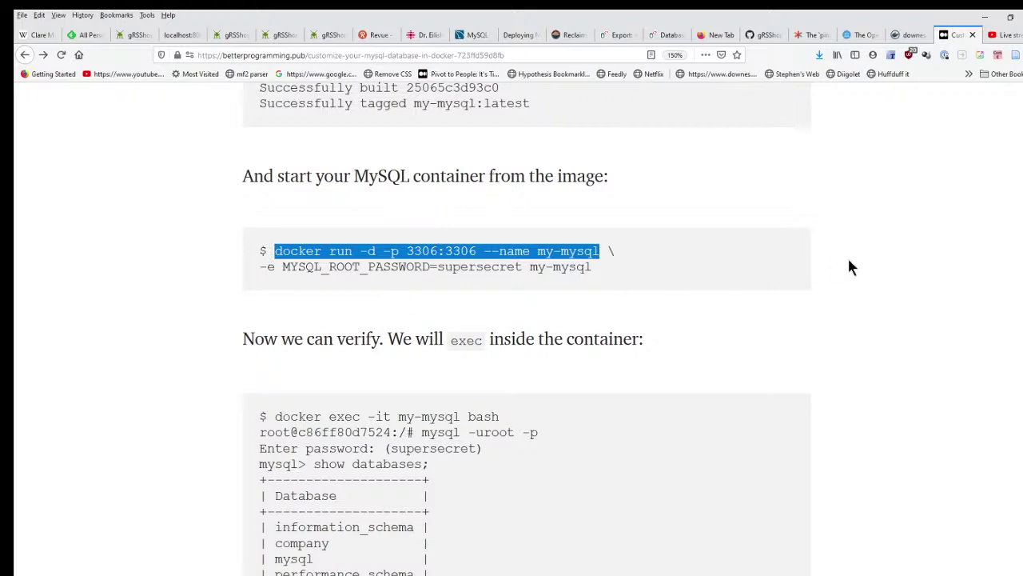
{"action": "key", "text": "alt+Tab"}
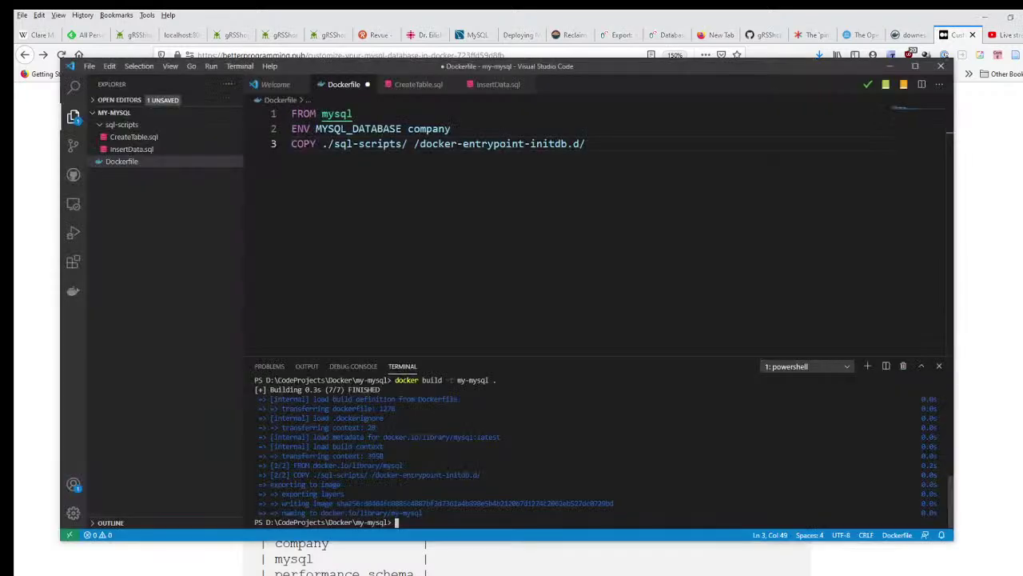
{"action": "key", "text": "ctrl+v"}
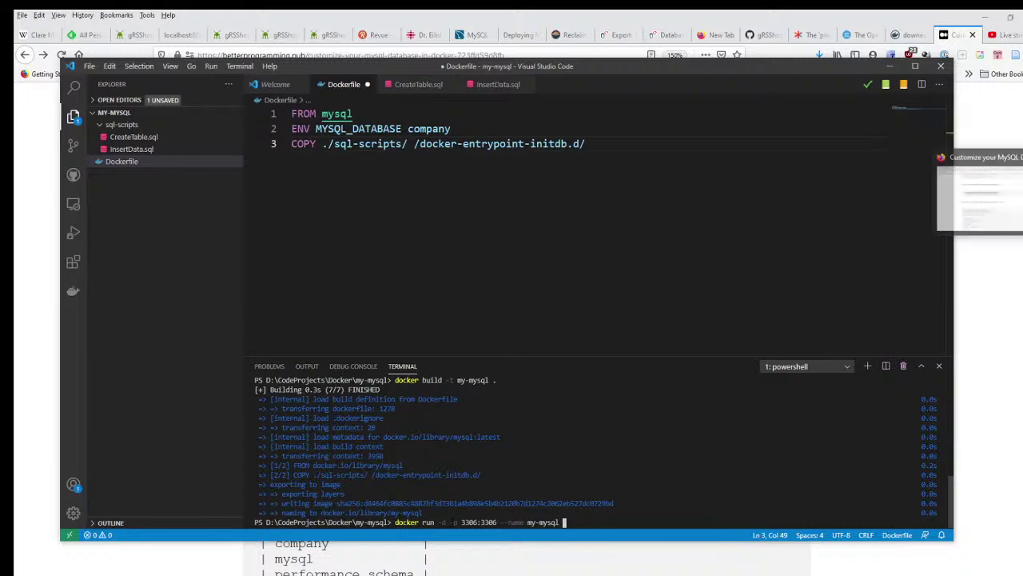
Step: Append the tutorial's -e MYSQL_ROOT_PASSWORD option with the root password and the my-mysql image name, and run the docker run command
{"action": "key", "text": "alt+Tab"}
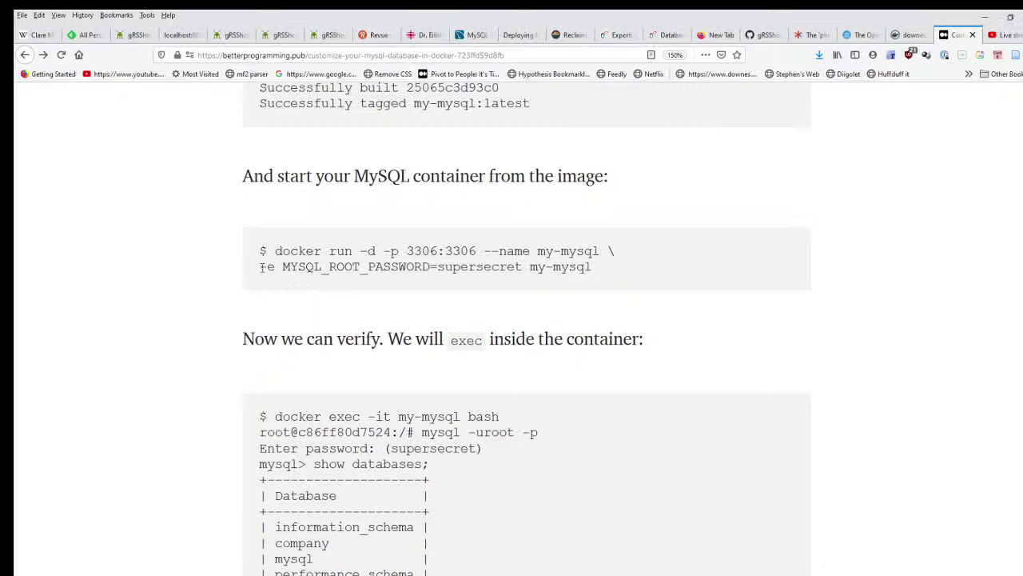
{"action": "mouse_move", "coordinate": [261, 267]}
{"action": "left_mouse_down"}
{"action": "mouse_move", "coordinate": [593, 267]}
{"action": "mouse_move", "coordinate": [251, 268]}
{"action": "left_mouse_up"}
{"action": "left_click", "coordinate": [591, 264]}
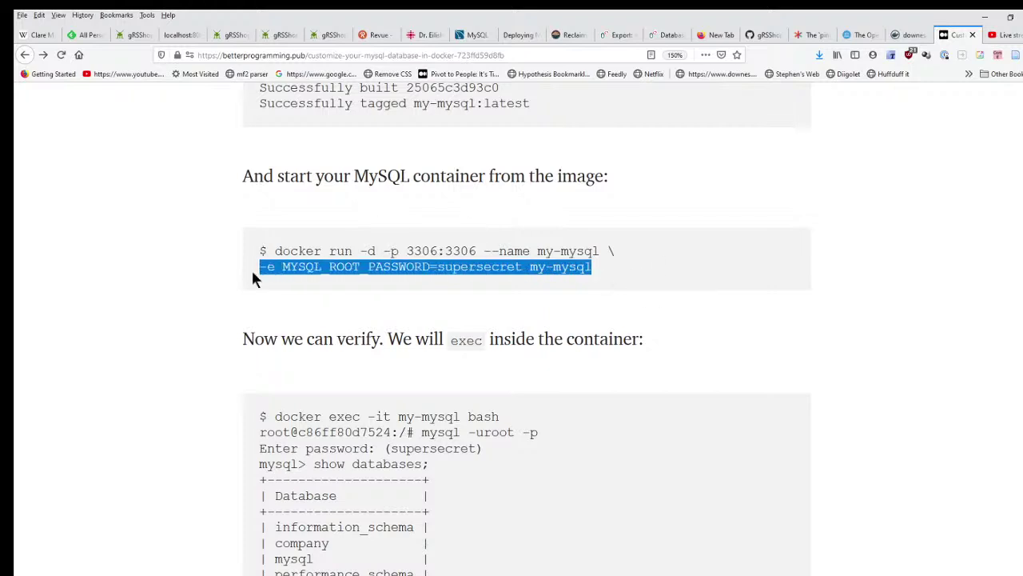
{"action": "left_click_drag", "start_coordinate": [592, 267], "coordinate": [264, 267]}
{"action": "key", "text": "ctrl+c"}
{"action": "left_click", "coordinate": [691, 278]}
{"action": "double_click", "coordinate": [614, 251]}
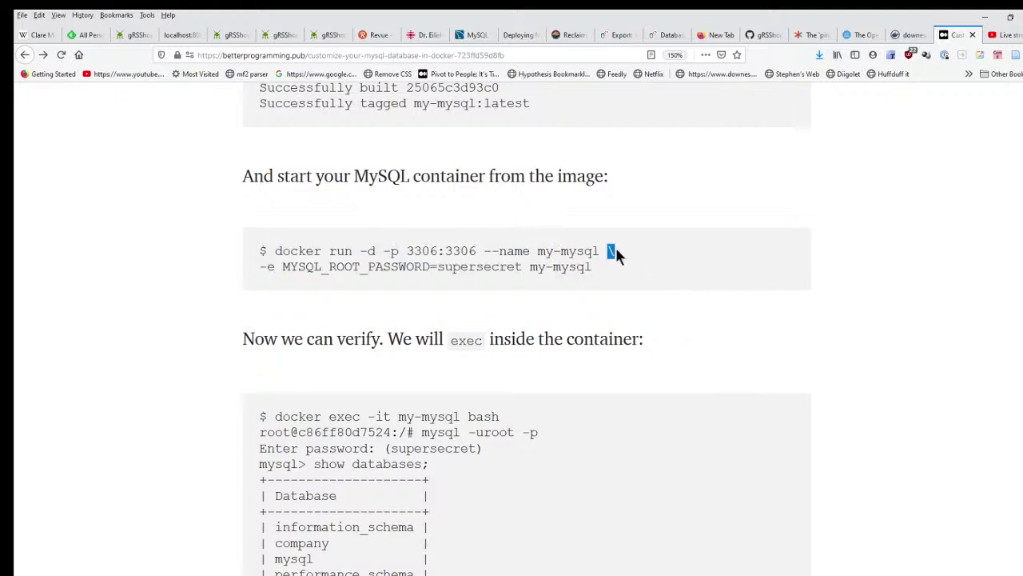
{"action": "double_click", "coordinate": [612, 251]}
{"action": "mouse_move", "coordinate": [1021, 374]}
{"action": "left_click", "coordinate": [976, 376]}
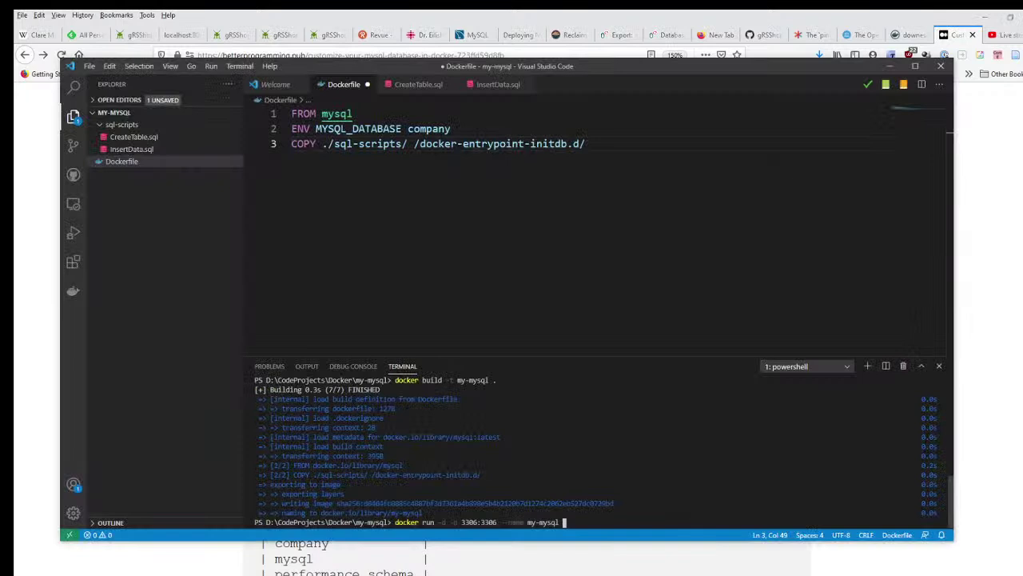
{"action": "key", "text": "ctrl+v"}
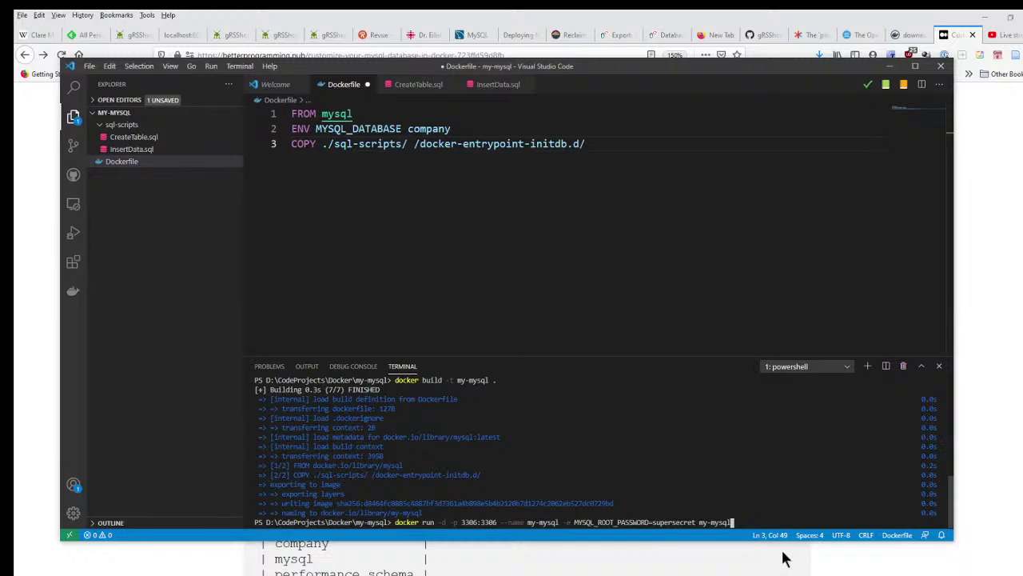
{"action": "key", "text": "Return"}
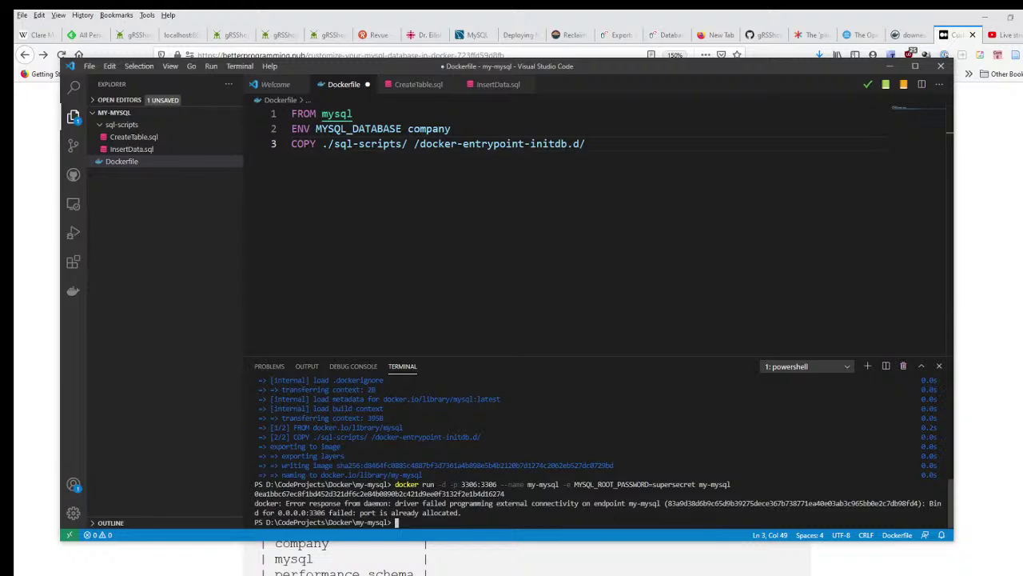
Step: List the running containers with docker ps and examine which ports they use
{"action": "type", "text": "docker ps"}
{"action": "key", "text": "Return"}
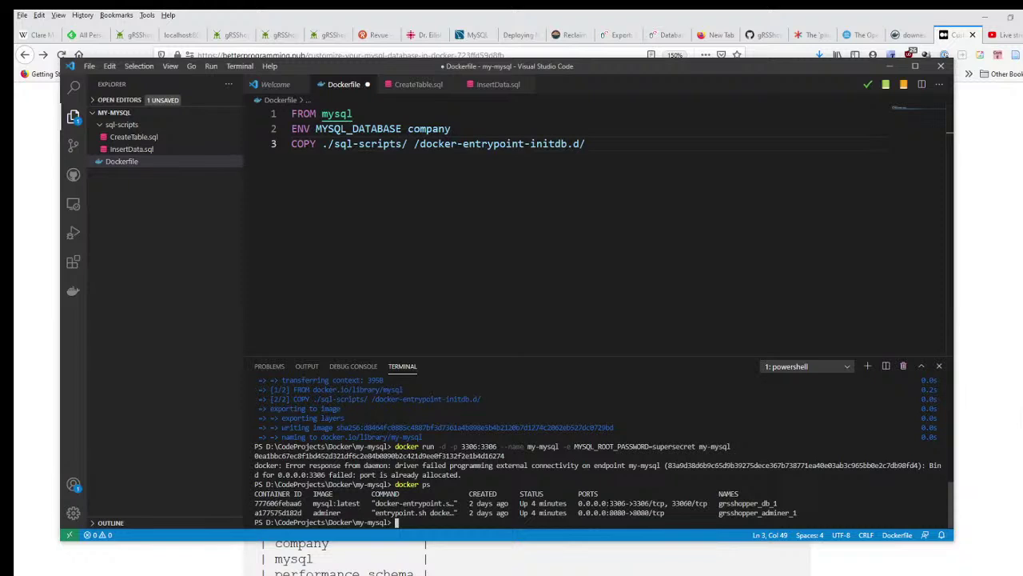
{"action": "mouse_move", "coordinate": [1022, 404]}
{"action": "left_click_drag", "start_coordinate": [633, 504], "coordinate": [647, 504]}
Step: Change the port mapping in the earlier docker run command to 3305:3306 and run it again
{"action": "key", "text": "Up"}
{"action": "key", "text": "Up"}
{"action": "key", "text": "Left"}
{"action": "key", "text": "Left"}
{"action": "key", "text": "Left"}
{"action": "key", "text": "Left"}
{"action": "key", "text": "Left"}
{"action": "key", "text": "Left"}
{"action": "key", "text": "Left"}
{"action": "key", "text": "Left"}
{"action": "key", "text": "Left"}
{"action": "key", "text": "Left"}
{"action": "key", "text": "Left"}
{"action": "key", "text": "Left"}
{"action": "key", "text": "Left"}
{"action": "key", "text": "Left"}
{"action": "key", "text": "Left"}
{"action": "key", "text": "Left"}
{"action": "key", "text": "Left"}
{"action": "key", "text": "Left"}
{"action": "key", "text": "Left"}
{"action": "key", "text": "Left"}
{"action": "key", "text": "Left"}
{"action": "key", "text": "Left"}
{"action": "key", "text": "Left"}
{"action": "key", "text": "Left"}
{"action": "key", "text": "Left"}
{"action": "key", "text": "Left"}
{"action": "key", "text": "Left"}
{"action": "key", "text": "Left"}
{"action": "key", "text": "Left"}
{"action": "key", "text": "Left"}
{"action": "key", "text": "Left"}
{"action": "key", "text": "Left"}
{"action": "key", "text": "Left"}
{"action": "key", "text": "Left"}
{"action": "key", "text": "Left"}
{"action": "key", "text": "Left"}
{"action": "key", "text": "Left"}
{"action": "key", "text": "Left"}
{"action": "key", "text": "Left"}
{"action": "key", "text": "Left"}
{"action": "key", "text": "BackSpace"}
{"action": "type", "text": "5"}
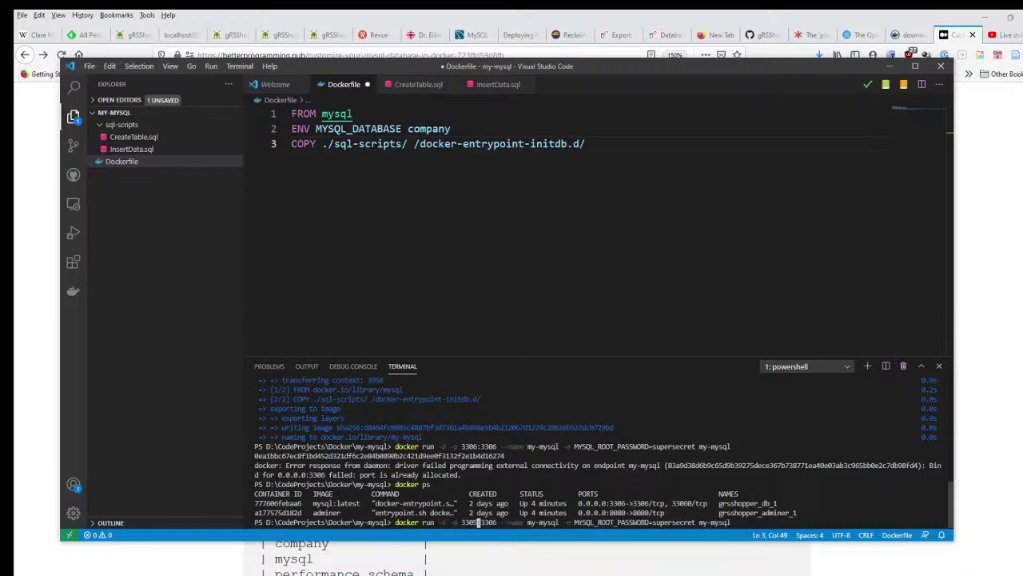
{"action": "key", "text": "Return"}
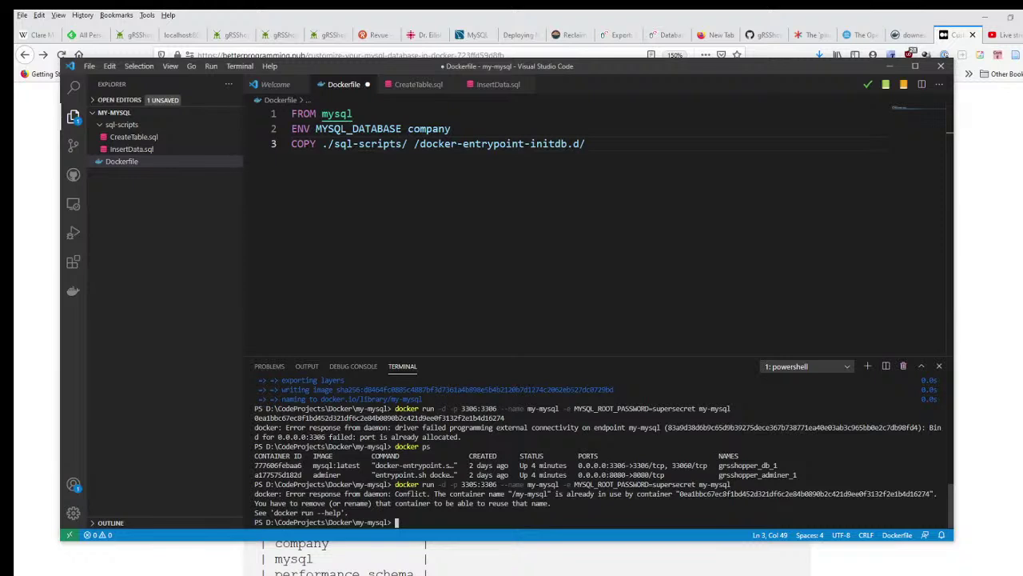
Step: Try the docker run command with my-mysql2 as the image name
{"action": "key", "text": "Up"}
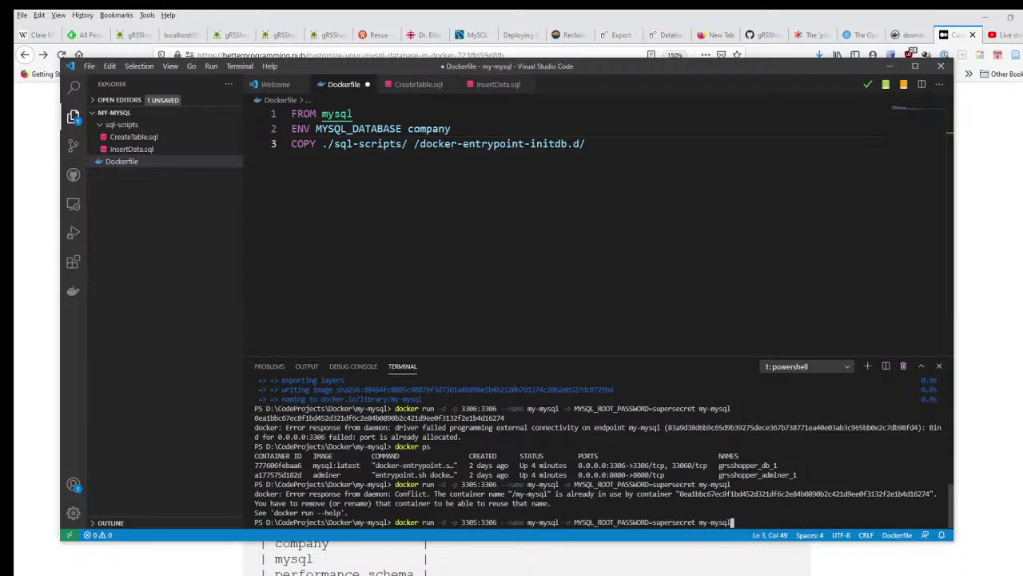
{"action": "type", "text": "2"}
{"action": "key", "text": "Return"}
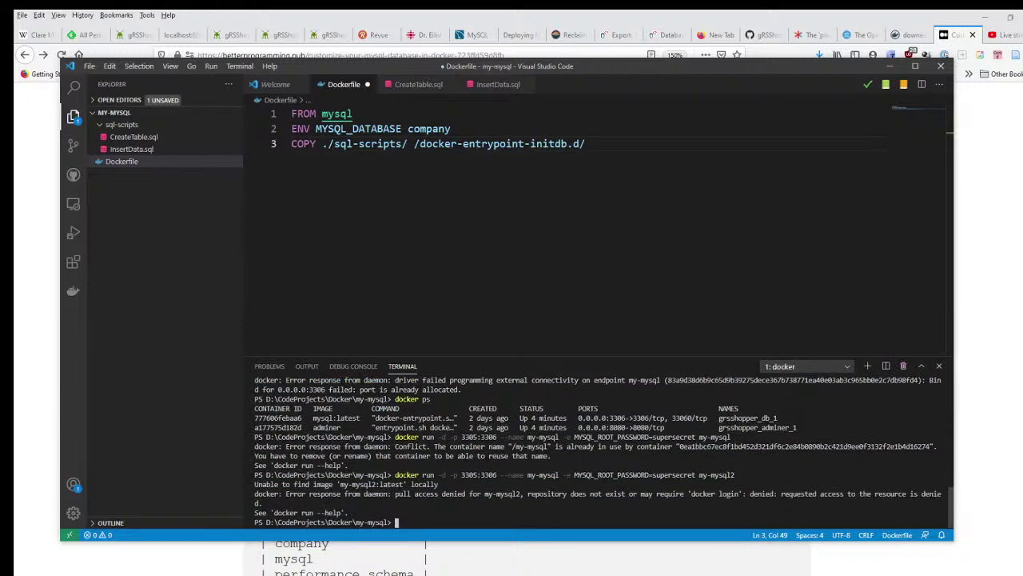
Step: Restore my-mysql as the image, set the container name to my-mysql2, and run the container on port mapping 3305:3306
{"action": "key", "text": "Up"}
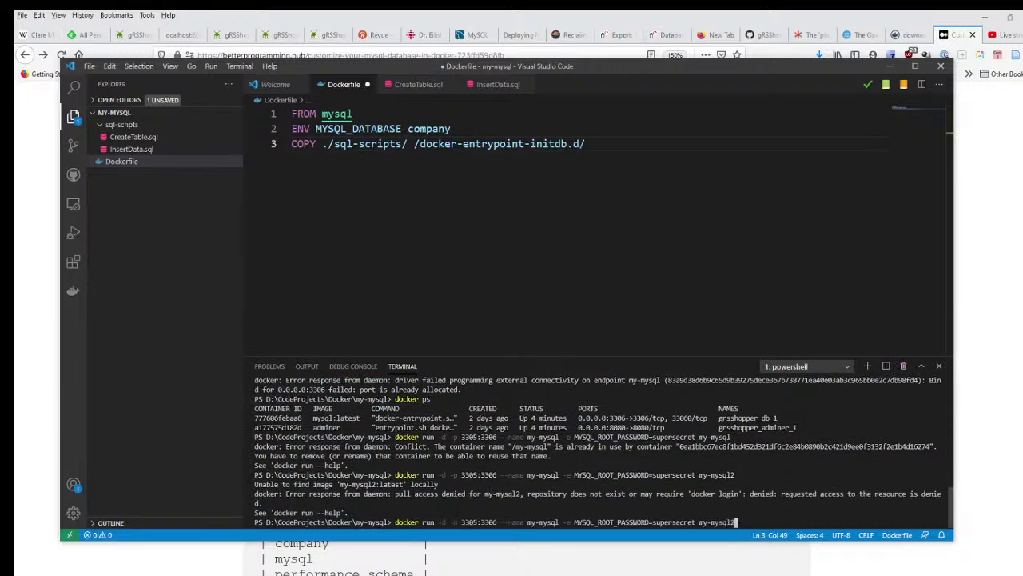
{"action": "key", "text": "BackSpace"}
{"action": "key", "text": "ctrl+Left"}
{"action": "key", "text": "ctrl+Left"}
{"action": "key", "text": "ctrl+Left"}
{"action": "key", "text": "ctrl+Left"}
{"action": "key", "text": "ctrl+Left"}
{"action": "key", "text": "ctrl+Left"}
{"action": "key", "text": "Left"}
{"action": "key", "text": "Left"}
{"action": "key", "text": "Left"}
{"action": "key", "text": "Left"}
{"action": "type", "text": "2"}
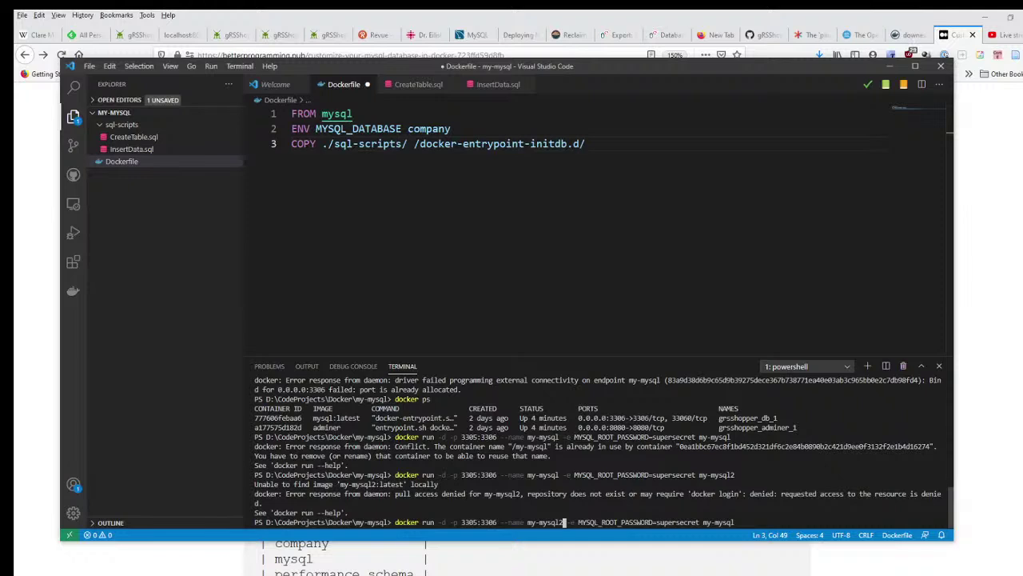
{"action": "key", "text": "Return"}
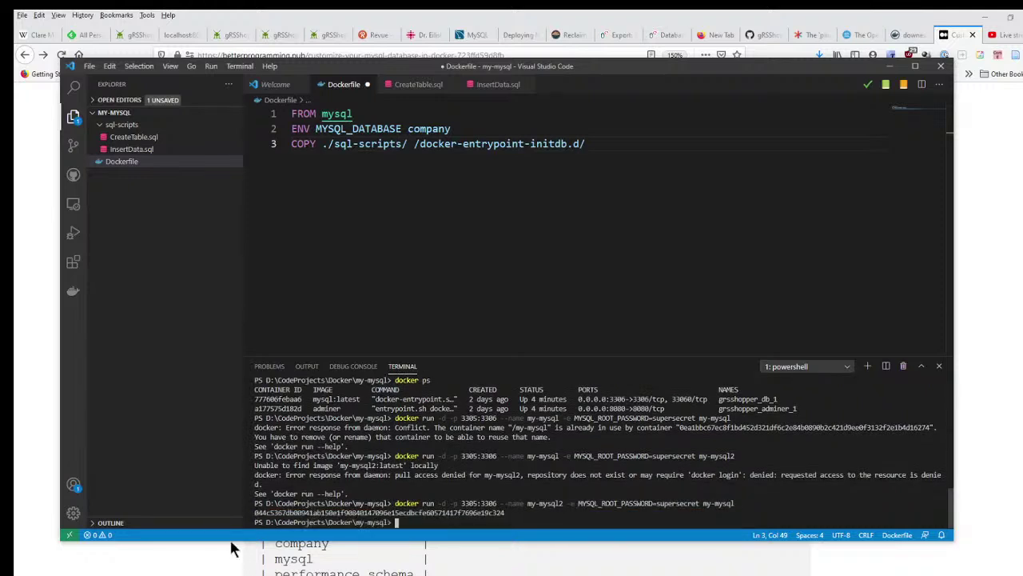
Step: Copy the new container's ID from the terminal output and list the running containers with docker ps
{"action": "left_click_drag", "start_coordinate": [254, 512], "coordinate": [505, 513]}
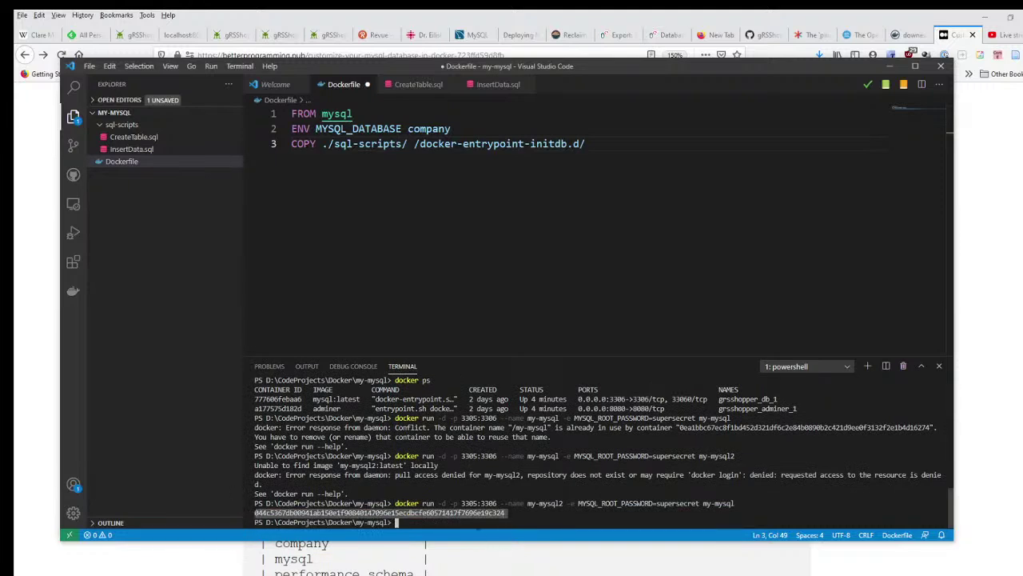
{"action": "key", "text": "ctrl+c"}
{"action": "type", "text": "docker "}
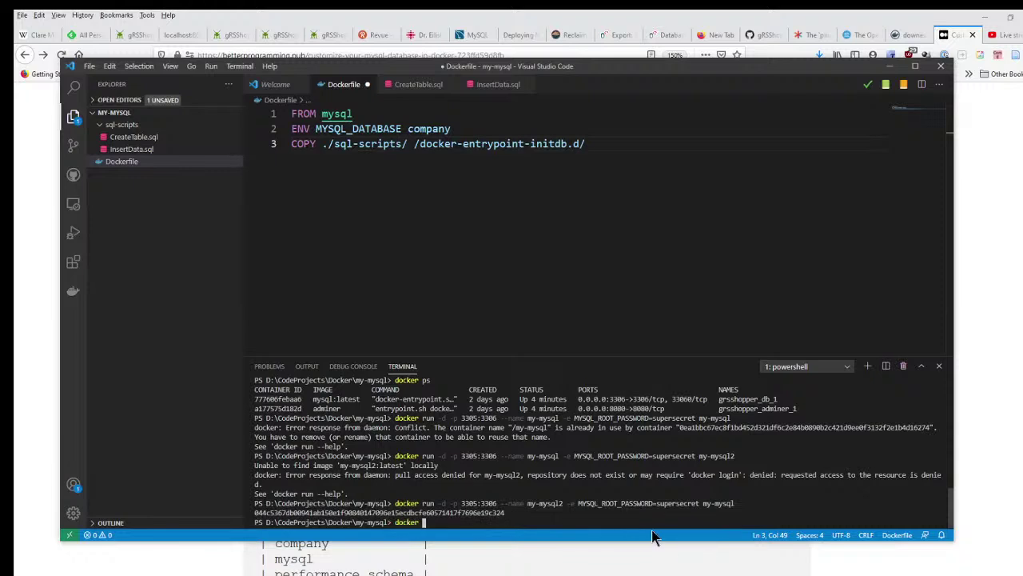
{"action": "type", "text": "ps"}
{"action": "key", "text": "Return"}
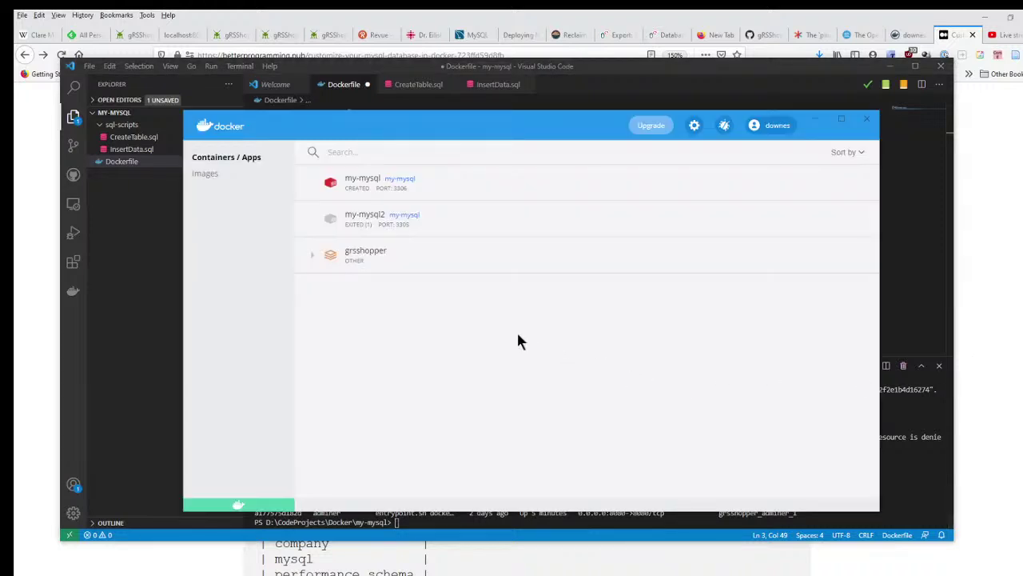
Step: In Docker Desktop, read through the logs of the my-mysql2 container and return to the container list
{"action": "mouse_move", "coordinate": [360, 221]}
{"action": "left_click", "coordinate": [353, 224]}
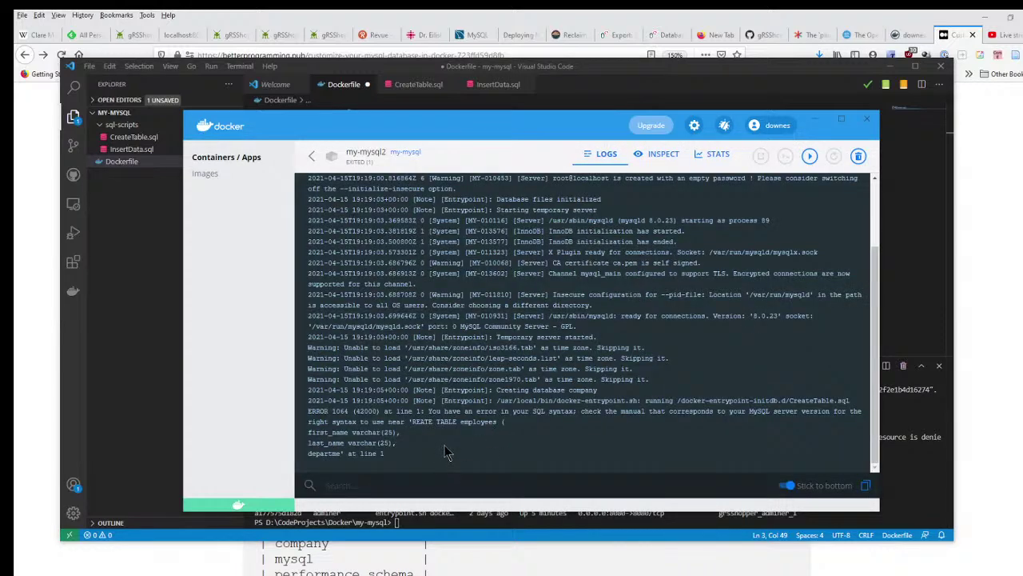
{"action": "scroll", "coordinate": [446, 452], "scroll_direction": "up", "scroll_amount": 3}
{"action": "scroll", "coordinate": [446, 452], "scroll_direction": "down", "scroll_amount": 3}
{"action": "left_click", "coordinate": [315, 155]}
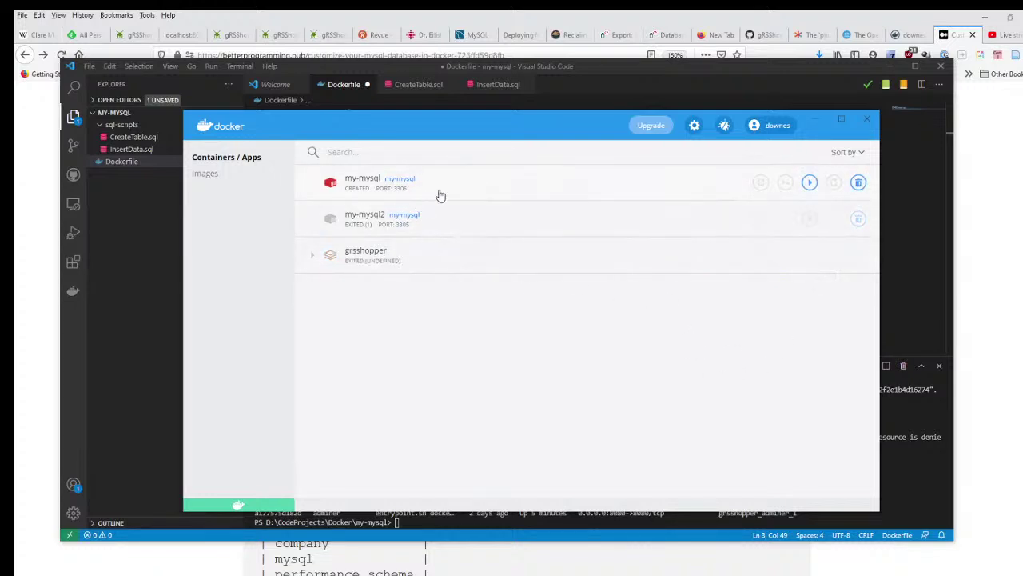
Step: Remove the my-mysql and my-mysql2 containers and minimize Docker Desktop
{"action": "left_click", "coordinate": [858, 183]}
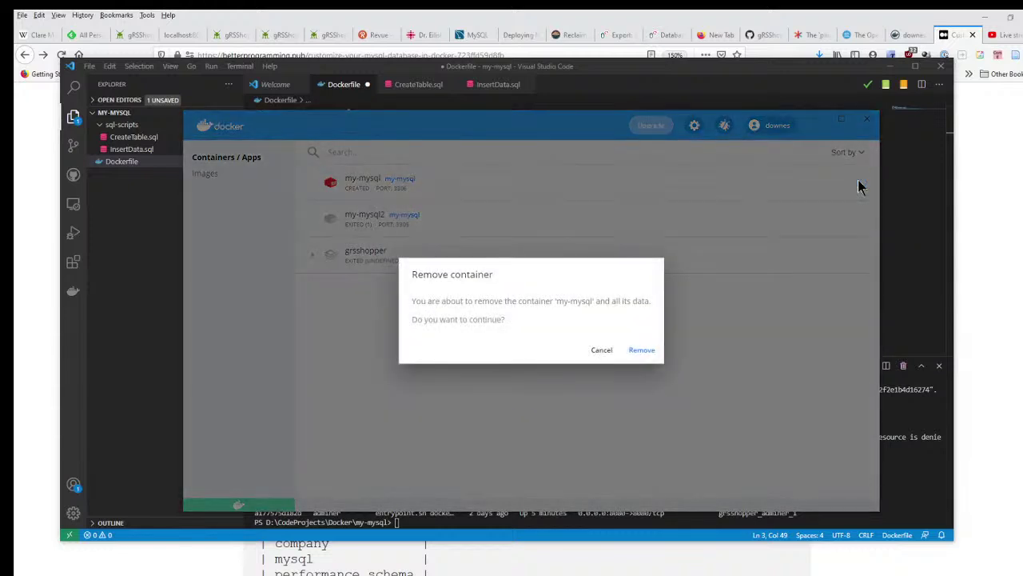
{"action": "left_click", "coordinate": [642, 351]}
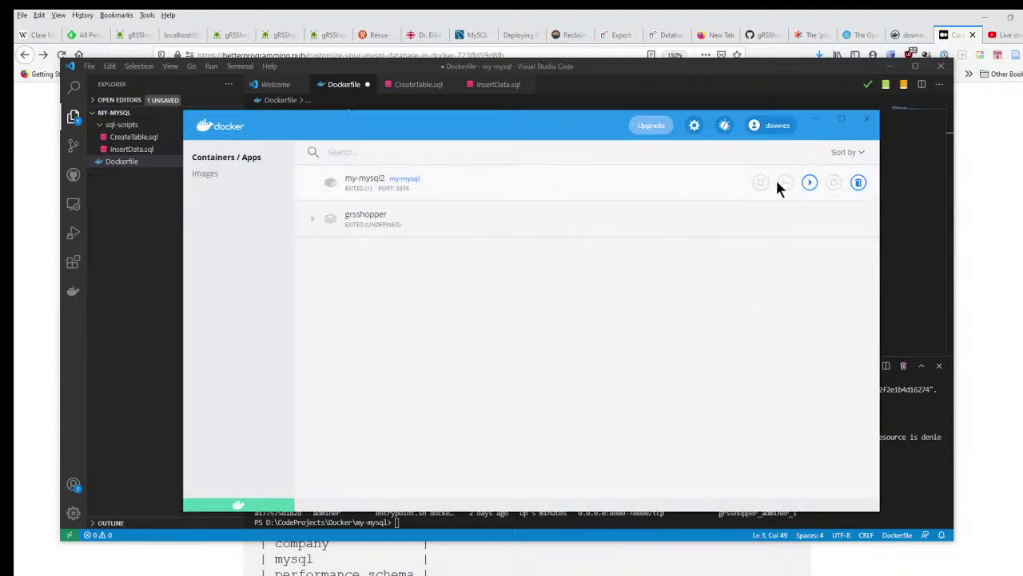
{"action": "left_click", "coordinate": [858, 183]}
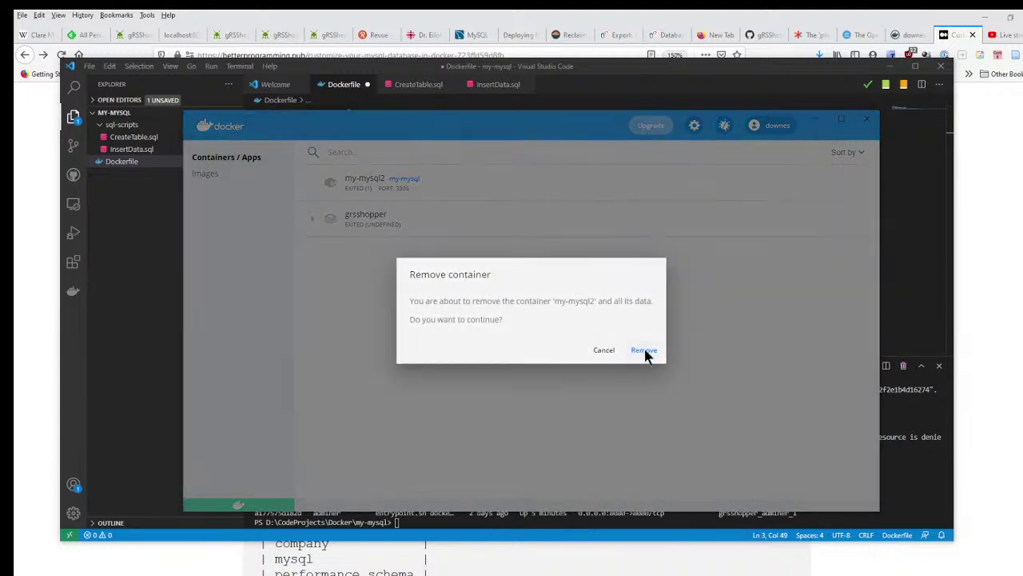
{"action": "left_click", "coordinate": [644, 351]}
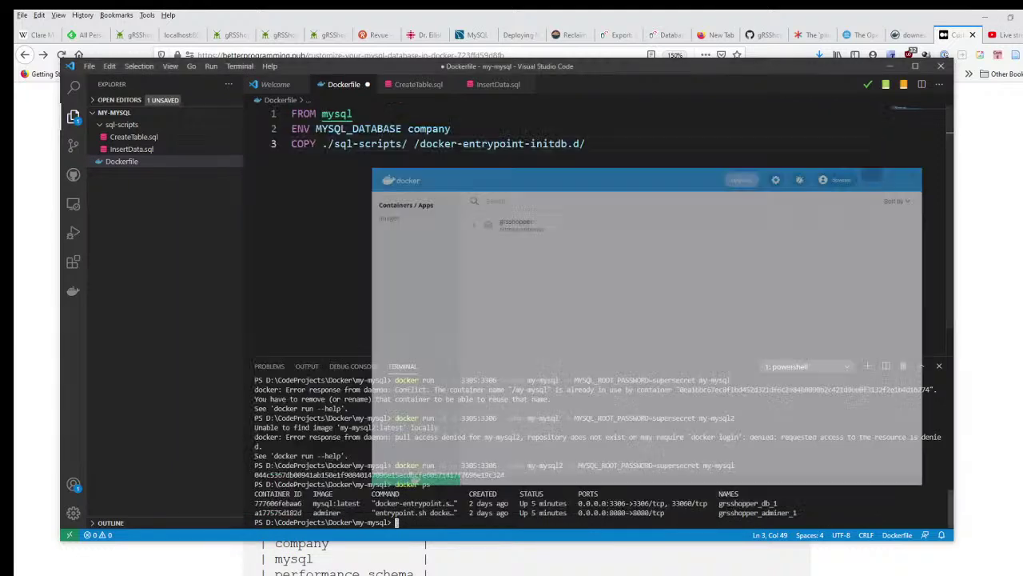
{"action": "left_click", "coordinate": [819, 121]}
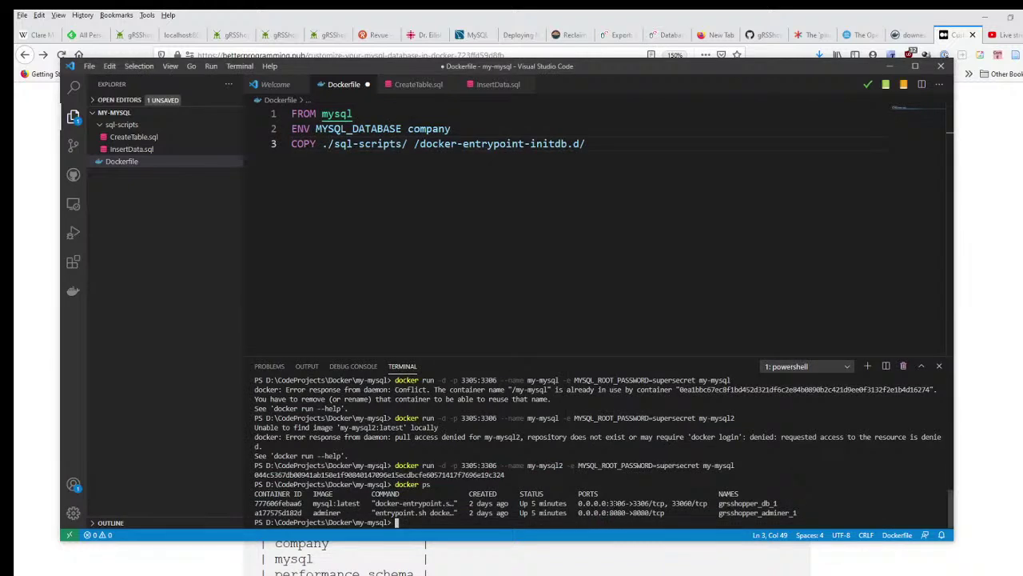
Step: Build the Docker image from the current folder again with the tag my-mysql
{"action": "key", "text": "Up"}
{"action": "key", "text": "Up"}
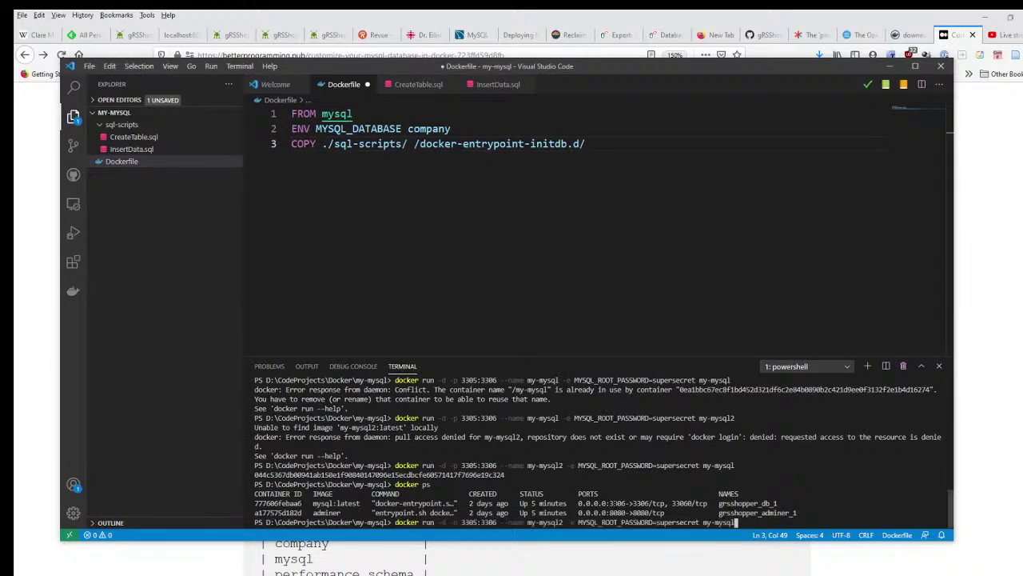
{"action": "key", "text": "Up"}
{"action": "key", "text": "BackSpace"}
{"action": "key", "text": "Up"}
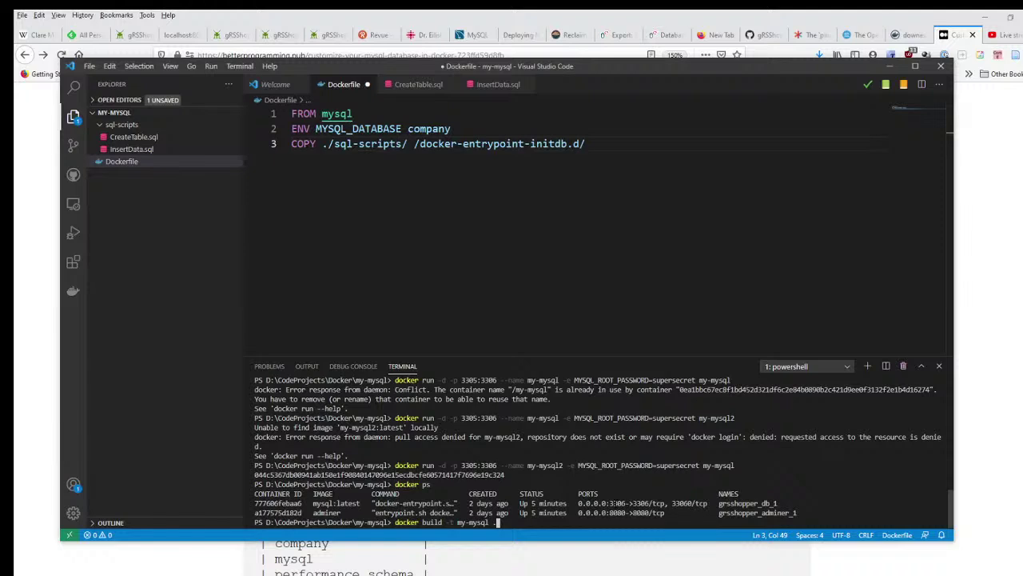
{"action": "key", "text": "Return"}
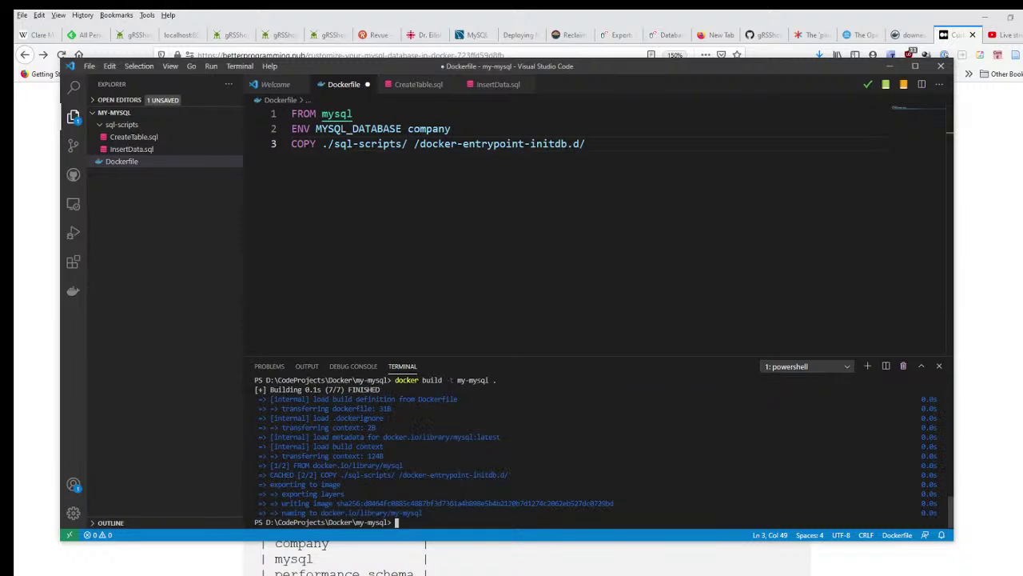
Step: Run a detached container named my-mysql from the my-mysql image on port mapping 3306:3306 and list the running containers with docker ps
{"action": "type", "text": "docker ps"}
{"action": "key", "text": "Up"}
{"action": "key", "text": "Up"}
{"action": "key", "text": "Up"}
{"action": "key", "text": "Down"}
{"action": "key", "text": "Down"}
{"action": "key", "text": "Down"}
{"action": "key", "text": "Up"}
{"action": "key", "text": "Up"}
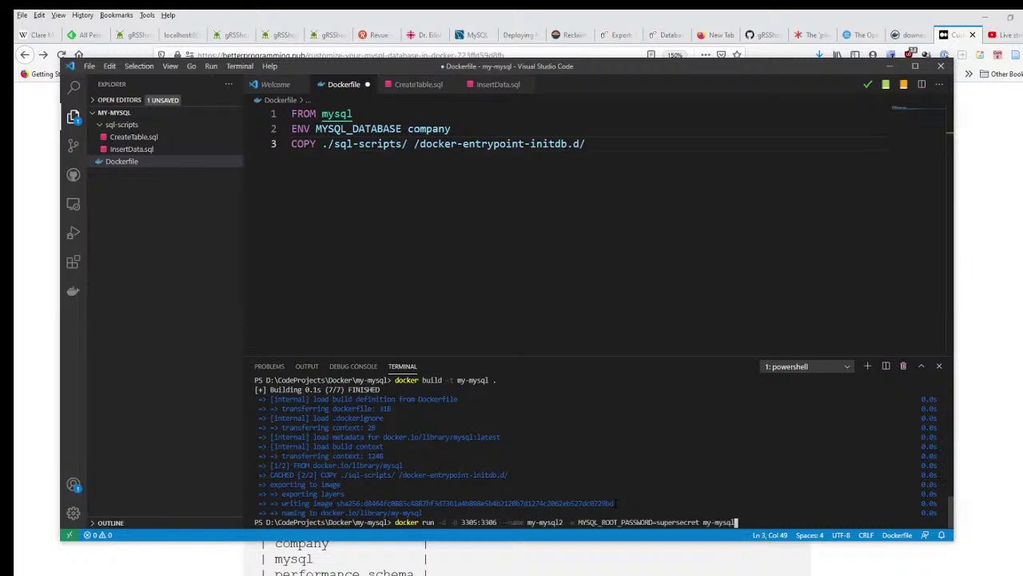
{"action": "key", "text": "Up"}
{"action": "key", "text": "BackSpace"}
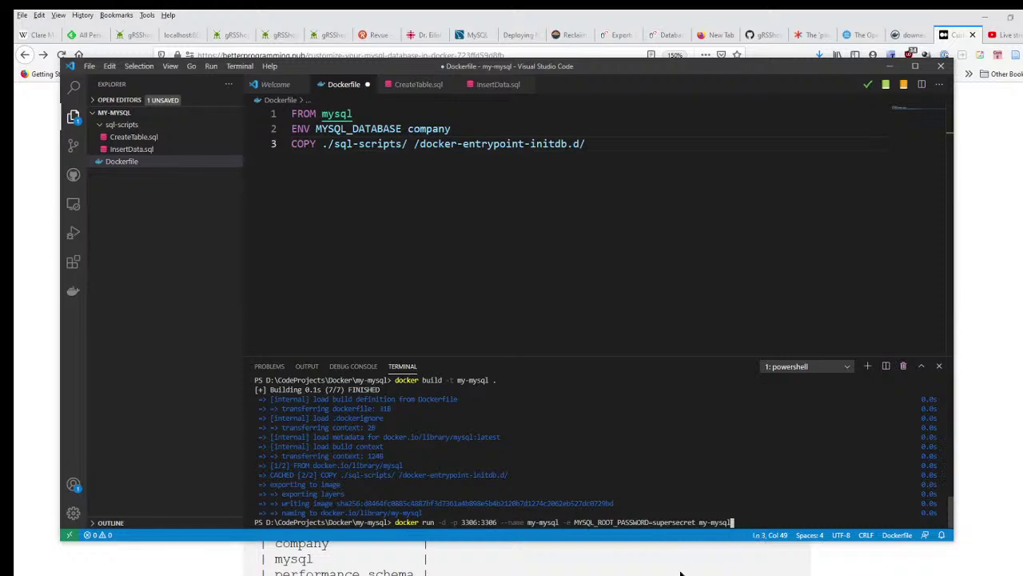
{"action": "key", "text": "Return"}
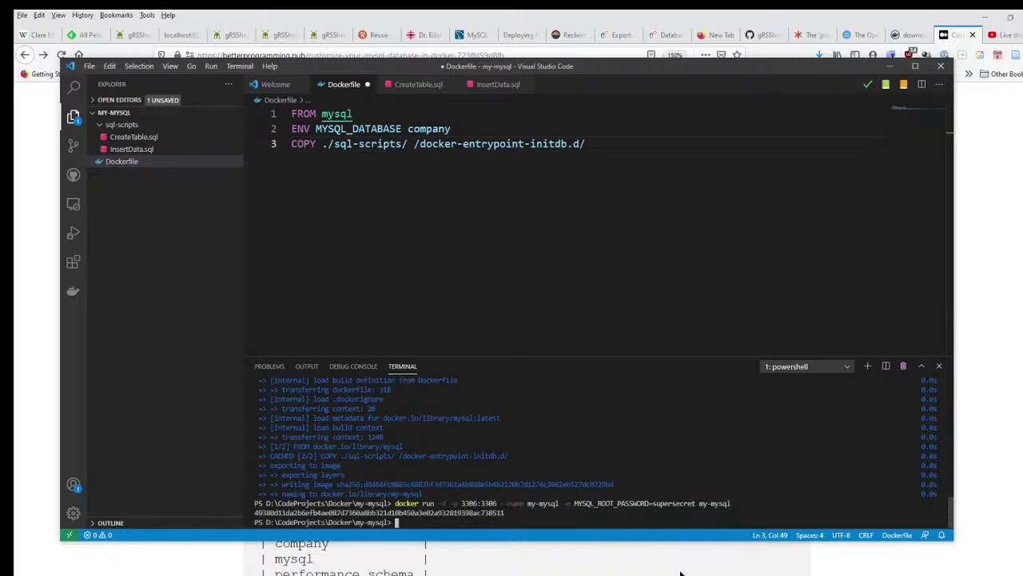
{"action": "type", "text": "docker ps"}
{"action": "key", "text": "Return"}
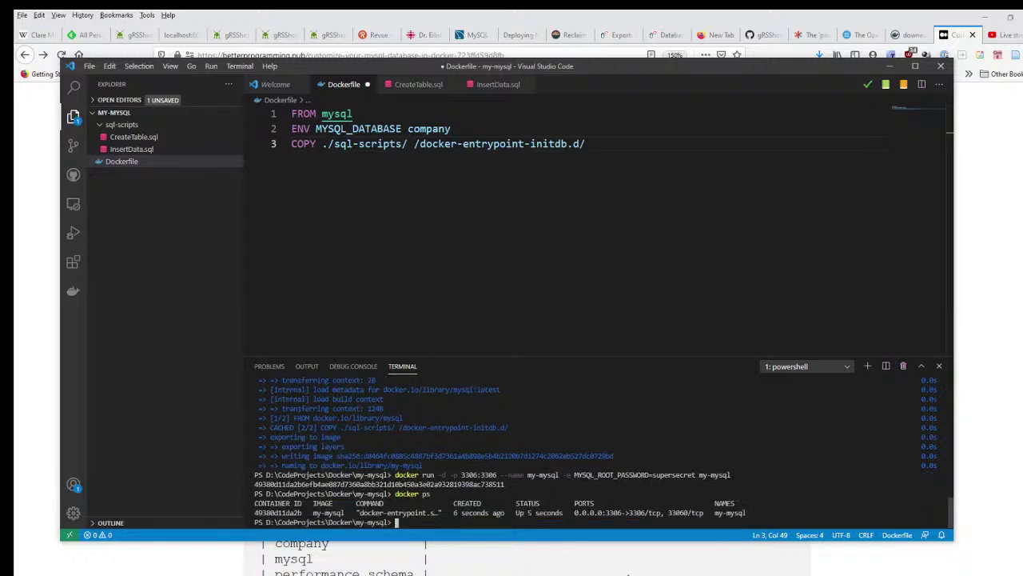
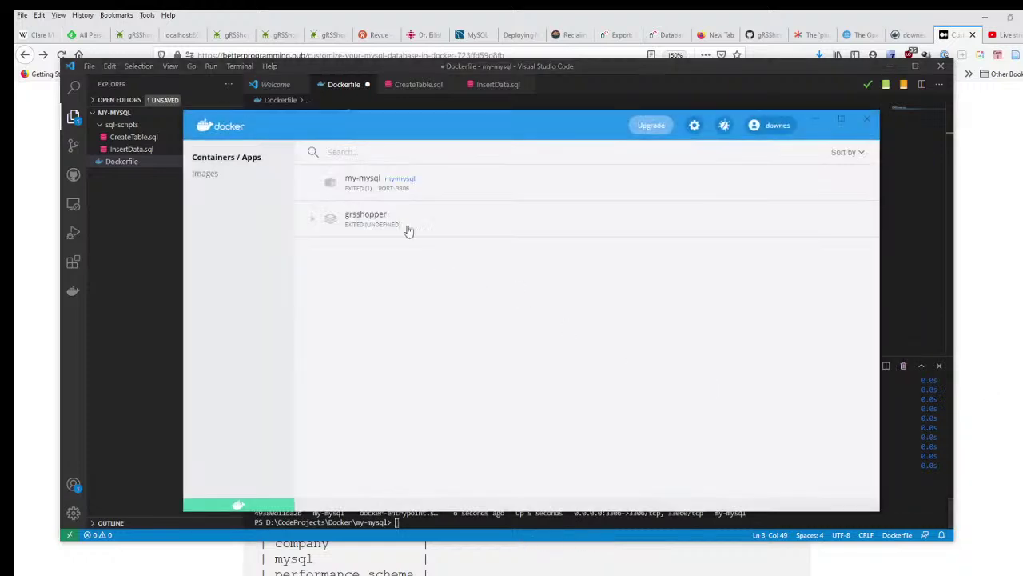
Step: Check the my-mysql container's logs in Docker Desktop and its running status with docker ps, highlighting the SQL statement quoted in the error
{"action": "left_click", "coordinate": [378, 192]}
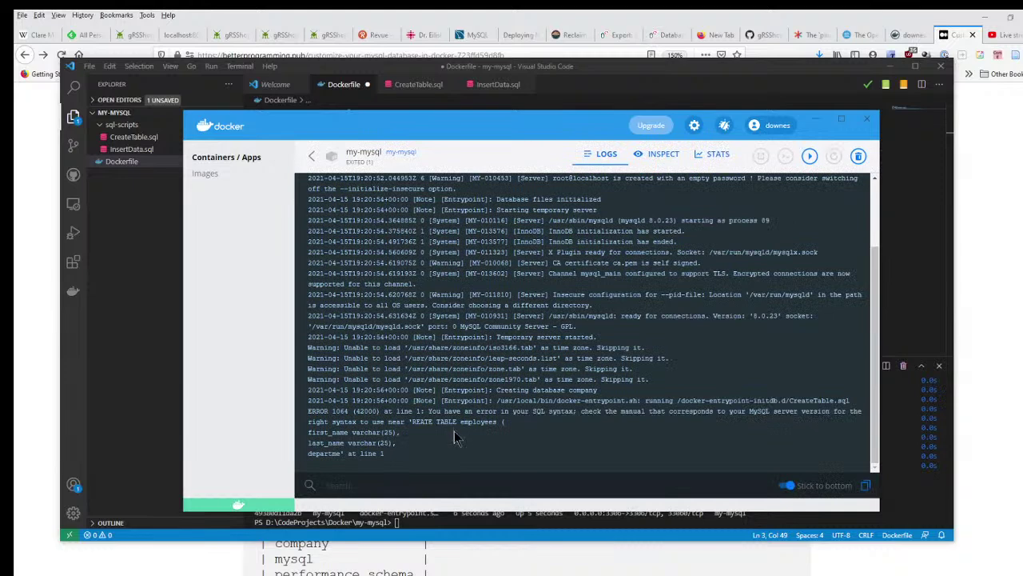
{"action": "key", "text": "alt+Tab"}
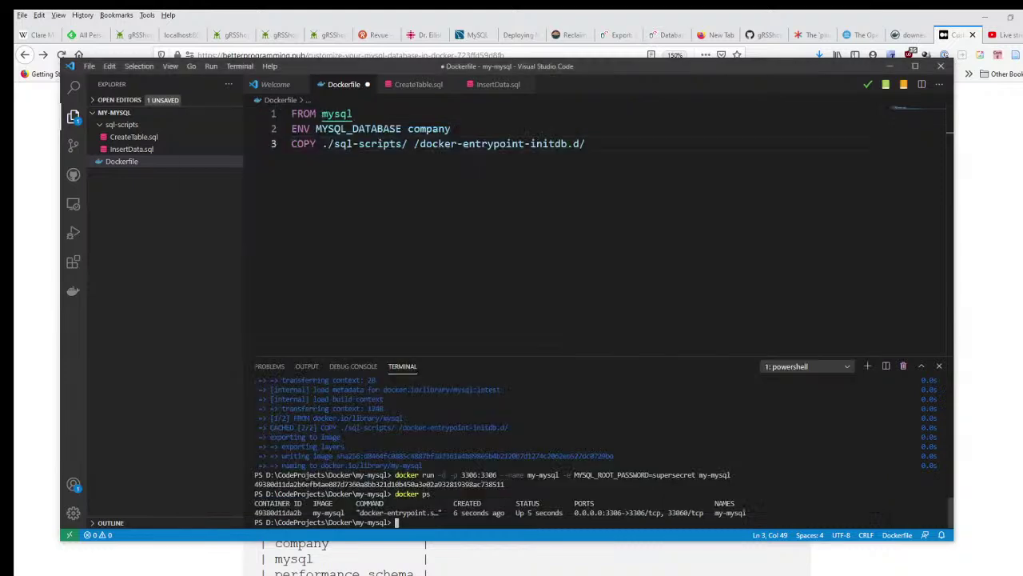
{"action": "type", "text": "docker ps"}
{"action": "key", "text": "Return"}
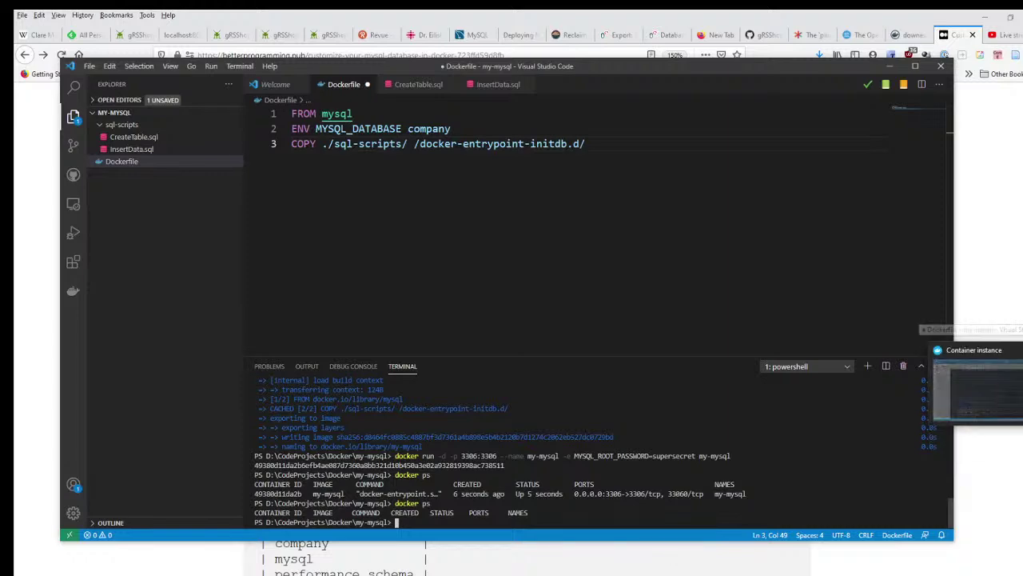
{"action": "left_click", "coordinate": [976, 384]}
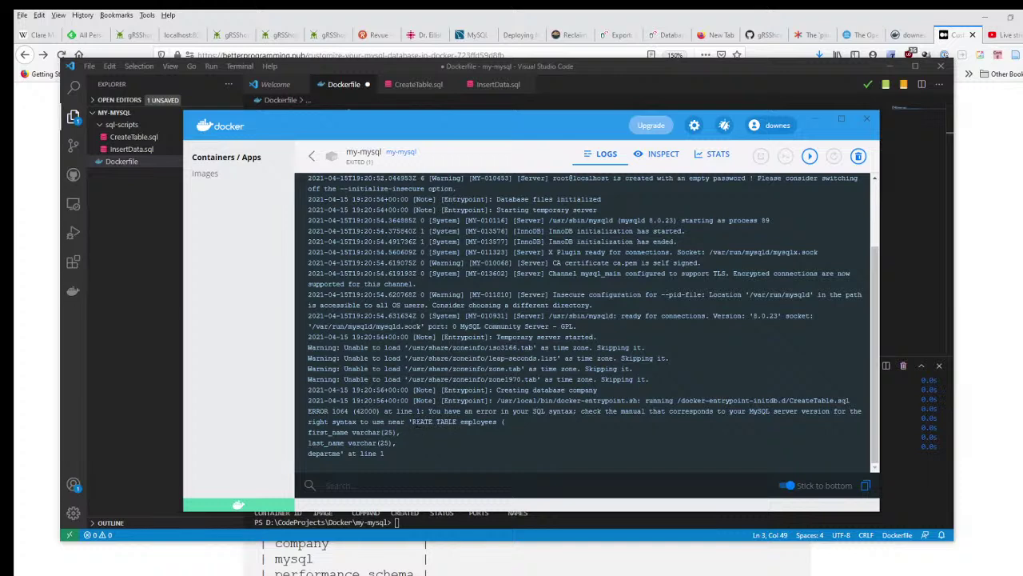
{"action": "left_click_drag", "start_coordinate": [410, 422], "coordinate": [467, 450]}
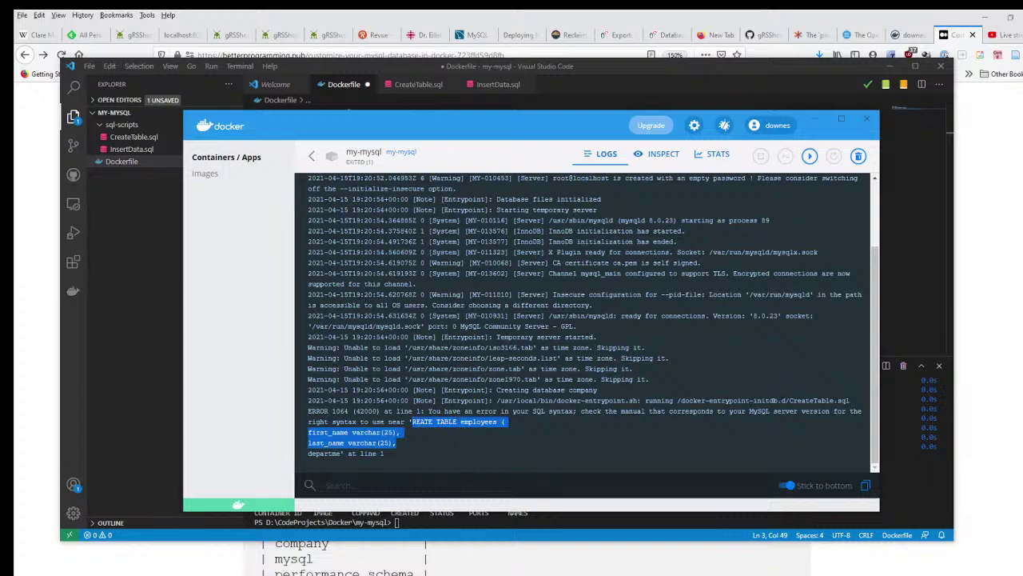
Step: Review the my-mysql container's environment settings and its logs again, and return to Visual Studio Code
{"action": "left_click", "coordinate": [311, 155]}
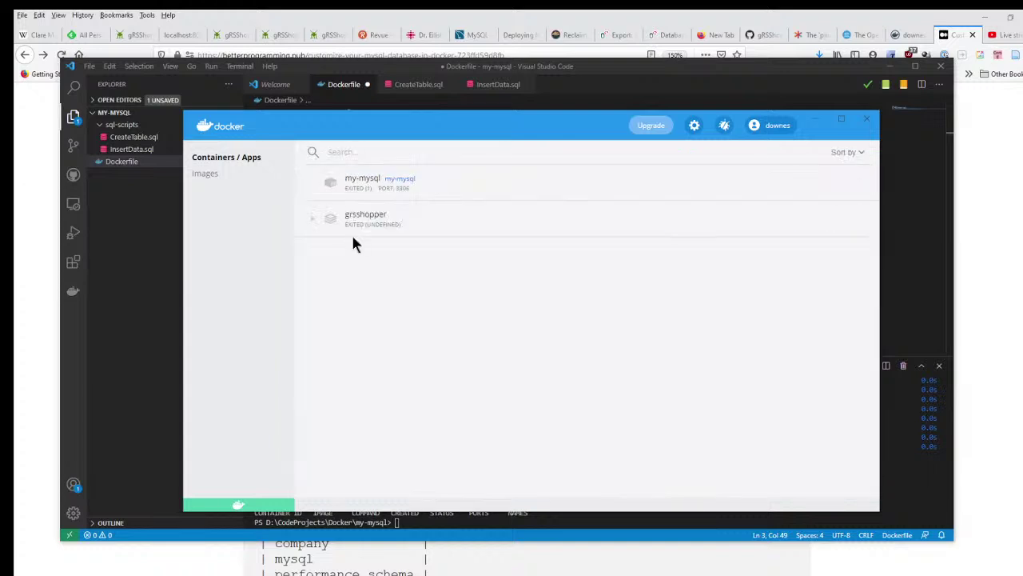
{"action": "mouse_move", "coordinate": [507, 187]}
{"action": "left_click", "coordinate": [436, 192]}
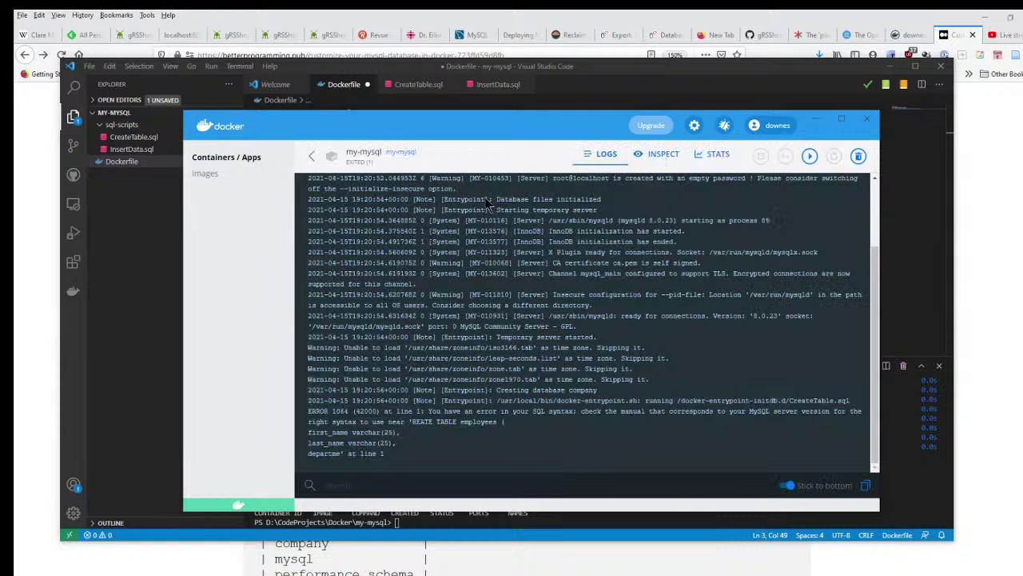
{"action": "left_click", "coordinate": [660, 158]}
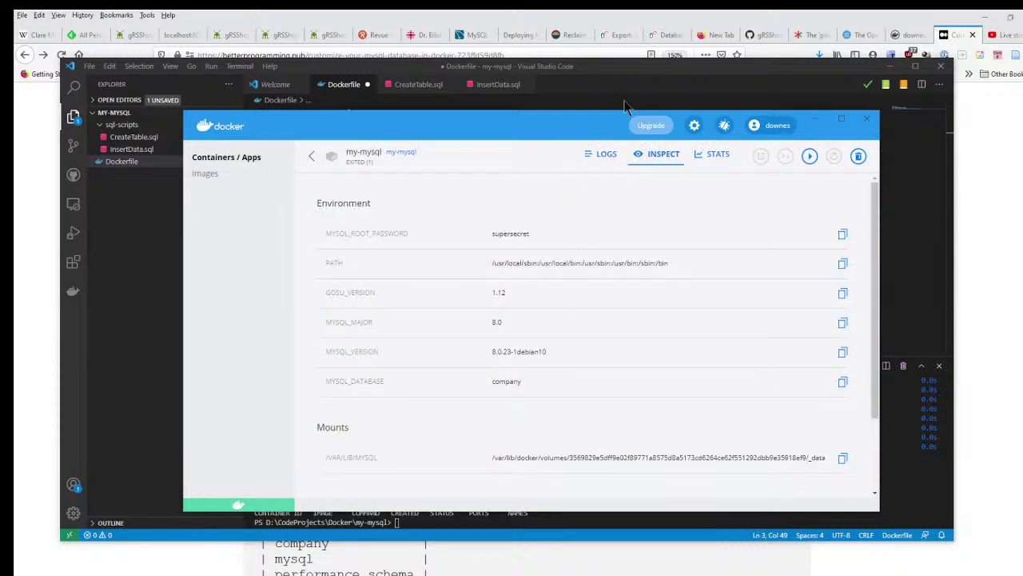
{"action": "left_click", "coordinate": [606, 155]}
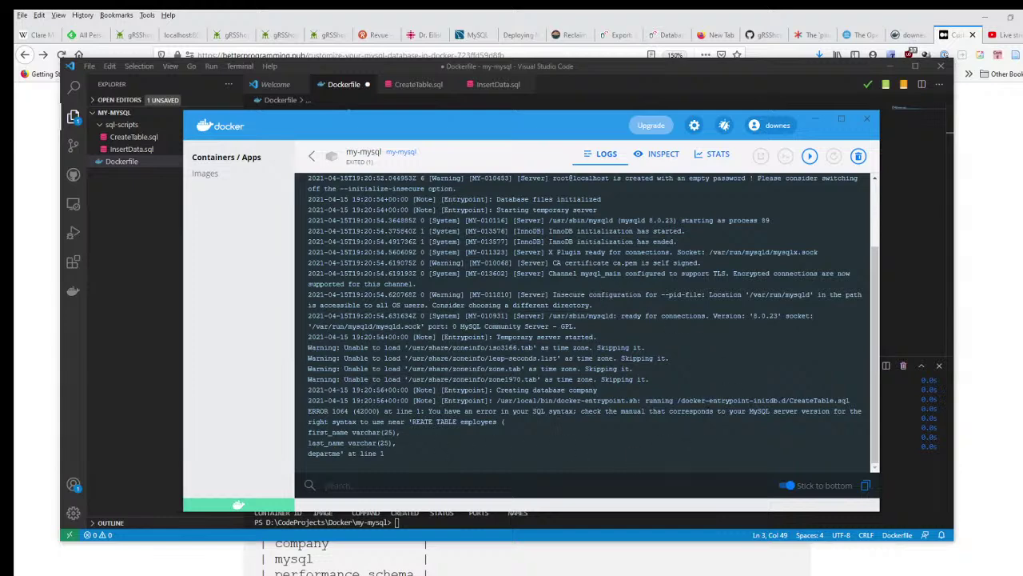
{"action": "left_click", "coordinate": [592, 532]}
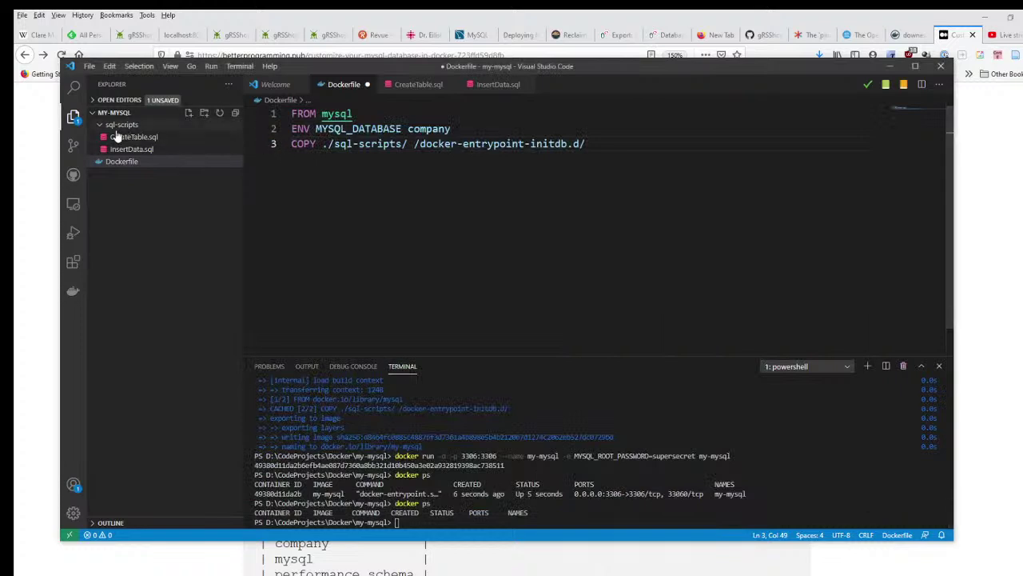
Step: In CreateTable.sql, correct the first keyword to CREATE so the line reads CREATE TABLE employees (, and save the file
{"action": "left_click", "coordinate": [132, 149]}
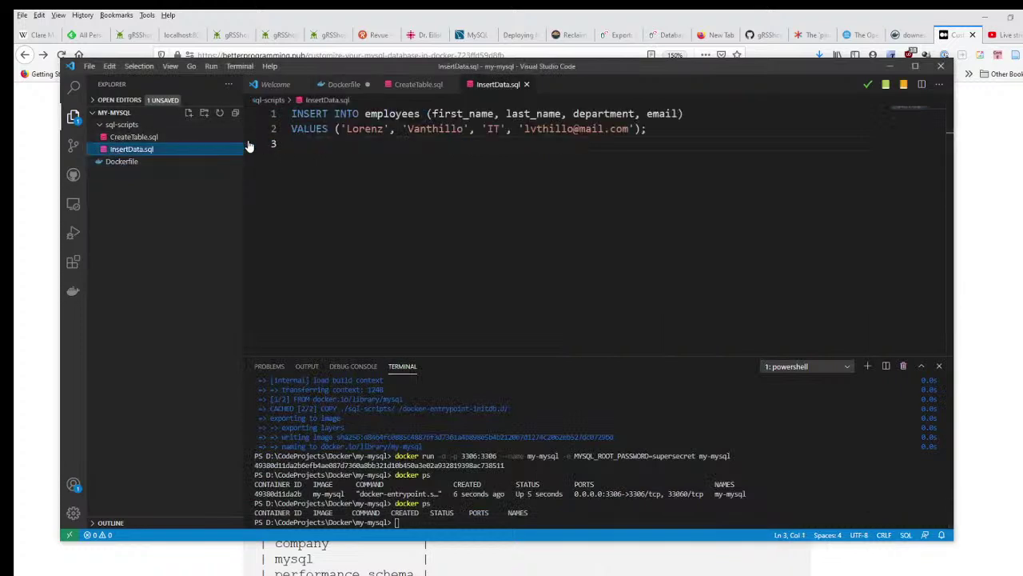
{"action": "left_click", "coordinate": [135, 137]}
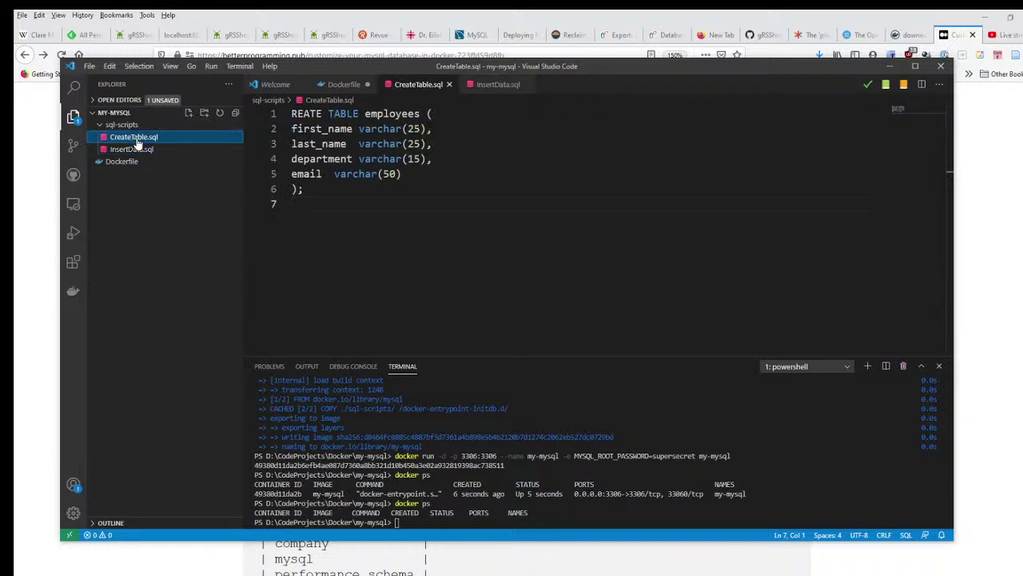
{"action": "left_click", "coordinate": [291, 114]}
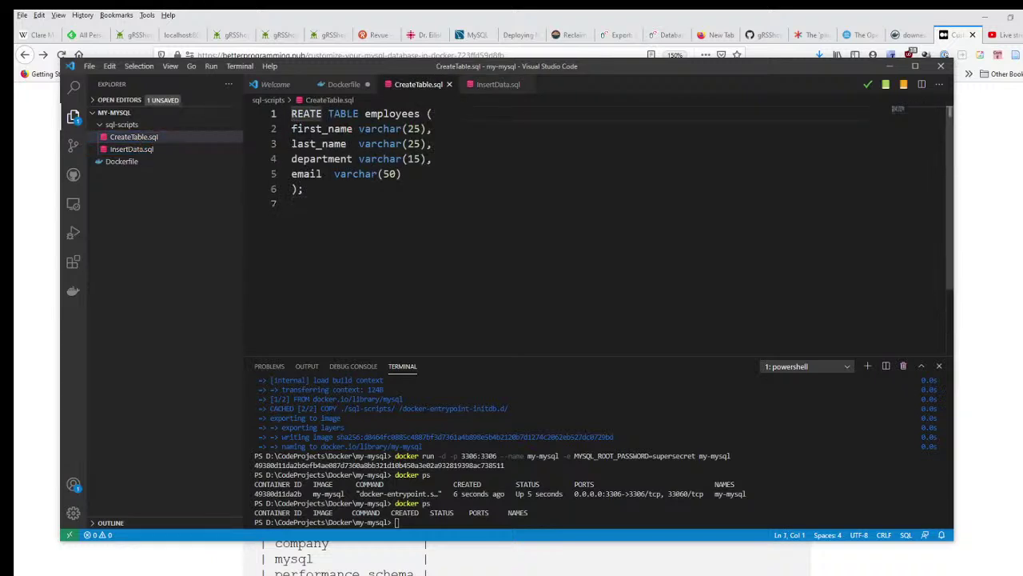
{"action": "type", "text": "C"}
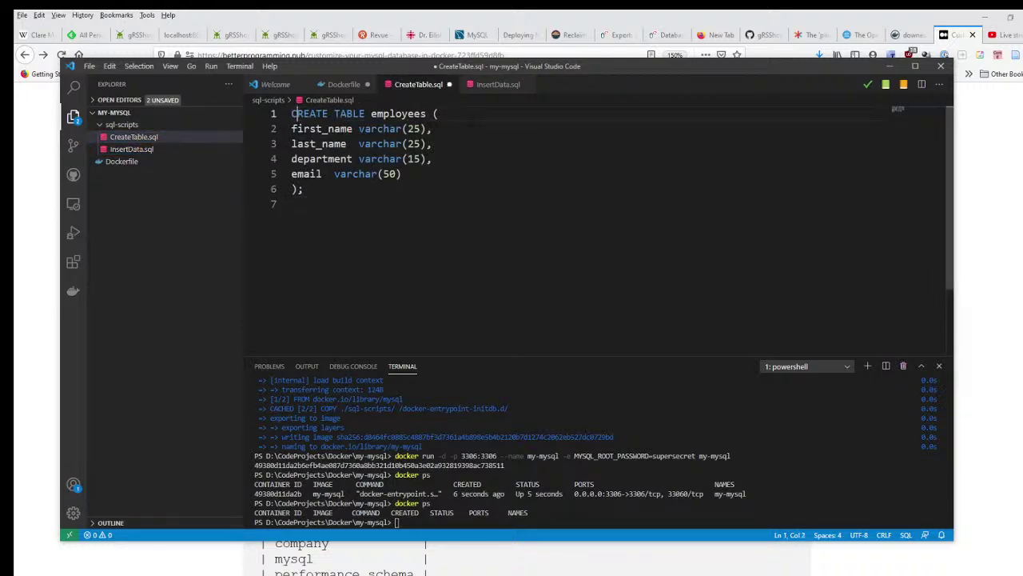
{"action": "key", "text": "Left"}
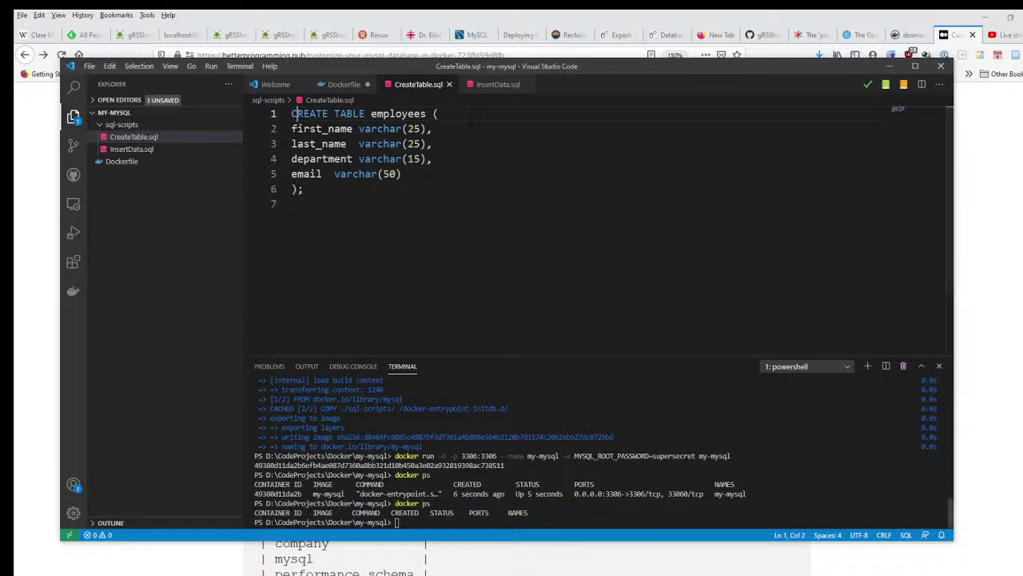
{"action": "key", "text": "ctrl+grave"}
Step: Switch to Docker Desktop and remove the exited my-mysql container with all its data
{"action": "key", "text": "alt+Tab"}
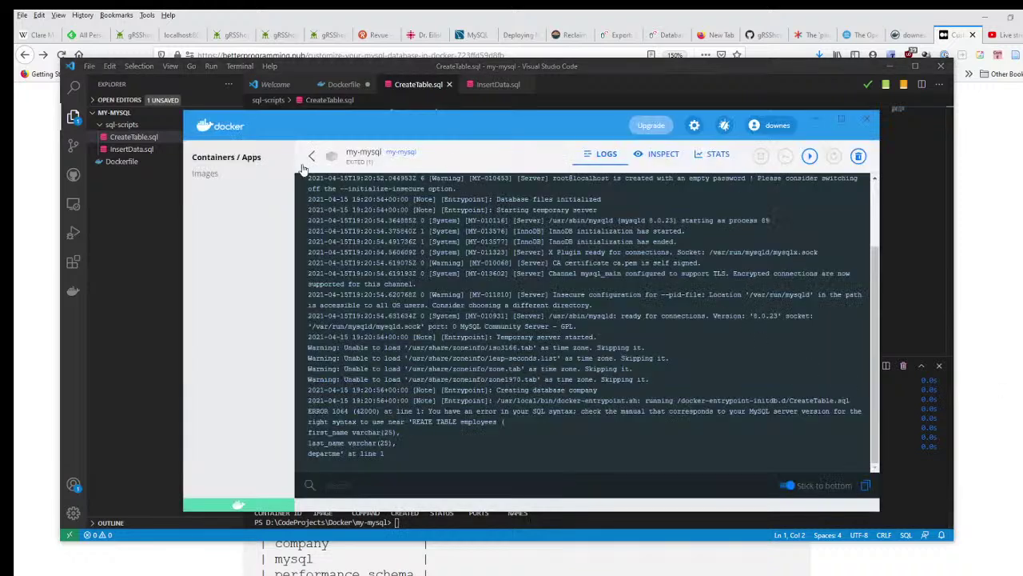
{"action": "left_click", "coordinate": [310, 160]}
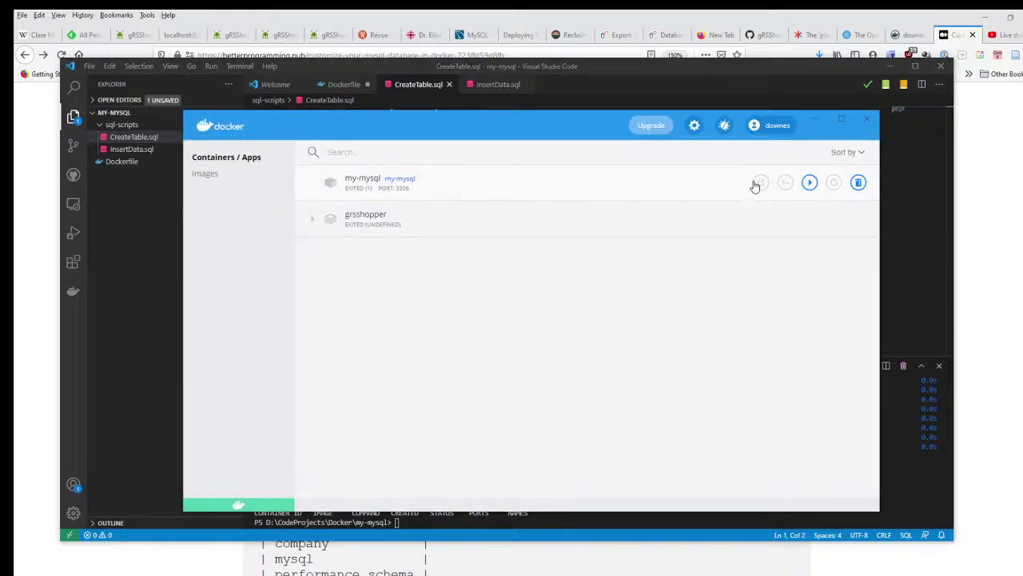
{"action": "left_click", "coordinate": [858, 184]}
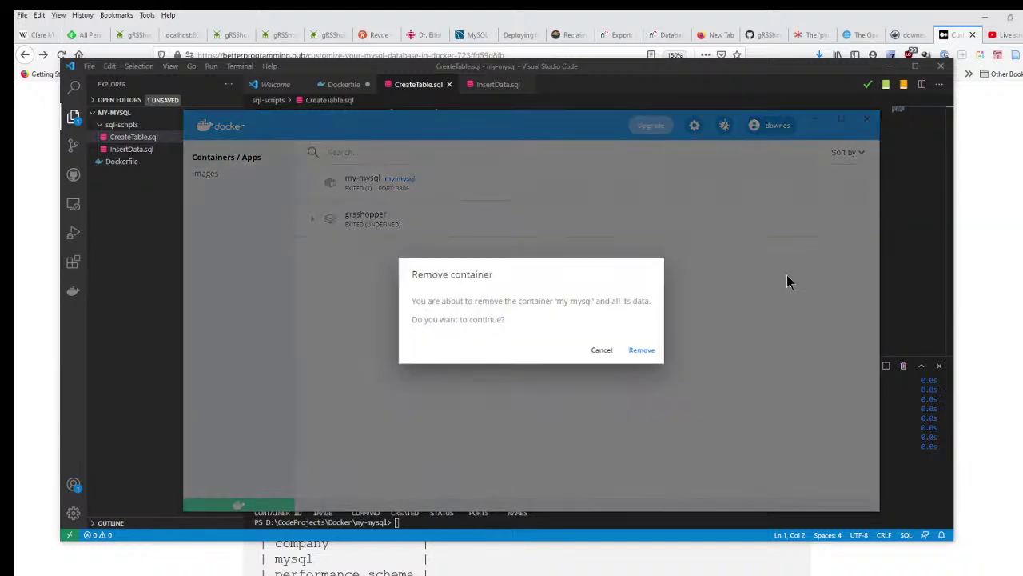
{"action": "left_click", "coordinate": [648, 352]}
Step: Back in the Visual Studio Code terminal, rebuild the my-mysql image with docker build -t my-mysql
{"action": "key", "text": "alt+Tab"}
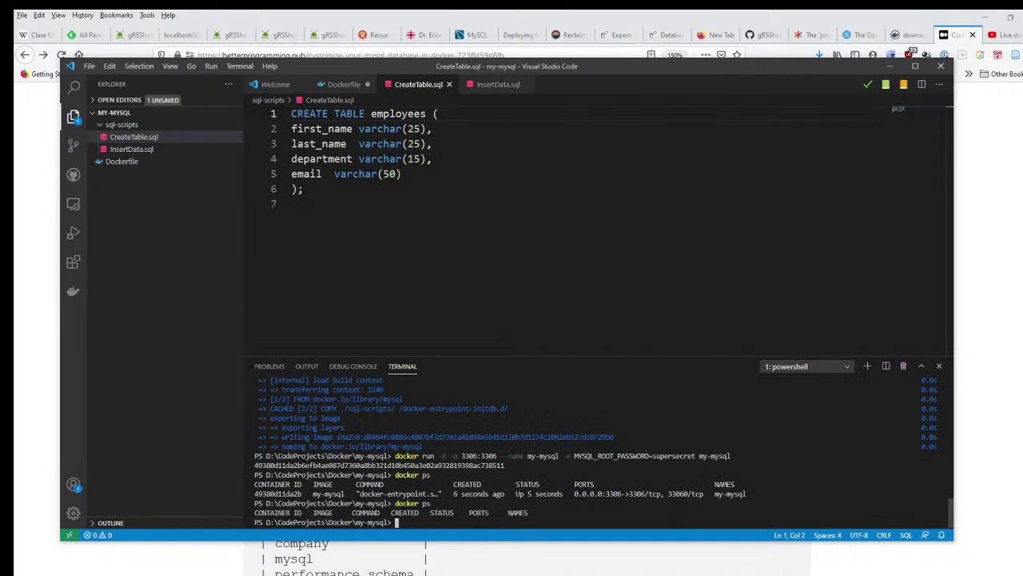
{"action": "key", "text": "Up"}
{"action": "key", "text": "Up"}
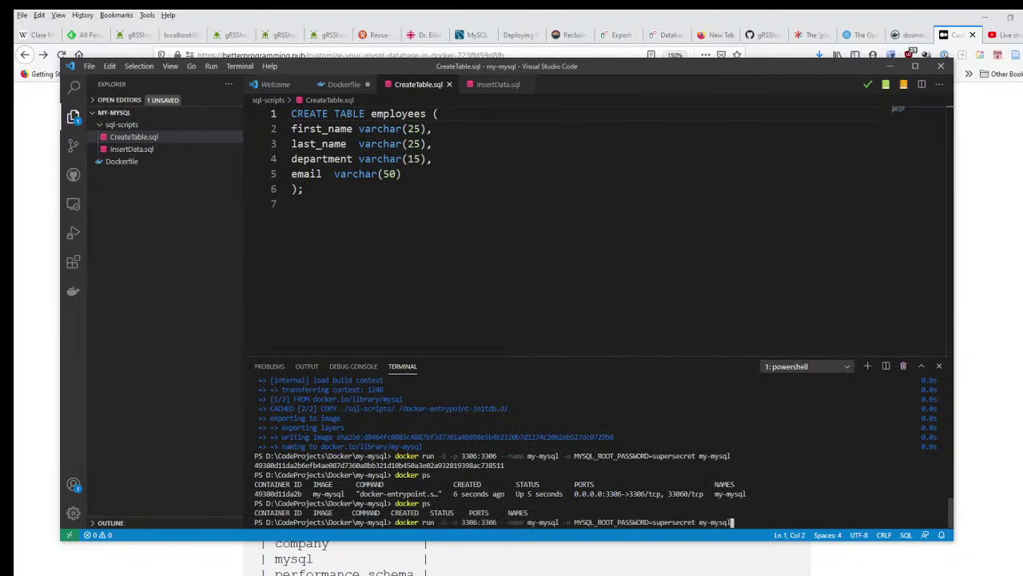
{"action": "key", "text": "Up"}
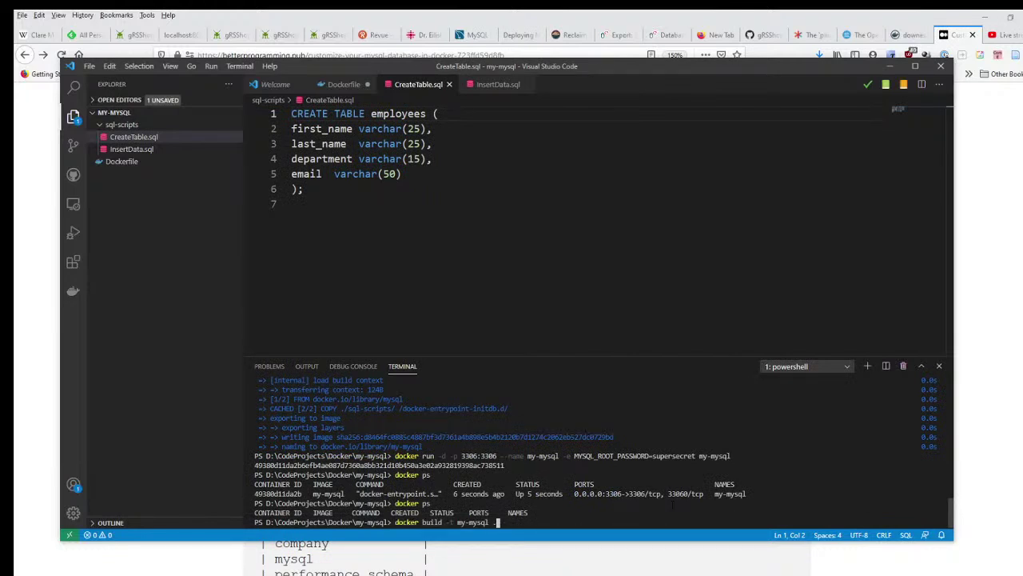
{"action": "key", "text": "Return"}
Step: Run the rebuilt my-mysql image as a detached container named my-mysql on port mapping 3306:3306
{"action": "type", "text": "docker ps"}
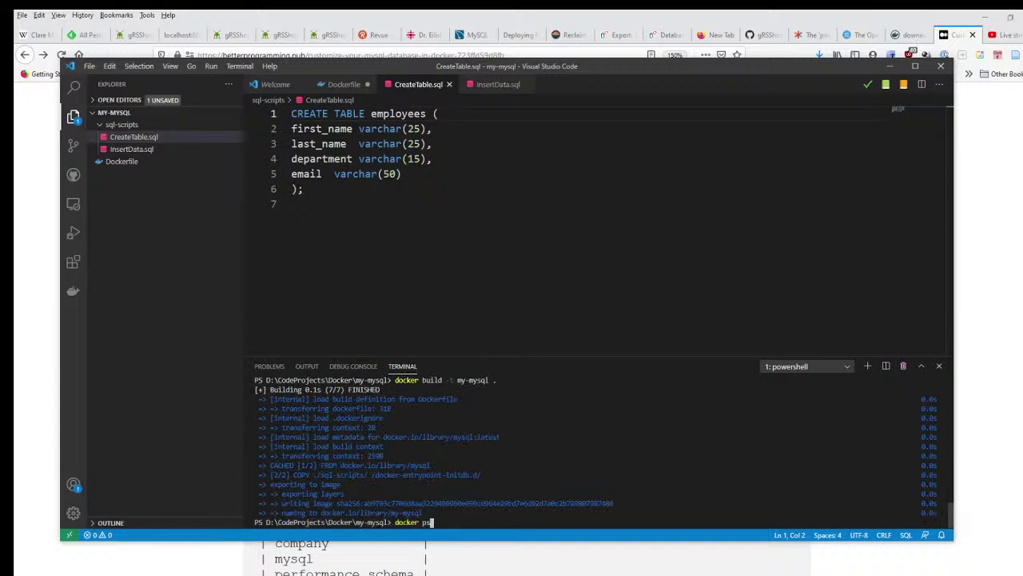
{"action": "key", "text": "Up"}
{"action": "key", "text": "Up"}
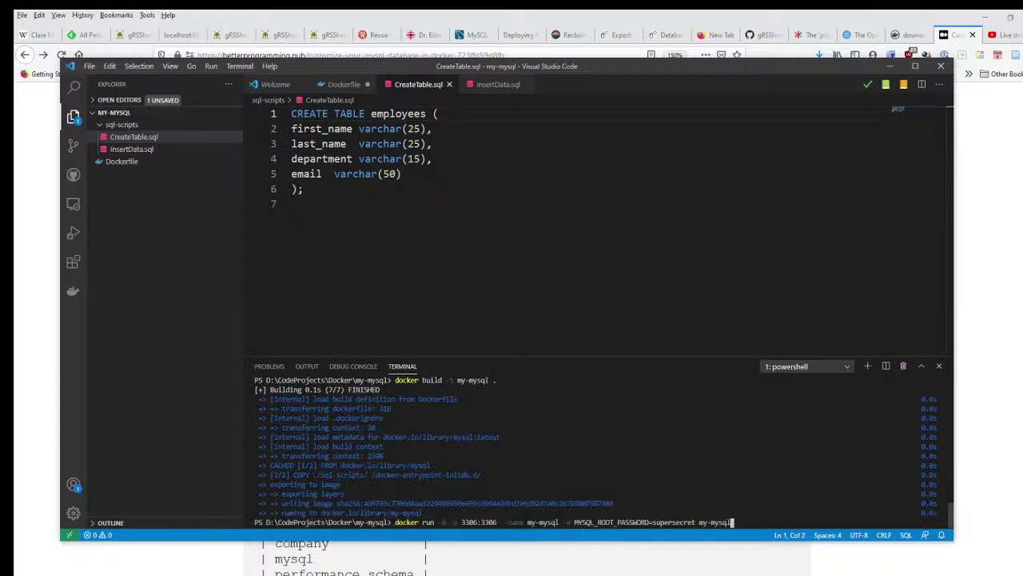
{"action": "key", "text": "Return"}
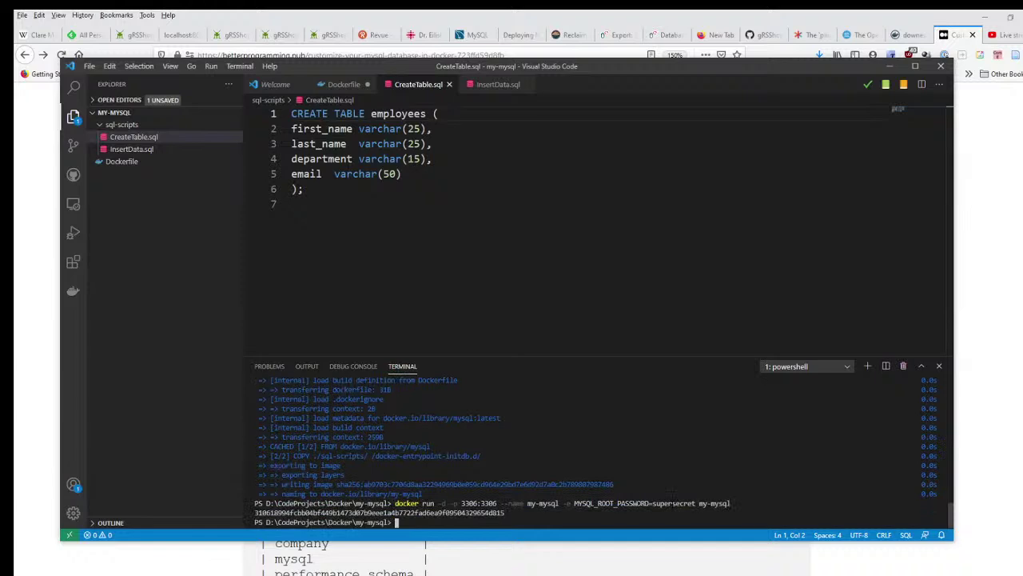
Step: List the running containers with docker ps and open the my-mysql container's logs in Docker Desktop
{"action": "type", "text": "docker ps"}
{"action": "key", "text": "Return"}
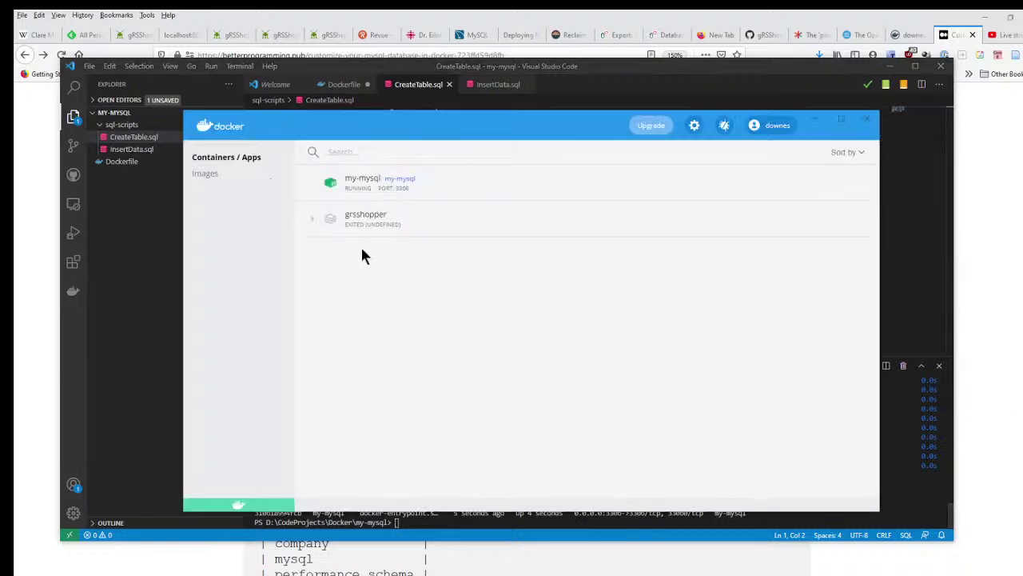
{"action": "mouse_move", "coordinate": [356, 189]}
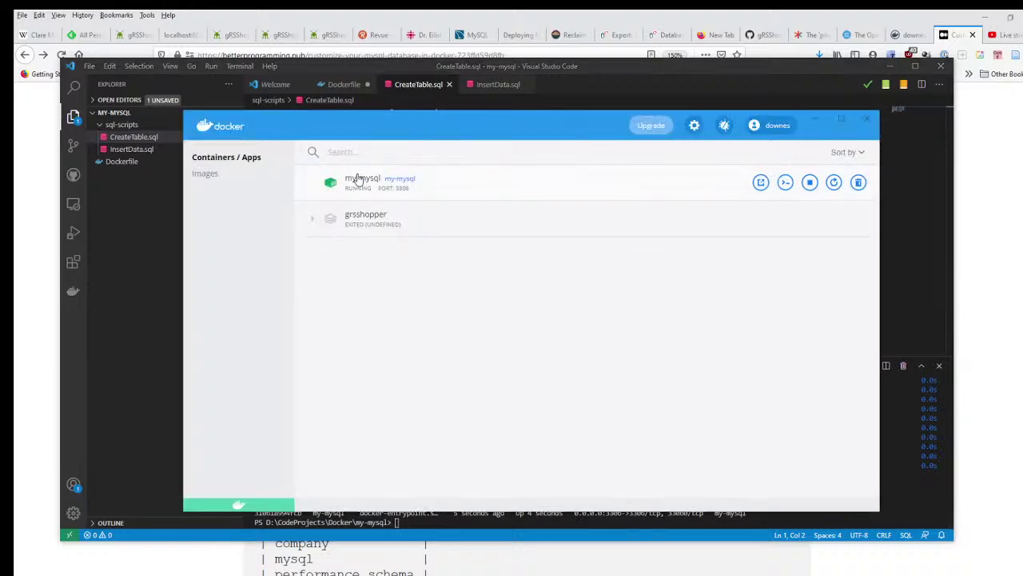
{"action": "left_click", "coordinate": [356, 179]}
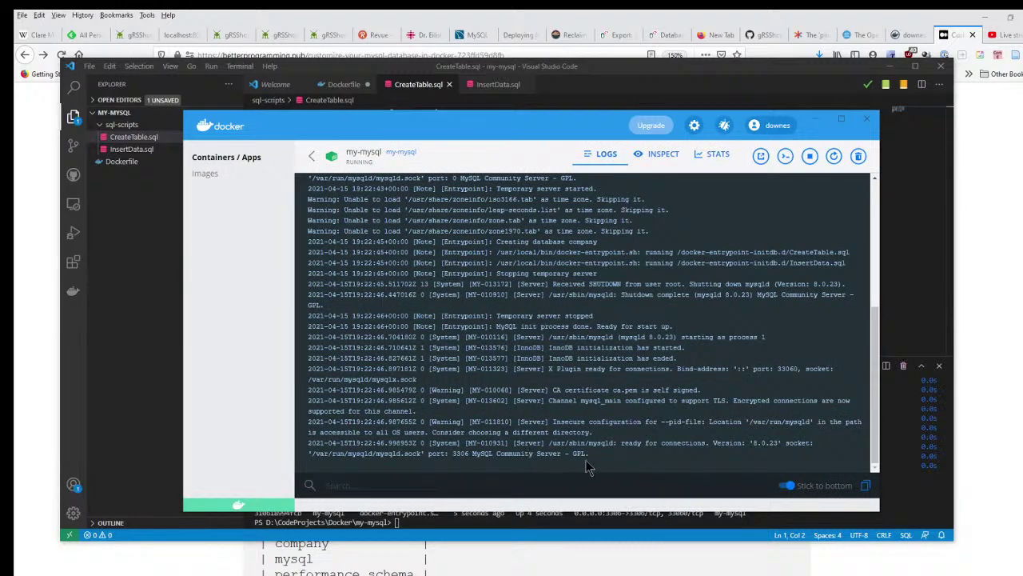
Step: Check the last line of the container logs, then examine each part of the tutorial's docker exec -it my-mysql bash command in the browser
{"action": "left_click_drag", "start_coordinate": [547, 443], "coordinate": [632, 464]}
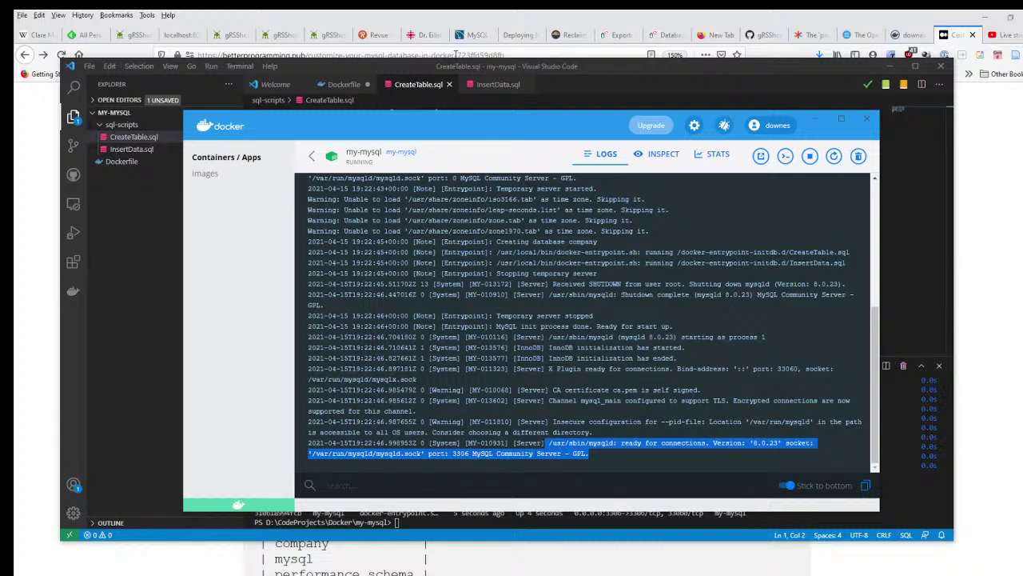
{"action": "left_click", "coordinate": [623, 18]}
{"action": "left_click", "coordinate": [488, 354]}
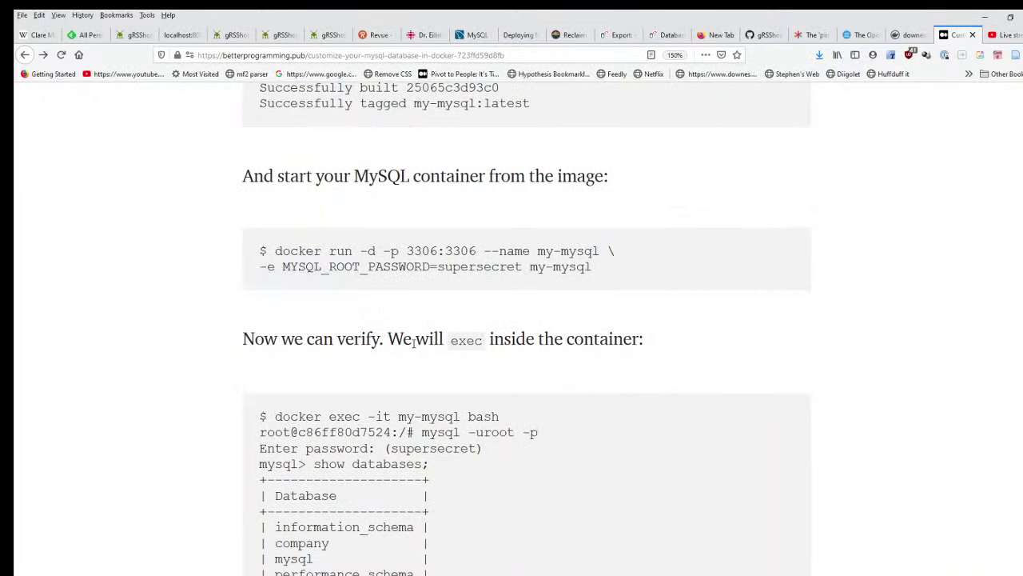
{"action": "scroll", "coordinate": [415, 343], "scroll_direction": "down", "scroll_amount": 3}
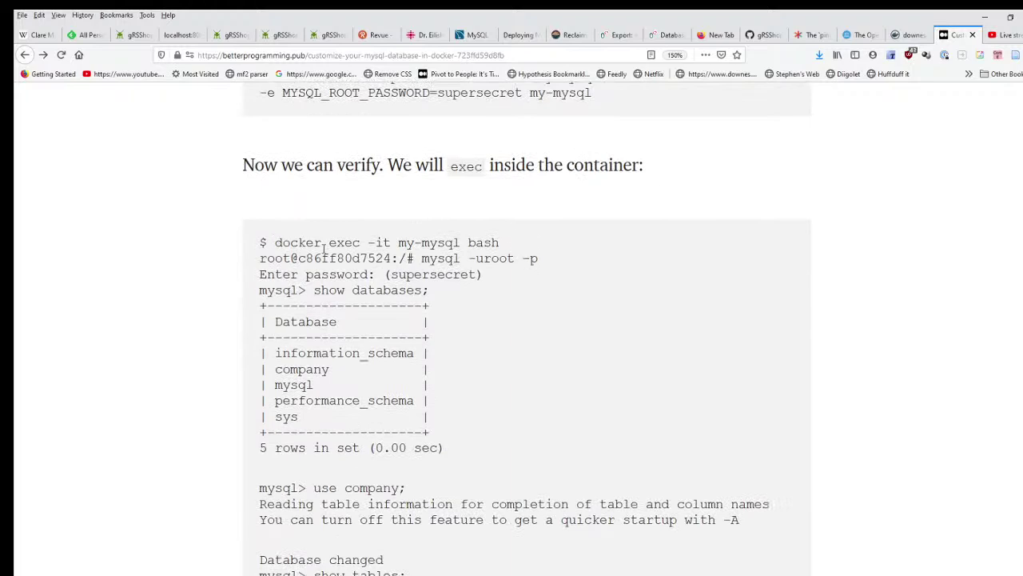
{"action": "left_click_drag", "start_coordinate": [500, 242], "coordinate": [276, 244]}
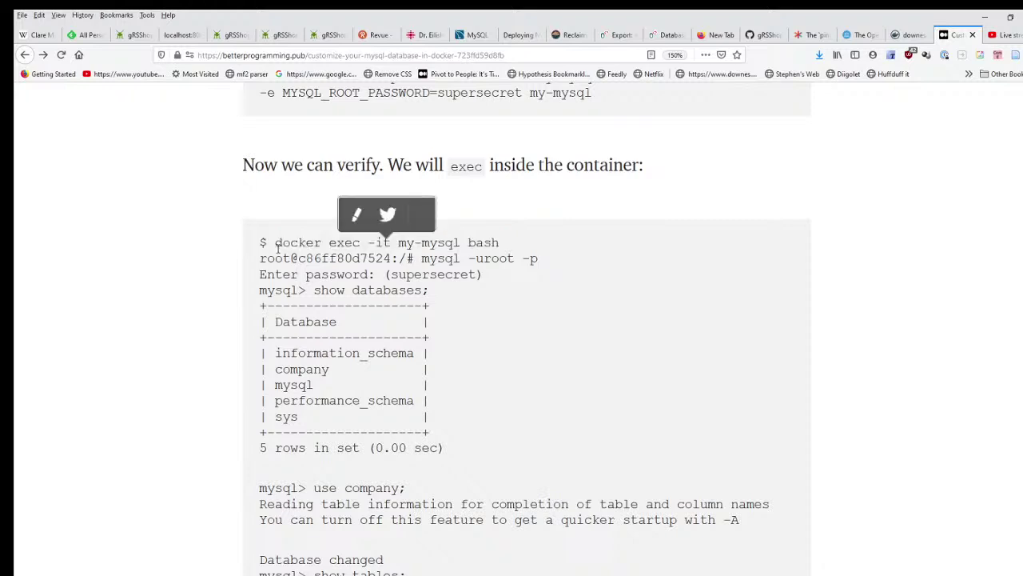
{"action": "left_click_drag", "start_coordinate": [501, 242], "coordinate": [275, 247]}
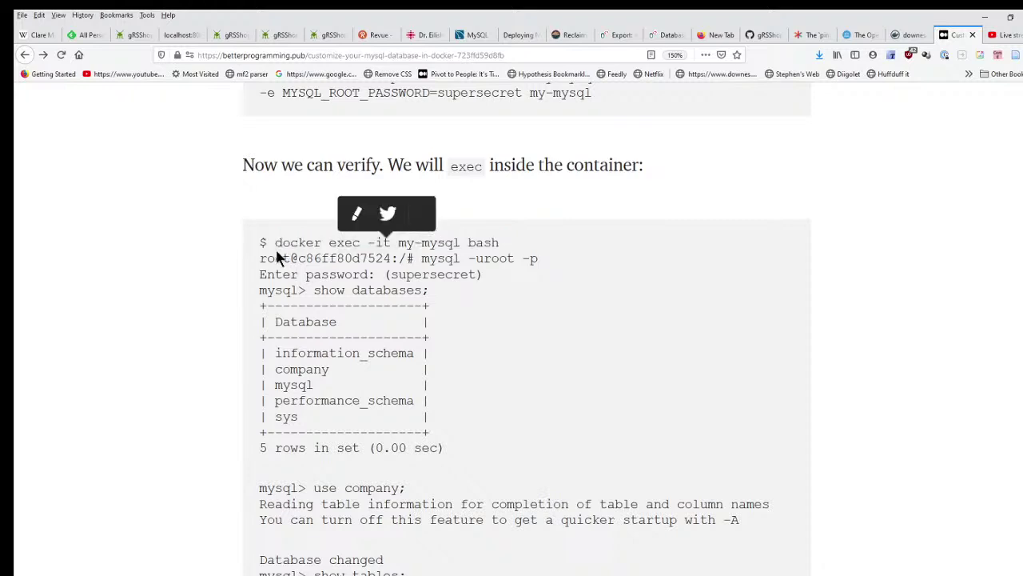
{"action": "left_click_drag", "start_coordinate": [499, 243], "coordinate": [275, 244]}
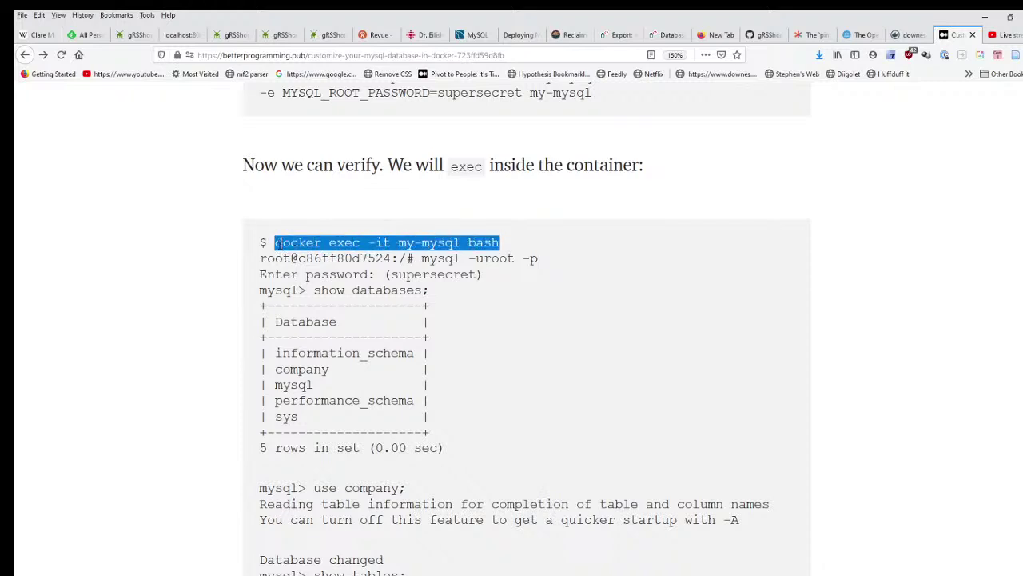
{"action": "left_click", "coordinate": [355, 250]}
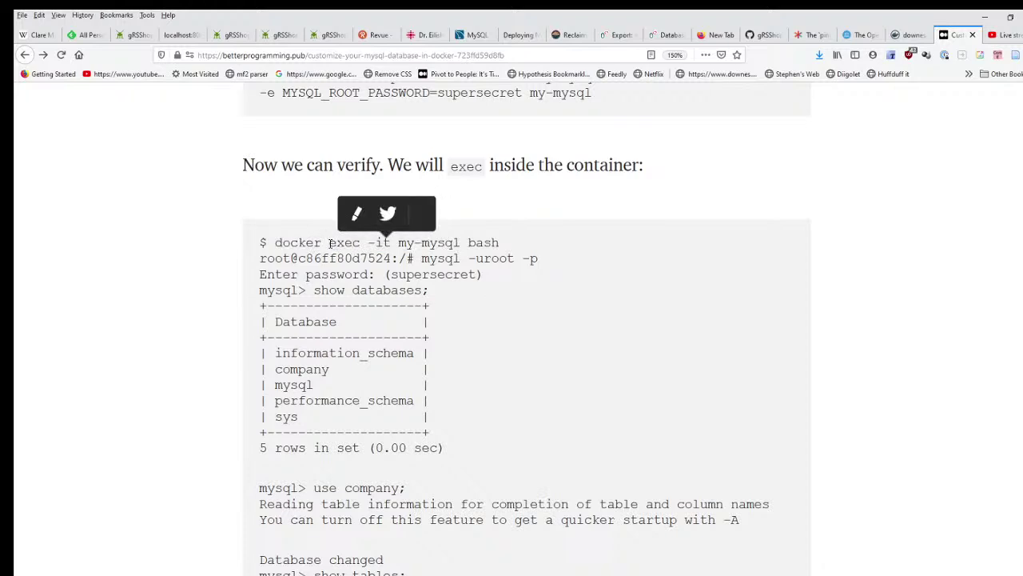
{"action": "left_click_drag", "start_coordinate": [328, 243], "coordinate": [360, 244]}
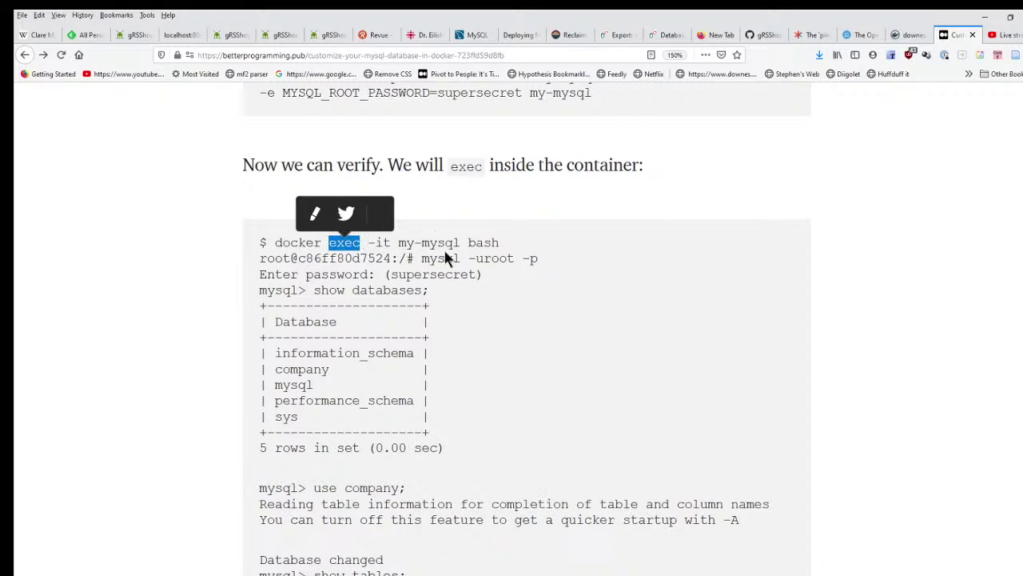
{"action": "left_click_drag", "start_coordinate": [398, 244], "coordinate": [460, 244]}
{"action": "left_click", "coordinate": [376, 247]}
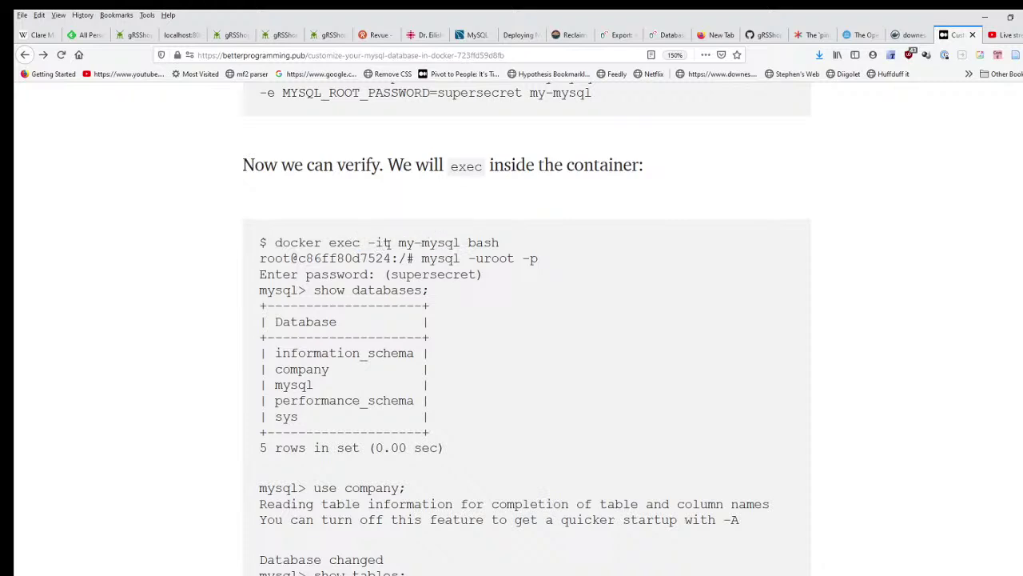
{"action": "left_click_drag", "start_coordinate": [391, 242], "coordinate": [368, 244]}
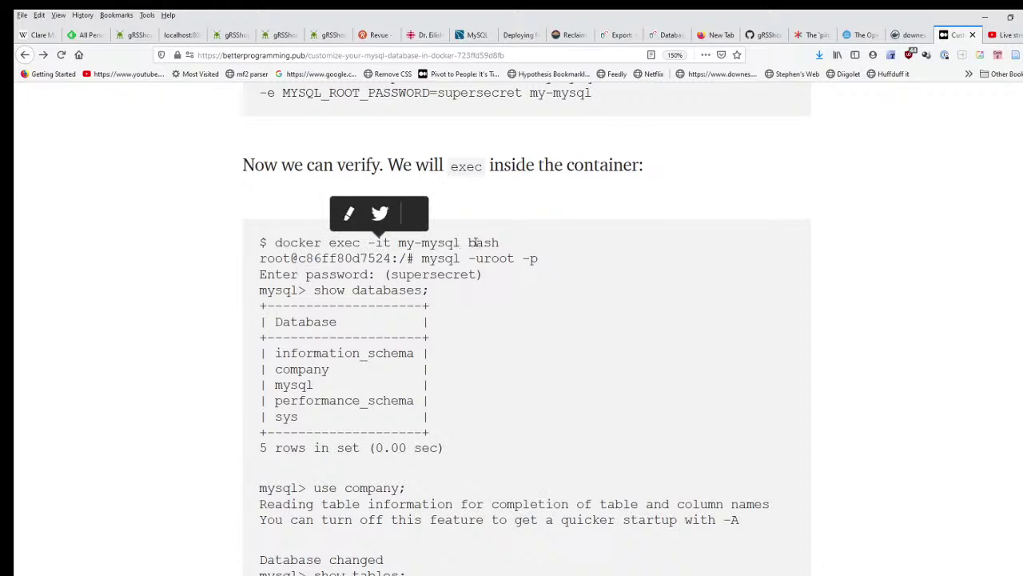
{"action": "left_click_drag", "start_coordinate": [468, 242], "coordinate": [501, 243]}
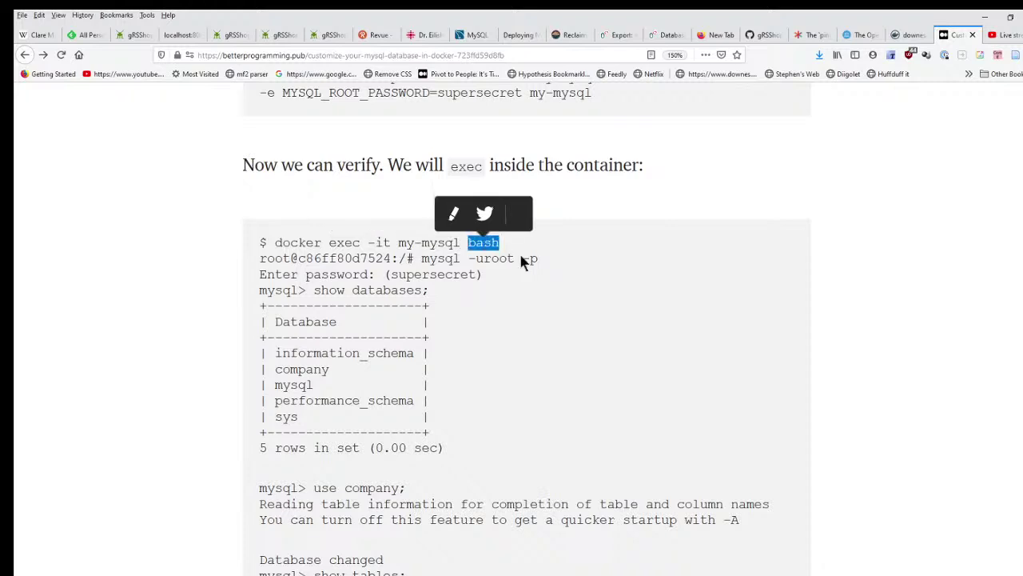
{"action": "left_click", "coordinate": [649, 325]}
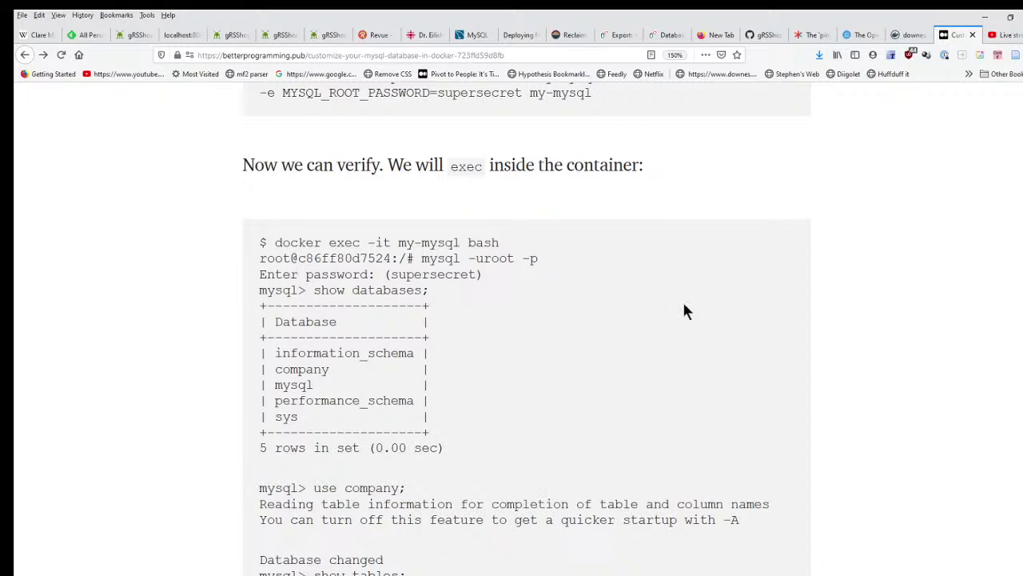
Step: Switch to the Visual Studio Code terminal and open a shell in the container with docker exec -it my-mysql bash
{"action": "mouse_move", "coordinate": [1022, 375]}
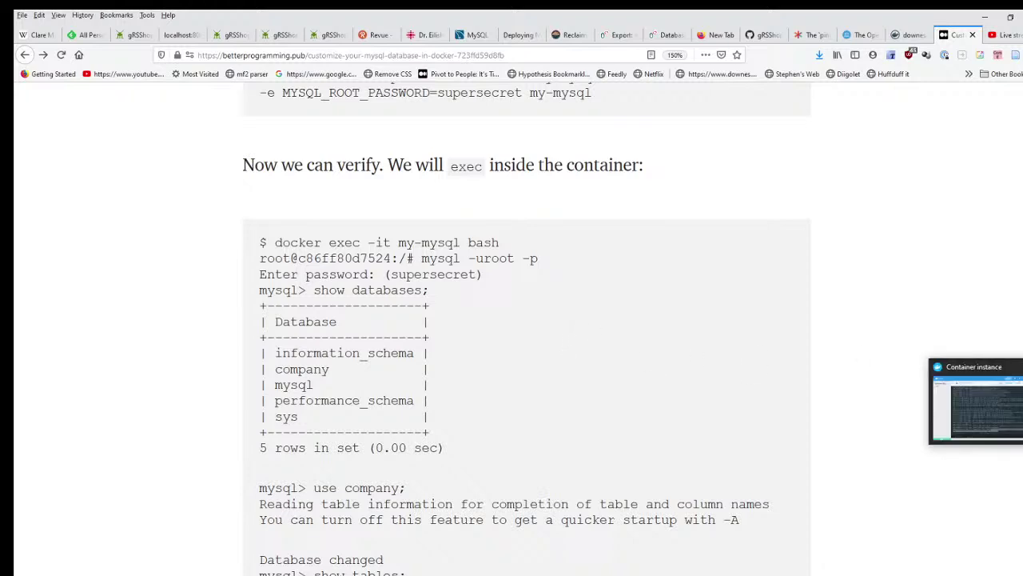
{"action": "left_click", "coordinate": [1022, 400]}
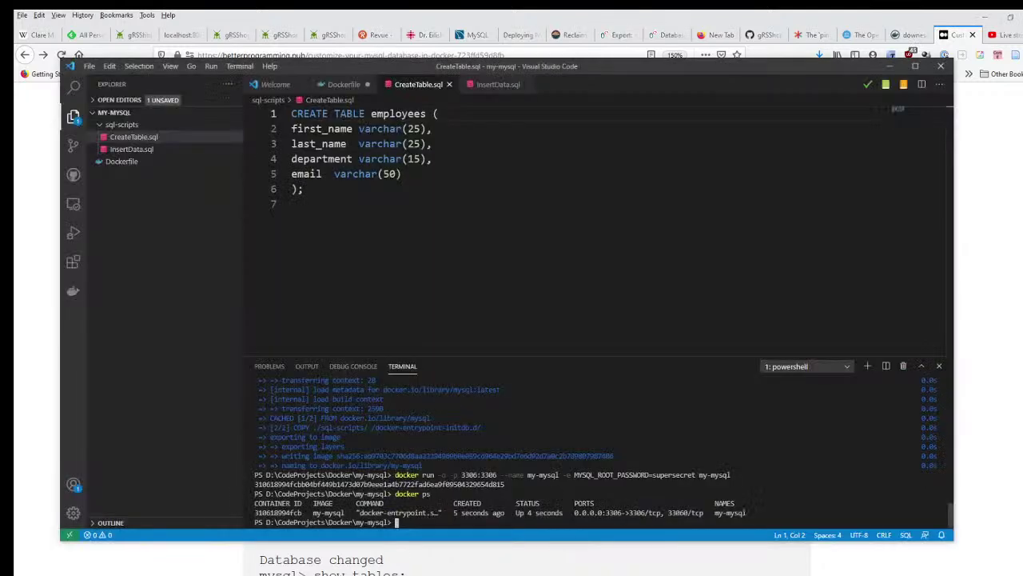
{"action": "type", "text": "docker exec -it my-mysql bash"}
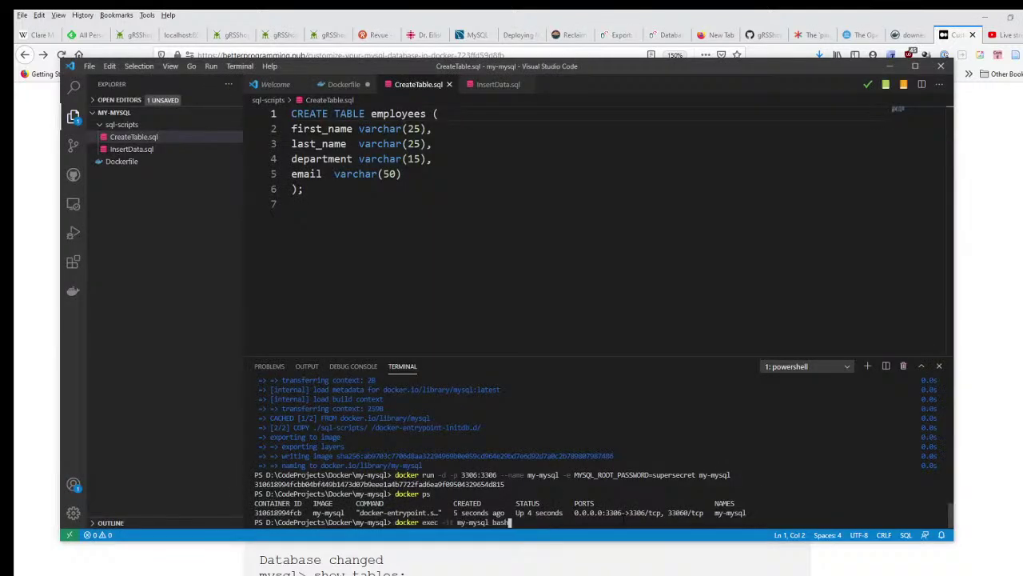
{"action": "key", "text": "Return"}
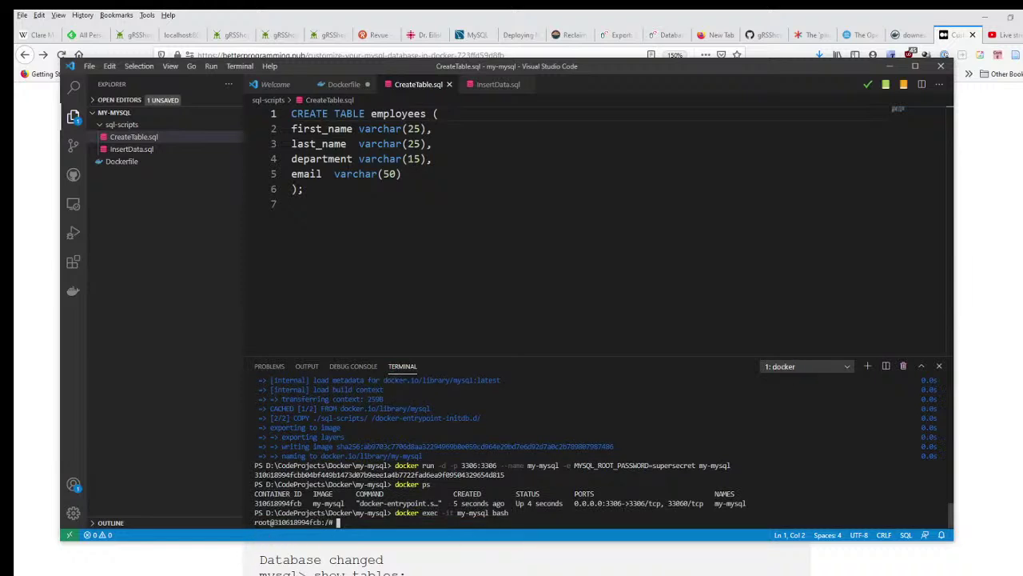
Step: In the container's shell, list the directory contents with ls and print the working directory with pwd
{"action": "left_click_drag", "start_coordinate": [254, 465], "coordinate": [279, 466]}
{"action": "left_click_drag", "start_coordinate": [254, 522], "coordinate": [332, 522]}
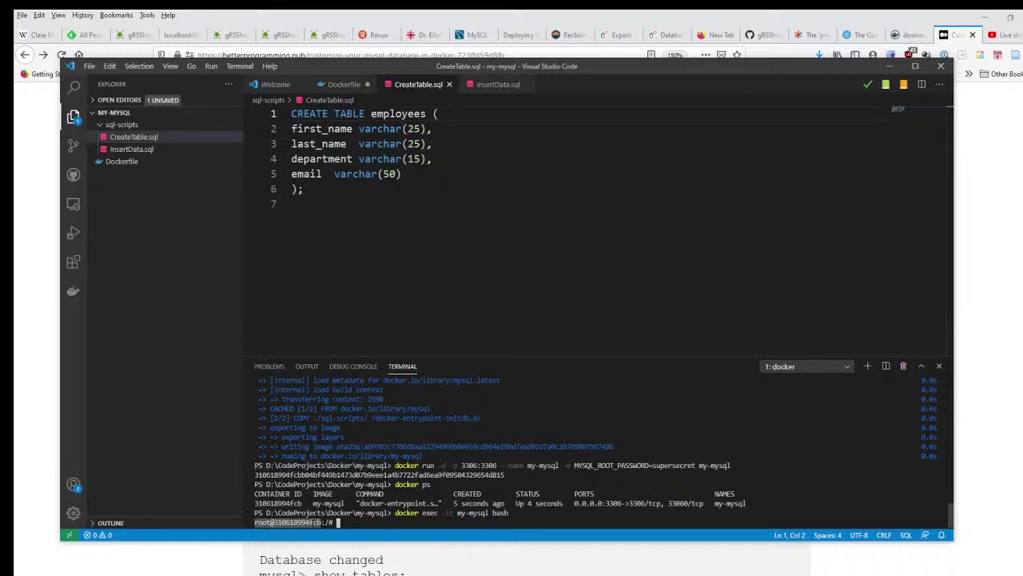
{"action": "key", "text": "ctrl+c"}
{"action": "type", "text": "ls"}
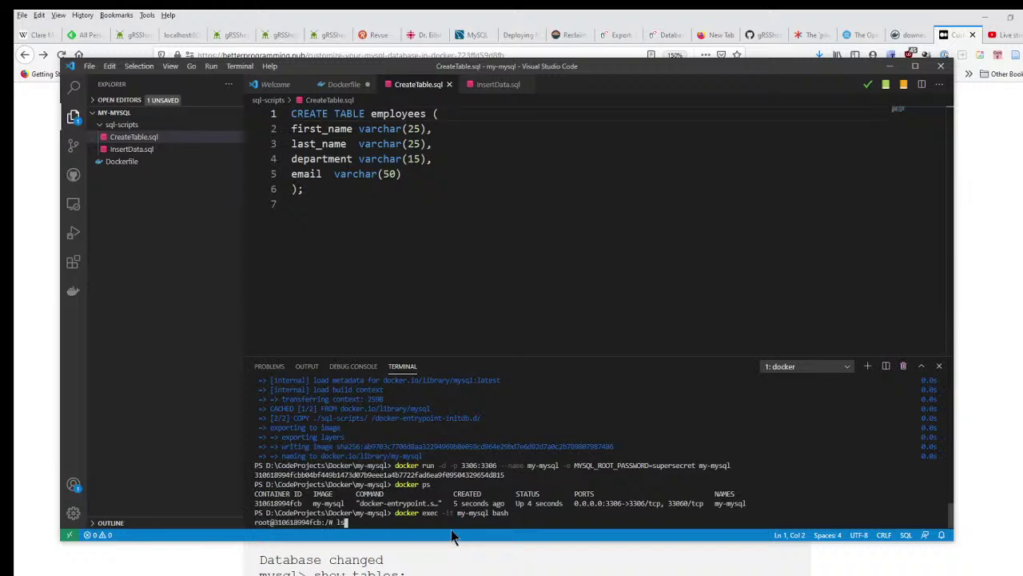
{"action": "key", "text": "Return"}
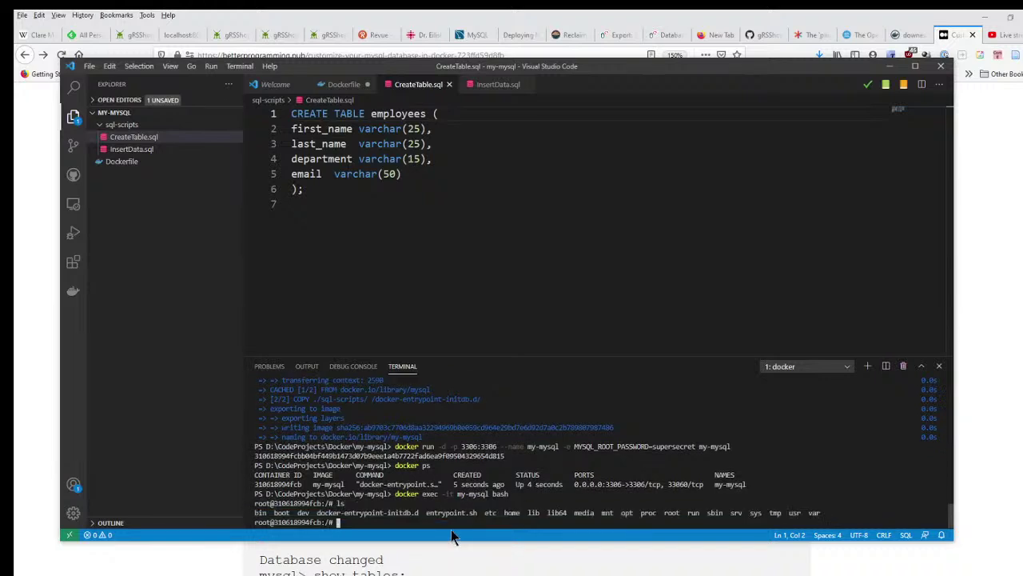
{"action": "type", "text": "pwd"}
{"action": "key", "text": "Return"}
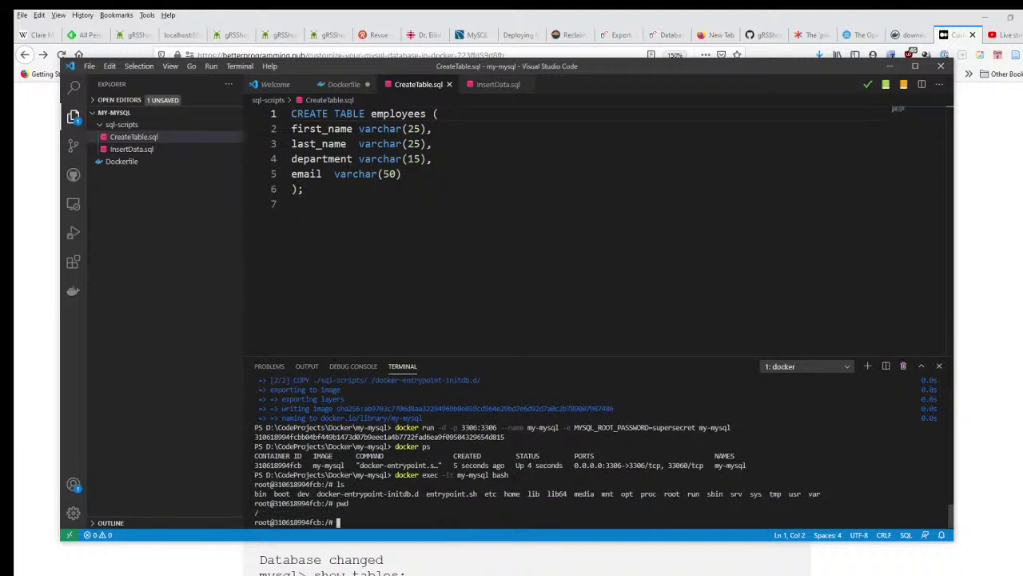
Step: Switch to the browser tutorial and examine the mysql -uroot -p login command and its user option
{"action": "left_click", "coordinate": [996, 400]}
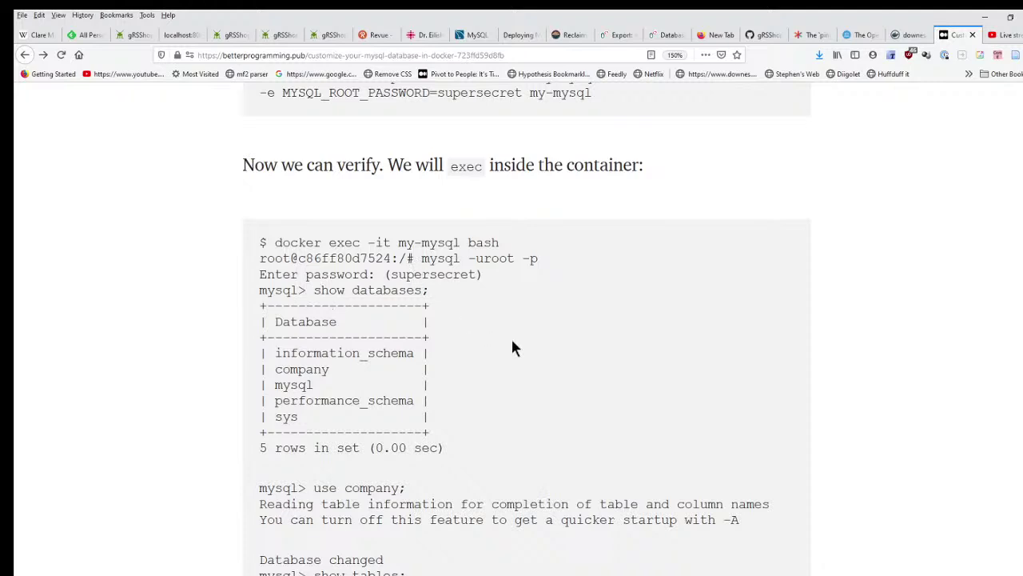
{"action": "left_click_drag", "start_coordinate": [438, 92], "coordinate": [520, 94]}
{"action": "left_click", "coordinate": [478, 320]}
{"action": "left_click_drag", "start_coordinate": [422, 258], "coordinate": [540, 259]}
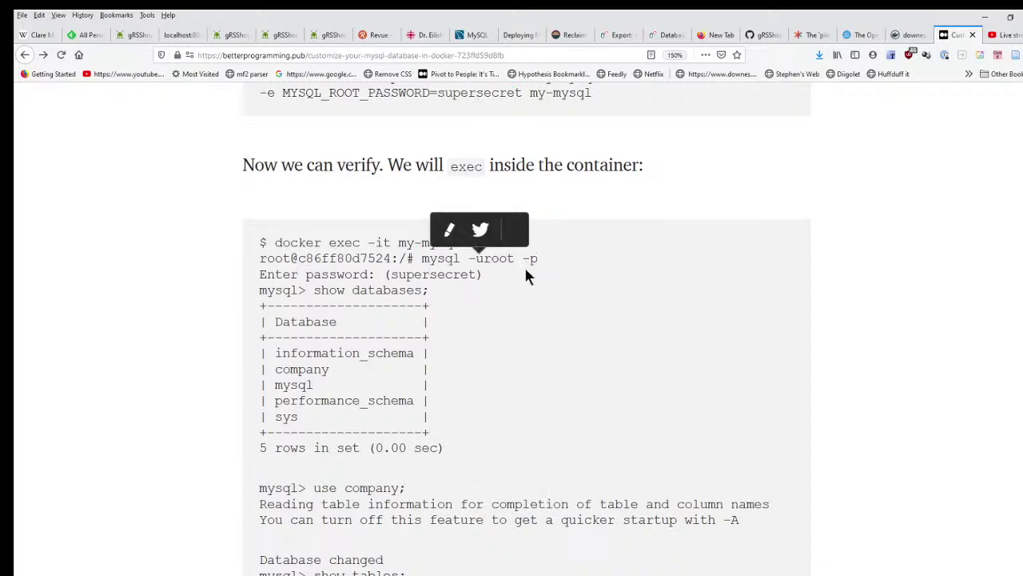
{"action": "left_click", "coordinate": [467, 260]}
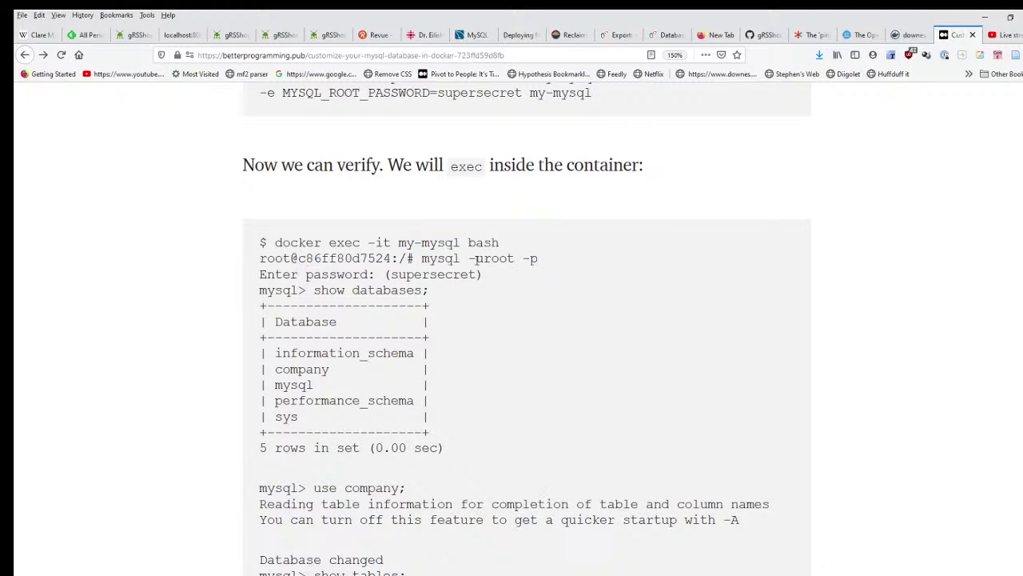
{"action": "left_click_drag", "start_coordinate": [468, 259], "coordinate": [485, 259]}
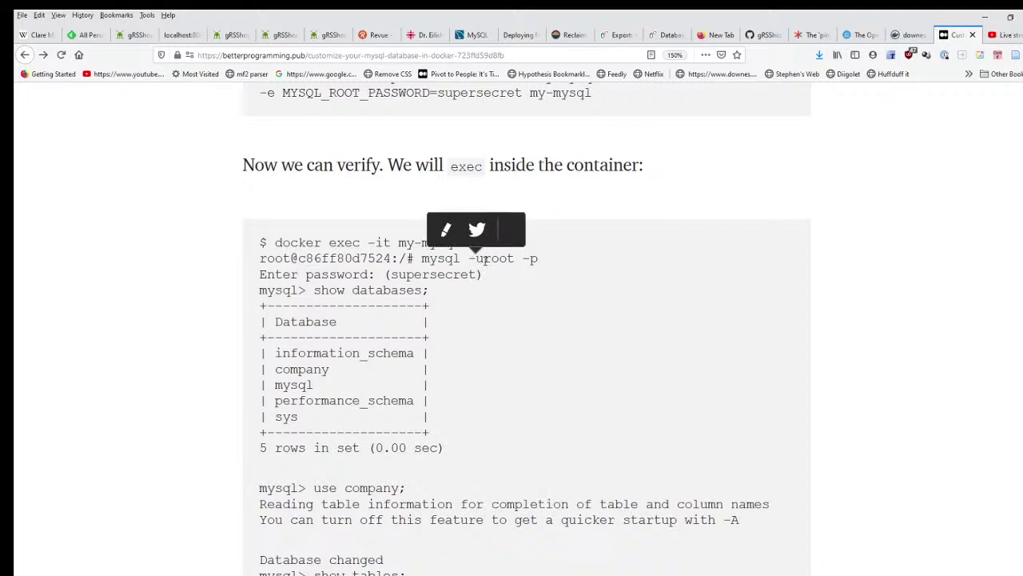
{"action": "double_click", "coordinate": [484, 264]}
{"action": "left_click", "coordinate": [530, 343]}
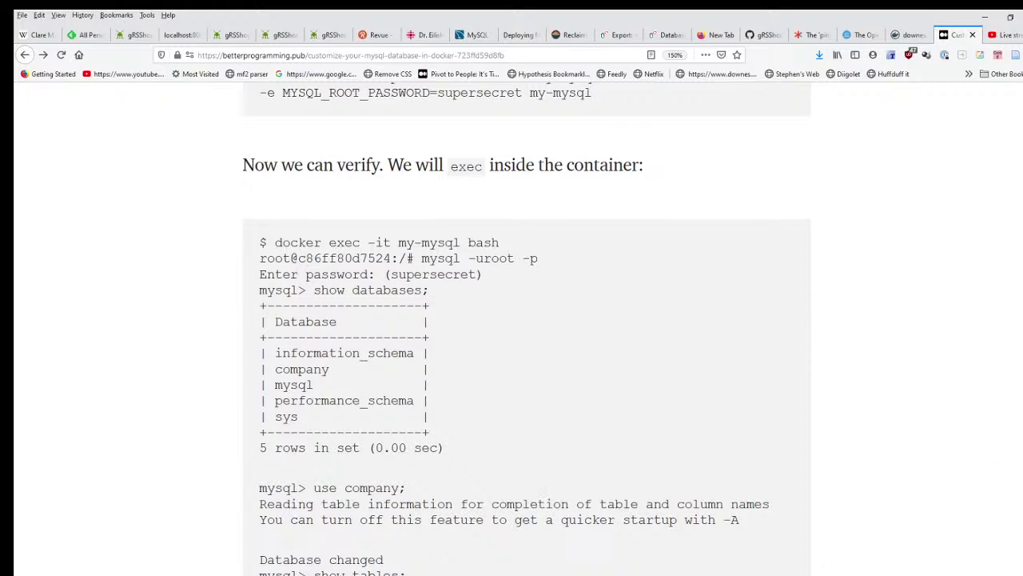
Step: Back in the Visual Studio Code terminal, log in to MySQL with mysql -uroot -p and enter the root password
{"action": "left_click", "coordinate": [975, 376]}
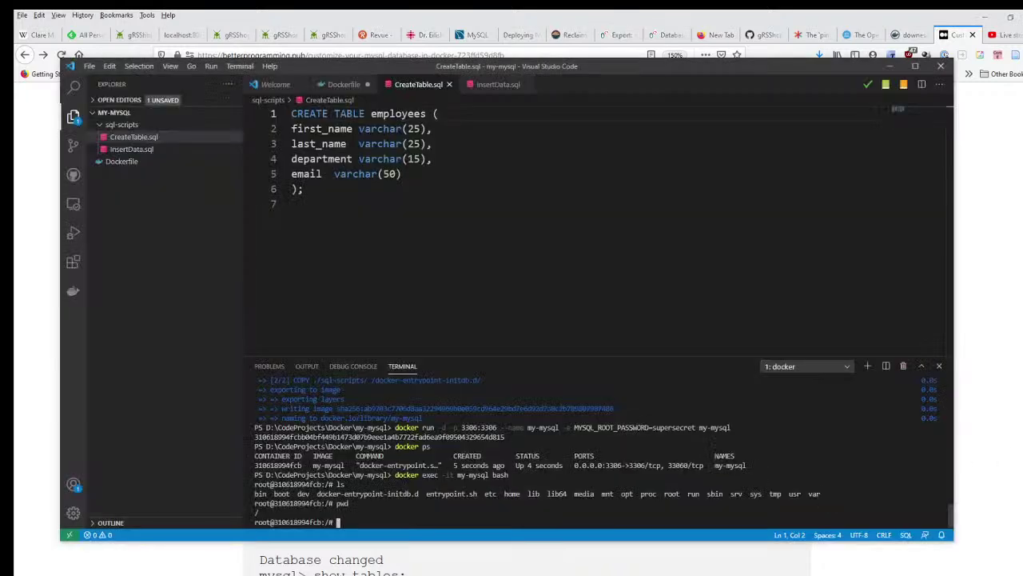
{"action": "type", "text": "mysql -uroot -p"}
{"action": "key", "text": "Return"}
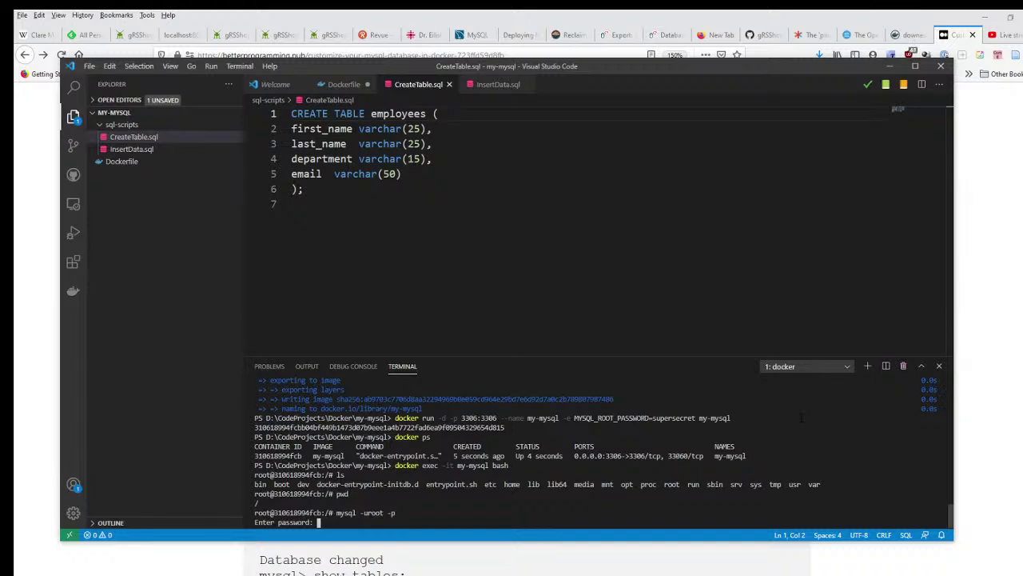
{"action": "key", "text": "Return"}
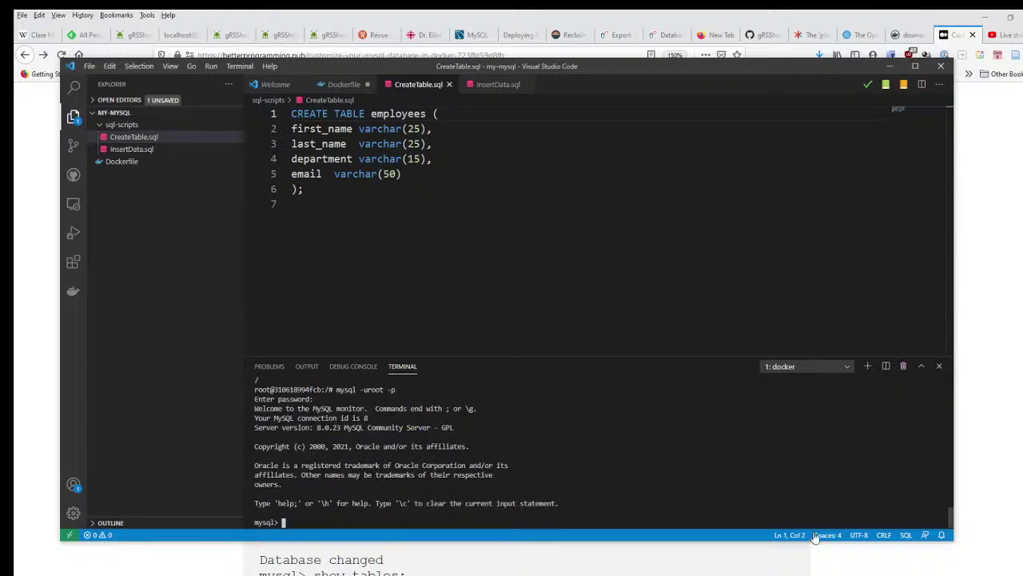
Step: Consult the browser tutorial, then list the server's databases in the Visual Studio Code terminal with show databases;
{"action": "left_click", "coordinate": [1007, 485]}
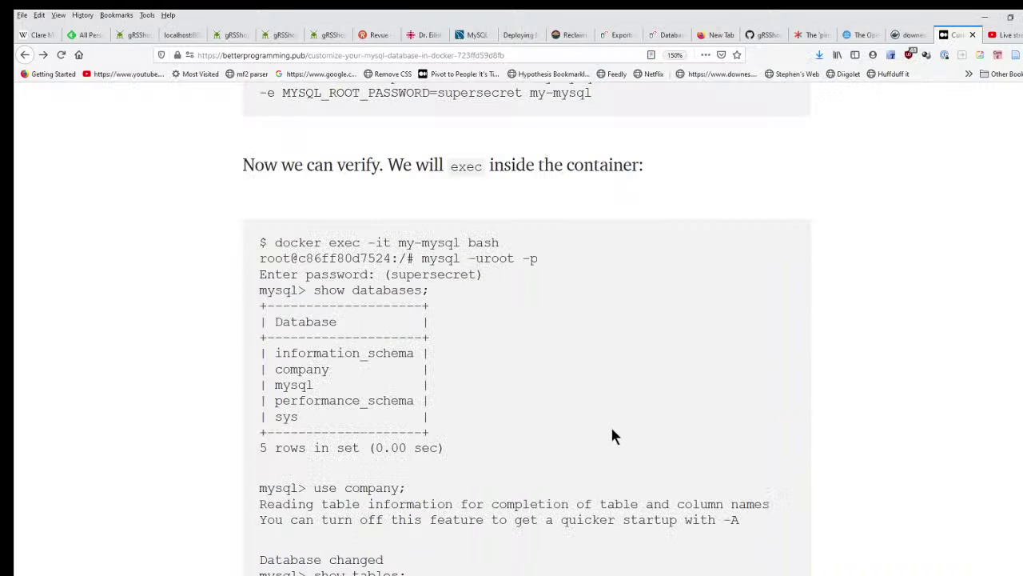
{"action": "scroll", "coordinate": [557, 452], "scroll_direction": "down", "scroll_amount": 2}
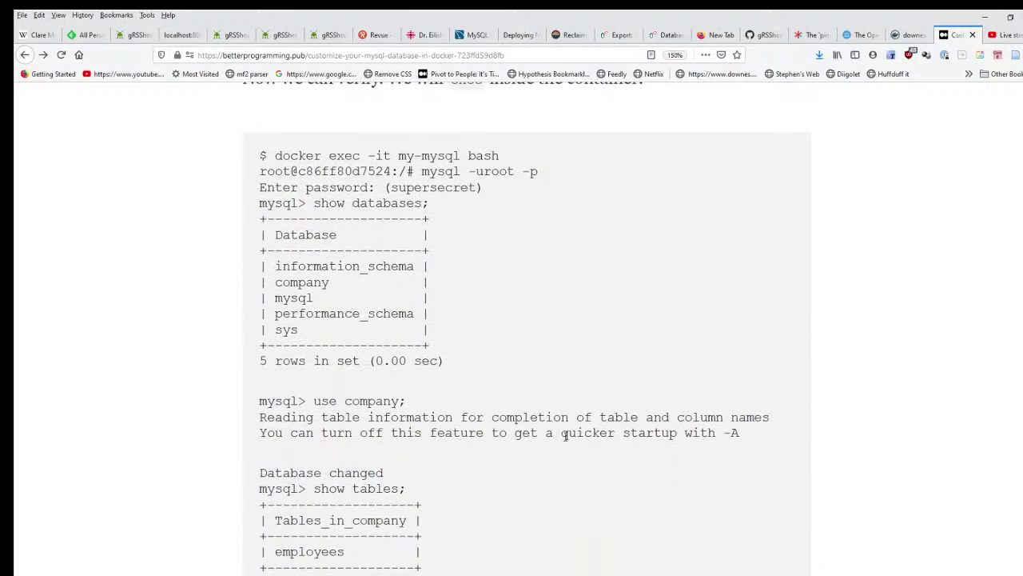
{"action": "key", "text": "alt+Tab"}
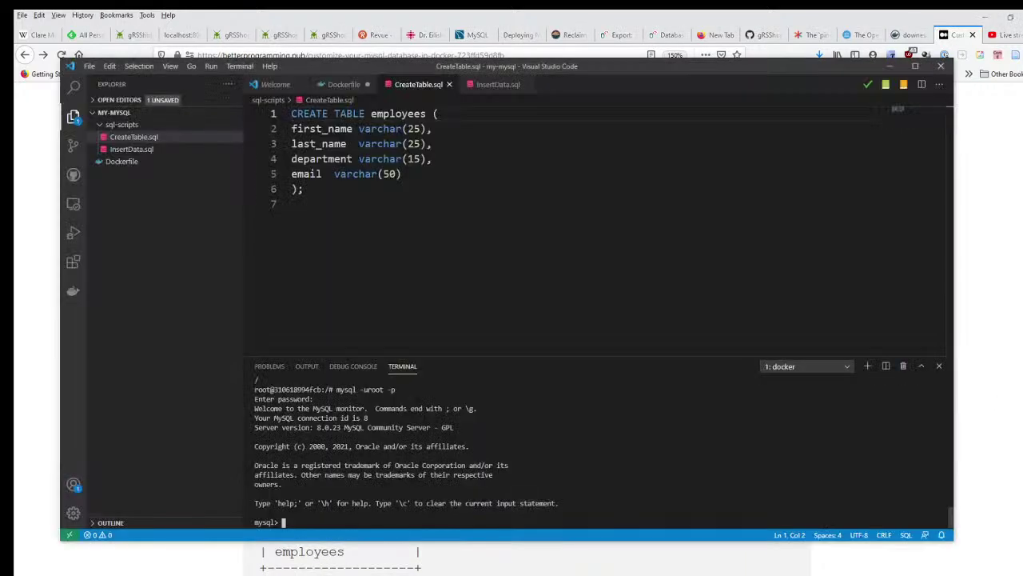
{"action": "type", "text": "show databases"}
{"action": "key", "text": "Return"}
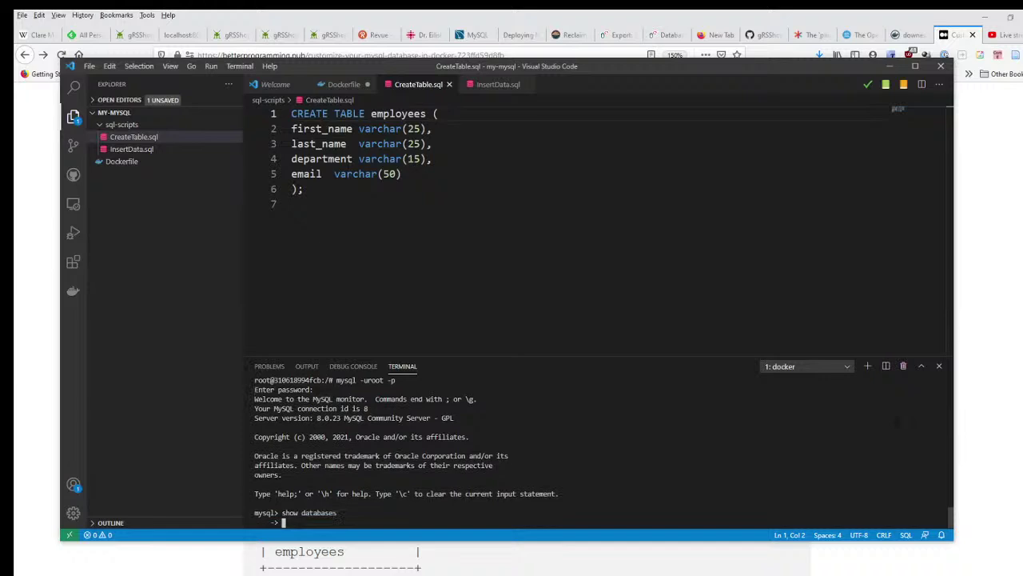
{"action": "type", "text": ";"}
{"action": "key", "text": "Return"}
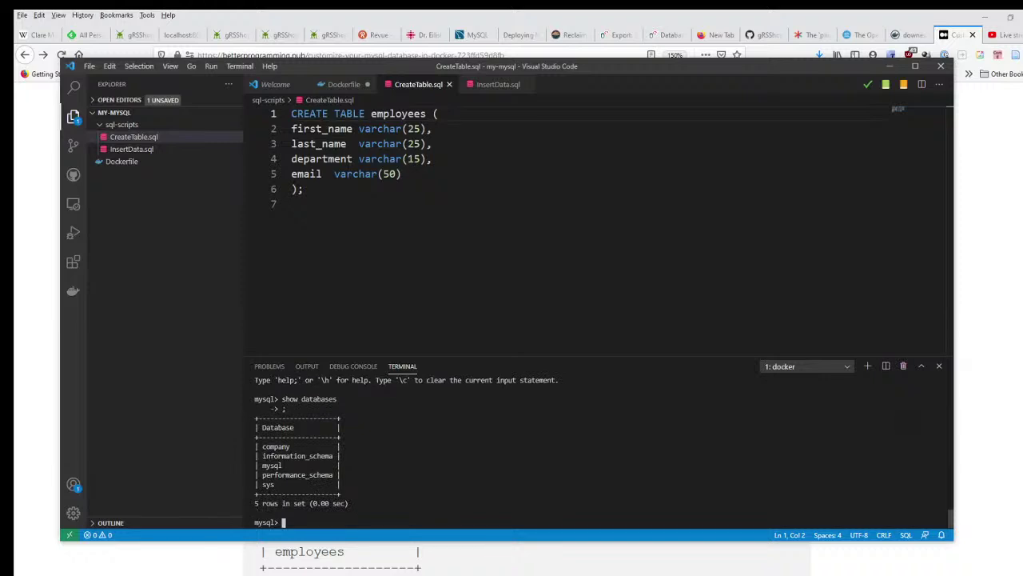
Step: Consult the browser tutorial, then try listing tables in the Visual Studio Code terminal with show tables; before selecting a database
{"action": "left_click", "coordinate": [1020, 344]}
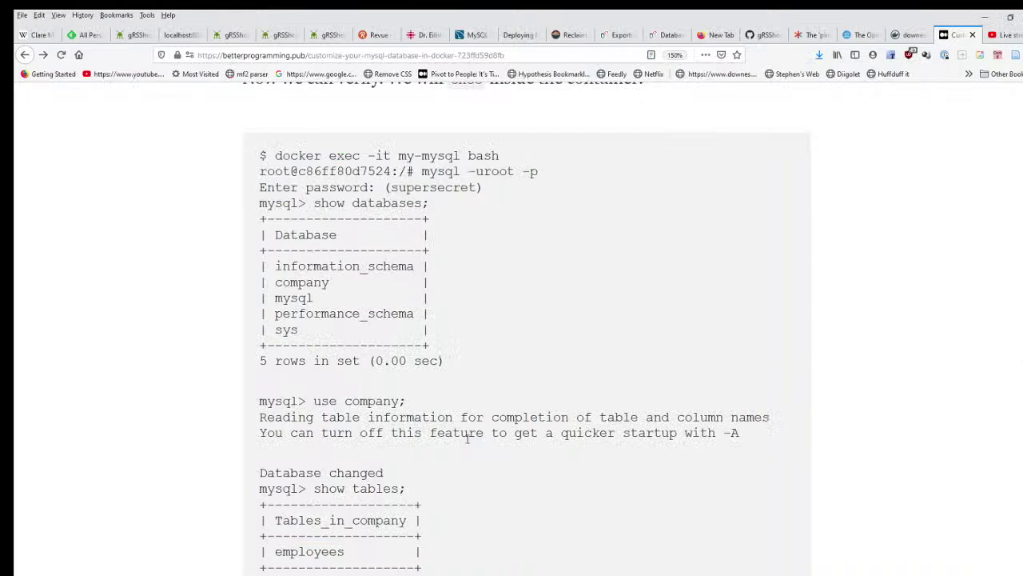
{"action": "scroll", "coordinate": [466, 437], "scroll_direction": "down", "scroll_amount": 3}
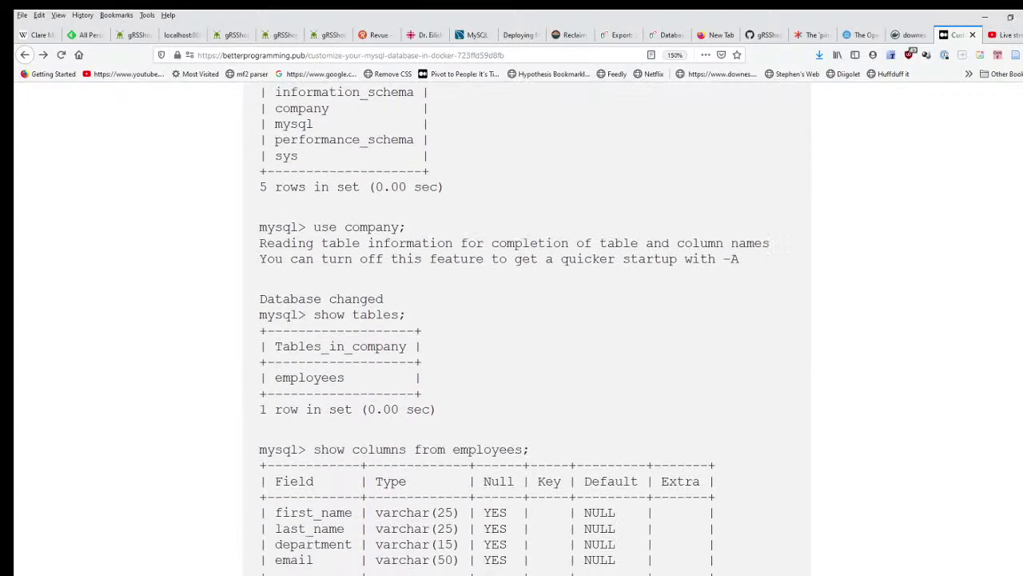
{"action": "key", "text": "alt+Tab"}
{"action": "type", "text": "show"}
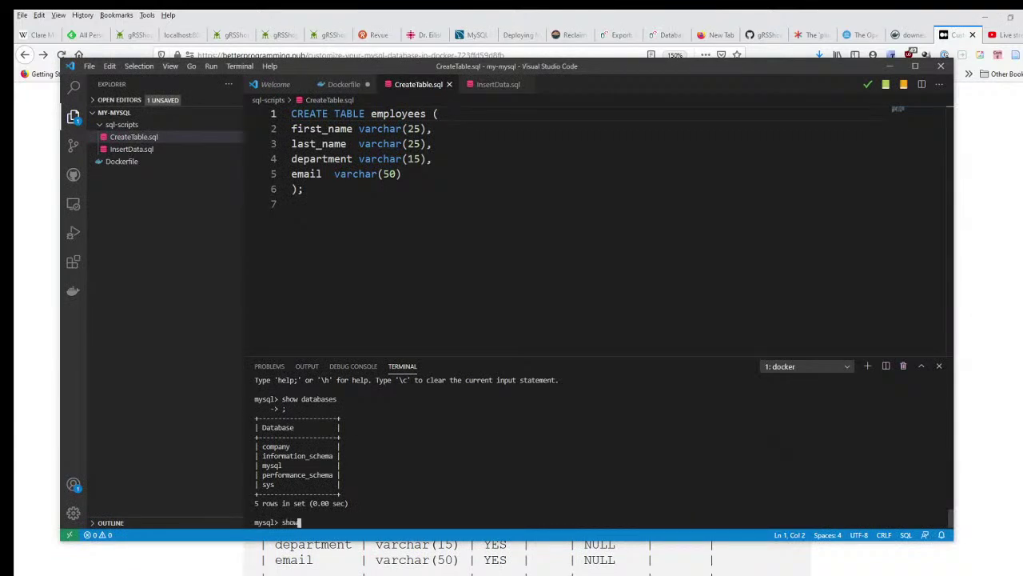
{"action": "type", "text": " tables;"}
{"action": "key", "text": "Return"}
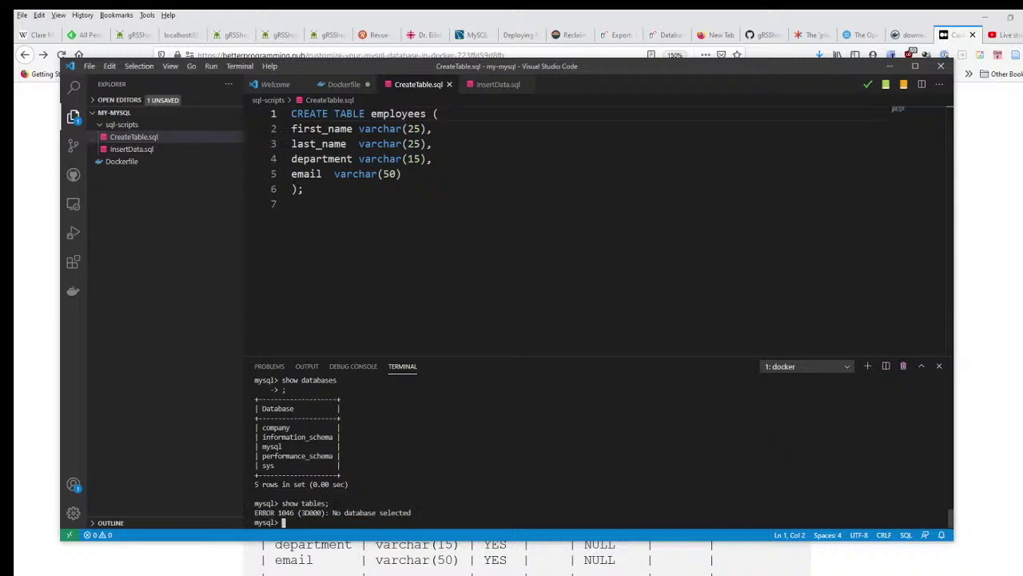
Step: In the MySQL prompt, select the company database with use company; and list its tables with show tables;
{"action": "type", "text": "use company;"}
{"action": "key", "text": "Return"}
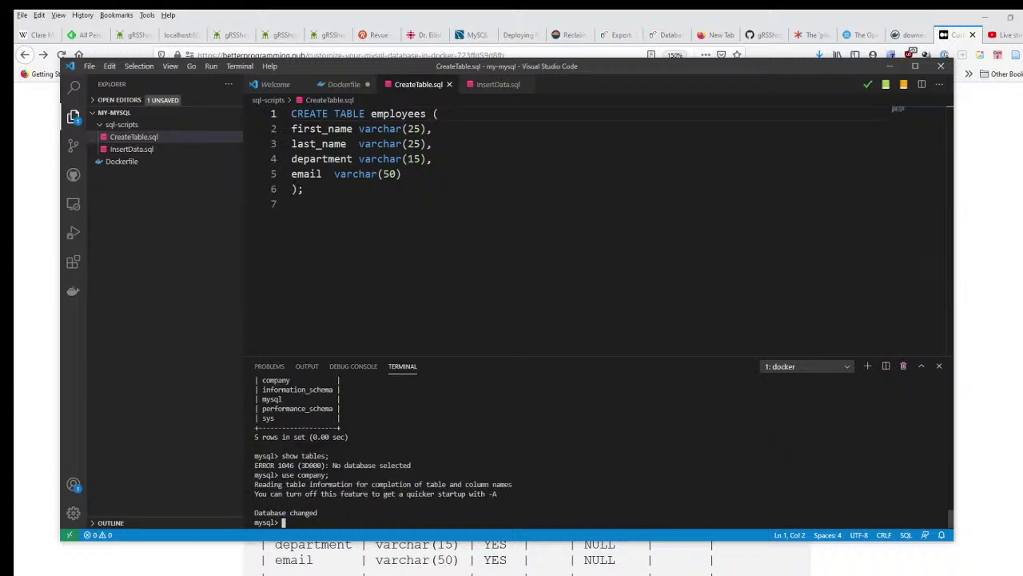
{"action": "type", "text": "show tables;"}
{"action": "key", "text": "Return"}
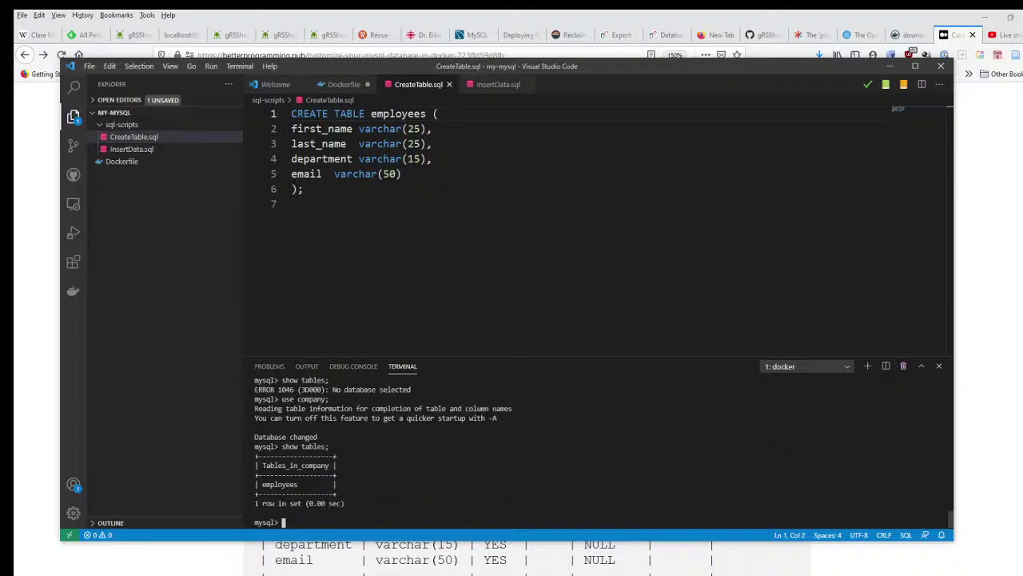
Step: Copy show columns from employees; from the browser tutorial and run it in the Visual Studio Code terminal's MySQL prompt
{"action": "left_click", "coordinate": [976, 329]}
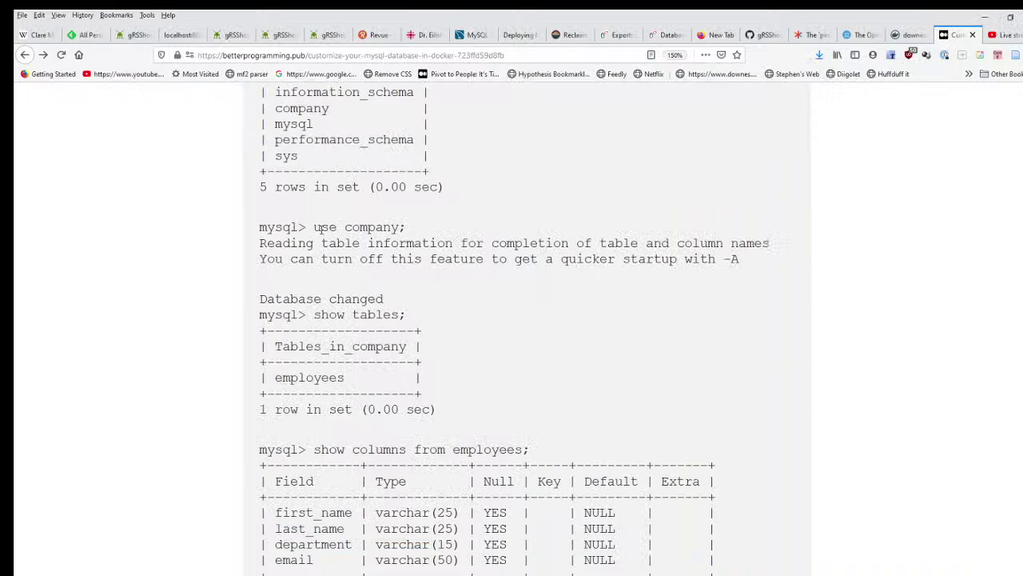
{"action": "left_click_drag", "start_coordinate": [321, 228], "coordinate": [465, 223]}
{"action": "left_click_drag", "start_coordinate": [312, 314], "coordinate": [455, 312]}
{"action": "scroll", "coordinate": [560, 375], "scroll_direction": "down", "scroll_amount": 3}
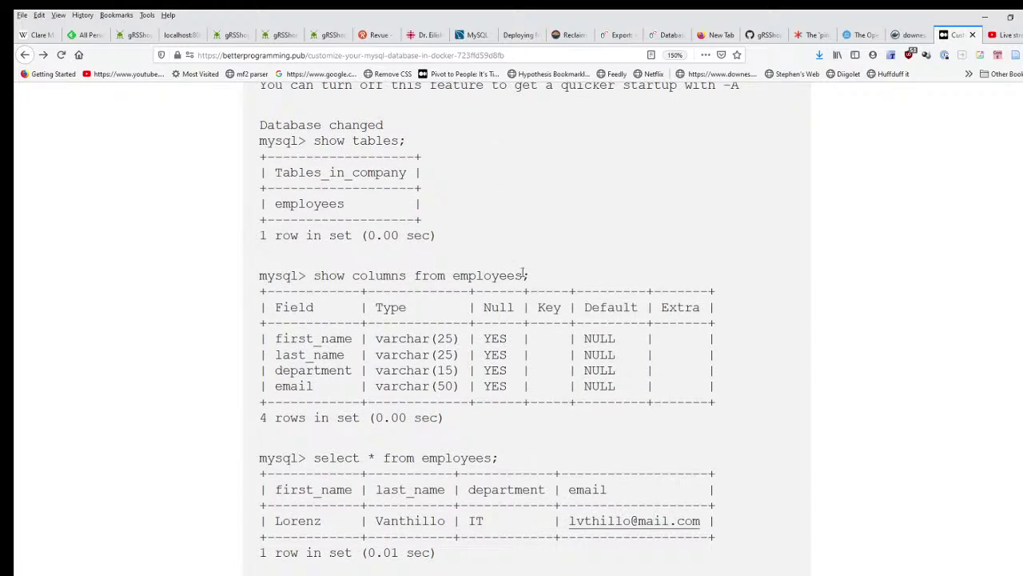
{"action": "mouse_move", "coordinate": [529, 276]}
{"action": "left_mouse_down"}
{"action": "mouse_move", "coordinate": [315, 276]}
{"action": "mouse_move", "coordinate": [534, 276]}
{"action": "left_mouse_up"}
{"action": "key", "text": "ctrl+c"}
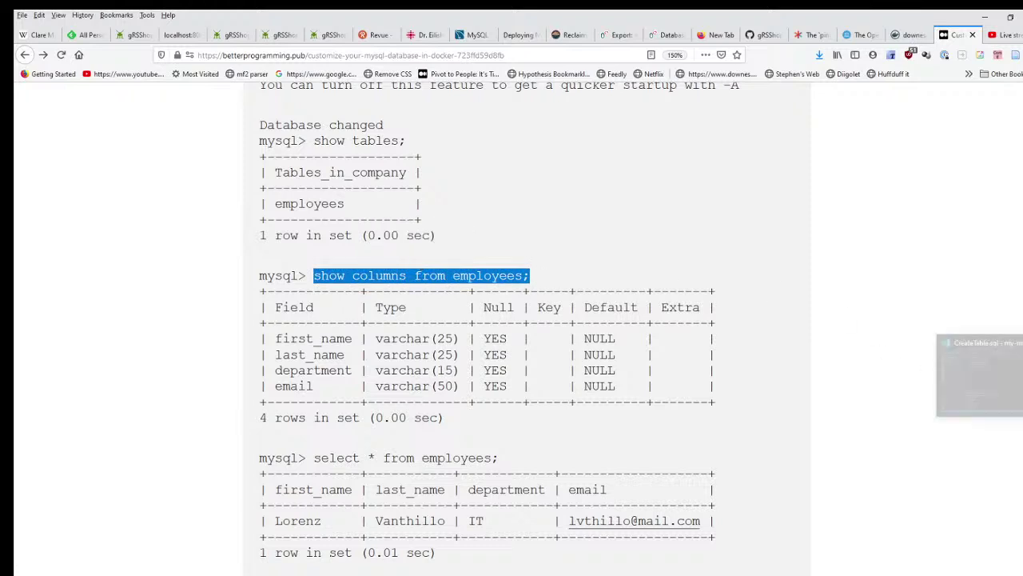
{"action": "key", "text": "alt+Tab"}
{"action": "key", "text": "ctrl+v"}
{"action": "key", "text": "Return"}
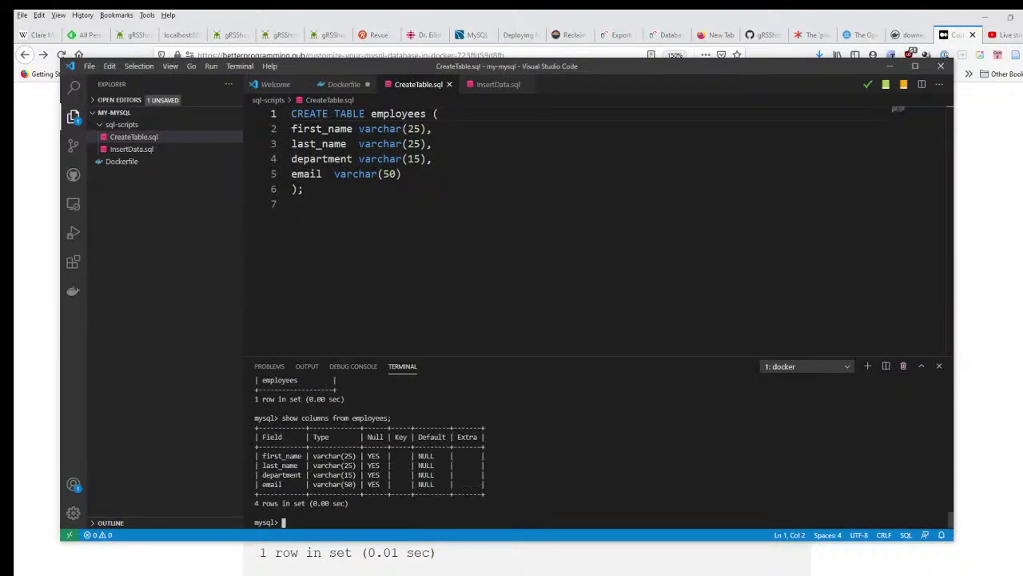
Step: Switch to the browser tutorial and read the custom image's drawbacks and the bind mounts section, examining the docker run command's -v option
{"action": "key", "text": "alt+Tab"}
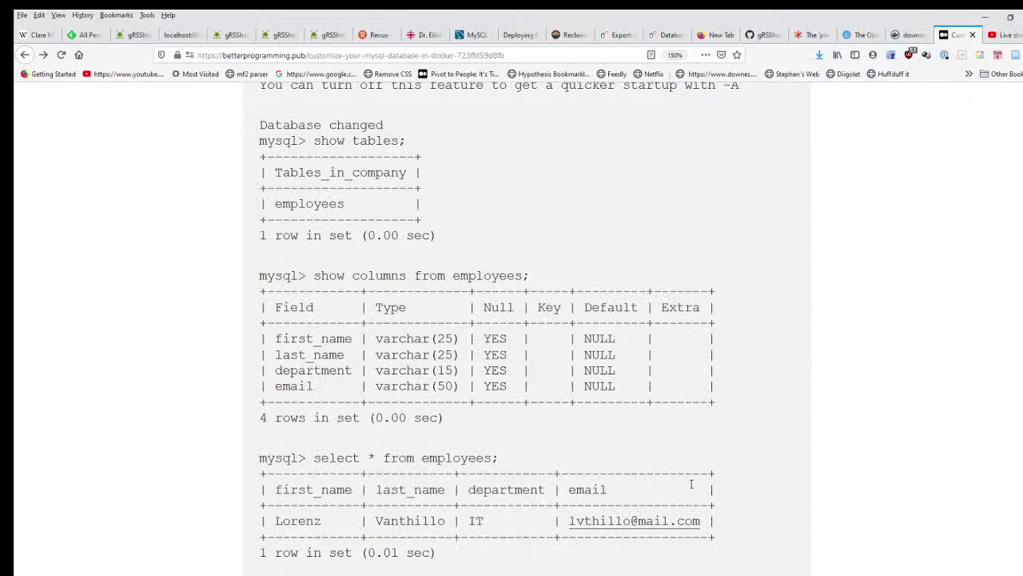
{"action": "scroll", "coordinate": [690, 480], "scroll_direction": "down", "scroll_amount": 5}
{"action": "scroll", "coordinate": [679, 462], "scroll_direction": "up", "scroll_amount": 4}
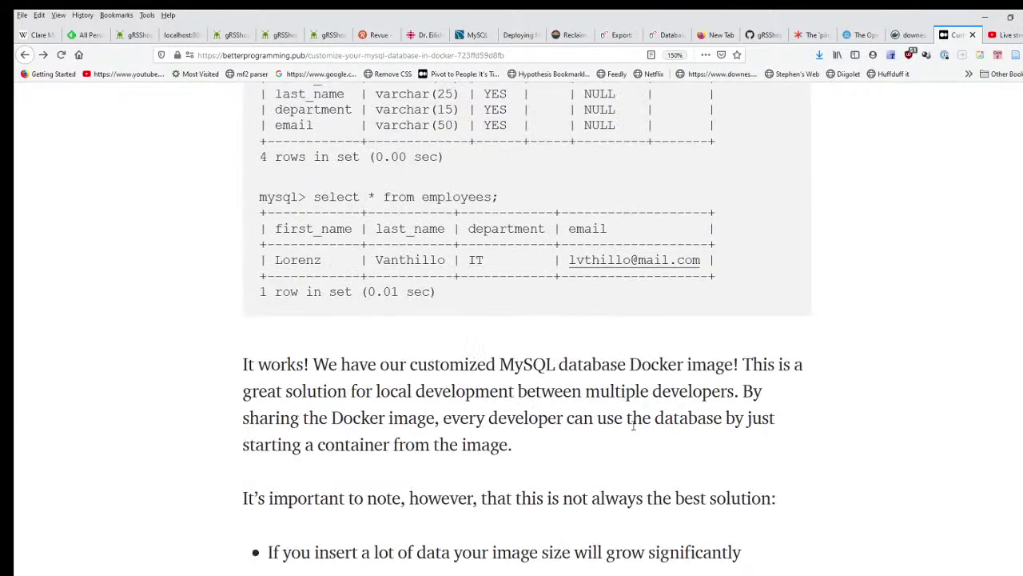
{"action": "scroll", "coordinate": [624, 425], "scroll_direction": "down", "scroll_amount": 2}
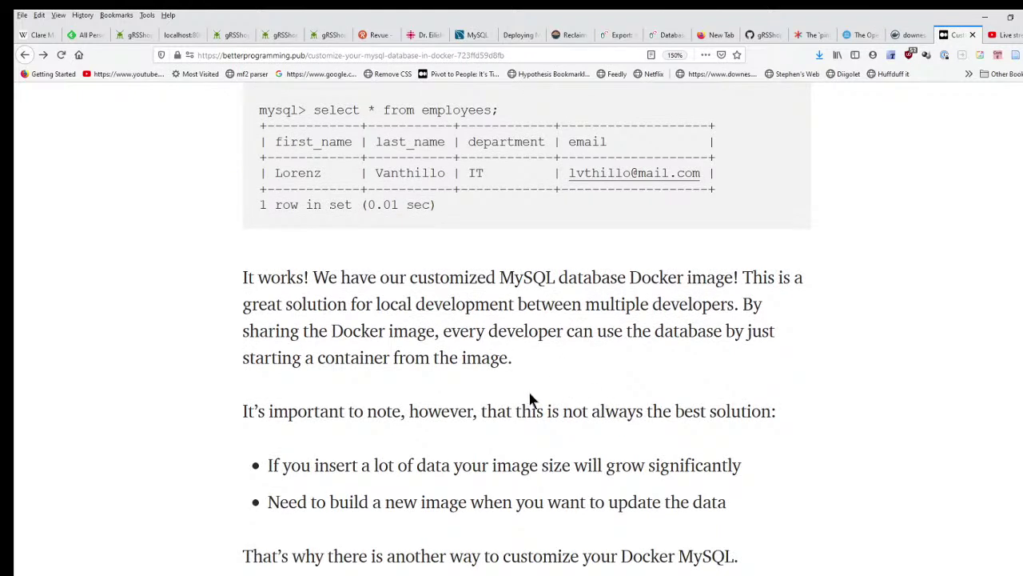
{"action": "scroll", "coordinate": [538, 390], "scroll_direction": "down", "scroll_amount": 2}
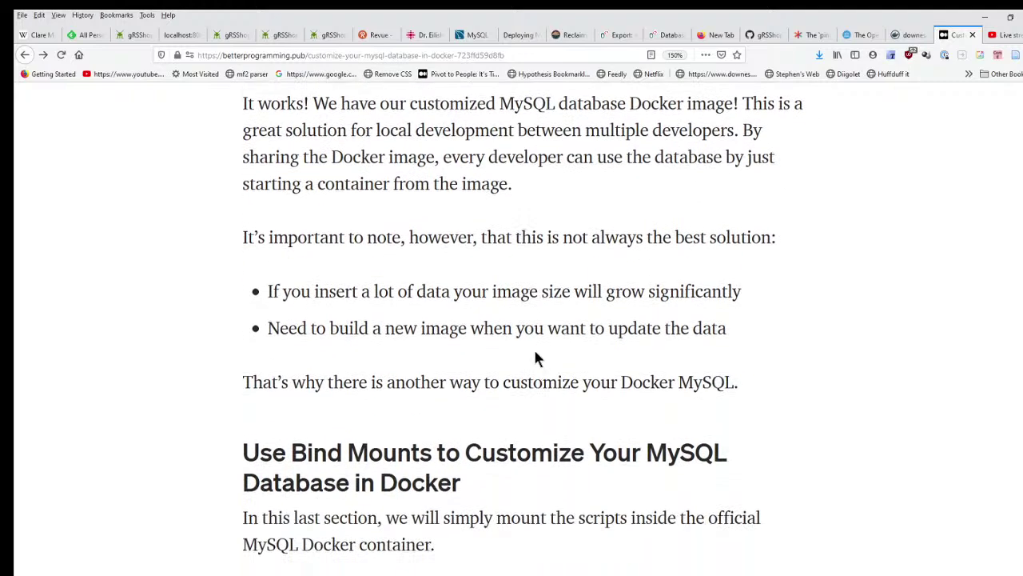
{"action": "scroll", "coordinate": [535, 354], "scroll_direction": "down", "scroll_amount": 1}
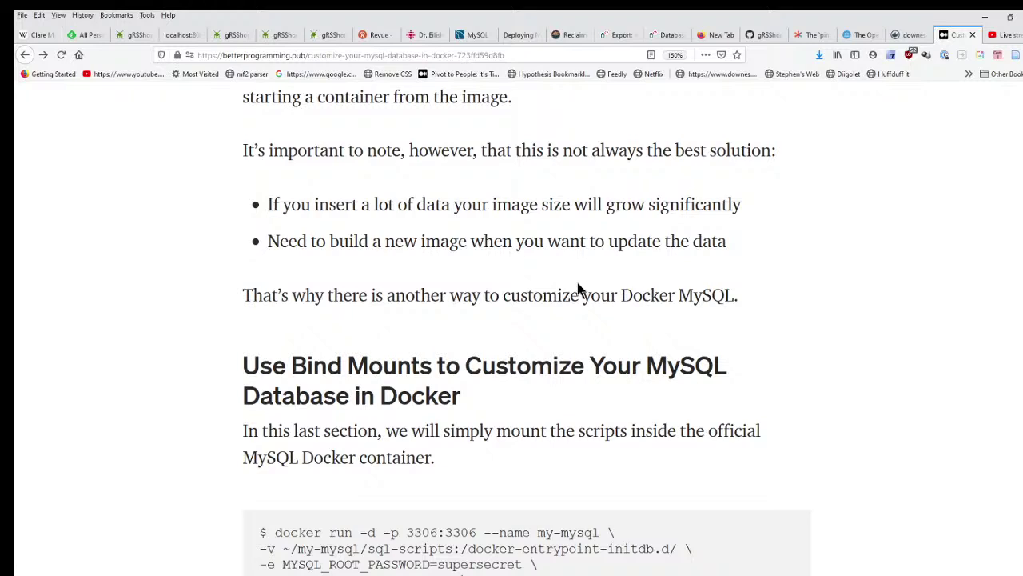
{"action": "scroll", "coordinate": [584, 290], "scroll_direction": "down", "scroll_amount": 3}
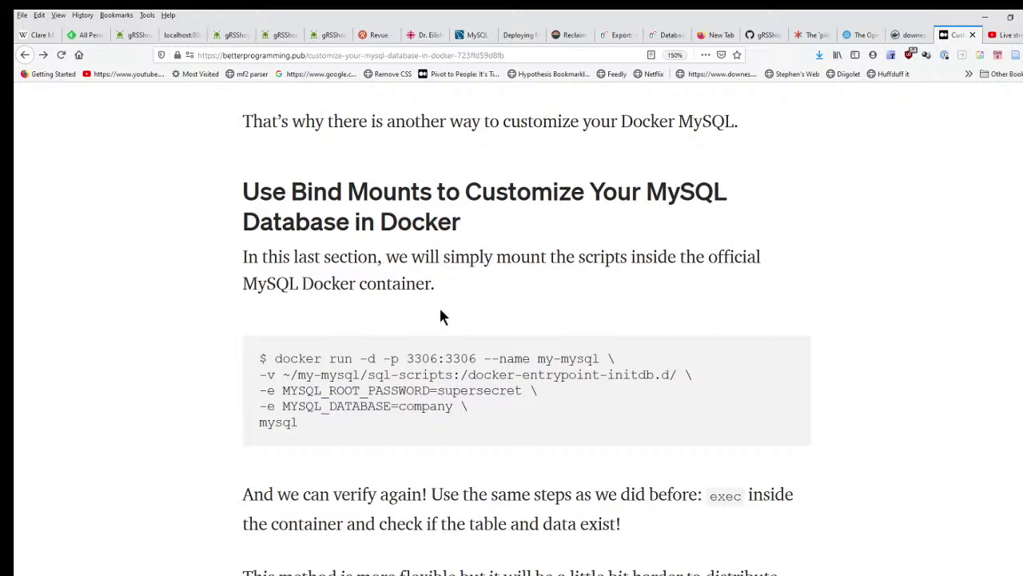
{"action": "scroll", "coordinate": [416, 336], "scroll_direction": "down", "scroll_amount": 2}
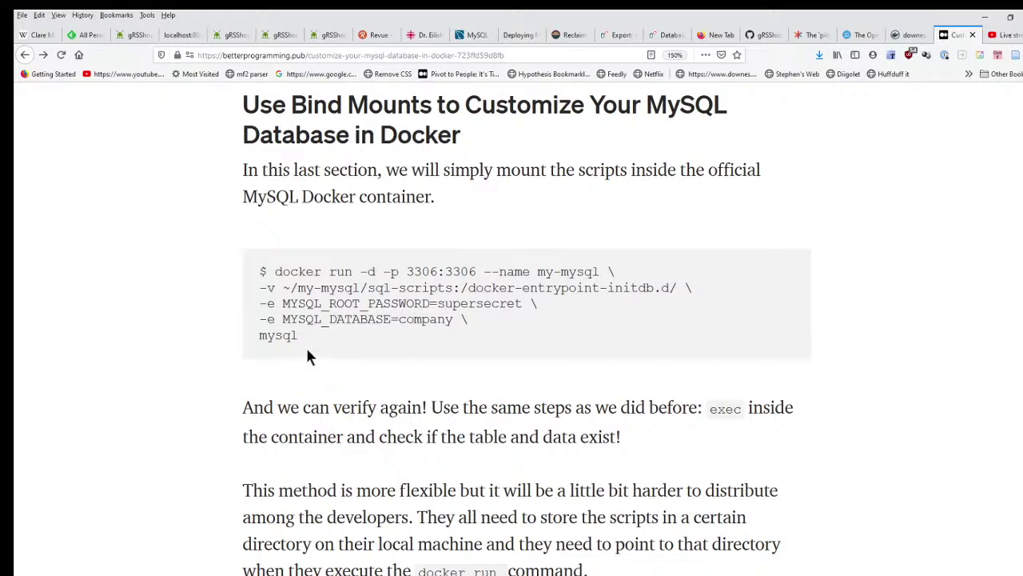
{"action": "left_click_drag", "start_coordinate": [330, 270], "coordinate": [379, 333]}
{"action": "left_click", "coordinate": [375, 331]}
{"action": "mouse_move", "coordinate": [258, 287]}
{"action": "left_mouse_down"}
{"action": "mouse_move", "coordinate": [678, 289]}
{"action": "mouse_move", "coordinate": [275, 289]}
{"action": "left_mouse_up"}
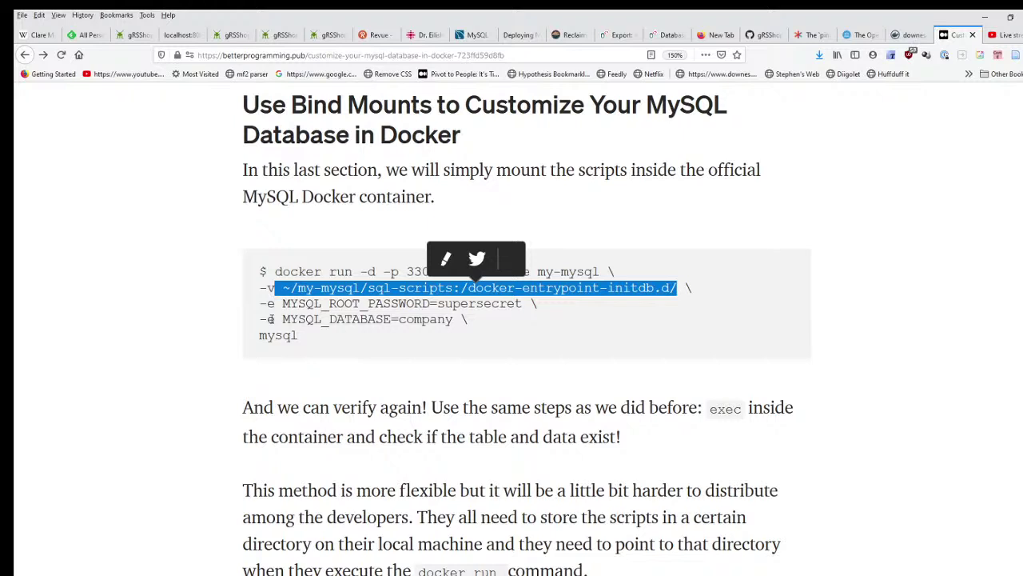
{"action": "left_click", "coordinate": [312, 342]}
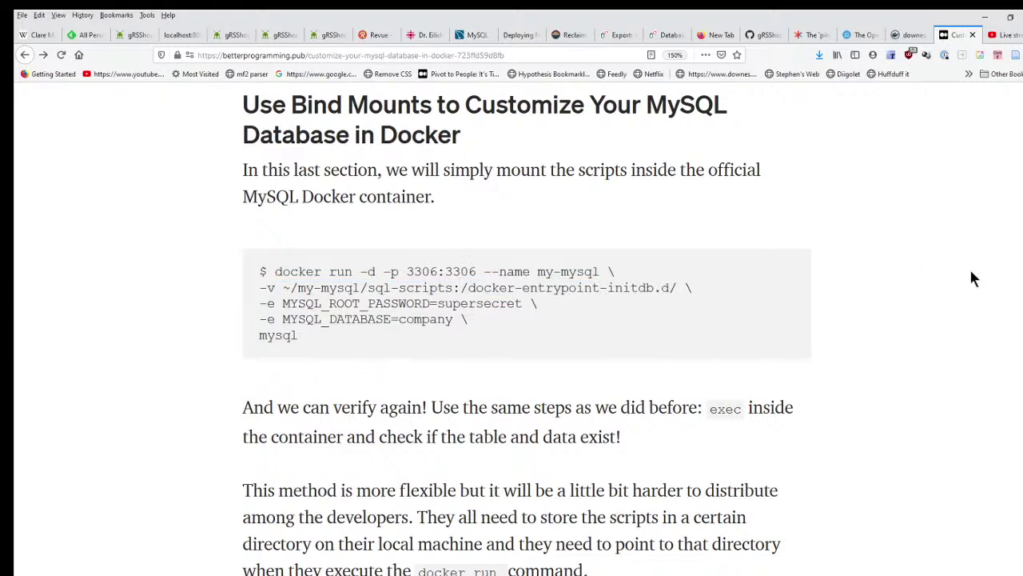
Step: Return to Visual Studio Code and review the terminal history back to the image build and docker run commands
{"action": "key", "text": "alt+Tab"}
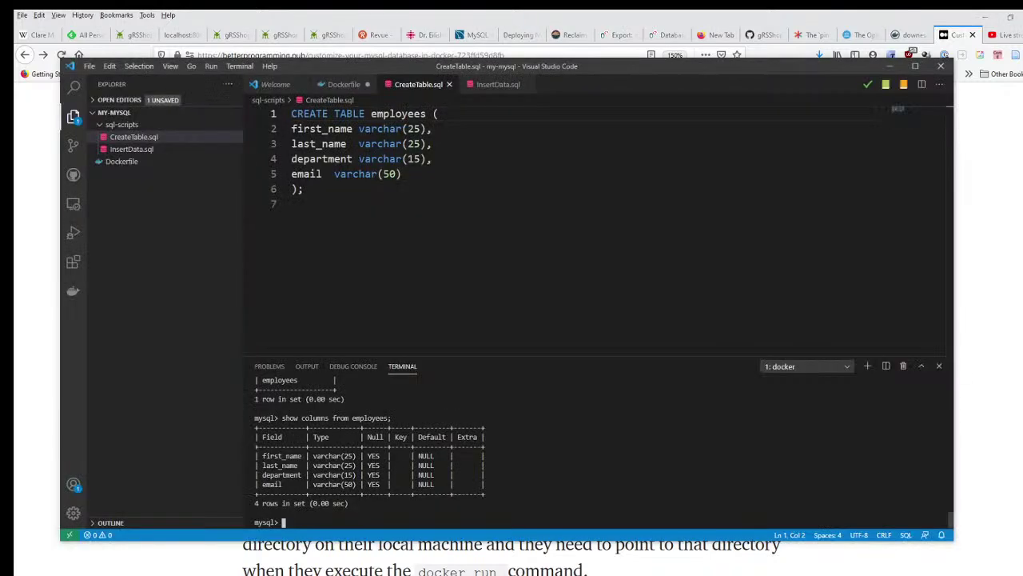
{"action": "scroll", "coordinate": [560, 448], "scroll_direction": "up", "scroll_amount": 10}
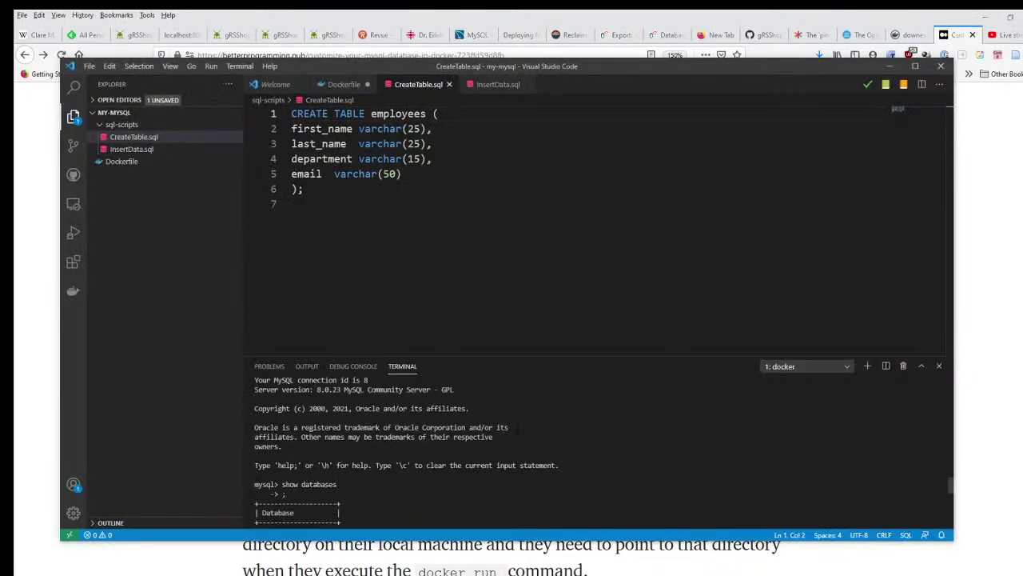
{"action": "scroll", "coordinate": [599, 448], "scroll_direction": "up", "scroll_amount": 4}
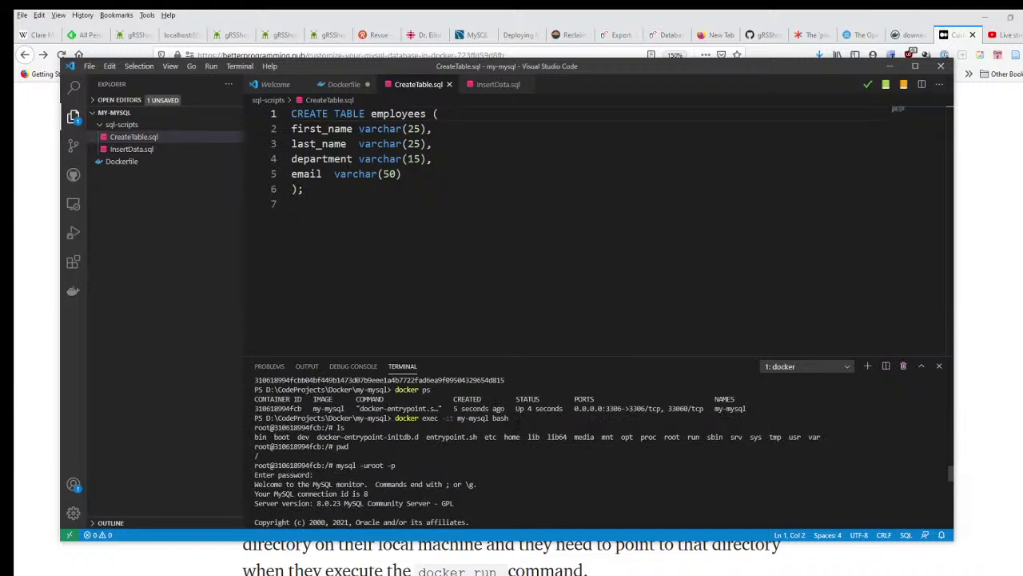
{"action": "scroll", "coordinate": [518, 425], "scroll_direction": "up", "scroll_amount": 4}
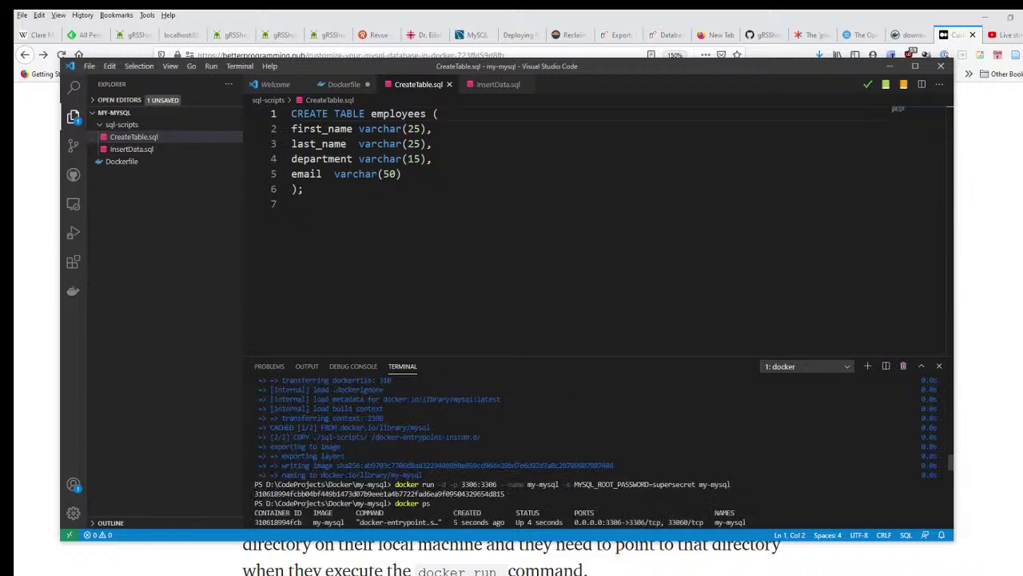
{"action": "scroll", "coordinate": [592, 448], "scroll_direction": "up", "scroll_amount": 2}
{"action": "left_click", "coordinate": [288, 210]}
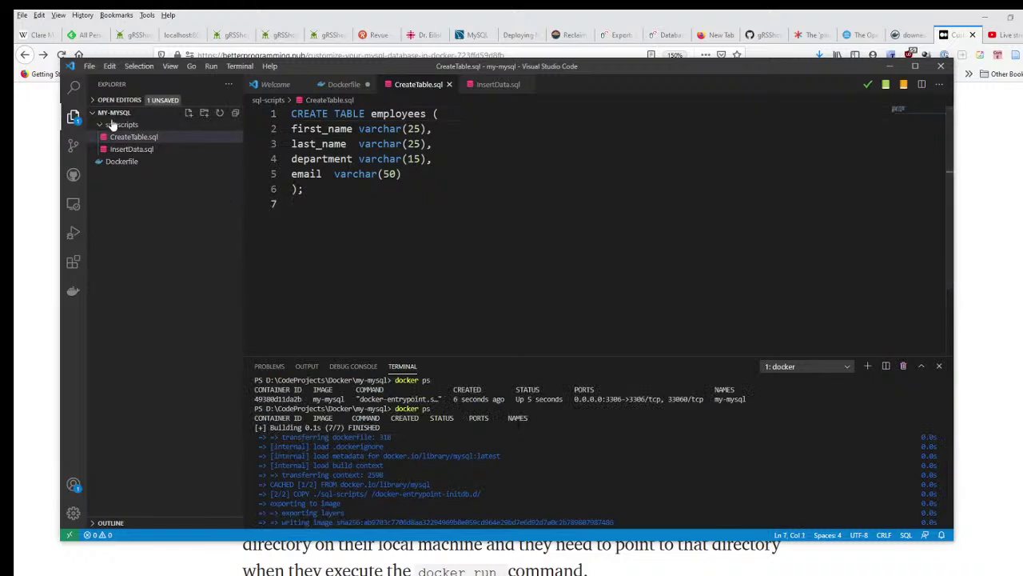
Step: Open the Dockerfile and review its COPY line against the sql-scripts folder and the terminal's container and MySQL session
{"action": "left_click", "coordinate": [120, 162]}
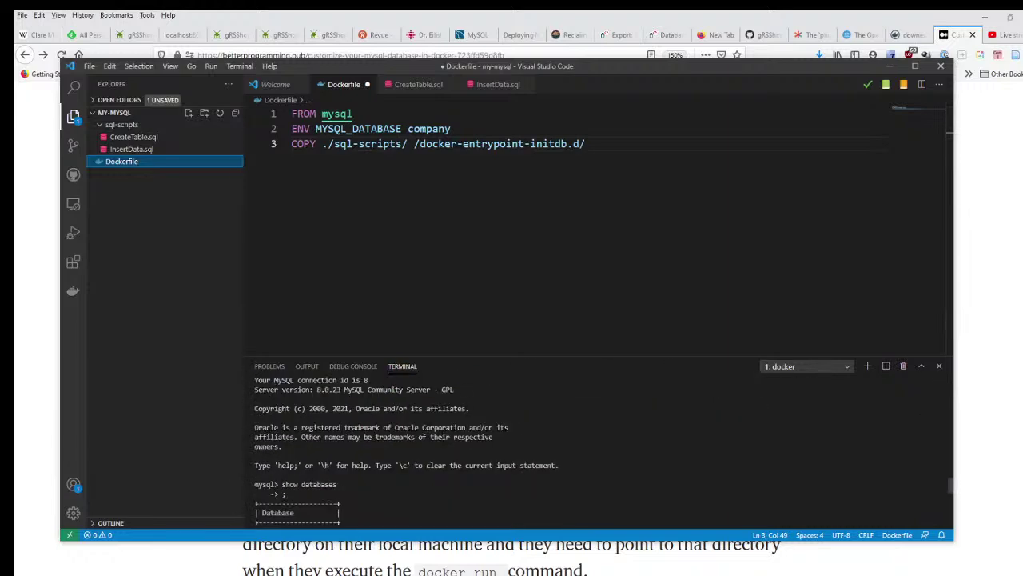
{"action": "key", "text": "ctrl+`"}
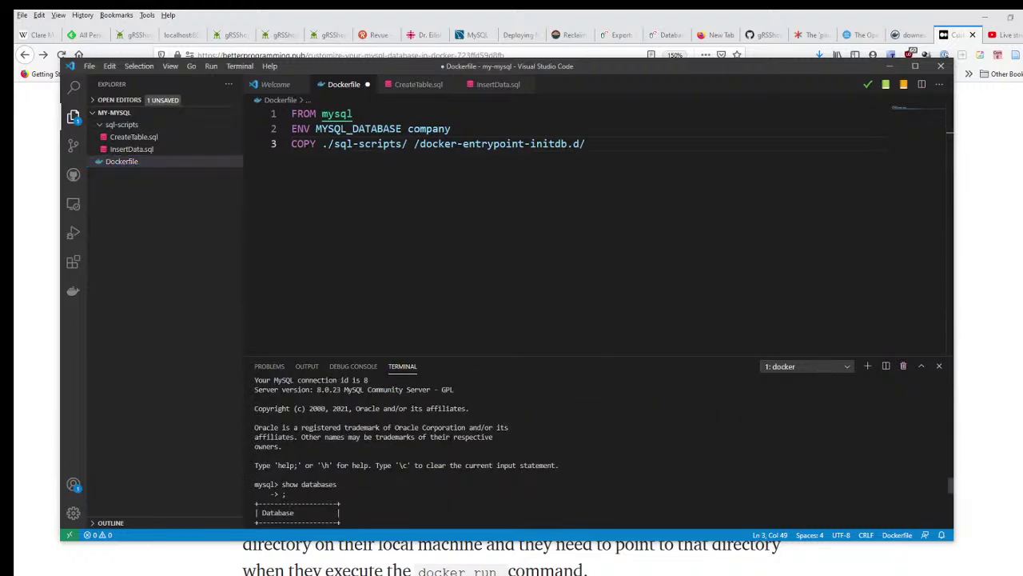
{"action": "scroll", "coordinate": [599, 447], "scroll_direction": "up", "scroll_amount": 4}
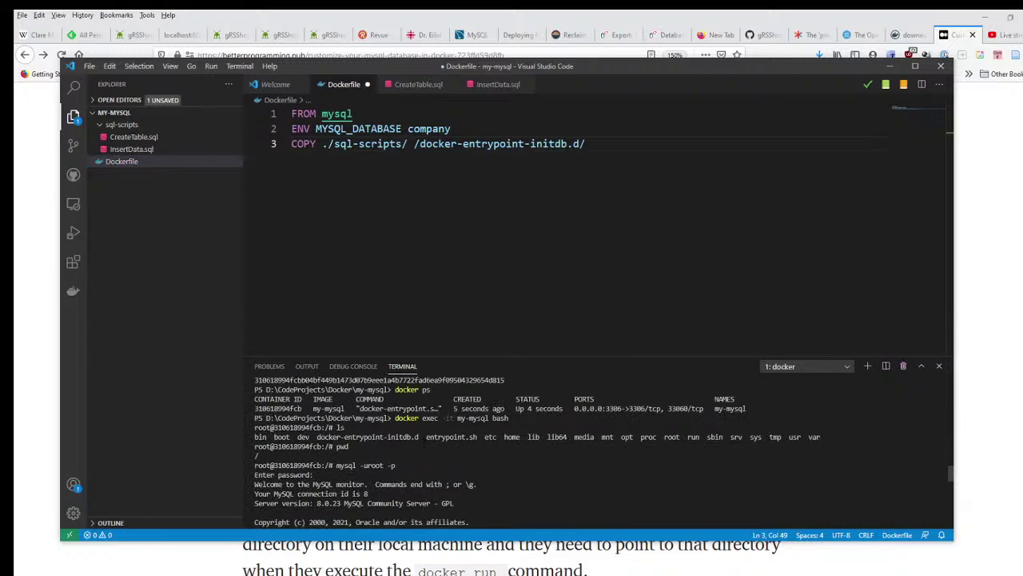
{"action": "scroll", "coordinate": [600, 448], "scroll_direction": "down", "scroll_amount": 2}
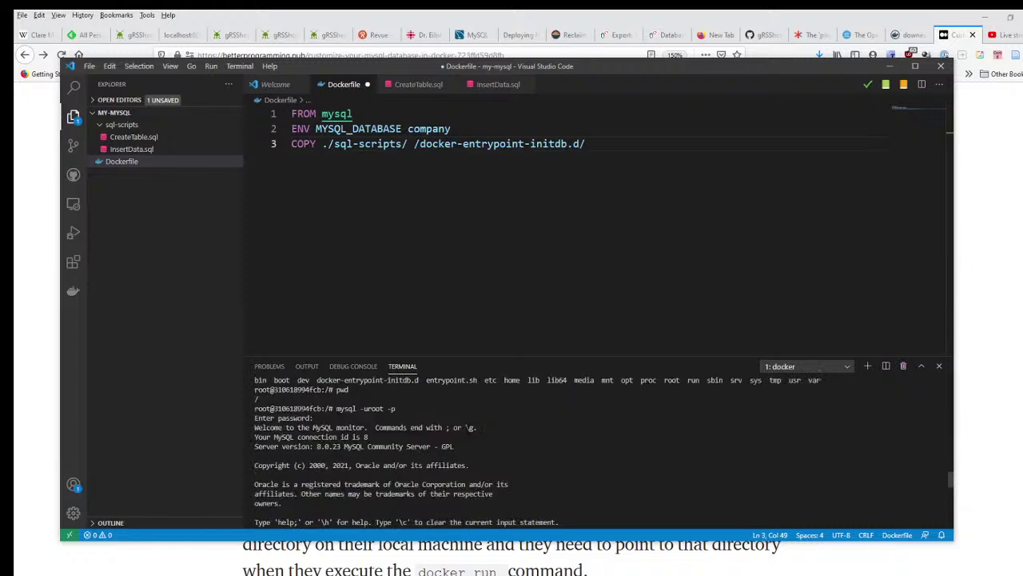
{"action": "scroll", "coordinate": [600, 448], "scroll_direction": "down", "scroll_amount": 2}
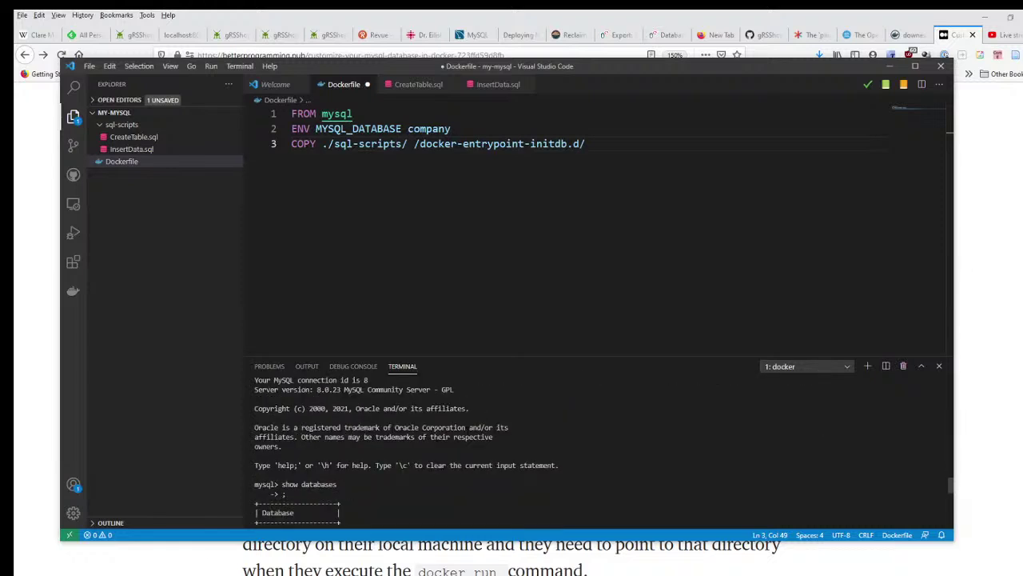
{"action": "scroll", "coordinate": [436, 496], "scroll_direction": "down", "scroll_amount": 8}
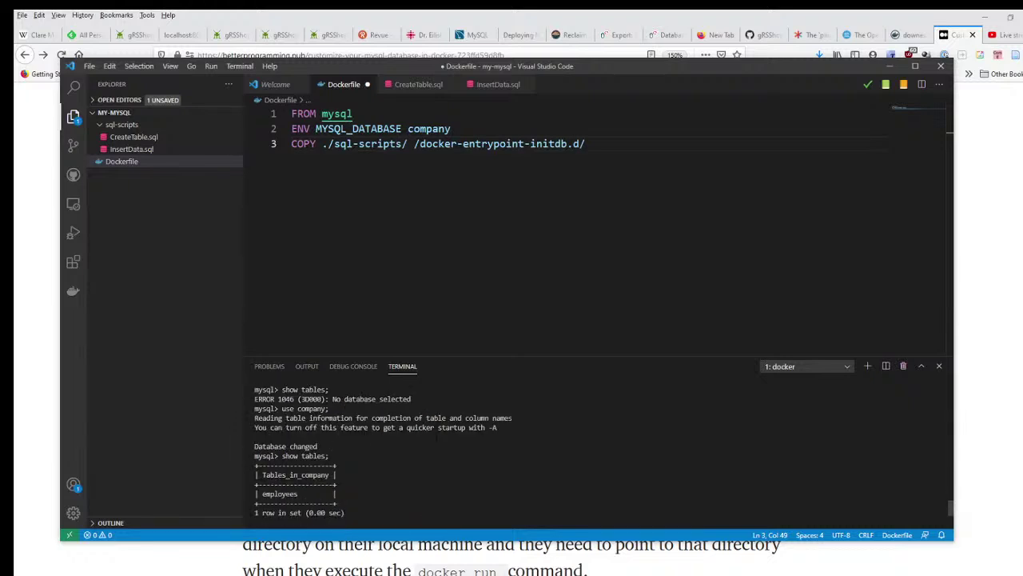
{"action": "scroll", "coordinate": [435, 496], "scroll_direction": "up", "scroll_amount": 5}
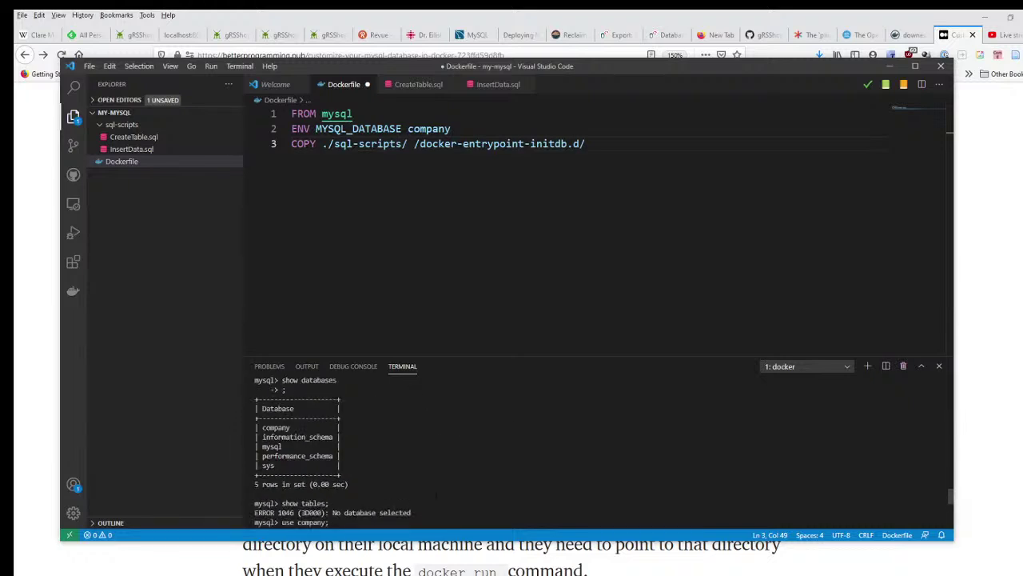
{"action": "left_click", "coordinate": [120, 127]}
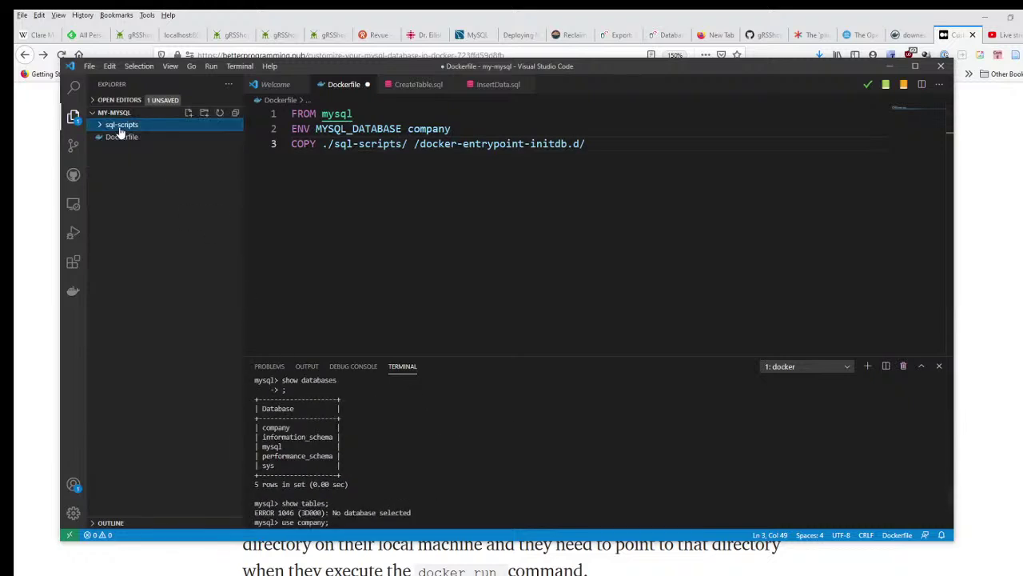
{"action": "left_click", "coordinate": [120, 126]}
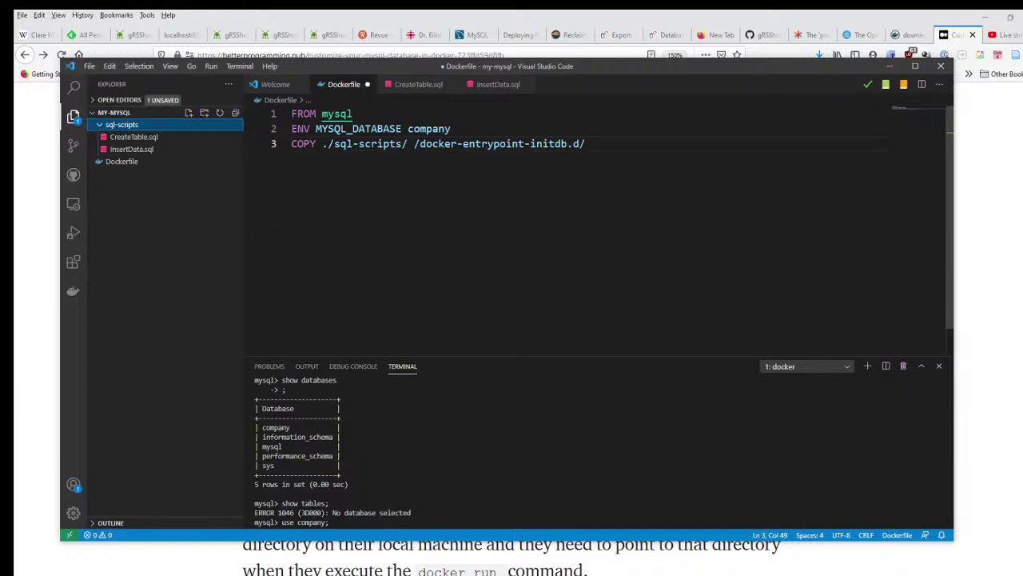
{"action": "left_click", "coordinate": [587, 144]}
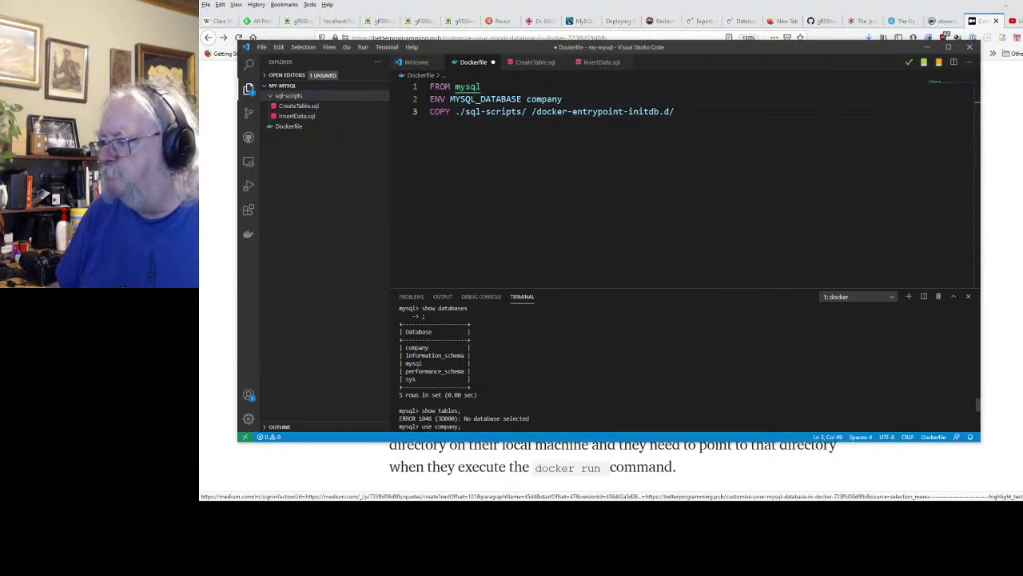
{"action": "scroll", "coordinate": [688, 364], "scroll_direction": "up", "scroll_amount": 5}
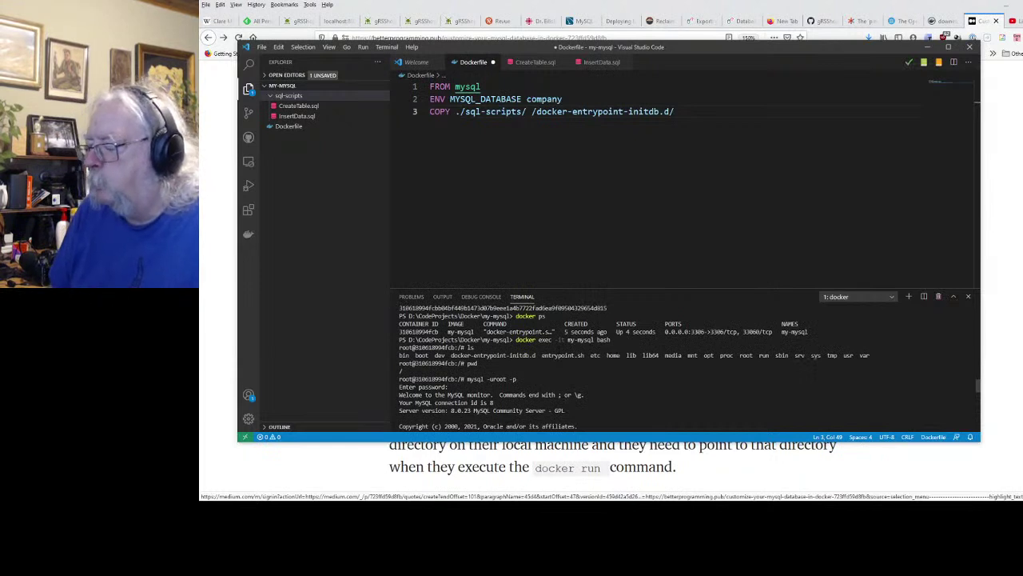
Step: Check the latest terminal output, switch to Docker Desktop and go from the my-mysql container's logs back to the container list
{"action": "scroll", "coordinate": [687, 364], "scroll_direction": "down", "scroll_amount": 10}
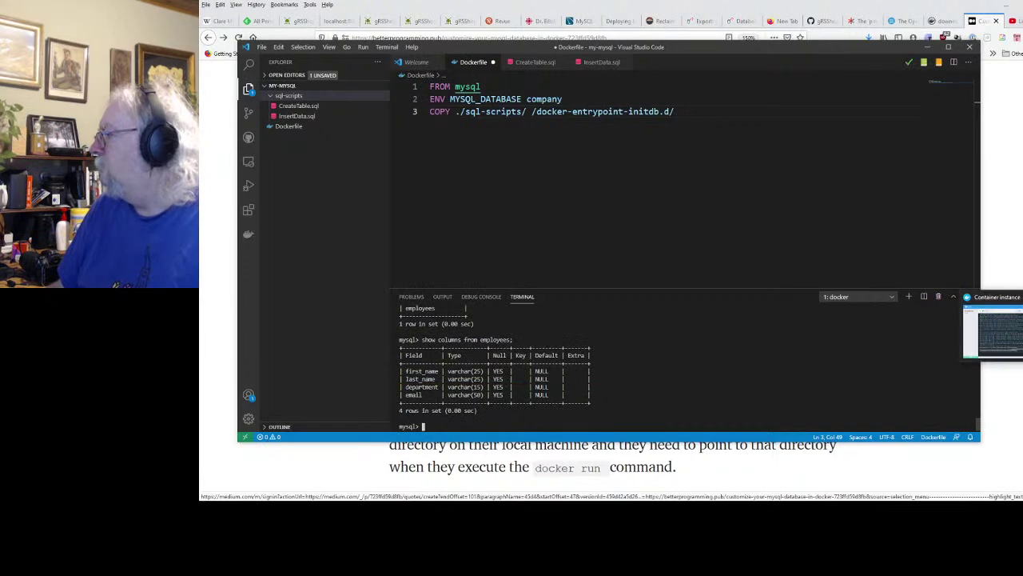
{"action": "left_click", "coordinate": [675, 111]}
{"action": "key", "text": "alt+Tab"}
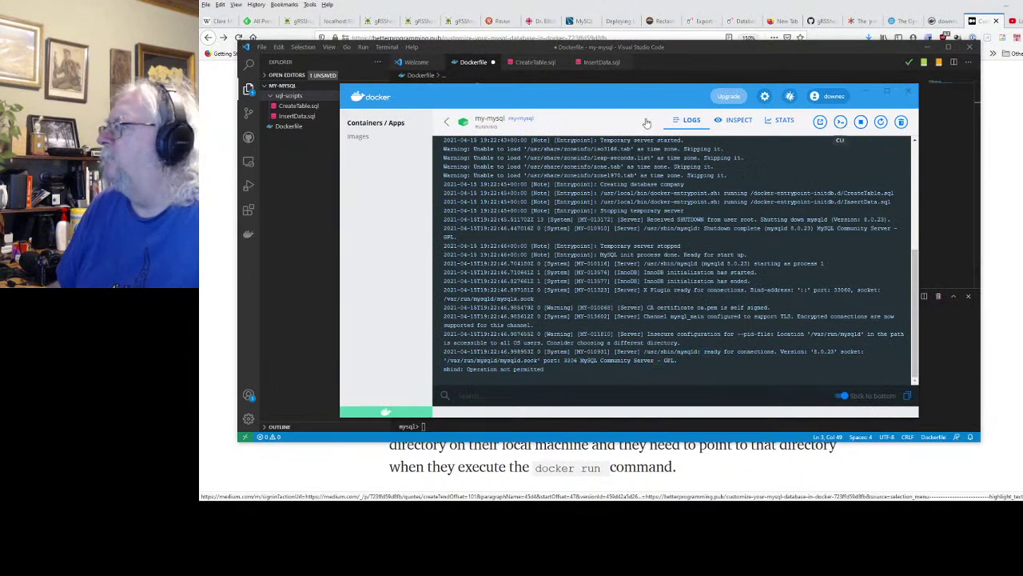
{"action": "left_click", "coordinate": [447, 121]}
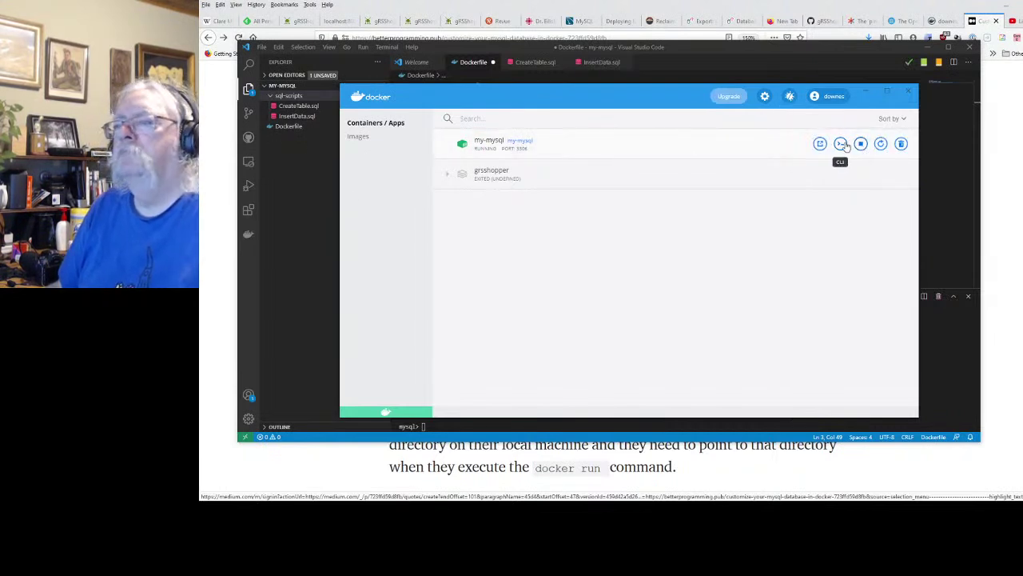
Step: Return to Visual Studio Code and examine the docker-entrypoint-initdb.d destination in the Dockerfile's COPY line
{"action": "left_click", "coordinate": [284, 131]}
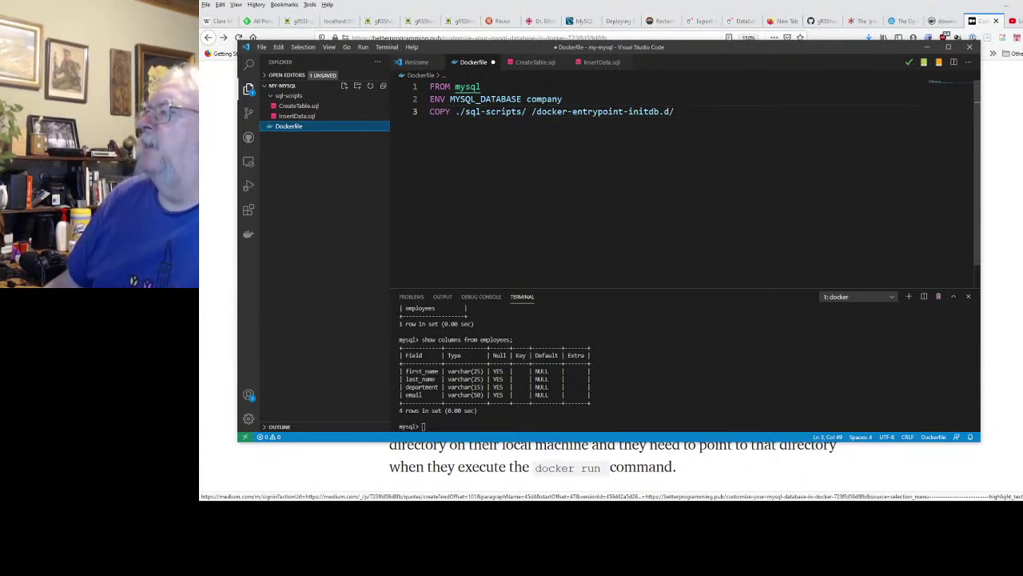
{"action": "left_click_drag", "start_coordinate": [536, 111], "coordinate": [654, 111]}
{"action": "left_click", "coordinate": [675, 111]}
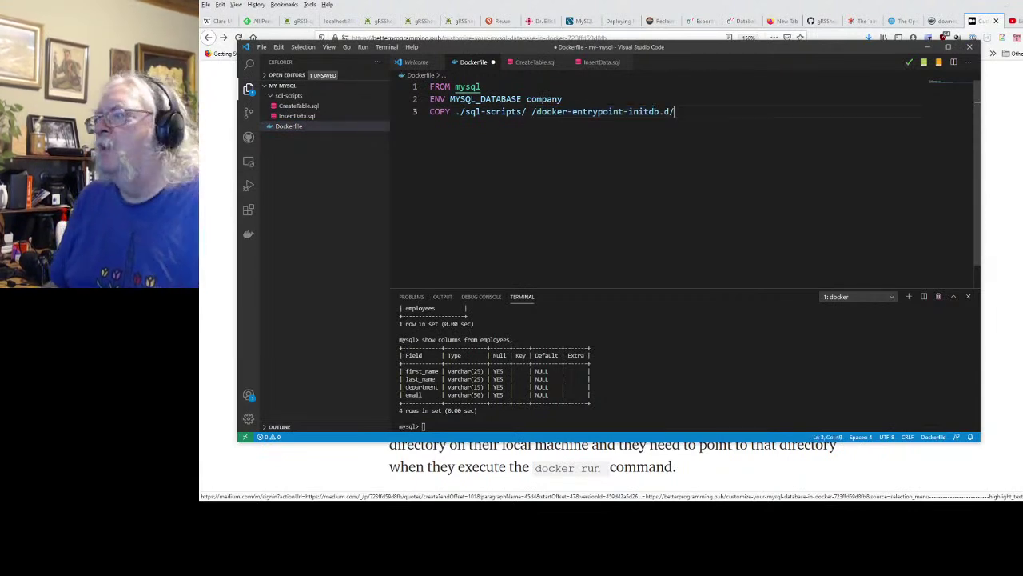
{"action": "left_click_drag", "start_coordinate": [675, 111], "coordinate": [535, 111]}
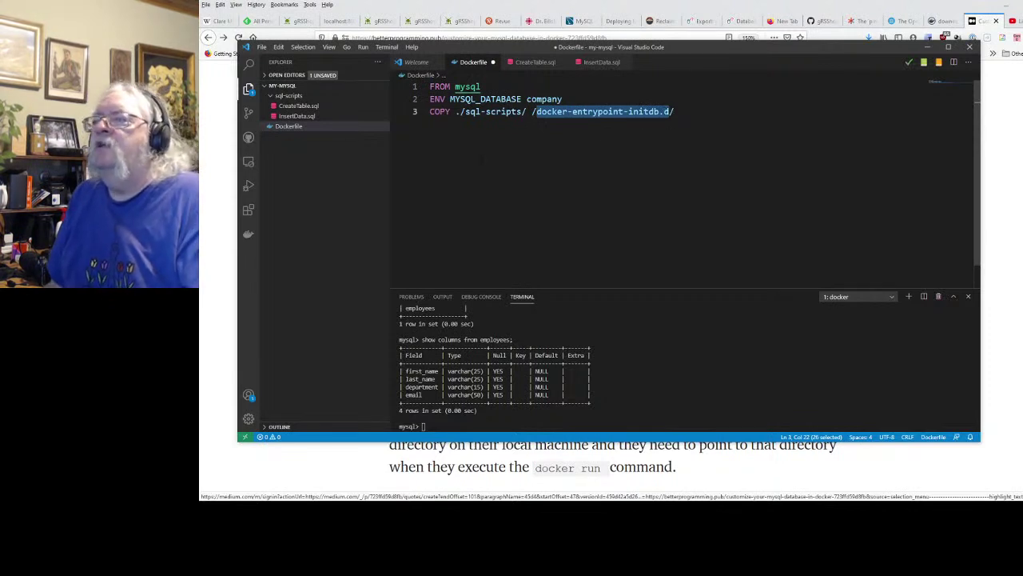
{"action": "left_click", "coordinate": [674, 111]}
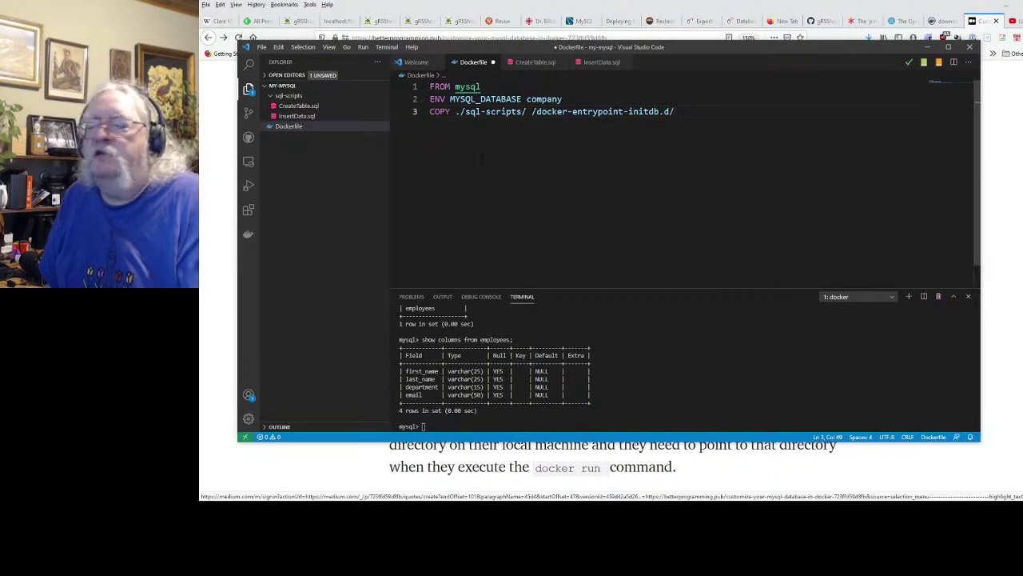
{"action": "left_click", "coordinate": [618, 111]}
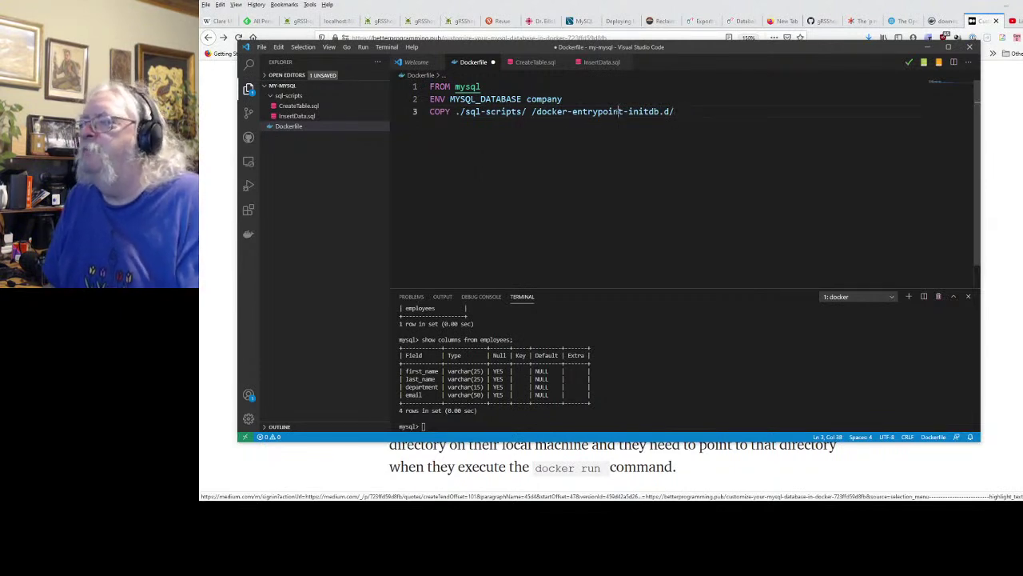
{"action": "key", "text": "End"}
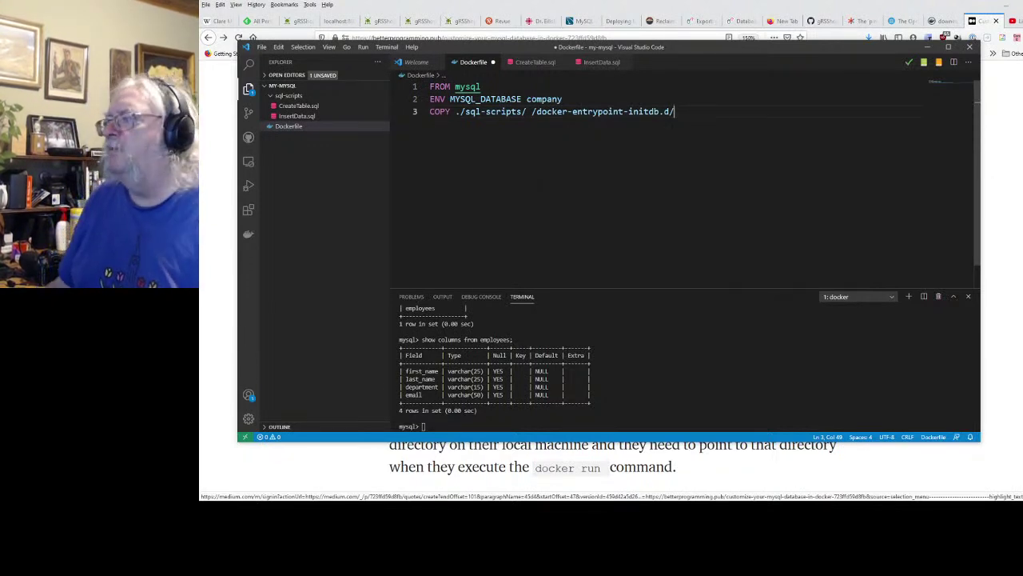
{"action": "left_click", "coordinate": [563, 111]}
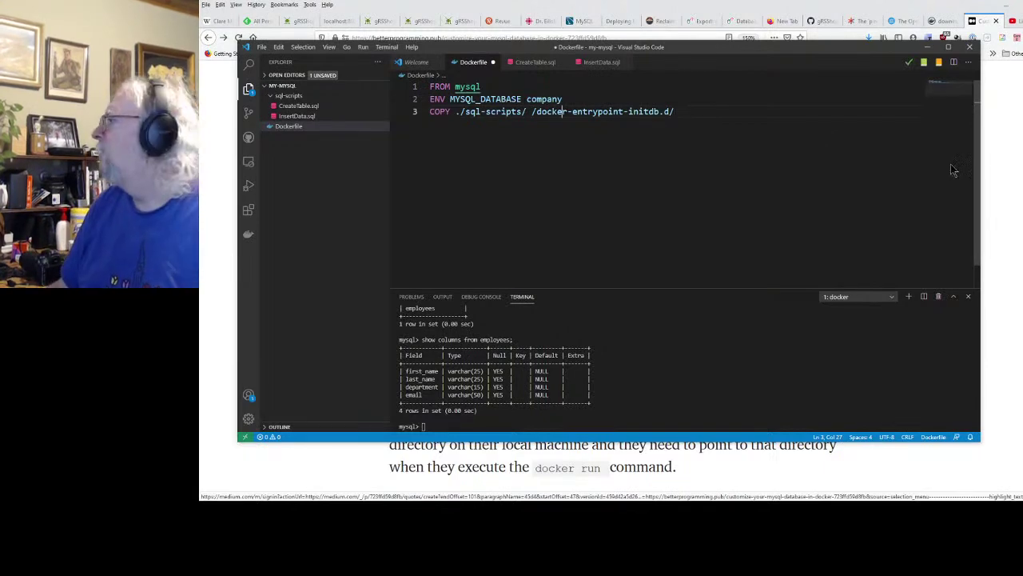
Step: Switch to the browser tutorial and review the SQL scripts, Dockerfile contents, image build and container start sections
{"action": "left_click", "coordinate": [1003, 187]}
{"action": "scroll", "coordinate": [613, 243], "scroll_direction": "up", "scroll_amount": 1}
{"action": "scroll", "coordinate": [552, 249], "scroll_direction": "up", "scroll_amount": 15}
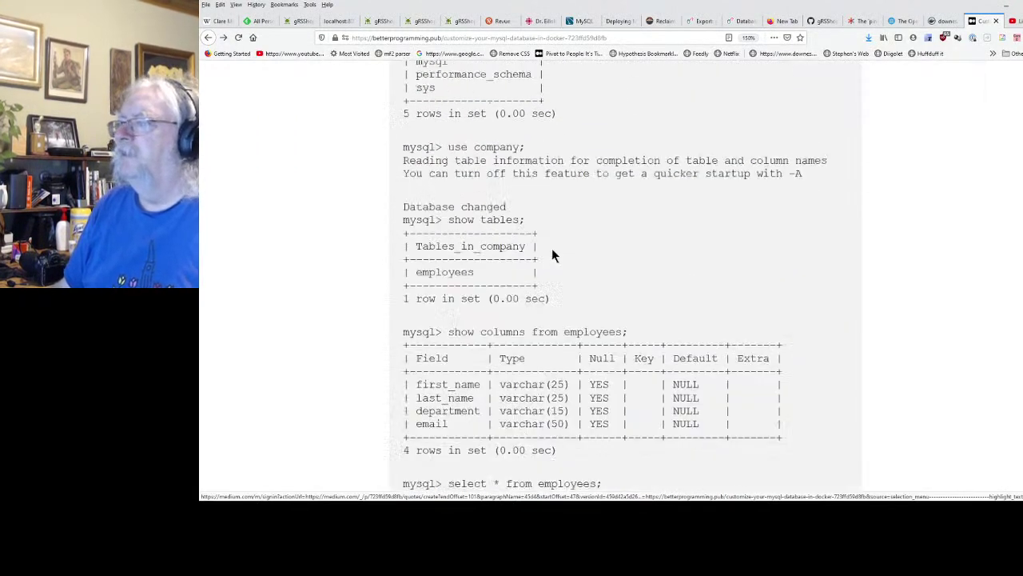
{"action": "scroll", "coordinate": [551, 251], "scroll_direction": "up", "scroll_amount": 8}
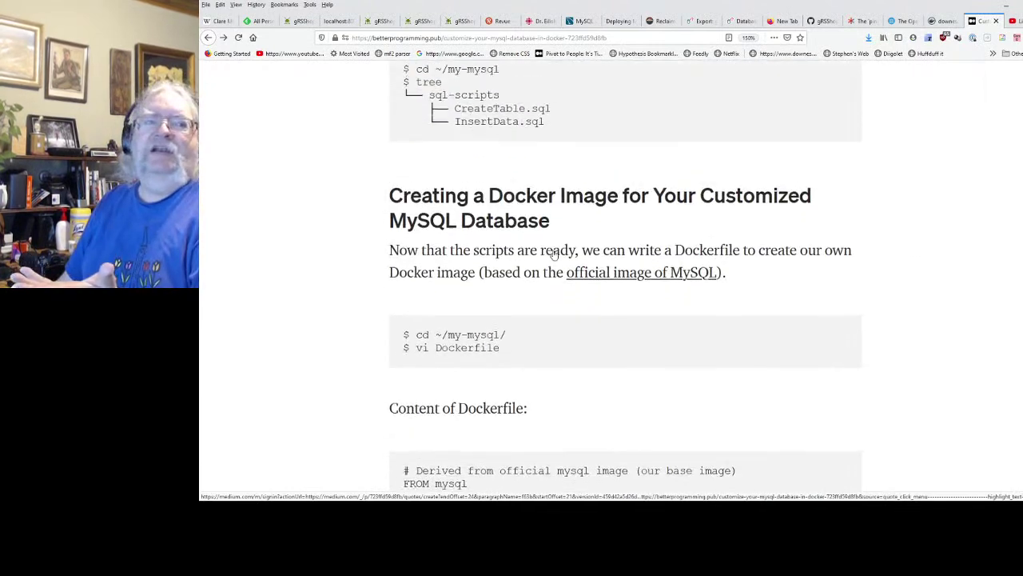
{"action": "scroll", "coordinate": [659, 239], "scroll_direction": "up", "scroll_amount": 5}
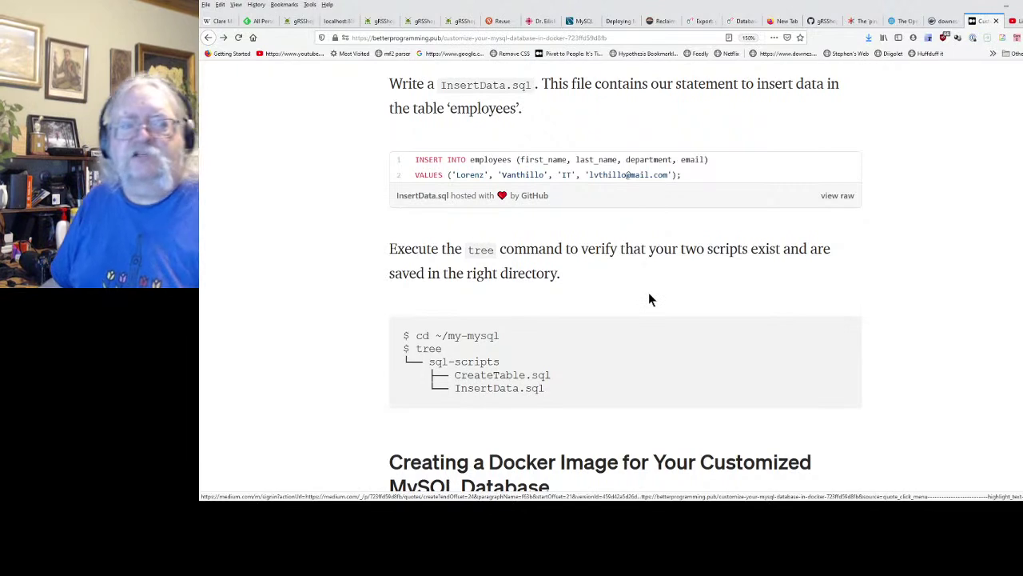
{"action": "scroll", "coordinate": [724, 315], "scroll_direction": "down", "scroll_amount": 9}
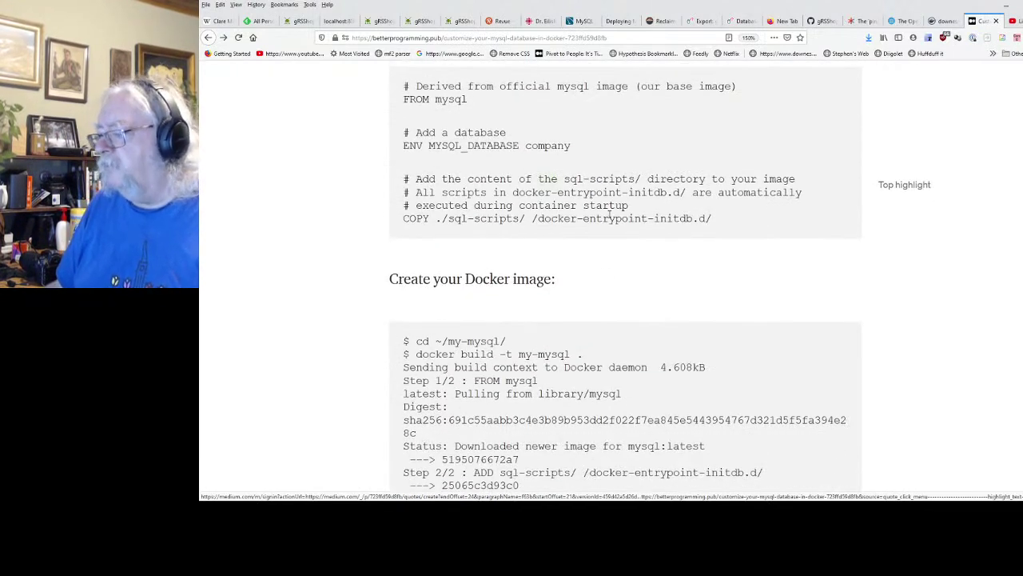
{"action": "scroll", "coordinate": [607, 224], "scroll_direction": "down", "scroll_amount": 3}
{"action": "scroll", "coordinate": [606, 275], "scroll_direction": "down", "scroll_amount": 4}
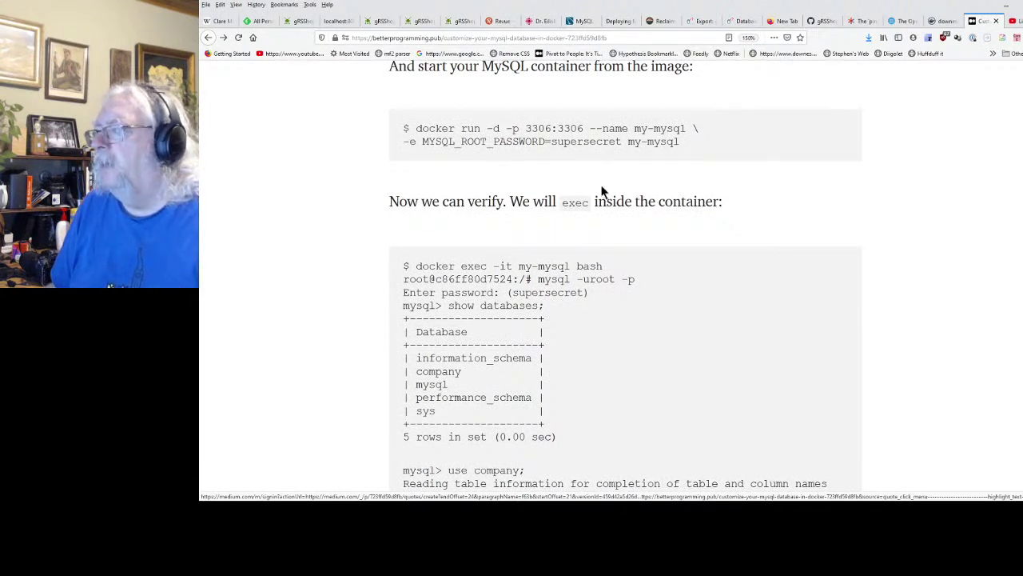
{"action": "scroll", "coordinate": [537, 157], "scroll_direction": "up", "scroll_amount": 1}
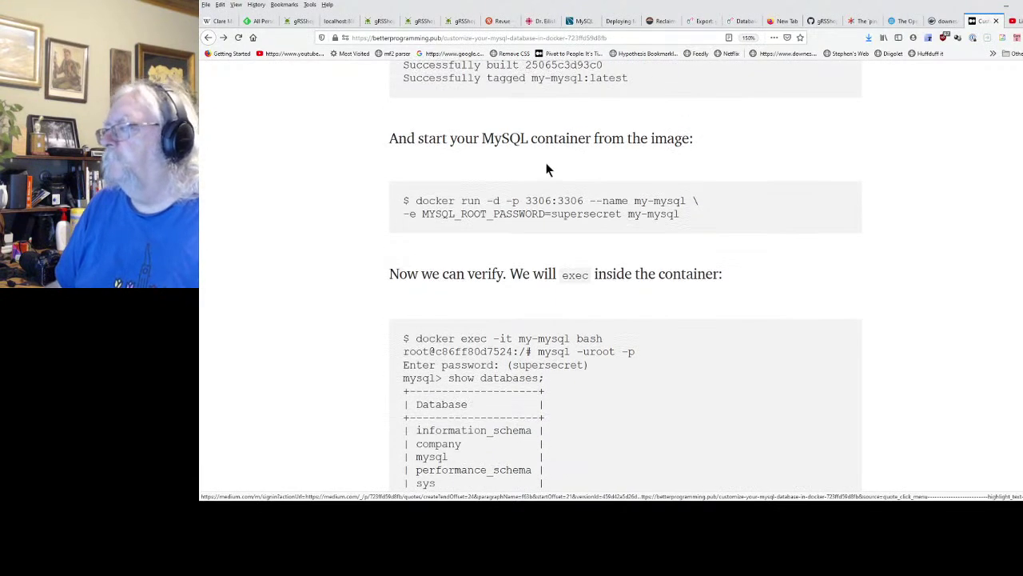
{"action": "scroll", "coordinate": [506, 206], "scroll_direction": "up", "scroll_amount": 12}
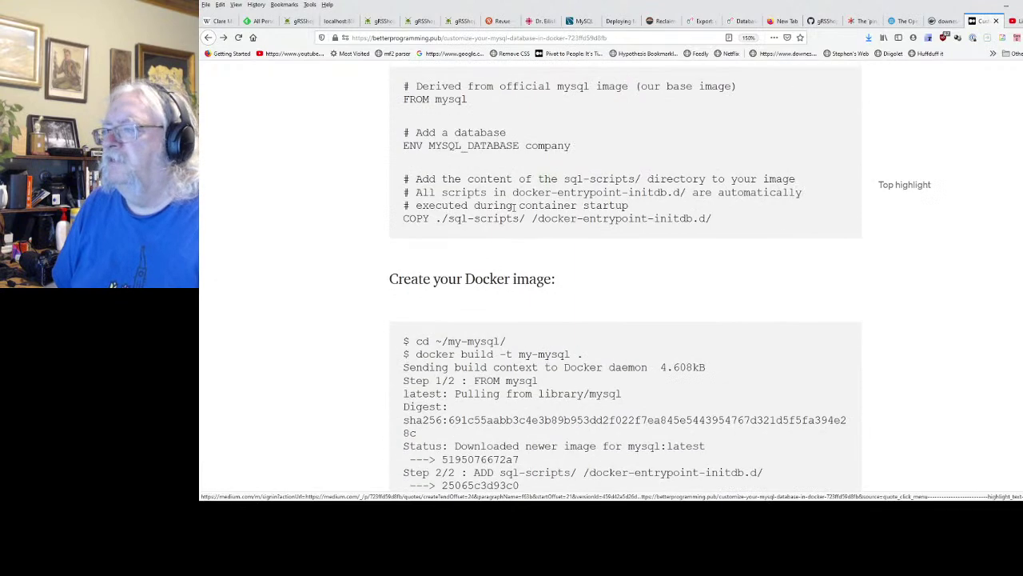
{"action": "scroll", "coordinate": [513, 206], "scroll_direction": "up", "scroll_amount": 8}
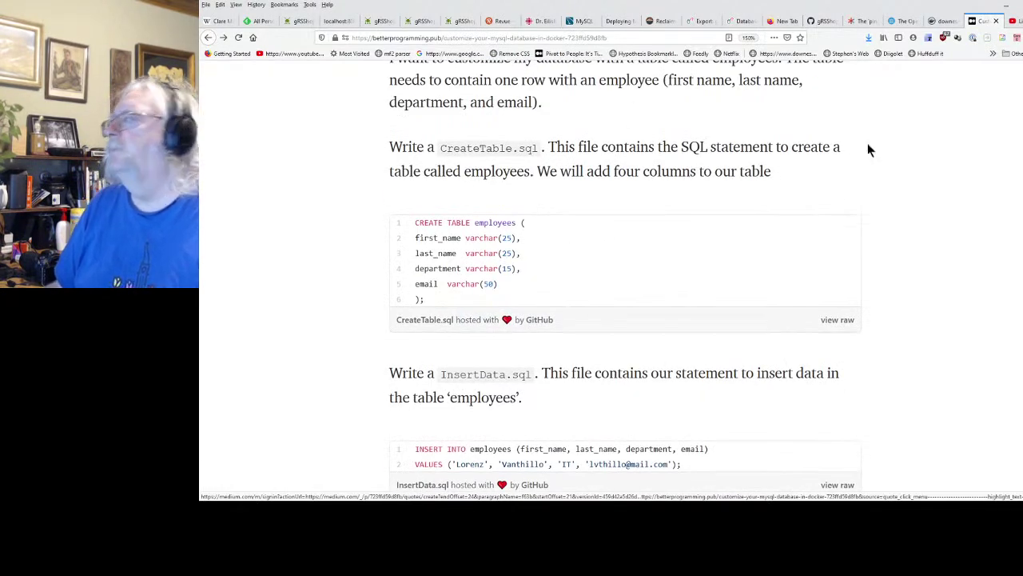
Step: Return to Visual Studio Code and examine the Dockerfile's whole COPY line and the terminal's MySQL prompt
{"action": "key", "text": "alt+Tab"}
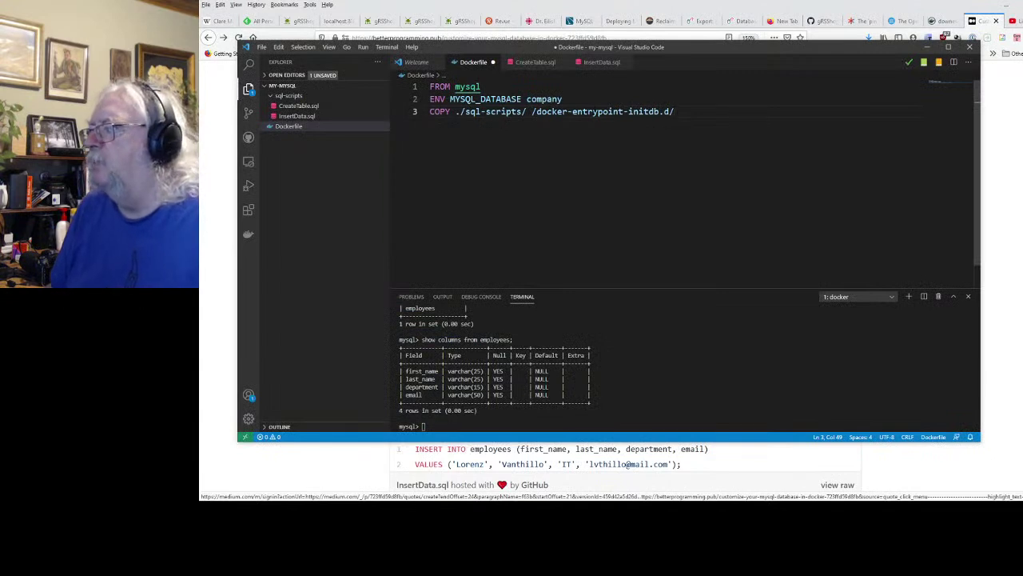
{"action": "key", "text": "ctrl+shift+Left"}
{"action": "key", "text": "ctrl+shift+Left"}
{"action": "key", "text": "ctrl+shift+Left"}
{"action": "key", "text": "ctrl+shift+Left"}
{"action": "key", "text": "ctrl+shift+Left"}
{"action": "key", "text": "ctrl+shift+Left"}
{"action": "key", "text": "ctrl+shift+Left"}
{"action": "key", "text": "ctrl+shift+Left"}
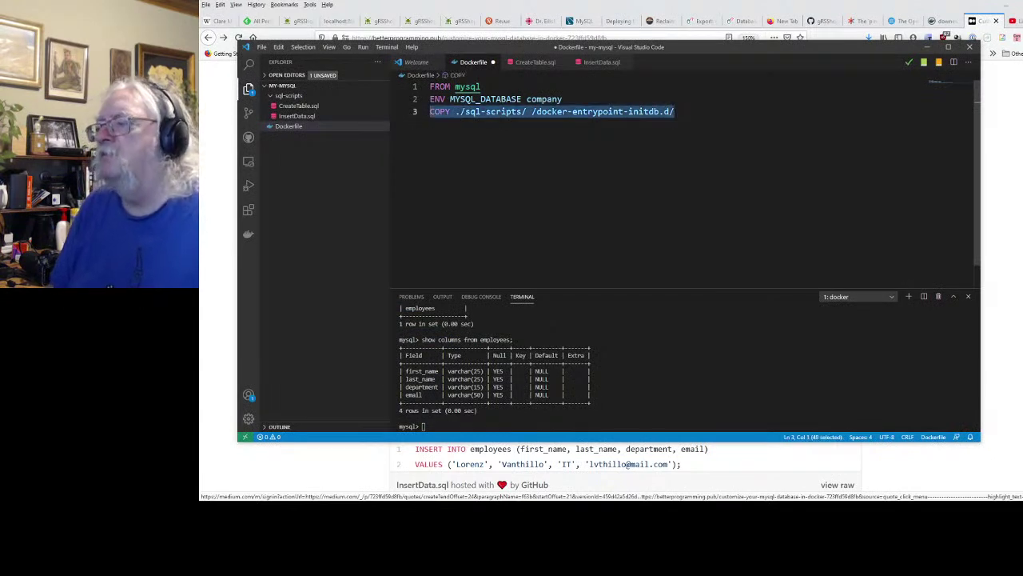
{"action": "key", "text": "Right"}
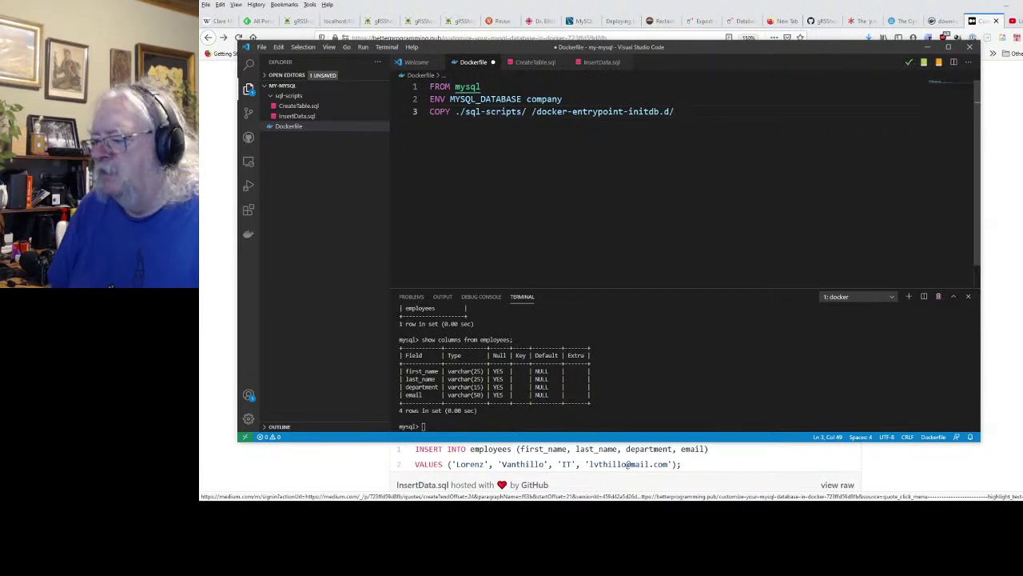
{"action": "left_click", "coordinate": [518, 423]}
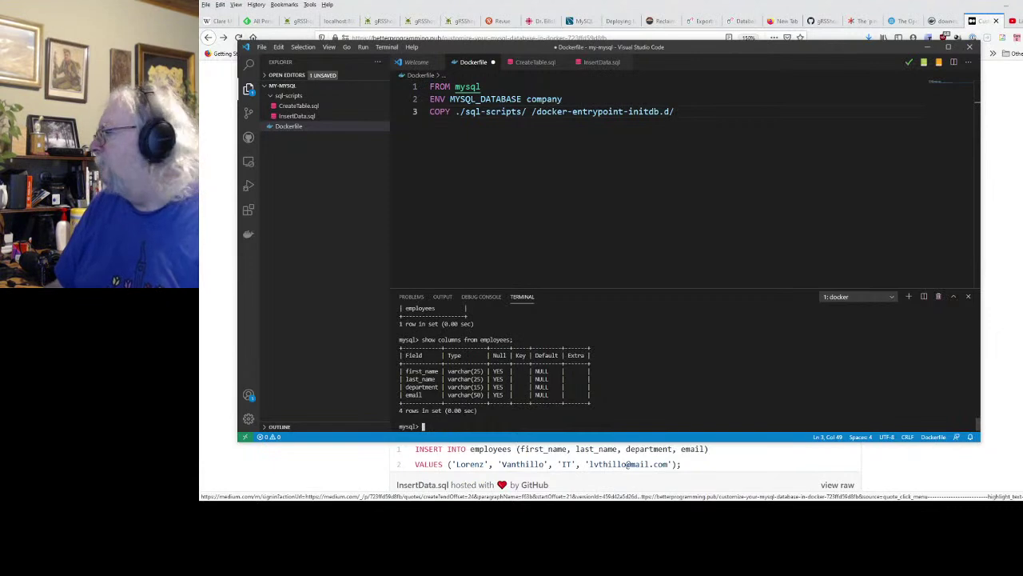
Step: Switch to Docker Desktop to check the my-mysql and grsshopper entries in the container list, and return to the browser tutorial
{"action": "key", "text": "alt+Tab"}
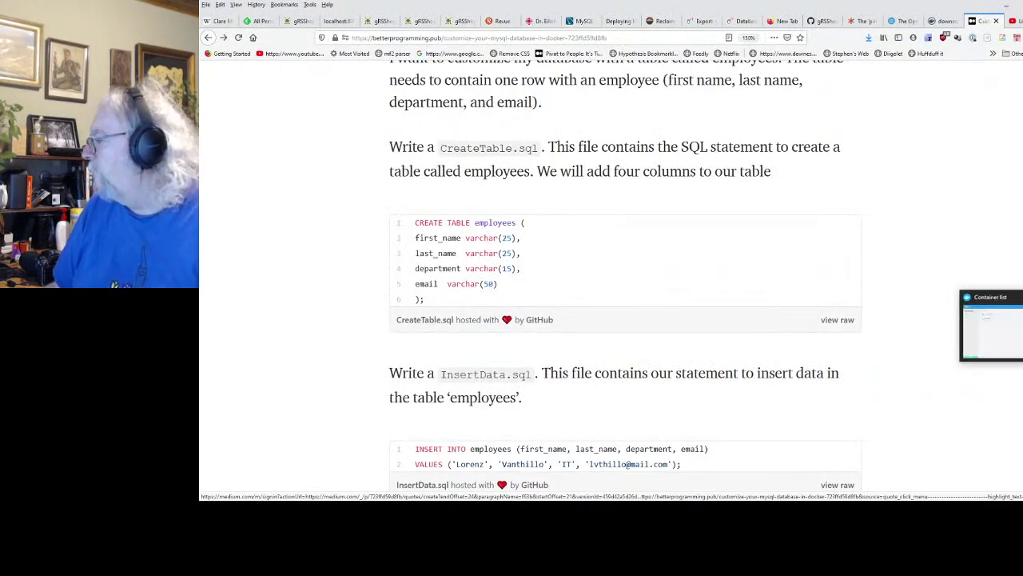
{"action": "left_click", "coordinate": [978, 320]}
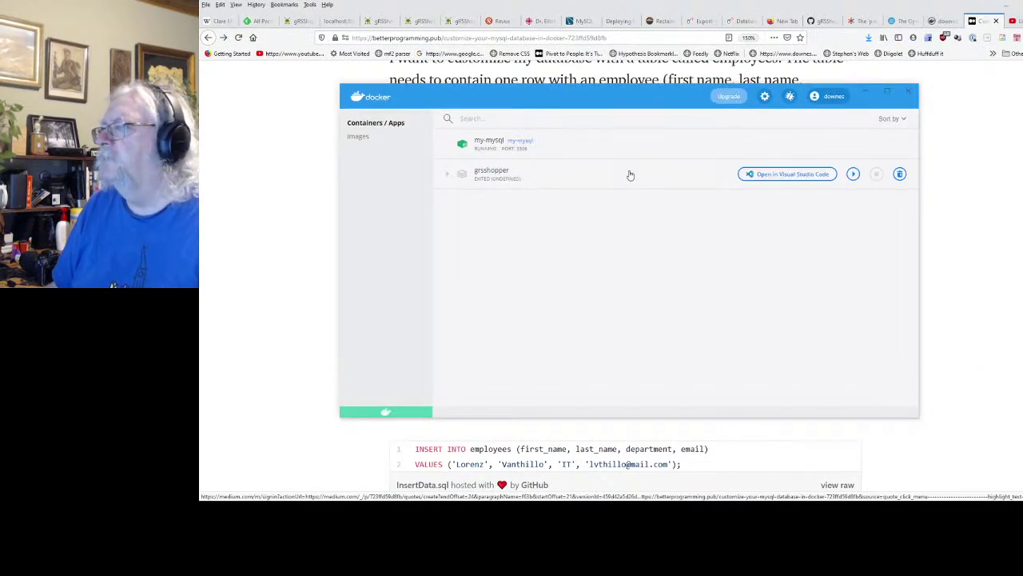
{"action": "left_click", "coordinate": [991, 260]}
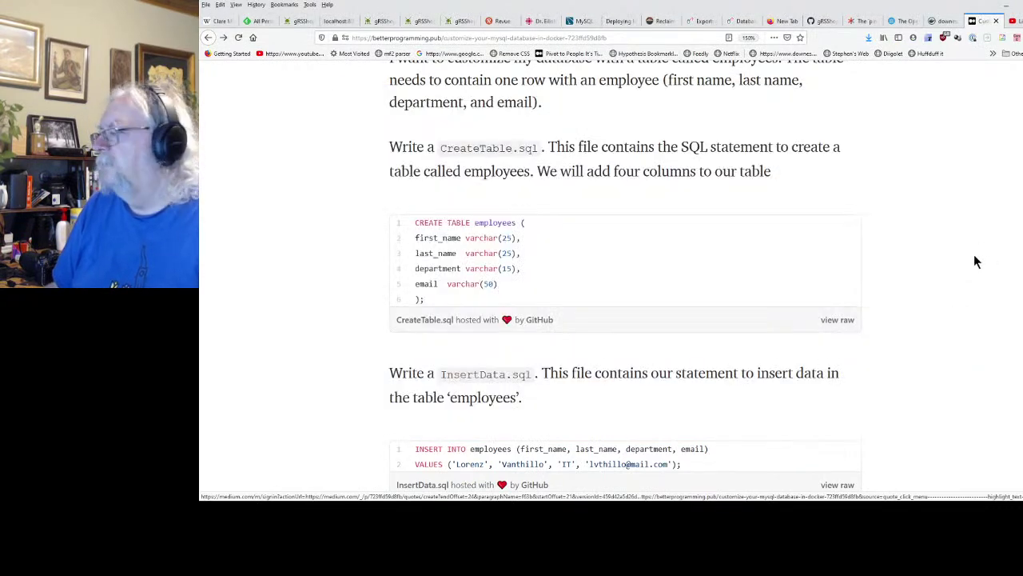
Step: Read through the tutorial to the custom image's drawbacks and the bind mounts section, examining its docker run command
{"action": "scroll", "coordinate": [593, 293], "scroll_direction": "down", "scroll_amount": 1}
{"action": "scroll", "coordinate": [594, 293], "scroll_direction": "down", "scroll_amount": 10}
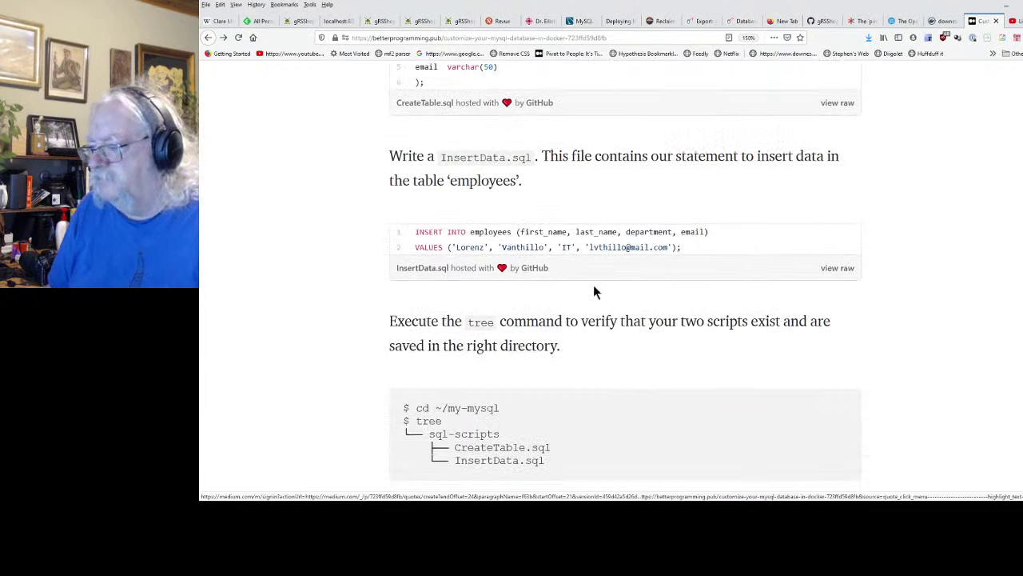
{"action": "scroll", "coordinate": [594, 273], "scroll_direction": "down", "scroll_amount": 10}
{"action": "scroll", "coordinate": [595, 273], "scroll_direction": "down", "scroll_amount": 5}
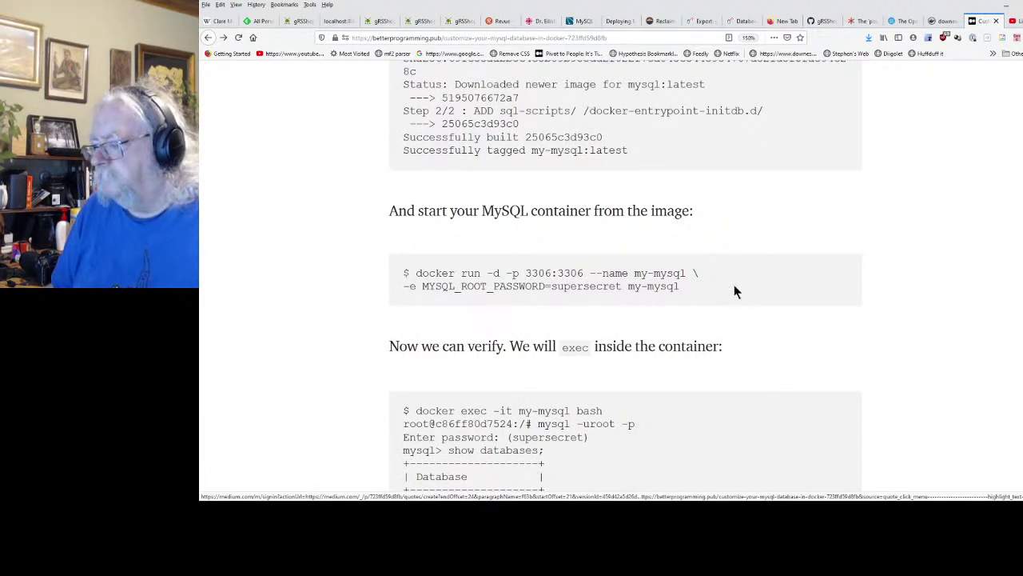
{"action": "scroll", "coordinate": [736, 286], "scroll_direction": "down", "scroll_amount": 15}
{"action": "scroll", "coordinate": [734, 286], "scroll_direction": "down", "scroll_amount": 15}
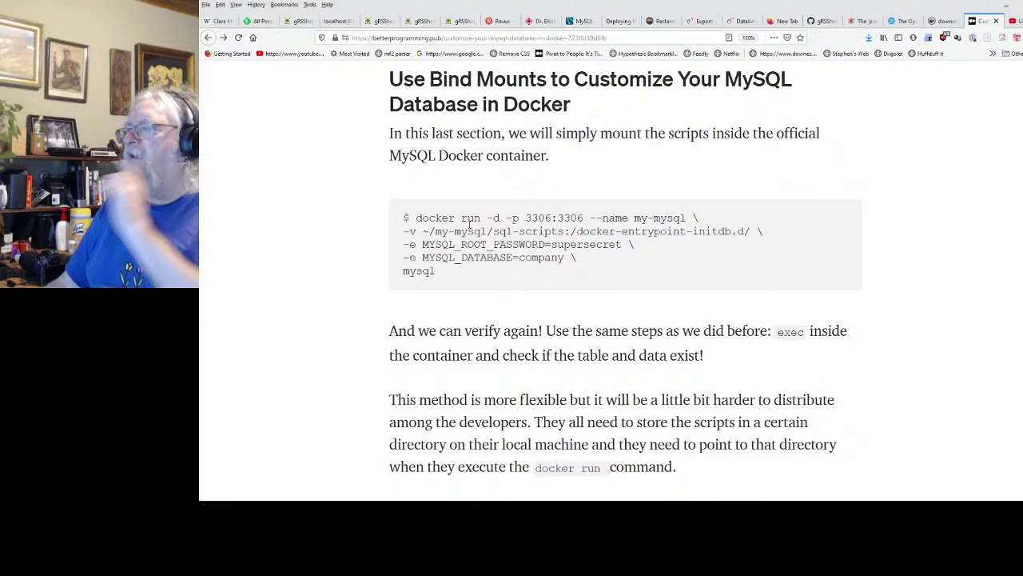
{"action": "scroll", "coordinate": [565, 253], "scroll_direction": "up", "scroll_amount": 5}
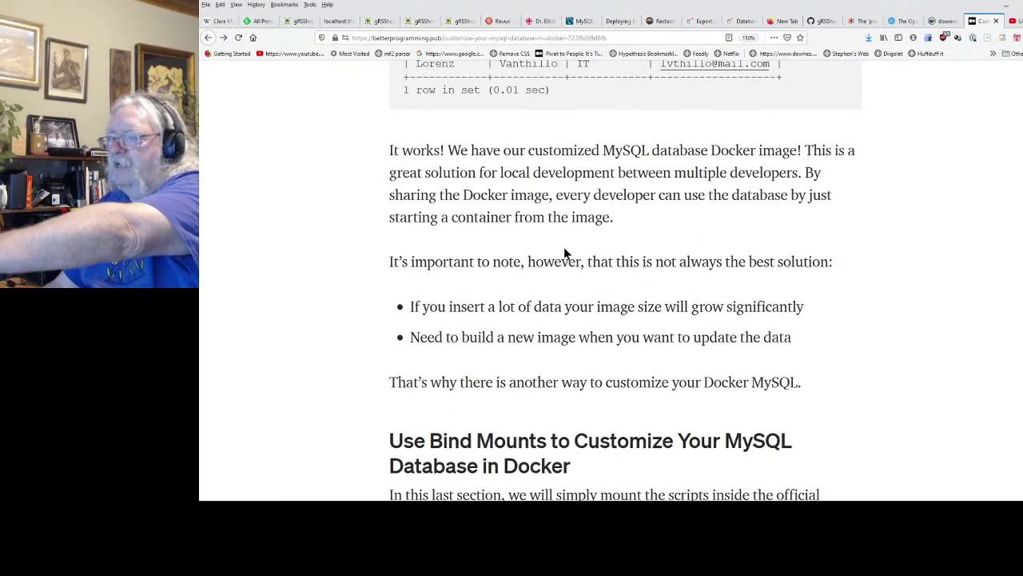
{"action": "scroll", "coordinate": [565, 249], "scroll_direction": "up", "scroll_amount": 2}
{"action": "scroll", "coordinate": [566, 244], "scroll_direction": "down", "scroll_amount": 5}
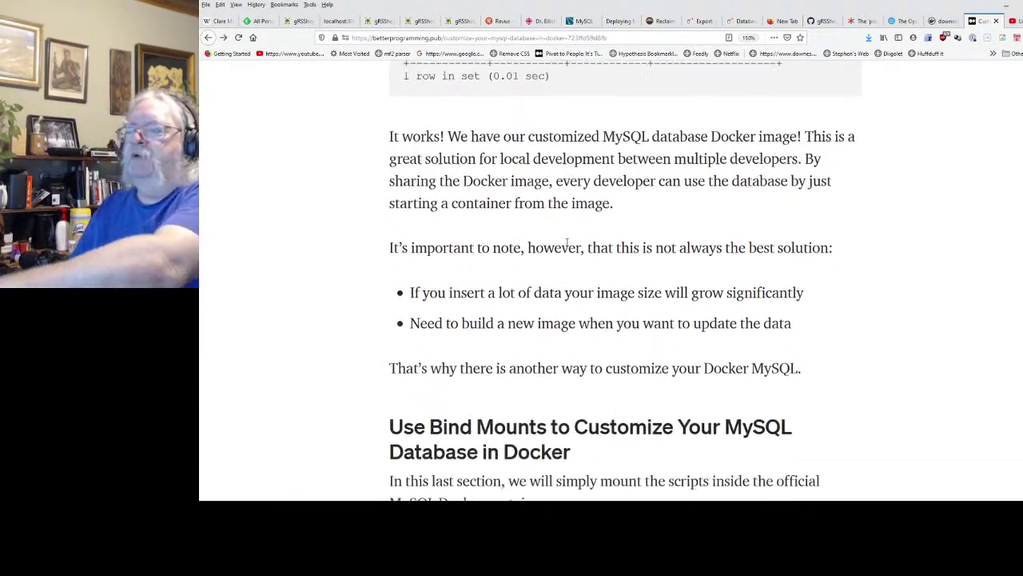
{"action": "scroll", "coordinate": [567, 241], "scroll_direction": "down", "scroll_amount": 5}
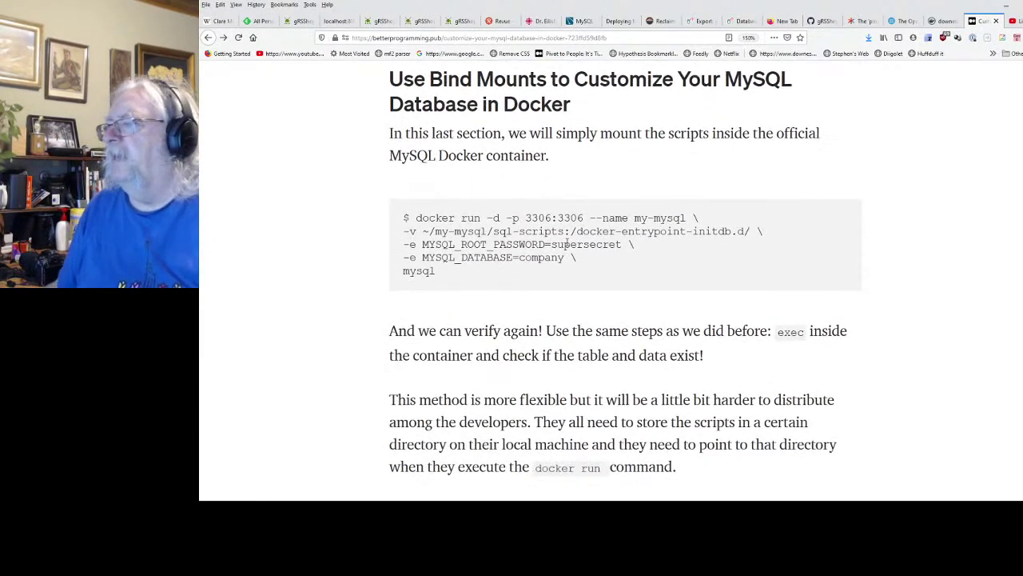
{"action": "scroll", "coordinate": [575, 234], "scroll_direction": "up", "scroll_amount": 1}
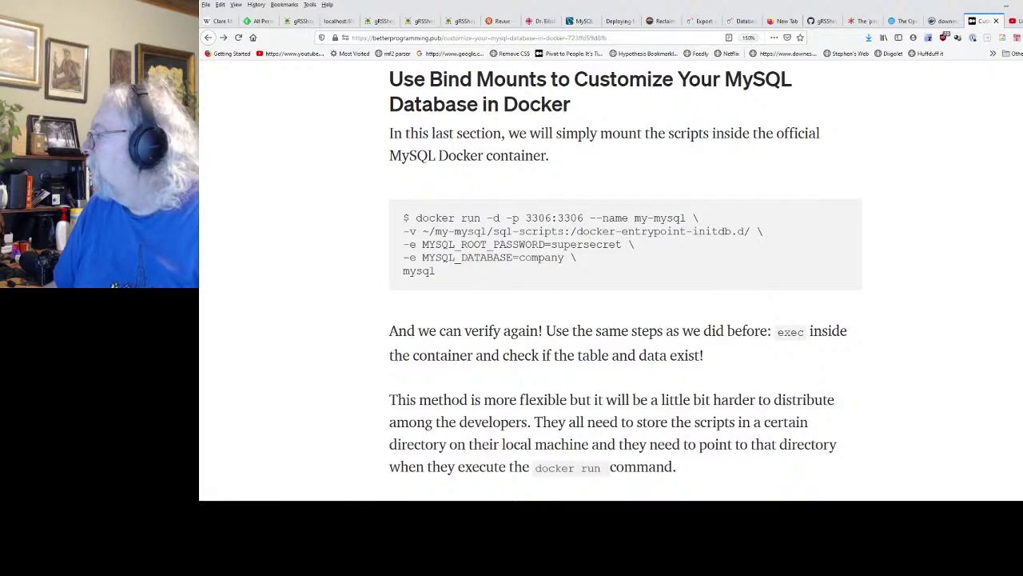
Step: Switch to Docker Desktop and stop the my-mysql container
{"action": "mouse_move", "coordinate": [560, 155]}
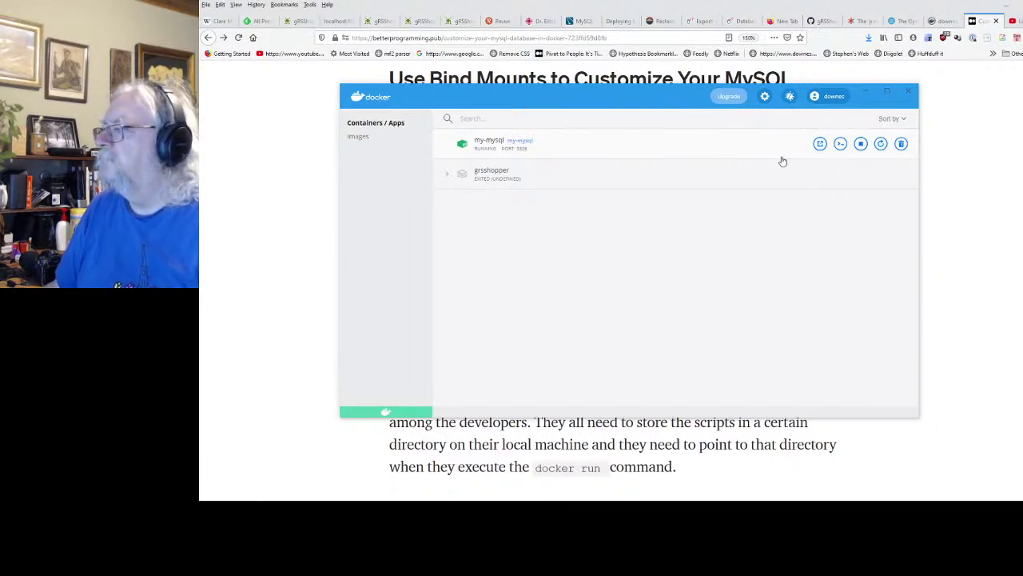
{"action": "left_click", "coordinate": [859, 145]}
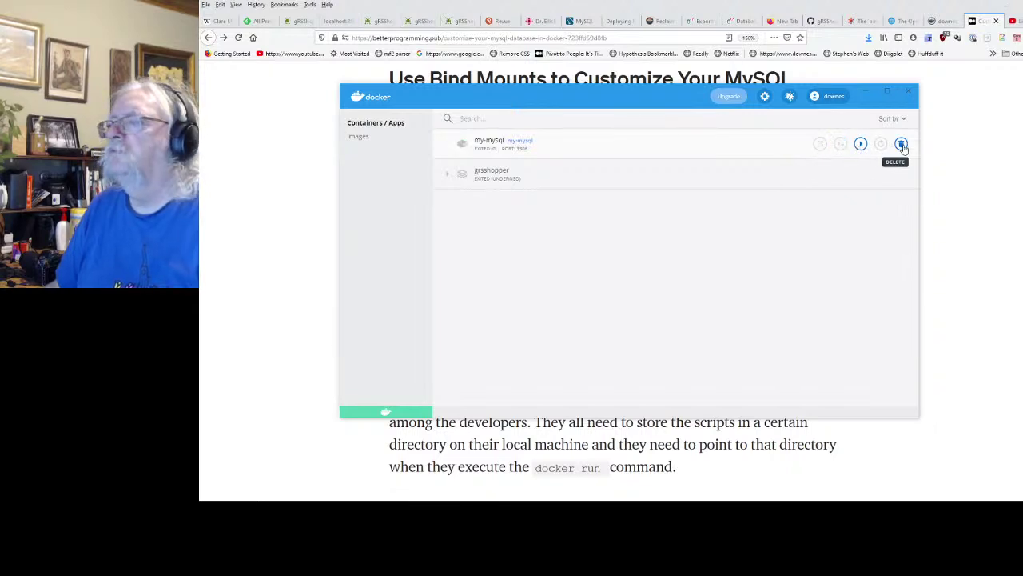
Step: Remove the my-mysql container together with all its data
{"action": "left_click", "coordinate": [902, 145]}
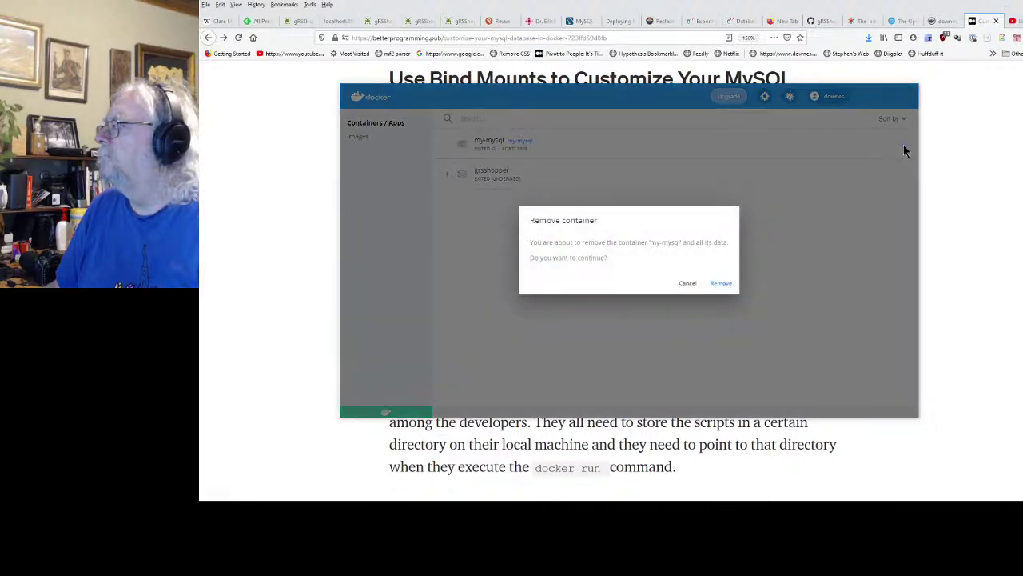
{"action": "left_click", "coordinate": [722, 284]}
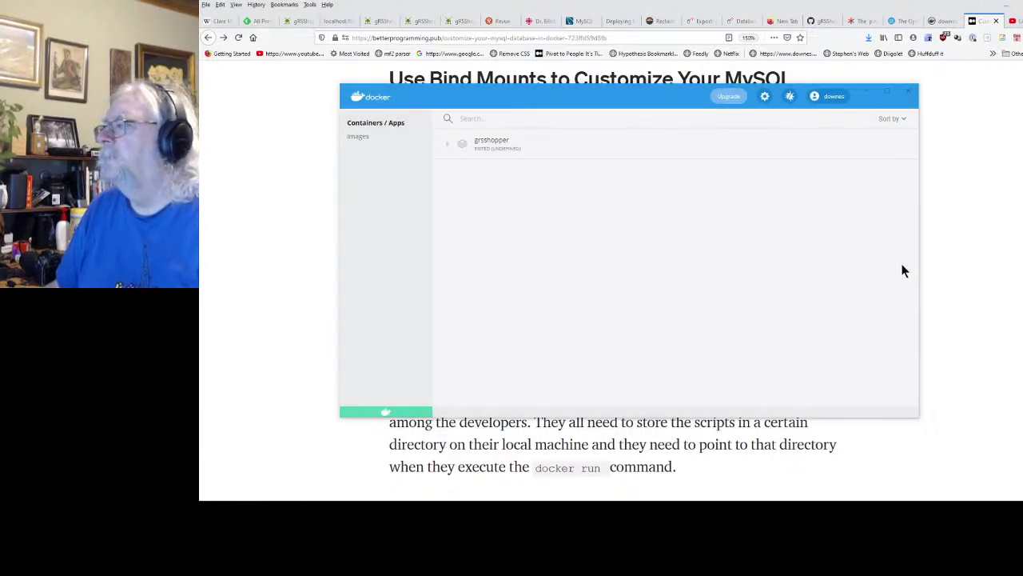
{"action": "left_click", "coordinate": [967, 264]}
Step: Copy the full multi-line docker run command from the article's bind mounts section in the browser
{"action": "key", "text": "alt+Tab"}
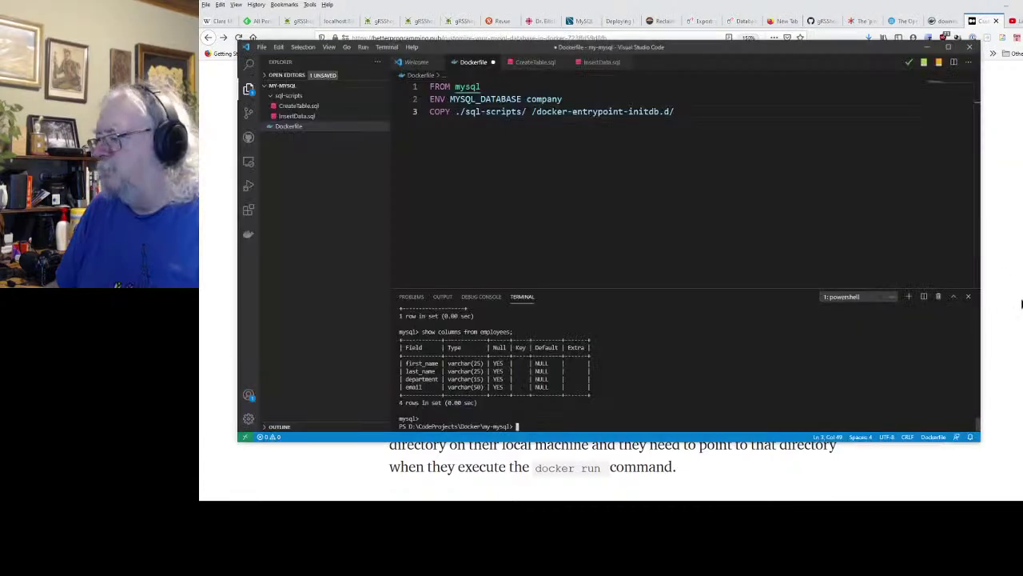
{"action": "left_click", "coordinate": [901, 464]}
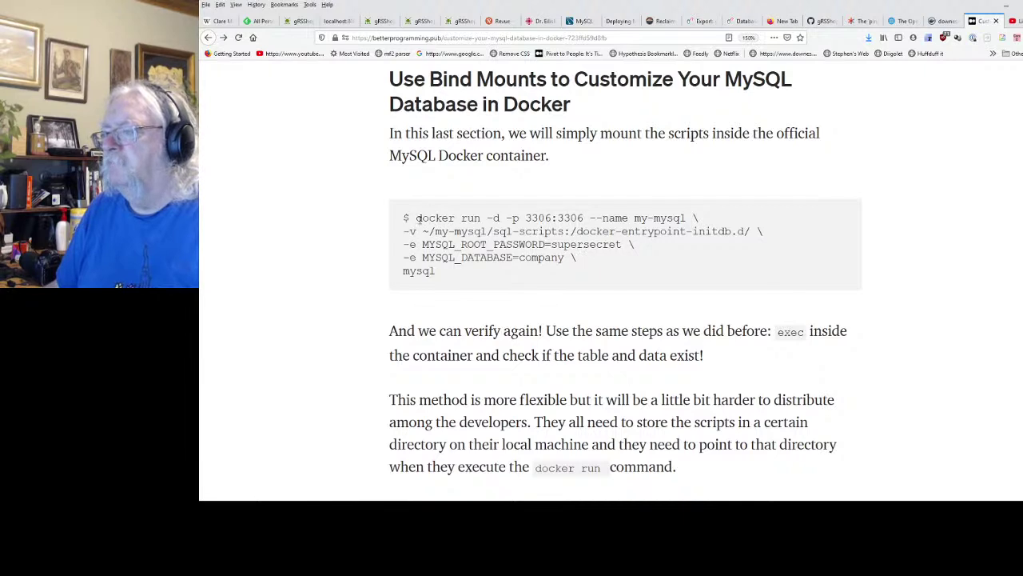
{"action": "mouse_move", "coordinate": [417, 219]}
{"action": "left_mouse_down"}
{"action": "mouse_move", "coordinate": [411, 233]}
{"action": "mouse_move", "coordinate": [433, 273]}
{"action": "mouse_move", "coordinate": [416, 218]}
{"action": "left_mouse_up"}
{"action": "key", "text": "ctrl+c"}
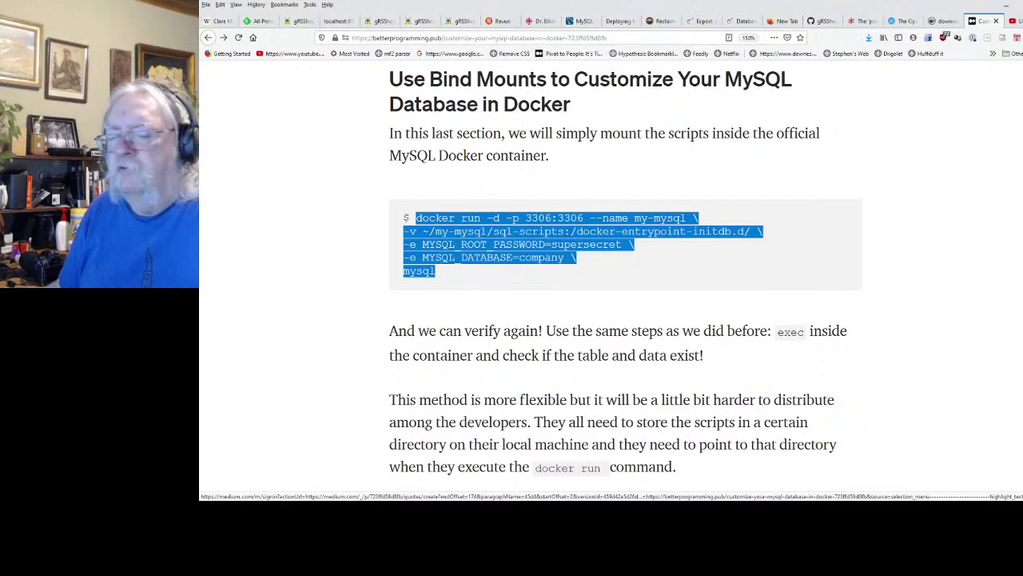
Step: Try to run the copied multi-line docker run command, including the MySQL root password, in the Visual Studio Code terminal and review the output
{"action": "key", "text": "alt+Tab"}
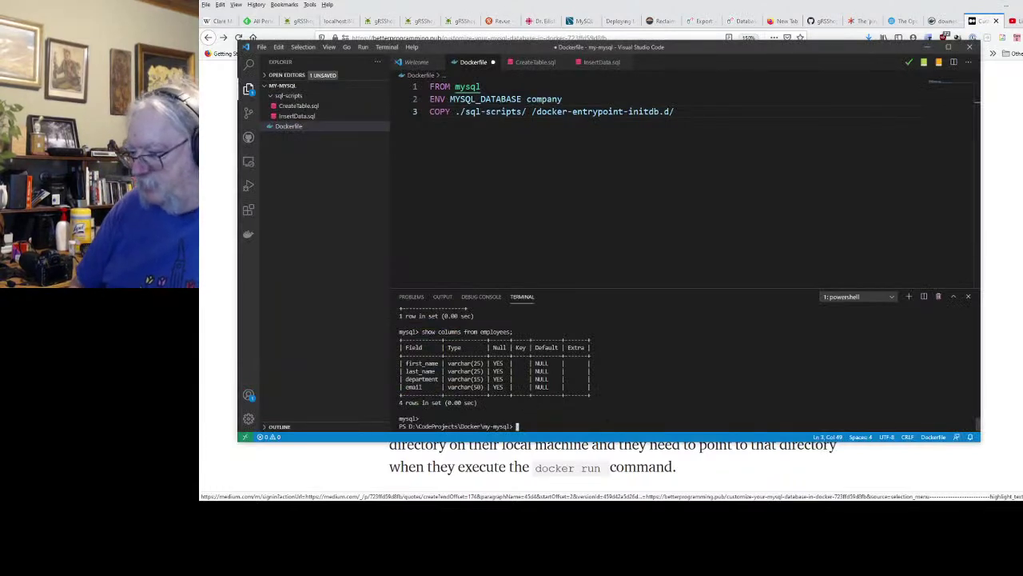
{"action": "key", "text": "ctrl+v"}
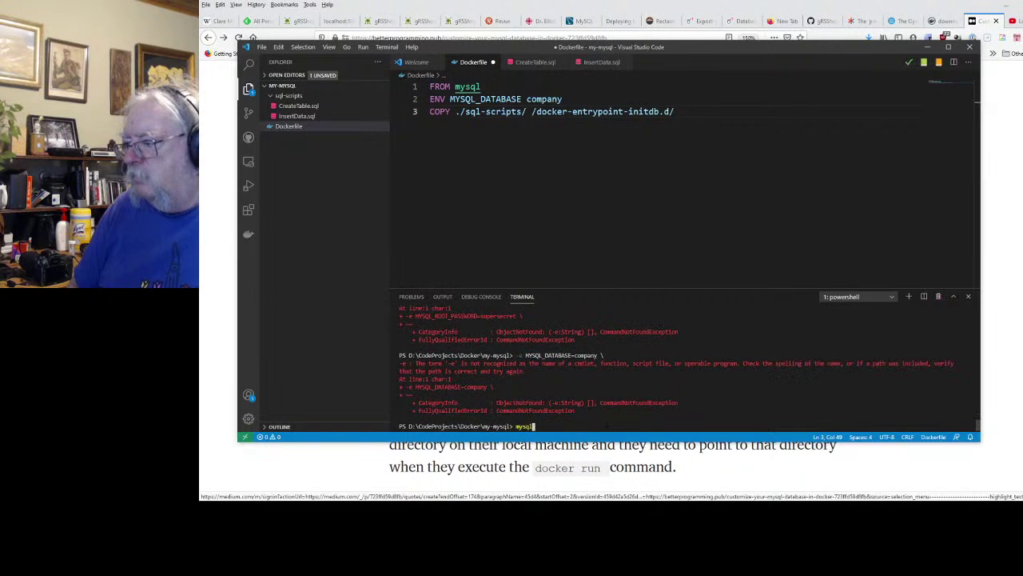
{"action": "scroll", "coordinate": [680, 364], "scroll_direction": "up", "scroll_amount": 4}
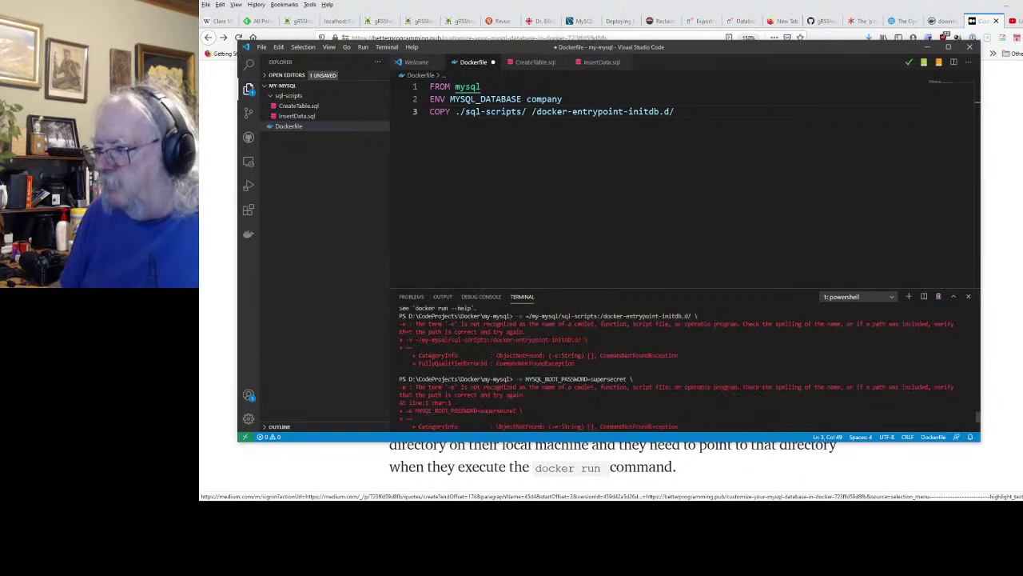
{"action": "scroll", "coordinate": [680, 364], "scroll_direction": "up", "scroll_amount": 2}
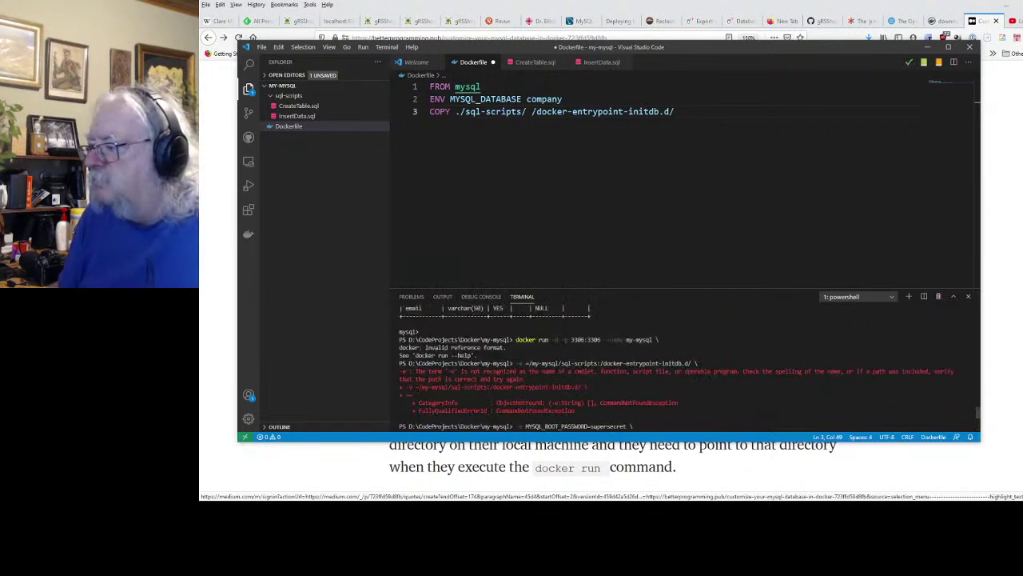
{"action": "scroll", "coordinate": [679, 364], "scroll_direction": "up", "scroll_amount": 4}
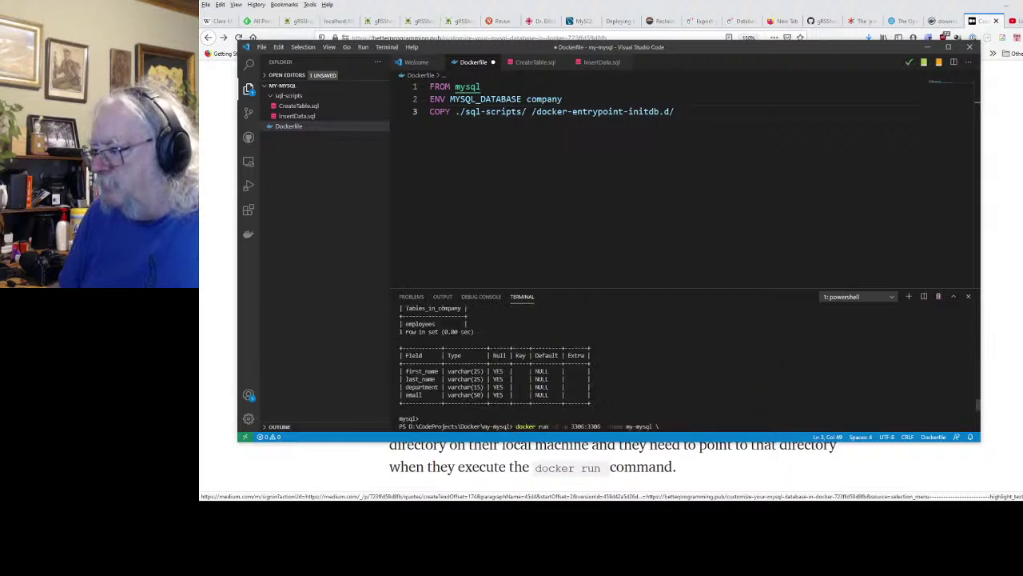
{"action": "scroll", "coordinate": [679, 364], "scroll_direction": "down", "scroll_amount": 4}
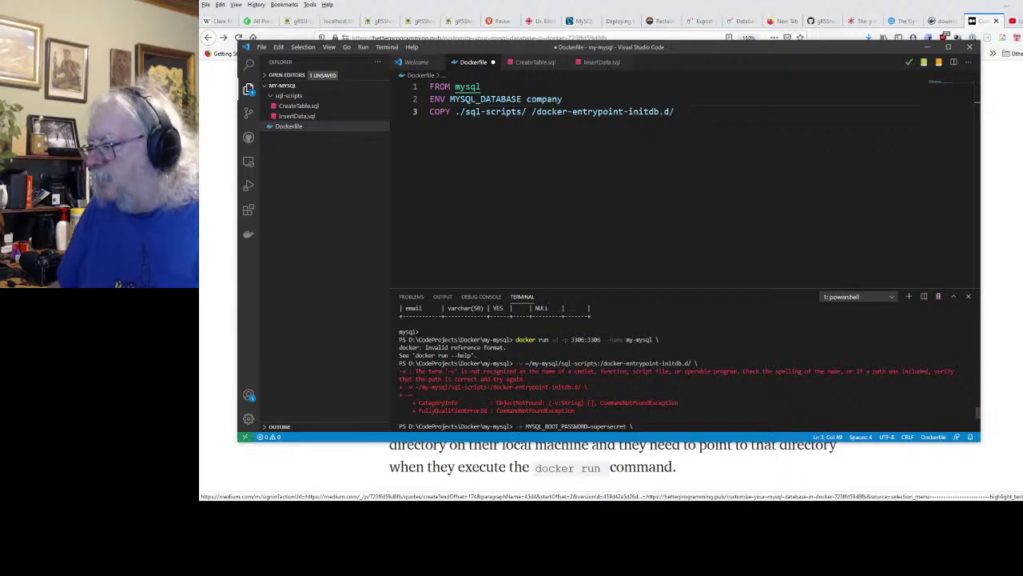
{"action": "scroll", "coordinate": [680, 364], "scroll_direction": "up", "scroll_amount": 3}
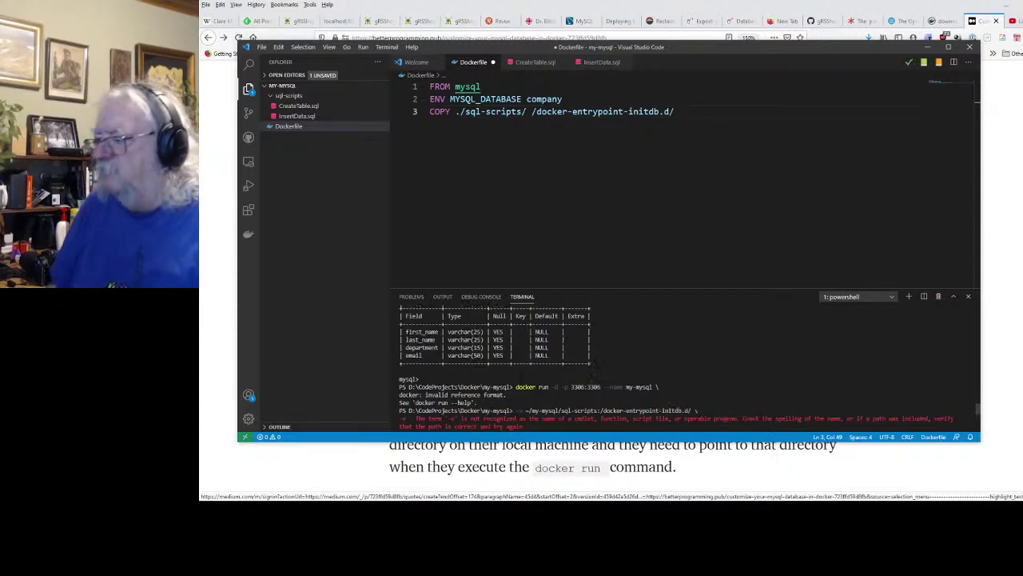
{"action": "scroll", "coordinate": [679, 364], "scroll_direction": "down", "scroll_amount": 6}
Step: Clear the leftover mysql text from the terminal prompt
{"action": "type", "text": "mysql"}
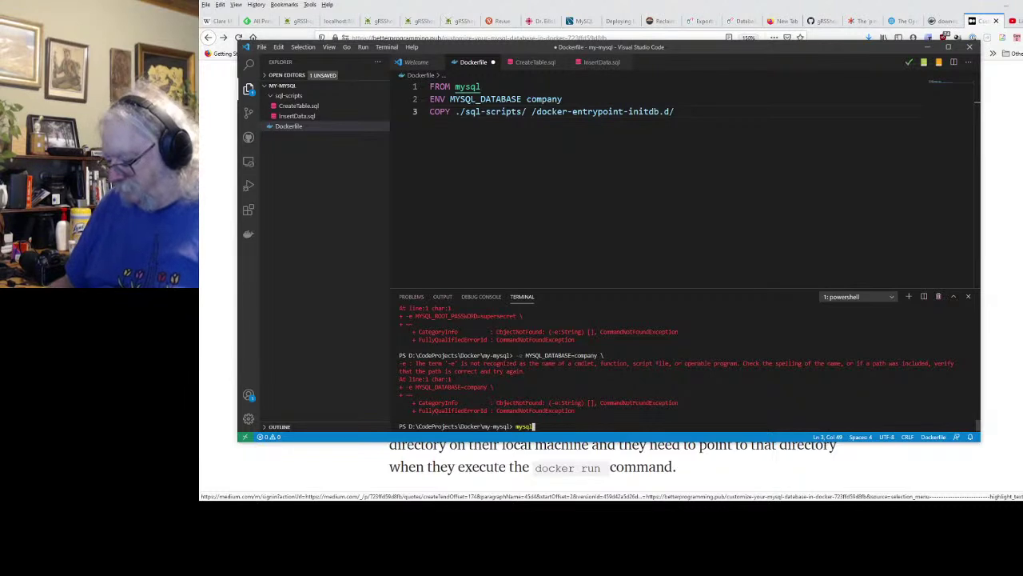
{"action": "key", "text": "BackSpace"}
{"action": "key", "text": "BackSpace"}
{"action": "key", "text": "BackSpace"}
{"action": "key", "text": "BackSpace"}
{"action": "key", "text": "BackSpace"}
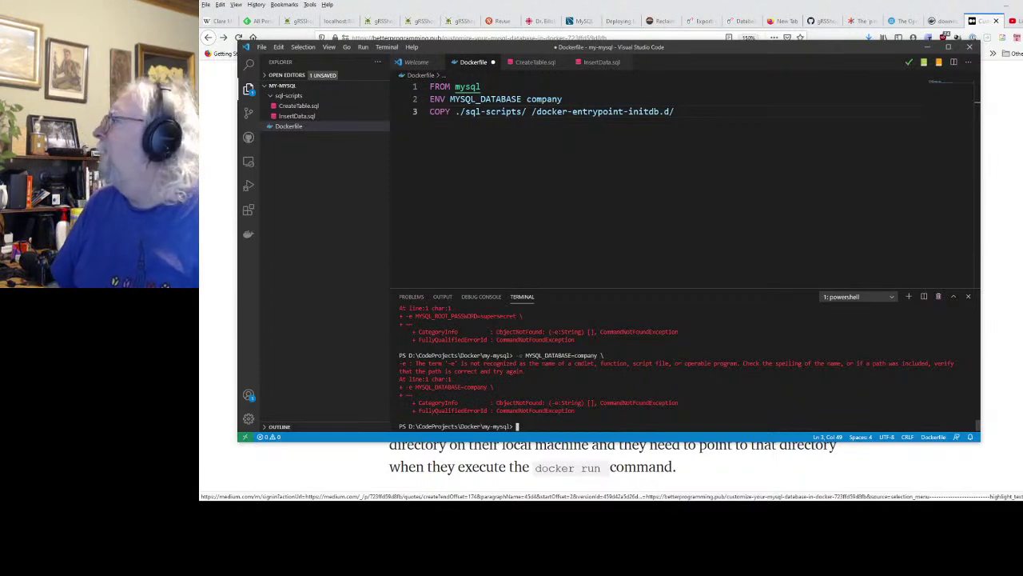
Step: Open NoteTab Pro and paste the docker run command, including the MySQL root password, into the blank document
{"action": "key", "text": "super"}
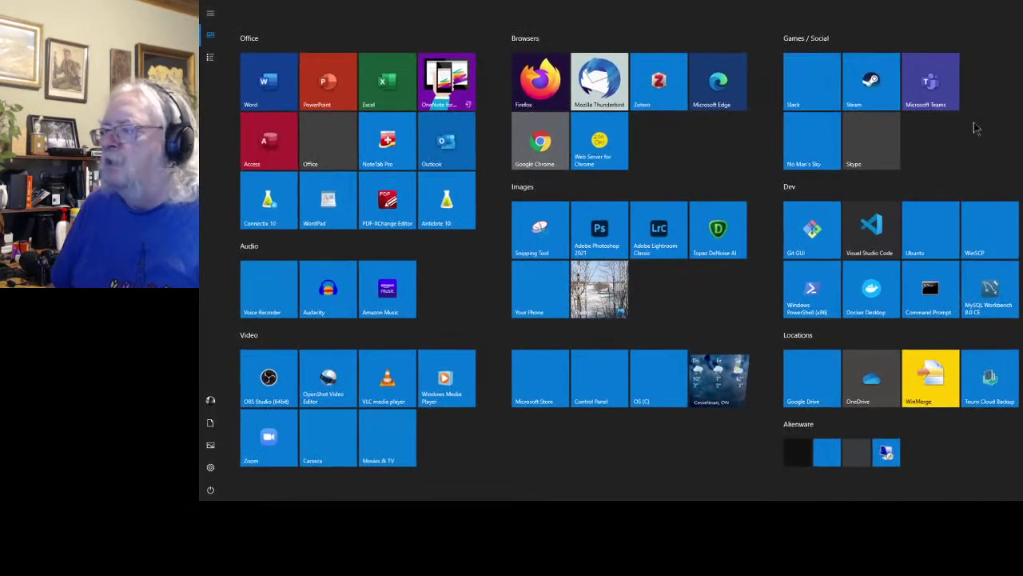
{"action": "left_click", "coordinate": [387, 140]}
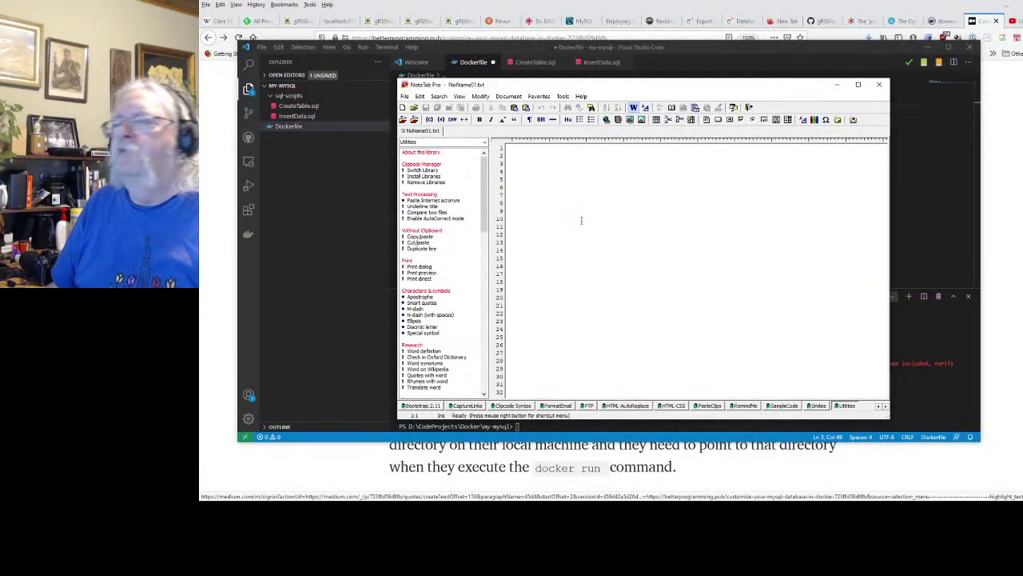
{"action": "key", "text": "ctrl+v"}
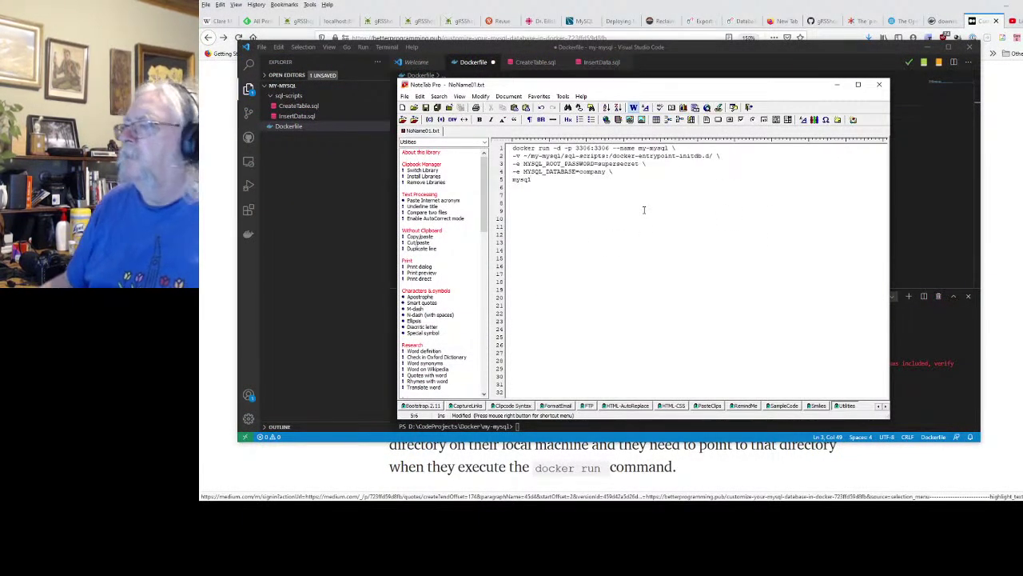
Step: Remove the first line's trailing backslash and line break so the -v option follows my-mysql on the same line
{"action": "left_click", "coordinate": [673, 149]}
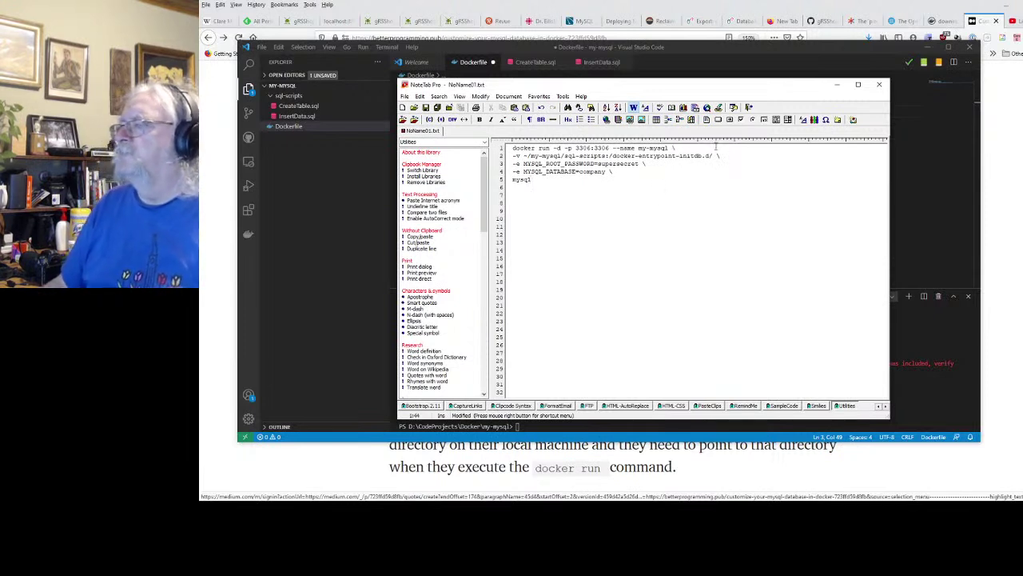
{"action": "key", "text": "Delete"}
{"action": "key", "text": "Delete"}
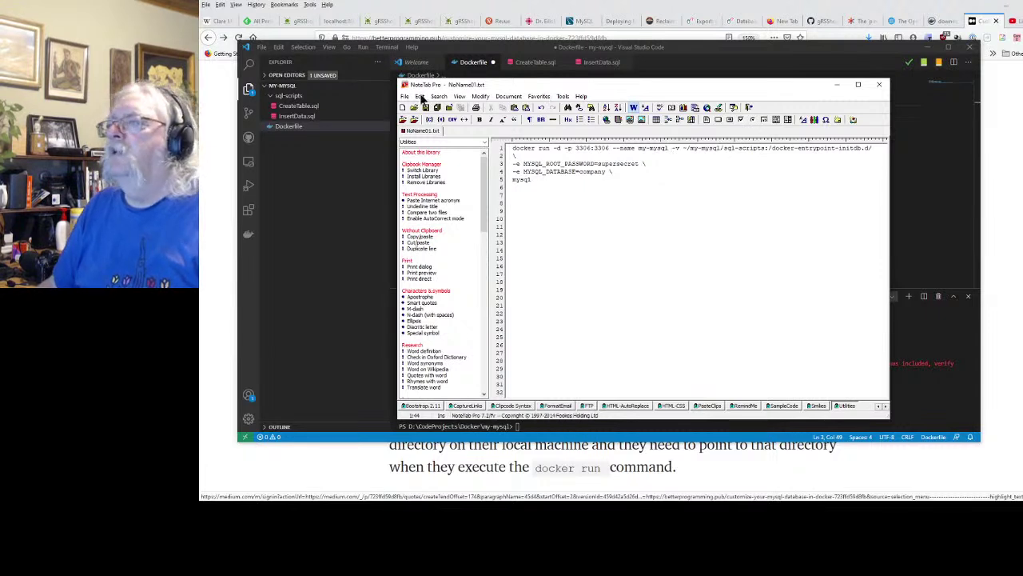
{"action": "left_click", "coordinate": [460, 96]}
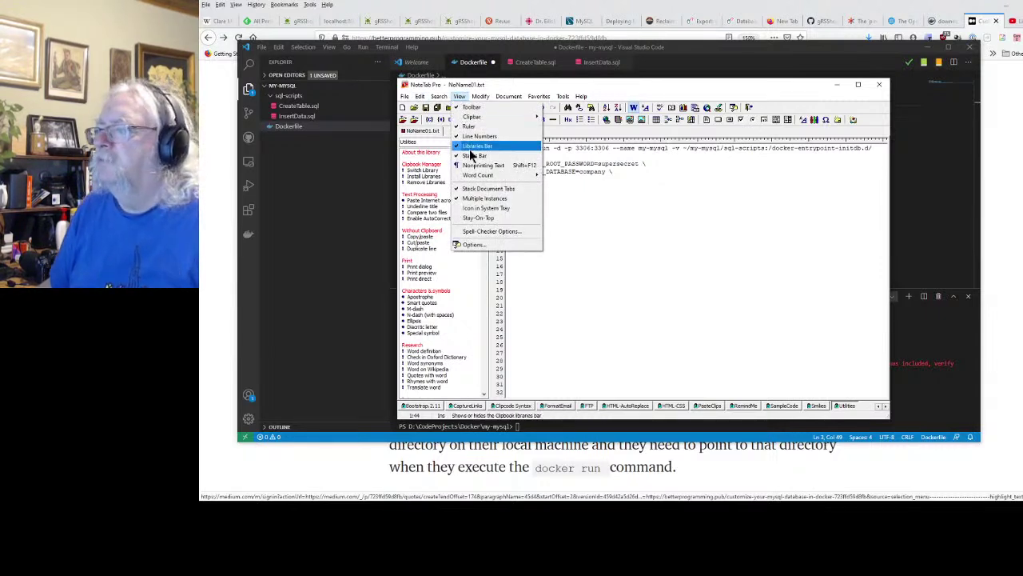
{"action": "left_click", "coordinate": [420, 97]}
{"action": "mouse_move", "coordinate": [458, 97]}
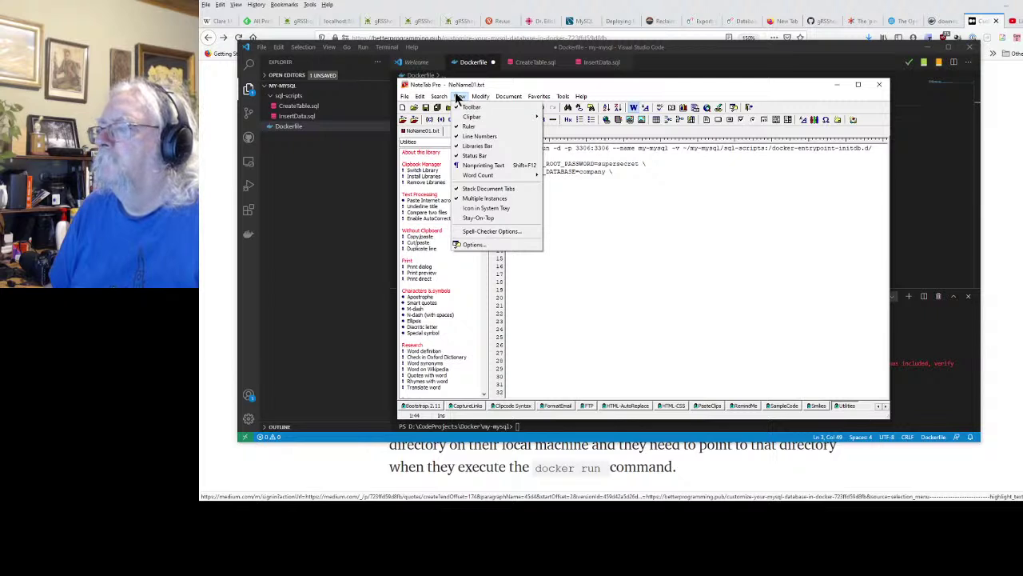
{"action": "left_click", "coordinate": [811, 167]}
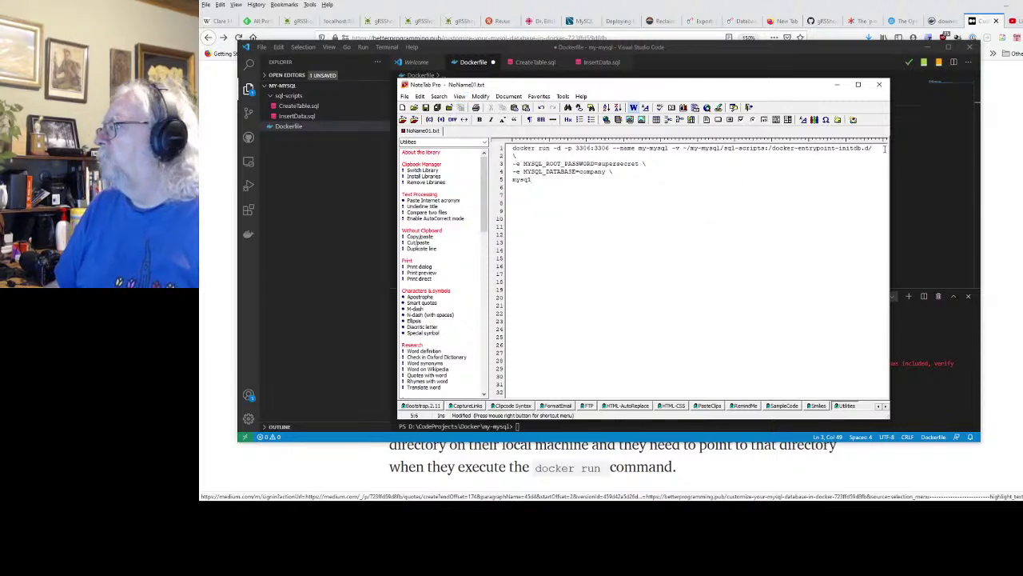
Step: Join the MYSQL_ROOT_PASSWORD and MYSQL_DATABASE options onto the command line, removing the backslashes and line breaks before them
{"action": "key", "text": "Delete"}
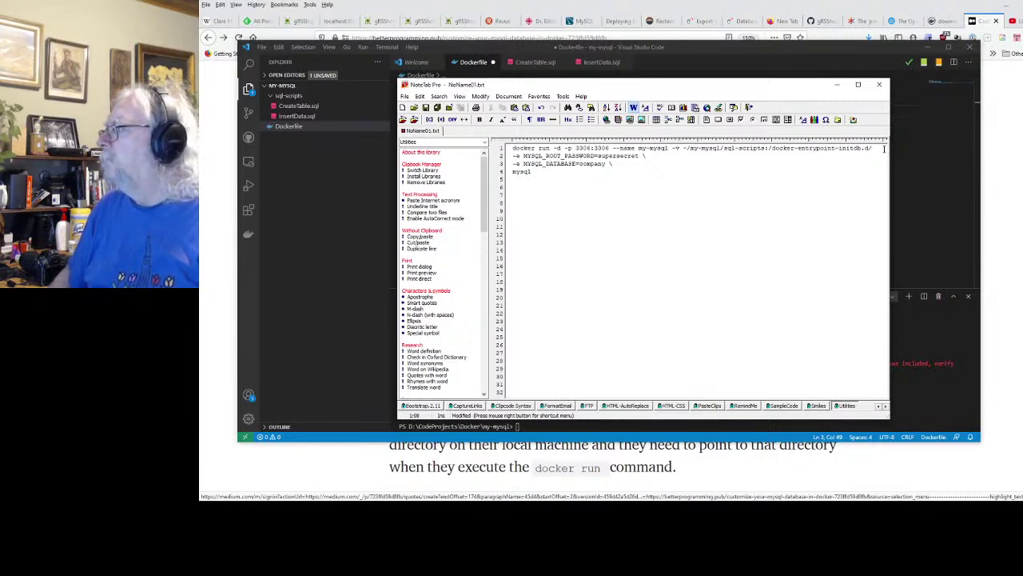
{"action": "key", "text": "Delete"}
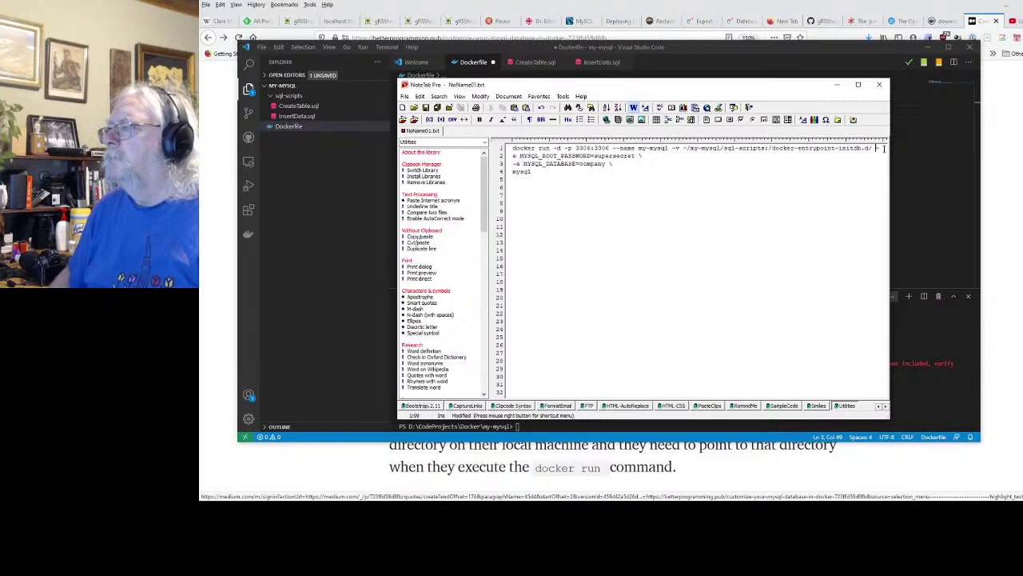
{"action": "key", "text": "Right"}
{"action": "key", "text": "Right"}
{"action": "key", "text": "Right"}
{"action": "key", "text": "Right"}
{"action": "key", "text": "Right"}
{"action": "key", "text": "Right"}
{"action": "key", "text": "Right"}
{"action": "key", "text": "Right"}
{"action": "key", "text": "Right"}
{"action": "key", "text": "Right"}
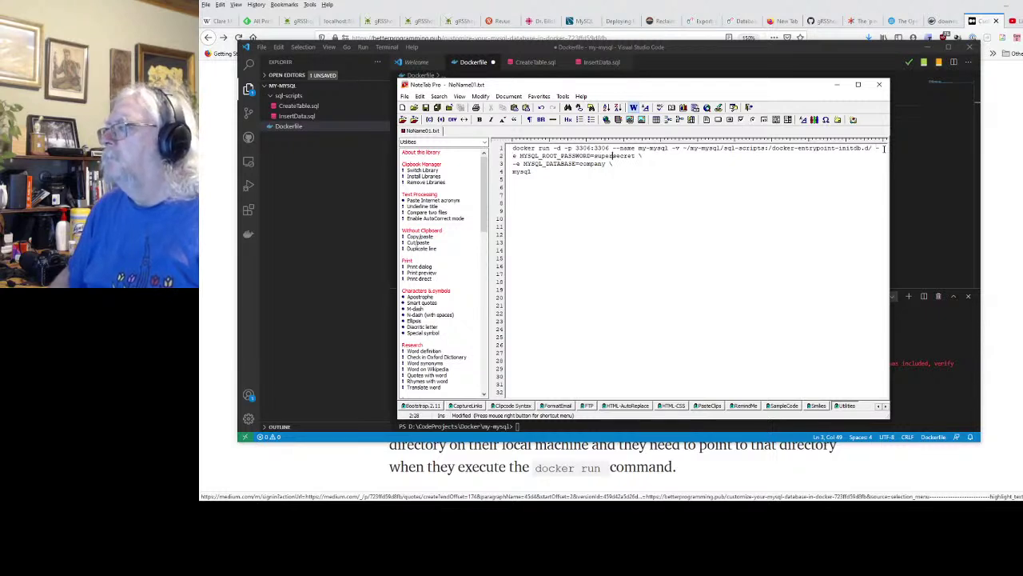
{"action": "key", "text": "Delete"}
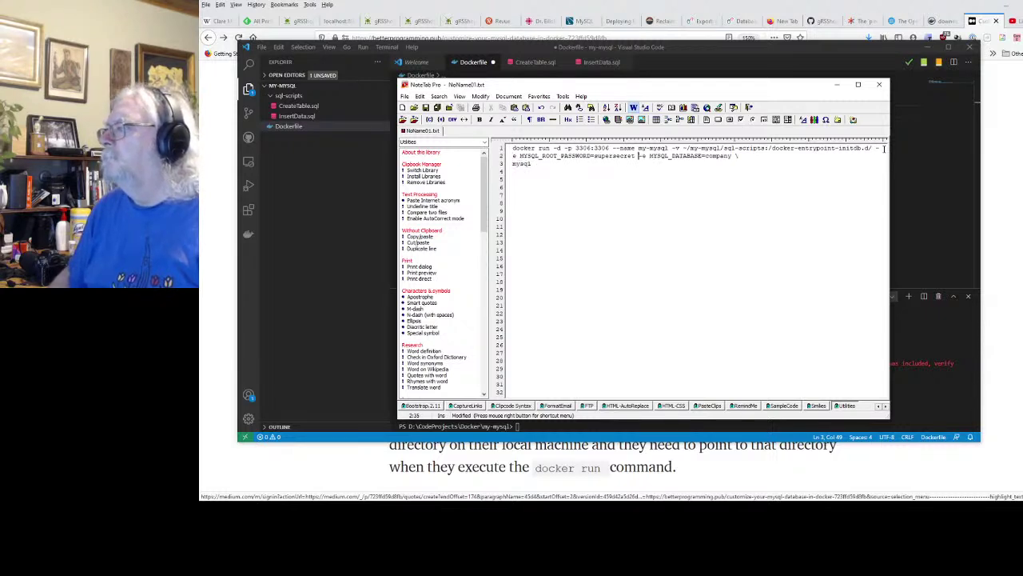
Step: Remove the backslash and line break after MYSQL_DATABASE=company so the mysql image name ends the single-line command
{"action": "key", "text": "Right"}
{"action": "key", "text": "Right"}
{"action": "key", "text": "Right"}
{"action": "key", "text": "Right"}
{"action": "key", "text": "Right"}
{"action": "key", "text": "Right"}
{"action": "key", "text": "Right"}
{"action": "key", "text": "Right"}
{"action": "key", "text": "Right"}
{"action": "key", "text": "Right"}
{"action": "key", "text": "Right"}
{"action": "key", "text": "Right"}
{"action": "key", "text": "Right"}
{"action": "key", "text": "Right"}
{"action": "key", "text": "Right"}
{"action": "key", "text": "Right"}
{"action": "key", "text": "Right"}
{"action": "key", "text": "Right"}
{"action": "key", "text": "Right"}
{"action": "key", "text": "Right"}
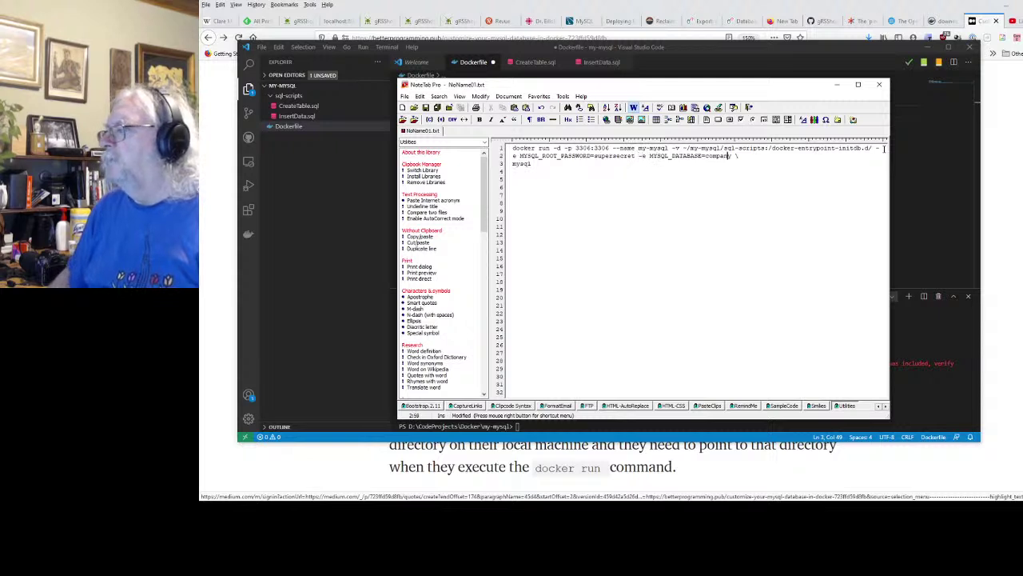
{"action": "key", "text": "Delete"}
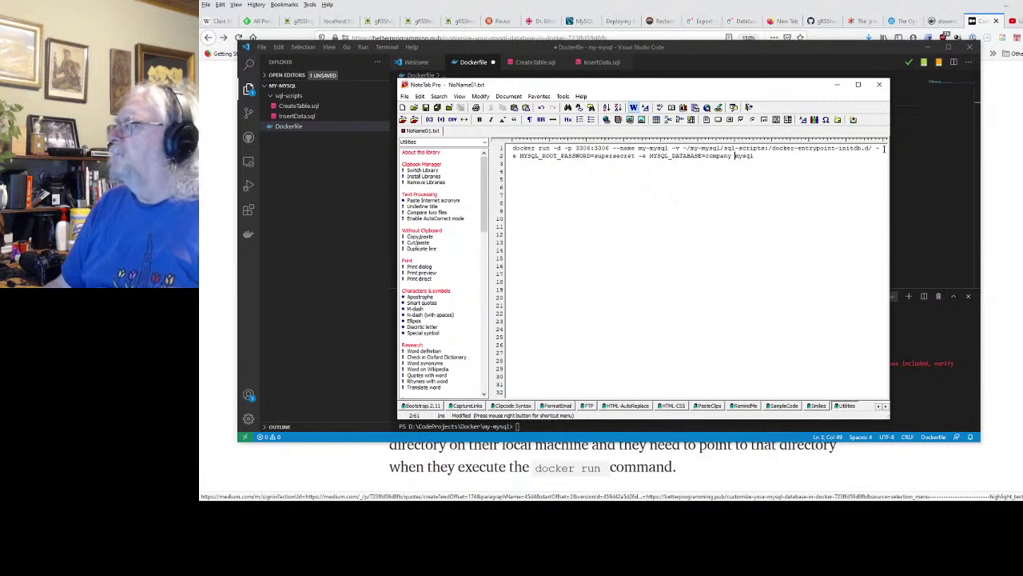
{"action": "left_click", "coordinate": [516, 155]}
{"action": "left_click", "coordinate": [514, 155]}
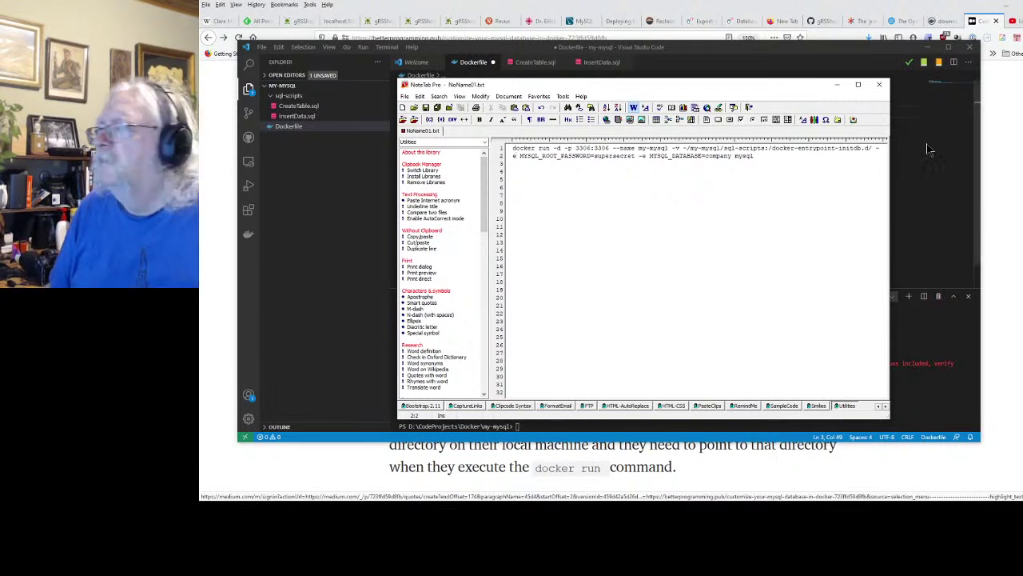
Step: Copy the single-line docker run command, including the MySQL root password, and run it in the Visual Studio Code terminal
{"action": "left_click_drag", "start_coordinate": [755, 156], "coordinate": [502, 147]}
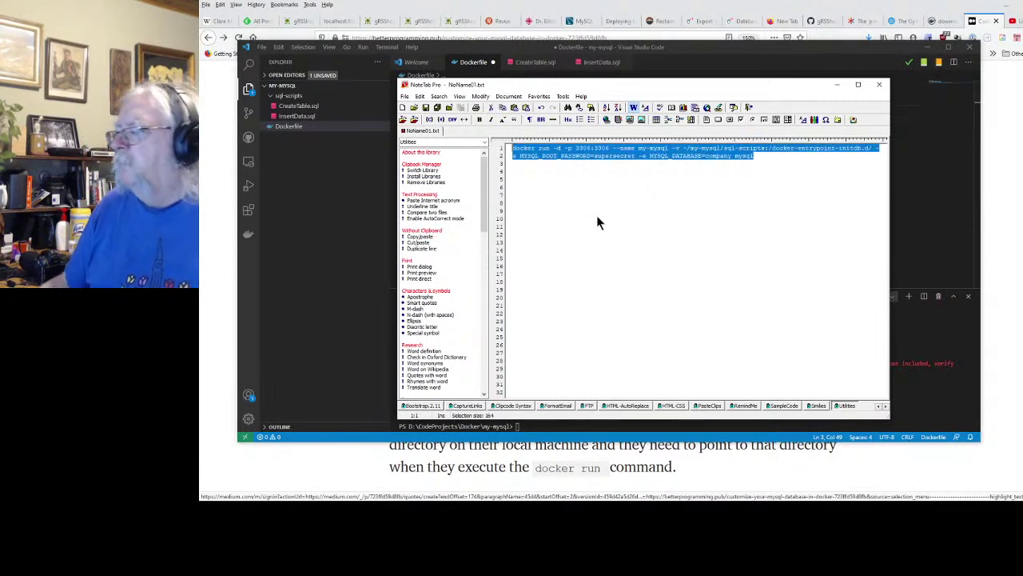
{"action": "key", "text": "alt+Tab"}
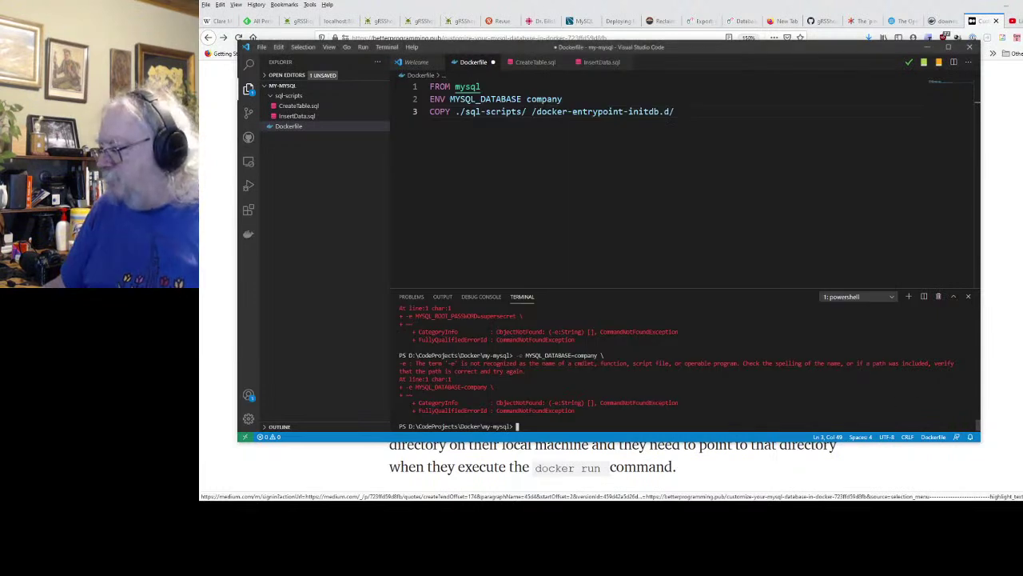
{"action": "key", "text": "ctrl+v"}
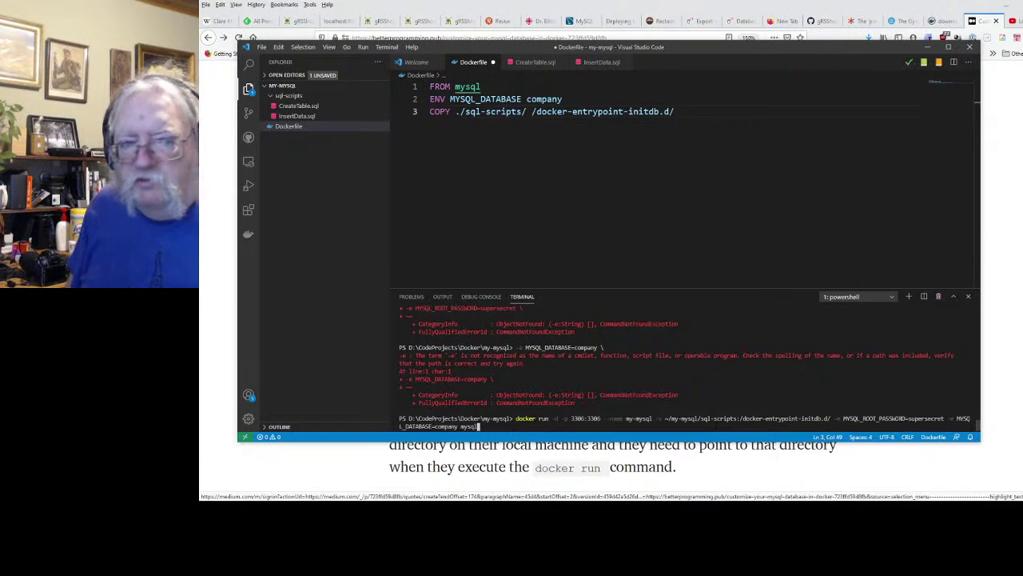
{"action": "key", "text": "Return"}
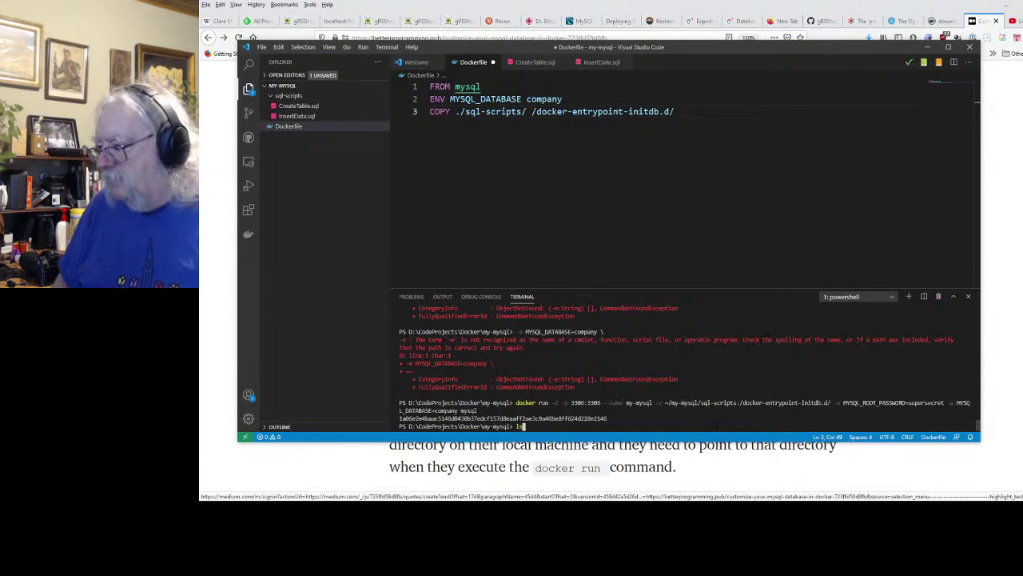
Step: List the contents of the my-mysql project directory with ls
{"action": "type", "text": "ls"}
{"action": "key", "text": "Return"}
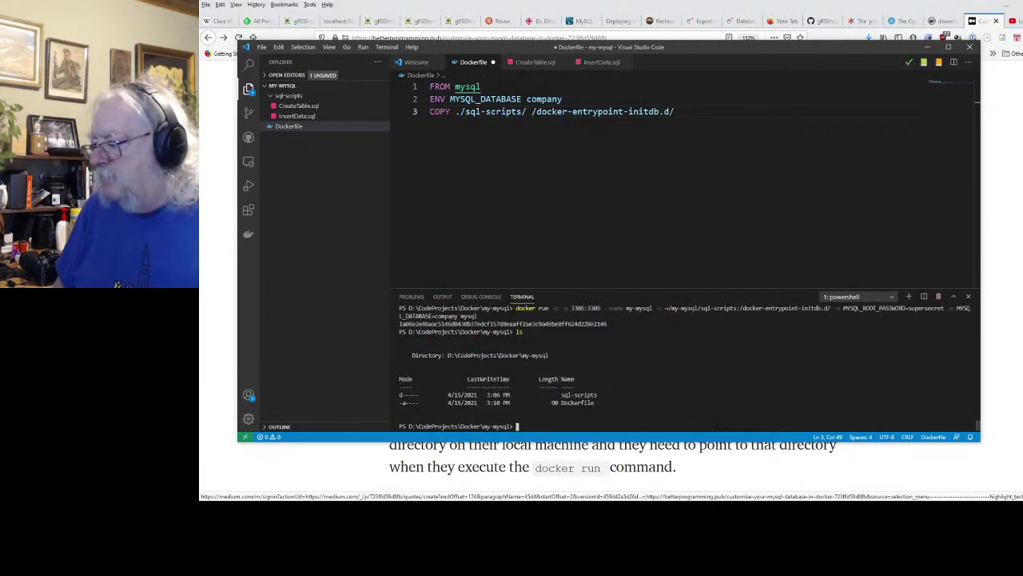
Step: List the running Docker containers with docker ps
{"action": "type", "text": "docke"}
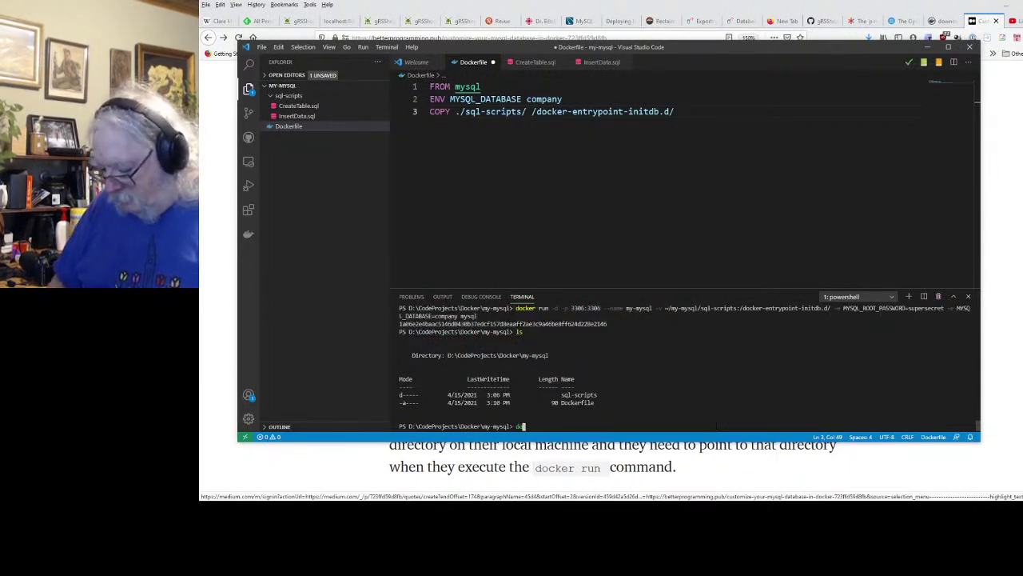
{"action": "type", "text": "r ps"}
{"action": "key", "text": "Return"}
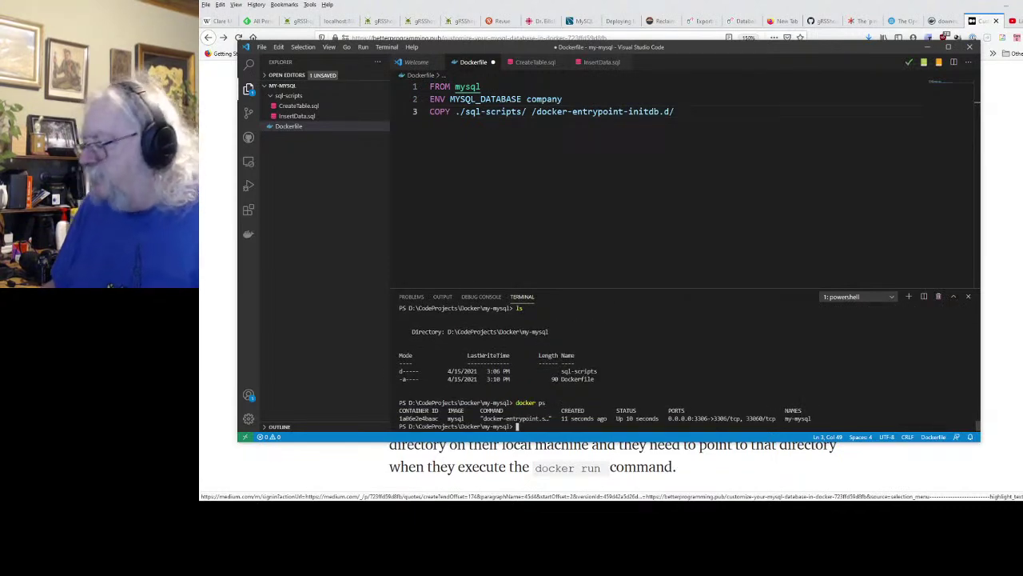
Step: Switch to the MySQL Docker article in the browser and review its image build, container start and database verification sections
{"action": "left_click", "coordinate": [1012, 360]}
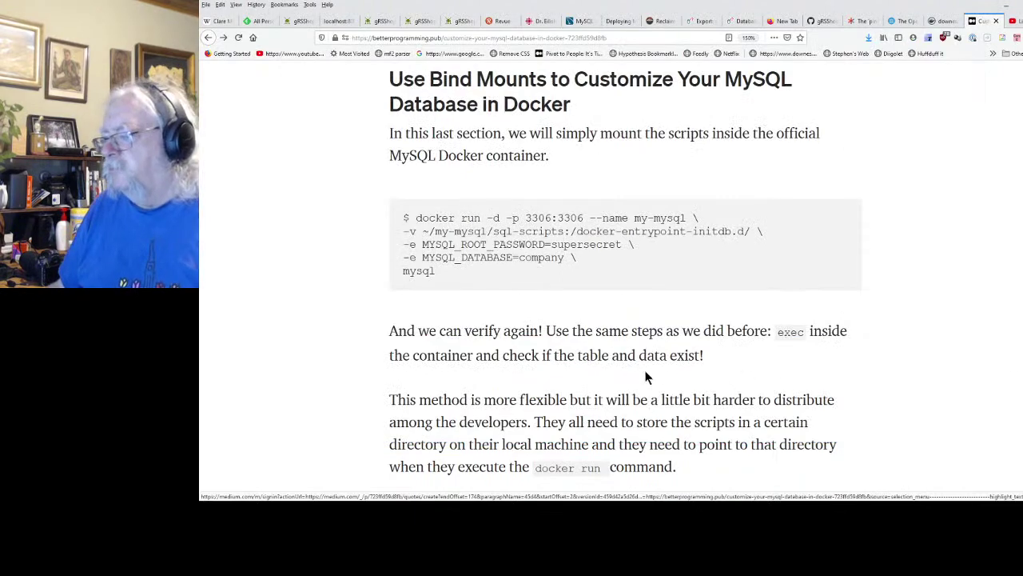
{"action": "scroll", "coordinate": [648, 377], "scroll_direction": "down", "scroll_amount": 3}
{"action": "scroll", "coordinate": [632, 368], "scroll_direction": "up", "scroll_amount": 15}
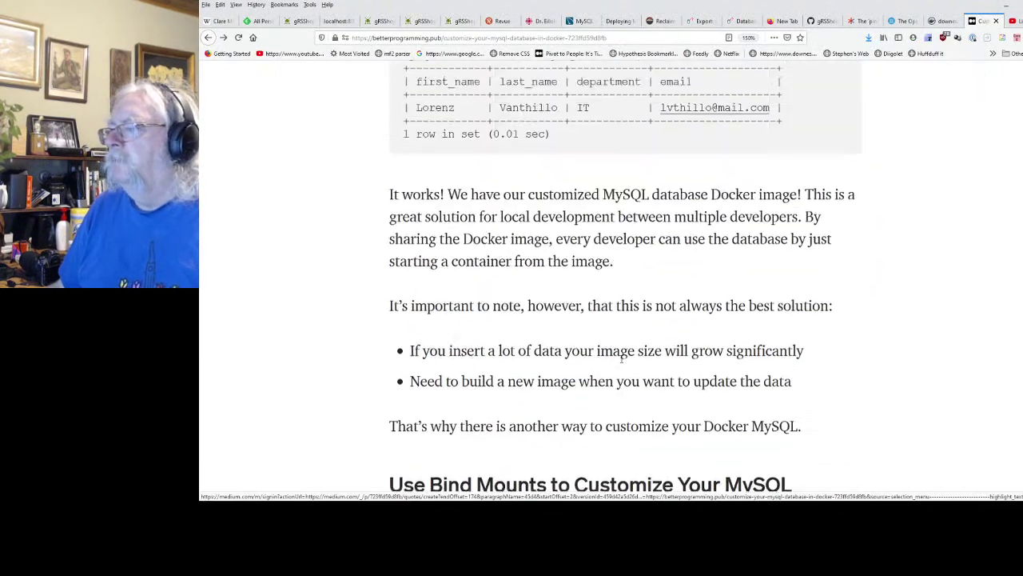
{"action": "scroll", "coordinate": [617, 357], "scroll_direction": "up", "scroll_amount": 13}
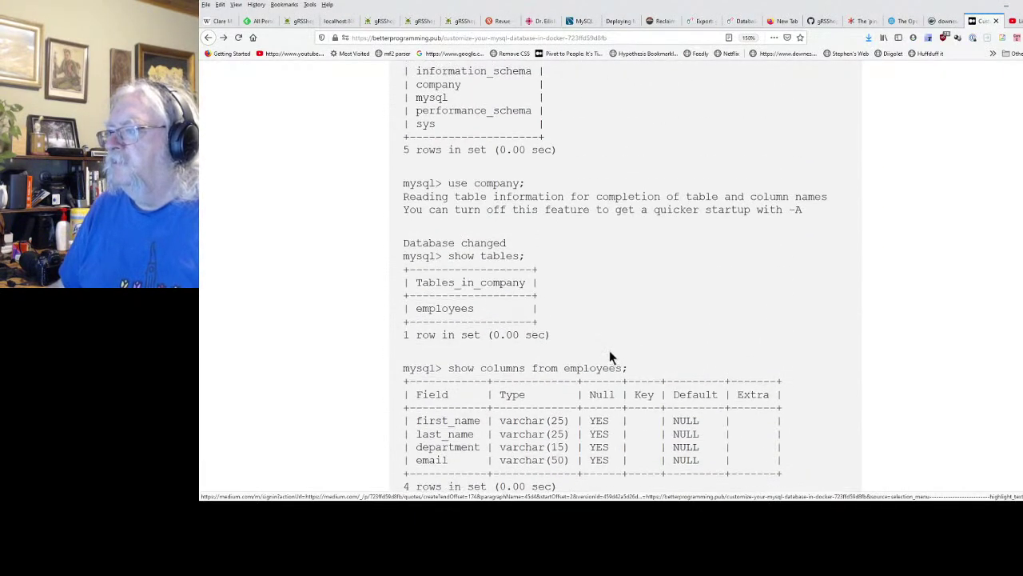
{"action": "scroll", "coordinate": [605, 345], "scroll_direction": "up", "scroll_amount": 3}
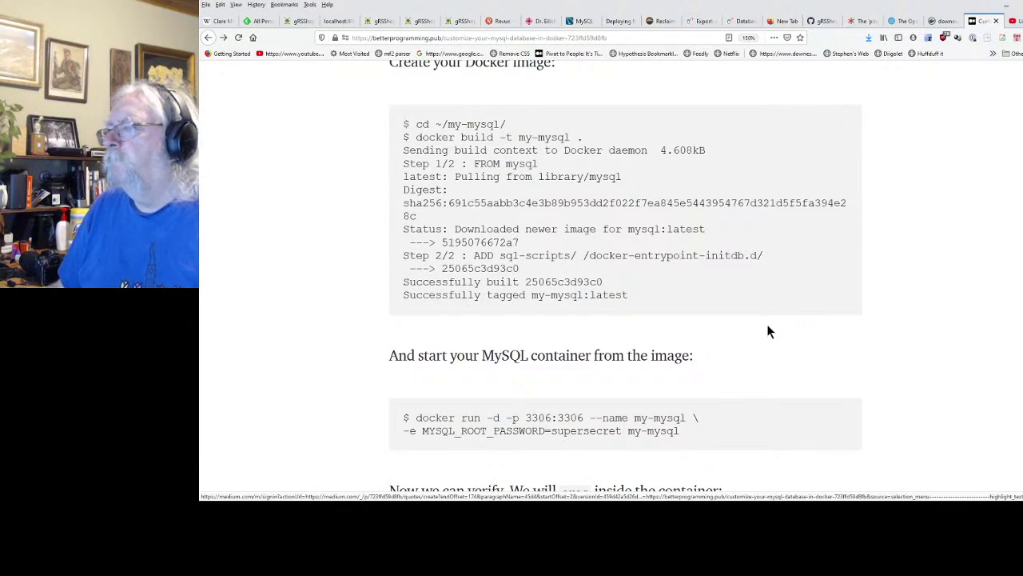
{"action": "scroll", "coordinate": [767, 323], "scroll_direction": "down", "scroll_amount": 5}
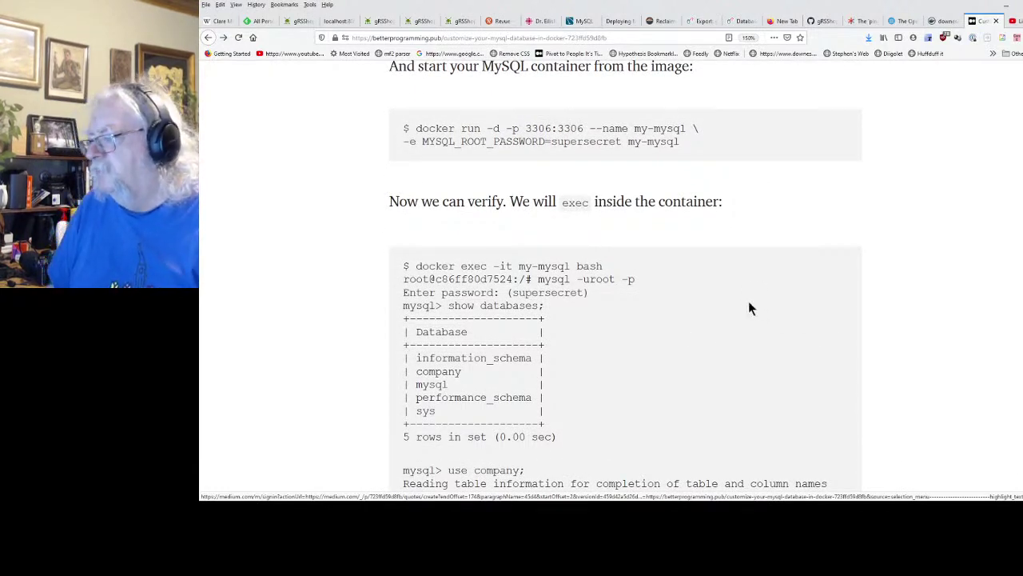
{"action": "scroll", "coordinate": [750, 301], "scroll_direction": "down", "scroll_amount": 1}
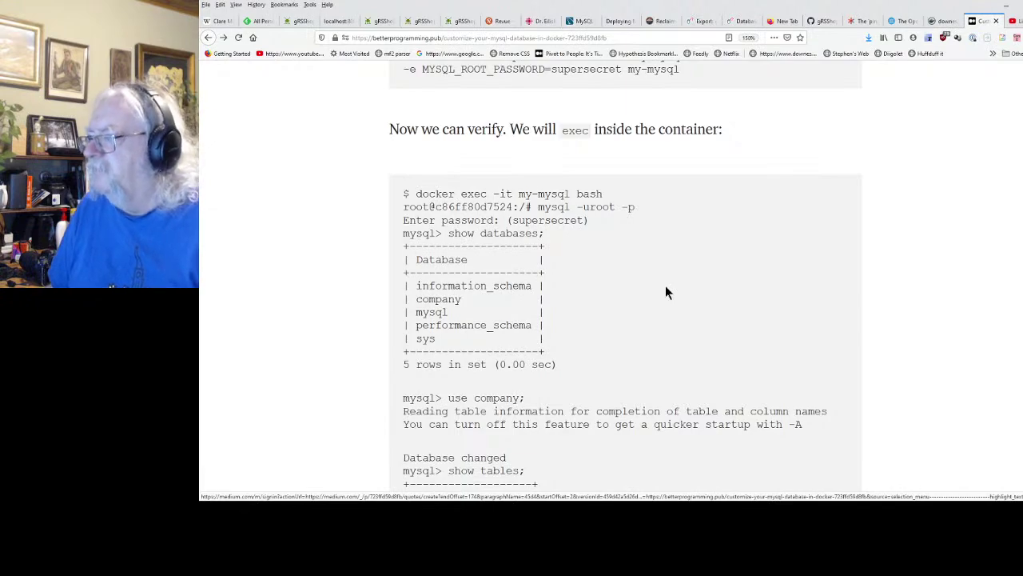
{"action": "scroll", "coordinate": [666, 290], "scroll_direction": "down", "scroll_amount": 2}
{"action": "scroll", "coordinate": [665, 290], "scroll_direction": "down", "scroll_amount": 7}
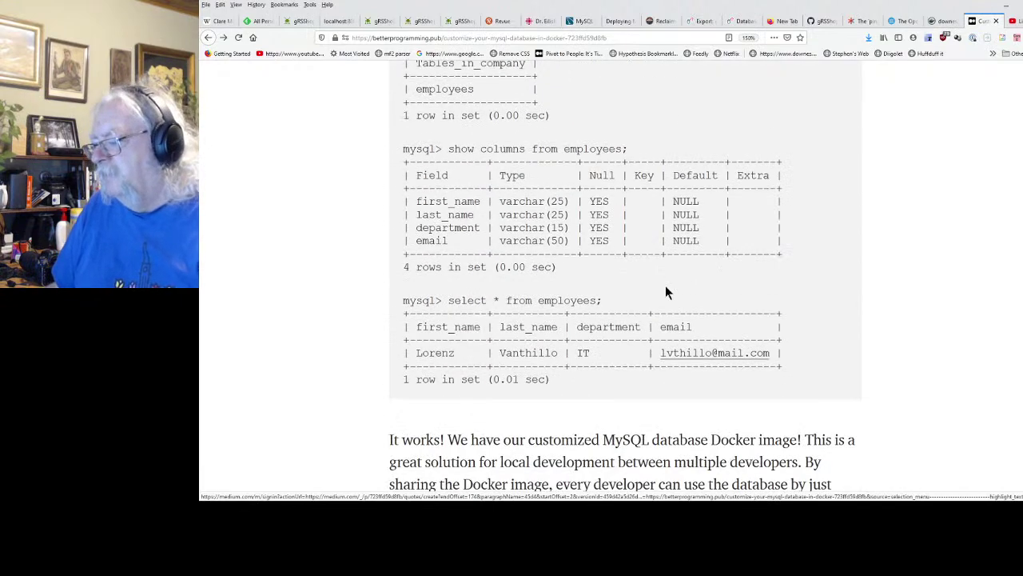
{"action": "scroll", "coordinate": [666, 290], "scroll_direction": "down", "scroll_amount": 4}
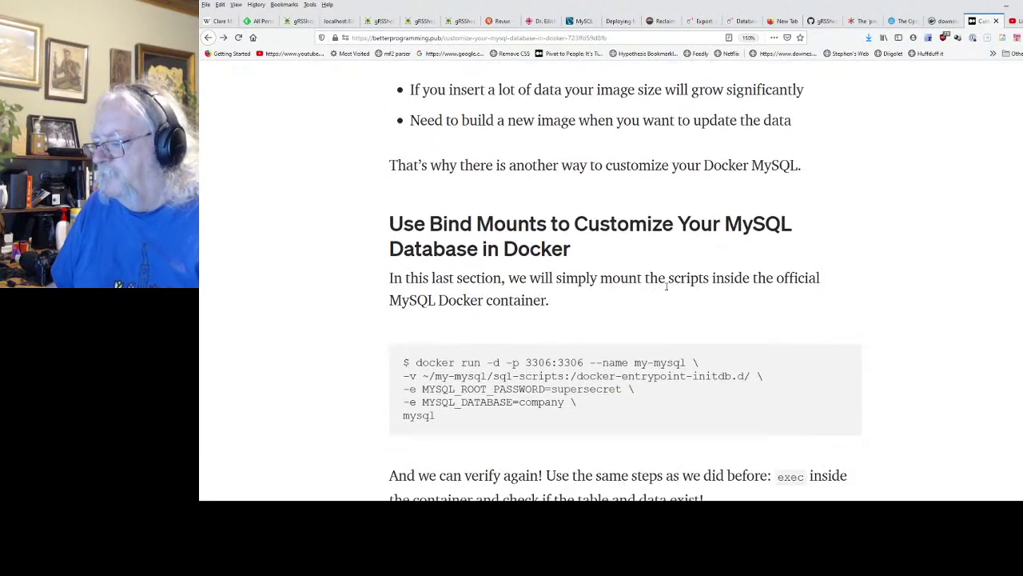
{"action": "scroll", "coordinate": [666, 288], "scroll_direction": "up", "scroll_amount": 14}
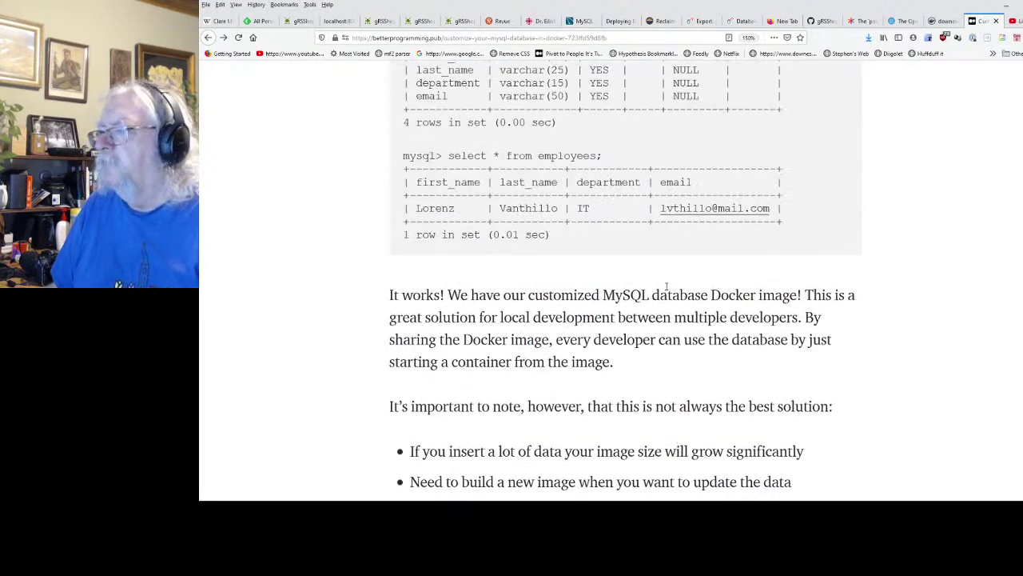
{"action": "scroll", "coordinate": [665, 291], "scroll_direction": "up", "scroll_amount": 2}
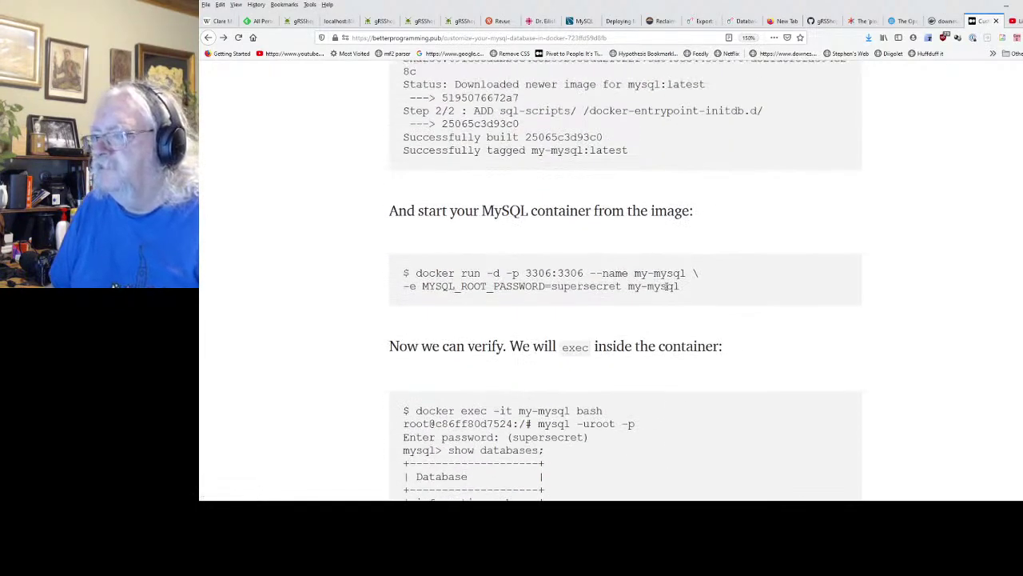
{"action": "scroll", "coordinate": [702, 291], "scroll_direction": "up", "scroll_amount": 4}
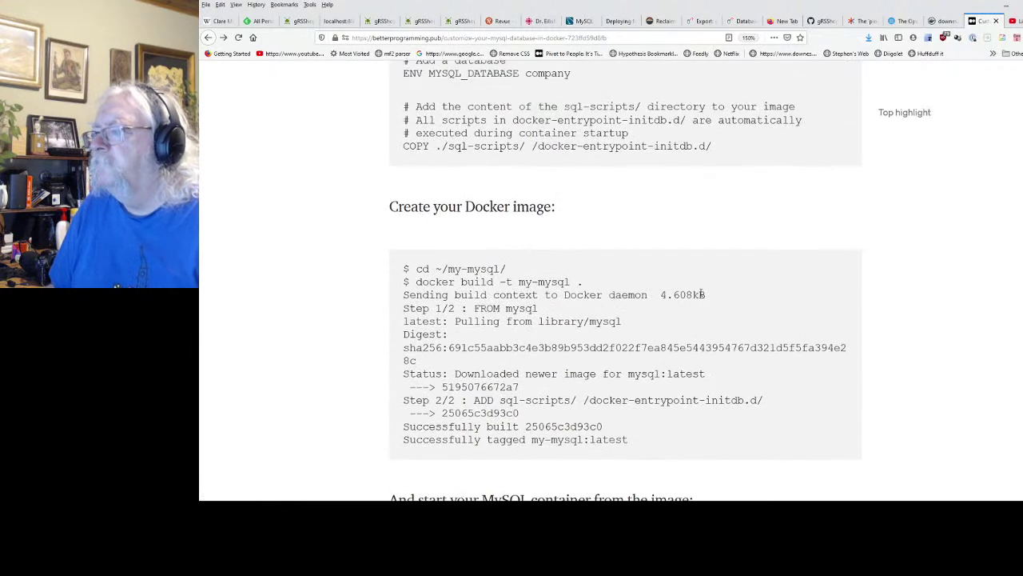
{"action": "scroll", "coordinate": [674, 296], "scroll_direction": "down", "scroll_amount": 8}
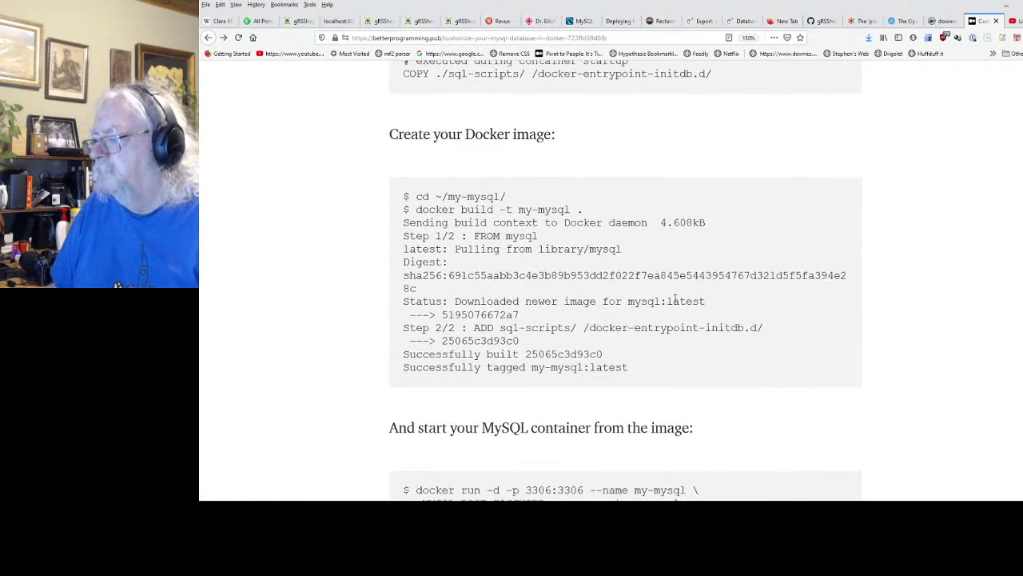
{"action": "scroll", "coordinate": [674, 304], "scroll_direction": "up", "scroll_amount": 2}
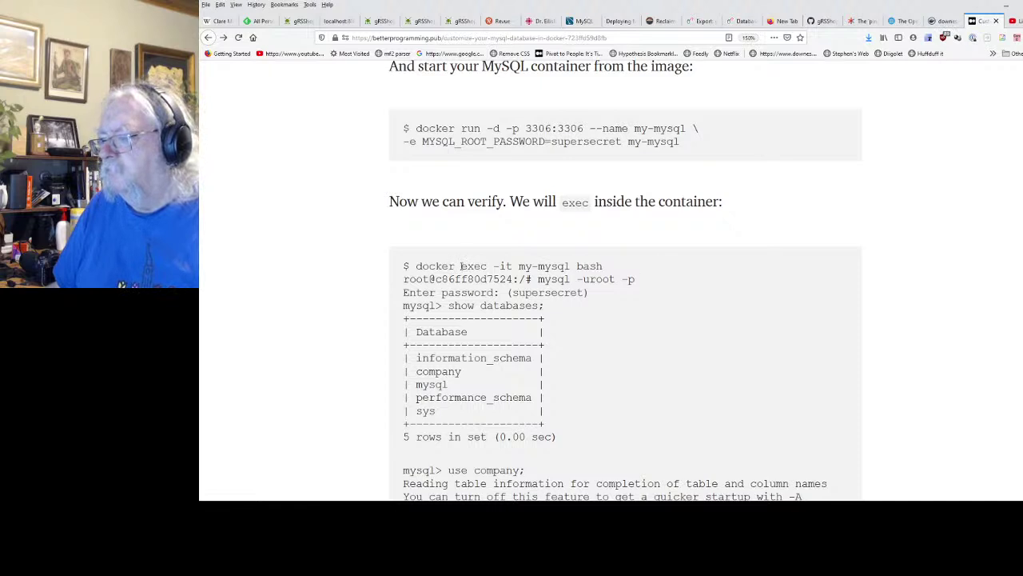
Step: Copy docker exec -it my-mysql bash from the article and run it in the Visual Studio Code terminal
{"action": "mouse_move", "coordinate": [603, 267]}
{"action": "left_mouse_down"}
{"action": "mouse_move", "coordinate": [415, 264]}
{"action": "mouse_move", "coordinate": [603, 266]}
{"action": "left_mouse_up"}
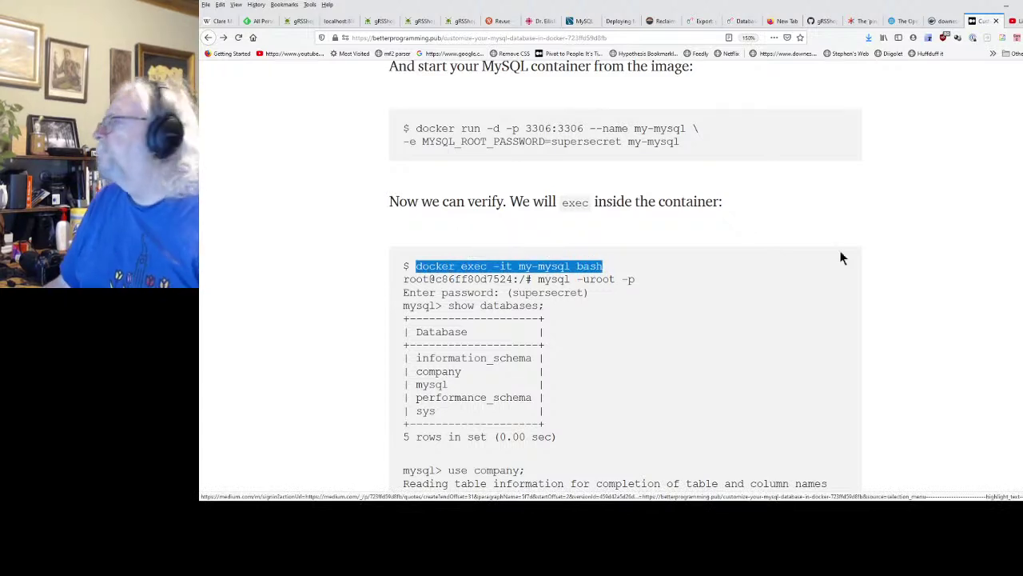
{"action": "key", "text": "alt+Tab"}
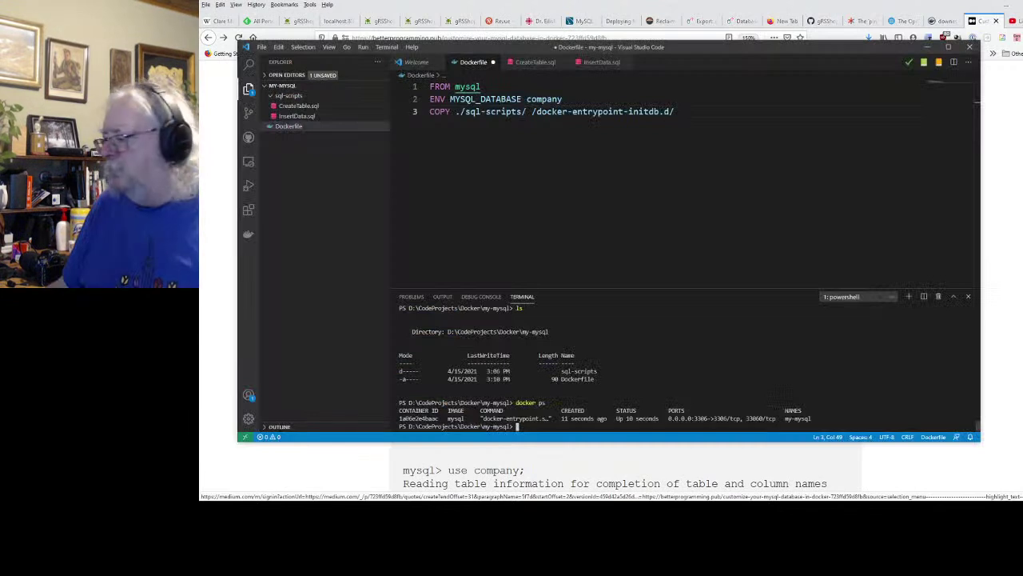
{"action": "type", "text": "docker exec -it my-mysql bash"}
{"action": "key", "text": "Return"}
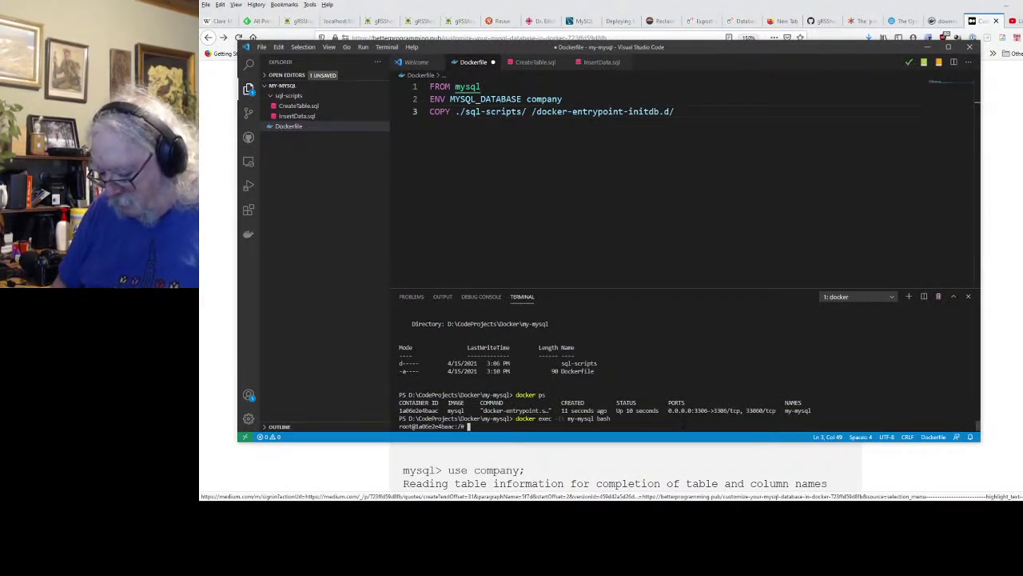
Step: Log in to the MySQL client inside the container with mysql -uroot -p and enter the root password
{"action": "type", "text": "mysql"}
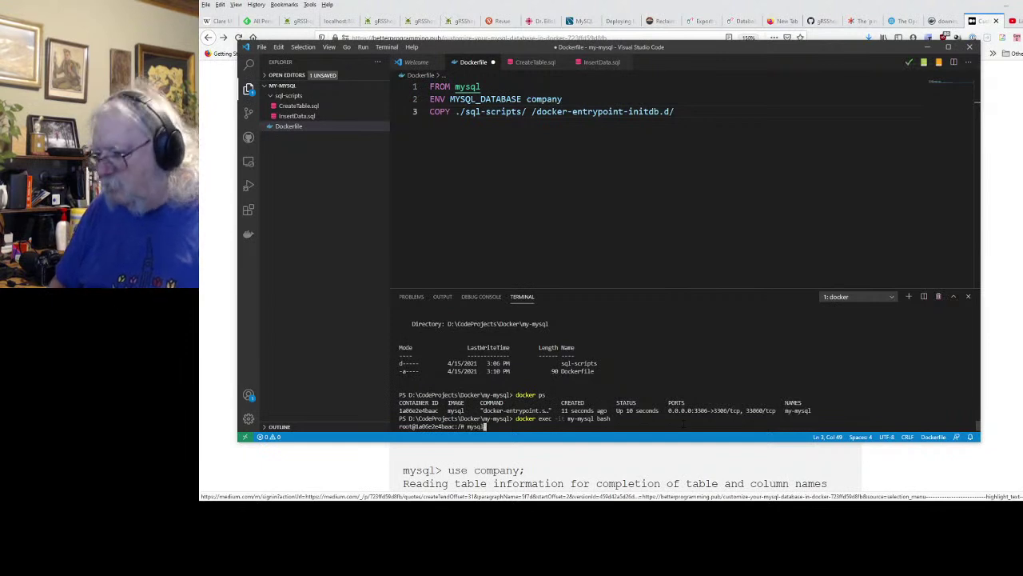
{"action": "key", "text": "Return"}
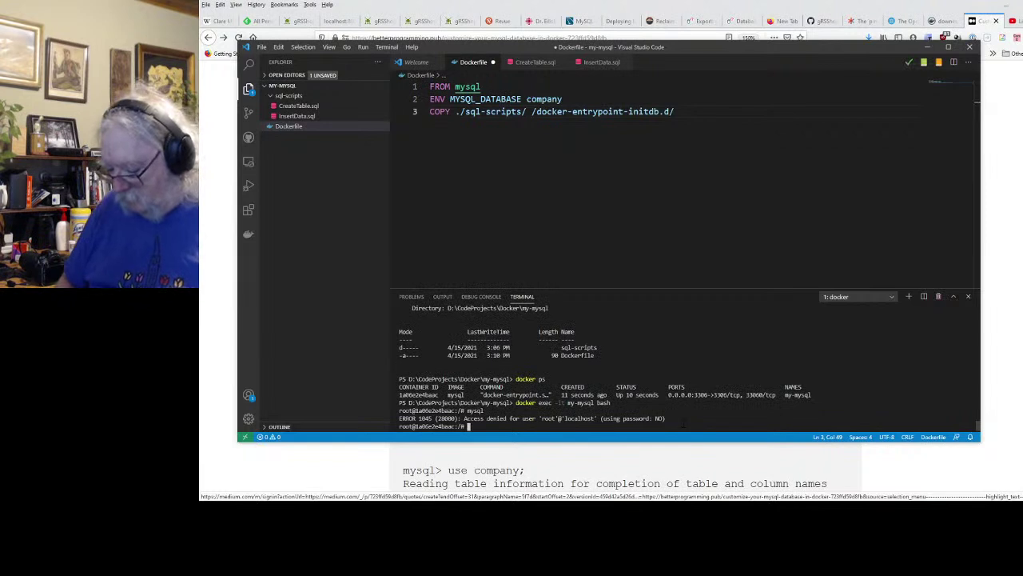
{"action": "type", "text": "mysql"}
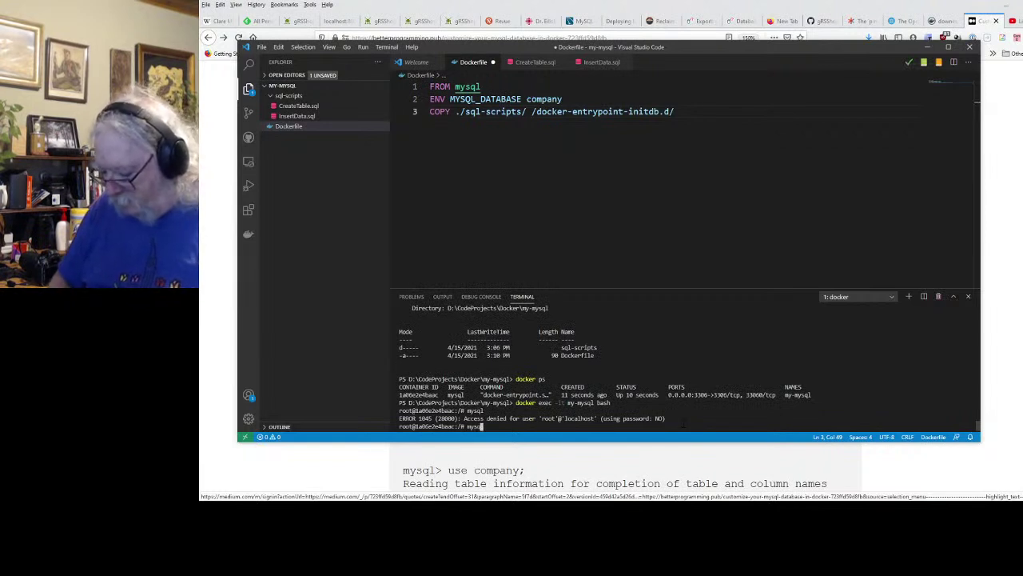
{"action": "type", "text": " -u"}
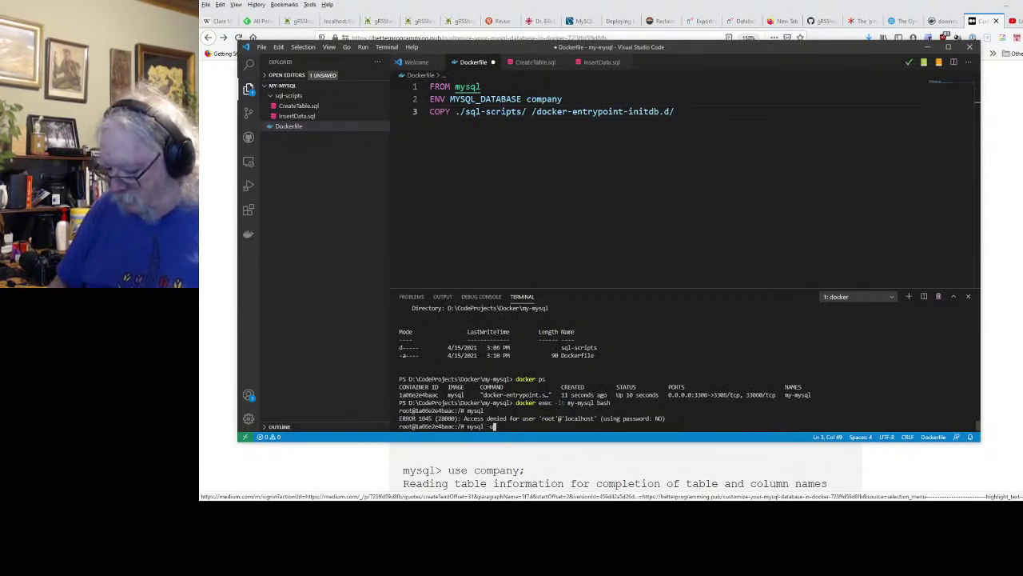
{"action": "type", "text": "root -p"}
{"action": "key", "text": "Return"}
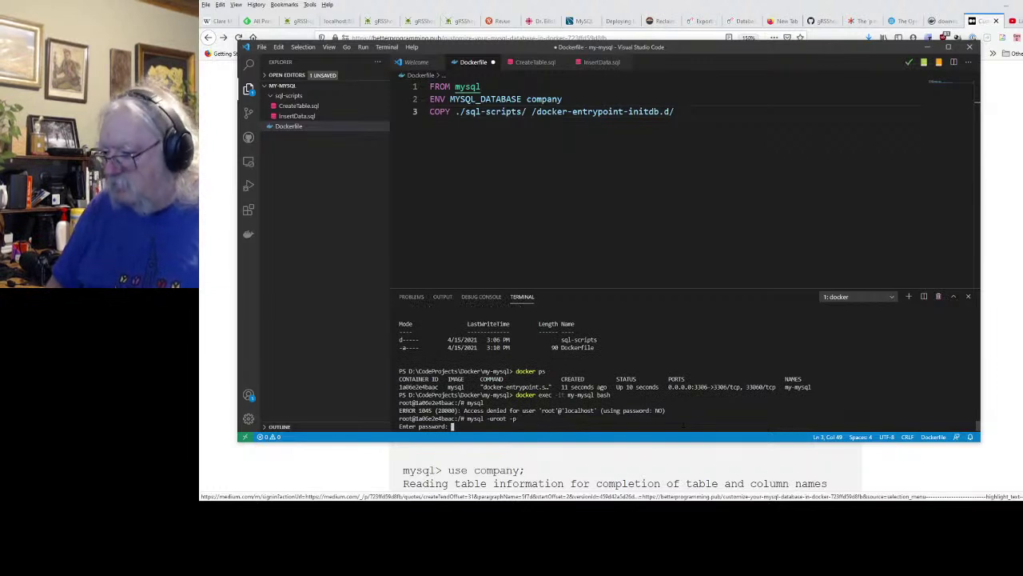
{"action": "key", "text": "Return"}
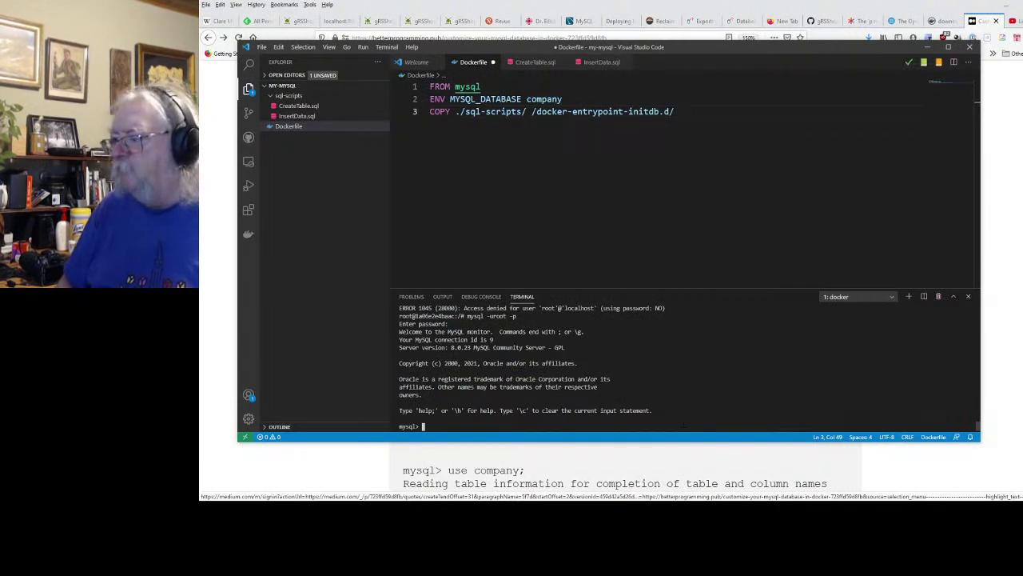
Step: Select the company database with use company; and list its tables with show tables;
{"action": "type", "text": "use company;"}
{"action": "key", "text": "Return"}
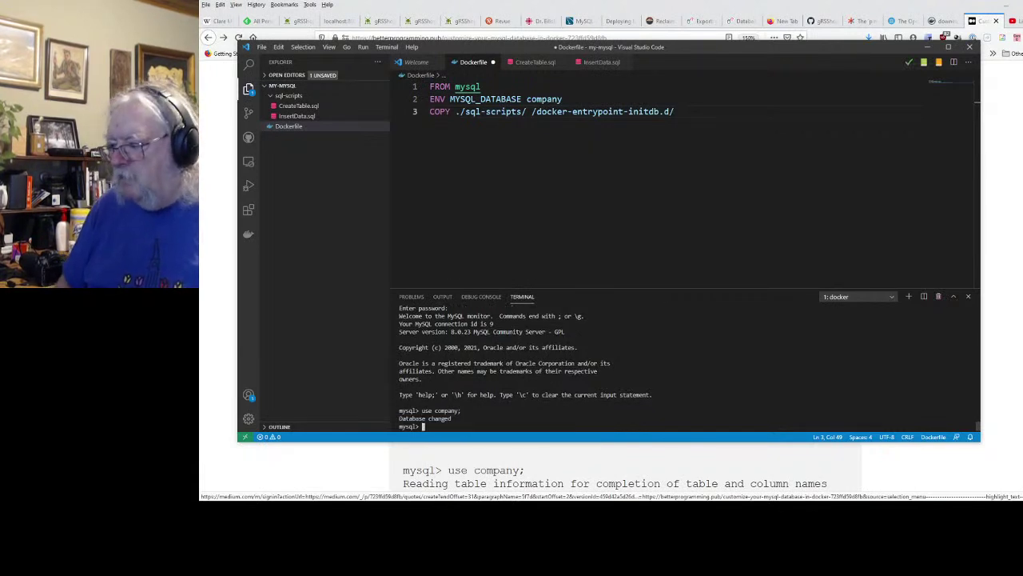
{"action": "type", "text": "list tables;"}
{"action": "key", "text": "Return"}
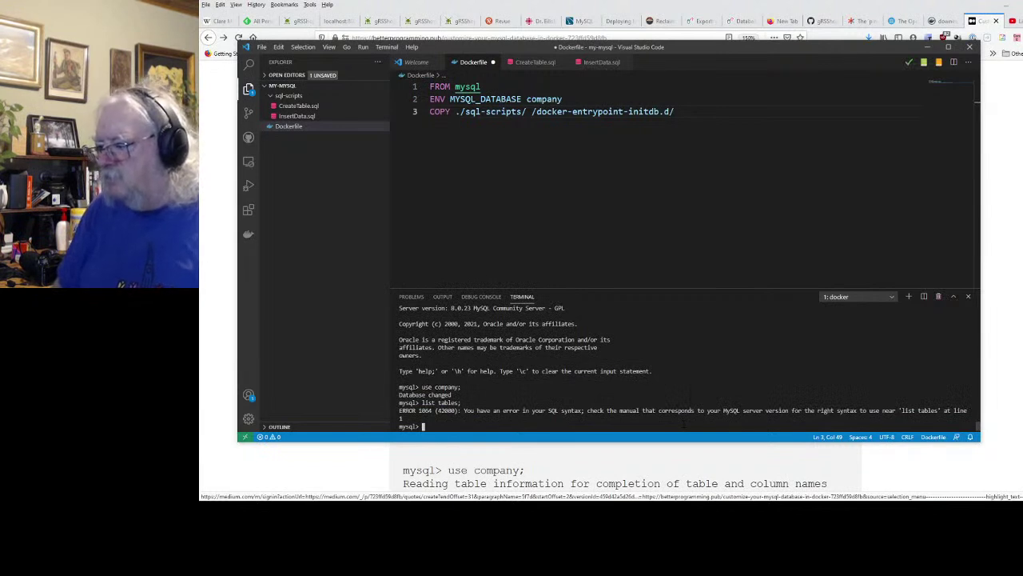
{"action": "type", "text": "sho"}
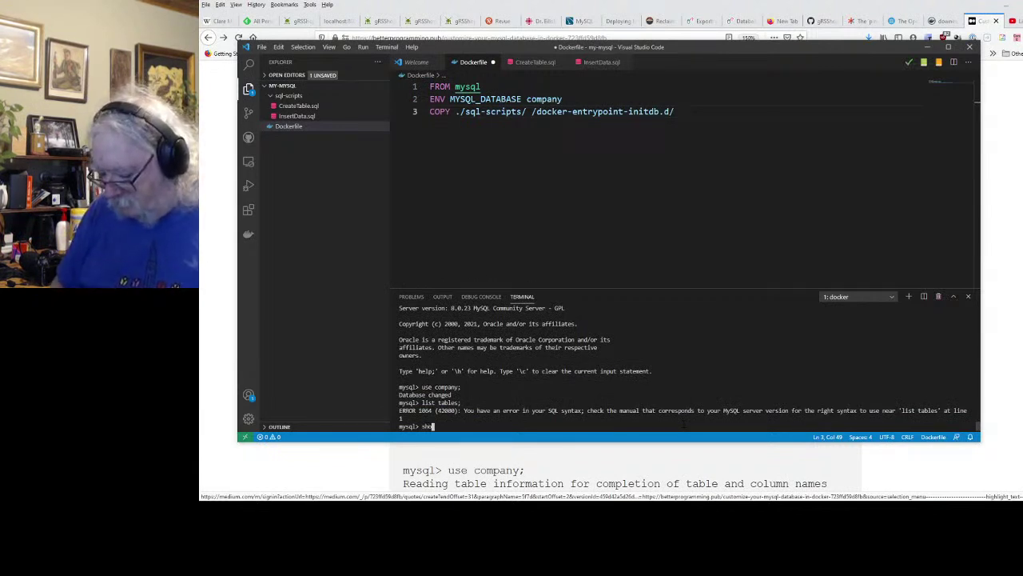
{"action": "type", "text": "w tables;"}
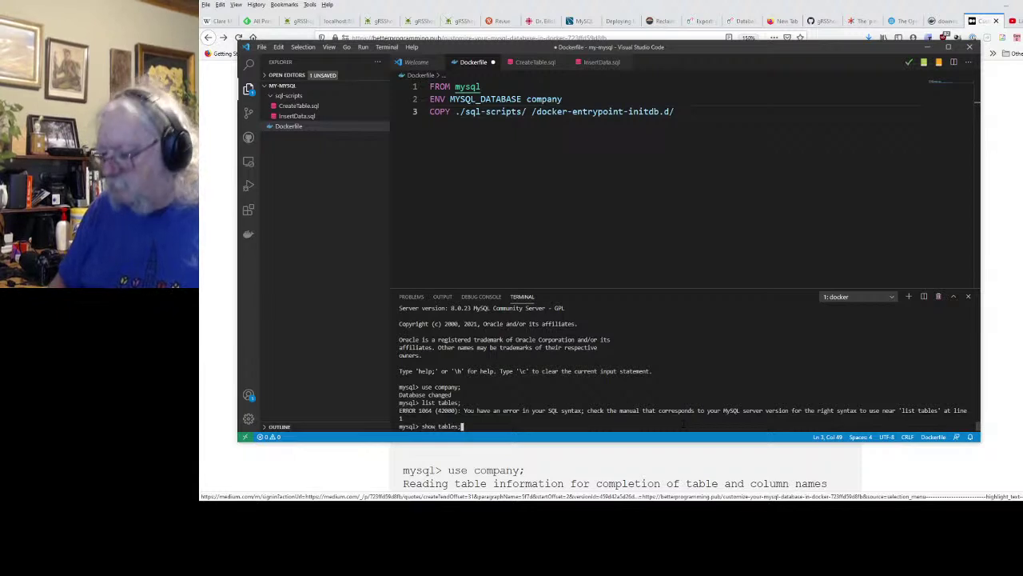
{"action": "key", "text": "Return"}
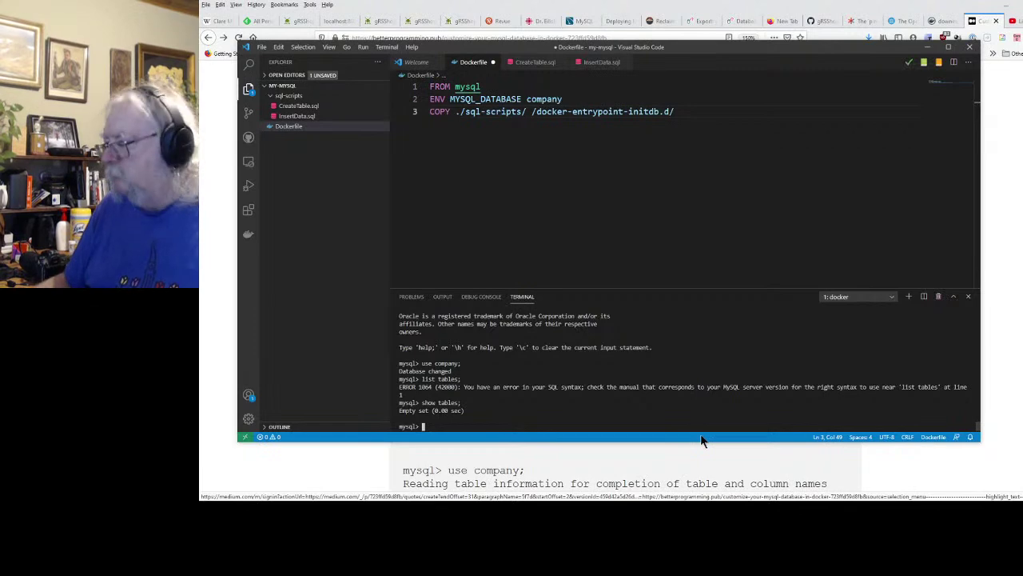
Step: Return to the article in the browser and review its SQL scripts, directory structure, Dockerfile contents and image build commands
{"action": "left_click", "coordinate": [716, 479]}
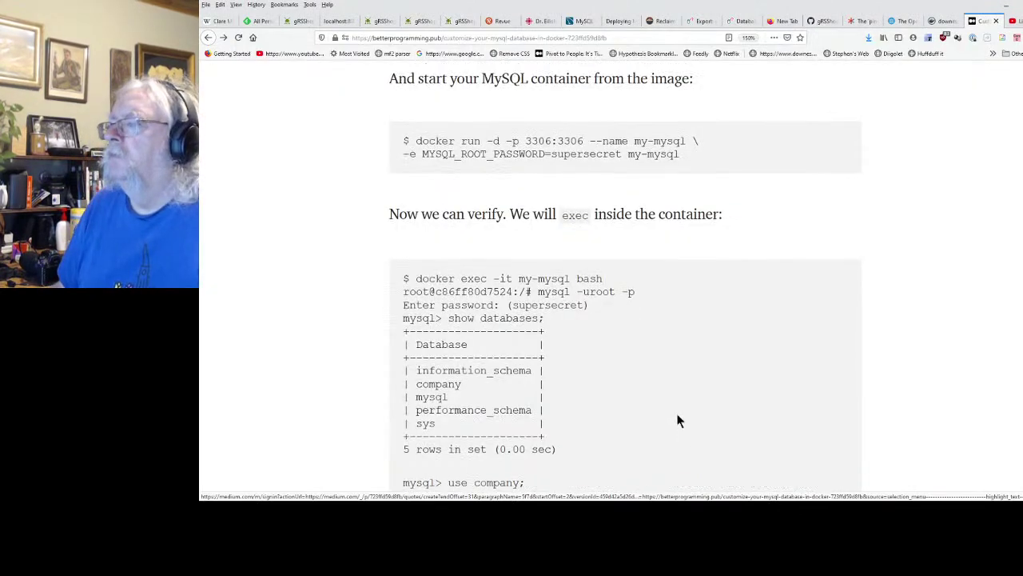
{"action": "scroll", "coordinate": [678, 415], "scroll_direction": "up", "scroll_amount": 6}
{"action": "scroll", "coordinate": [668, 408], "scroll_direction": "up", "scroll_amount": 3}
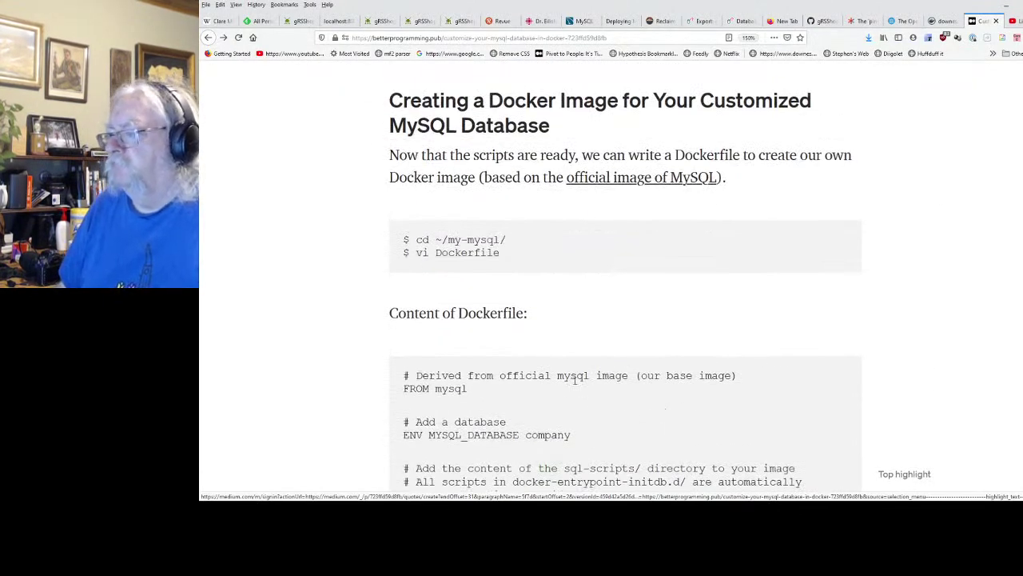
{"action": "scroll", "coordinate": [576, 384], "scroll_direction": "up", "scroll_amount": 5}
{"action": "scroll", "coordinate": [573, 387], "scroll_direction": "up", "scroll_amount": 3}
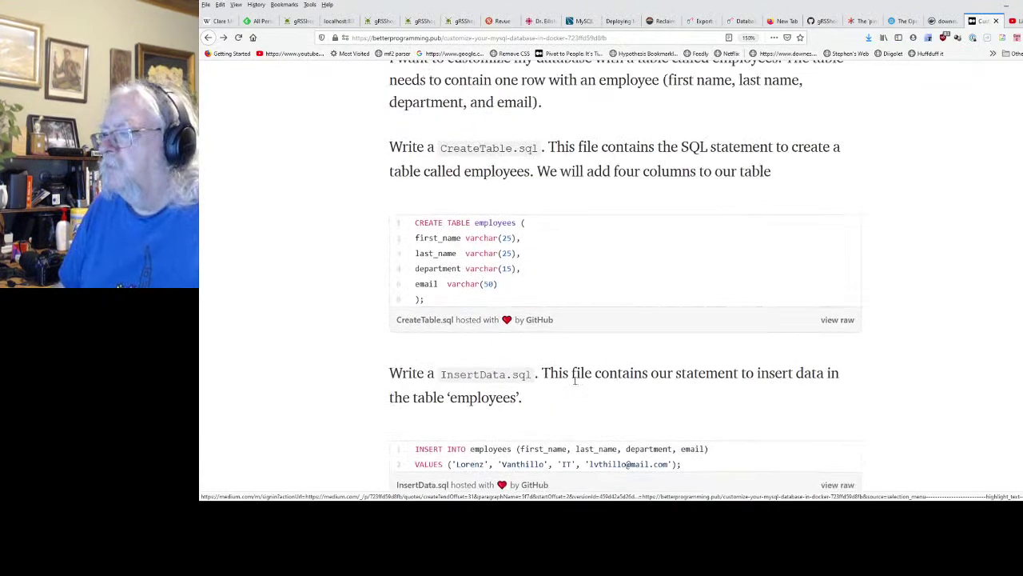
{"action": "scroll", "coordinate": [574, 381], "scroll_direction": "down", "scroll_amount": 15}
{"action": "scroll", "coordinate": [574, 386], "scroll_direction": "up", "scroll_amount": 5}
{"action": "scroll", "coordinate": [574, 386], "scroll_direction": "up", "scroll_amount": 4}
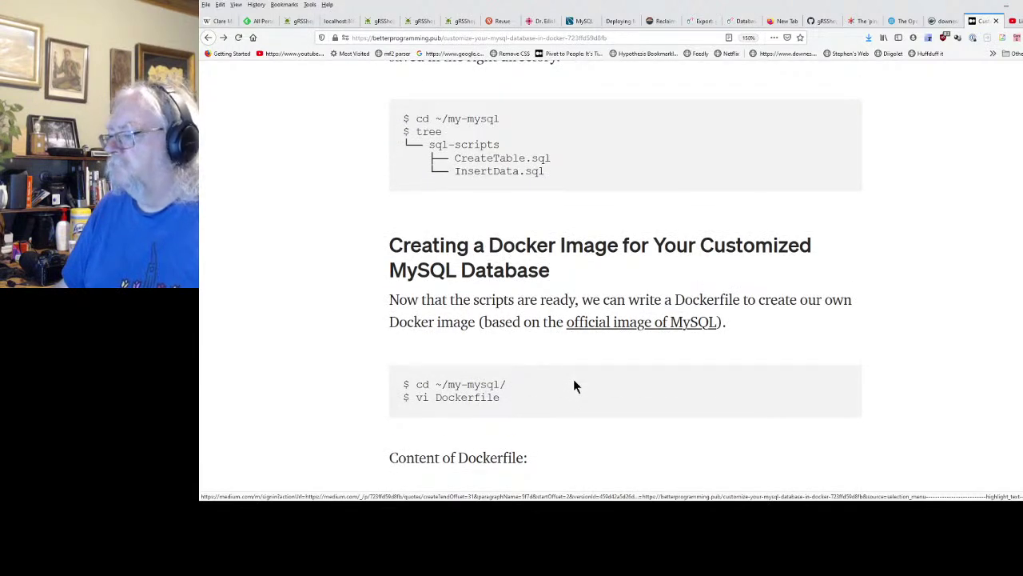
{"action": "scroll", "coordinate": [573, 386], "scroll_direction": "down", "scroll_amount": 4}
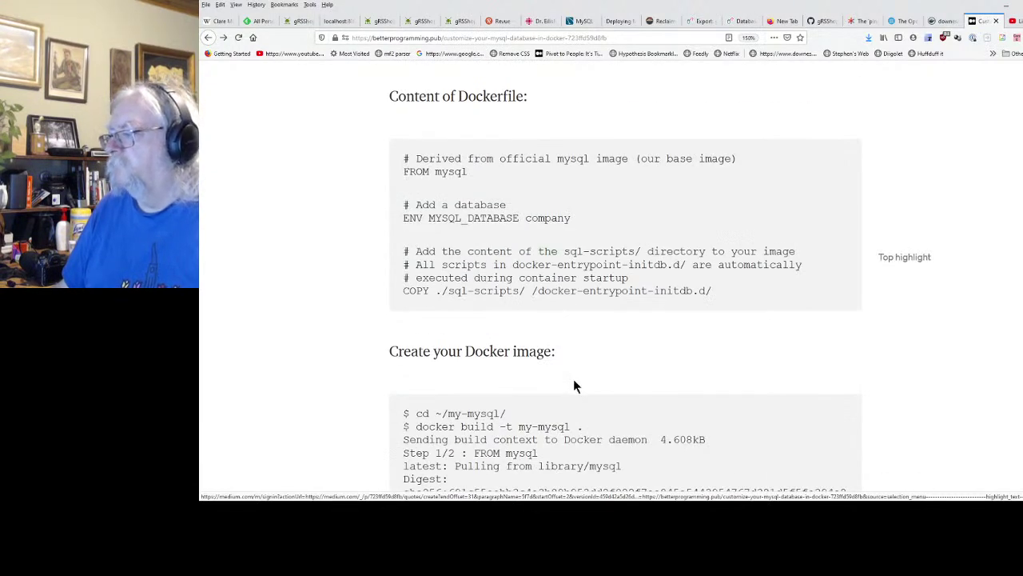
{"action": "scroll", "coordinate": [573, 380], "scroll_direction": "down", "scroll_amount": 3}
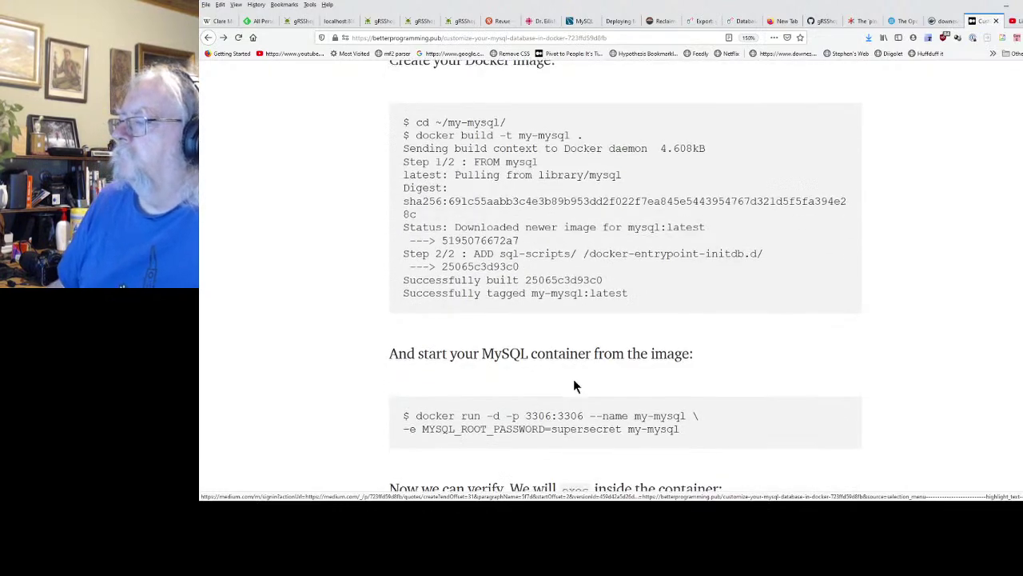
Step: Review the article's section on customizing the MySQL database with bind mounts, including its docker run command and the conclusion
{"action": "scroll", "coordinate": [574, 381], "scroll_direction": "down", "scroll_amount": 4}
{"action": "scroll", "coordinate": [594, 384], "scroll_direction": "down", "scroll_amount": 12}
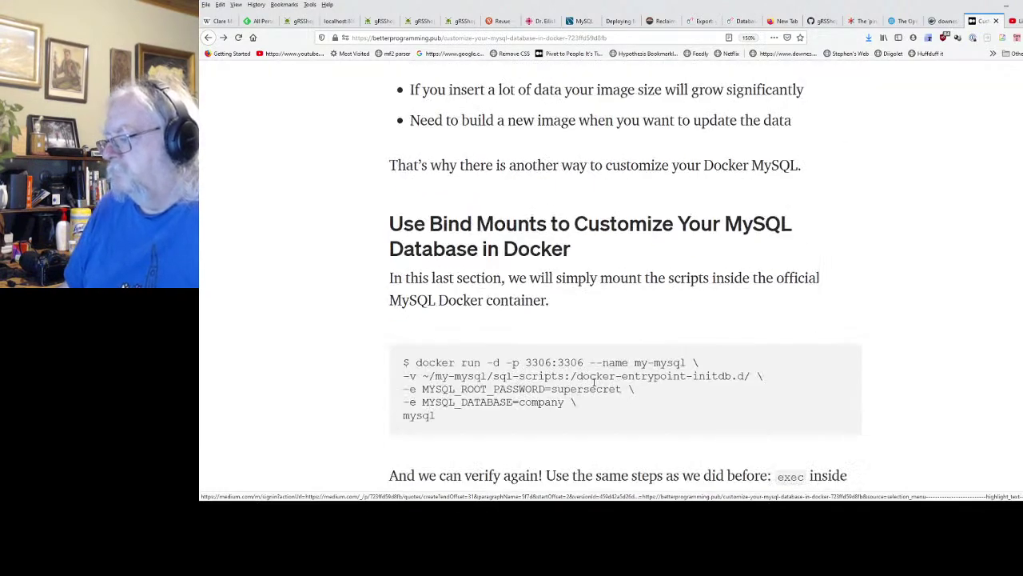
{"action": "scroll", "coordinate": [593, 387], "scroll_direction": "down", "scroll_amount": 5}
{"action": "scroll", "coordinate": [593, 387], "scroll_direction": "up", "scroll_amount": 10}
{"action": "scroll", "coordinate": [594, 388], "scroll_direction": "down", "scroll_amount": 3}
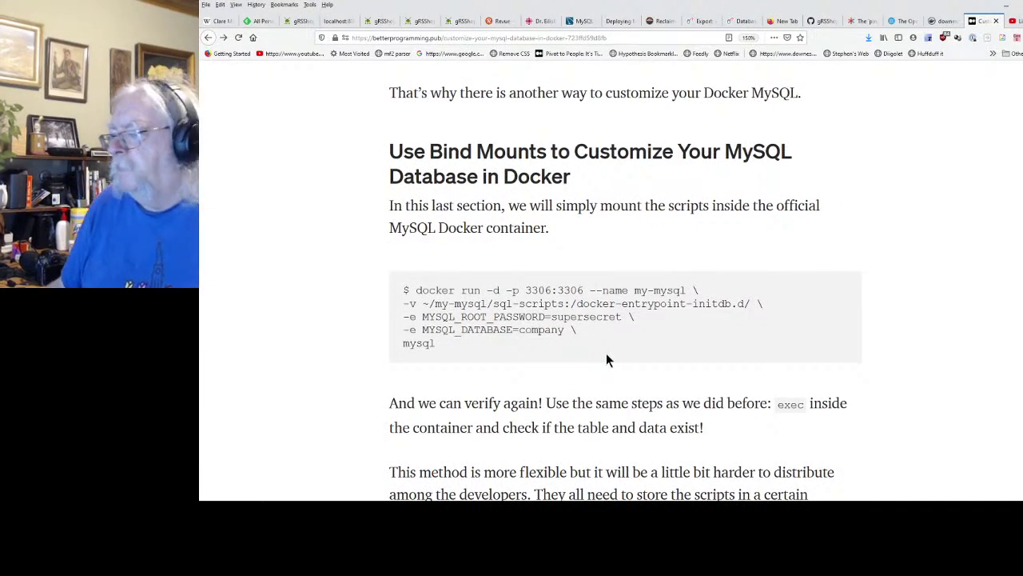
{"action": "scroll", "coordinate": [552, 351], "scroll_direction": "down", "scroll_amount": 2}
{"action": "scroll", "coordinate": [552, 348], "scroll_direction": "down", "scroll_amount": 4}
Step: Switch to the Visual Studio Code terminal, exit the MySQL client and log in again with mysql -uroot -p and the root password
{"action": "key", "text": "alt+Tab"}
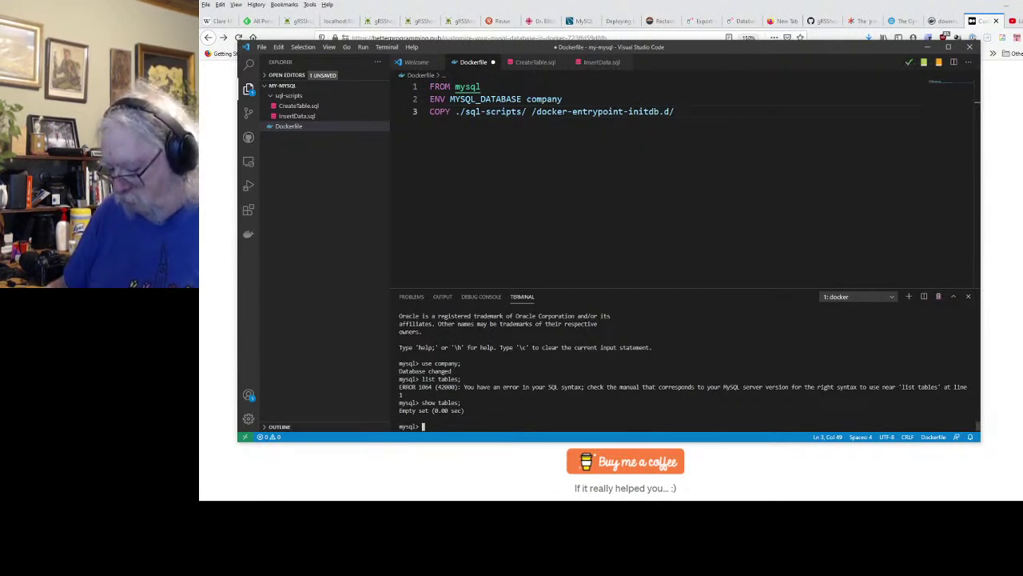
{"action": "type", "text": "exit"}
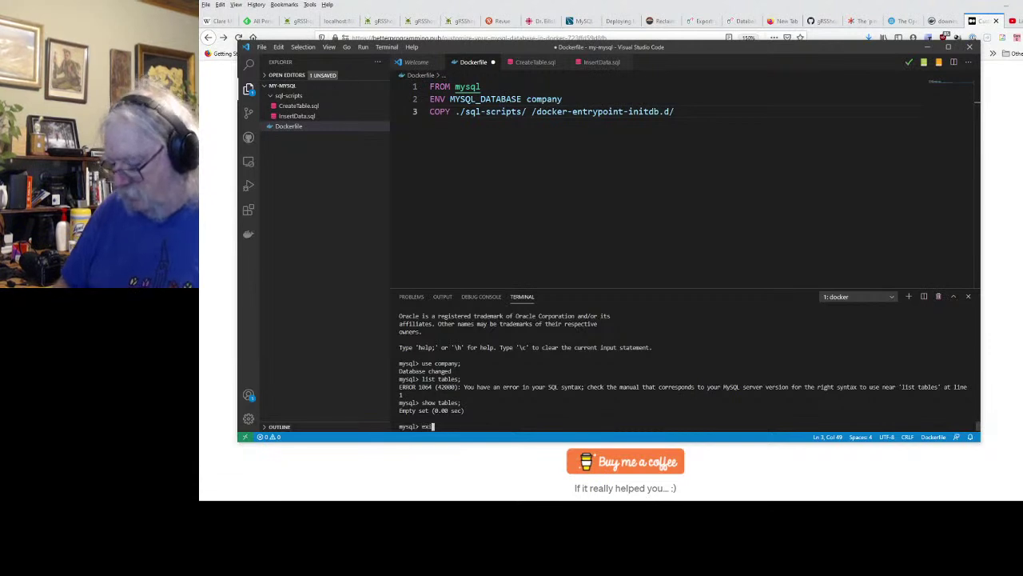
{"action": "key", "text": "Return"}
{"action": "key", "text": "Up"}
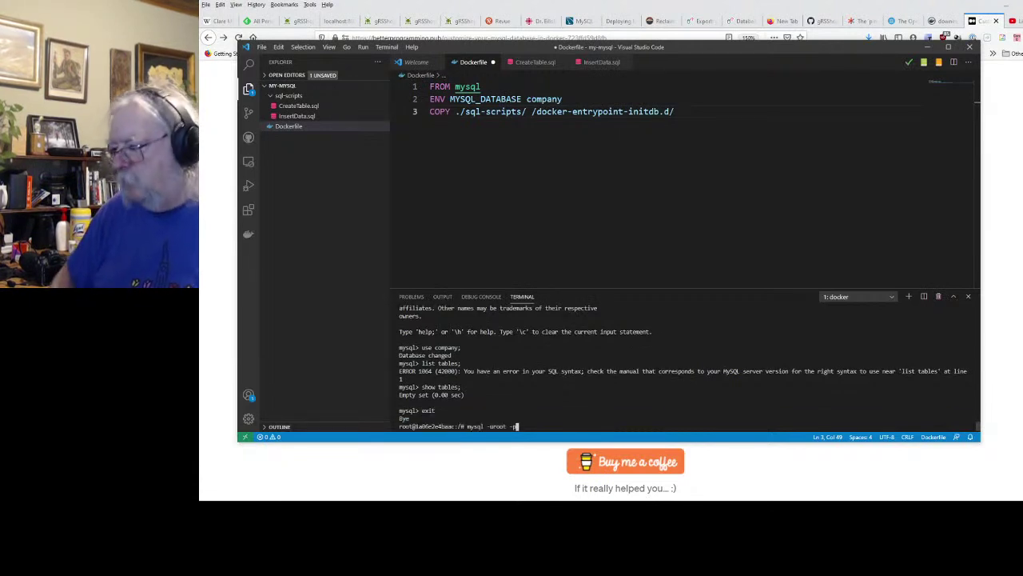
{"action": "key", "text": "Return"}
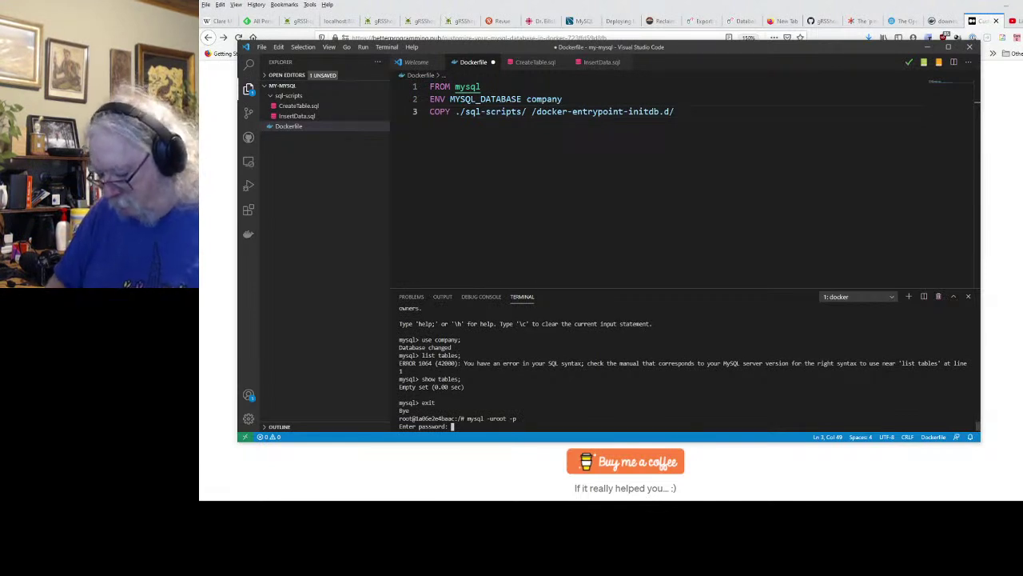
{"action": "key", "text": "Return"}
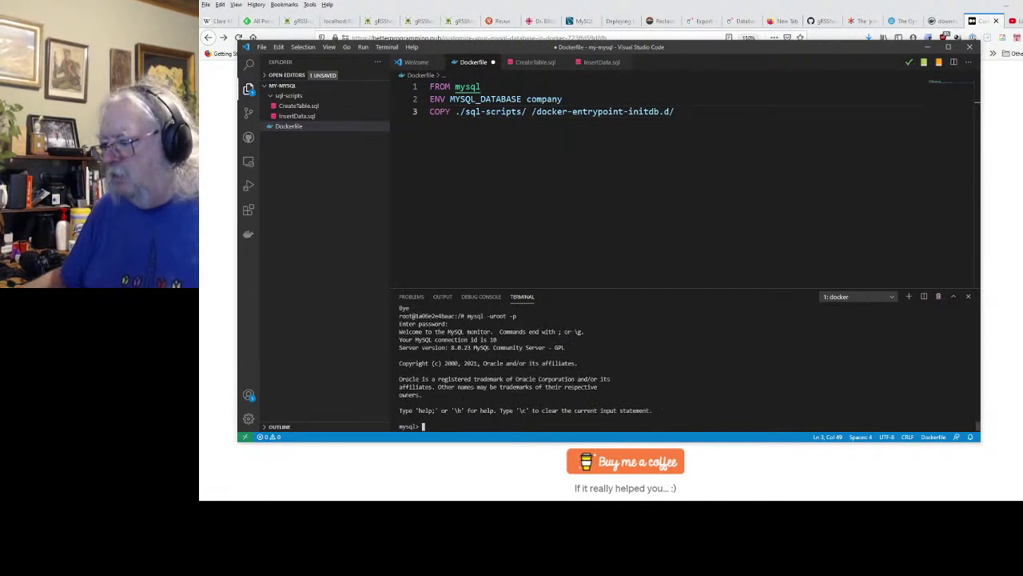
Step: Check the verification commands in the browser article and list the server's databases in the Visual Studio Code terminal with show databases;
{"action": "left_click", "coordinate": [999, 252]}
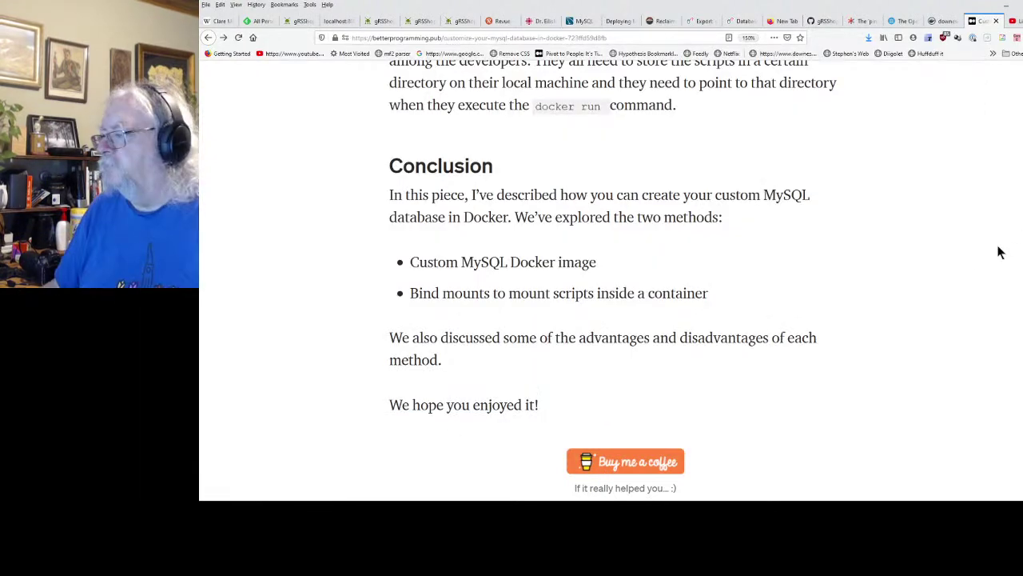
{"action": "scroll", "coordinate": [492, 272], "scroll_direction": "up", "scroll_amount": 5}
{"action": "scroll", "coordinate": [493, 272], "scroll_direction": "up", "scroll_amount": 10}
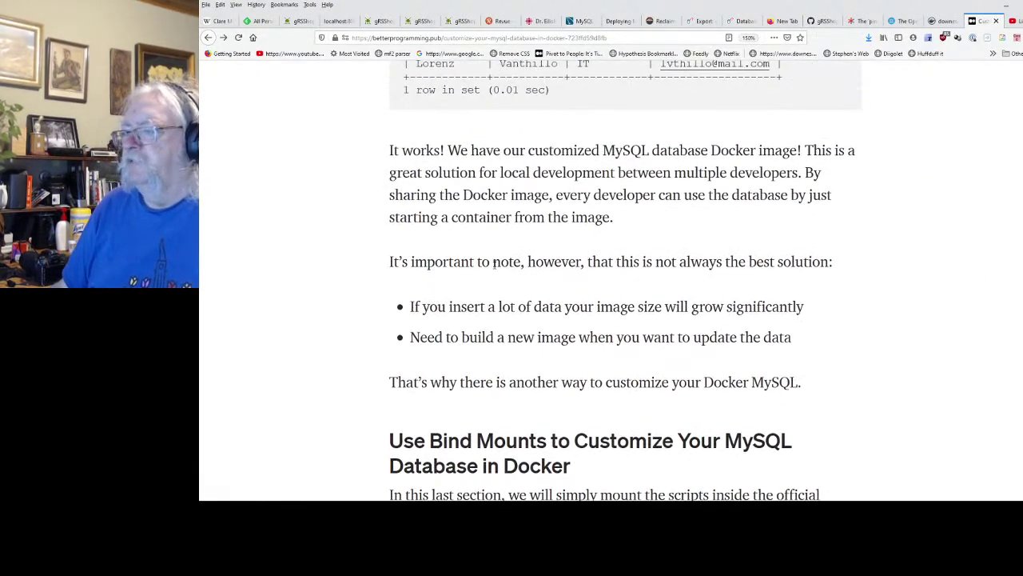
{"action": "scroll", "coordinate": [492, 259], "scroll_direction": "up", "scroll_amount": 6}
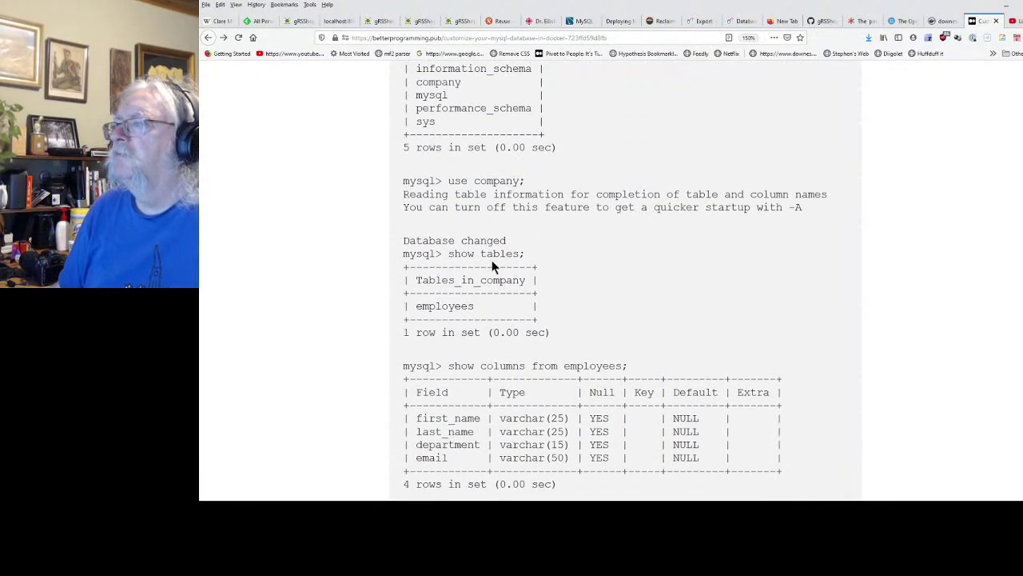
{"action": "scroll", "coordinate": [492, 260], "scroll_direction": "up", "scroll_amount": 2}
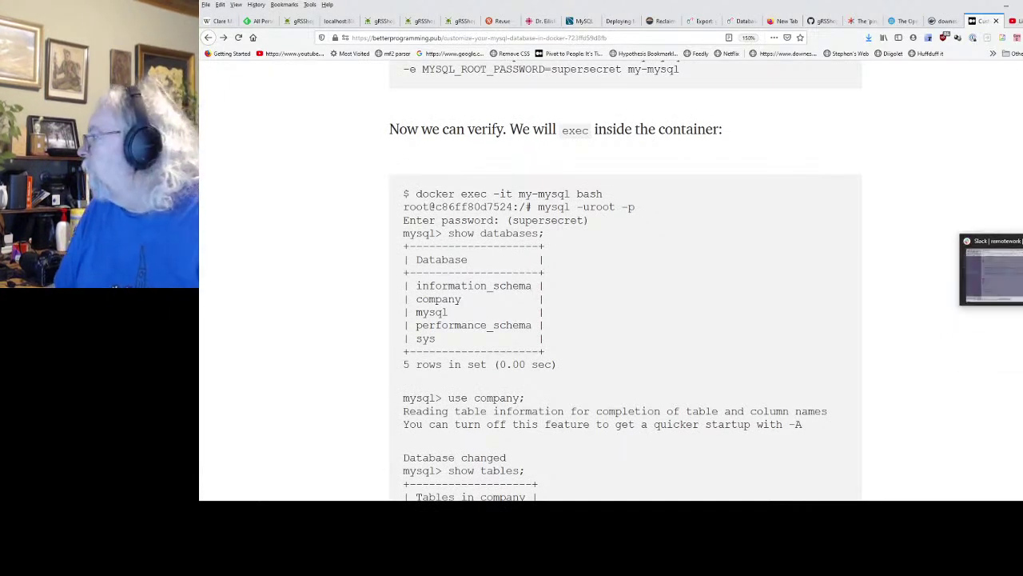
{"action": "key", "text": "alt+Tab"}
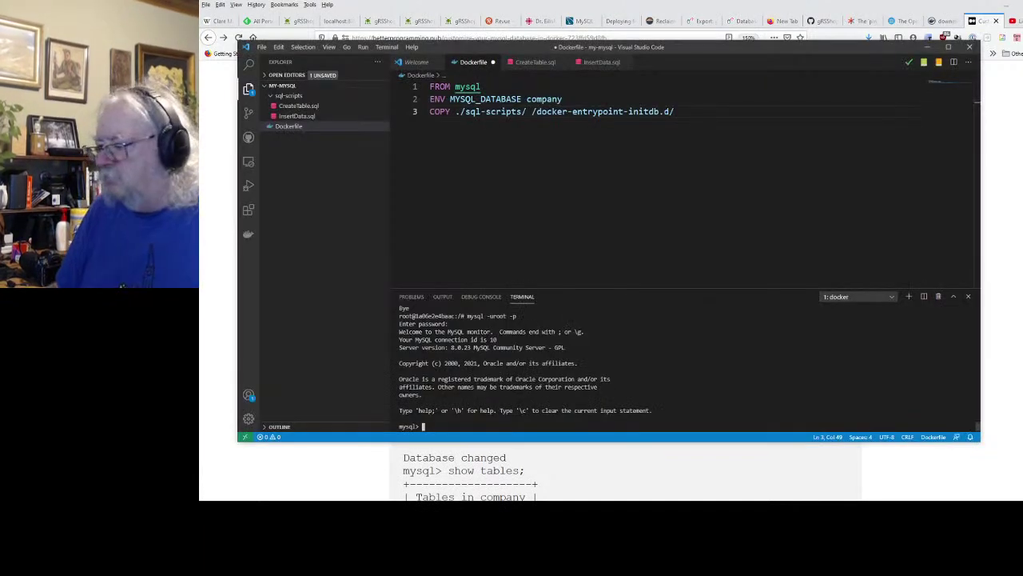
{"action": "type", "text": "sho"}
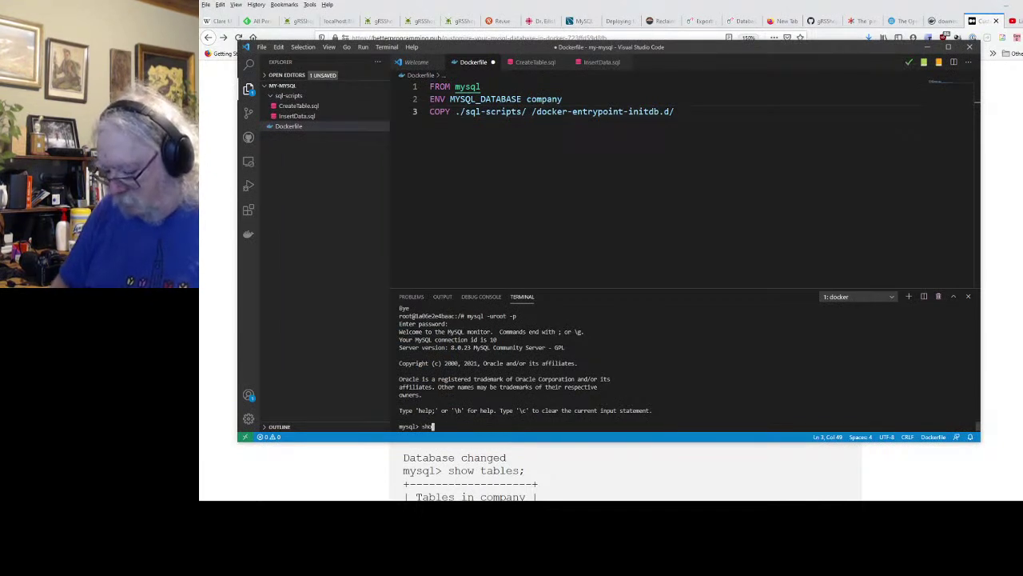
{"action": "type", "text": "w databases;"}
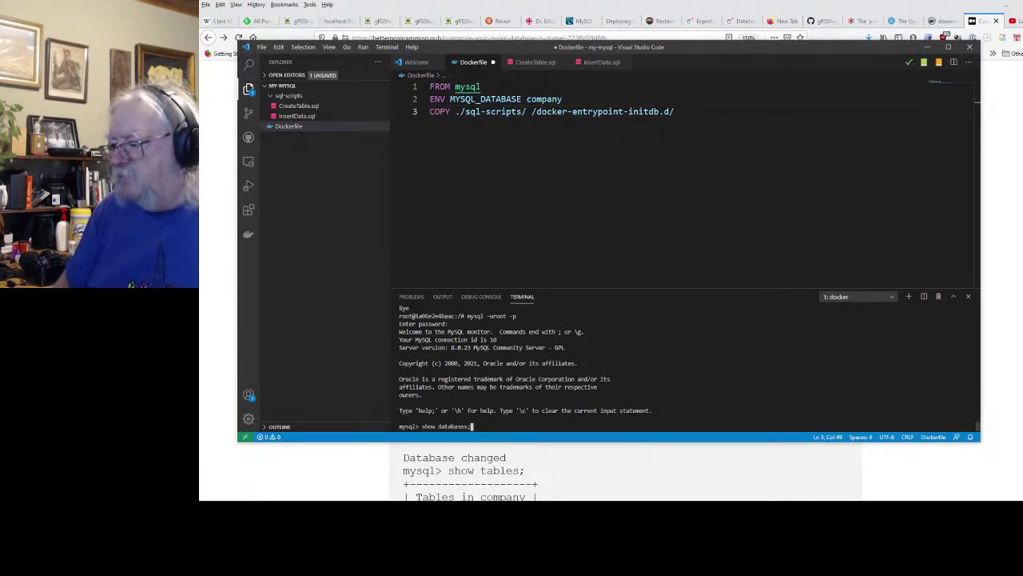
{"action": "key", "text": "Return"}
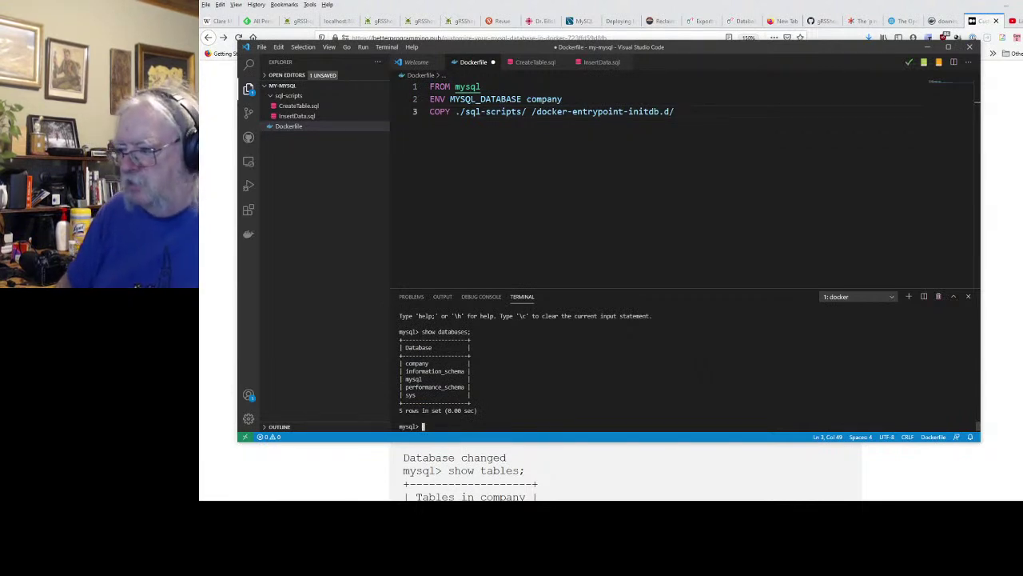
Step: Select the company database with use company; and list its tables with show tables;
{"action": "type", "text": "use company"}
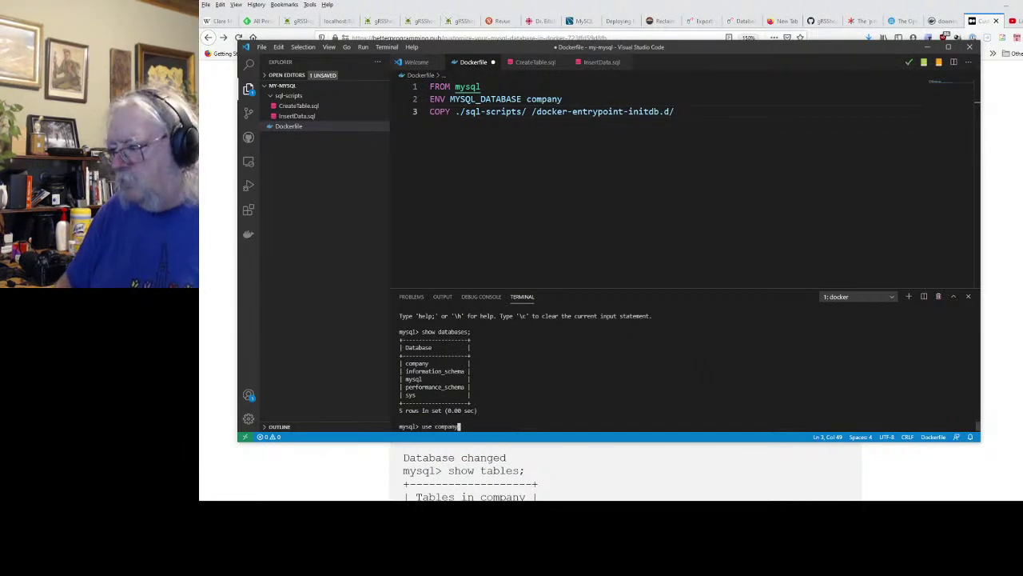
{"action": "type", "text": ";"}
{"action": "key", "text": "Return"}
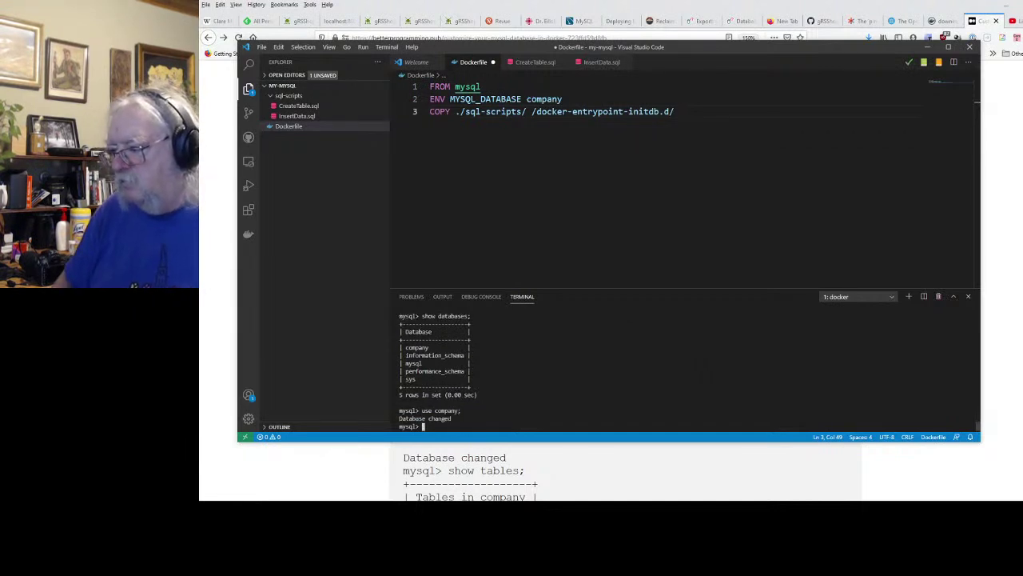
{"action": "type", "text": "sh"}
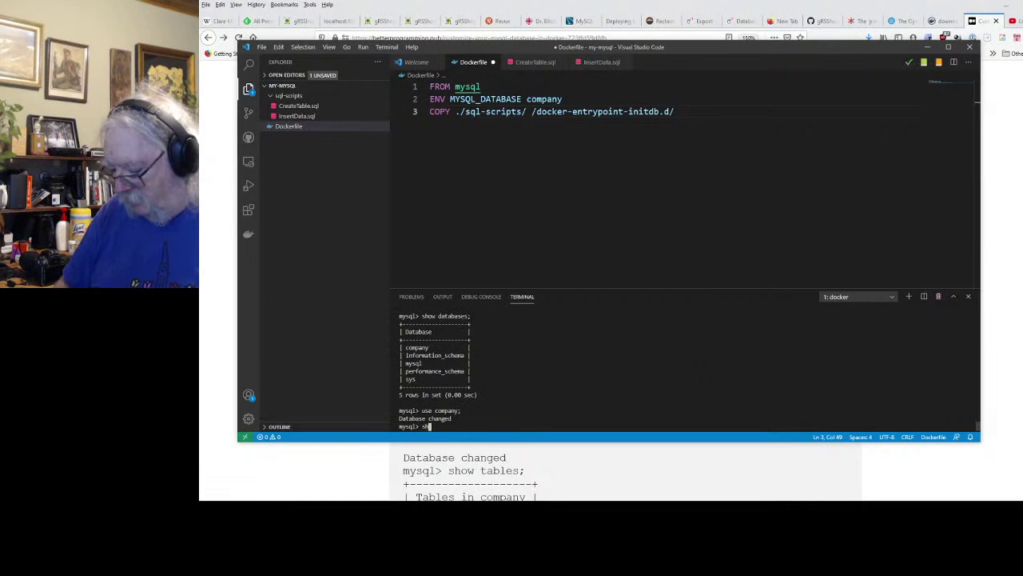
{"action": "type", "text": "ow tables;"}
{"action": "key", "text": "Return"}
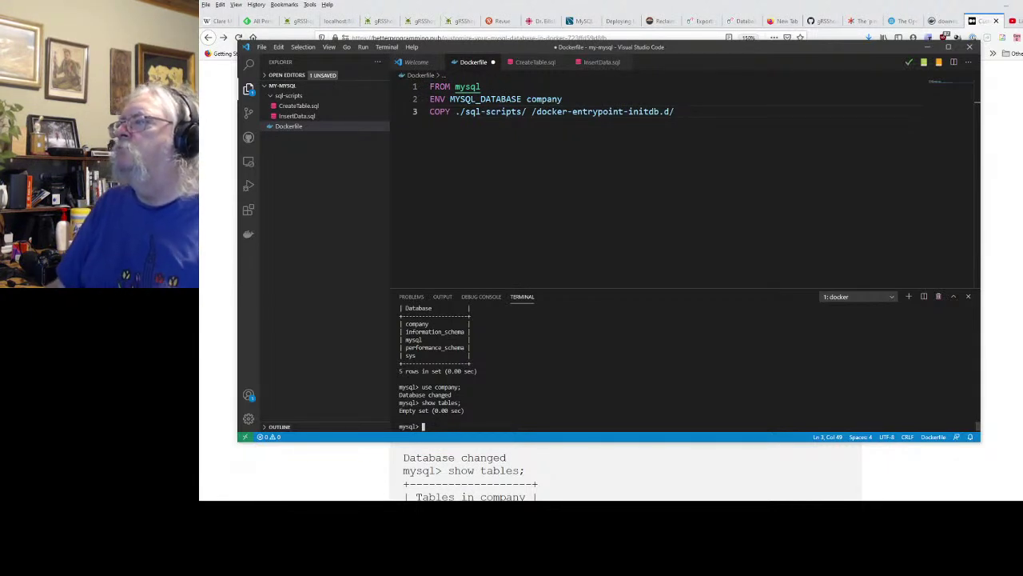
{"action": "left_click", "coordinate": [676, 111]}
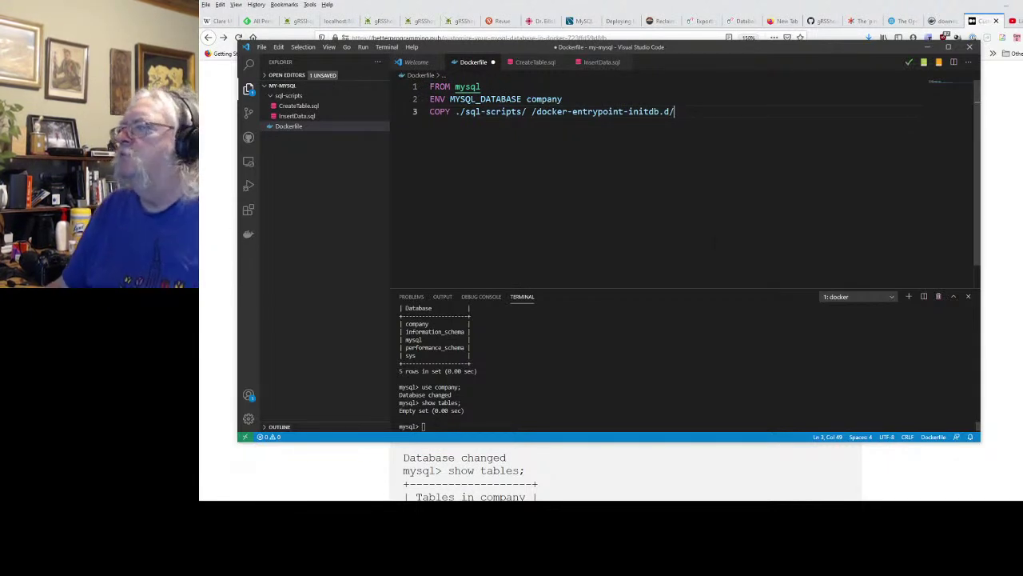
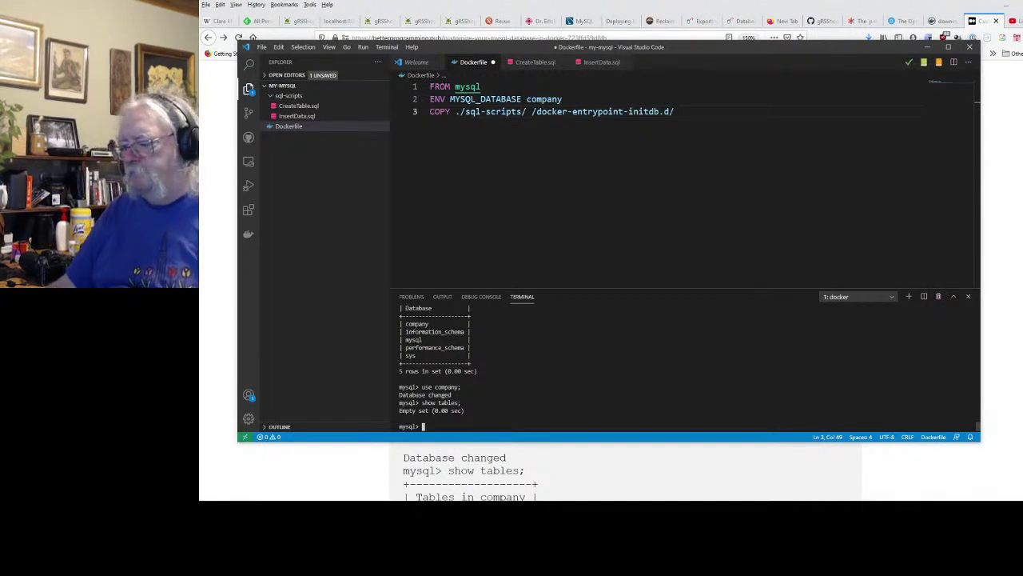
Step: Exit the MySQL client and reconnect with mysql -uroot -p, entering the root password
{"action": "type", "text": "exit"}
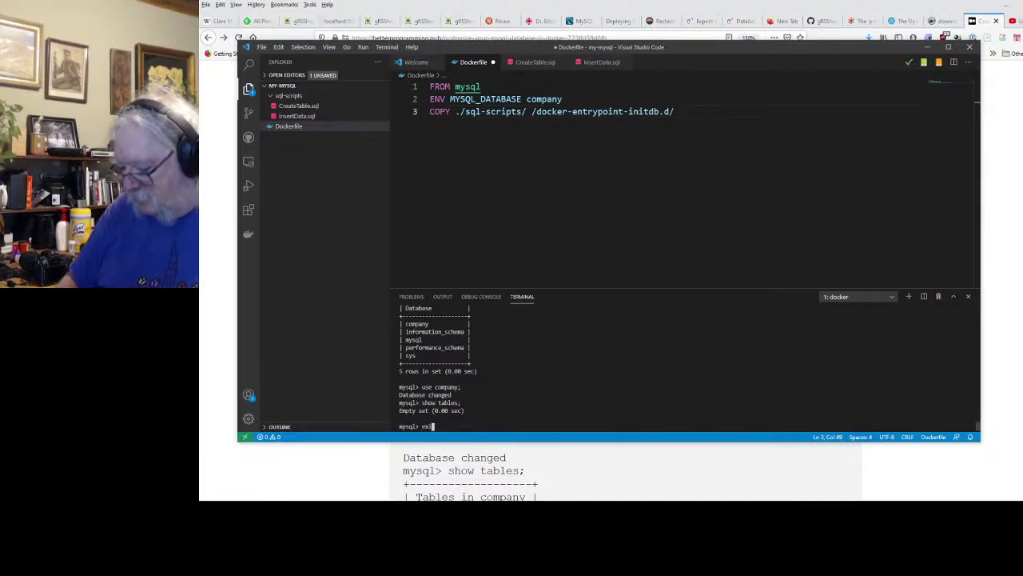
{"action": "key", "text": "Return"}
{"action": "type", "text": "mysql -uroot -p"}
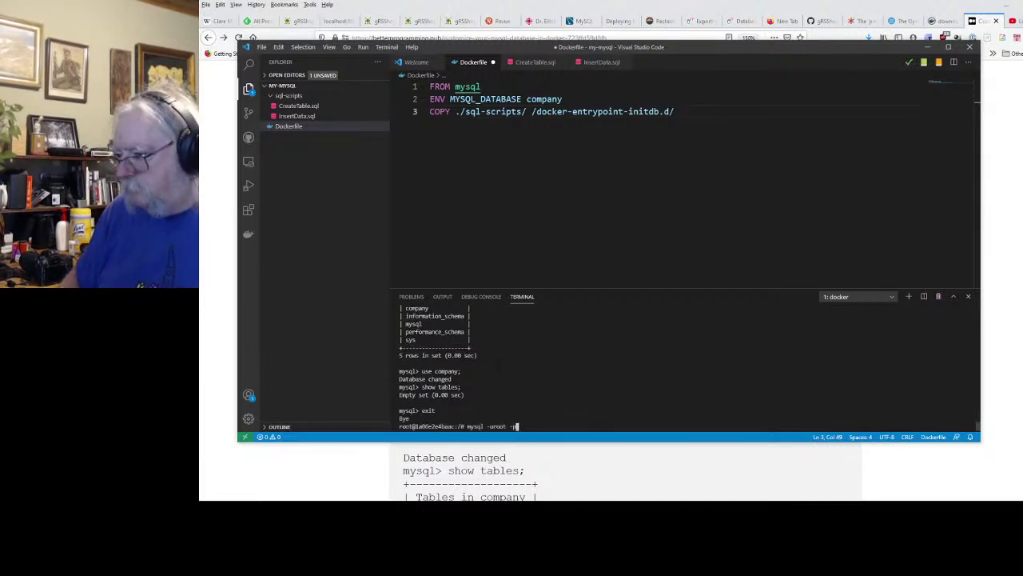
{"action": "key", "text": "Return"}
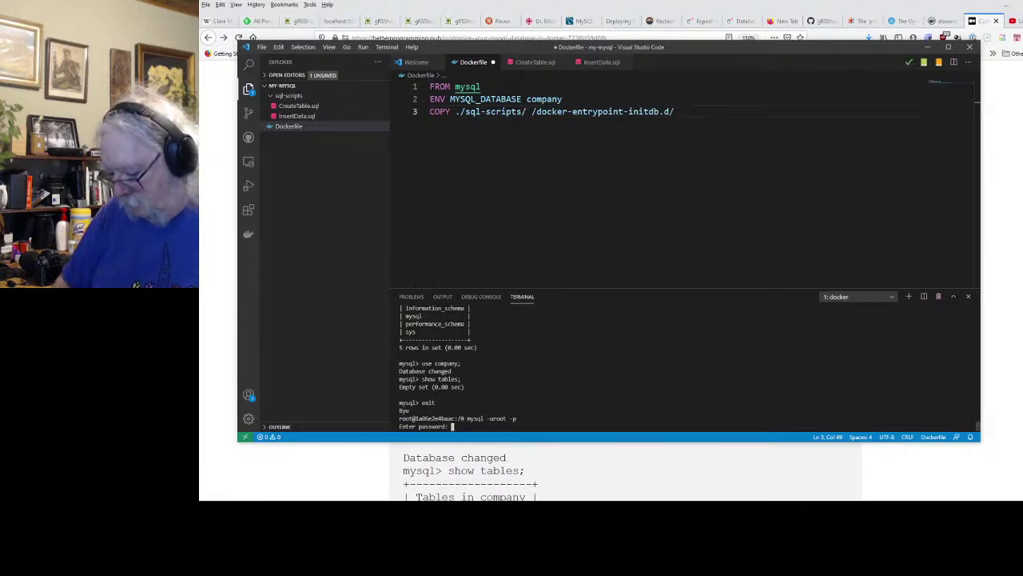
{"action": "key", "text": "Return"}
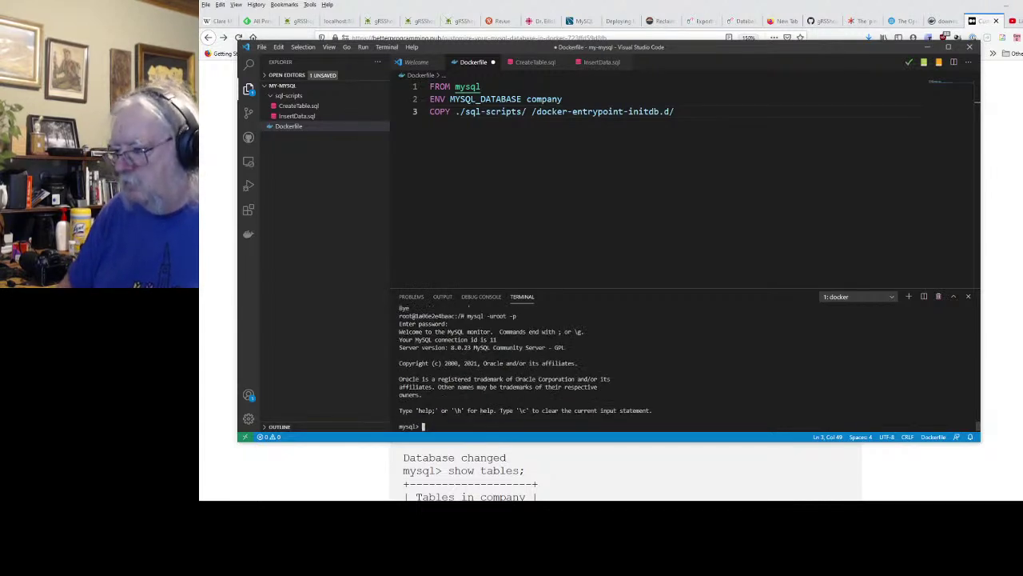
Step: Select the mysql database with use mysql; and list its tables with show tables;
{"action": "type", "text": "use my"}
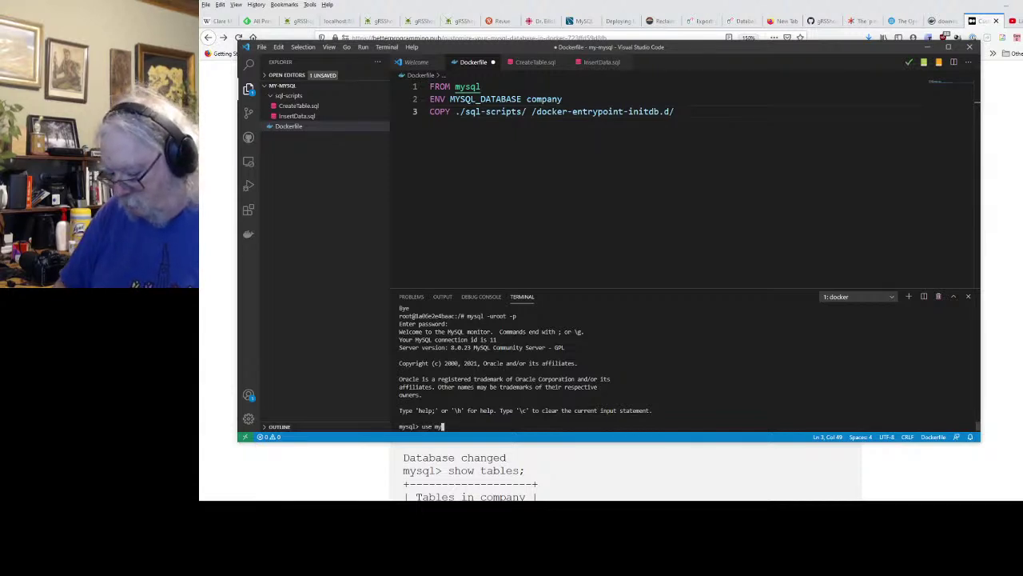
{"action": "type", "text": "sql;"}
{"action": "key", "text": "Return"}
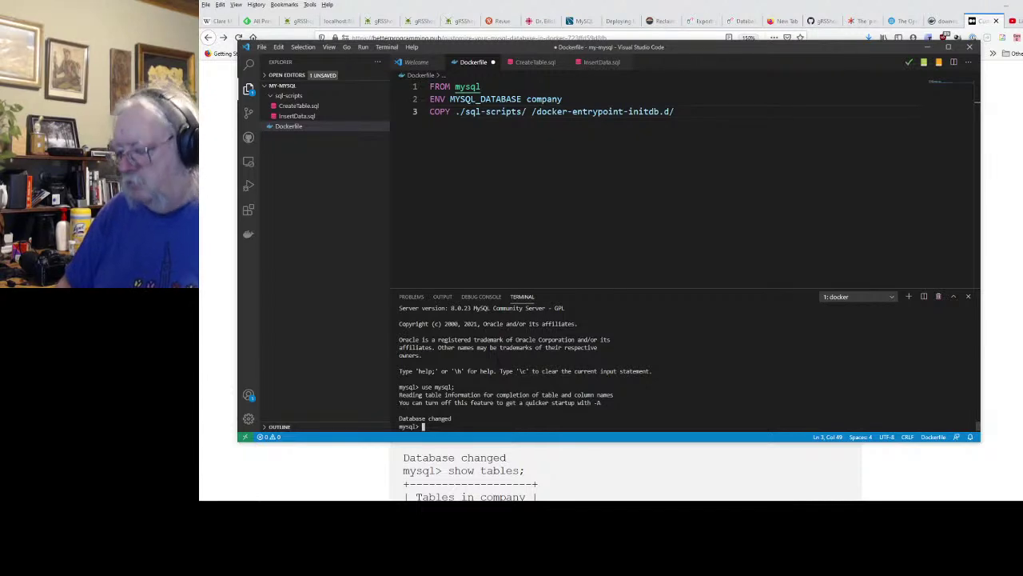
{"action": "type", "text": "show tables;"}
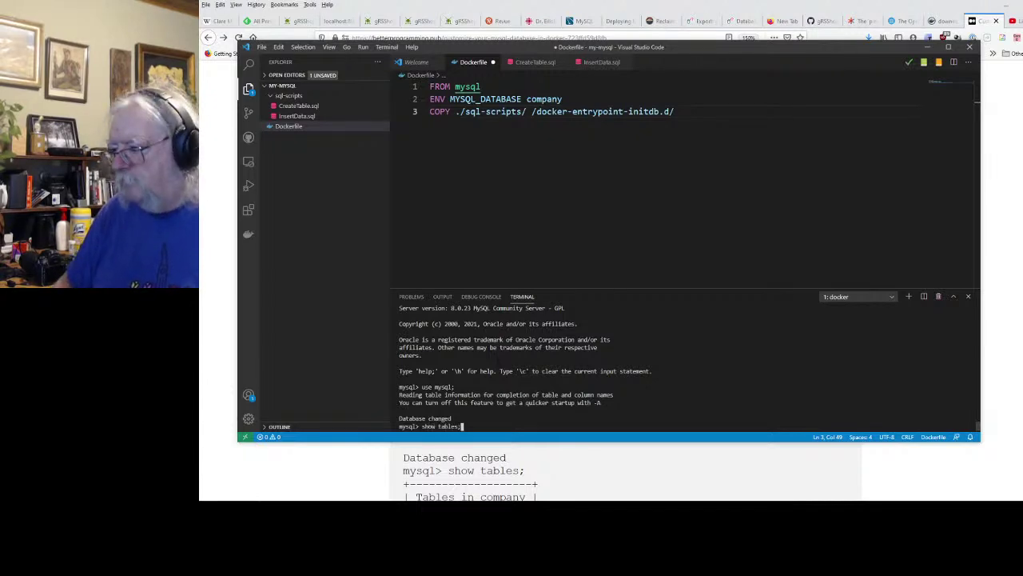
{"action": "key", "text": "Return"}
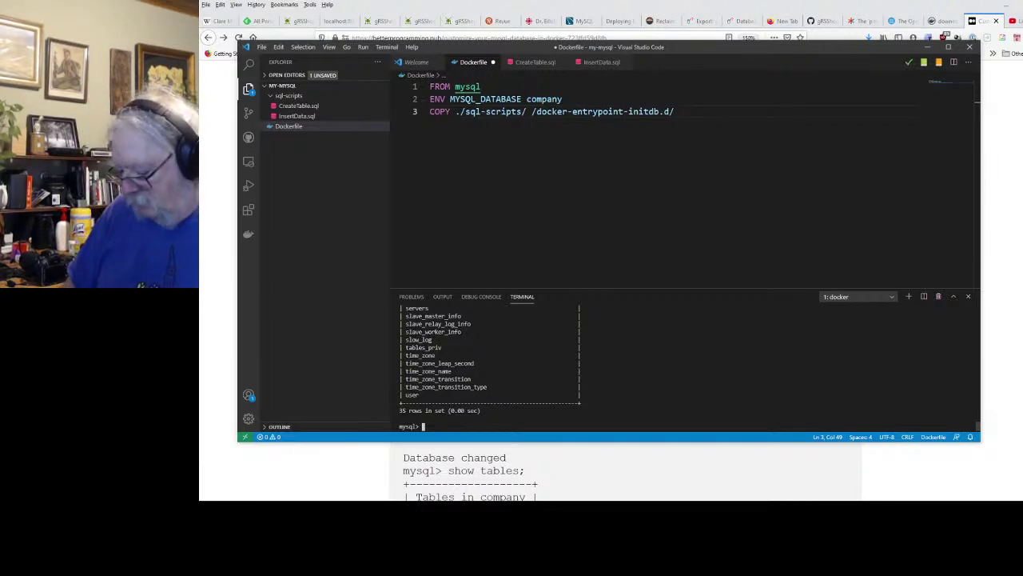
Step: Exit the MySQL client to the container's shell and save the Dockerfile
{"action": "type", "text": "exit"}
{"action": "key", "text": "Return"}
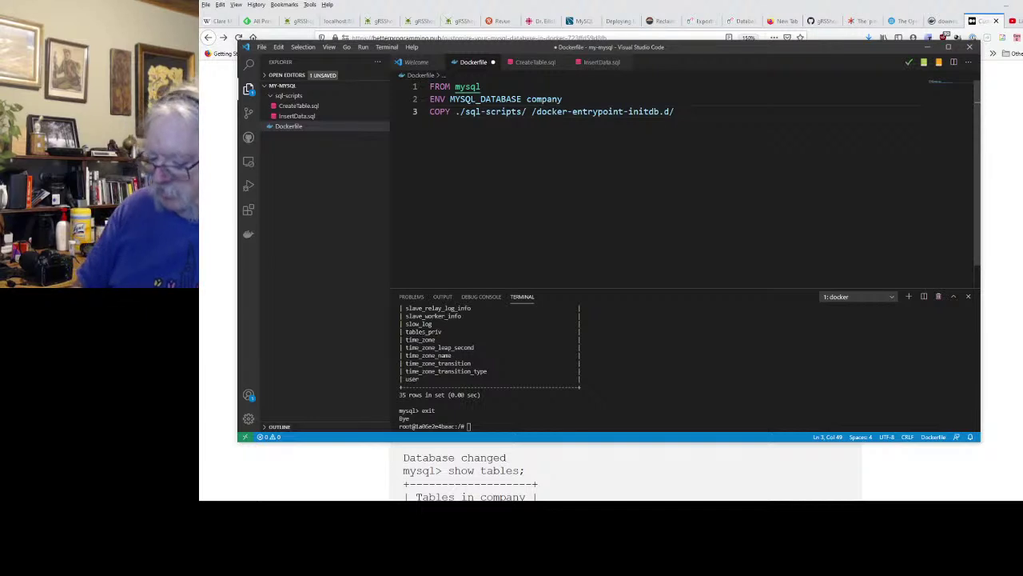
{"action": "key", "text": "ctrl+s"}
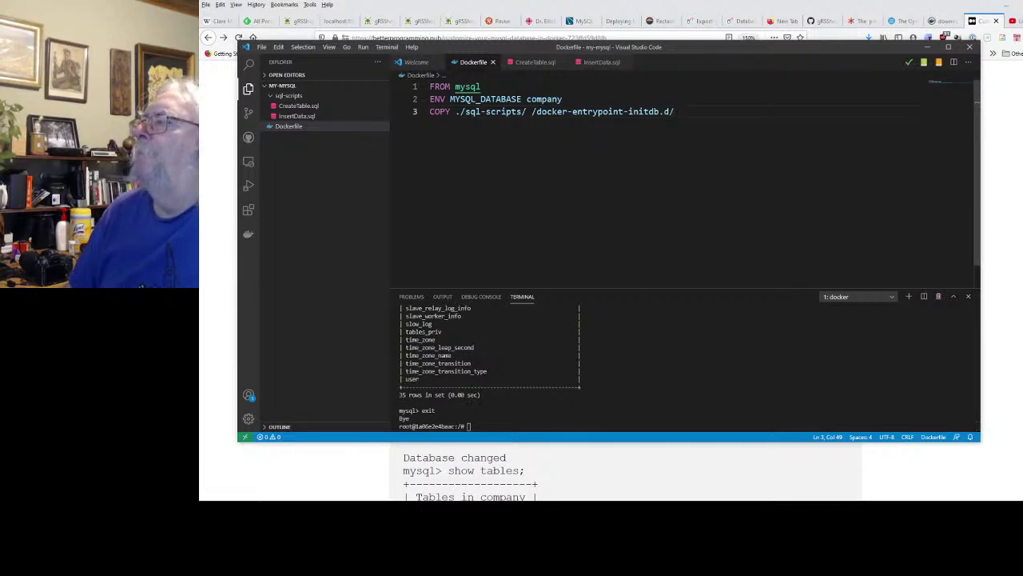
Step: Return to the browser article and compare its Dockerfile contents, container start commands and the bind-mount docker run command
{"action": "left_click", "coordinate": [996, 293]}
{"action": "scroll", "coordinate": [597, 297], "scroll_direction": "up", "scroll_amount": 5}
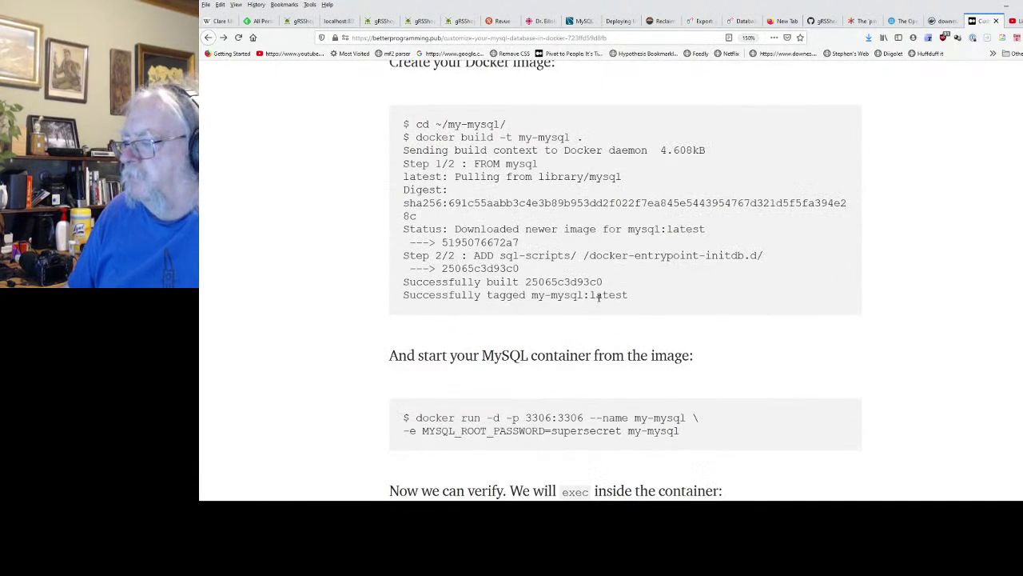
{"action": "scroll", "coordinate": [598, 297], "scroll_direction": "up", "scroll_amount": 3}
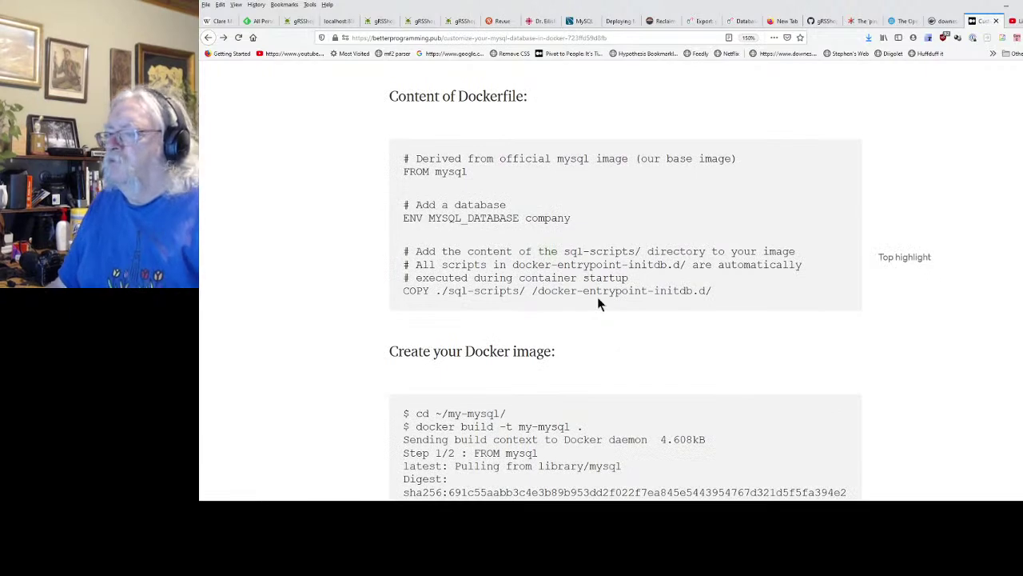
{"action": "scroll", "coordinate": [598, 297], "scroll_direction": "down", "scroll_amount": 3}
{"action": "scroll", "coordinate": [597, 296], "scroll_direction": "down", "scroll_amount": 10}
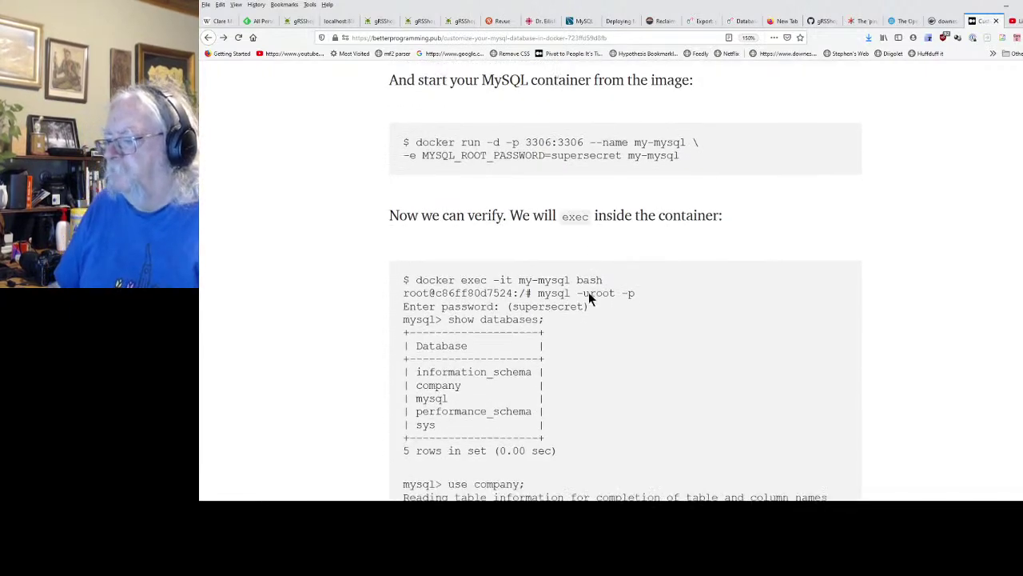
{"action": "scroll", "coordinate": [589, 298], "scroll_direction": "down", "scroll_amount": 8}
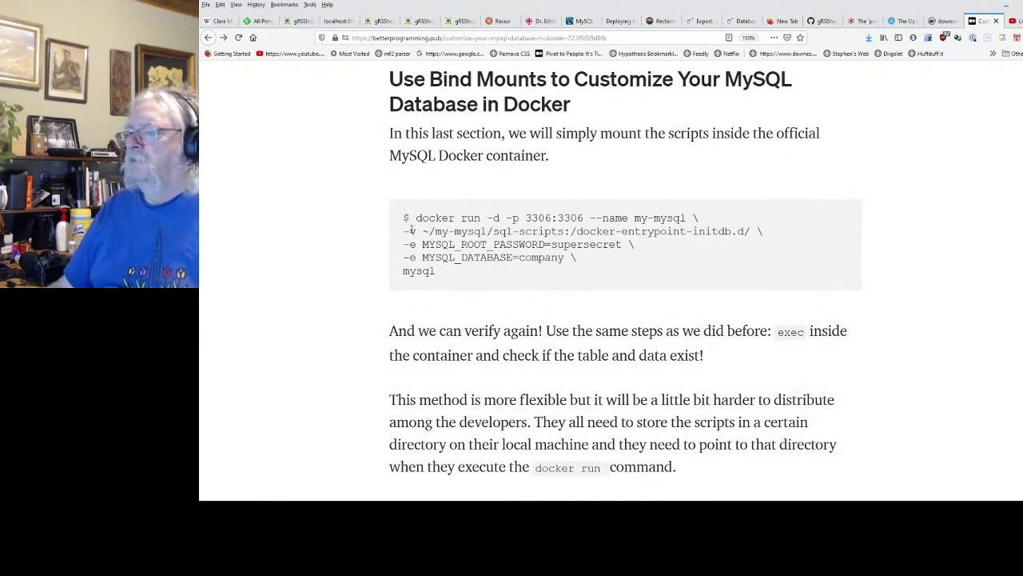
Step: Examine the sql-scripts source path and the docker-entrypoint-initdb.d target path in the article's bind-mount docker run command
{"action": "left_click_drag", "start_coordinate": [424, 232], "coordinate": [637, 232]}
{"action": "left_click", "coordinate": [657, 232]}
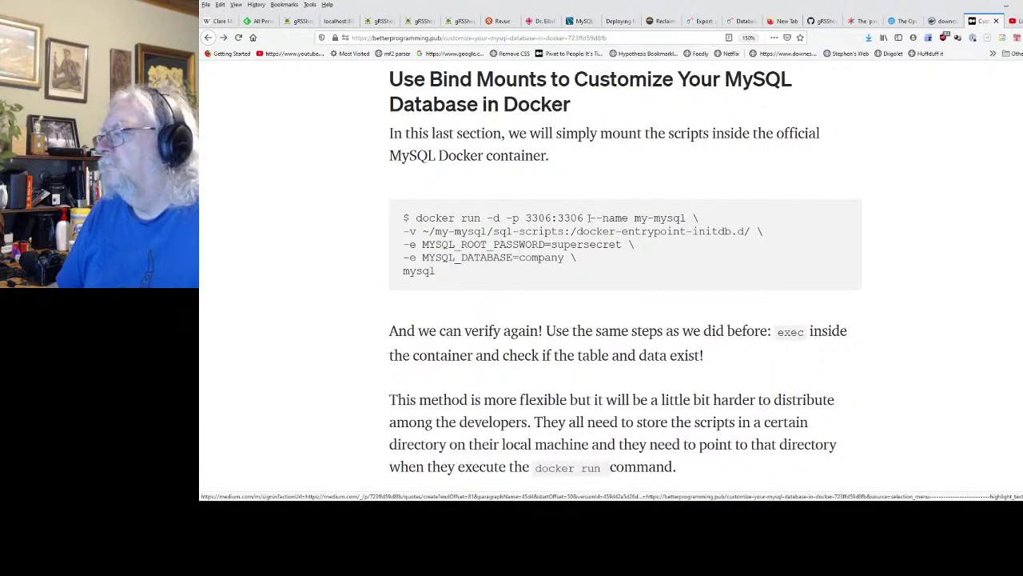
{"action": "left_click_drag", "start_coordinate": [571, 231], "coordinate": [684, 238]}
{"action": "left_click", "coordinate": [734, 234]}
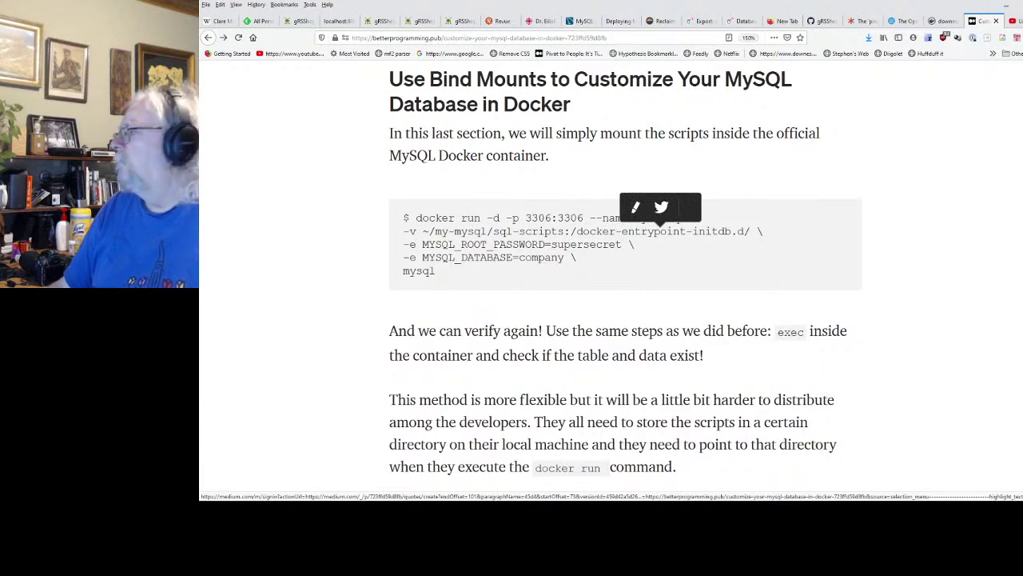
Step: Switch to Visual Studio Code, list the container's root folder and change into docker-entrypoint-initdb.d
{"action": "key", "text": "alt+Tab"}
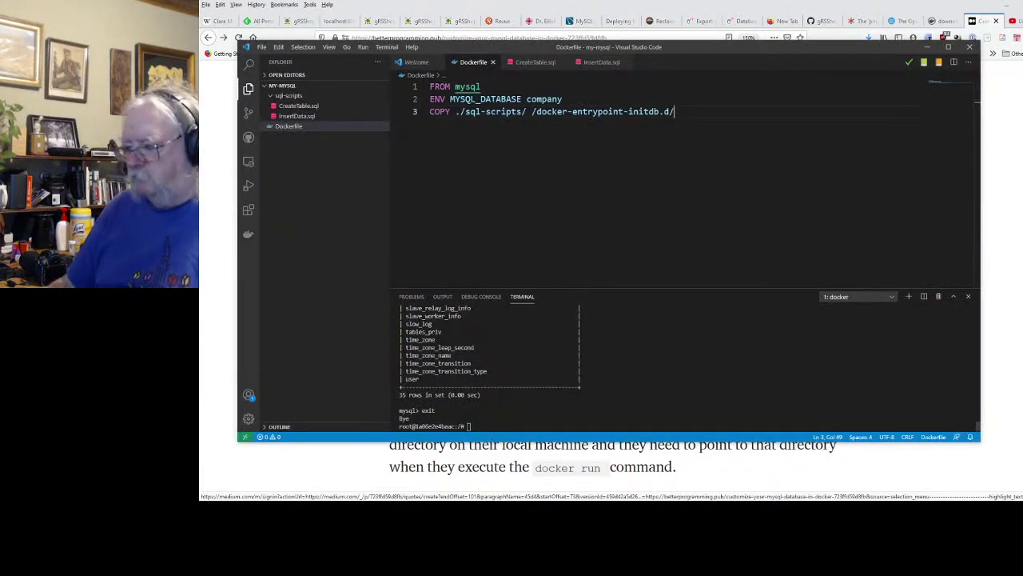
{"action": "type", "text": "ls"}
{"action": "key", "text": "Return"}
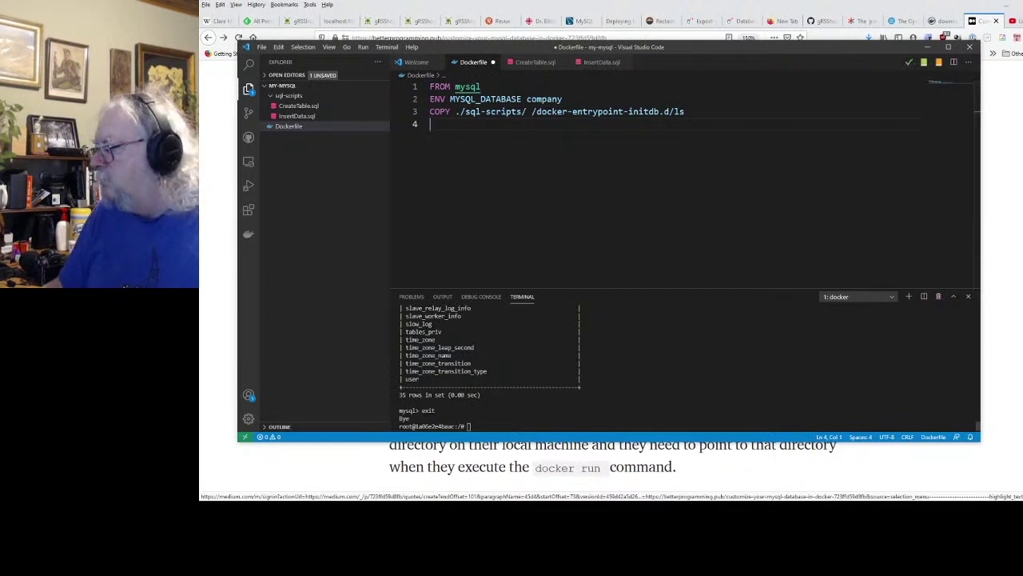
{"action": "type", "text": "ls"}
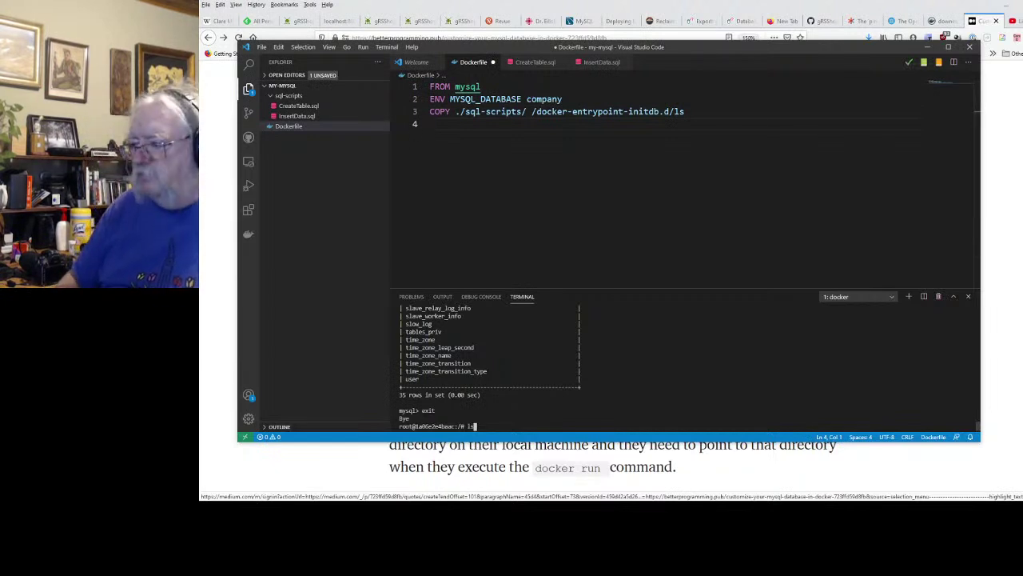
{"action": "key", "text": "Return"}
{"action": "type", "text": "cd dock"}
{"action": "key", "text": "Tab"}
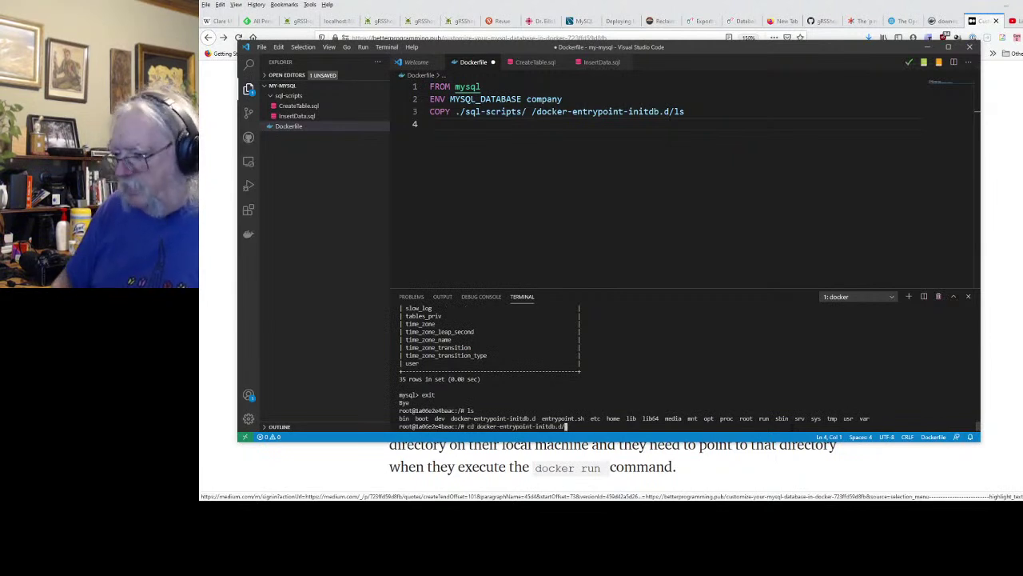
{"action": "key", "text": "Return"}
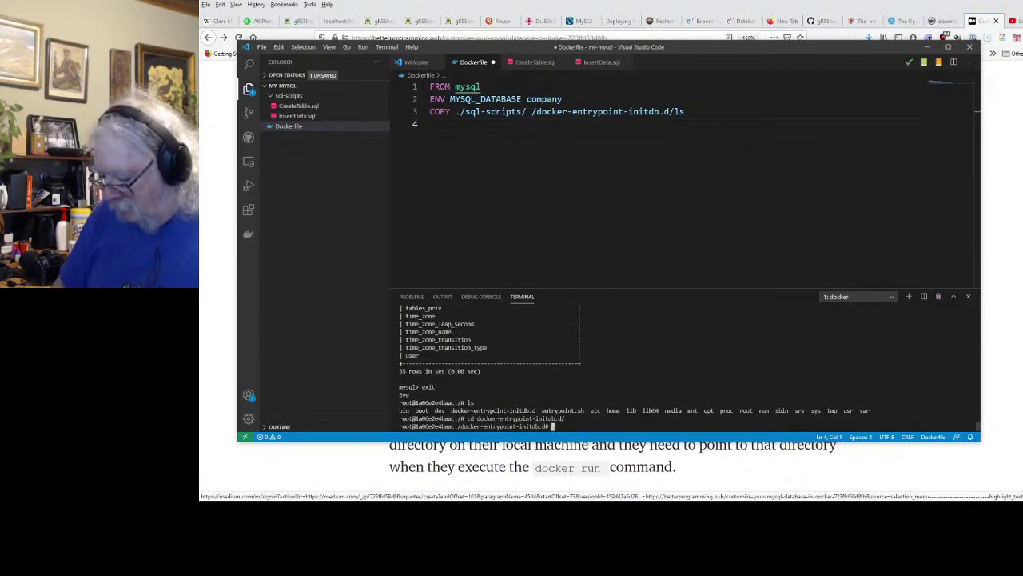
Step: List the contents of the container's docker-entrypoint-initdb.d folder with ls and ls -l
{"action": "type", "text": "ls"}
{"action": "key", "text": "Return"}
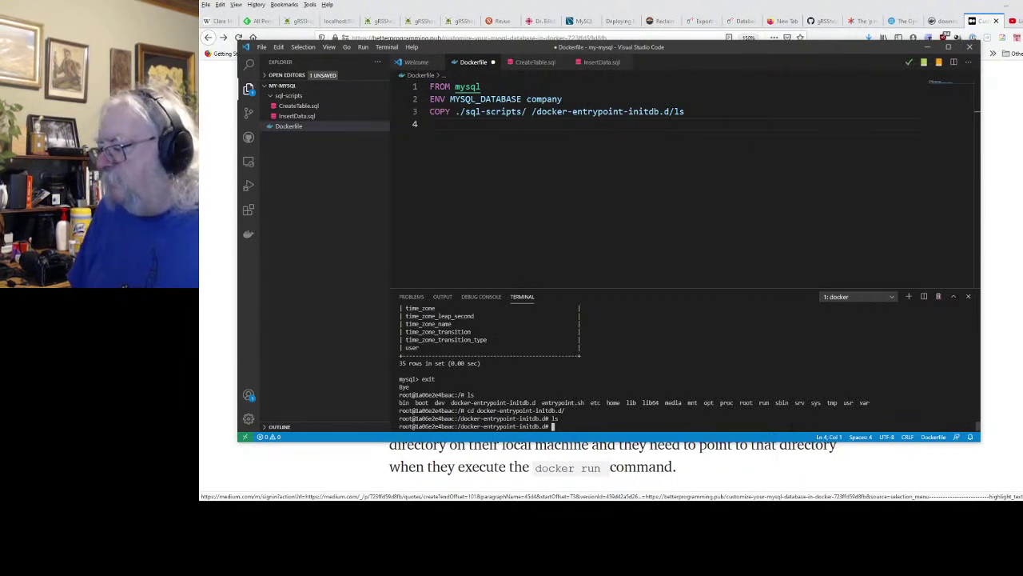
{"action": "type", "text": "ls -l"}
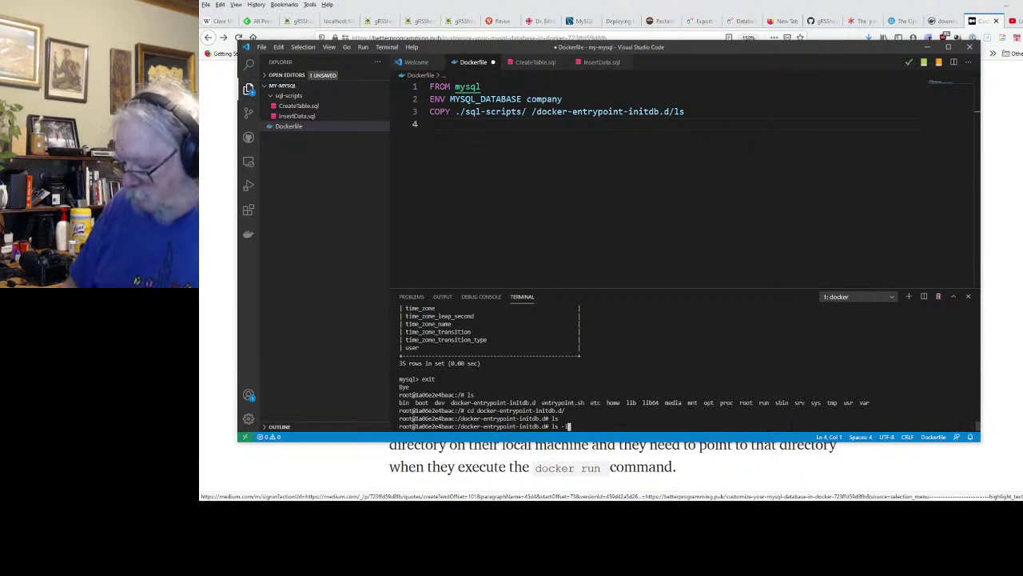
{"action": "key", "text": "Return"}
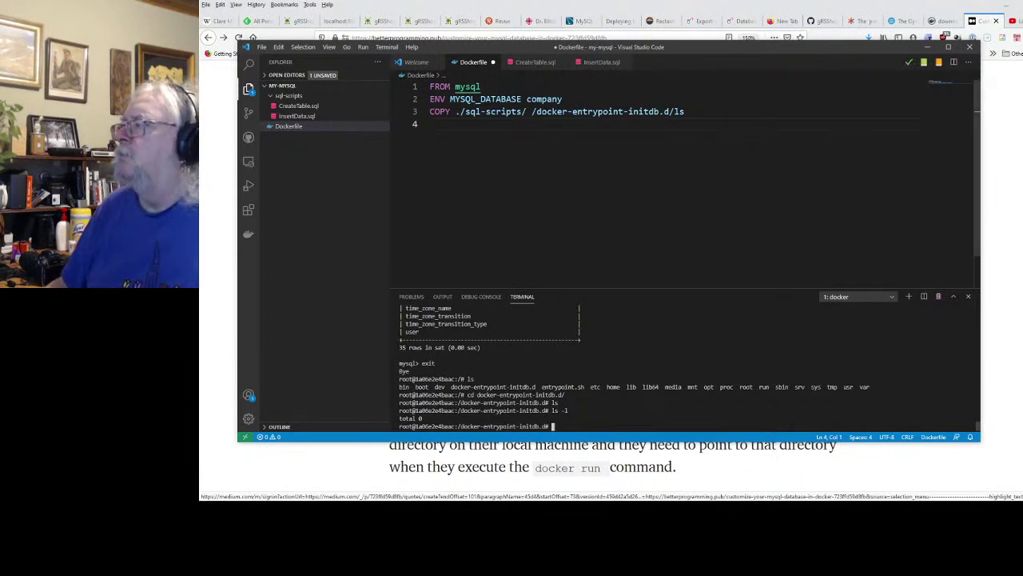
Step: Remove the stray ls from the end of the Dockerfile's COPY line and save the file
{"action": "left_click", "coordinate": [430, 124]}
{"action": "left_click", "coordinate": [685, 111]}
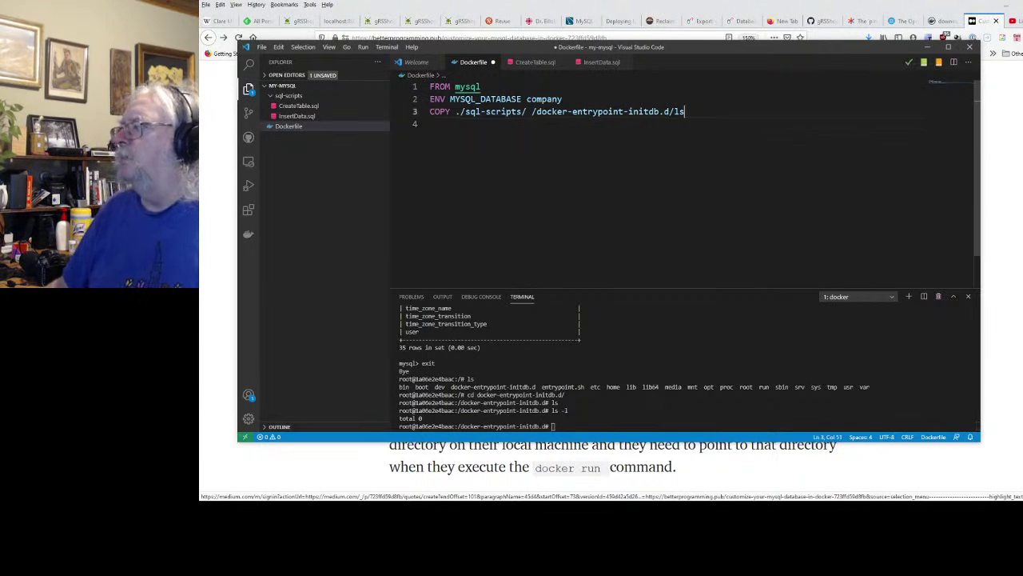
{"action": "key", "text": "BackSpace"}
{"action": "key", "text": "BackSpace"}
{"action": "key", "text": "ctrl+s"}
{"action": "key", "text": "Down"}
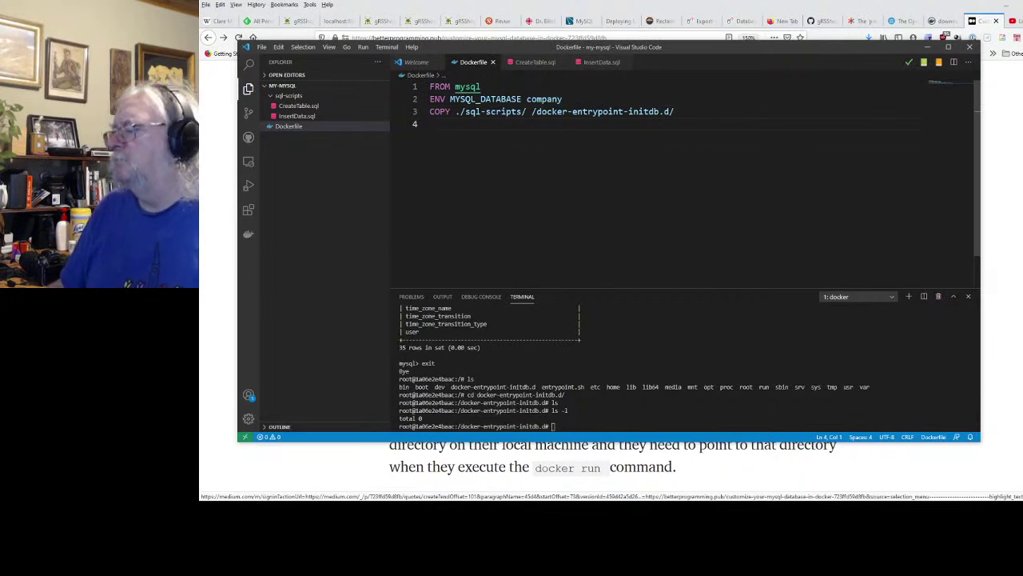
Step: Return to the browser article and compare the bind-mount -v option with the COPY line in its Dockerfile
{"action": "left_click", "coordinate": [1017, 249]}
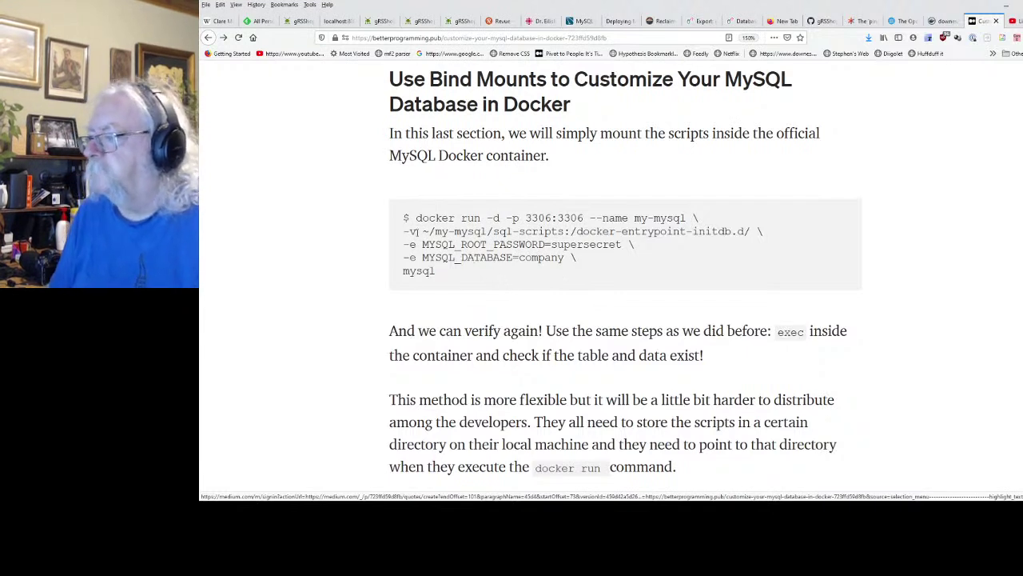
{"action": "left_click_drag", "start_coordinate": [405, 231], "coordinate": [530, 234]}
{"action": "left_click", "coordinate": [795, 238]}
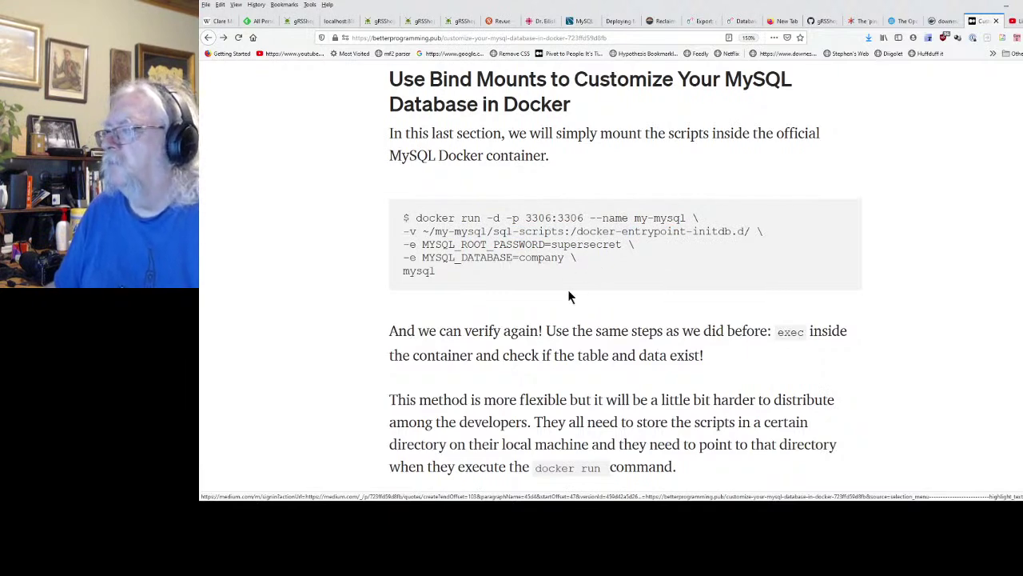
{"action": "scroll", "coordinate": [569, 296], "scroll_direction": "up", "scroll_amount": 5}
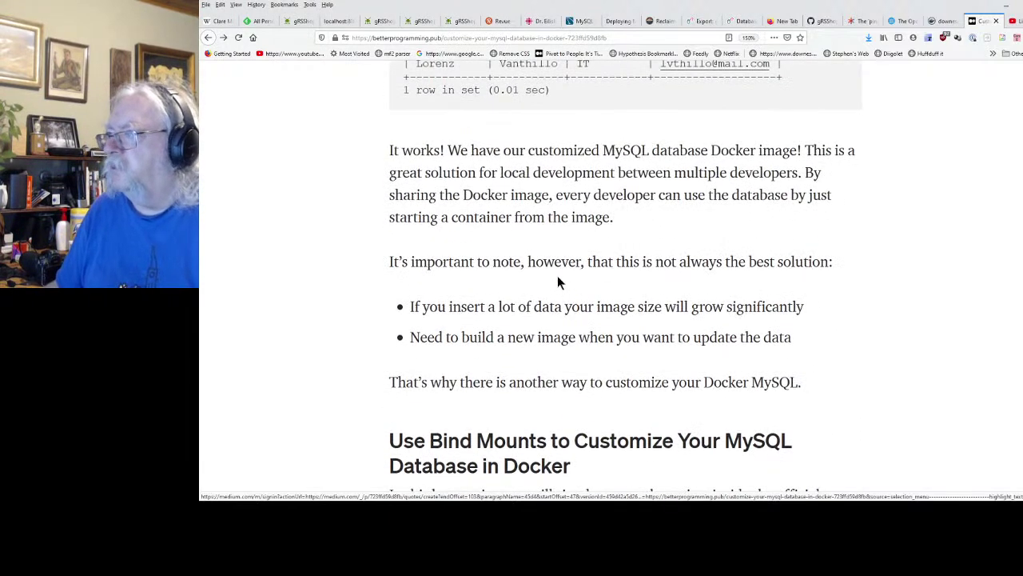
{"action": "scroll", "coordinate": [557, 275], "scroll_direction": "up", "scroll_amount": 8}
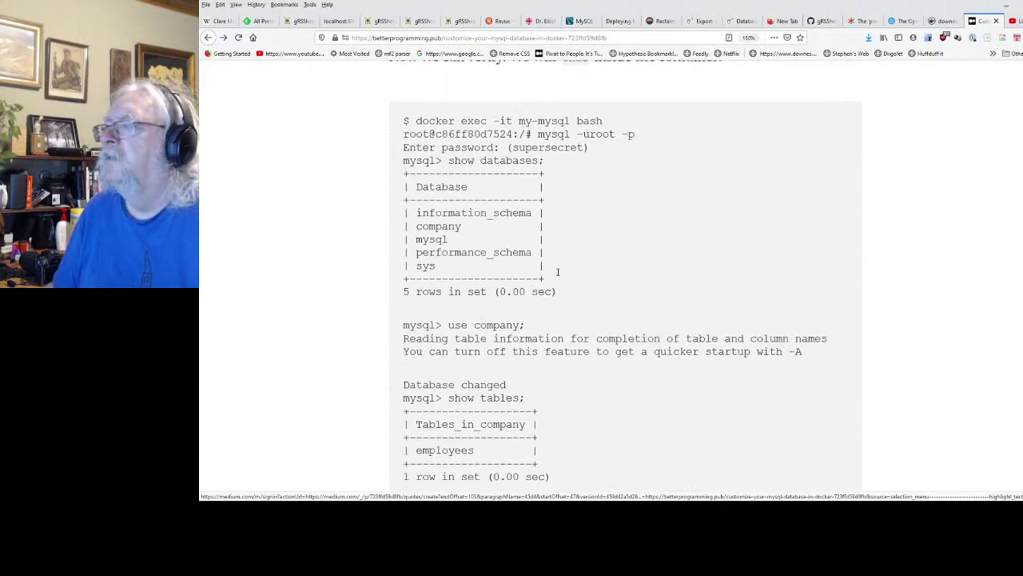
{"action": "scroll", "coordinate": [557, 272], "scroll_direction": "up", "scroll_amount": 20}
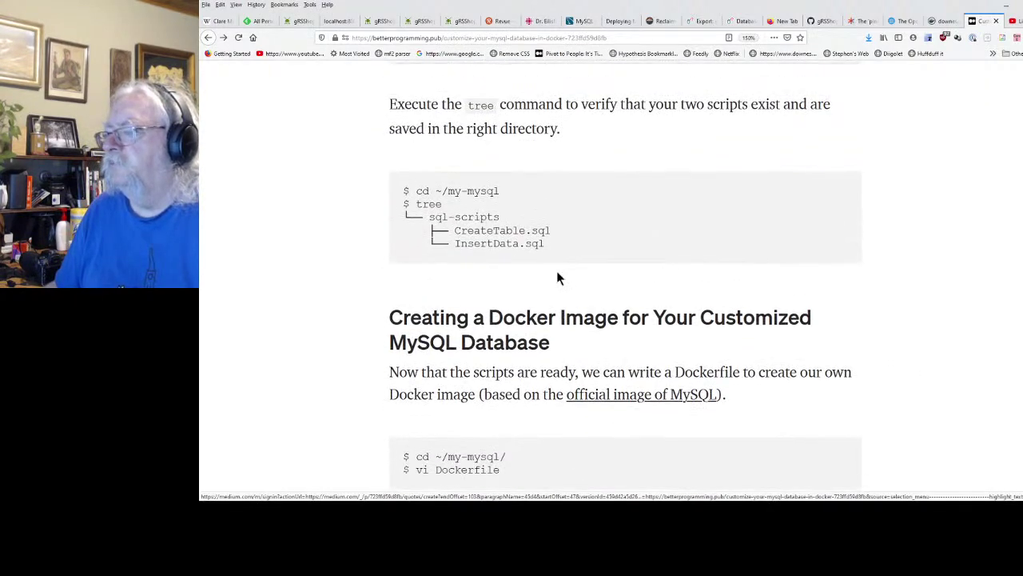
{"action": "scroll", "coordinate": [557, 270], "scroll_direction": "down", "scroll_amount": 6}
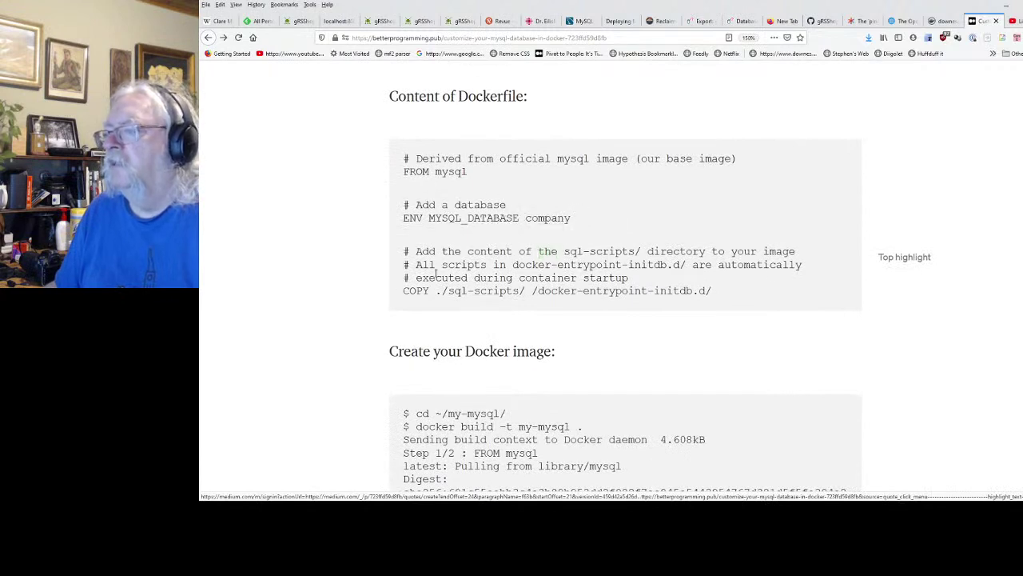
{"action": "left_click_drag", "start_coordinate": [401, 292], "coordinate": [729, 294]}
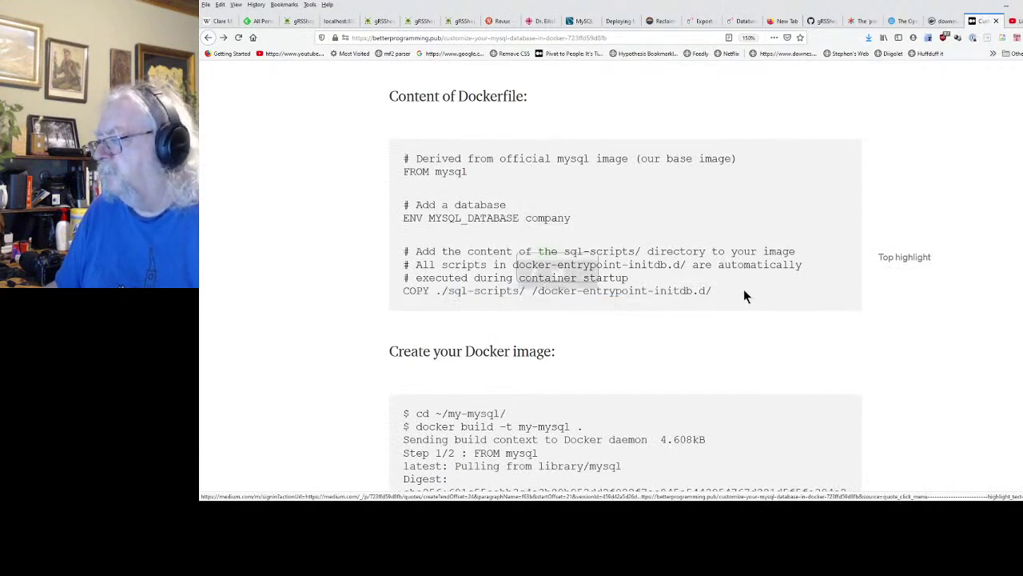
{"action": "left_click", "coordinate": [624, 312]}
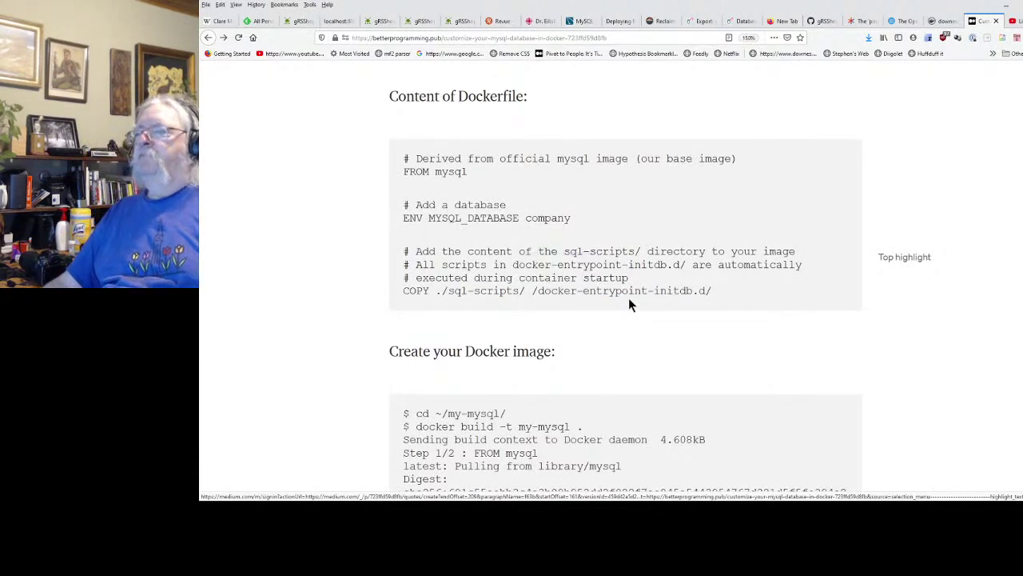
Step: Read the article's bind-mount section on to the end of its conclusion
{"action": "scroll", "coordinate": [629, 298], "scroll_direction": "down", "scroll_amount": 1}
{"action": "scroll", "coordinate": [630, 296], "scroll_direction": "down", "scroll_amount": 20}
{"action": "scroll", "coordinate": [607, 295], "scroll_direction": "down", "scroll_amount": 8}
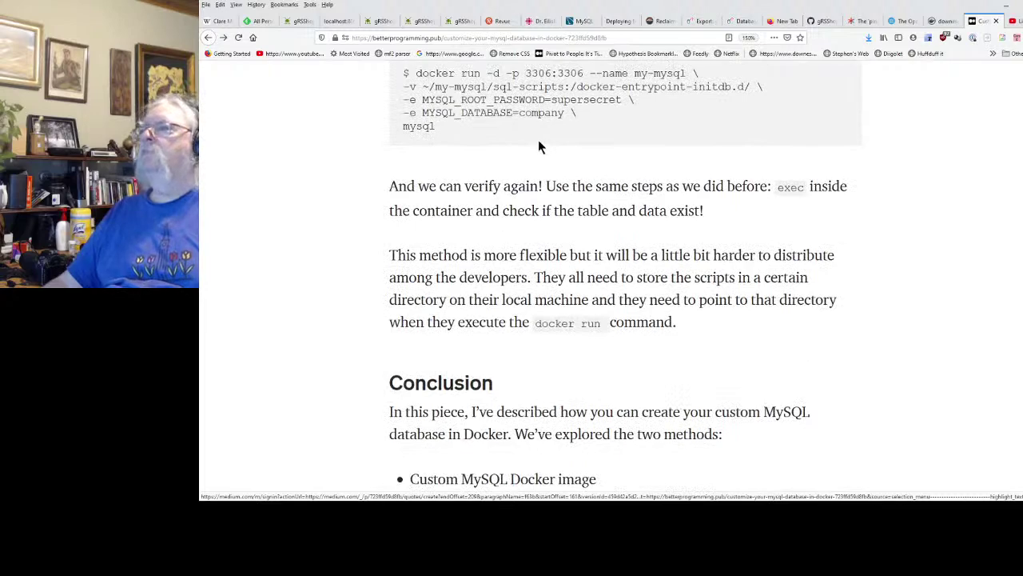
{"action": "scroll", "coordinate": [544, 148], "scroll_direction": "up", "scroll_amount": 5}
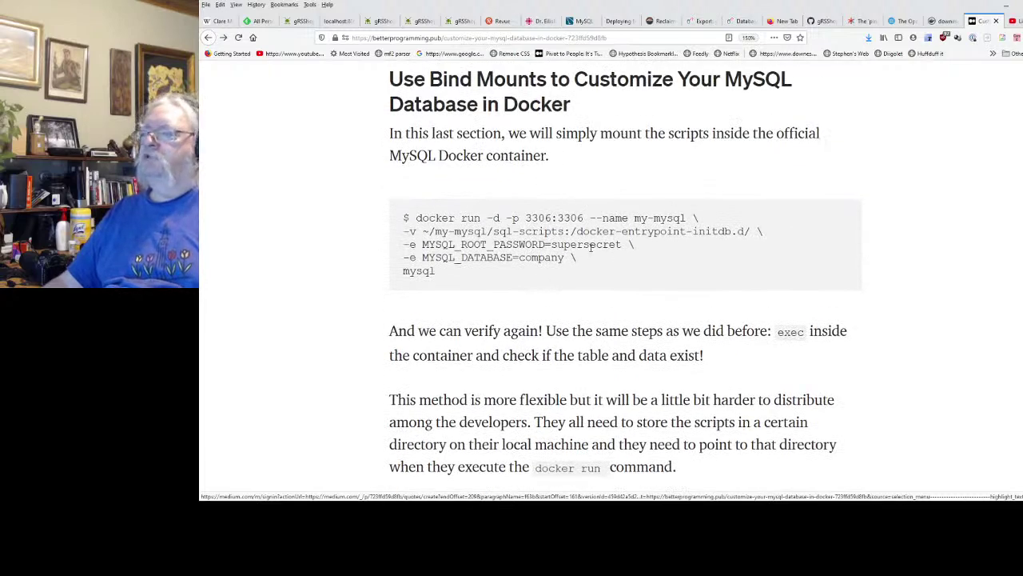
{"action": "scroll", "coordinate": [590, 244], "scroll_direction": "up", "scroll_amount": 5}
{"action": "scroll", "coordinate": [590, 244], "scroll_direction": "down", "scroll_amount": 5}
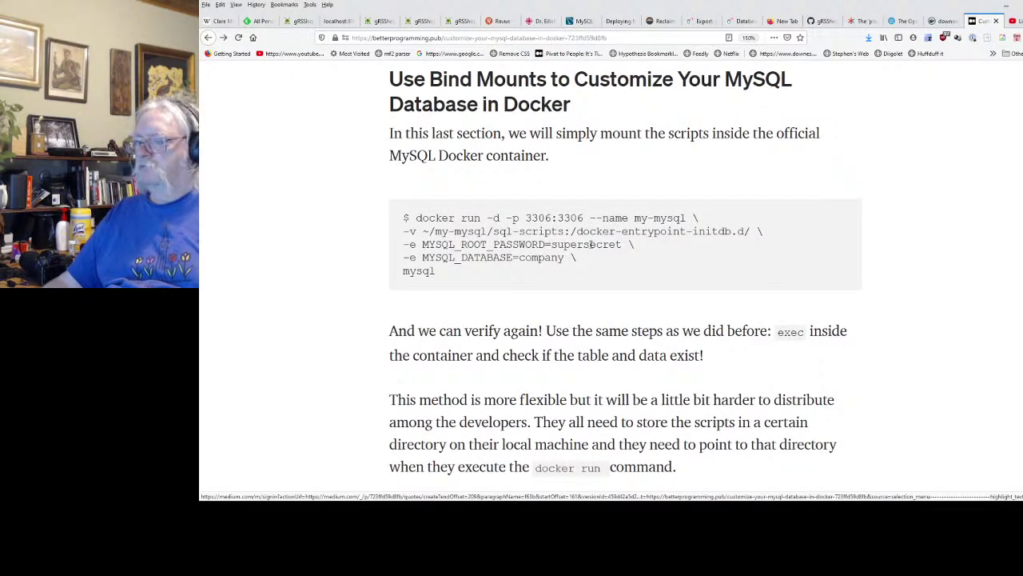
{"action": "scroll", "coordinate": [590, 244], "scroll_direction": "down", "scroll_amount": 3}
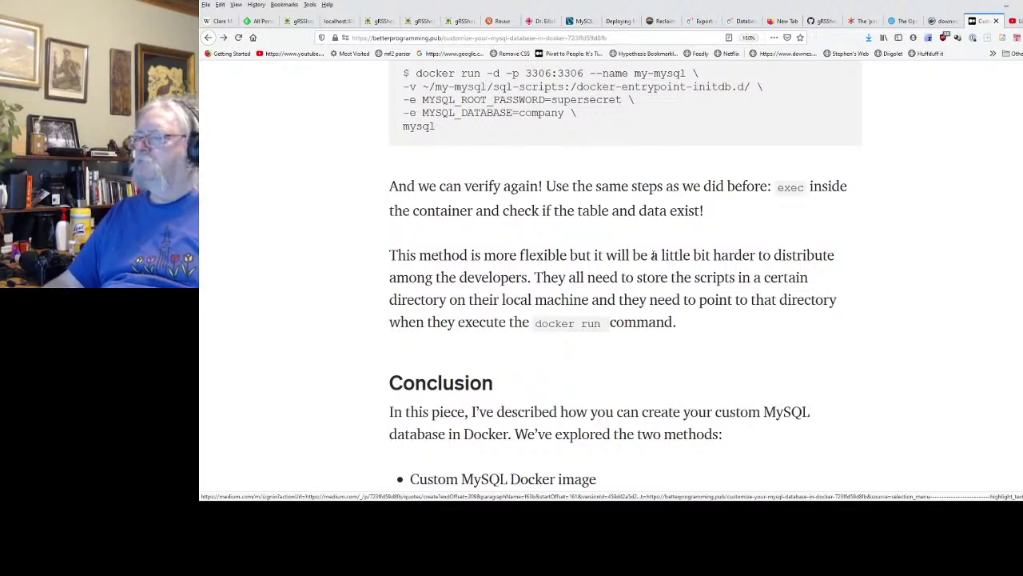
{"action": "scroll", "coordinate": [653, 254], "scroll_direction": "down", "scroll_amount": 5}
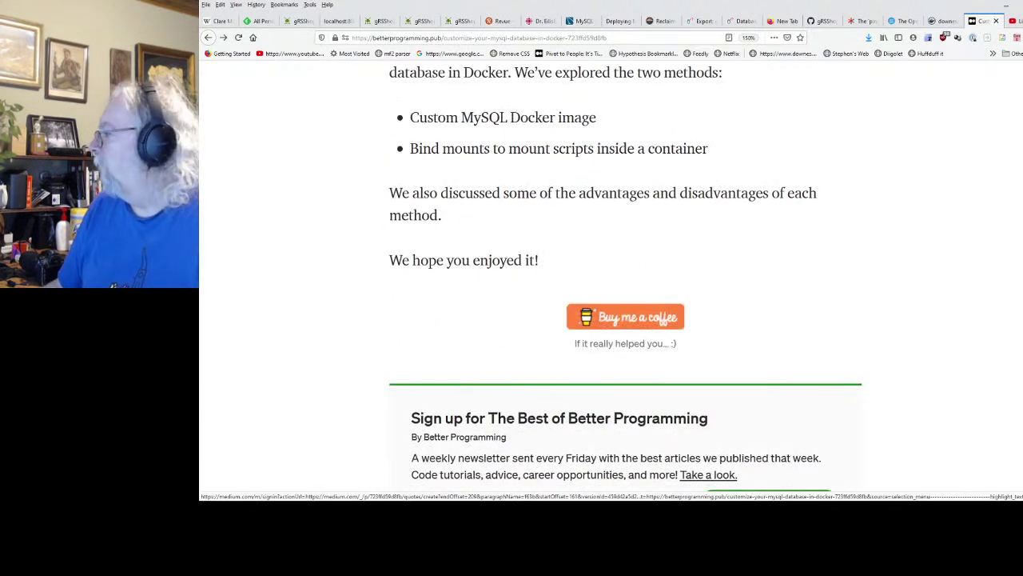
Step: Switch to Docker Desktop, examine the my-mysql container's logs, and go back to the browser article
{"action": "key", "text": "alt+Tab"}
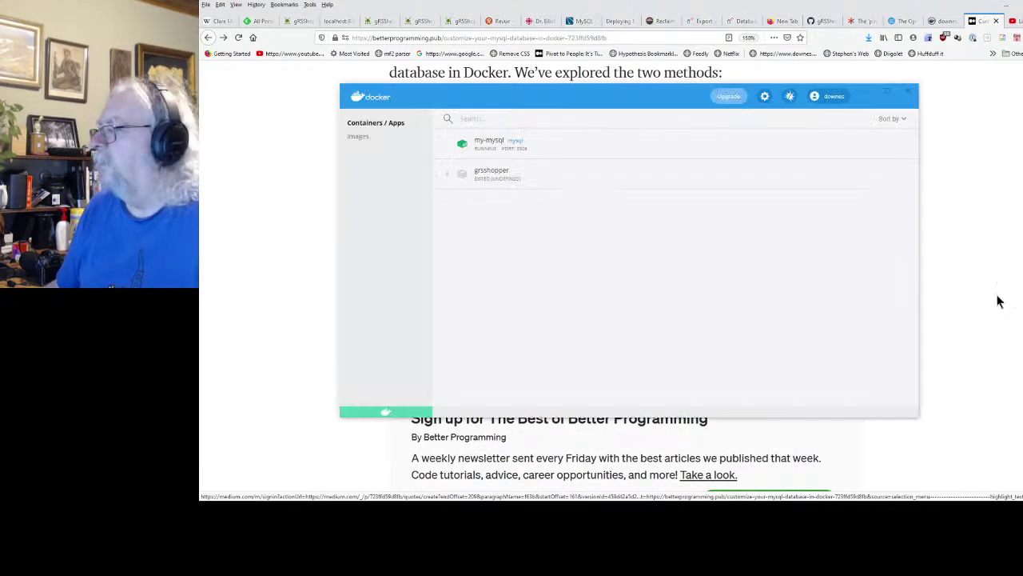
{"action": "left_click", "coordinate": [545, 144]}
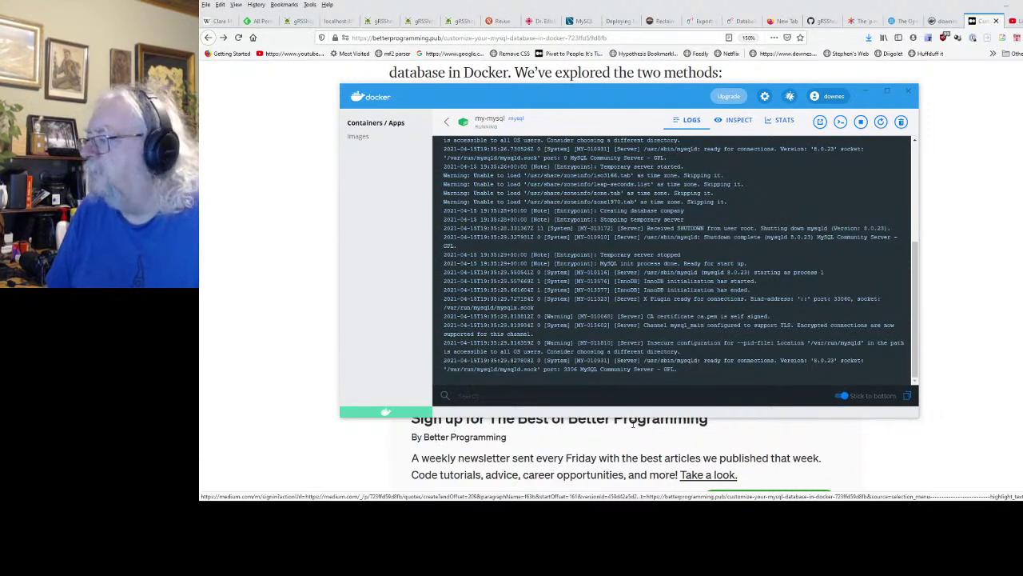
{"action": "left_click", "coordinate": [611, 446]}
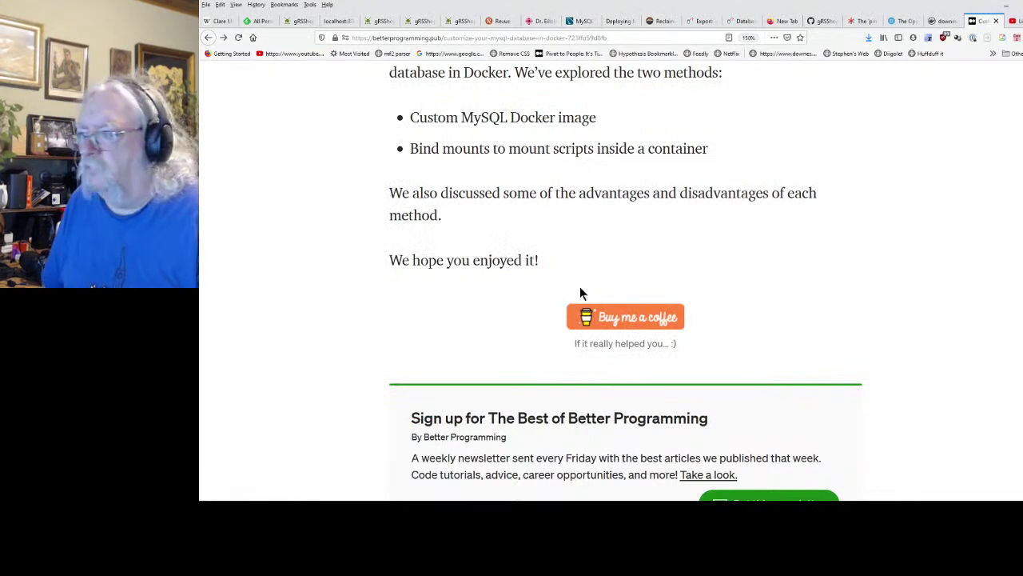
Step: Review the article from its introduction through the database verification commands, the bind-mount command and the conclusion
{"action": "scroll", "coordinate": [660, 284], "scroll_direction": "up", "scroll_amount": 3}
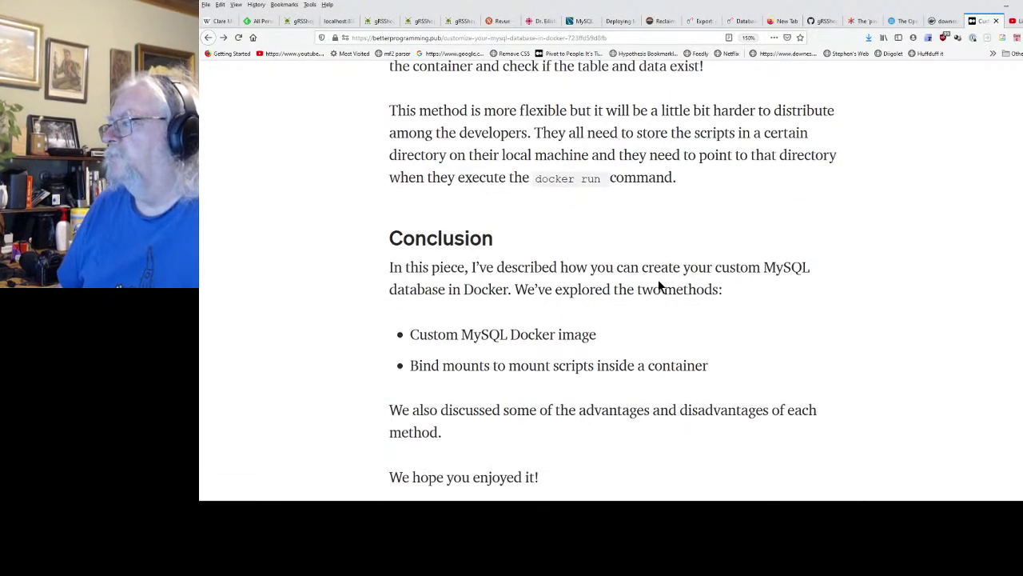
{"action": "scroll", "coordinate": [633, 264], "scroll_direction": "up", "scroll_amount": 1}
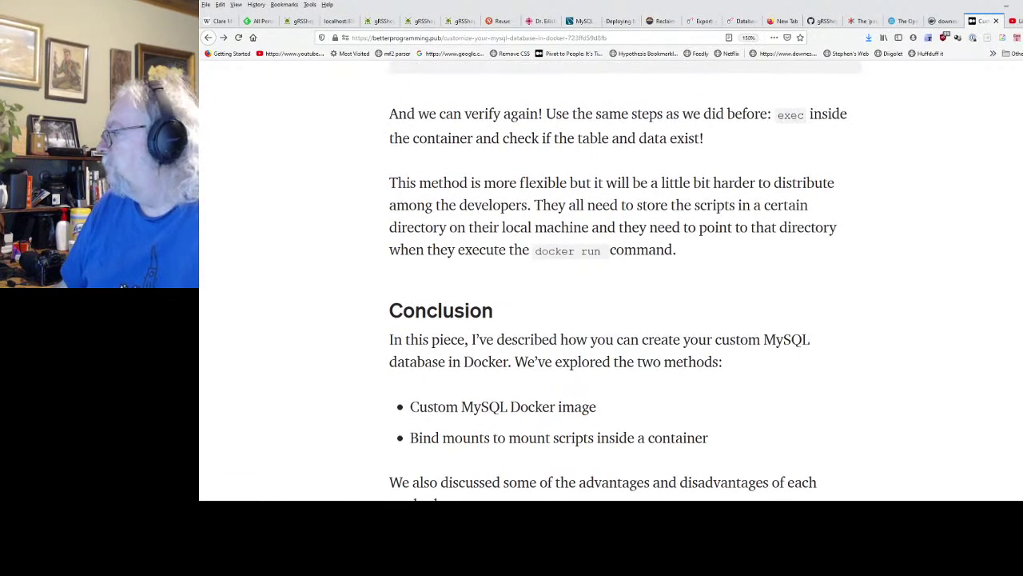
{"action": "key", "text": "Home"}
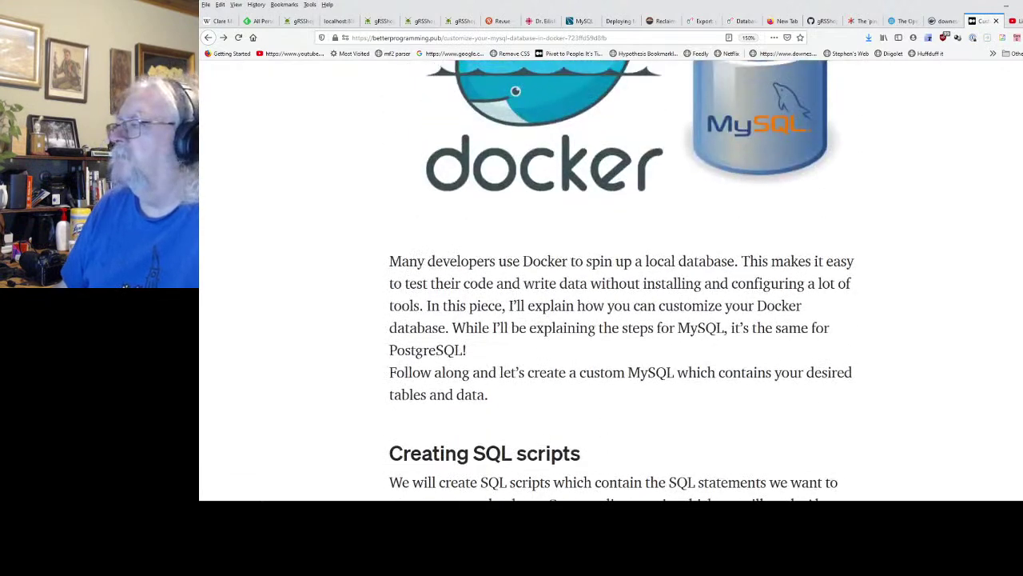
{"action": "scroll", "coordinate": [611, 280], "scroll_direction": "down", "scroll_amount": 3}
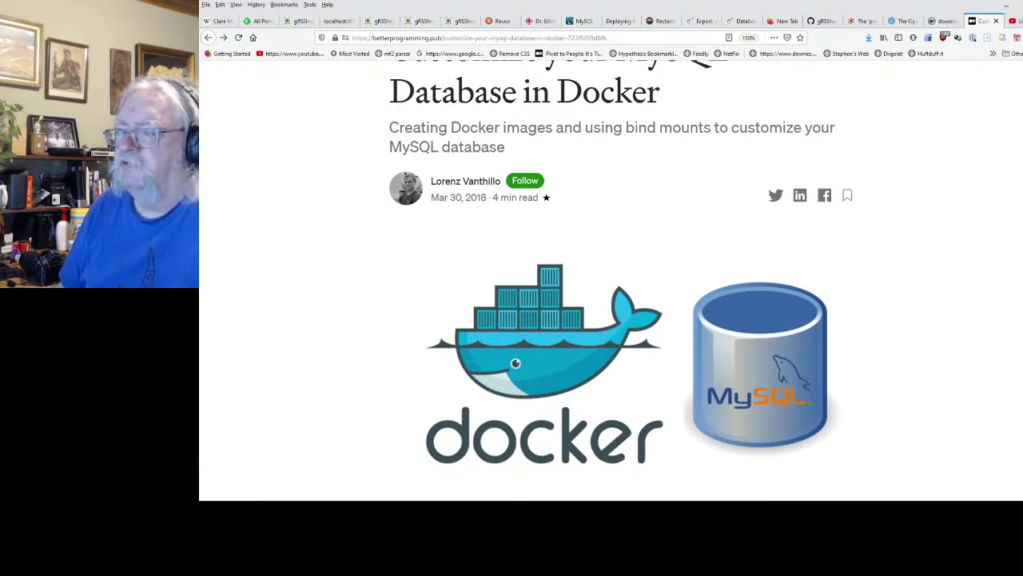
{"action": "scroll", "coordinate": [611, 280], "scroll_direction": "down", "scroll_amount": 20}
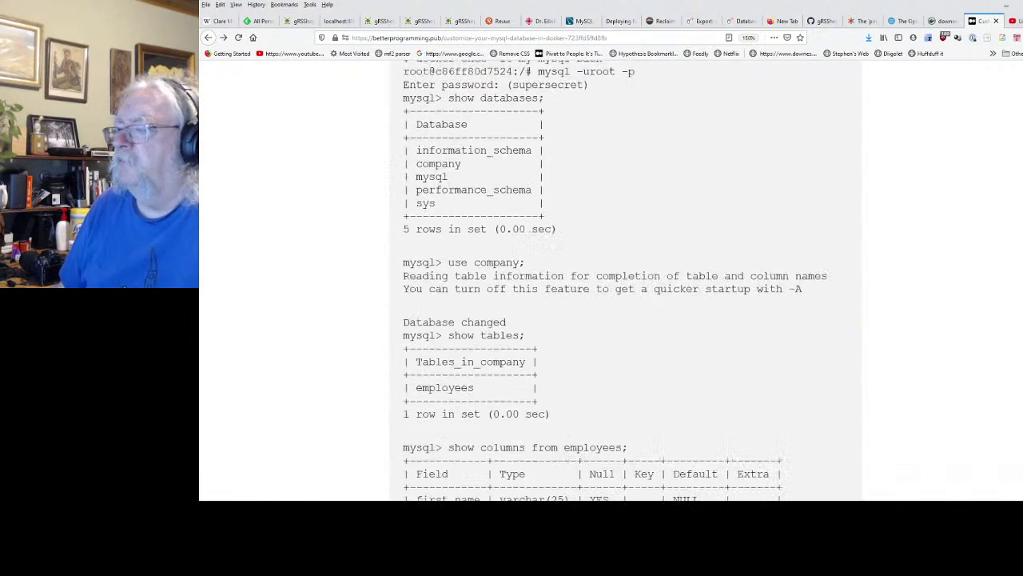
{"action": "scroll", "coordinate": [611, 280], "scroll_direction": "down", "scroll_amount": 9}
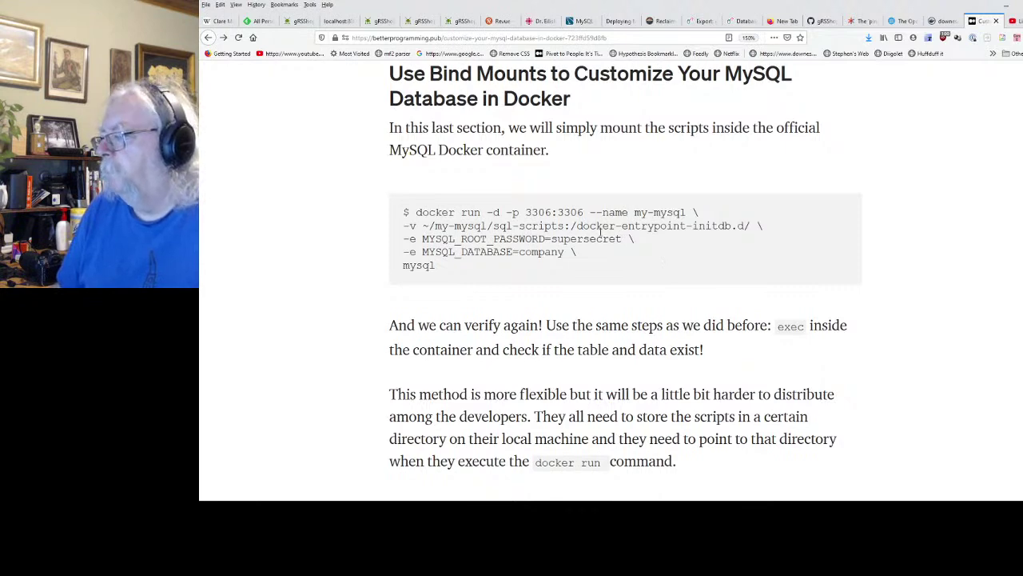
{"action": "scroll", "coordinate": [600, 232], "scroll_direction": "down", "scroll_amount": 3}
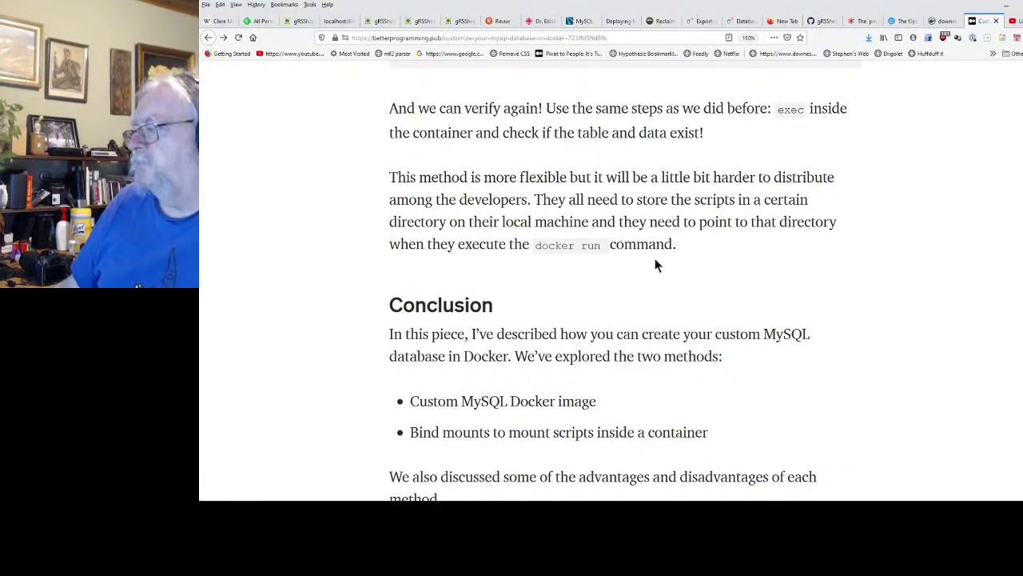
Step: Examine the ~/my-mysql/sql-scripts path in the article's bind-mount command, and switch to the Dockerfile's COPY line in Visual Studio Code
{"action": "scroll", "coordinate": [658, 257], "scroll_direction": "down", "scroll_amount": 5}
{"action": "scroll", "coordinate": [653, 259], "scroll_direction": "up", "scroll_amount": 5}
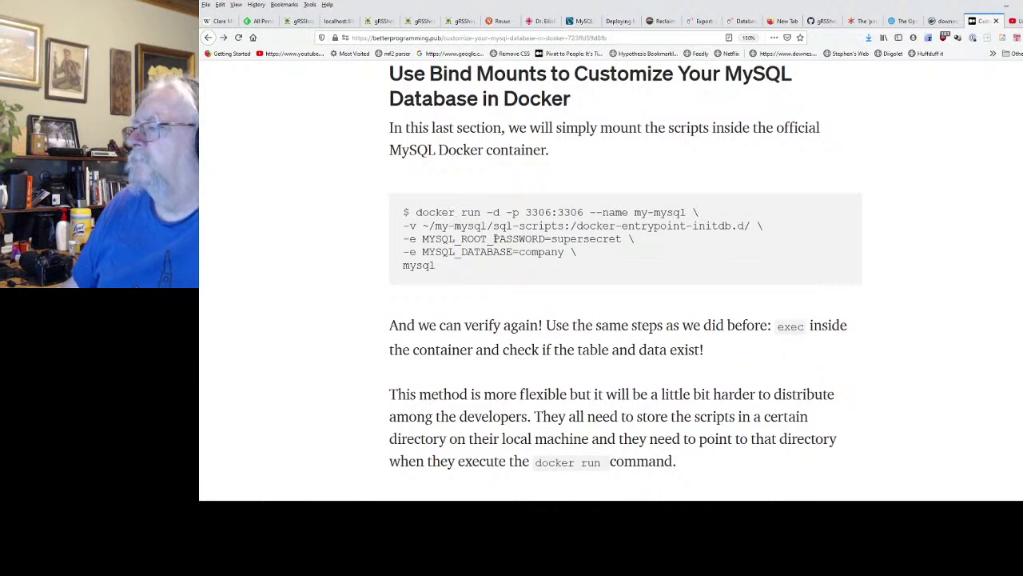
{"action": "left_click_drag", "start_coordinate": [423, 226], "coordinate": [434, 226]}
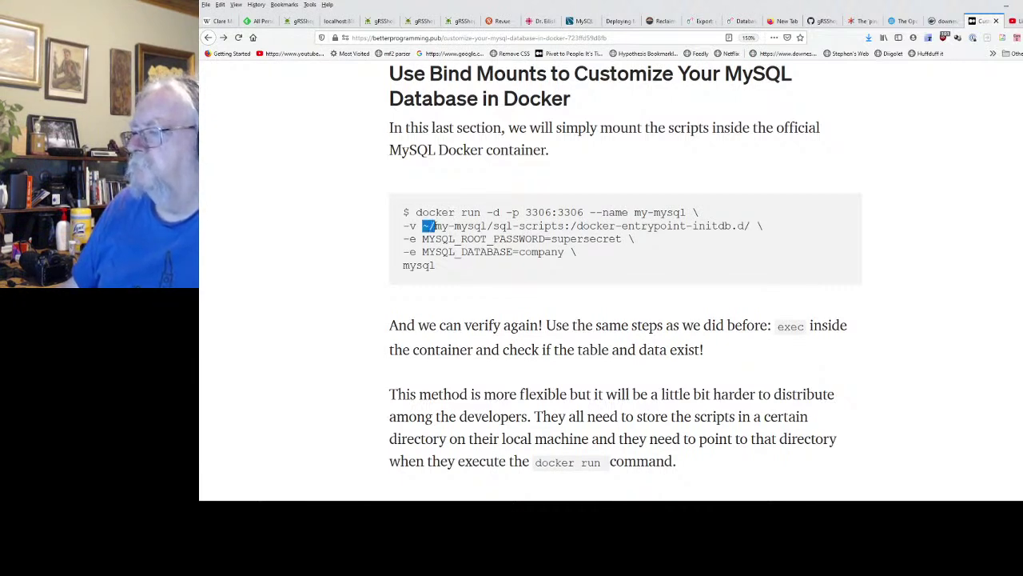
{"action": "left_click", "coordinate": [496, 295]}
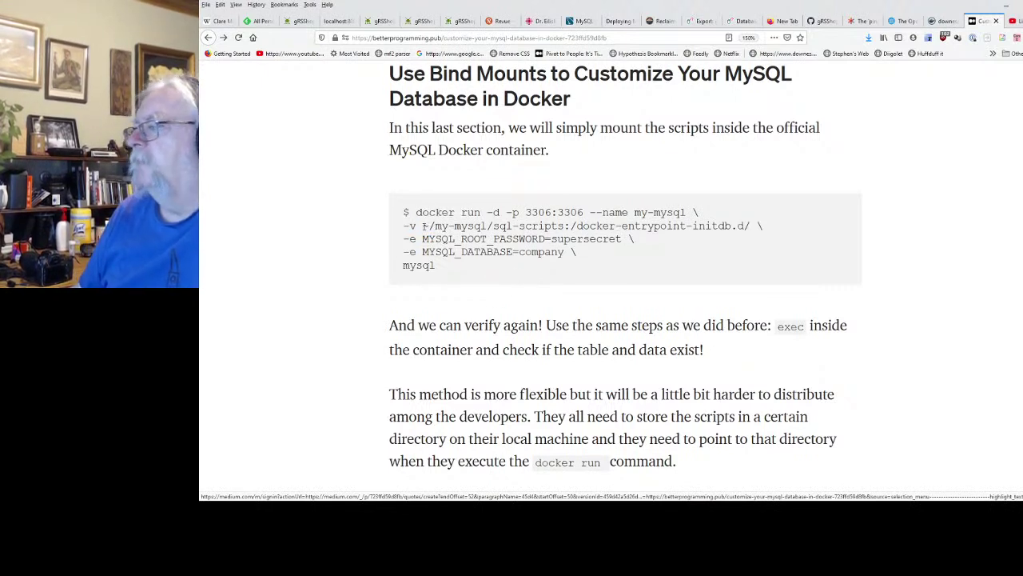
{"action": "mouse_move", "coordinate": [423, 226]}
{"action": "left_mouse_down"}
{"action": "mouse_move", "coordinate": [566, 226]}
{"action": "mouse_move", "coordinate": [413, 227]}
{"action": "mouse_move", "coordinate": [427, 236]}
{"action": "left_mouse_up"}
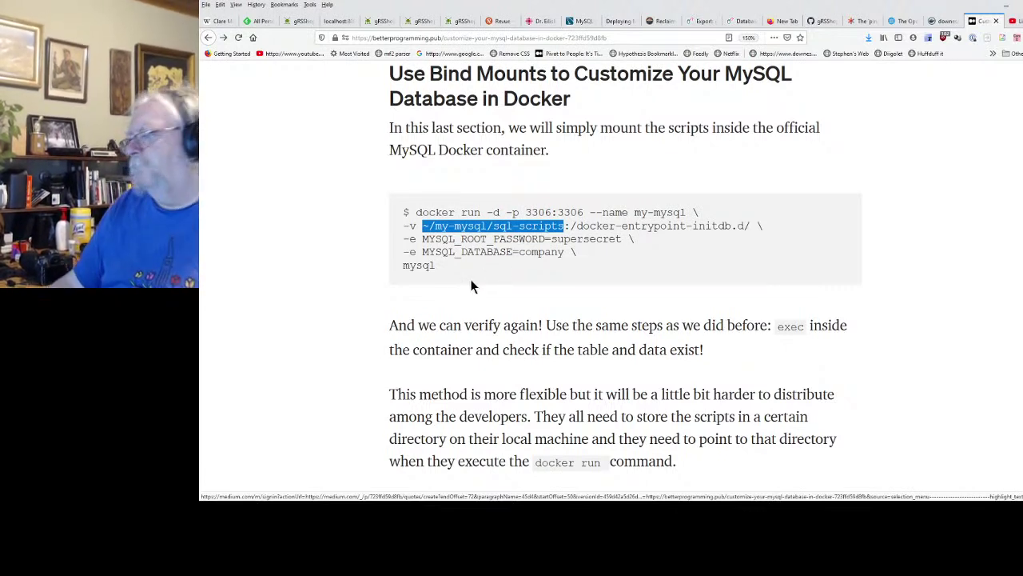
{"action": "left_click", "coordinate": [424, 226]}
{"action": "left_click_drag", "start_coordinate": [425, 226], "coordinate": [449, 227]}
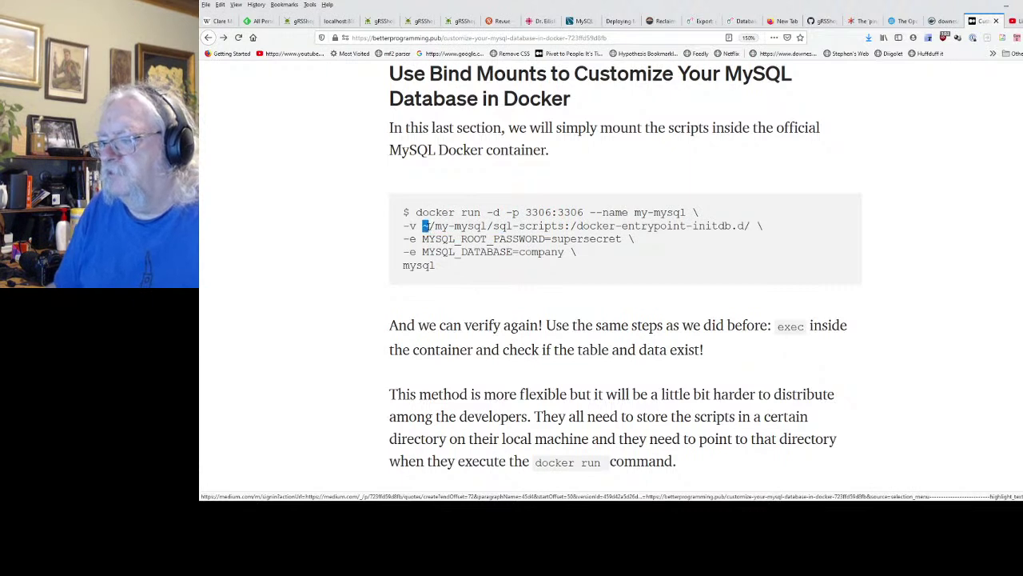
{"action": "left_click", "coordinate": [446, 290]}
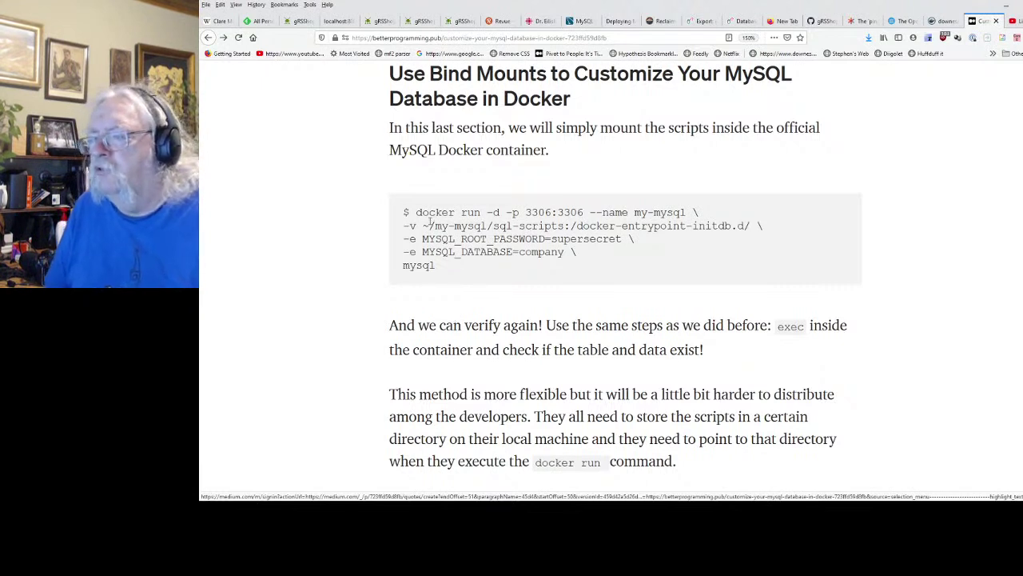
{"action": "left_click_drag", "start_coordinate": [423, 225], "coordinate": [433, 226]}
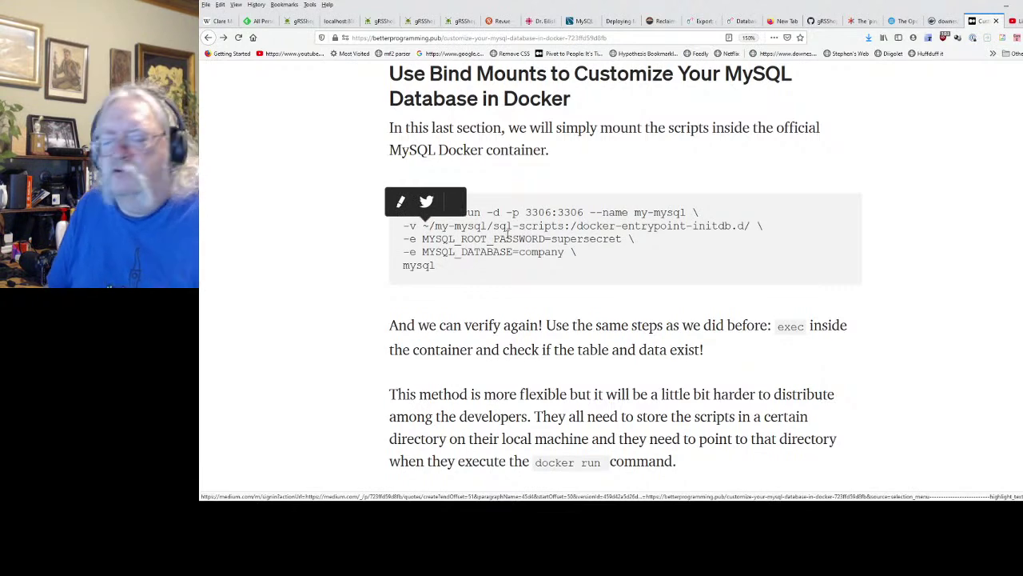
{"action": "left_click", "coordinate": [501, 284]}
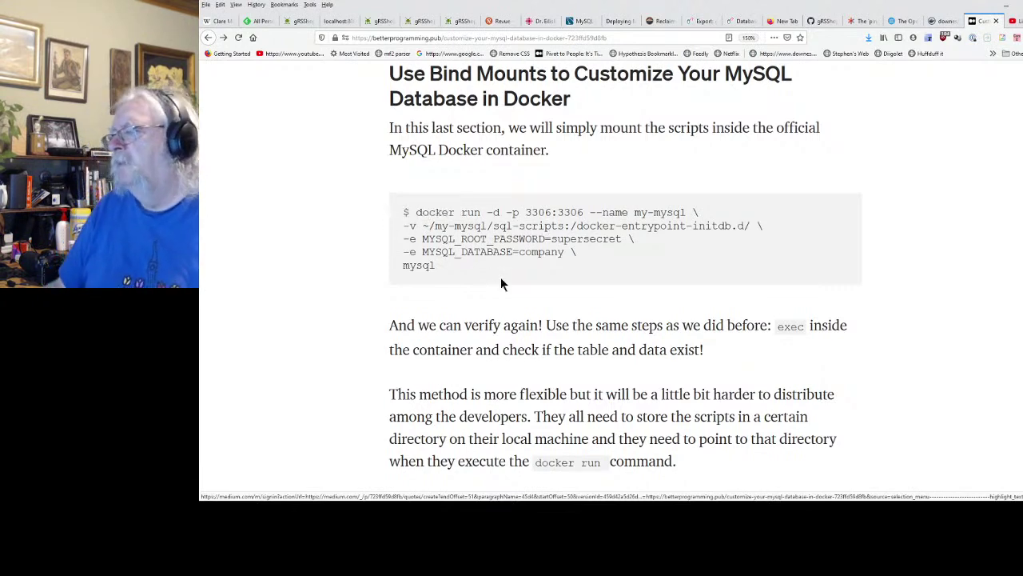
{"action": "scroll", "coordinate": [501, 284], "scroll_direction": "down", "scroll_amount": 5}
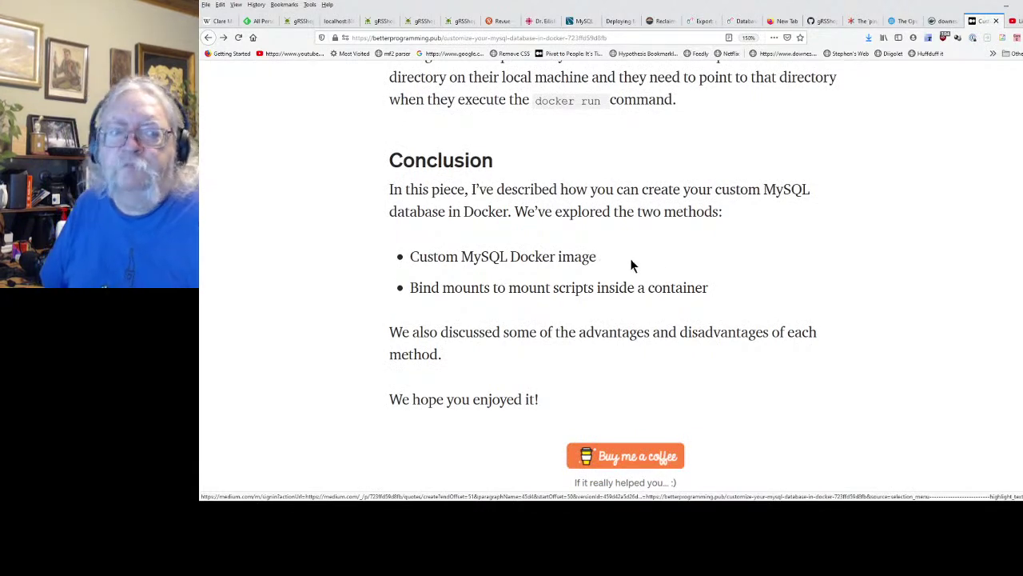
{"action": "scroll", "coordinate": [568, 271], "scroll_direction": "up", "scroll_amount": 5}
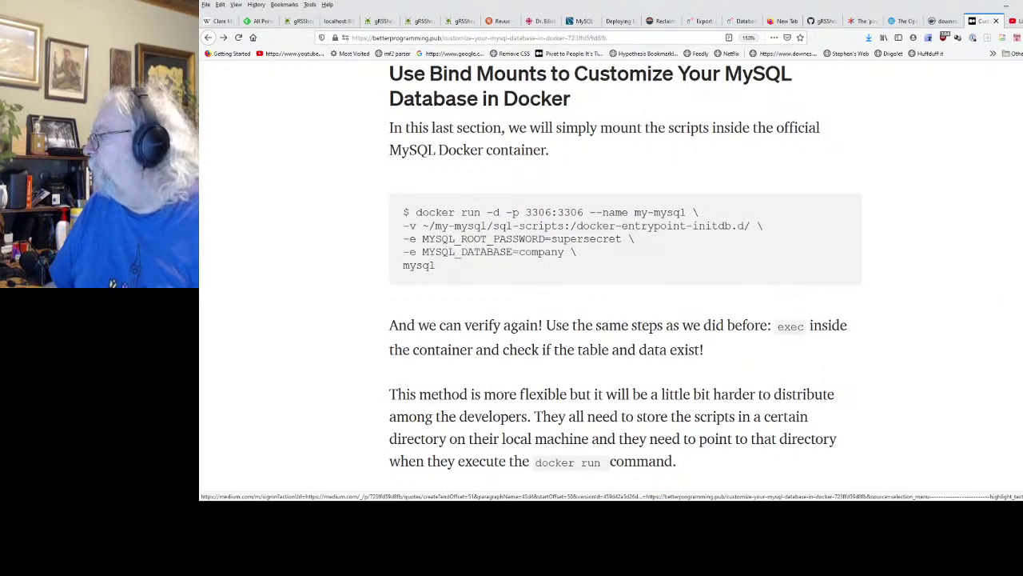
{"action": "key", "text": "alt+Tab"}
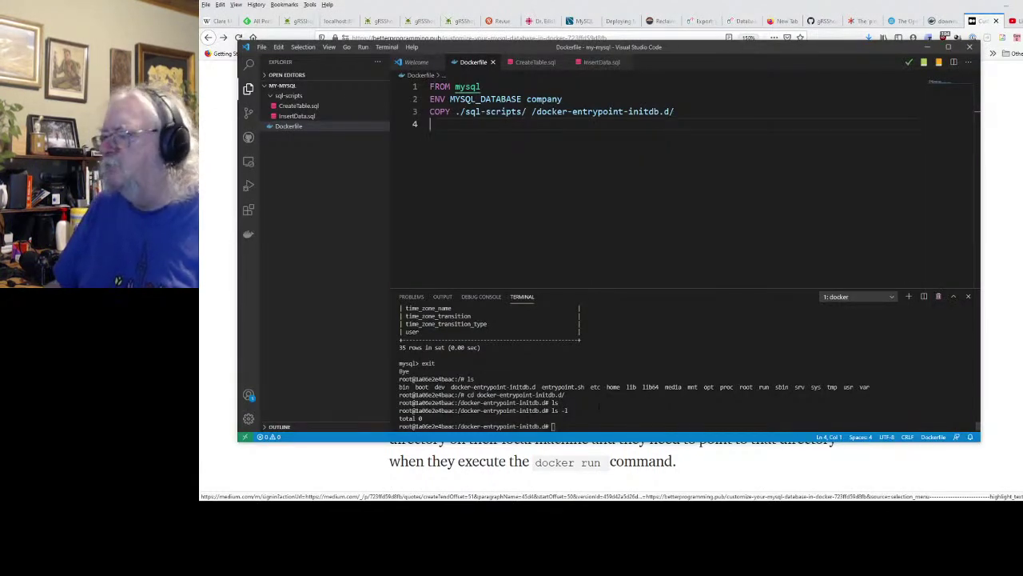
{"action": "left_click", "coordinate": [431, 112]}
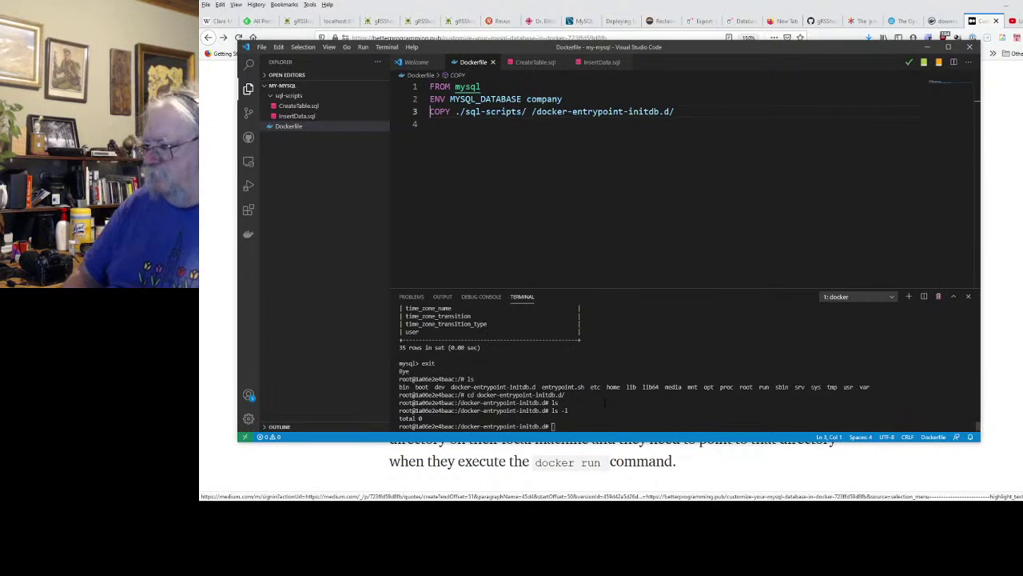
Step: Switch to Docker Desktop and remove the my-mysql container with all its data
{"action": "key", "text": "alt+Tab"}
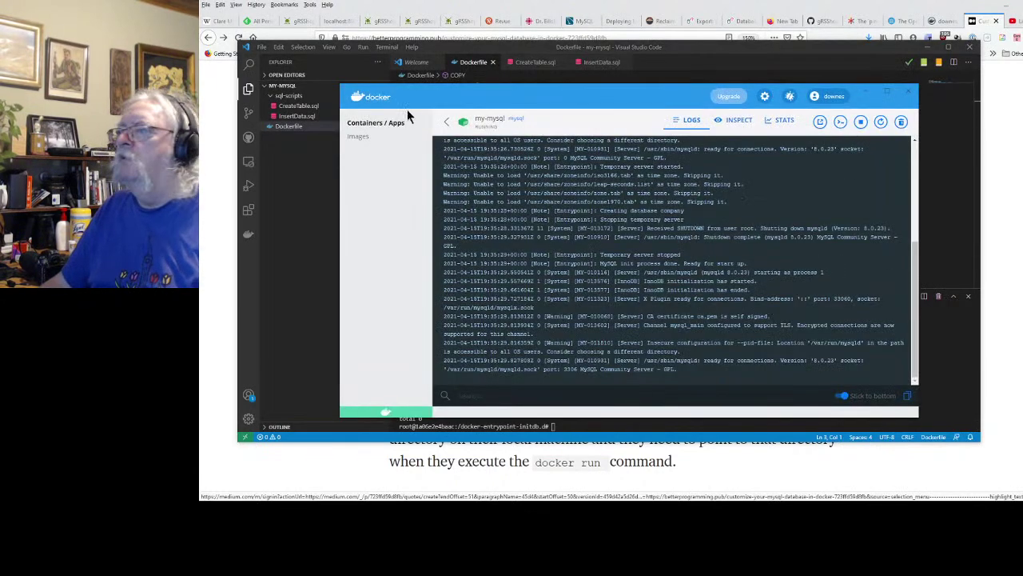
{"action": "left_click", "coordinate": [446, 123]}
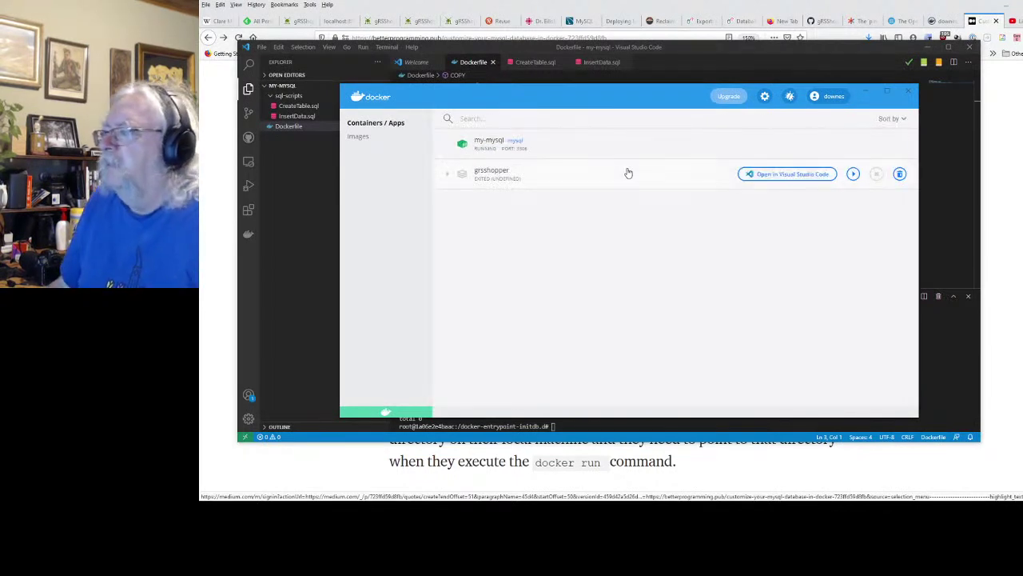
{"action": "mouse_move", "coordinate": [815, 141]}
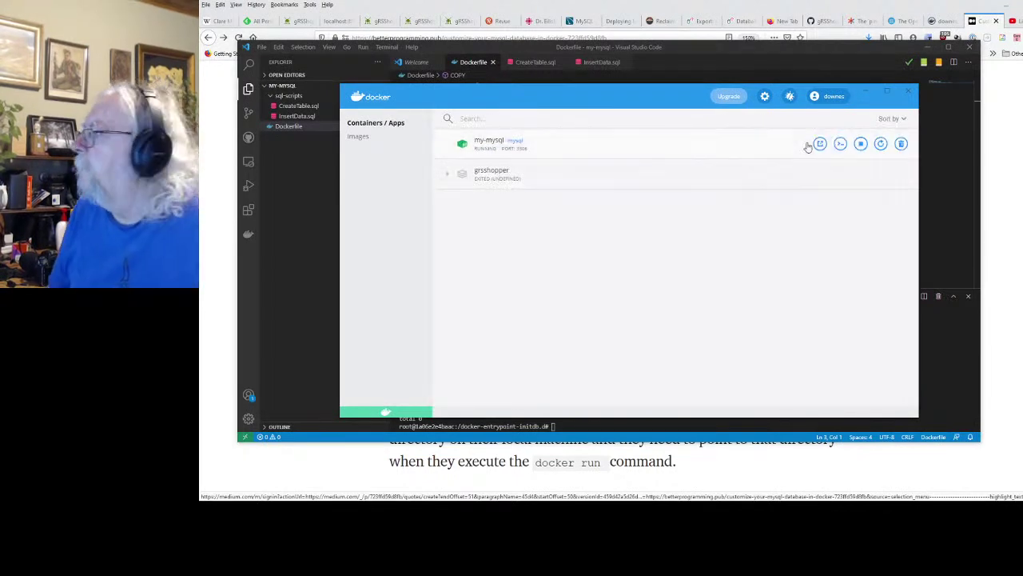
{"action": "left_click", "coordinate": [901, 144]}
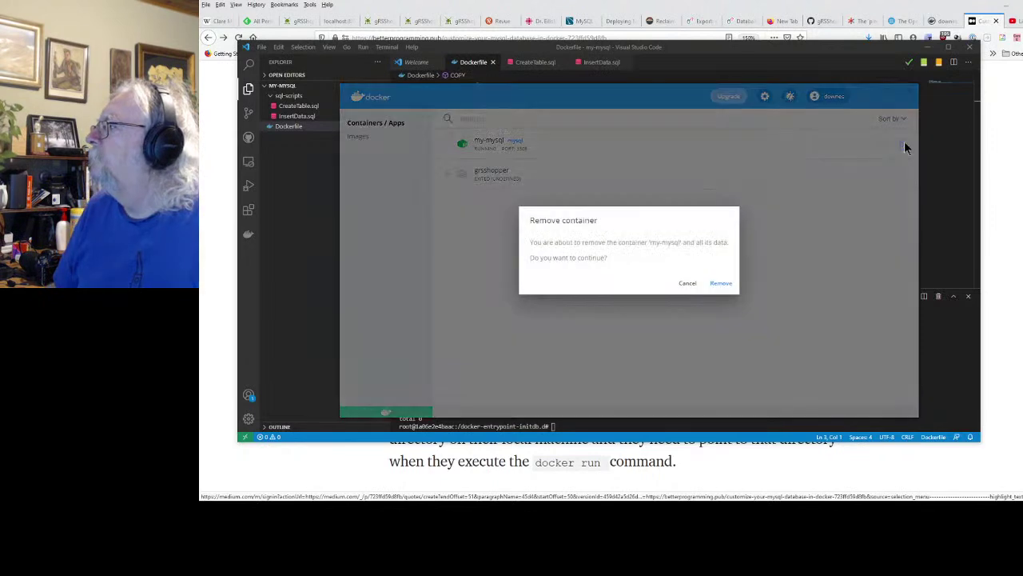
{"action": "left_click", "coordinate": [725, 286]}
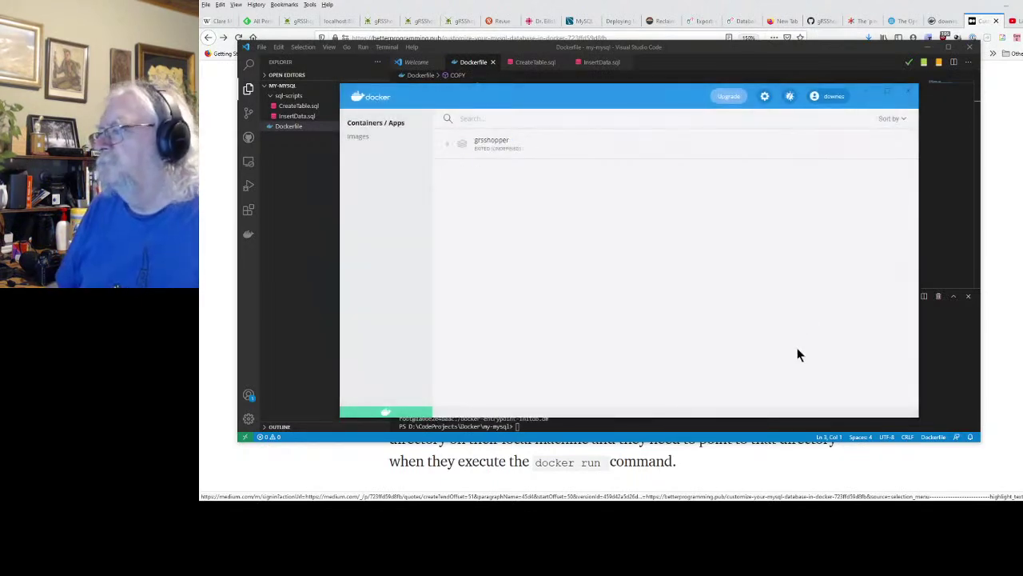
Step: Return to Visual Studio Code and recall the previous docker run command for my-mysql in the terminal without running it
{"action": "left_click", "coordinate": [976, 425]}
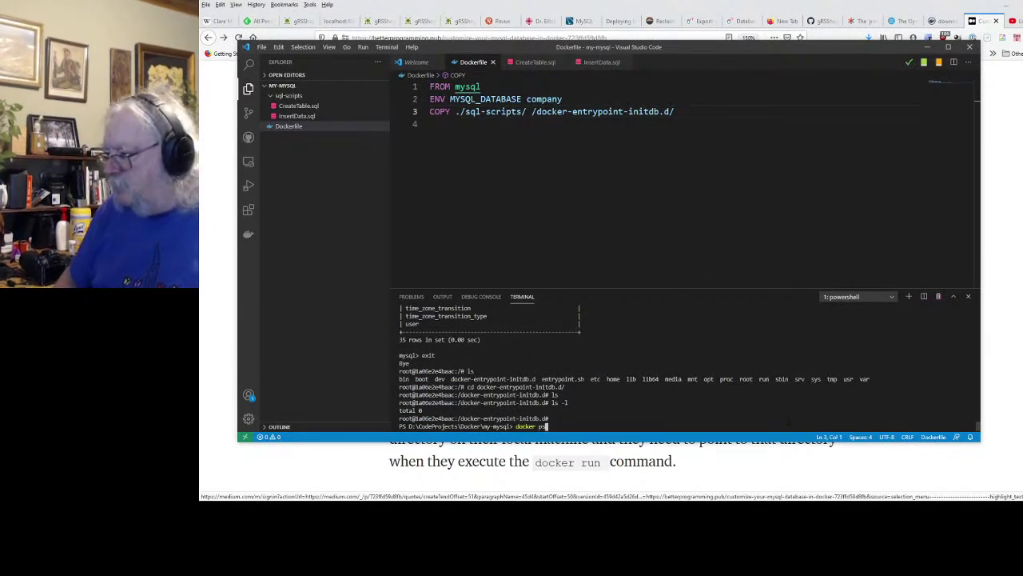
{"action": "key", "text": "Up"}
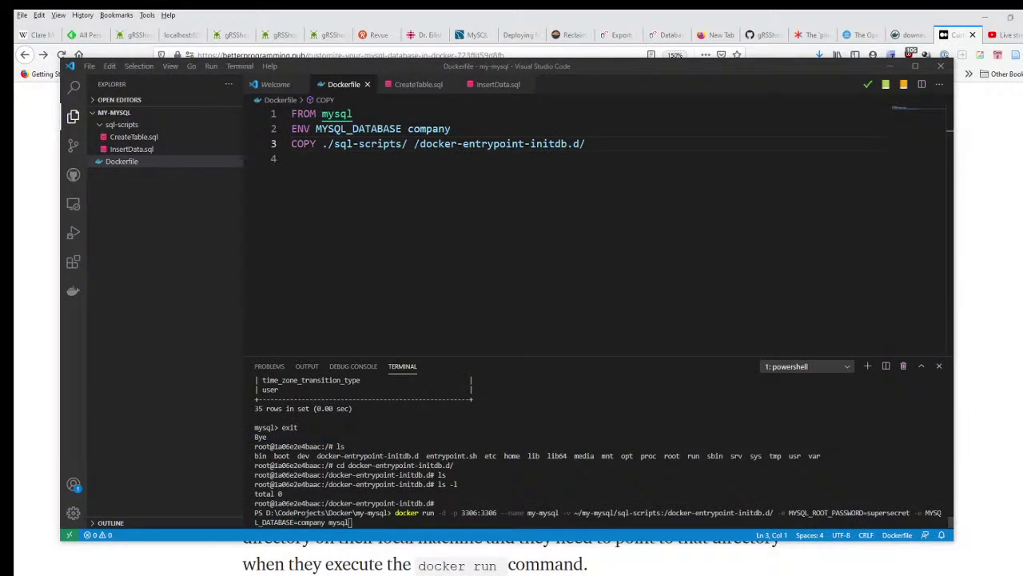
{"action": "left_click", "coordinate": [295, 159]}
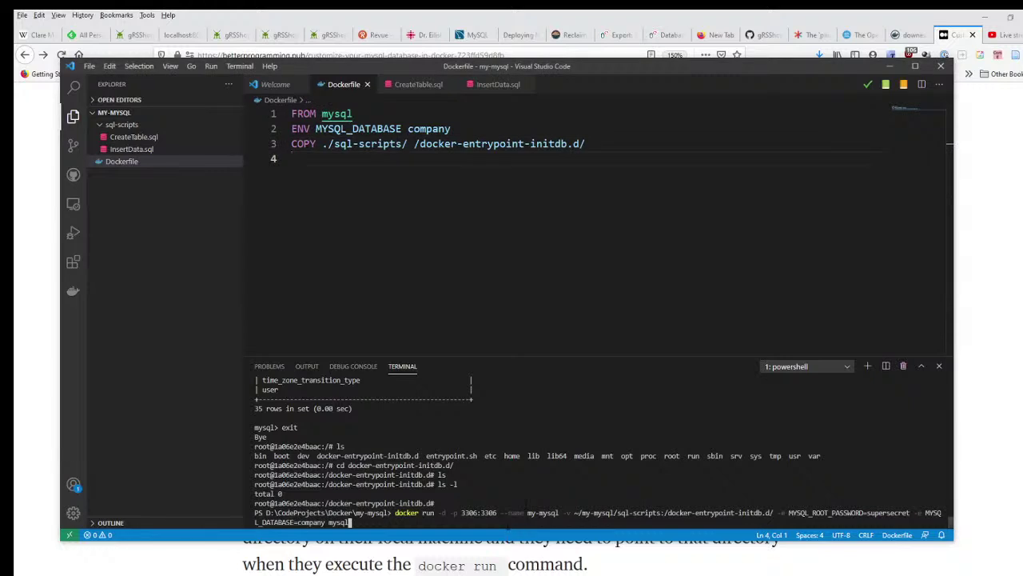
Step: Enlarge the Visual Studio Code interface by two zoom levels
{"action": "left_click", "coordinate": [171, 67]}
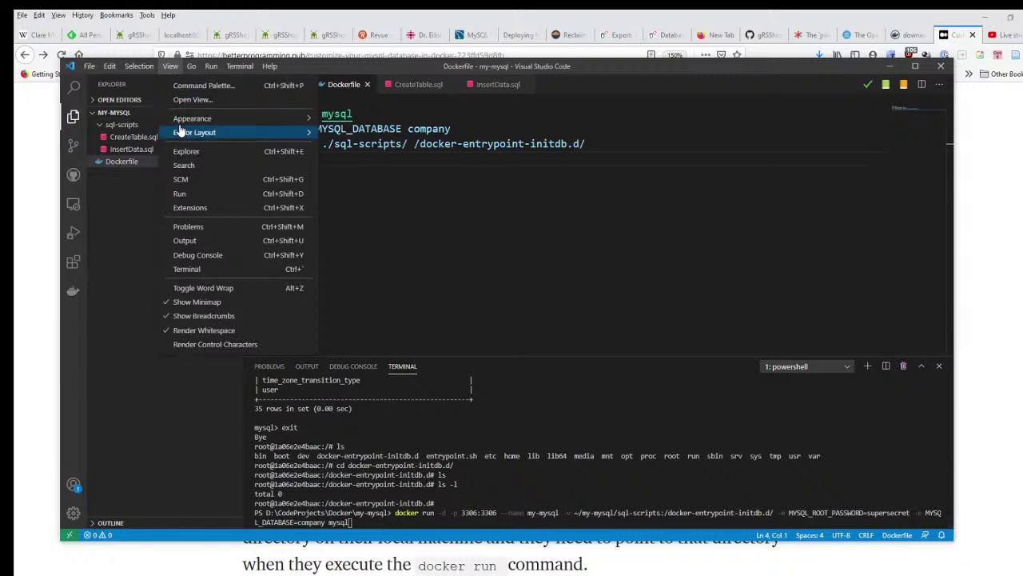
{"action": "mouse_move", "coordinate": [182, 138]}
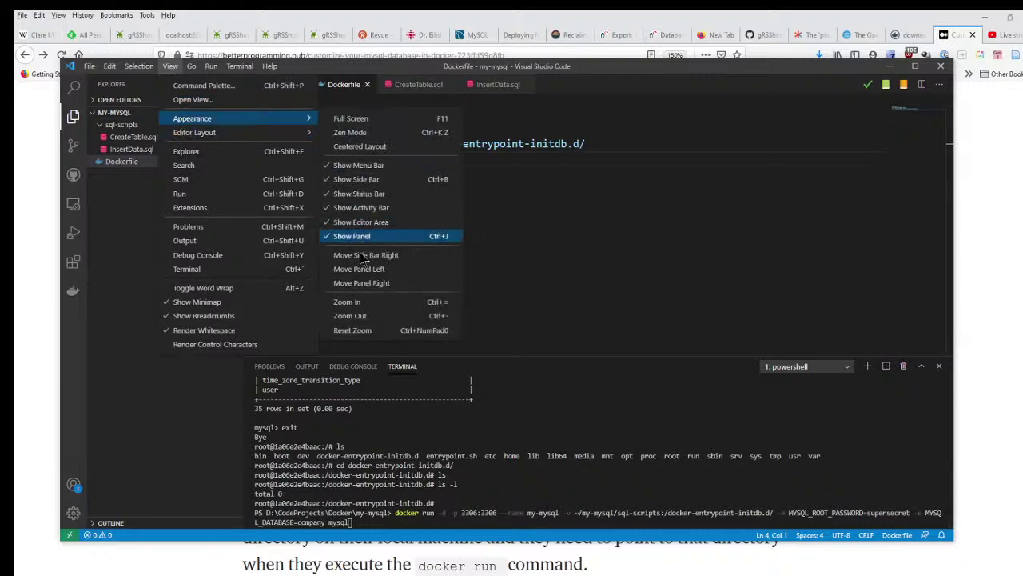
{"action": "left_click", "coordinate": [350, 303]}
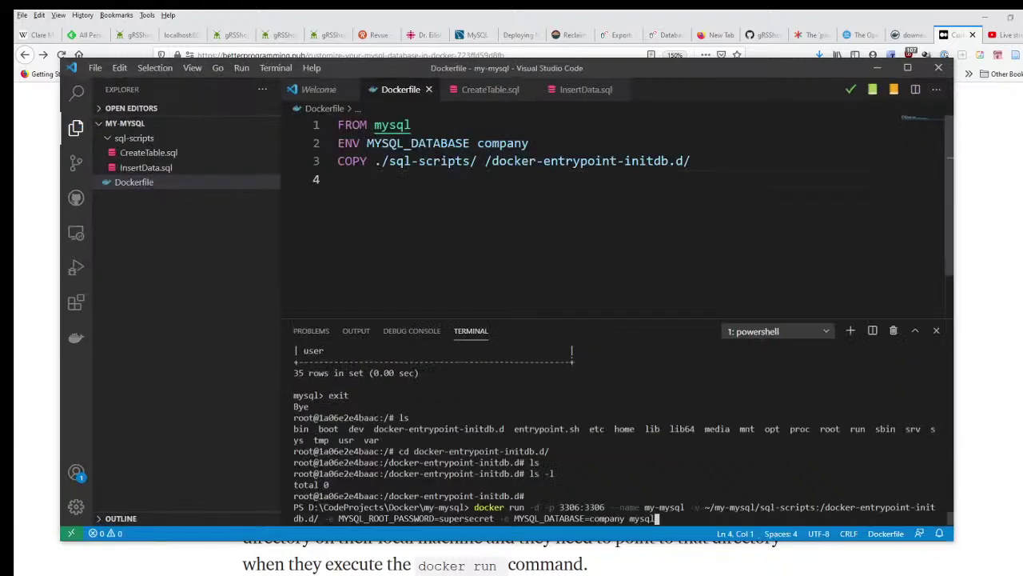
{"action": "left_click", "coordinate": [192, 68]}
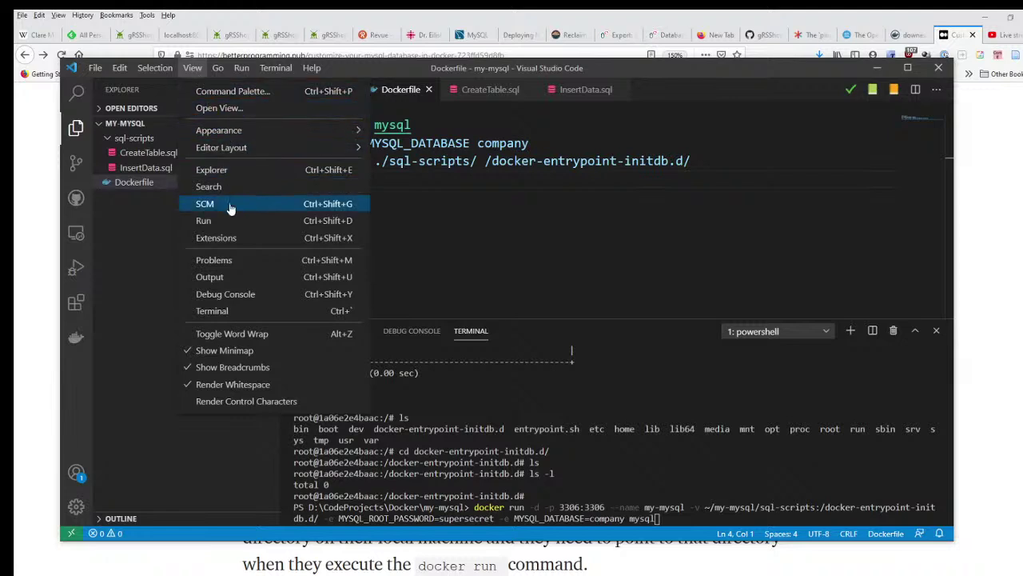
{"action": "left_click", "coordinate": [186, 70]}
{"action": "left_click", "coordinate": [190, 71]}
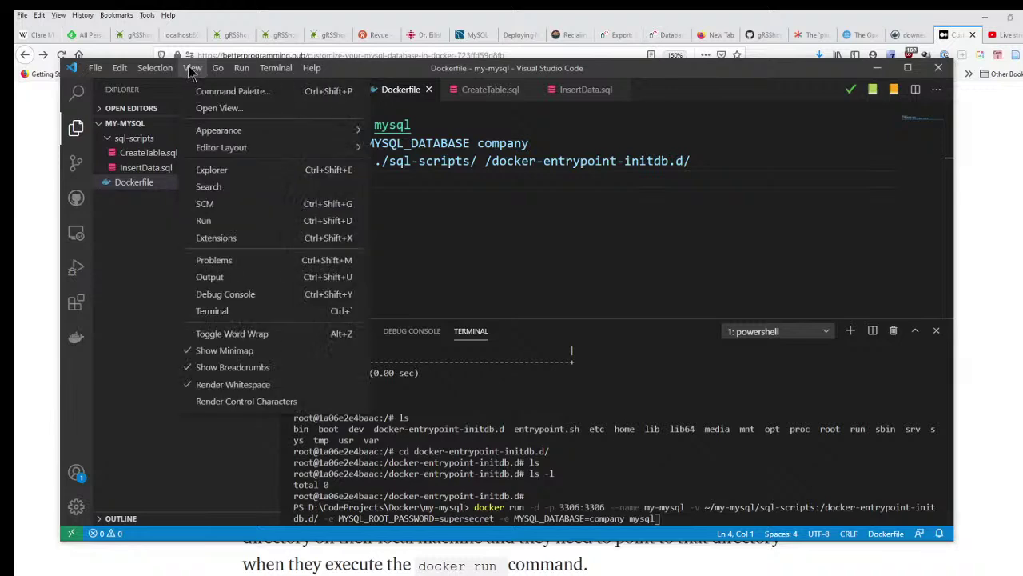
{"action": "mouse_move", "coordinate": [169, 70]}
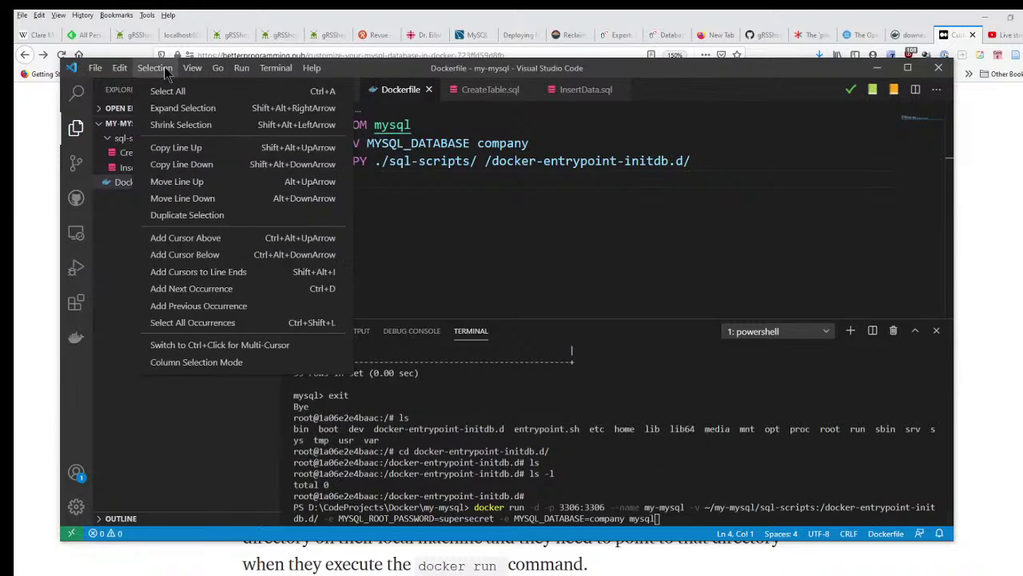
{"action": "mouse_move", "coordinate": [275, 79]}
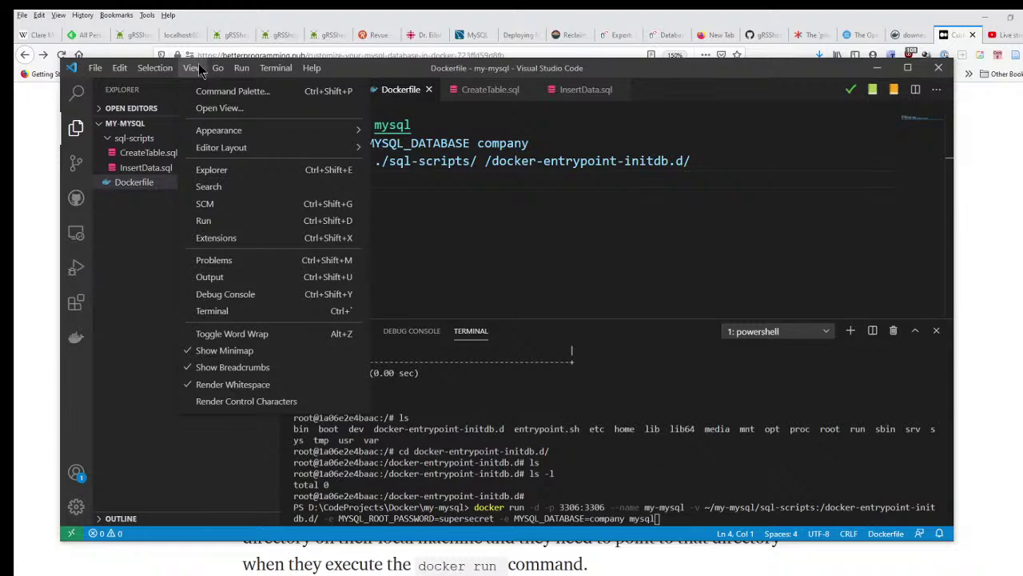
{"action": "mouse_move", "coordinate": [128, 72]}
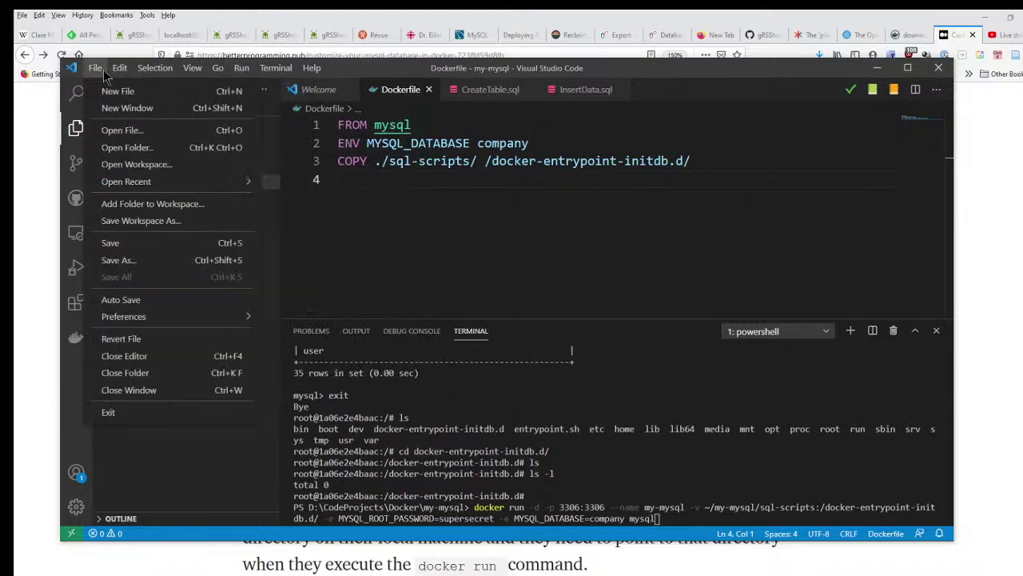
{"action": "mouse_move", "coordinate": [308, 72]}
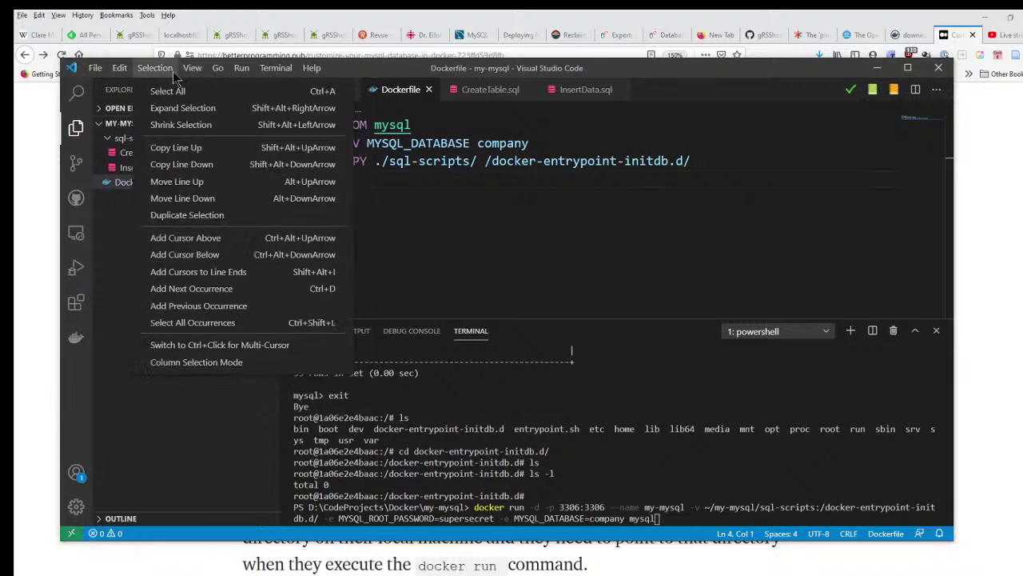
{"action": "mouse_move", "coordinate": [206, 135]}
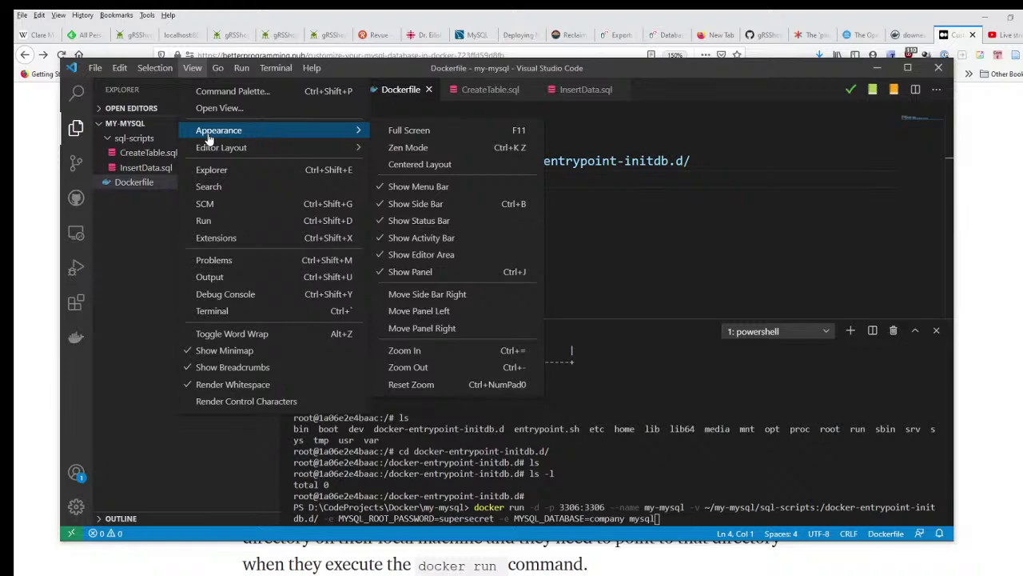
{"action": "left_click", "coordinate": [470, 356]}
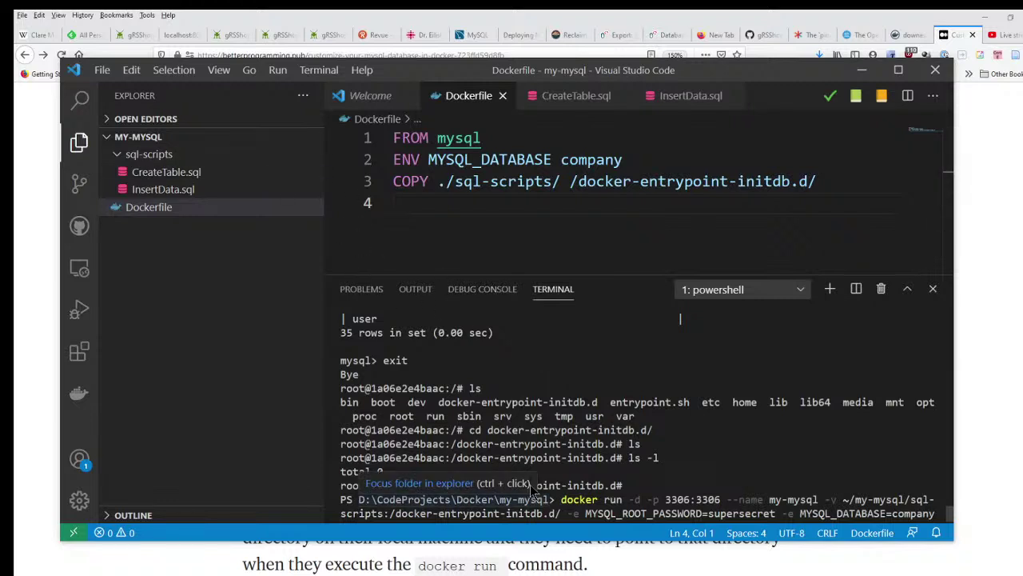
{"action": "scroll", "coordinate": [416, 503], "scroll_direction": "up", "scroll_amount": 5}
{"action": "scroll", "coordinate": [670, 348], "scroll_direction": "down", "scroll_amount": 6}
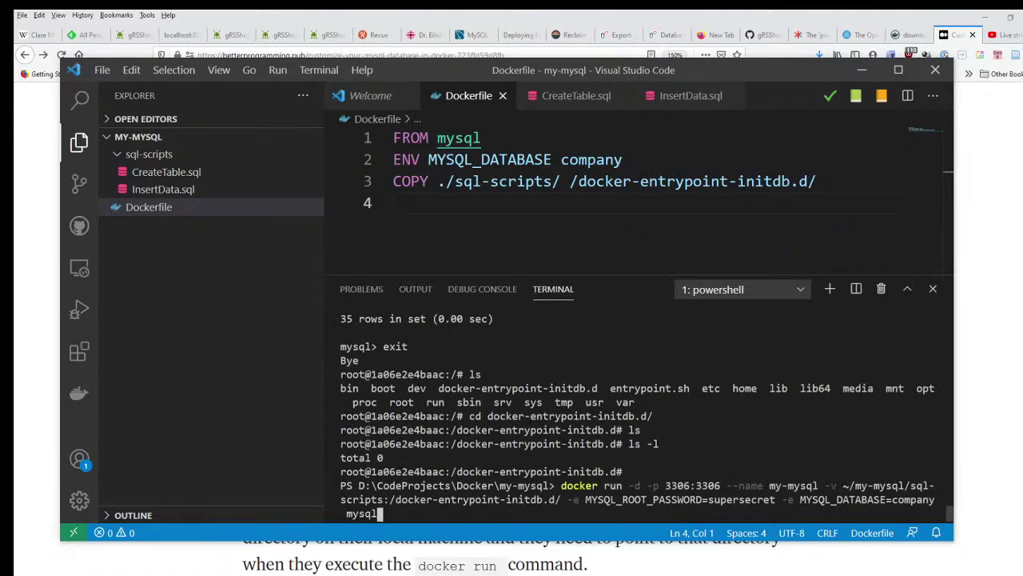
{"action": "key", "text": "Up"}
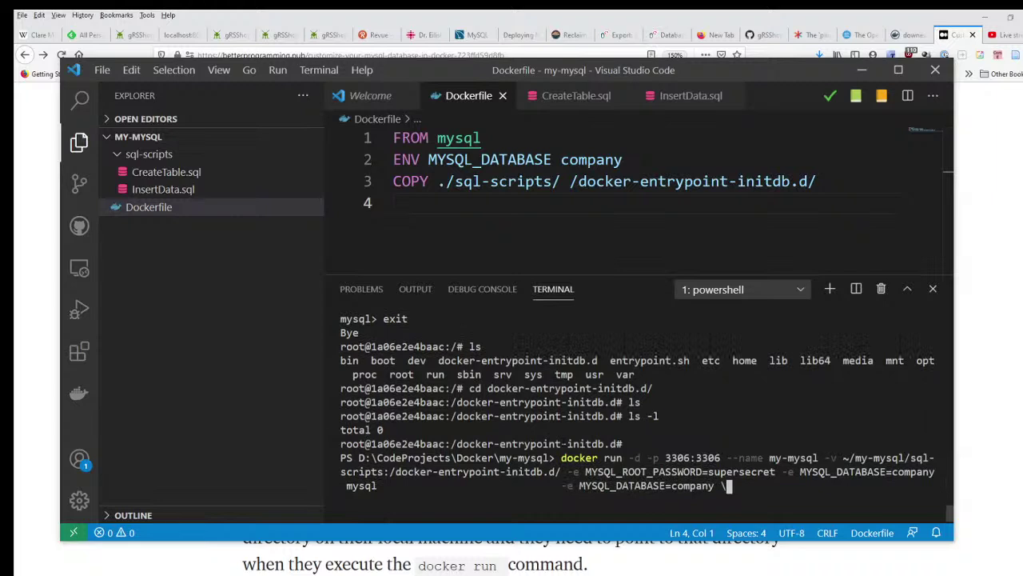
{"action": "key", "text": "Up"}
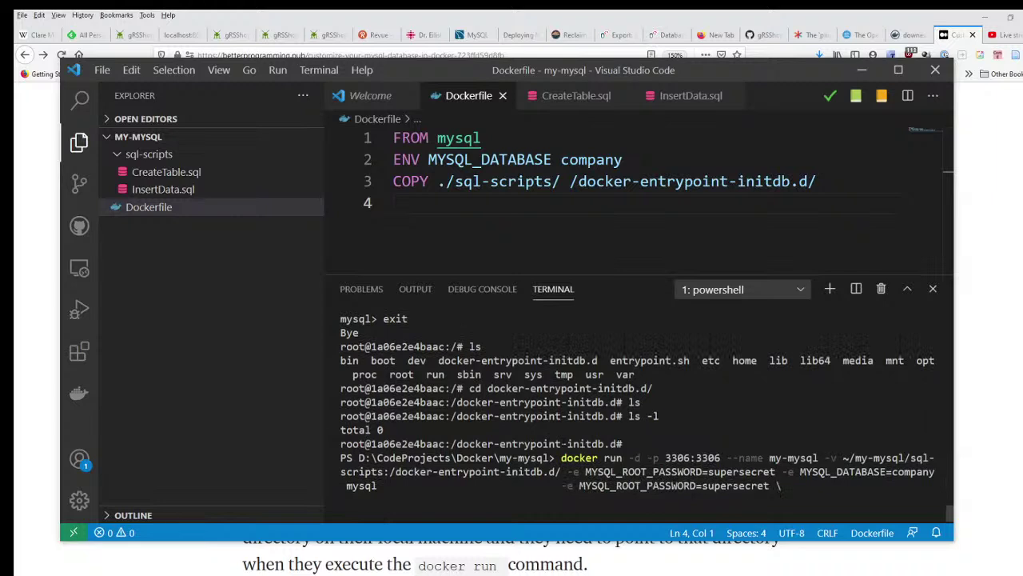
{"action": "key", "text": "Up"}
{"action": "key", "text": "Up"}
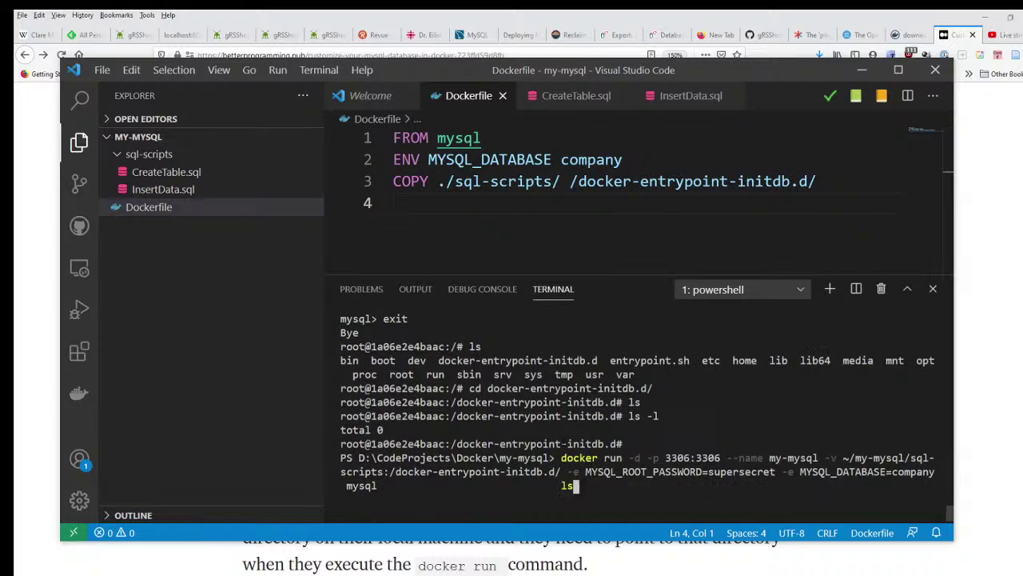
{"action": "key", "text": "Down"}
{"action": "key", "text": "Down"}
{"action": "key", "text": "Down"}
{"action": "key", "text": "Down"}
{"action": "key", "text": "Down"}
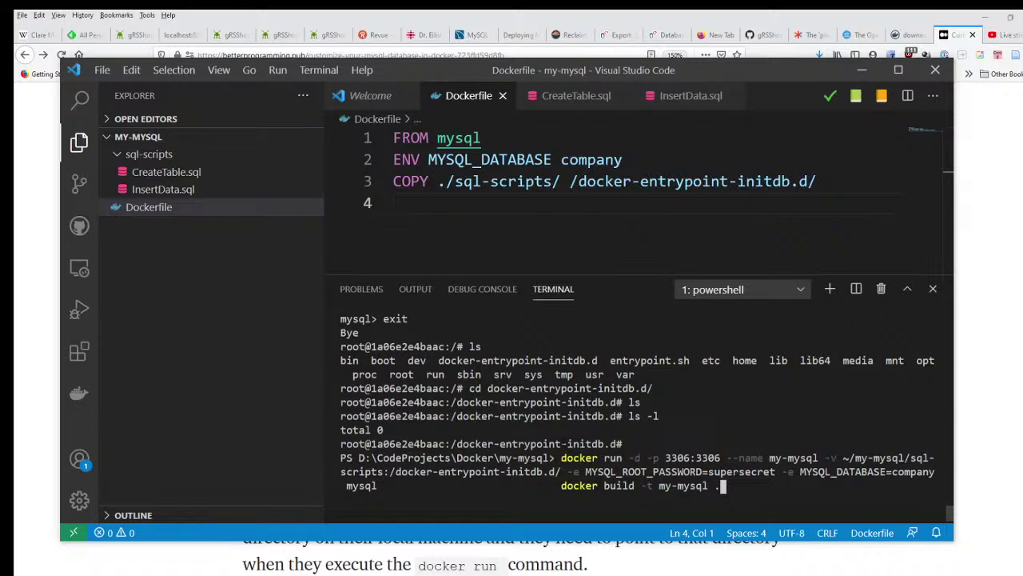
{"action": "key", "text": "Down"}
{"action": "key", "text": "Down"}
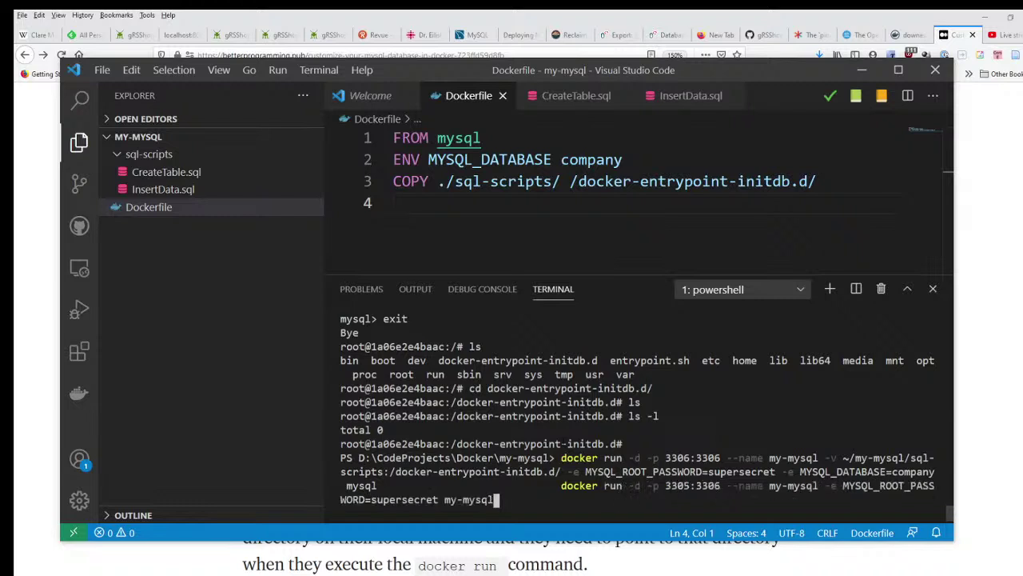
{"action": "key", "text": "BackSpace"}
{"action": "key", "text": "BackSpace"}
{"action": "key", "text": "BackSpace"}
{"action": "key", "text": "BackSpace"}
{"action": "key", "text": "BackSpace"}
{"action": "key", "text": "BackSpace"}
{"action": "key", "text": "BackSpace"}
{"action": "key", "text": "BackSpace"}
{"action": "key", "text": "BackSpace"}
{"action": "key", "text": "BackSpace"}
{"action": "key", "text": "BackSpace"}
{"action": "key", "text": "BackSpace"}
{"action": "key", "text": "BackSpace"}
{"action": "key", "text": "BackSpace"}
{"action": "key", "text": "BackSpace"}
{"action": "key", "text": "BackSpace"}
{"action": "key", "text": "BackSpace"}
{"action": "key", "text": "BackSpace"}
{"action": "key", "text": "BackSpace"}
{"action": "key", "text": "BackSpace"}
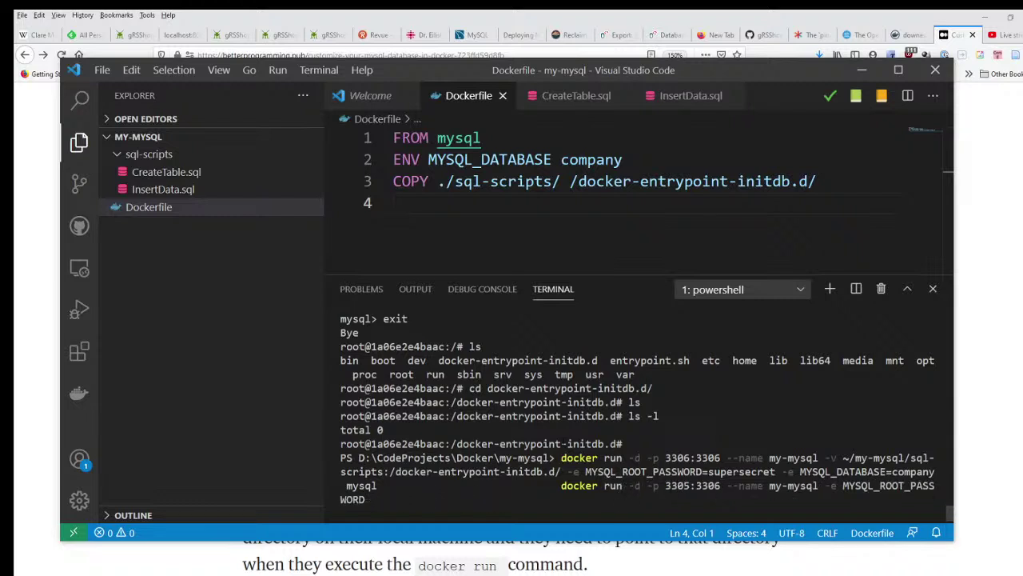
{"action": "key", "text": "BackSpace"}
{"action": "key", "text": "BackSpace"}
{"action": "key", "text": "BackSpace"}
{"action": "key", "text": "BackSpace"}
{"action": "key", "text": "BackSpace"}
{"action": "key", "text": "BackSpace"}
{"action": "key", "text": "BackSpace"}
{"action": "key", "text": "BackSpace"}
{"action": "key", "text": "BackSpace"}
{"action": "key", "text": "BackSpace"}
{"action": "key", "text": "BackSpace"}
{"action": "key", "text": "BackSpace"}
{"action": "key", "text": "BackSpace"}
{"action": "key", "text": "BackSpace"}
{"action": "key", "text": "BackSpace"}
{"action": "key", "text": "BackSpace"}
{"action": "key", "text": "BackSpace"}
{"action": "key", "text": "BackSpace"}
{"action": "key", "text": "BackSpace"}
{"action": "key", "text": "BackSpace"}
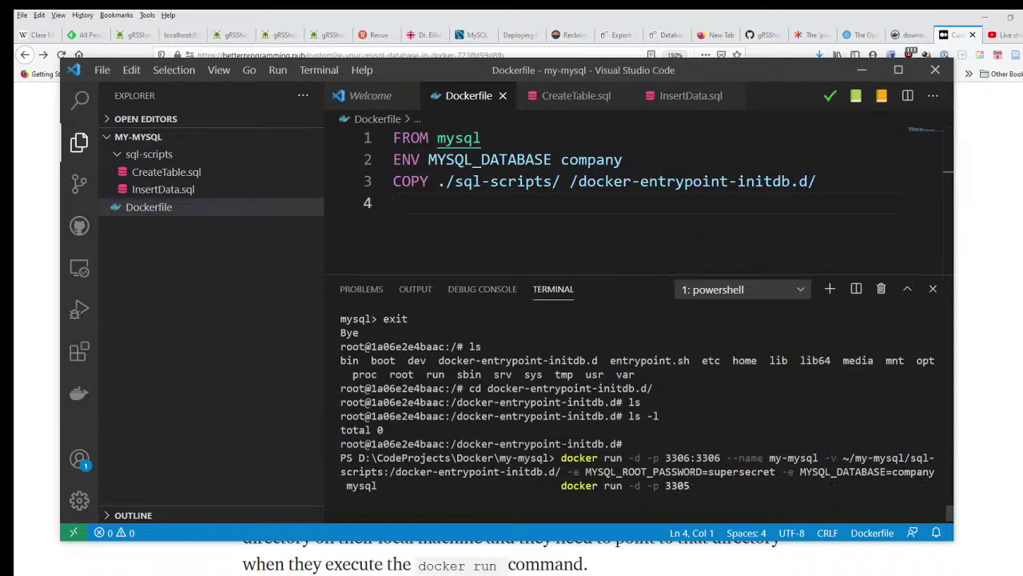
{"action": "key", "text": "BackSpace"}
{"action": "key", "text": "BackSpace"}
{"action": "key", "text": "BackSpace"}
{"action": "key", "text": "BackSpace"}
{"action": "key", "text": "BackSpace"}
{"action": "key", "text": "BackSpace"}
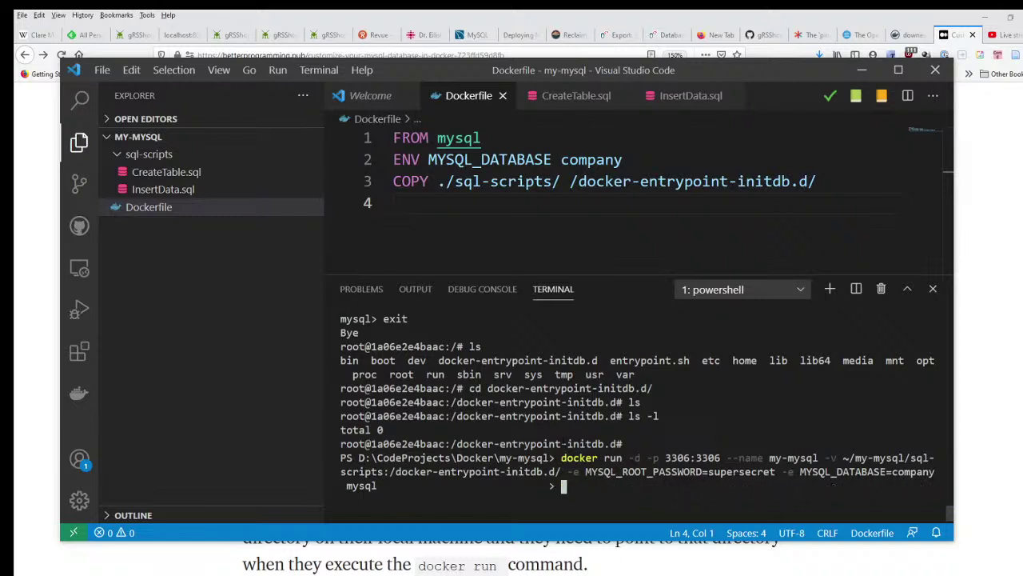
{"action": "key", "text": "ctrl+c"}
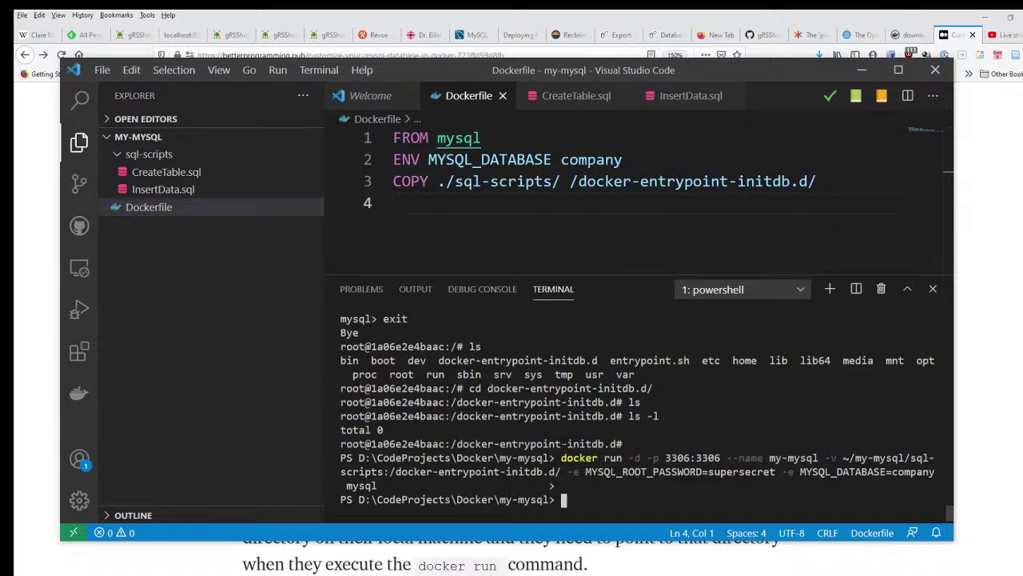
{"action": "key", "text": "Return"}
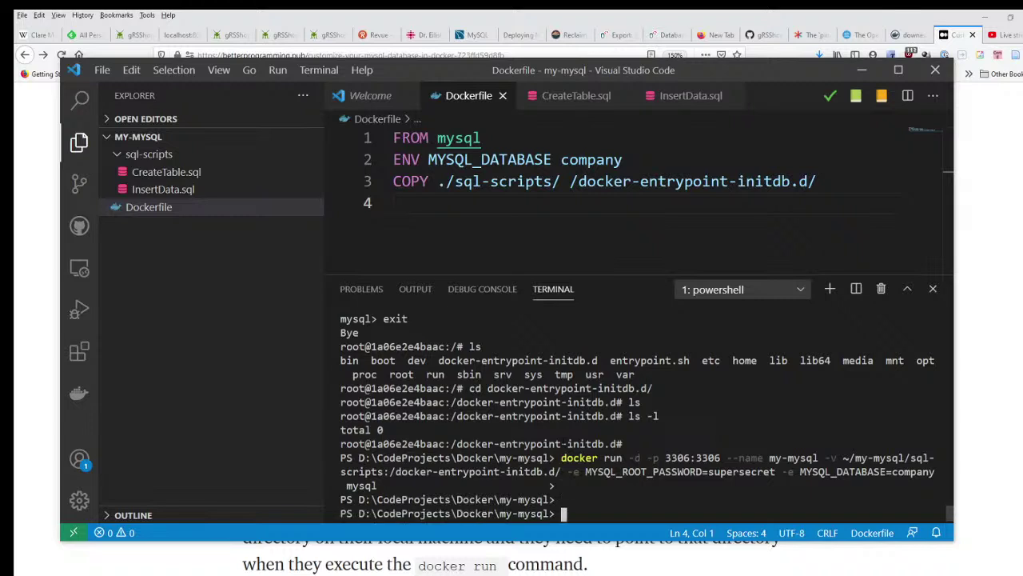
Step: Recall the docker run command for my-mysql, change the mounted host folder to ./sql-scripts, and run it to create the container
{"action": "key", "text": "Up"}
{"action": "key", "text": "Up"}
{"action": "key", "text": "Up"}
{"action": "key", "text": "Up"}
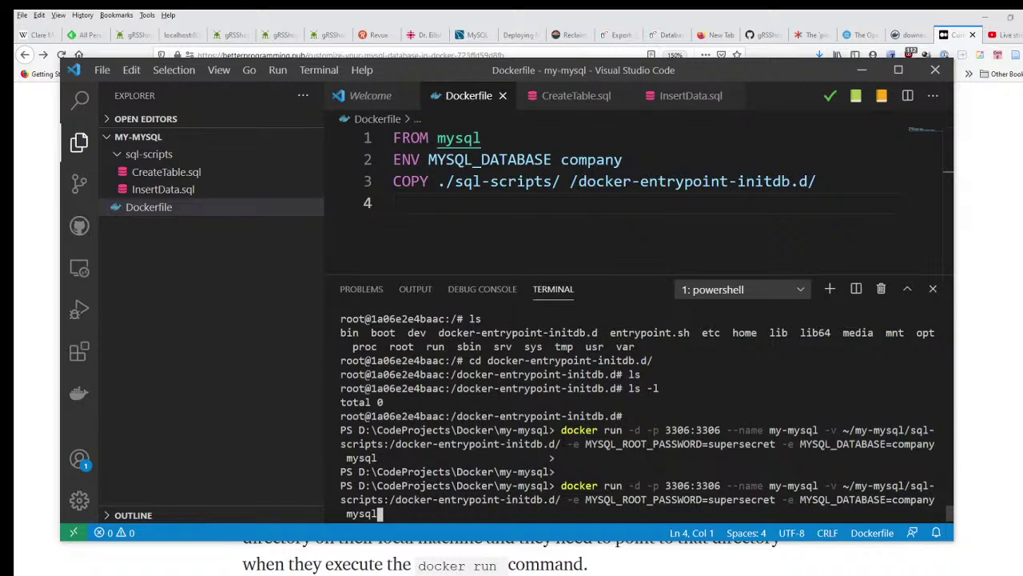
{"action": "key", "text": "Left"}
{"action": "key", "text": "Left"}
{"action": "key", "text": "Left"}
{"action": "key", "text": "Left"}
{"action": "key", "text": "Left"}
{"action": "key", "text": "Left"}
{"action": "key", "text": "Left"}
{"action": "key", "text": "Left"}
{"action": "key", "text": "Left"}
{"action": "key", "text": "Left"}
{"action": "key", "text": "Left"}
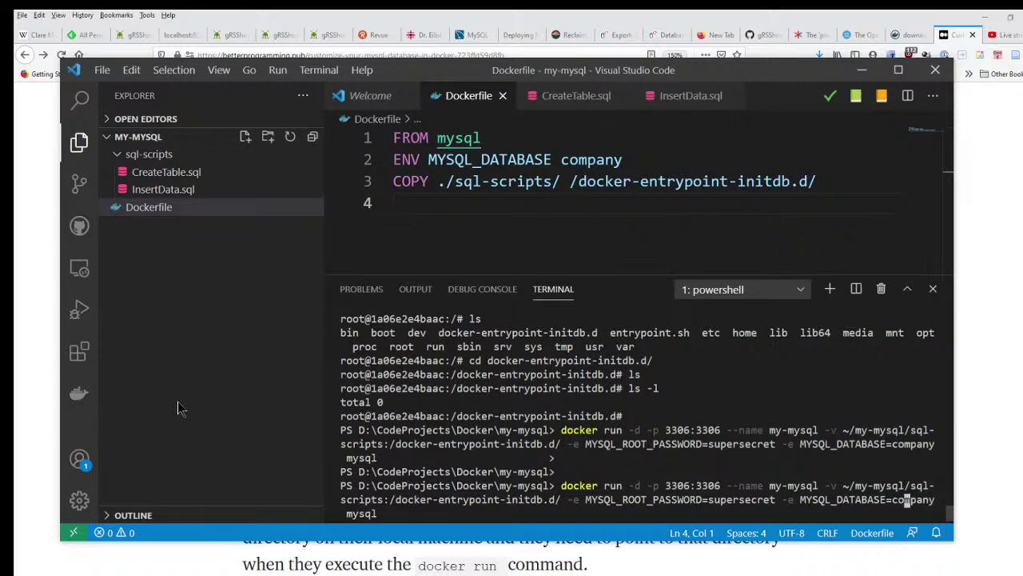
{"action": "key", "text": "Left"}
{"action": "key", "text": "Left"}
{"action": "key", "text": "Left"}
{"action": "key", "text": "Left"}
{"action": "key", "text": "Left"}
{"action": "key", "text": "Left"}
{"action": "key", "text": "Left"}
{"action": "key", "text": "Left"}
{"action": "key", "text": "Left"}
{"action": "key", "text": "Left"}
{"action": "key", "text": "Left"}
{"action": "key", "text": "Left"}
{"action": "key", "text": "Left"}
{"action": "key", "text": "Left"}
{"action": "key", "text": "Left"}
{"action": "key", "text": "Left"}
{"action": "key", "text": "Left"}
{"action": "key", "text": "Left"}
{"action": "key", "text": "Left"}
{"action": "key", "text": "Left"}
{"action": "key", "text": "Left"}
{"action": "key", "text": "Left"}
{"action": "key", "text": "Left"}
{"action": "key", "text": "Left"}
{"action": "key", "text": "Left"}
{"action": "key", "text": "Left"}
{"action": "key", "text": "Left"}
{"action": "key", "text": "Left"}
{"action": "key", "text": "Left"}
{"action": "key", "text": "Left"}
{"action": "key", "text": "Left"}
{"action": "key", "text": "Left"}
{"action": "key", "text": "Left"}
{"action": "key", "text": "Left"}
{"action": "key", "text": "Left"}
{"action": "key", "text": "Left"}
{"action": "key", "text": "Left"}
{"action": "key", "text": "Left"}
{"action": "key", "text": "Left"}
{"action": "key", "text": "Left"}
{"action": "key", "text": "Left"}
{"action": "key", "text": "Left"}
{"action": "key", "text": "Left"}
{"action": "key", "text": "Left"}
{"action": "key", "text": "Left"}
{"action": "key", "text": "Left"}
{"action": "key", "text": "Left"}
{"action": "key", "text": "Left"}
{"action": "key", "text": "Left"}
{"action": "key", "text": "Left"}
{"action": "key", "text": "Left"}
{"action": "key", "text": "Left"}
{"action": "key", "text": "Left"}
{"action": "key", "text": "Left"}
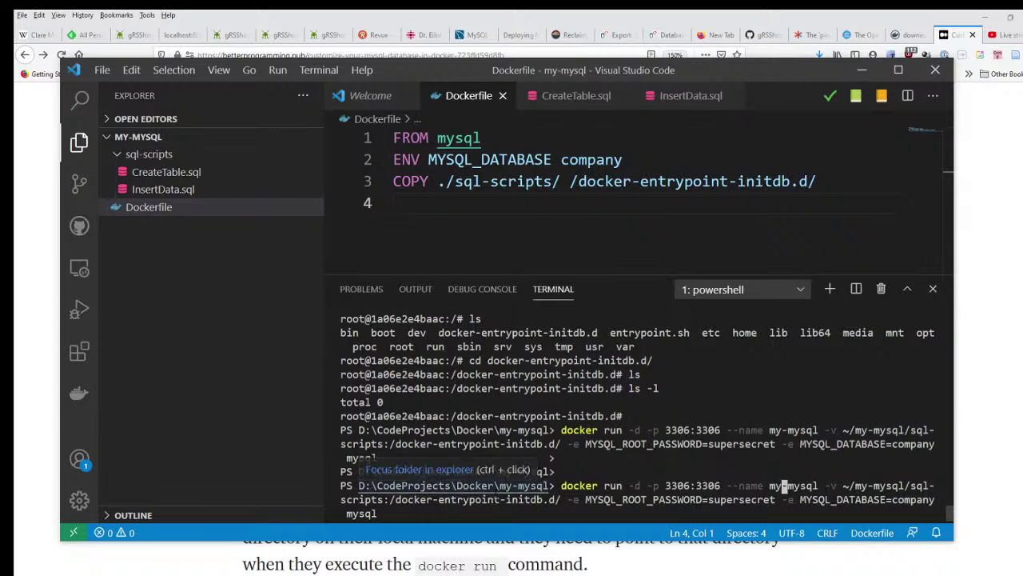
{"action": "key", "text": "Right"}
{"action": "key", "text": "Right"}
{"action": "key", "text": "Right"}
{"action": "key", "text": "Right"}
{"action": "key", "text": "Right"}
{"action": "key", "text": "Right"}
{"action": "key", "text": "Right"}
{"action": "key", "text": "Right"}
{"action": "key", "text": "Right"}
{"action": "key", "text": "Right"}
{"action": "key", "text": "Right"}
{"action": "key", "text": "Right"}
{"action": "key", "text": "Right"}
{"action": "key", "text": "Right"}
{"action": "key", "text": "Right"}
{"action": "key", "text": "Right"}
{"action": "key", "text": "Right"}
{"action": "key", "text": "Right"}
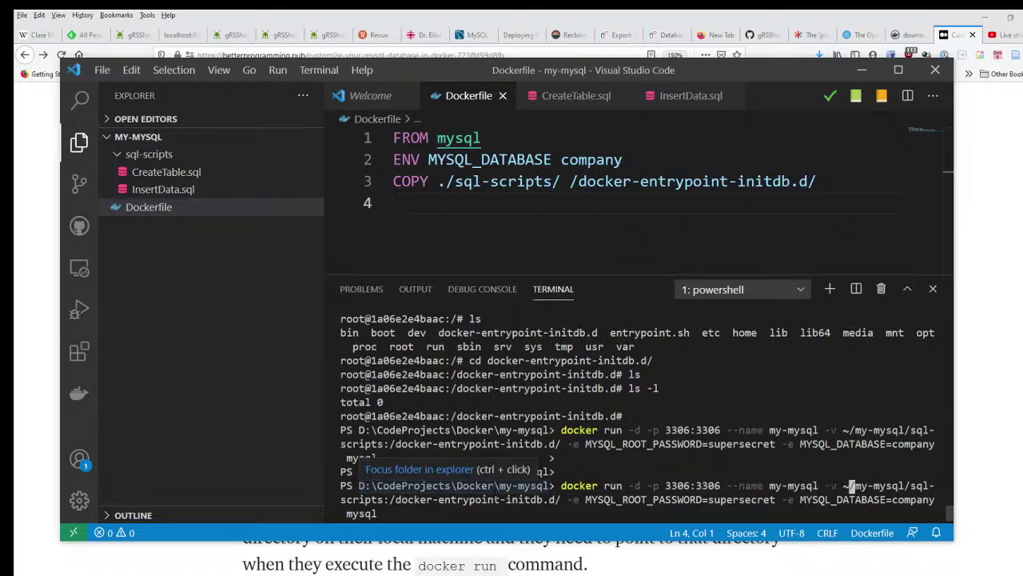
{"action": "key", "text": "Right"}
{"action": "key", "text": "Right"}
{"action": "key", "text": "BackSpace"}
{"action": "key", "text": "BackSpace"}
{"action": "key", "text": "BackSpace"}
{"action": "key", "text": "BackSpace"}
{"action": "key", "text": "BackSpace"}
{"action": "key", "text": "BackSpace"}
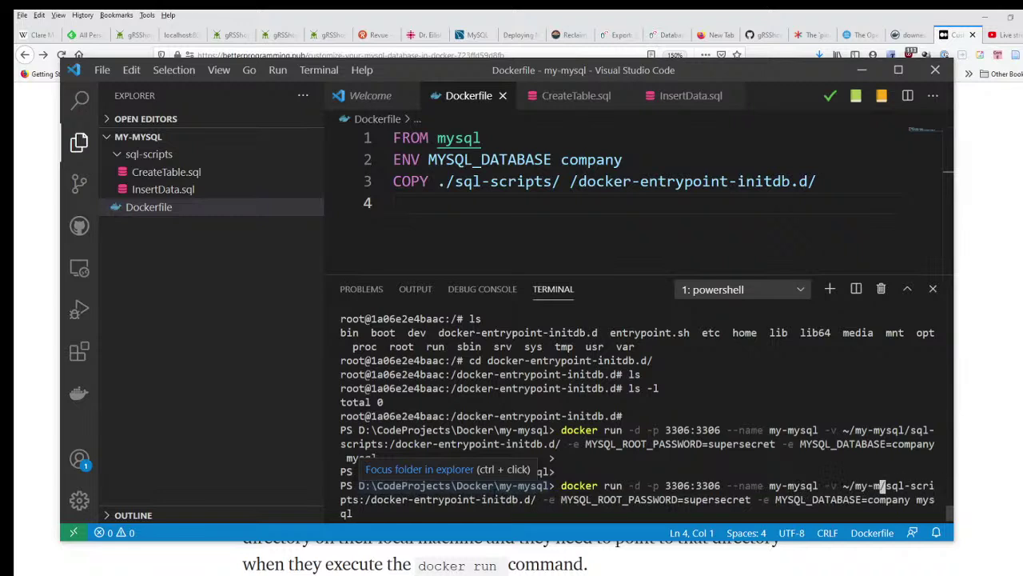
{"action": "key", "text": "BackSpace"}
{"action": "key", "text": "BackSpace"}
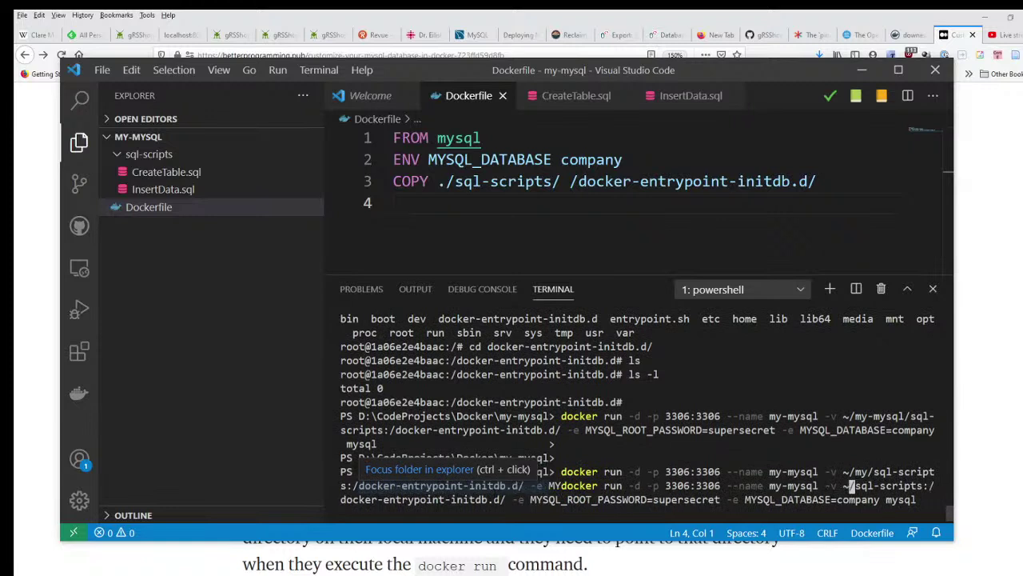
{"action": "type", "text": "."}
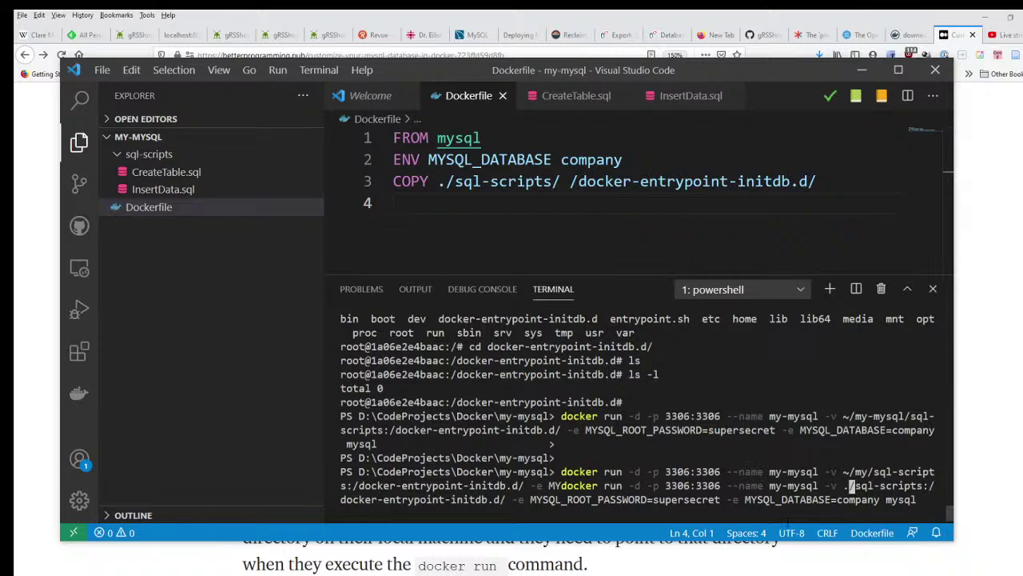
{"action": "key", "text": "Return"}
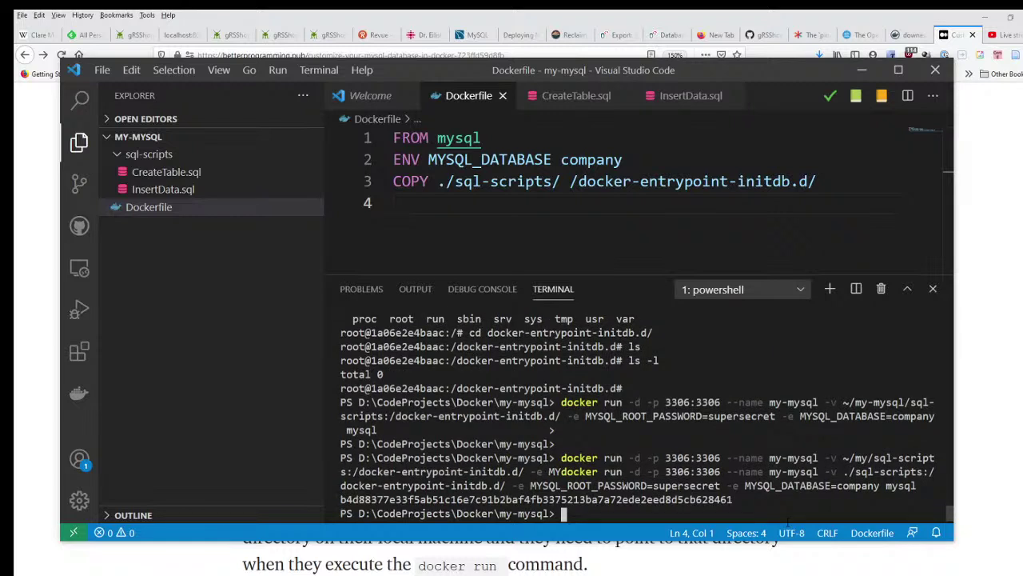
Step: Open a bash shell in the my-mysql container and log in to MySQL as root, entering the root password
{"action": "key", "text": "Up"}
{"action": "key", "text": "Up"}
{"action": "key", "text": "Up"}
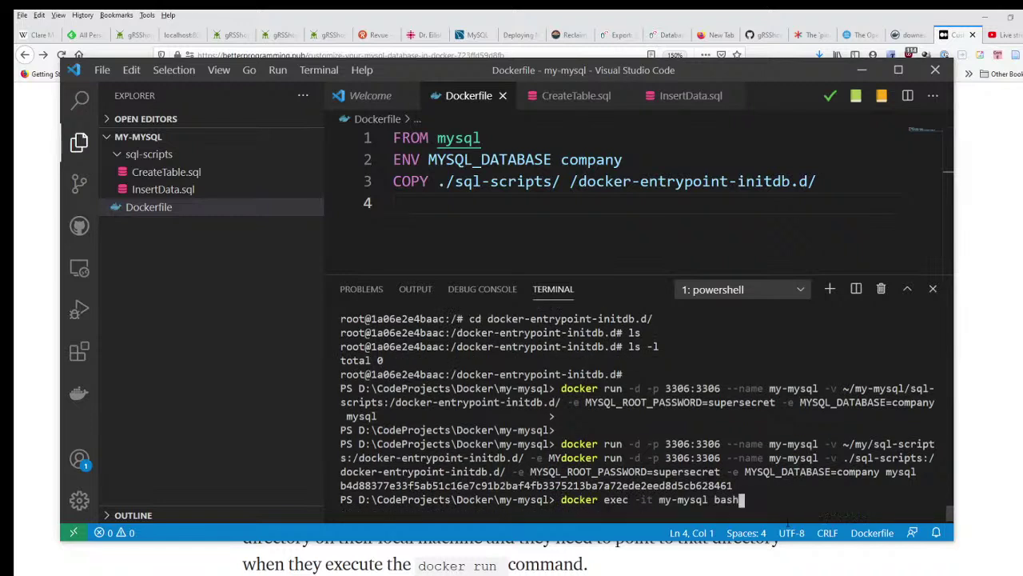
{"action": "key", "text": "Return"}
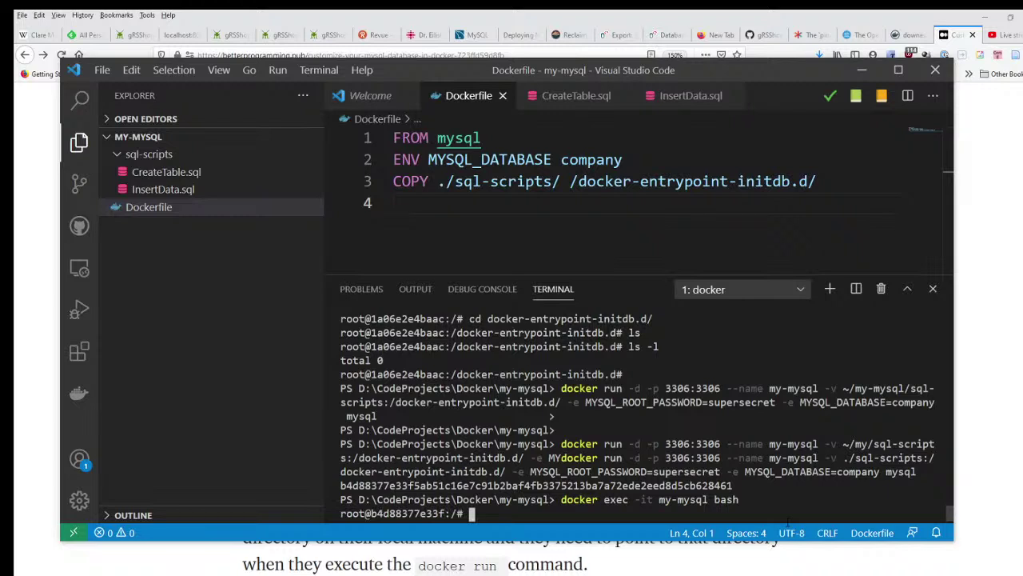
{"action": "type", "text": "mysql -uroot"}
{"action": "type", "text": "p"}
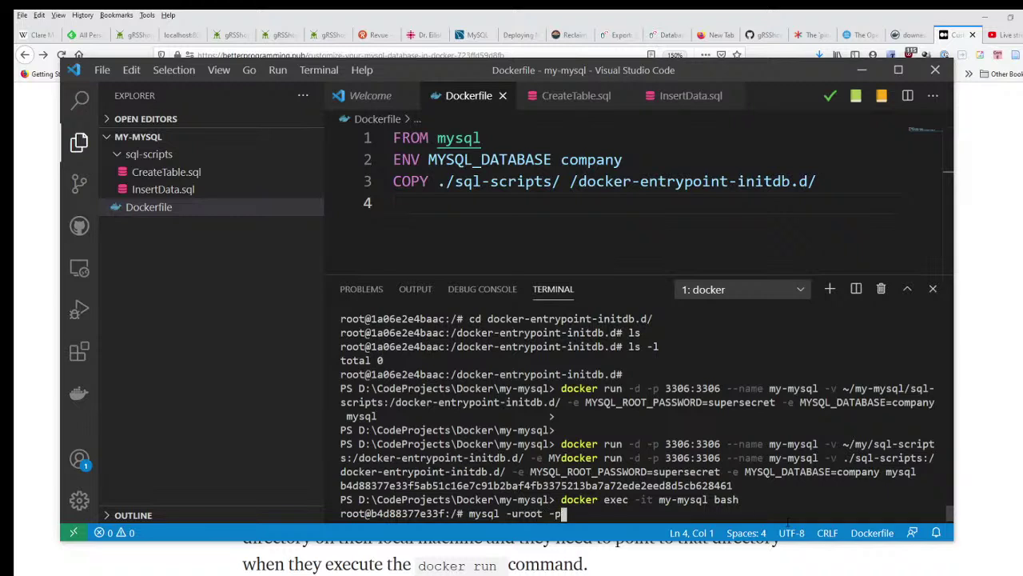
{"action": "key", "text": "Return"}
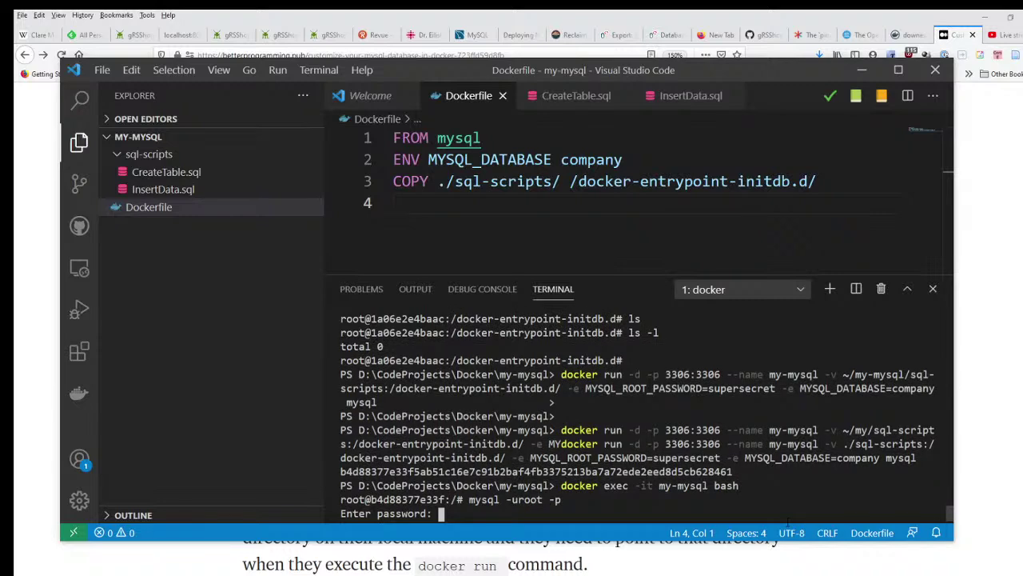
{"action": "key", "text": "Return"}
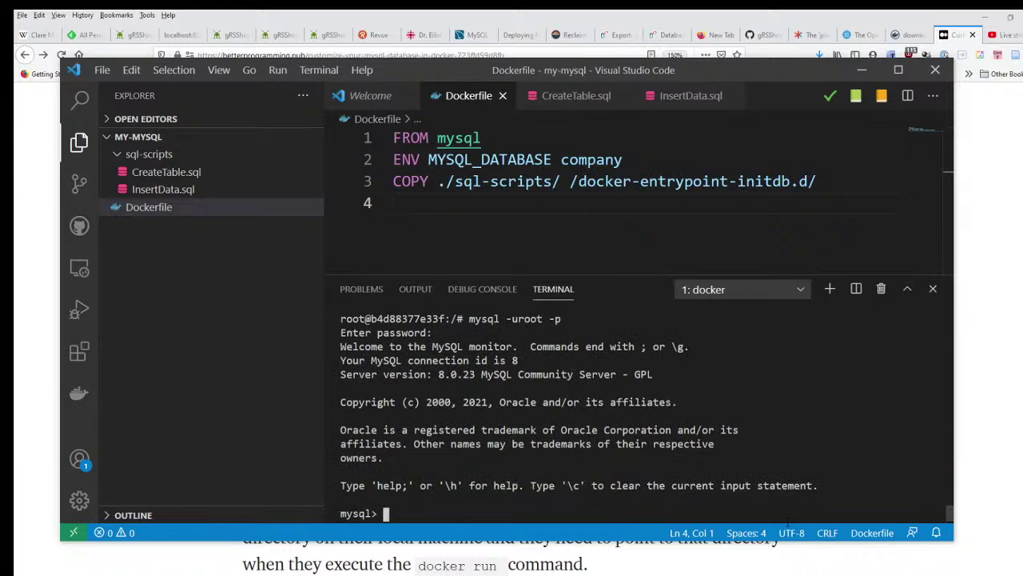
Step: List the databases, select the company database and list its tables
{"action": "type", "text": "show databases;"}
{"action": "key", "text": "Return"}
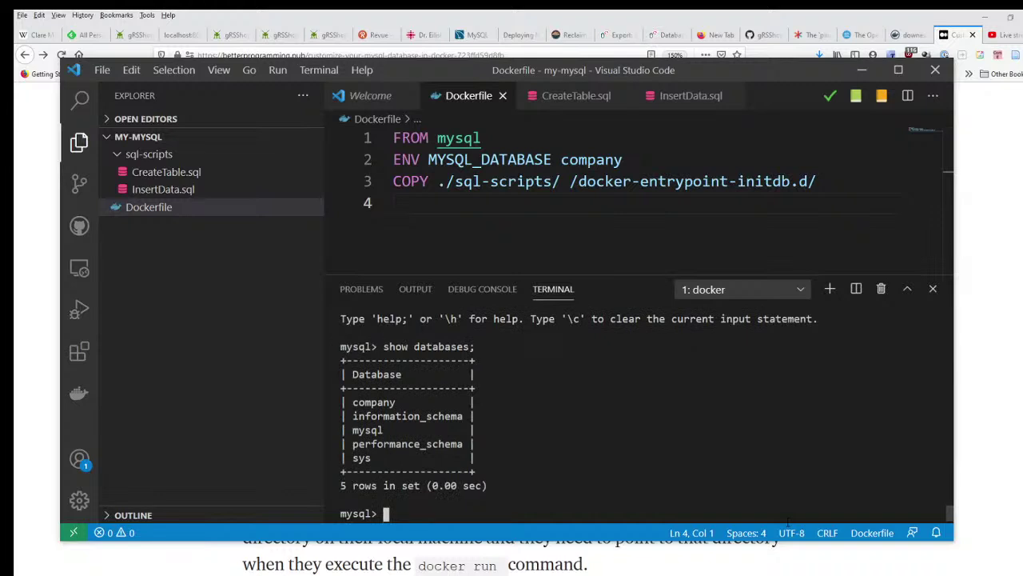
{"action": "type", "text": "use company;"}
{"action": "key", "text": "Return"}
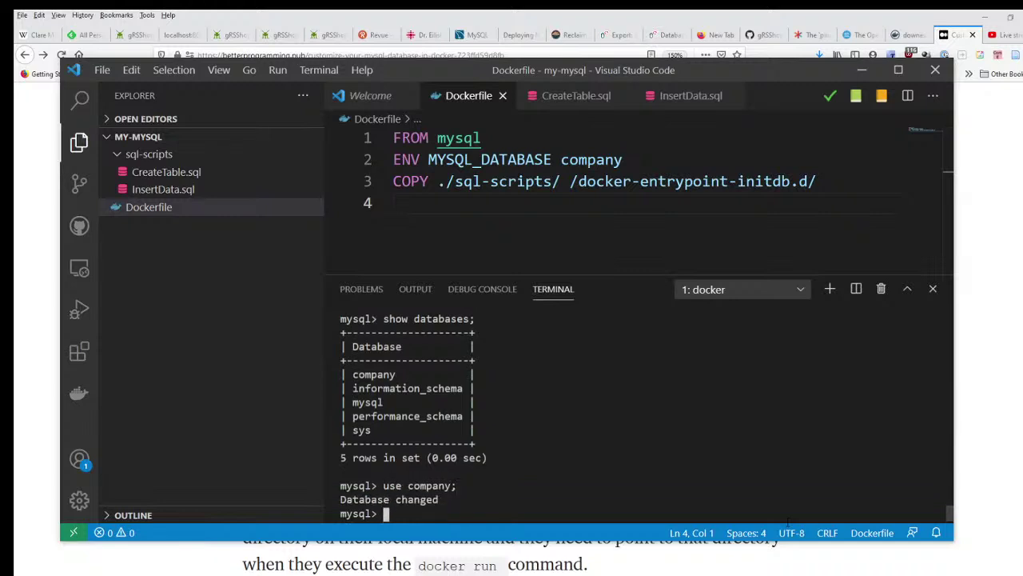
{"action": "type", "text": "show tables;"}
{"action": "key", "text": "Return"}
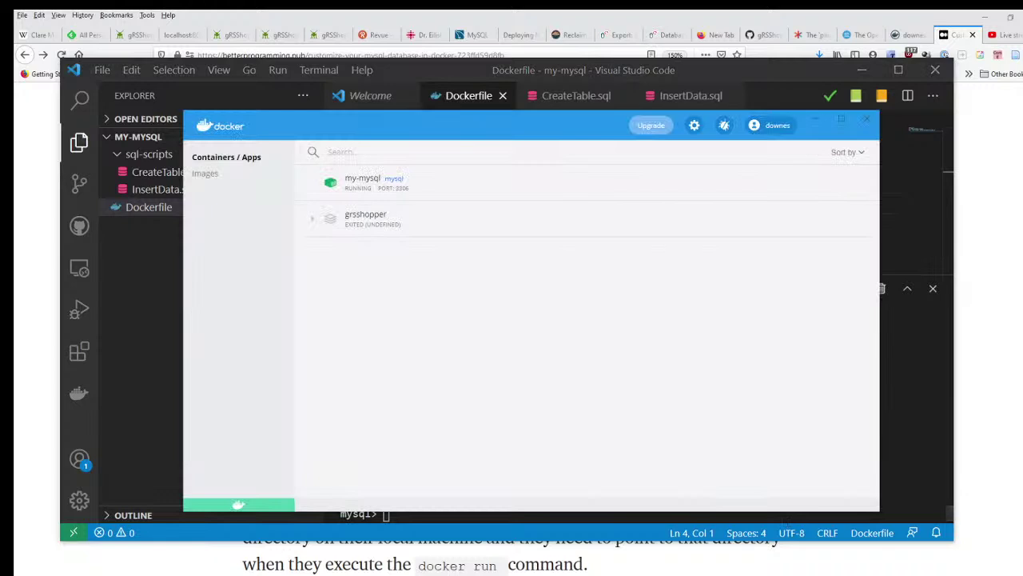
Step: Switch to Docker Desktop and inspect the my-mysql container's environment variables, mounts and port
{"action": "mouse_move", "coordinate": [435, 229]}
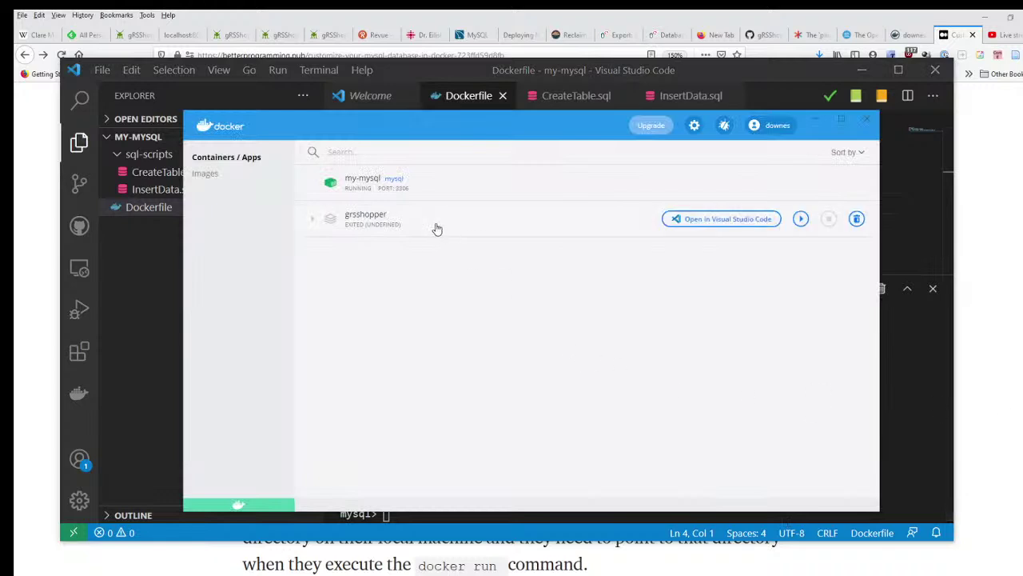
{"action": "left_click", "coordinate": [371, 186]}
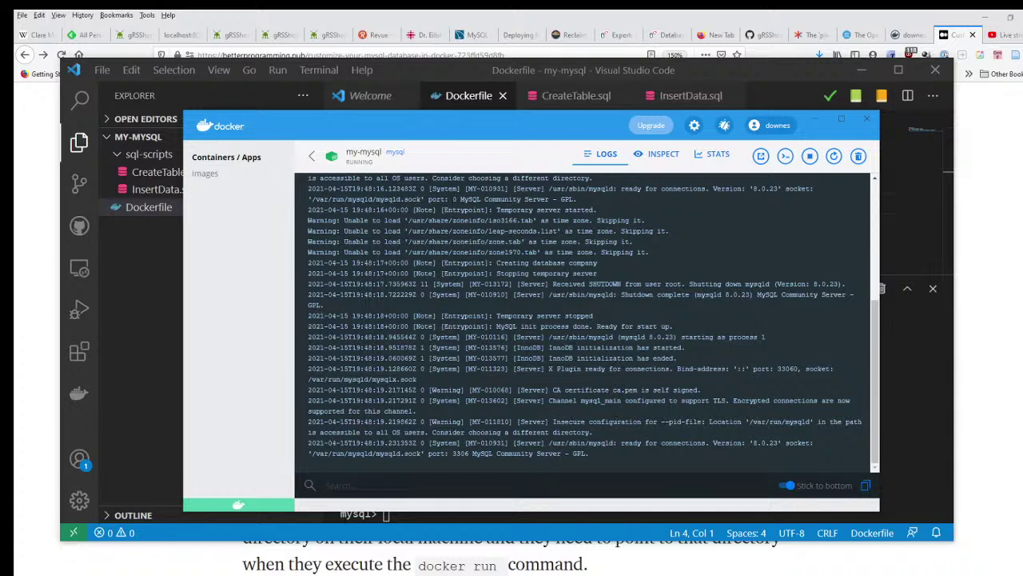
{"action": "left_click", "coordinate": [661, 160]}
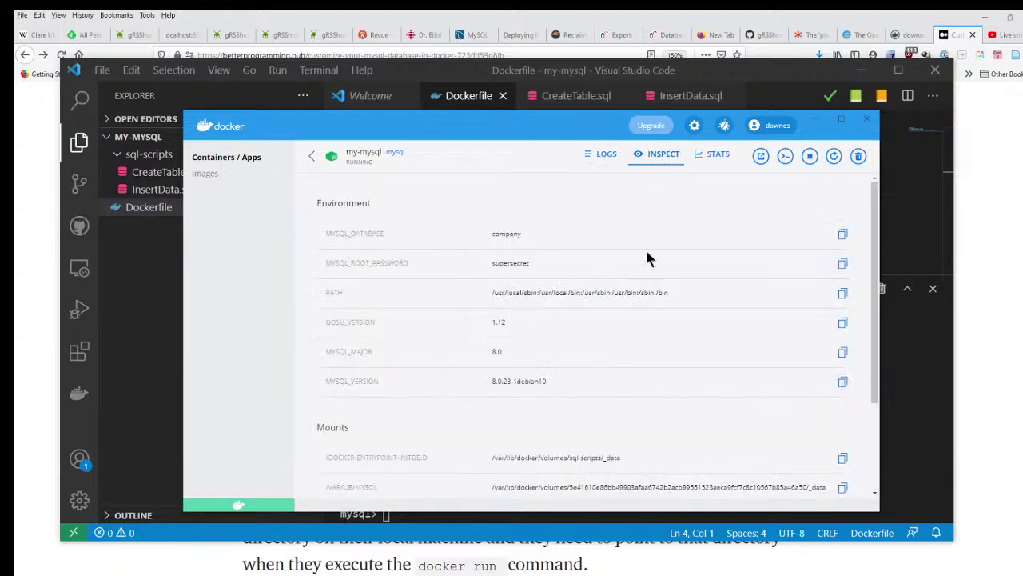
{"action": "scroll", "coordinate": [599, 345], "scroll_direction": "down", "scroll_amount": 3}
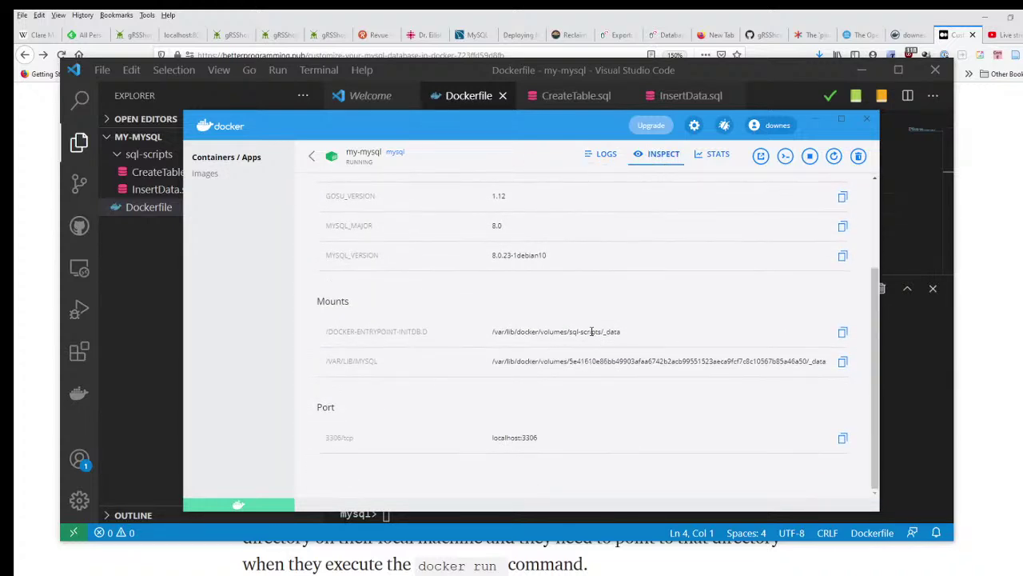
{"action": "scroll", "coordinate": [591, 331], "scroll_direction": "up", "scroll_amount": 3}
{"action": "scroll", "coordinate": [591, 339], "scroll_direction": "down", "scroll_amount": 3}
{"action": "scroll", "coordinate": [590, 364], "scroll_direction": "up", "scroll_amount": 3}
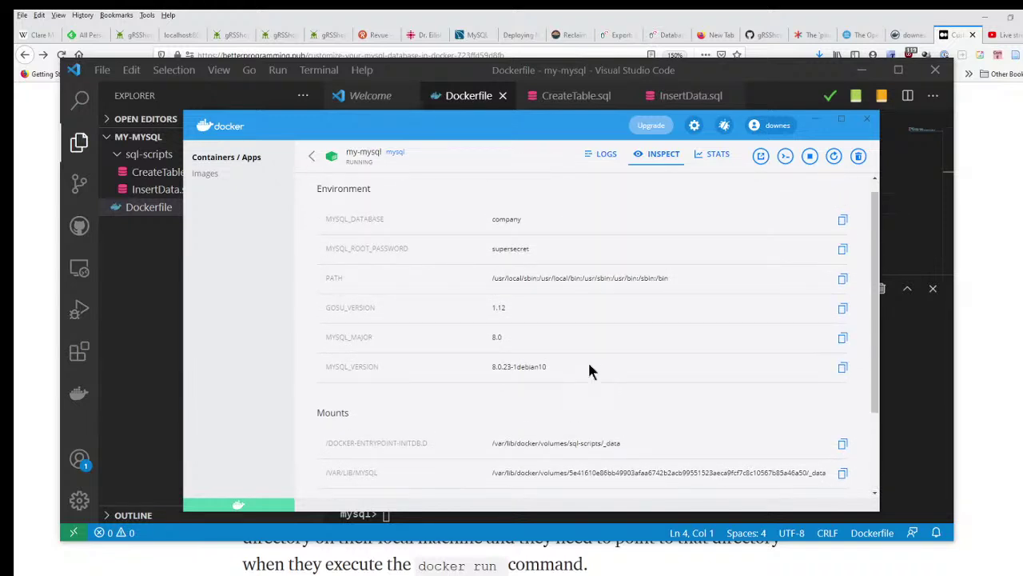
{"action": "scroll", "coordinate": [589, 366], "scroll_direction": "up", "scroll_amount": 1}
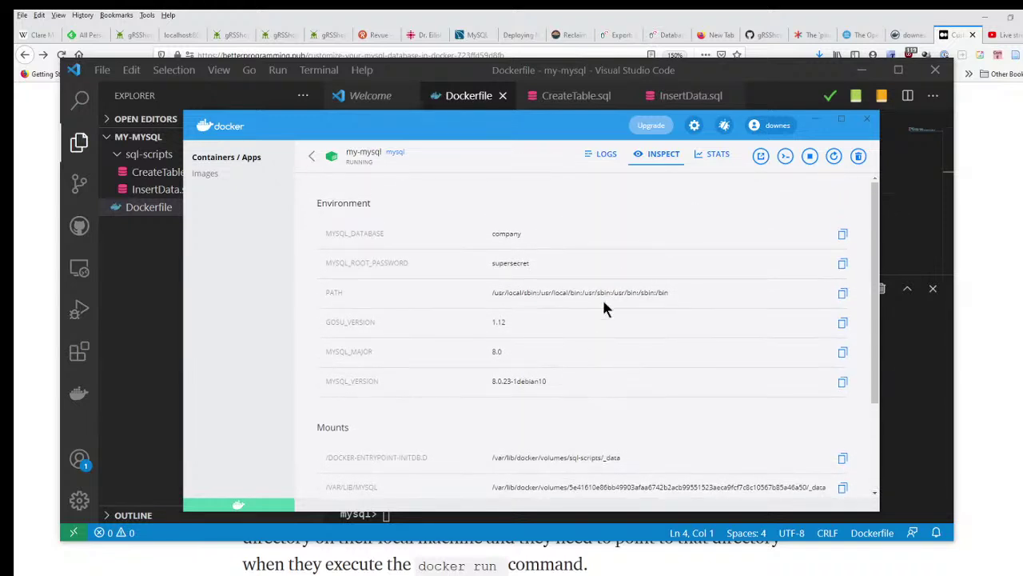
{"action": "scroll", "coordinate": [604, 307], "scroll_direction": "down", "scroll_amount": 3}
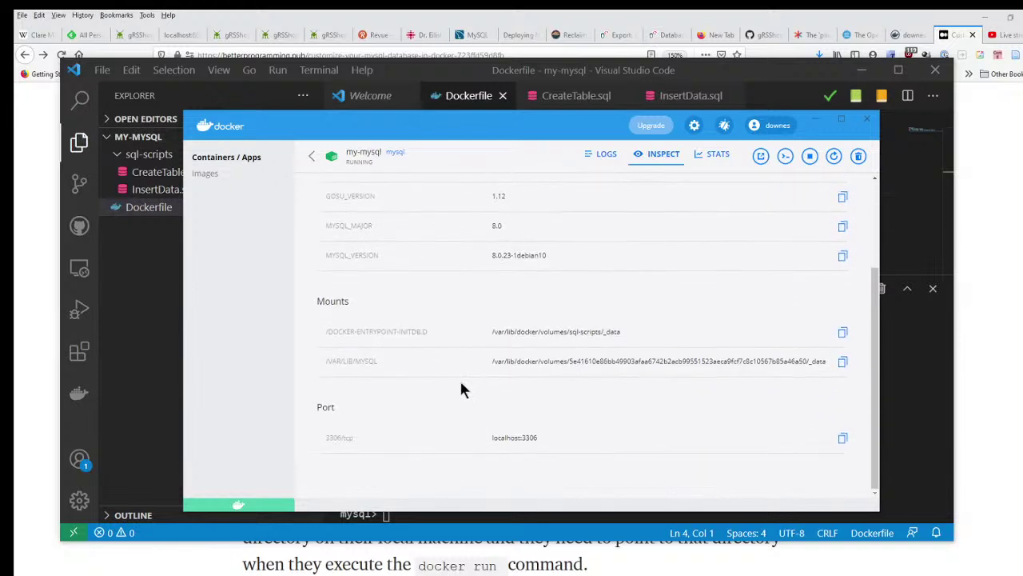
{"action": "scroll", "coordinate": [428, 409], "scroll_direction": "up", "scroll_amount": 3}
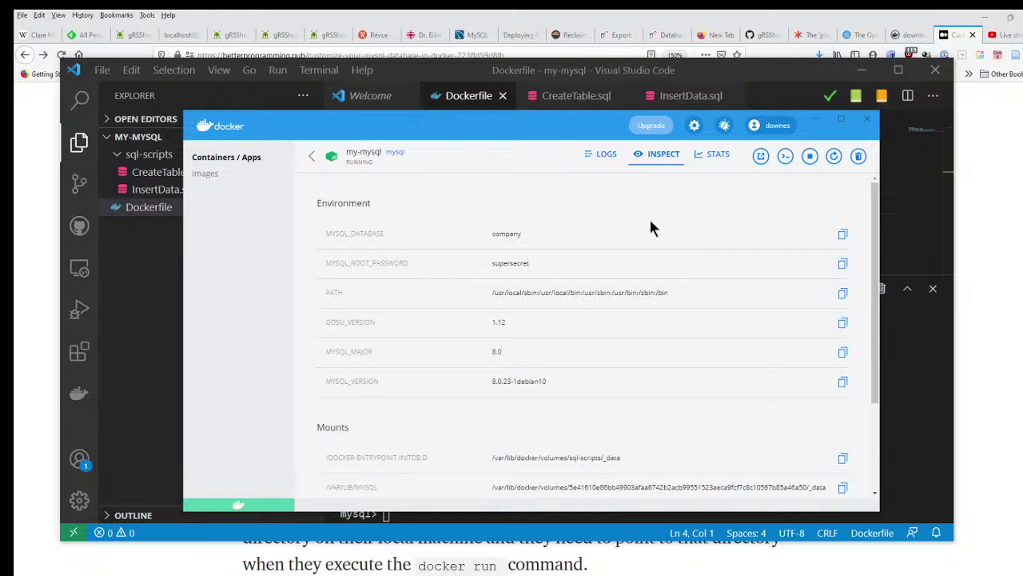
{"action": "scroll", "coordinate": [649, 223], "scroll_direction": "down", "scroll_amount": 2}
{"action": "scroll", "coordinate": [649, 222], "scroll_direction": "up", "scroll_amount": 2}
{"action": "scroll", "coordinate": [577, 312], "scroll_direction": "down", "scroll_amount": 3}
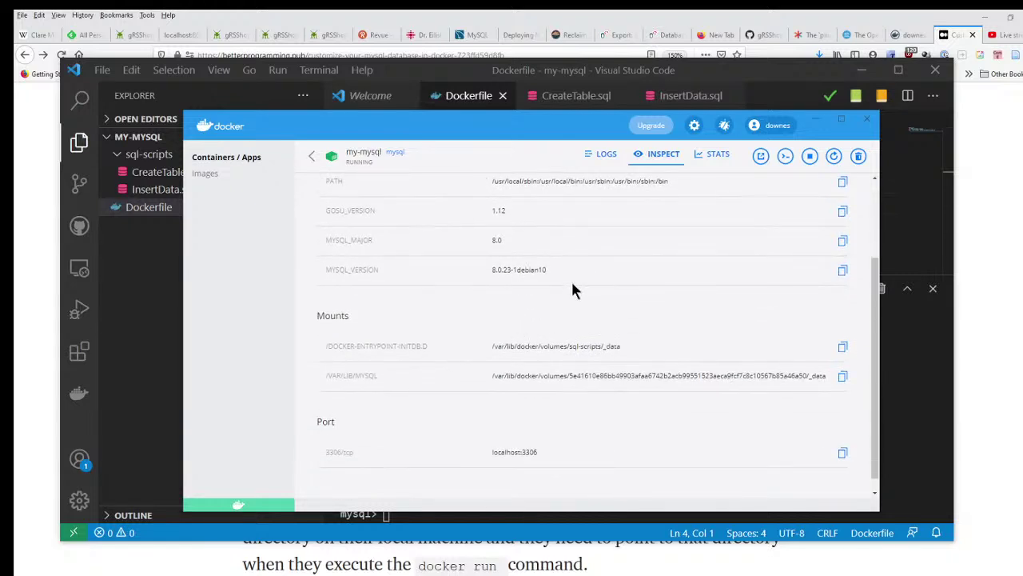
{"action": "scroll", "coordinate": [590, 299], "scroll_direction": "down", "scroll_amount": 1}
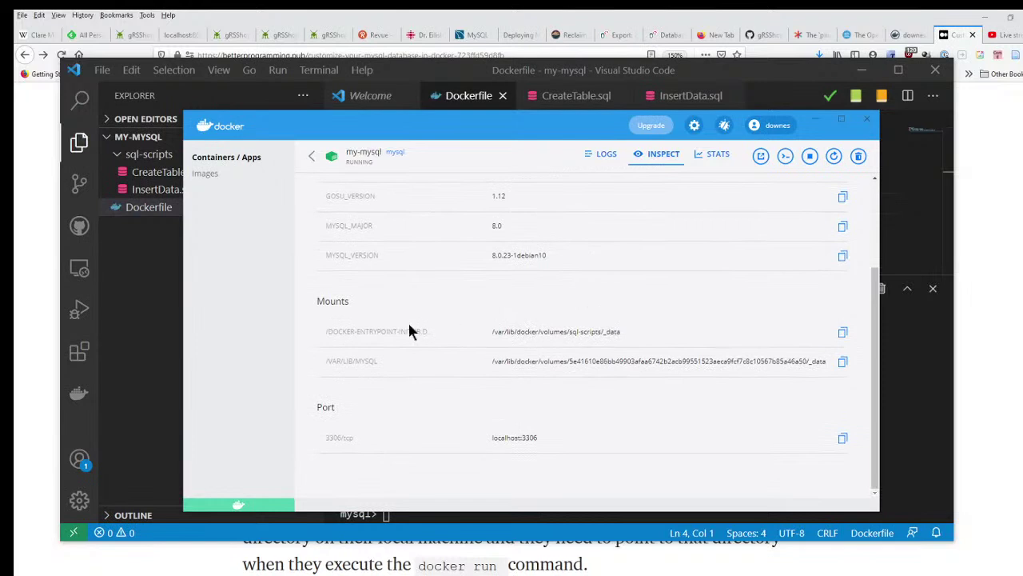
Step: Examine the docker-entrypoint-initdb.d mount of the my-mysql container and copy its volume path
{"action": "left_click_drag", "start_coordinate": [320, 333], "coordinate": [425, 330]}
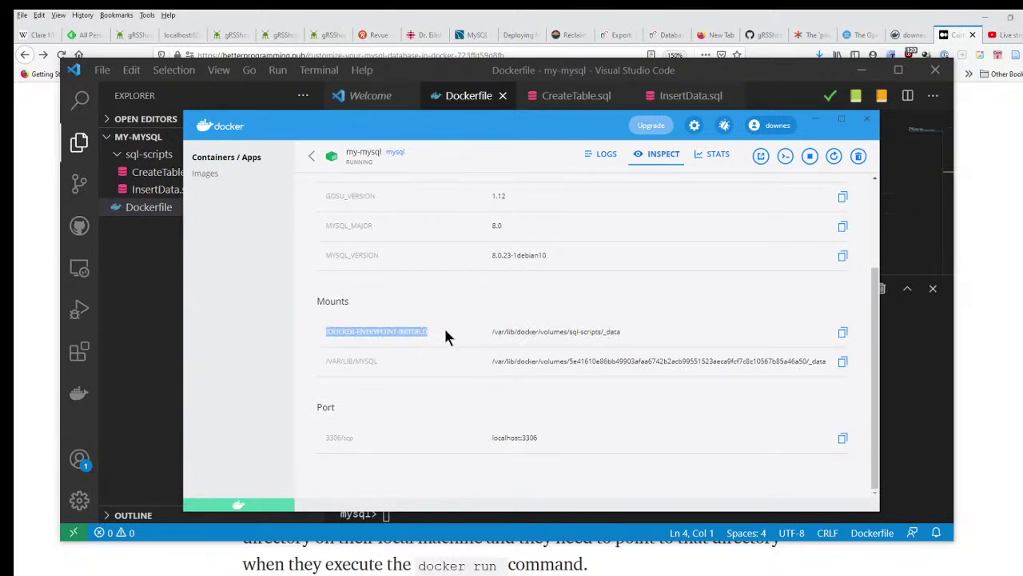
{"action": "left_click", "coordinate": [505, 335]}
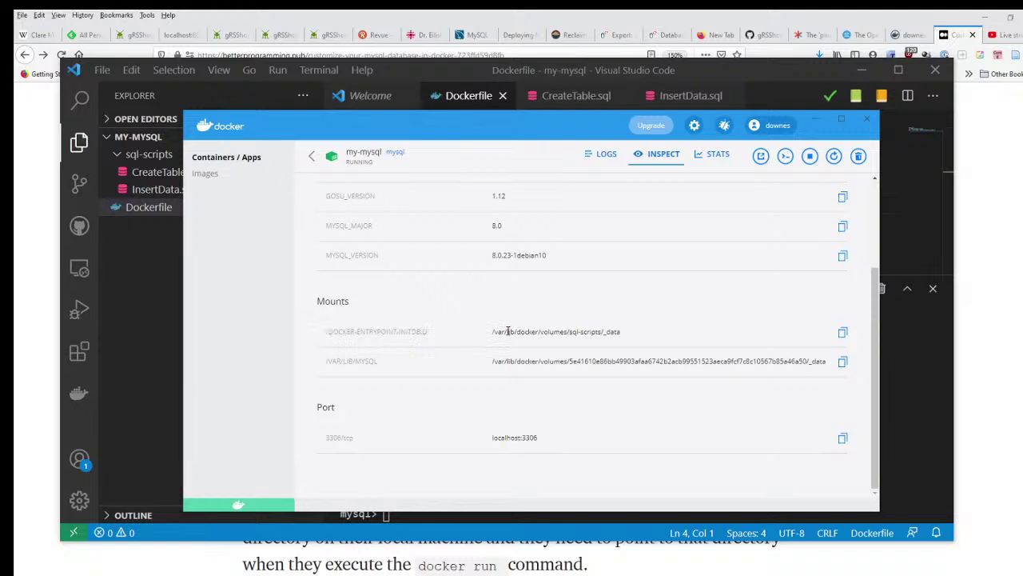
{"action": "left_click_drag", "start_coordinate": [516, 331], "coordinate": [567, 332]}
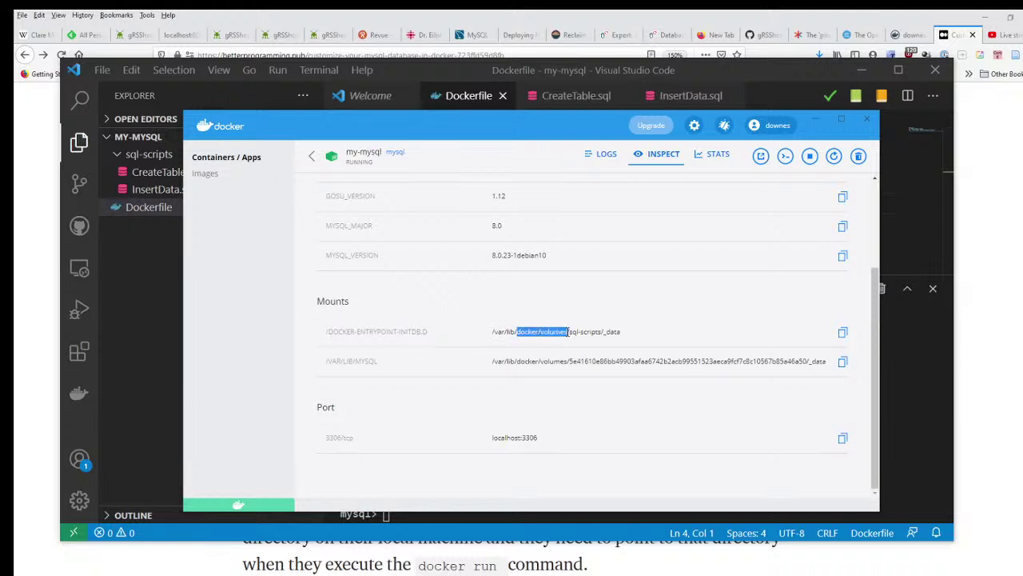
{"action": "left_click", "coordinate": [623, 339]}
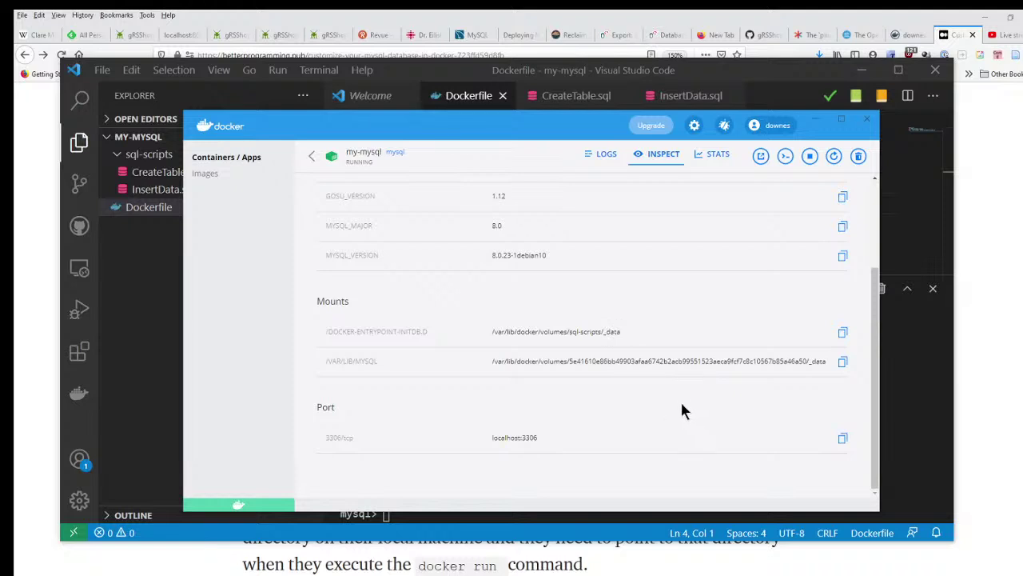
{"action": "left_click", "coordinate": [843, 332]}
Step: Return to Visual Studio Code and exit both the MySQL client and the container's bash shell
{"action": "key", "text": "alt+Tab"}
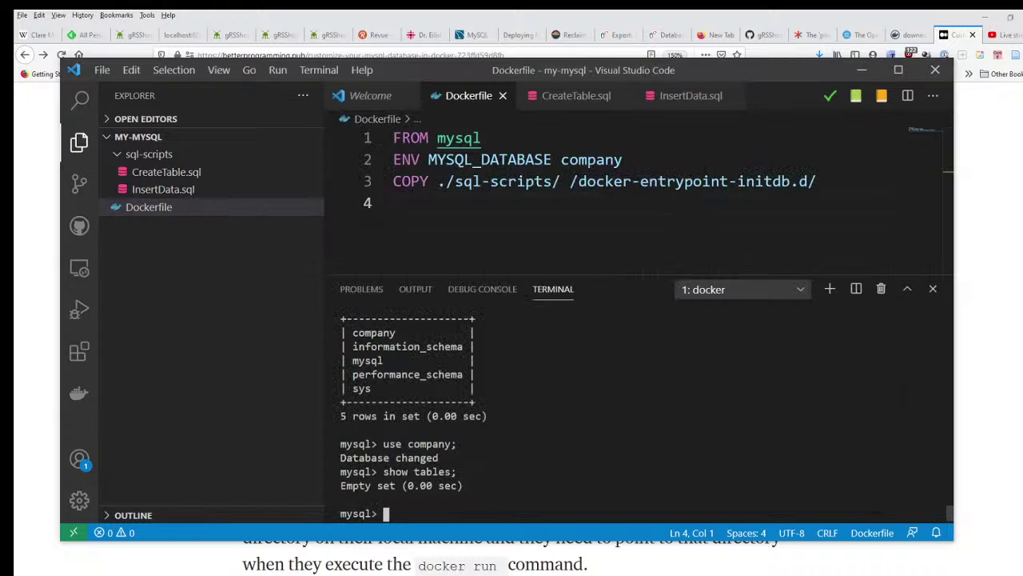
{"action": "type", "text": "exit"}
{"action": "key", "text": "Return"}
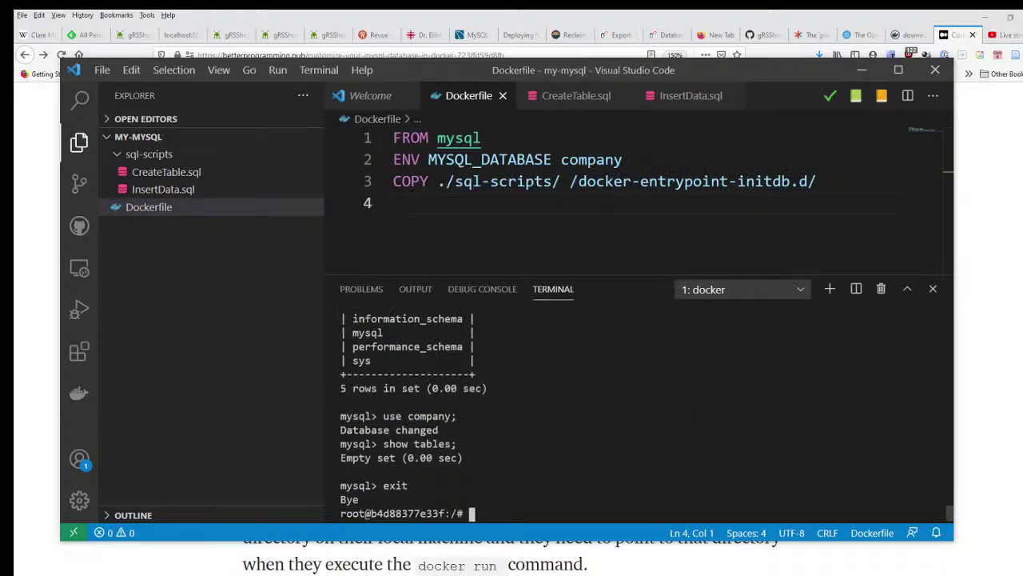
{"action": "type", "text": "exit"}
{"action": "key", "text": "Return"}
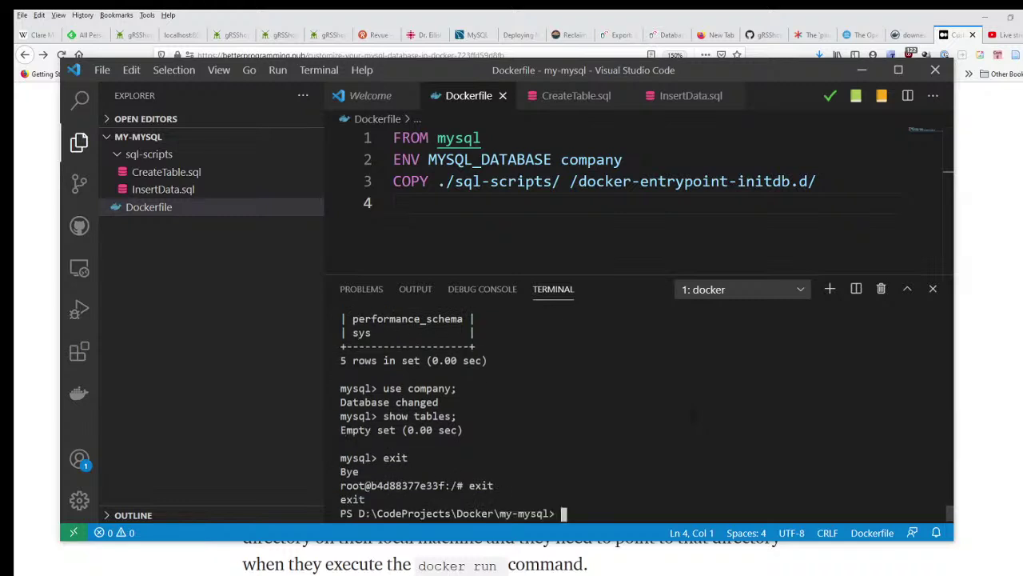
Step: List the project folder's contents and recall the docker run command for my-mysql without running it
{"action": "type", "text": "ls"}
{"action": "key", "text": "Return"}
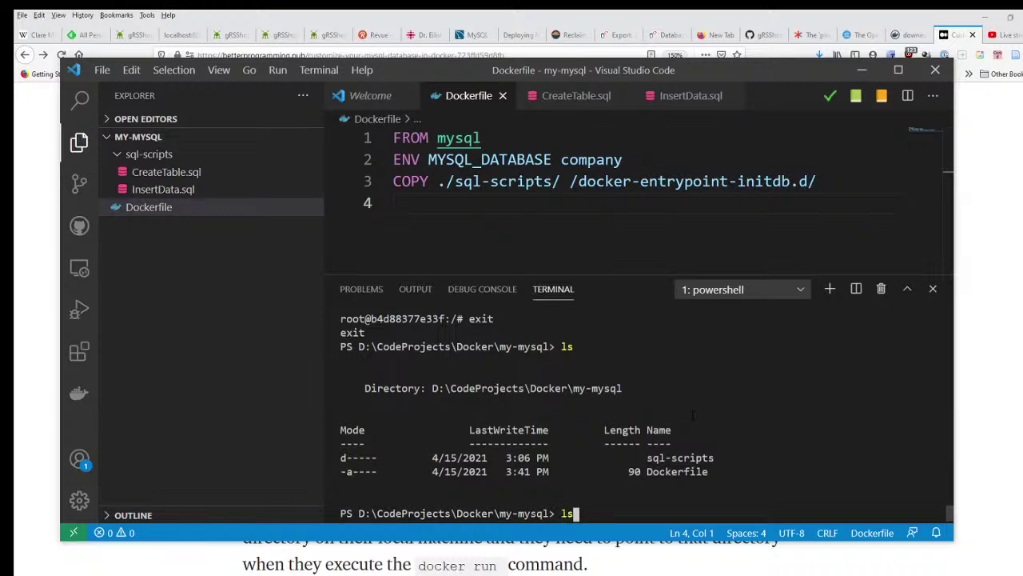
{"action": "key", "text": "Up"}
{"action": "key", "text": "Up"}
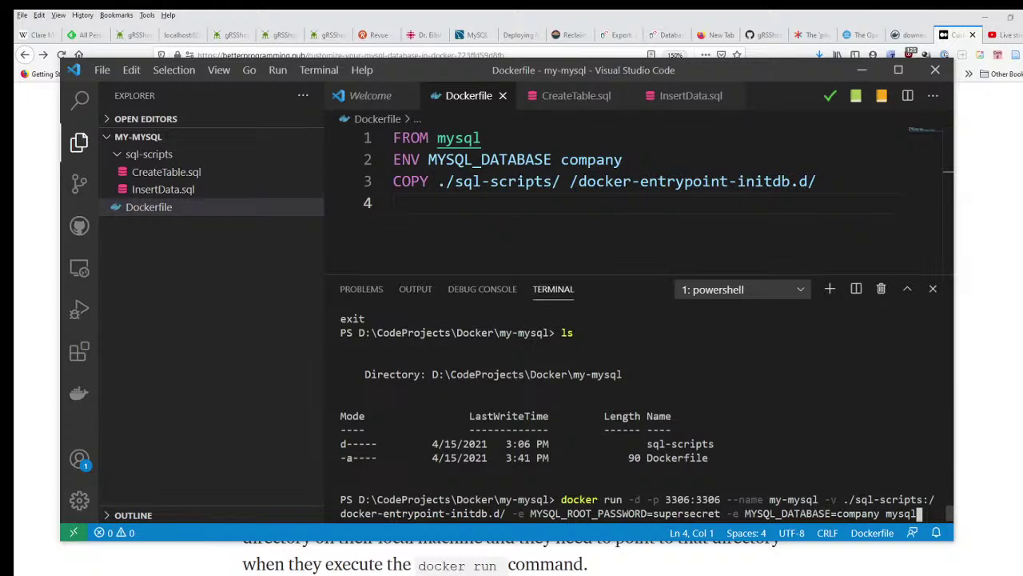
Step: Switch to Docker Desktop and remove the my-mysql container with all its data
{"action": "key", "text": "alt+Tab"}
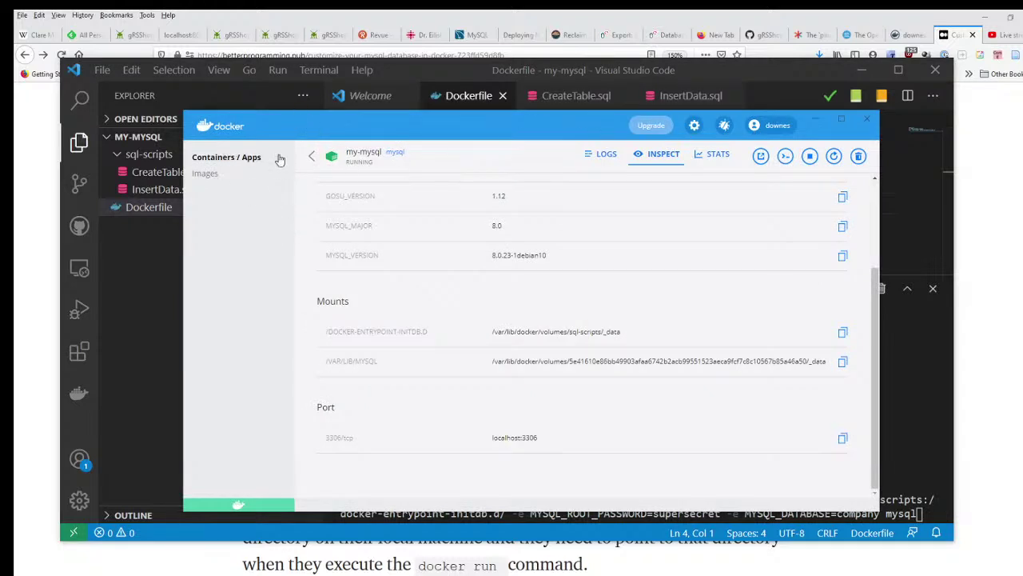
{"action": "left_click", "coordinate": [312, 155]}
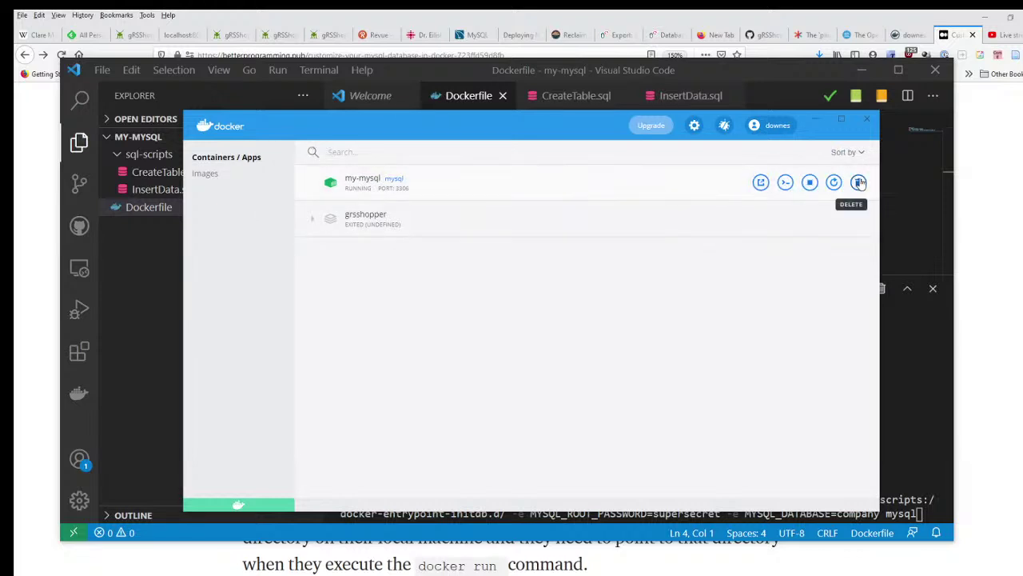
{"action": "left_click", "coordinate": [860, 183]}
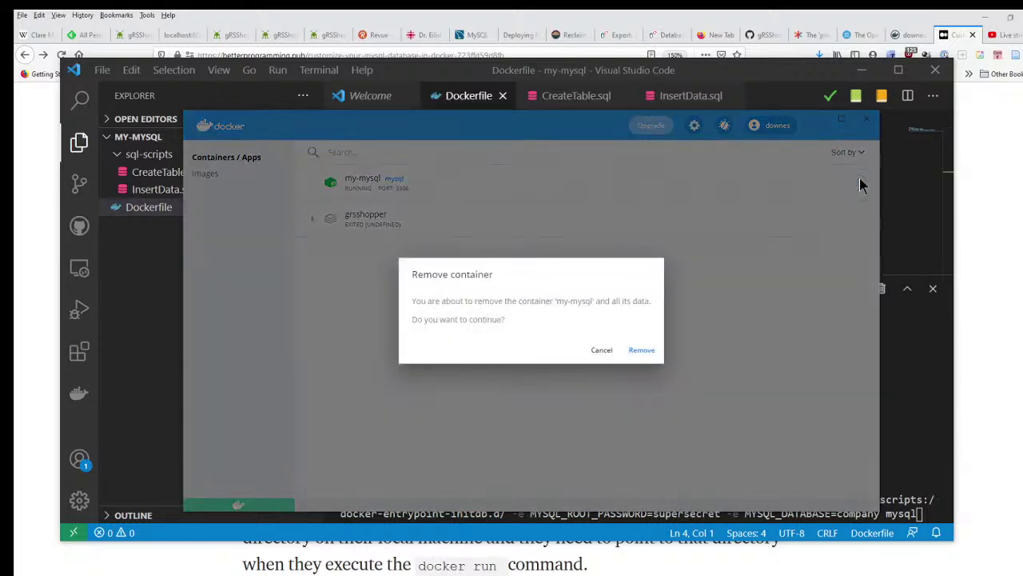
{"action": "left_click", "coordinate": [647, 351]}
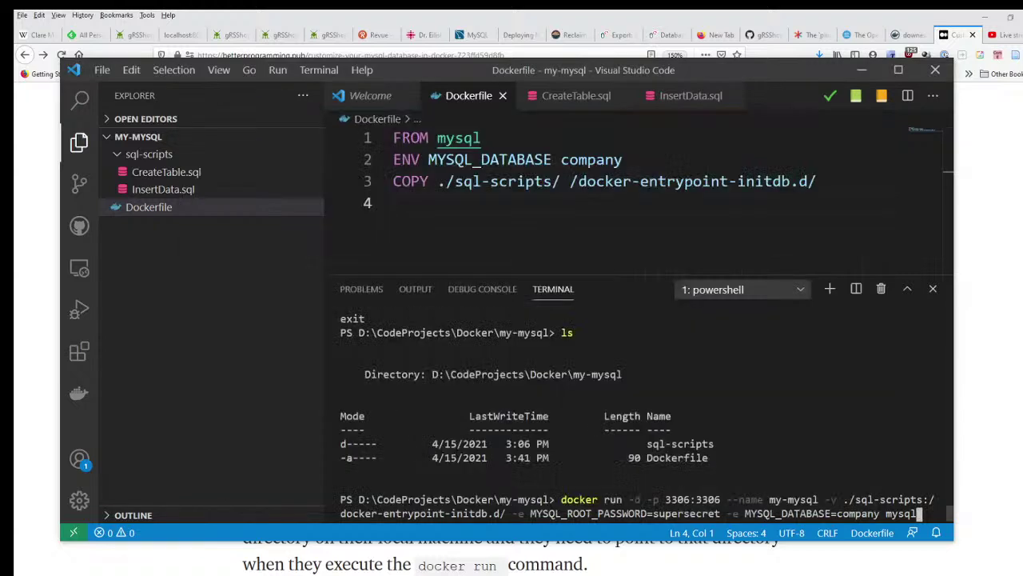
Step: Back in Visual Studio Code, change the mounted host folder in the recalled docker run command to ./sql-scripts/ and run it
{"action": "key", "text": "Left"}
{"action": "key", "text": "Left"}
{"action": "key", "text": "Left"}
{"action": "key", "text": "Left"}
{"action": "key", "text": "Left"}
{"action": "key", "text": "Left"}
{"action": "key", "text": "Left"}
{"action": "key", "text": "Left"}
{"action": "key", "text": "Left"}
{"action": "key", "text": "Left"}
{"action": "key", "text": "Left"}
{"action": "key", "text": "Left"}
{"action": "key", "text": "Left"}
{"action": "key", "text": "Left"}
{"action": "key", "text": "Left"}
{"action": "key", "text": "Left"}
{"action": "key", "text": "Left"}
{"action": "key", "text": "Left"}
{"action": "key", "text": "Left"}
{"action": "key", "text": "Left"}
{"action": "key", "text": "Left"}
{"action": "key", "text": "Left"}
{"action": "key", "text": "Left"}
{"action": "key", "text": "Left"}
{"action": "key", "text": "Left"}
{"action": "key", "text": "Left"}
{"action": "key", "text": "Left"}
{"action": "key", "text": "Left"}
{"action": "key", "text": "Left"}
{"action": "key", "text": "Left"}
{"action": "key", "text": "Left"}
{"action": "key", "text": "Left"}
{"action": "key", "text": "Left"}
{"action": "key", "text": "Left"}
{"action": "key", "text": "Left"}
{"action": "key", "text": "Left"}
{"action": "key", "text": "Left"}
{"action": "key", "text": "Left"}
{"action": "key", "text": "Left"}
{"action": "key", "text": "Left"}
{"action": "key", "text": "Left"}
{"action": "key", "text": "Left"}
{"action": "key", "text": "Left"}
{"action": "key", "text": "Left"}
{"action": "key", "text": "Left"}
{"action": "key", "text": "Left"}
{"action": "key", "text": "Left"}
{"action": "key", "text": "Left"}
{"action": "key", "text": "Left"}
{"action": "key", "text": "Left"}
{"action": "key", "text": "Left"}
{"action": "key", "text": "Left"}
{"action": "key", "text": "Left"}
{"action": "key", "text": "Left"}
{"action": "key", "text": "Left"}
{"action": "key", "text": "Left"}
{"action": "key", "text": "Left"}
{"action": "key", "text": "Left"}
{"action": "key", "text": "Left"}
{"action": "key", "text": "Left"}
{"action": "key", "text": "Left"}
{"action": "key", "text": "Left"}
{"action": "key", "text": "Left"}
{"action": "key", "text": "Right"}
{"action": "key", "text": "Right"}
{"action": "type", "text": "/"}
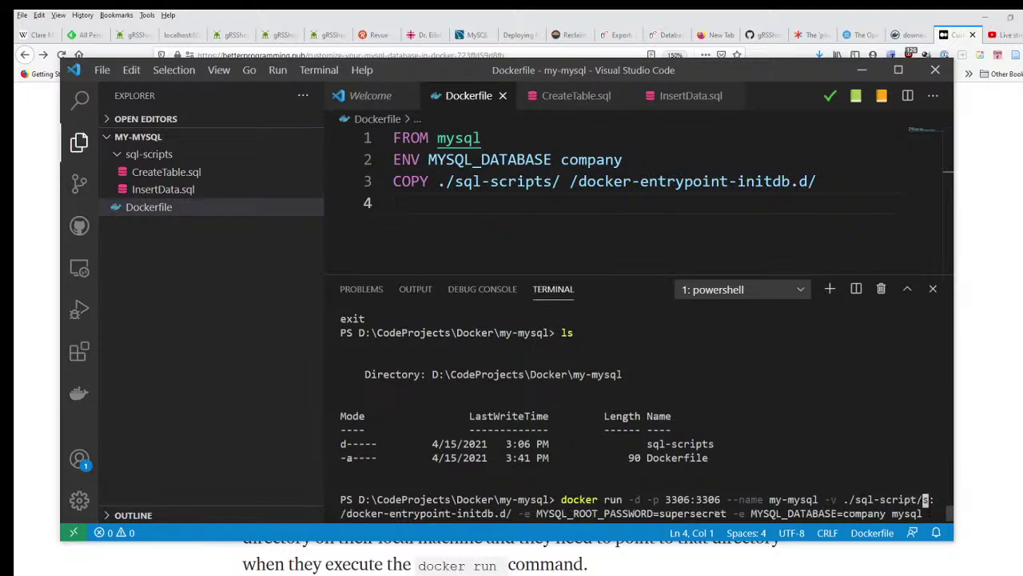
{"action": "key", "text": "BackSpace"}
{"action": "key", "text": "Right"}
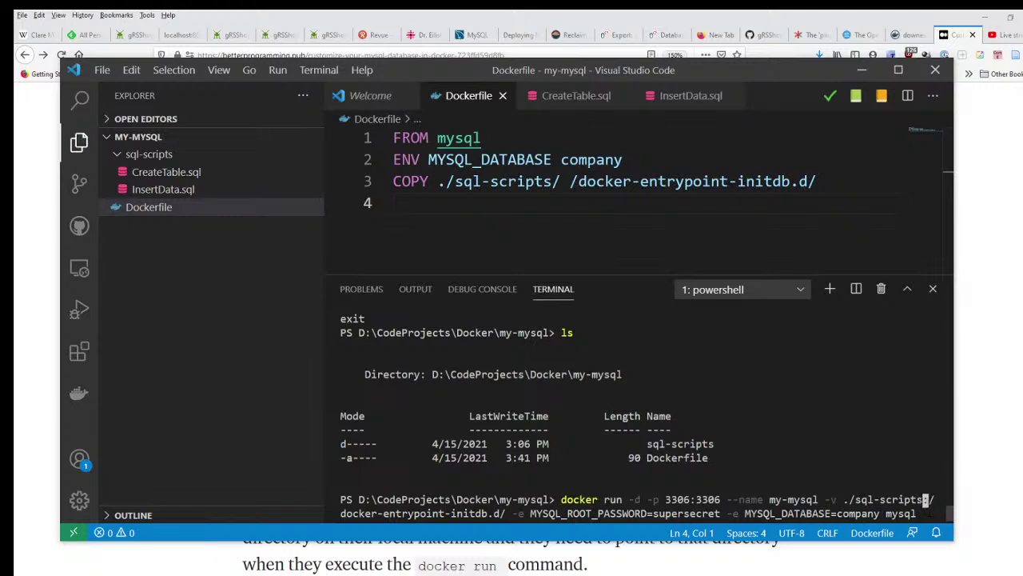
{"action": "type", "text": "/"}
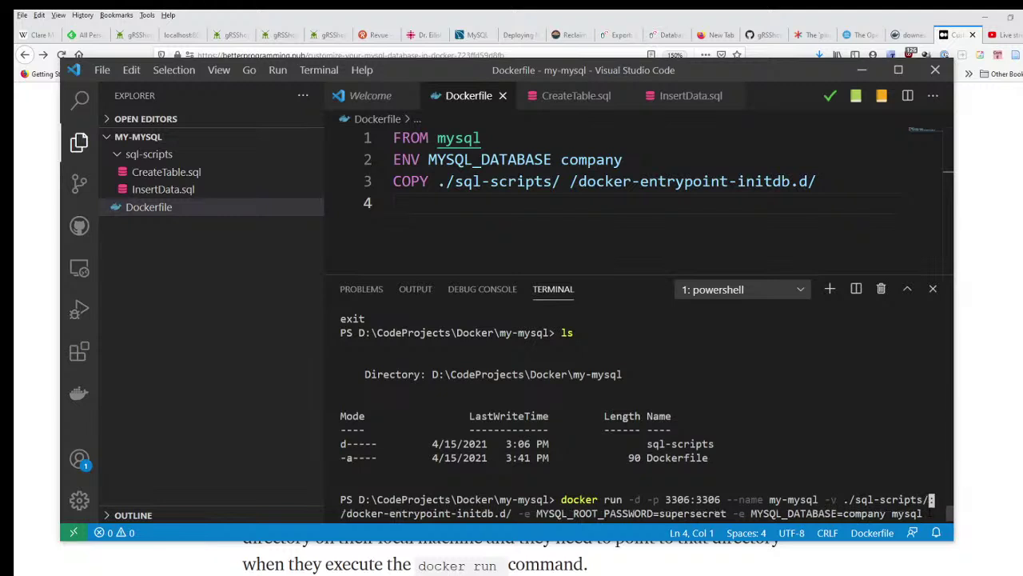
{"action": "key", "text": "Return"}
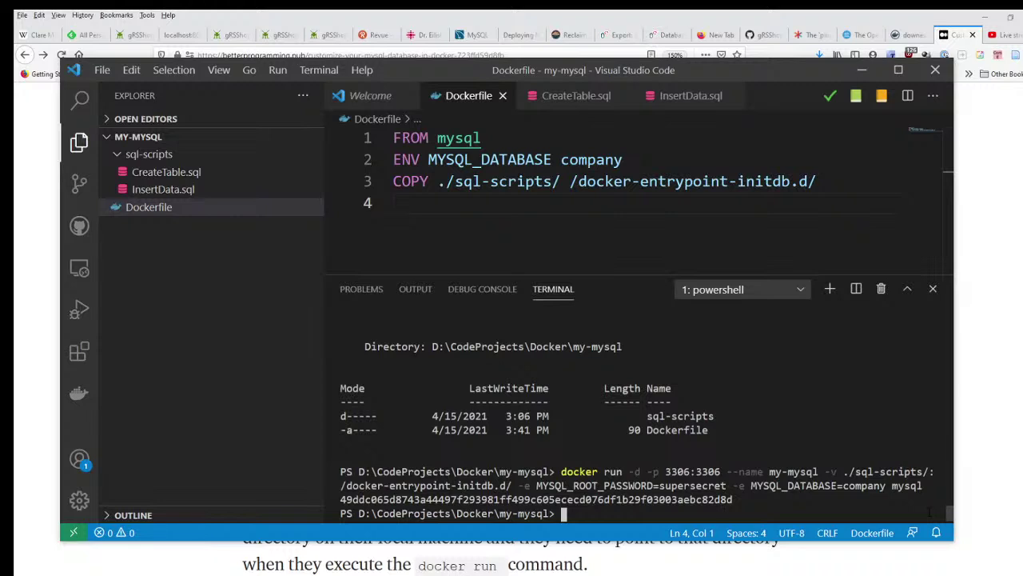
Step: Open a bash shell in the my-mysql container and log in to MySQL as root with the root password
{"action": "key", "text": "Up"}
{"action": "key", "text": "Up"}
{"action": "key", "text": "Up"}
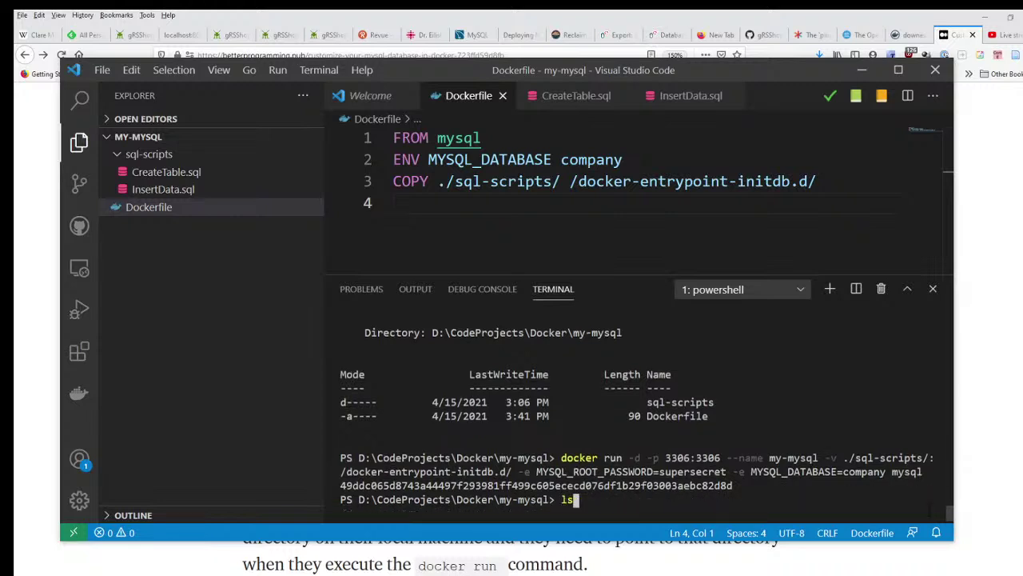
{"action": "key", "text": "Return"}
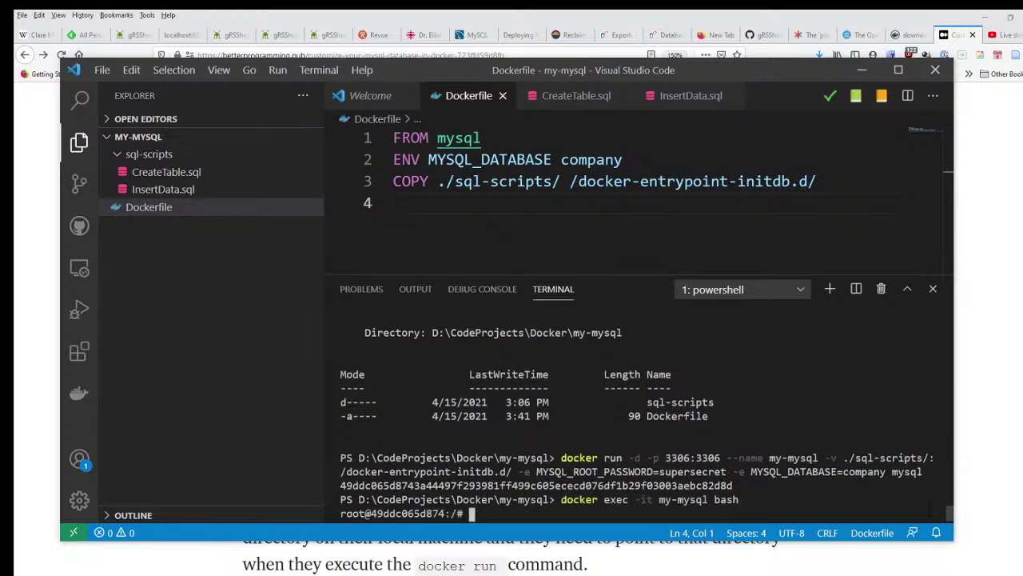
{"action": "type", "text": "mysql -uroot -p"}
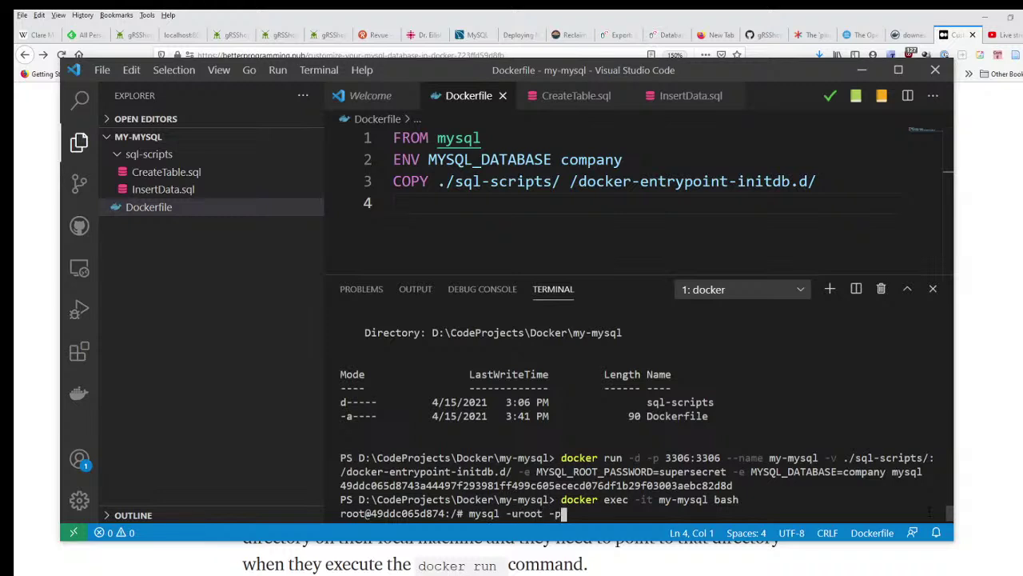
{"action": "key", "text": "Return"}
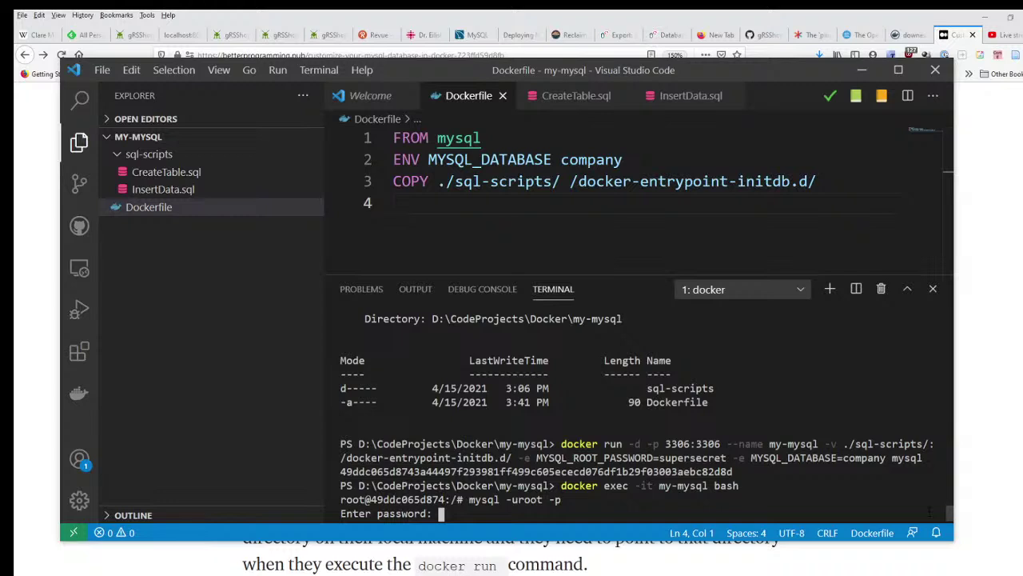
{"action": "key", "text": "Return"}
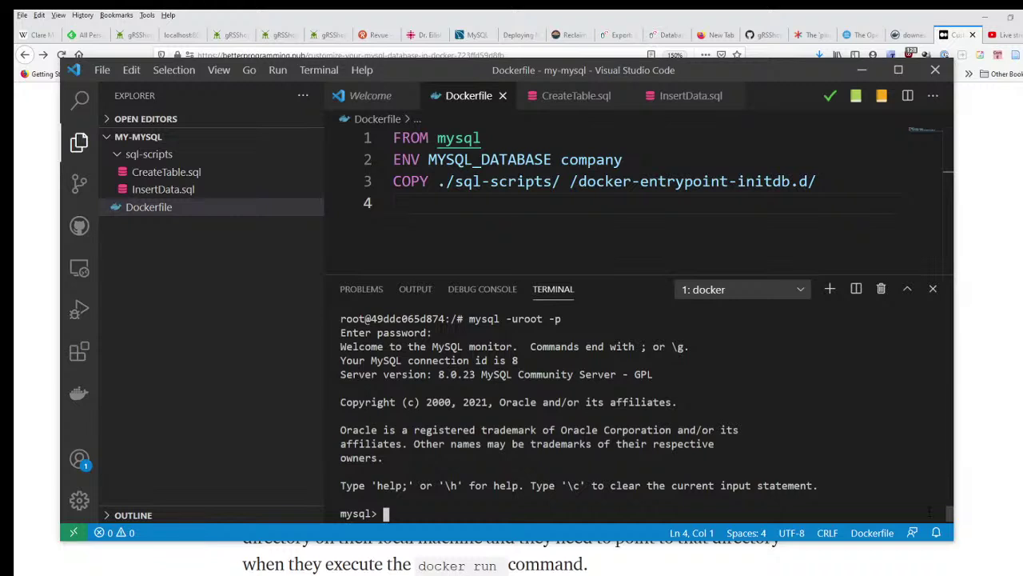
Step: Select the company database and list its tables
{"action": "type", "text": "use comnpany"}
{"action": "key", "text": "BackSpace"}
{"action": "key", "text": "BackSpace"}
{"action": "key", "text": "BackSpace"}
{"action": "key", "text": "BackSpace"}
{"action": "key", "text": "BackSpace"}
{"action": "type", "text": "pany;"}
{"action": "key", "text": "Return"}
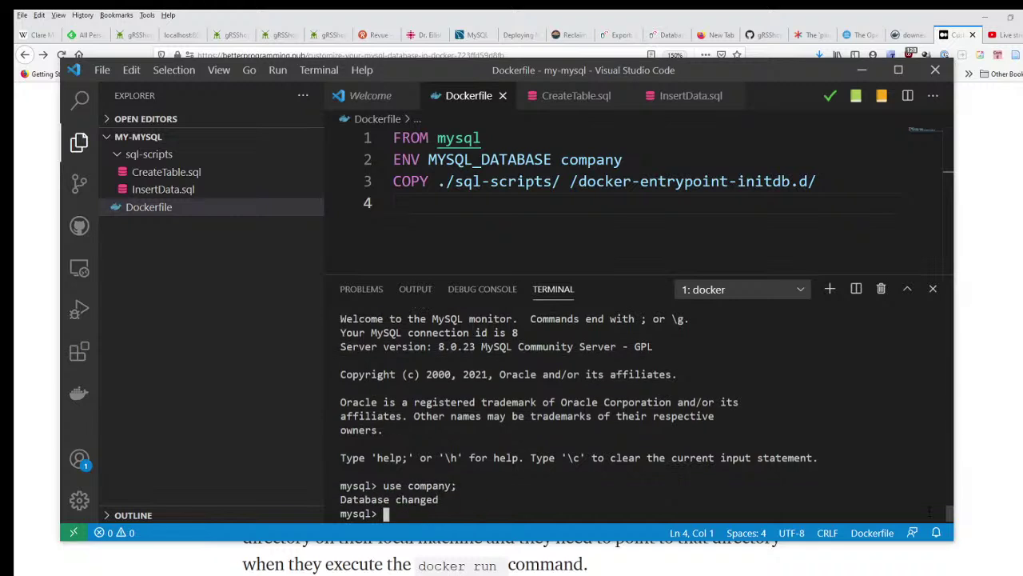
{"action": "type", "text": "show tables;"}
{"action": "key", "text": "Return"}
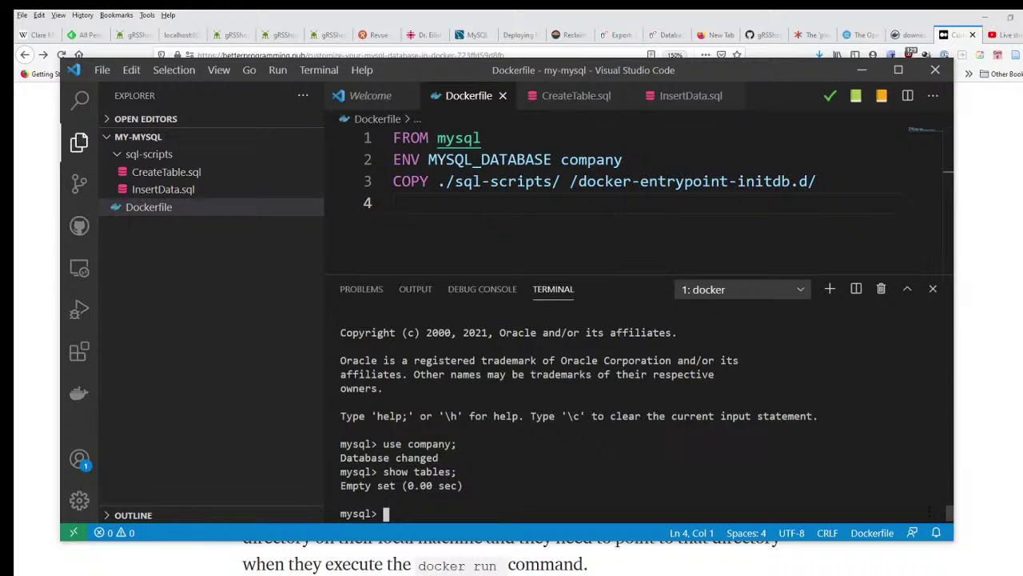
Step: Exit the MySQL client and the container's bash shell
{"action": "type", "text": "exit"}
{"action": "key", "text": "Return"}
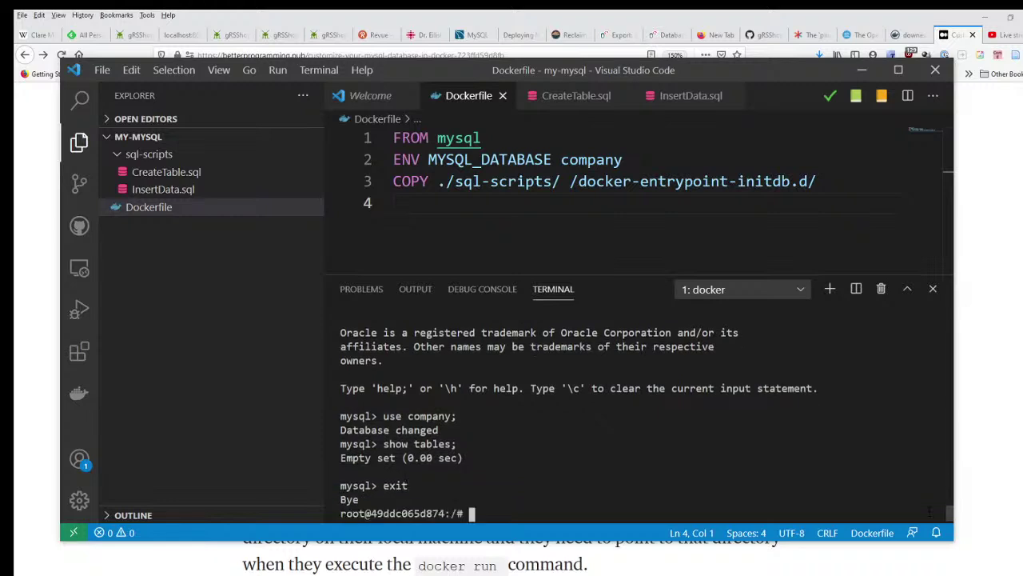
{"action": "type", "text": "exit"}
{"action": "key", "text": "Return"}
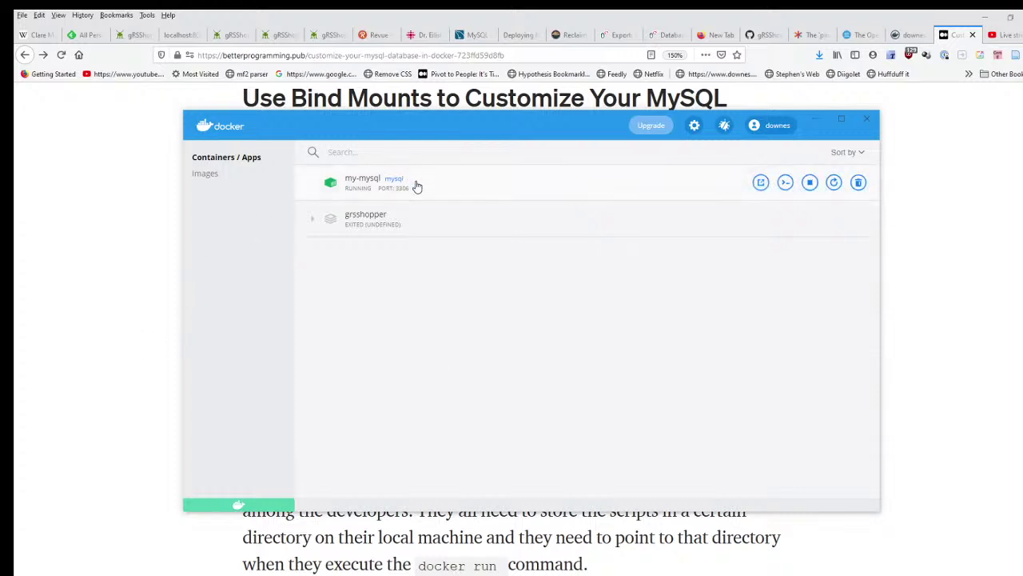
Step: In Visual Studio Code, delete the COPY ./sql-scripts/ line from the Dockerfile and save the file
{"action": "left_click", "coordinate": [939, 313]}
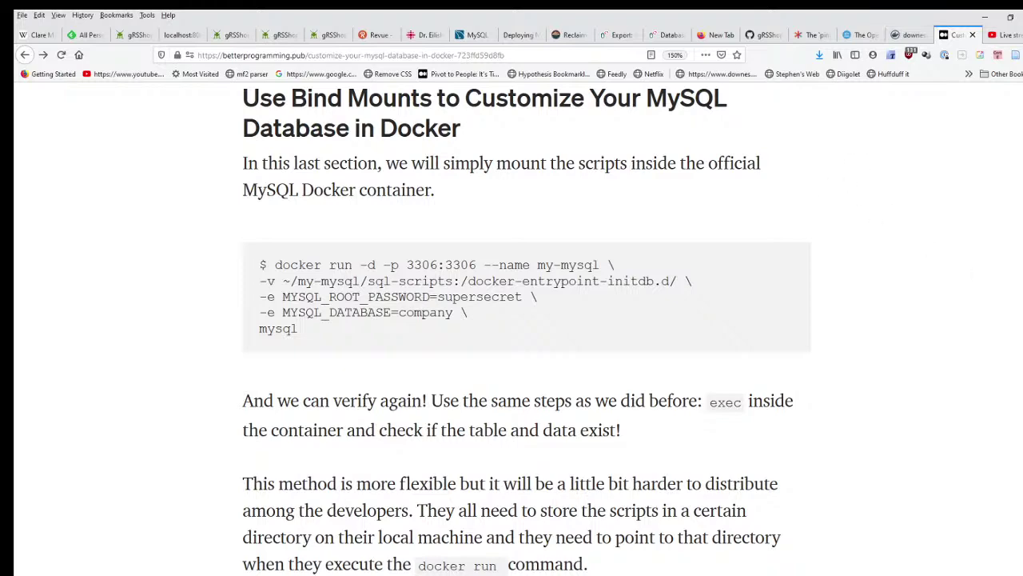
{"action": "key", "text": "alt+Tab"}
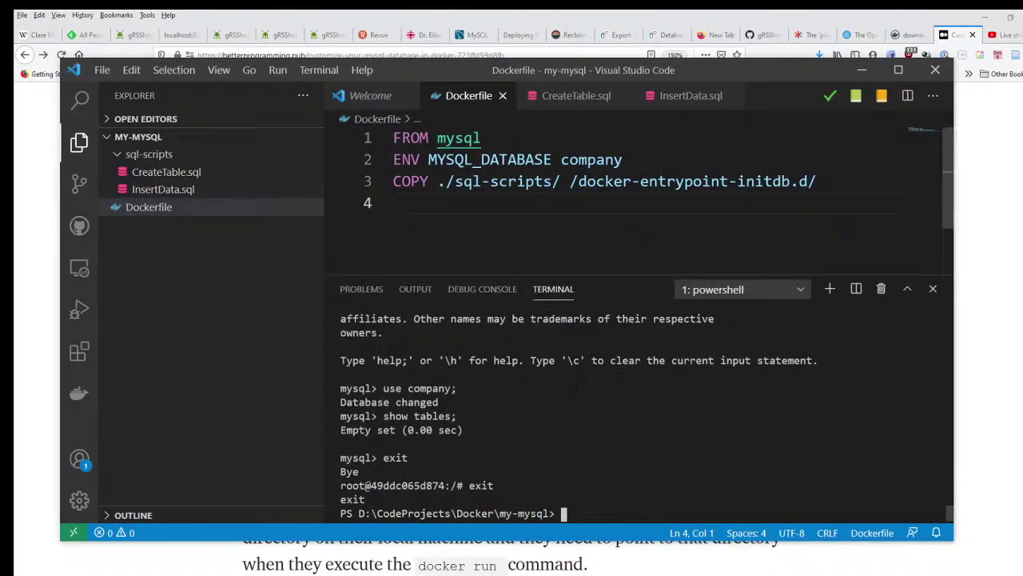
{"action": "left_click_drag", "start_coordinate": [393, 181], "coordinate": [800, 181]}
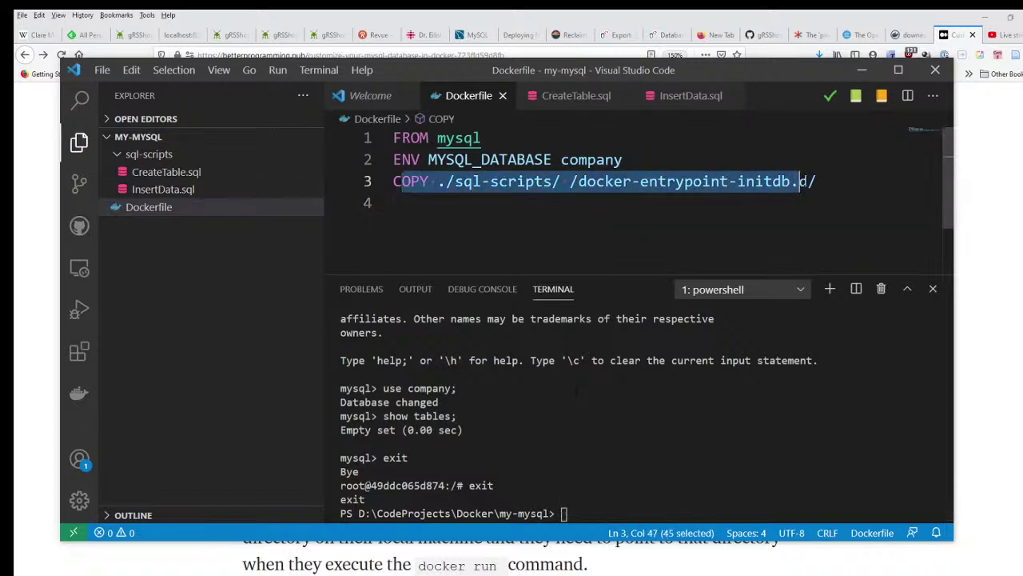
{"action": "left_click", "coordinate": [799, 181]}
{"action": "left_click", "coordinate": [800, 203]}
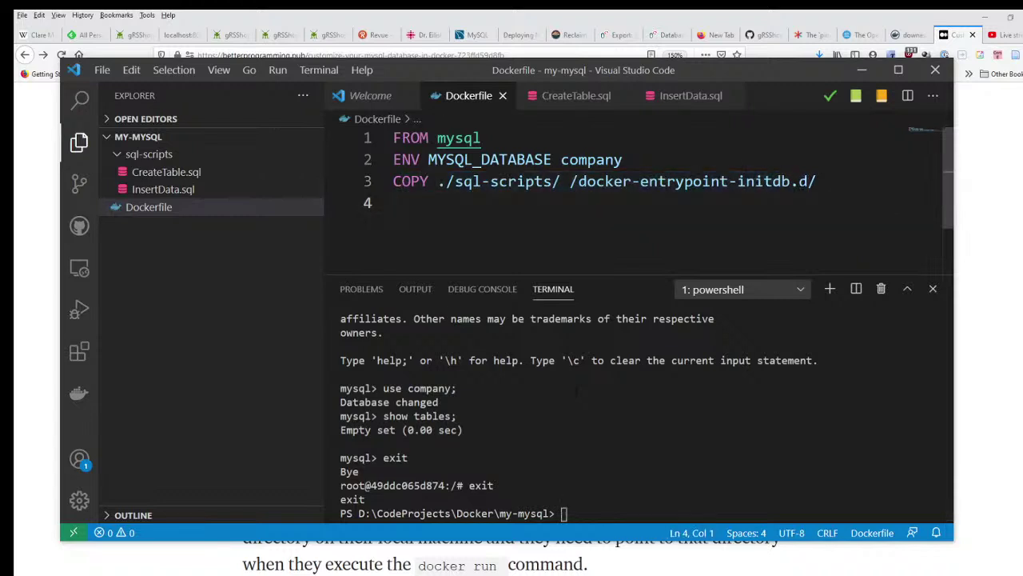
{"action": "left_click_drag", "start_coordinate": [816, 182], "coordinate": [394, 181]}
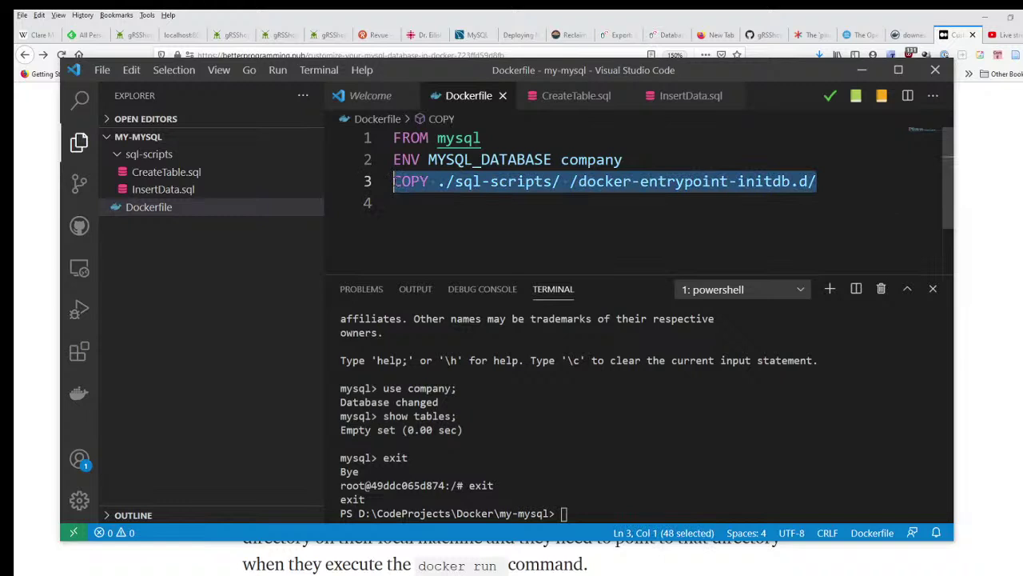
{"action": "key", "text": "BackSpace"}
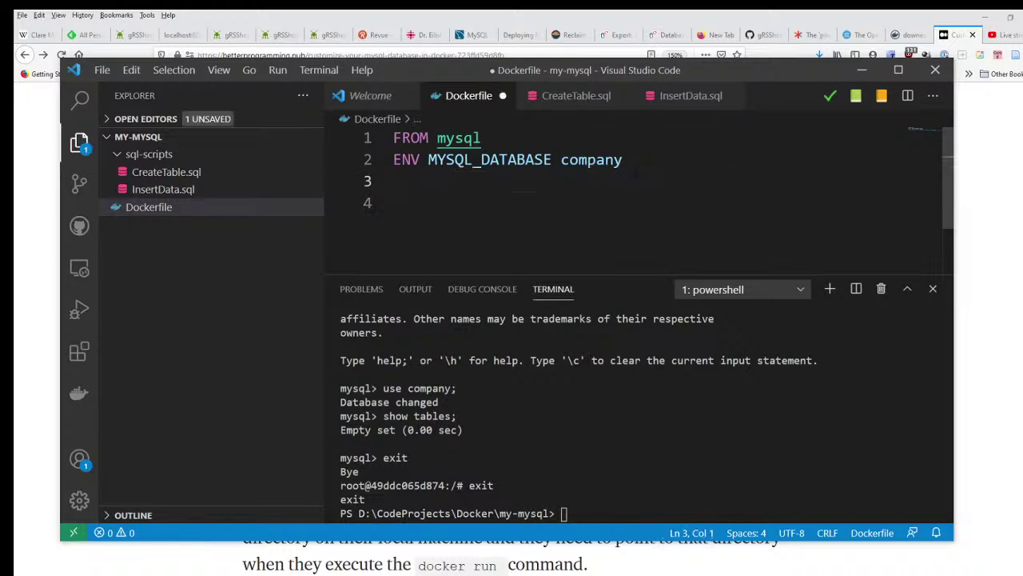
{"action": "key", "text": "ctrl+s"}
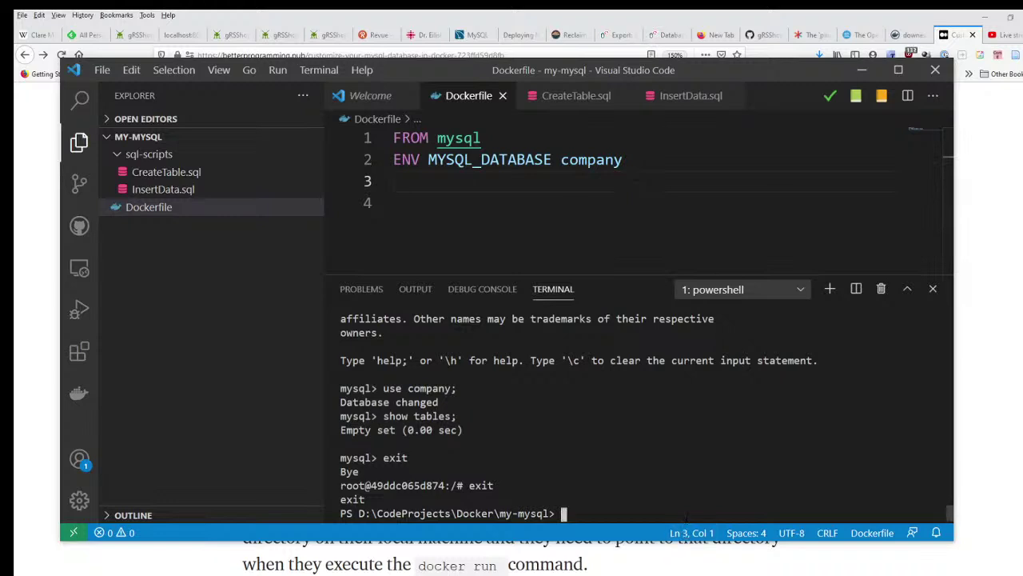
Step: Recall the docker run command for my-mysql, shorten the mounted host folder to ./sql-scripts without the trailing slash, and run it
{"action": "key", "text": "Up"}
{"action": "key", "text": "Up"}
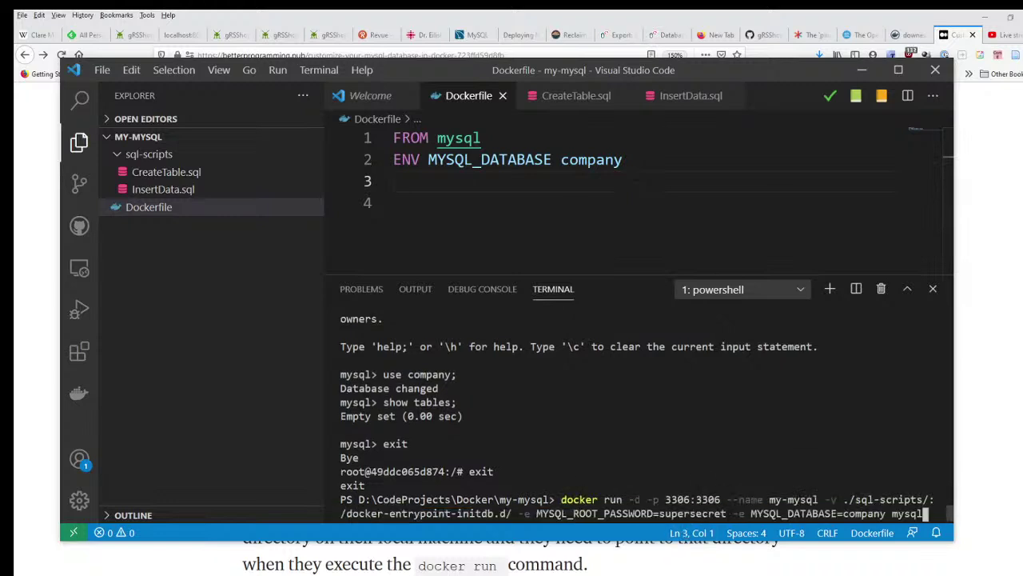
{"action": "key", "text": "Left"}
{"action": "key", "text": "Left"}
{"action": "key", "text": "Left"}
{"action": "key", "text": "Left"}
{"action": "key", "text": "Left"}
{"action": "key", "text": "Left"}
{"action": "key", "text": "Left"}
{"action": "key", "text": "Left"}
{"action": "key", "text": "Left"}
{"action": "key", "text": "Left"}
{"action": "key", "text": "Left"}
{"action": "key", "text": "Left"}
{"action": "key", "text": "Left"}
{"action": "key", "text": "Left"}
{"action": "key", "text": "Left"}
{"action": "key", "text": "Left"}
{"action": "key", "text": "Left"}
{"action": "key", "text": "Left"}
{"action": "key", "text": "Left"}
{"action": "key", "text": "Left"}
{"action": "key", "text": "Left"}
{"action": "key", "text": "Left"}
{"action": "key", "text": "Left"}
{"action": "key", "text": "Left"}
{"action": "key", "text": "Left"}
{"action": "key", "text": "Left"}
{"action": "key", "text": "Left"}
{"action": "key", "text": "Left"}
{"action": "key", "text": "Left"}
{"action": "key", "text": "Left"}
{"action": "key", "text": "Left"}
{"action": "key", "text": "Left"}
{"action": "key", "text": "Left"}
{"action": "key", "text": "Left"}
{"action": "key", "text": "Left"}
{"action": "key", "text": "Left"}
{"action": "key", "text": "Left"}
{"action": "key", "text": "Left"}
{"action": "key", "text": "Left"}
{"action": "key", "text": "Left"}
{"action": "key", "text": "Left"}
{"action": "key", "text": "Left"}
{"action": "key", "text": "Delete"}
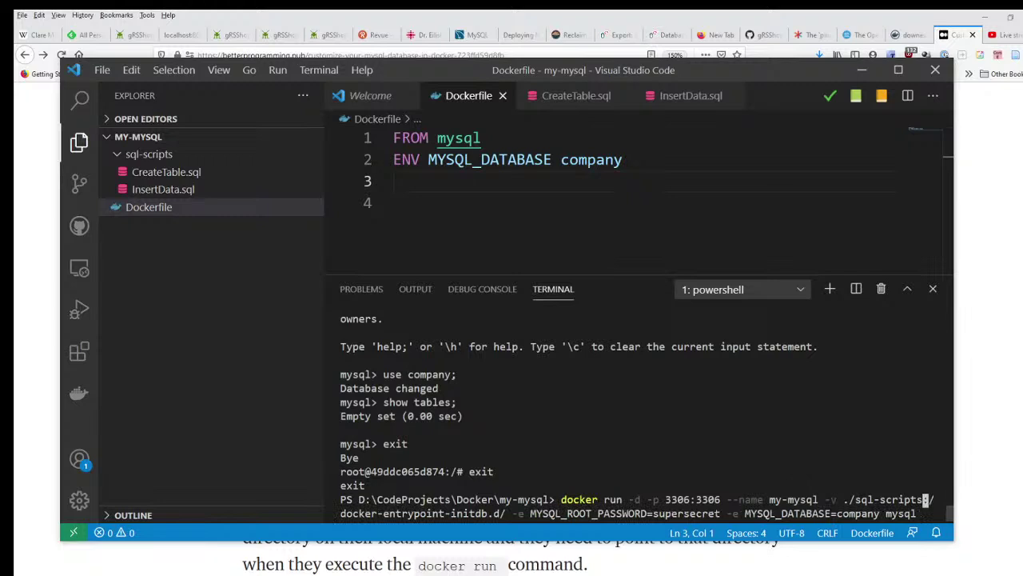
{"action": "key", "text": "Return"}
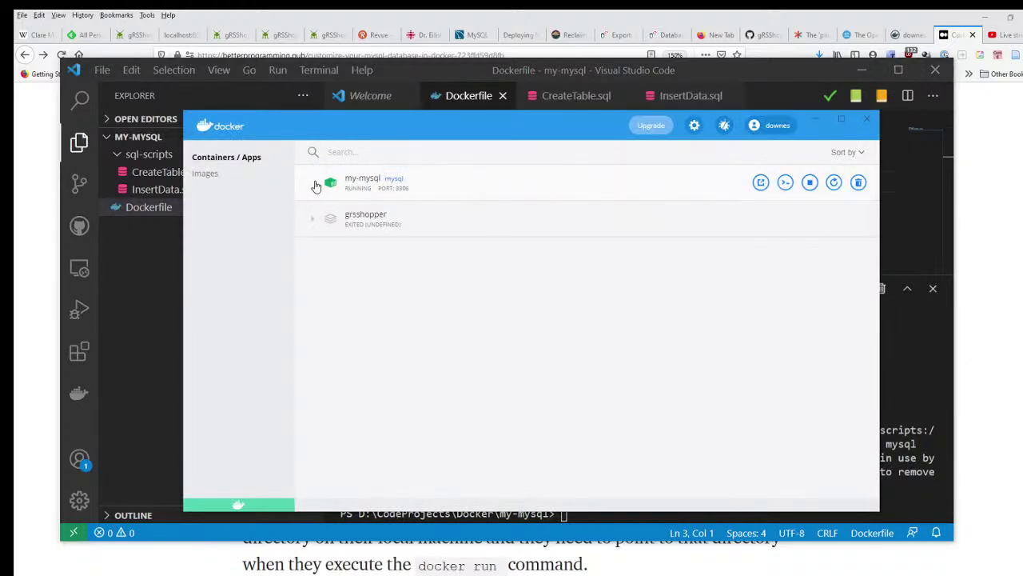
Step: Remove the my-mysql container with all its data in Docker Desktop and return to Visual Studio Code
{"action": "left_click", "coordinate": [860, 184]}
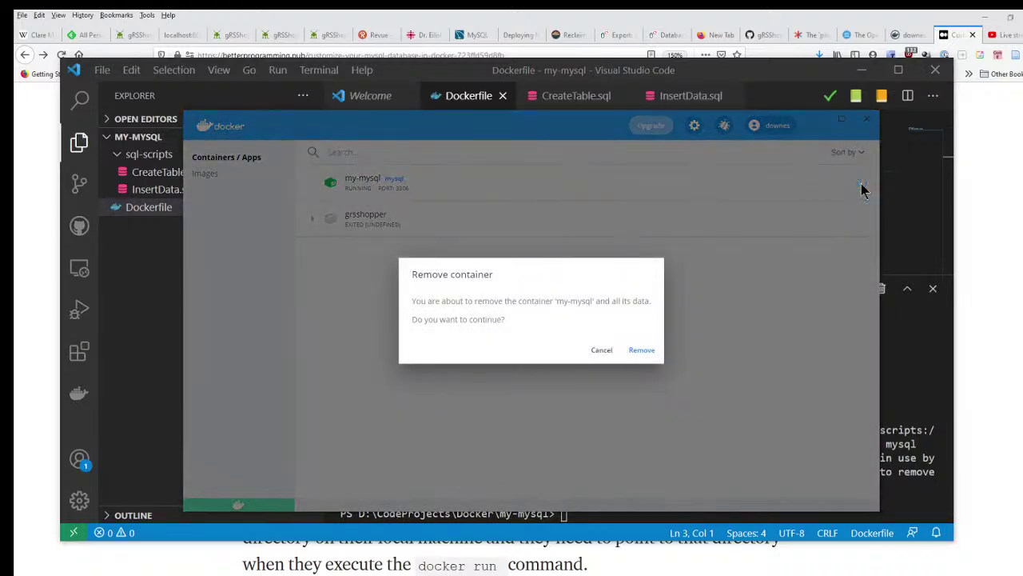
{"action": "left_click", "coordinate": [641, 350]}
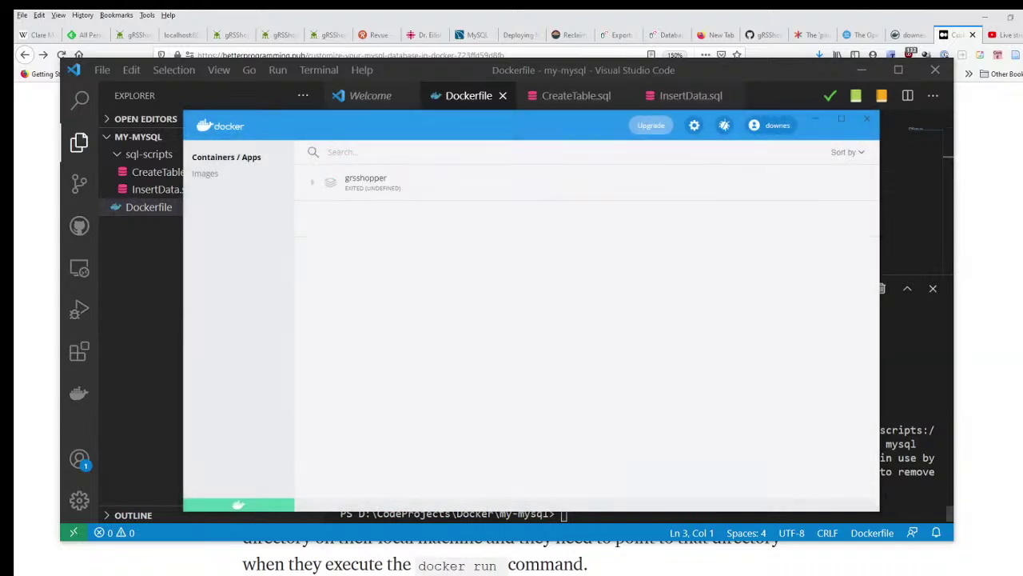
{"action": "left_click", "coordinate": [799, 517]}
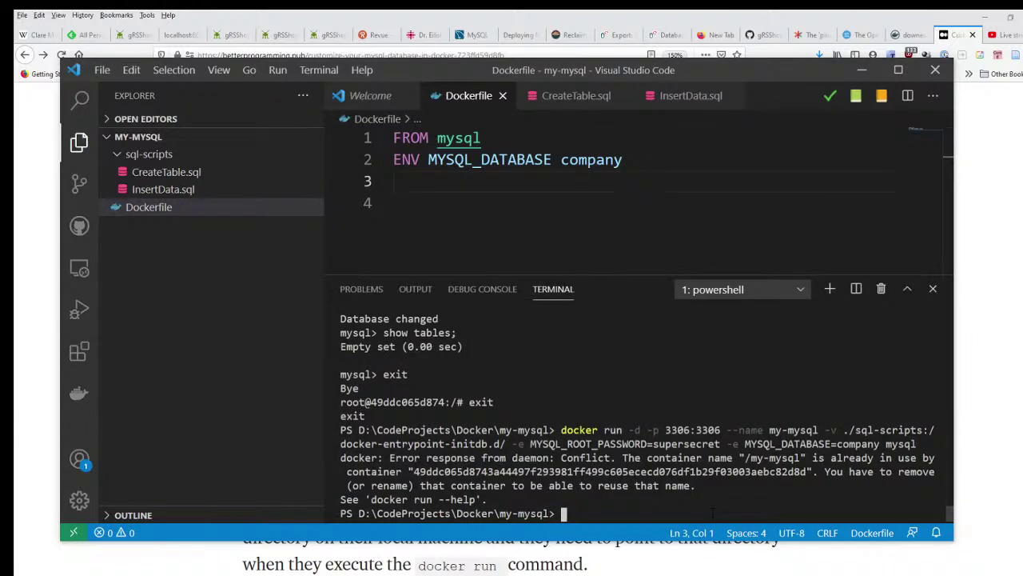
Step: Rerun the docker run command that mounts ./sql-scripts, and remove the resulting my-mysql container in Docker Desktop
{"action": "key", "text": "Up"}
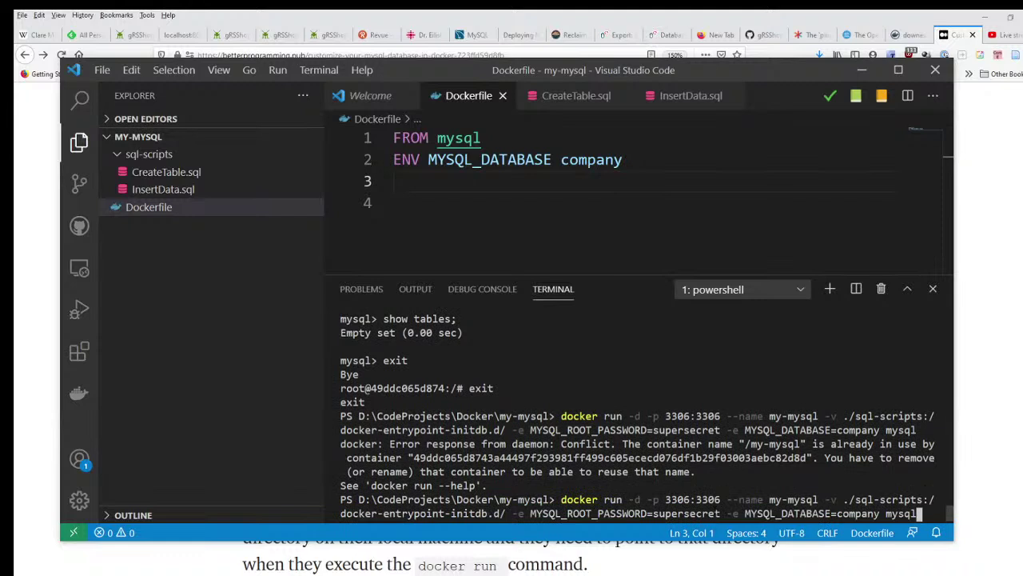
{"action": "key", "text": "Return"}
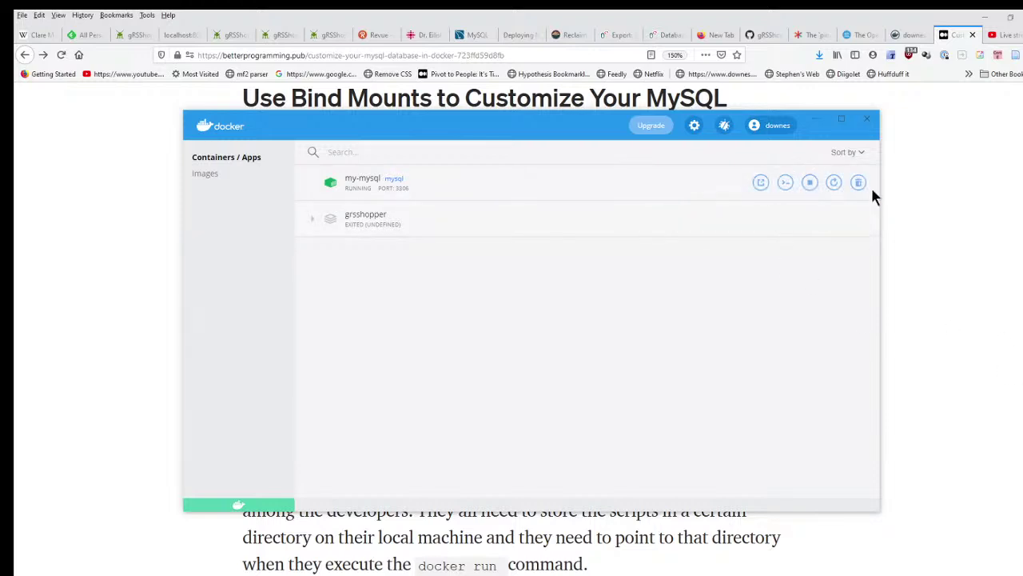
{"action": "left_click", "coordinate": [859, 184]}
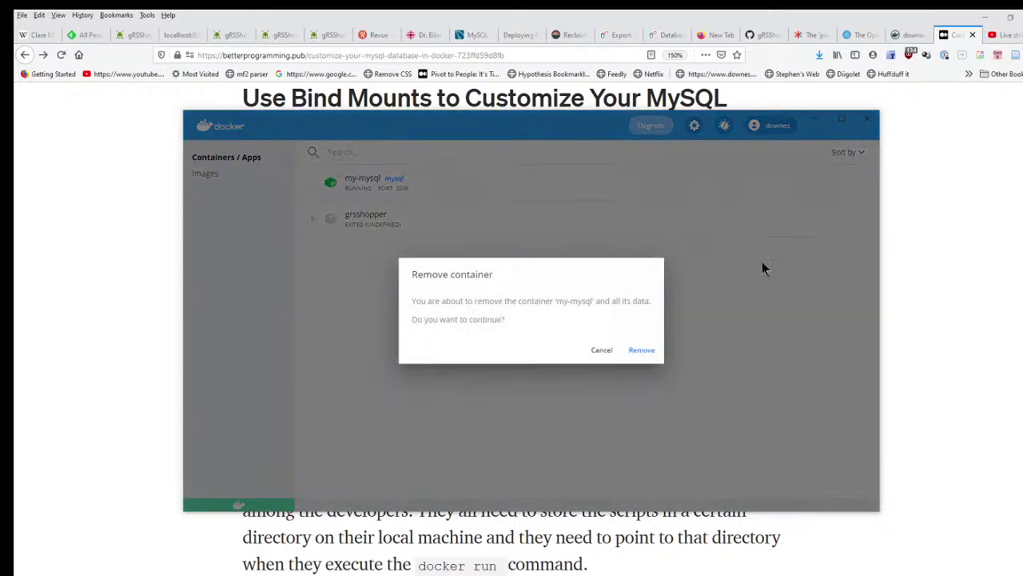
{"action": "left_click", "coordinate": [638, 351]}
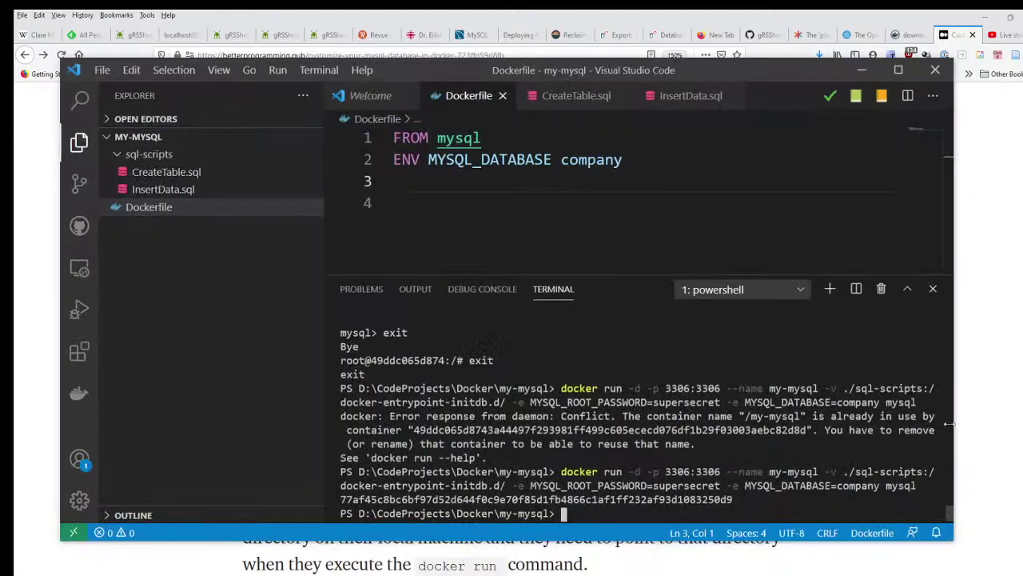
Step: Back in Visual Studio Code, rebuild the image from the edited Dockerfile with the recalled command docker build -t my-mysql
{"action": "key", "text": "Up"}
{"action": "key", "text": "Up"}
{"action": "key", "text": "Up"}
{"action": "key", "text": "Up"}
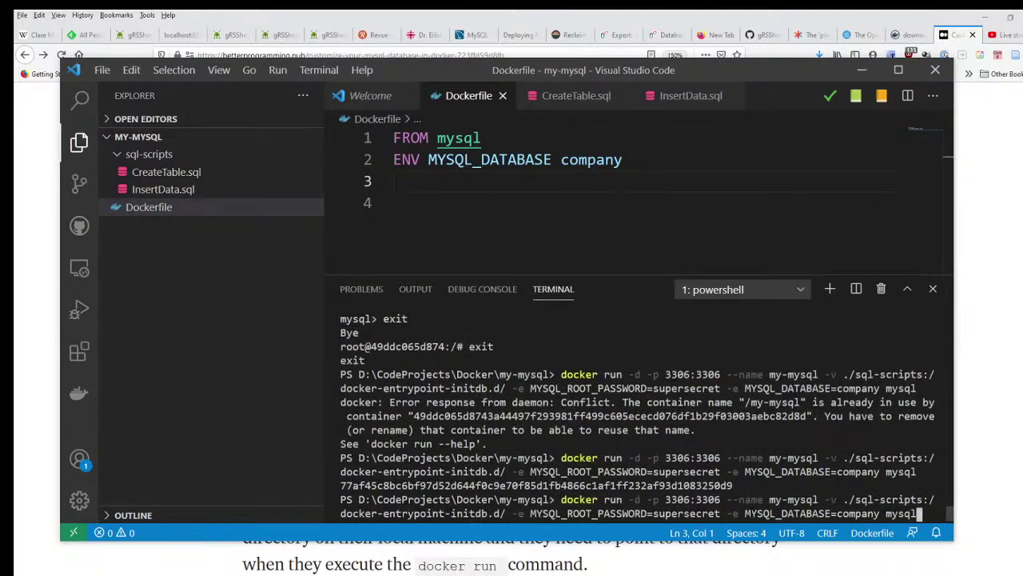
{"action": "key", "text": "Up"}
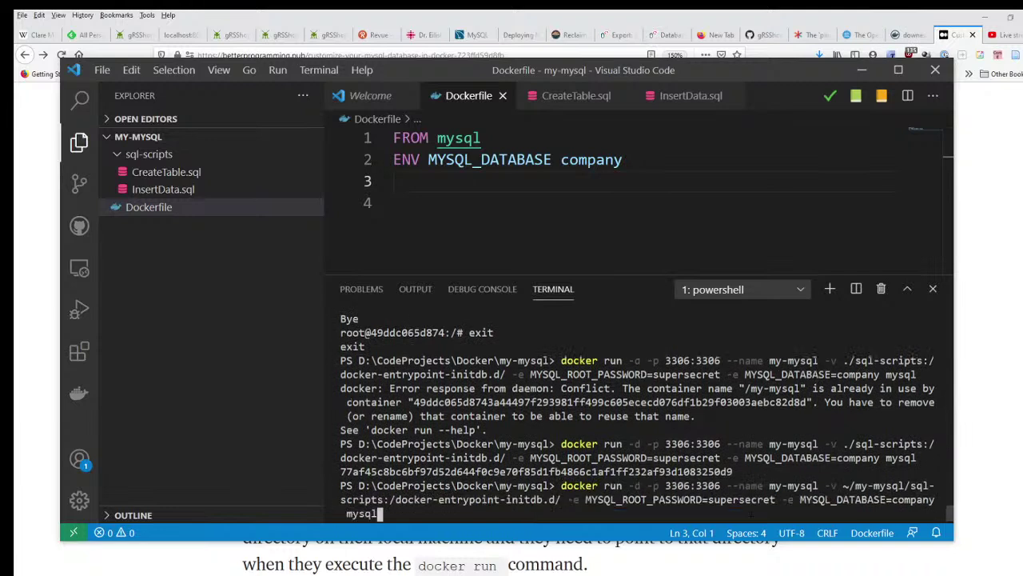
{"action": "key", "text": "Up"}
{"action": "key", "text": "Up"}
{"action": "key", "text": "Up"}
{"action": "key", "text": "Up"}
{"action": "key", "text": "Up"}
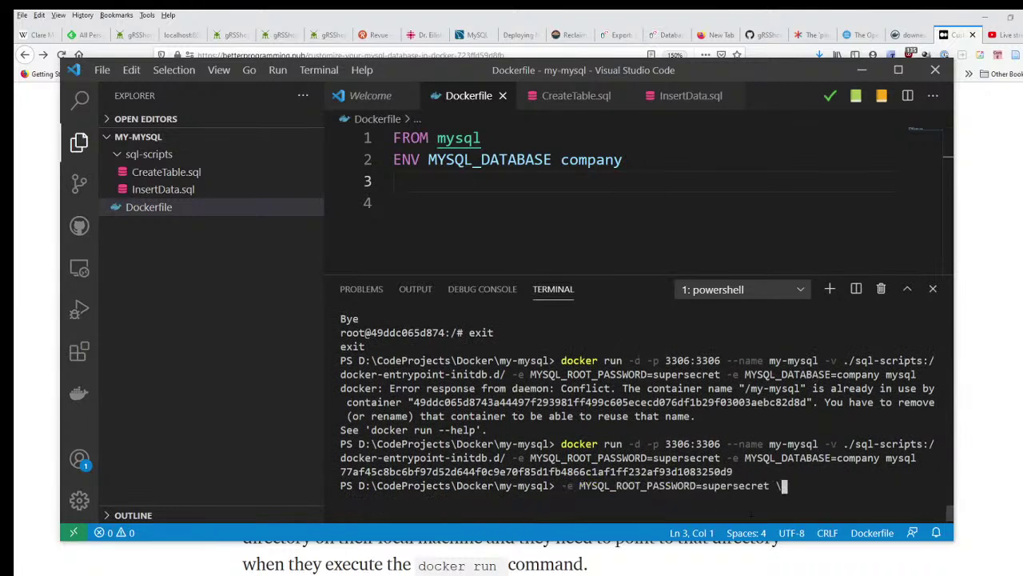
{"action": "key", "text": "Up"}
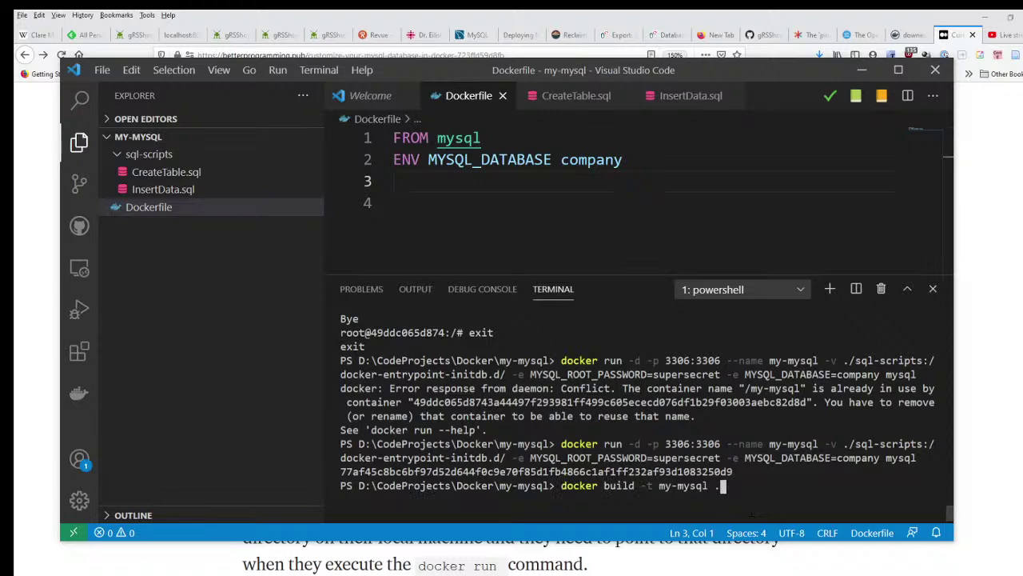
{"action": "key", "text": "Return"}
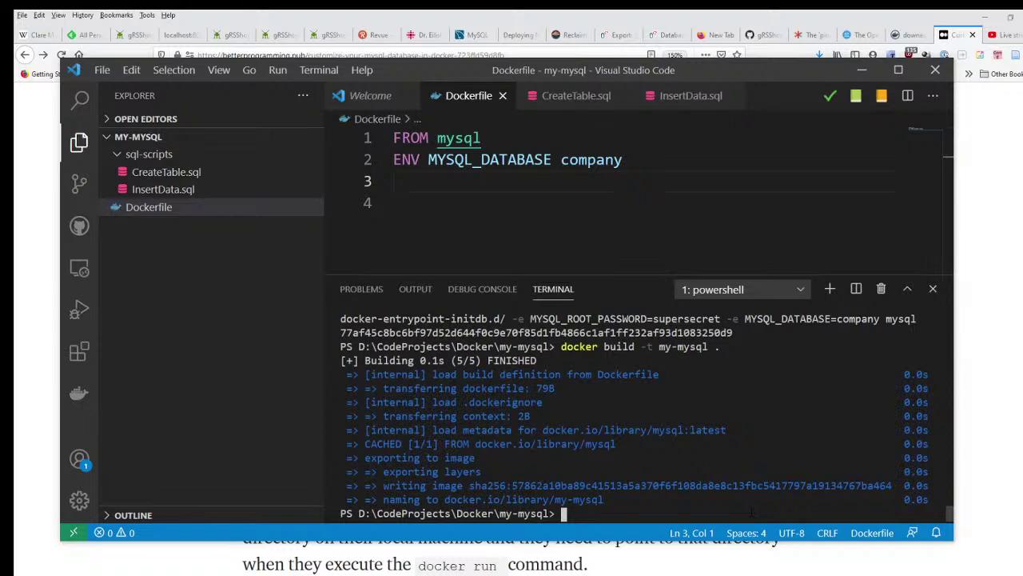
Step: Recreate the my-mysql container with the recalled docker run command that mounts ./sql-scripts to /docker-entrypoint-initdb.d/
{"action": "key", "text": "Up"}
{"action": "key", "text": "Up"}
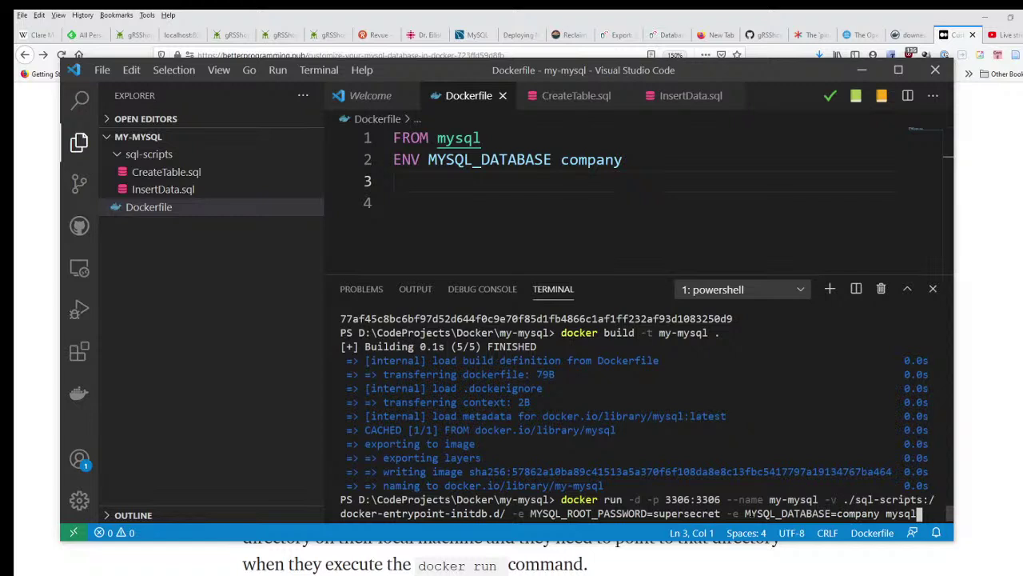
{"action": "key", "text": "Return"}
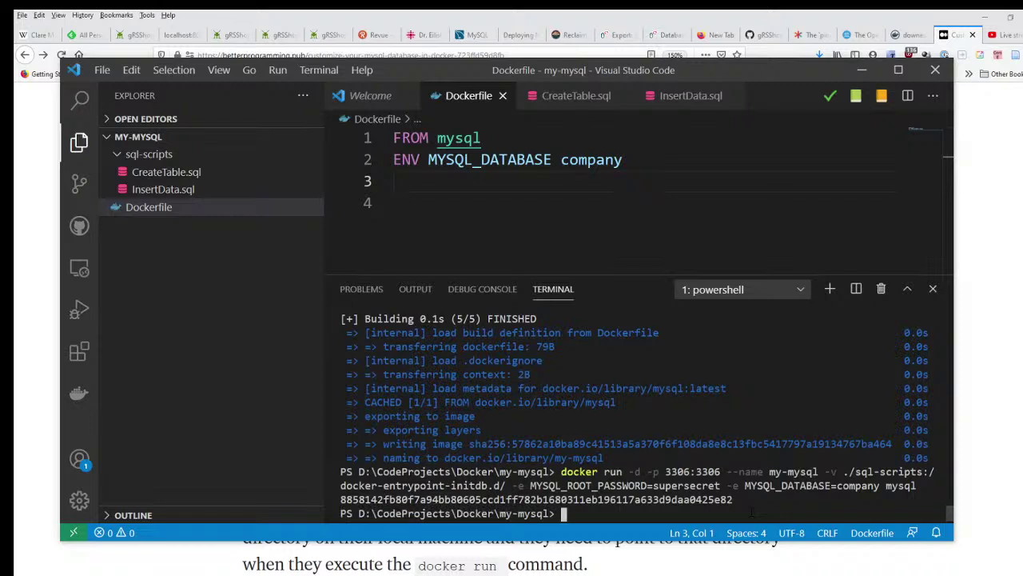
Step: Open a bash shell in the recreated container with docker exec -it my-mysql bash
{"action": "key", "text": "Up"}
{"action": "key", "text": "Up"}
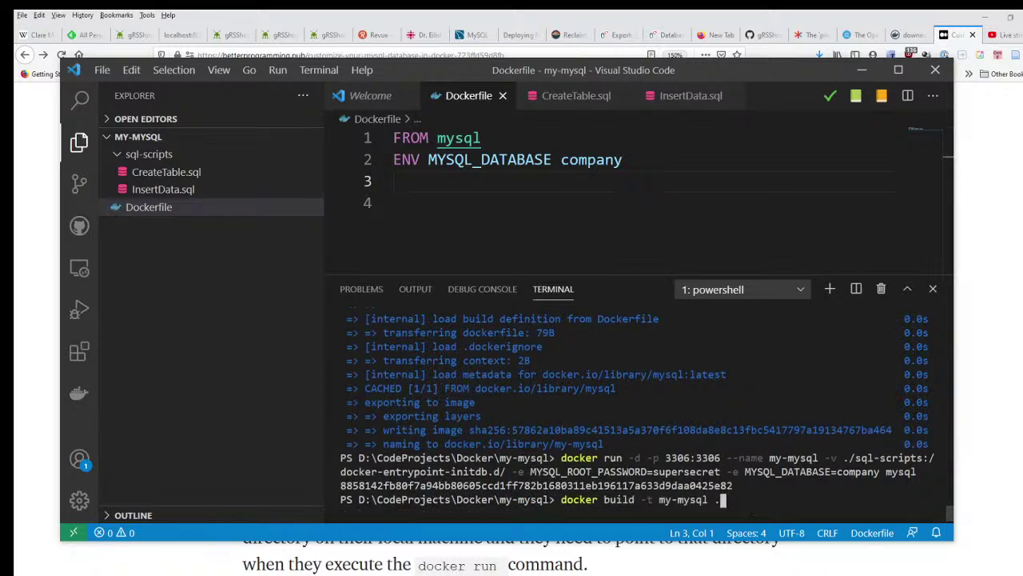
{"action": "key", "text": "Up"}
{"action": "key", "text": "Return"}
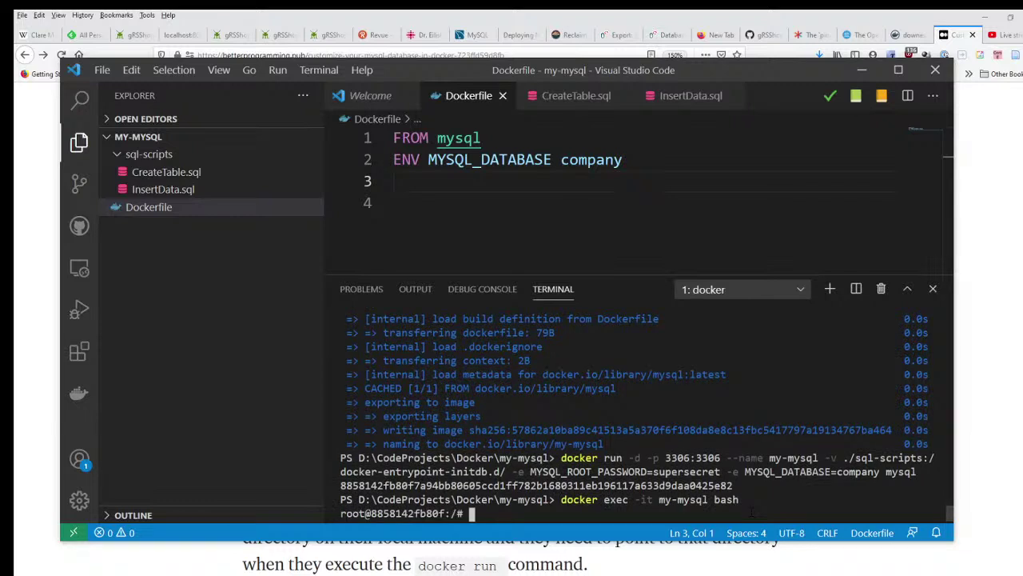
Step: Log in to MySQL inside the container with mysql -uroot -p, entering the root password
{"action": "type", "text": "mysql -uroot -p"}
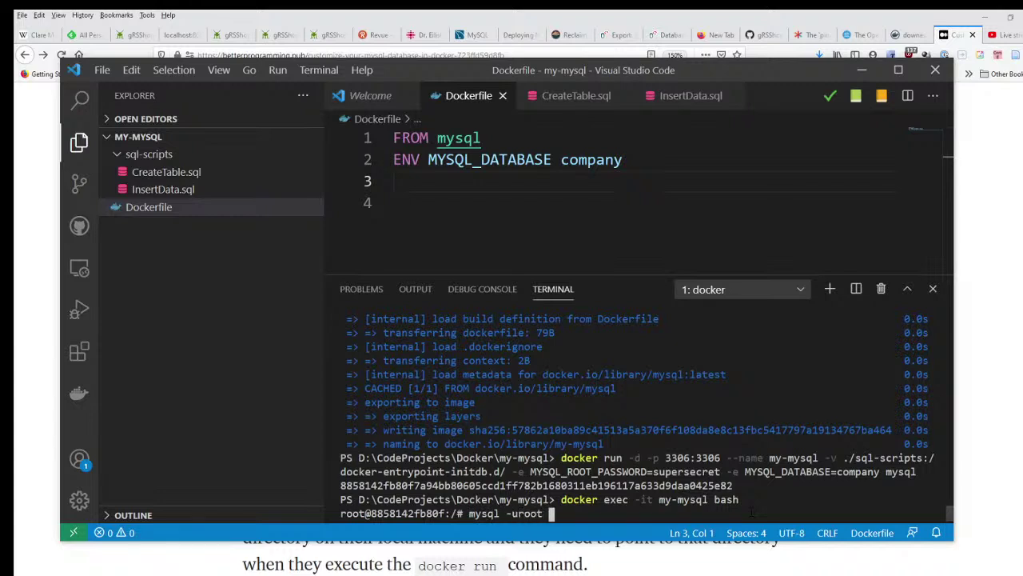
{"action": "key", "text": "Return"}
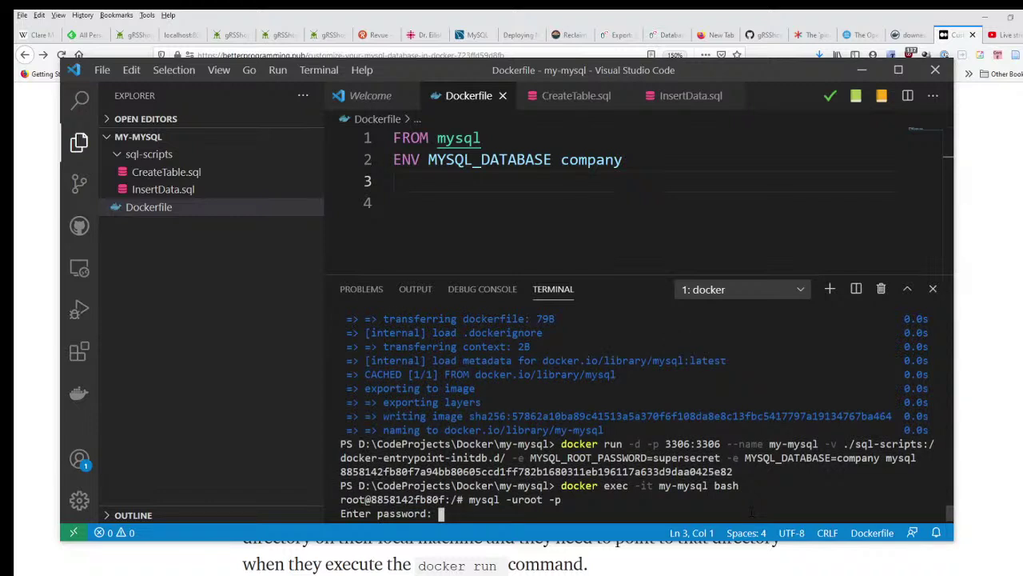
{"action": "key", "text": "Return"}
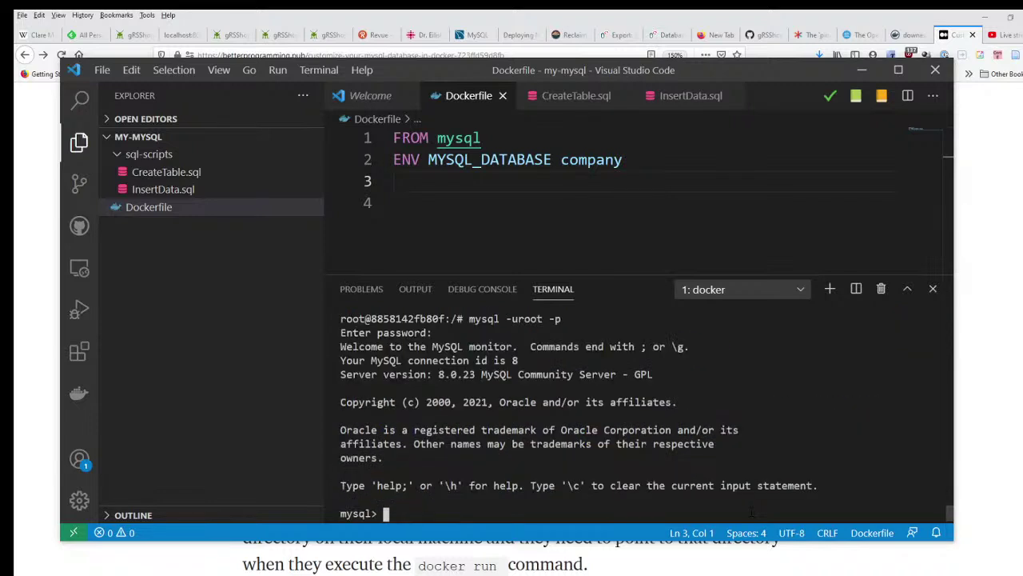
Step: Select the company database with use company; and list its tables with show tables;
{"action": "type", "text": "use company"}
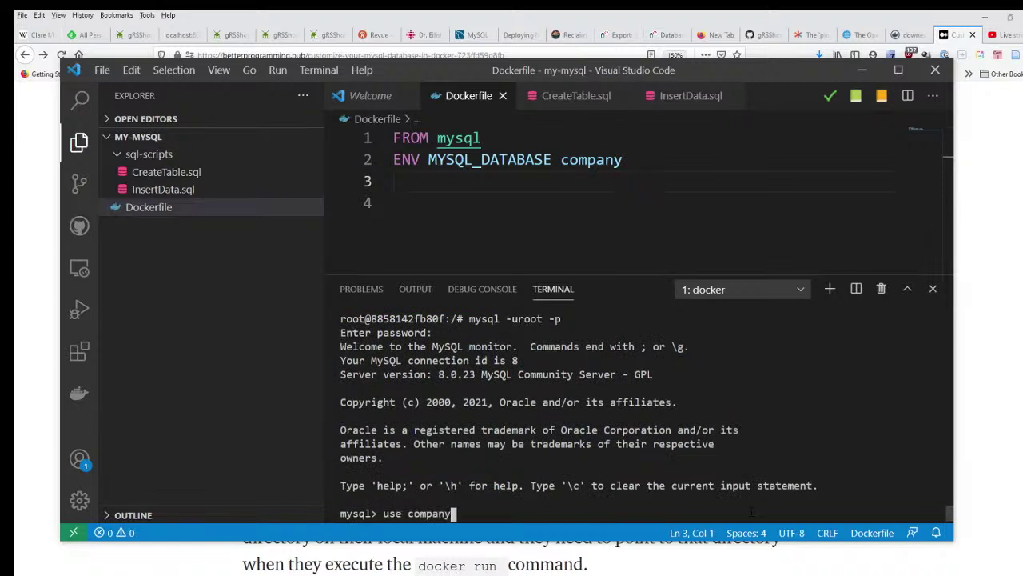
{"action": "type", "text": ";"}
{"action": "key", "text": "Return"}
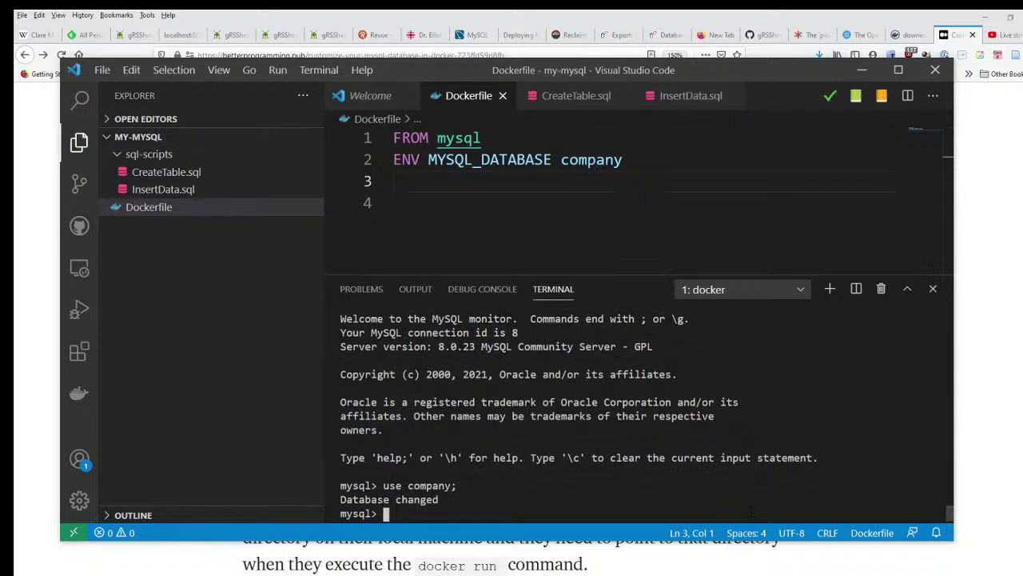
{"action": "type", "text": "show tables;"}
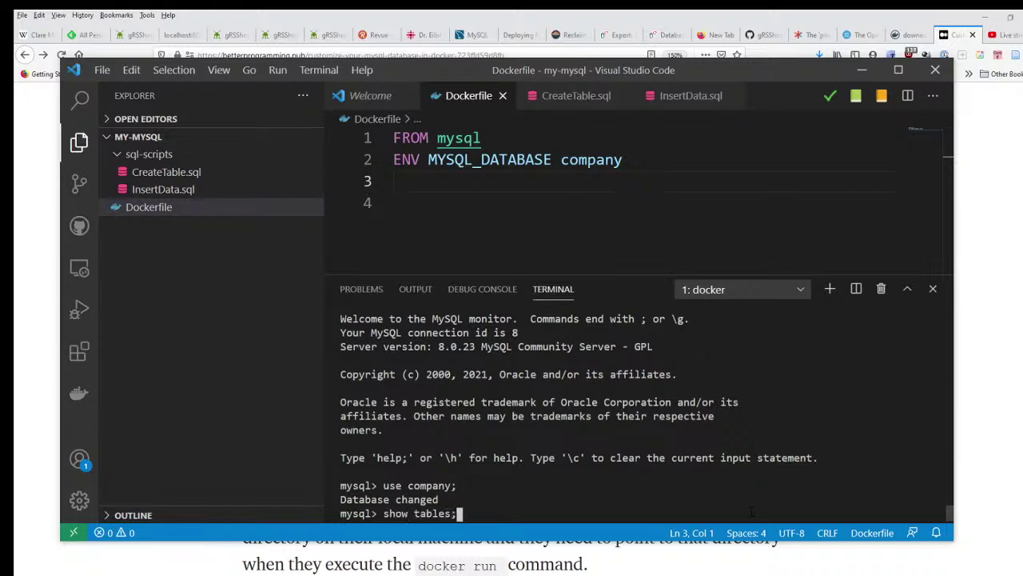
{"action": "key", "text": "Return"}
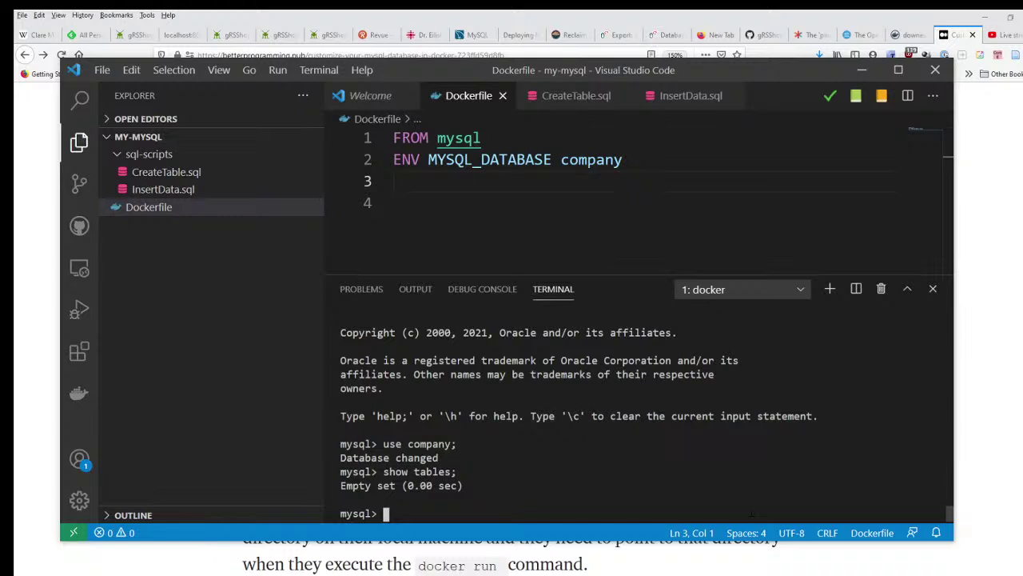
Step: Exit the MySQL client and list the contents of the container's root directory
{"action": "type", "text": "exit"}
{"action": "key", "text": "Return"}
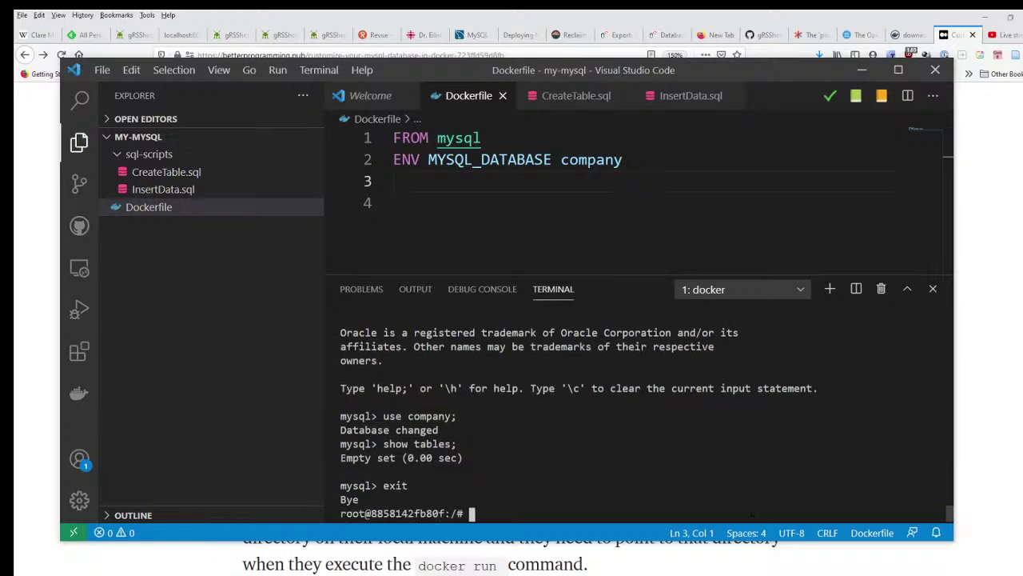
{"action": "type", "text": "ls"}
{"action": "key", "text": "Return"}
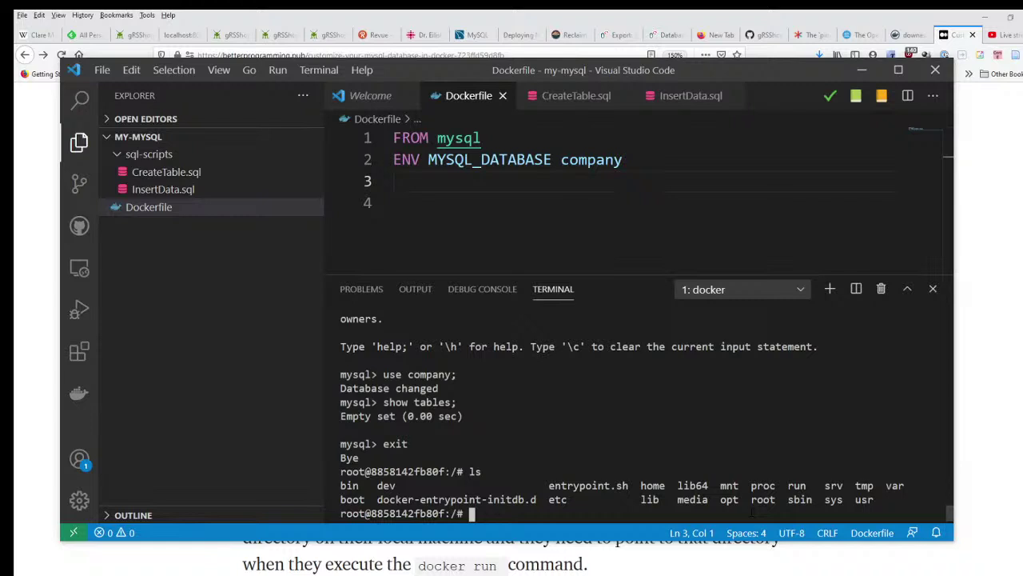
Step: Page through entrypoint.sh with more to examine how the container's startup script processes initialization files
{"action": "type", "text": "more entrypoint.sh"}
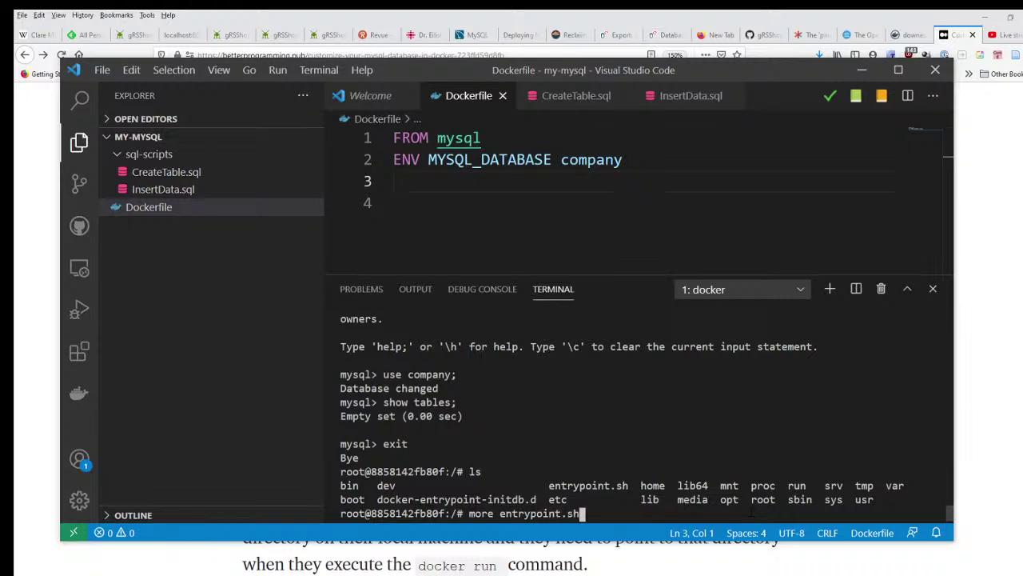
{"action": "key", "text": "Return"}
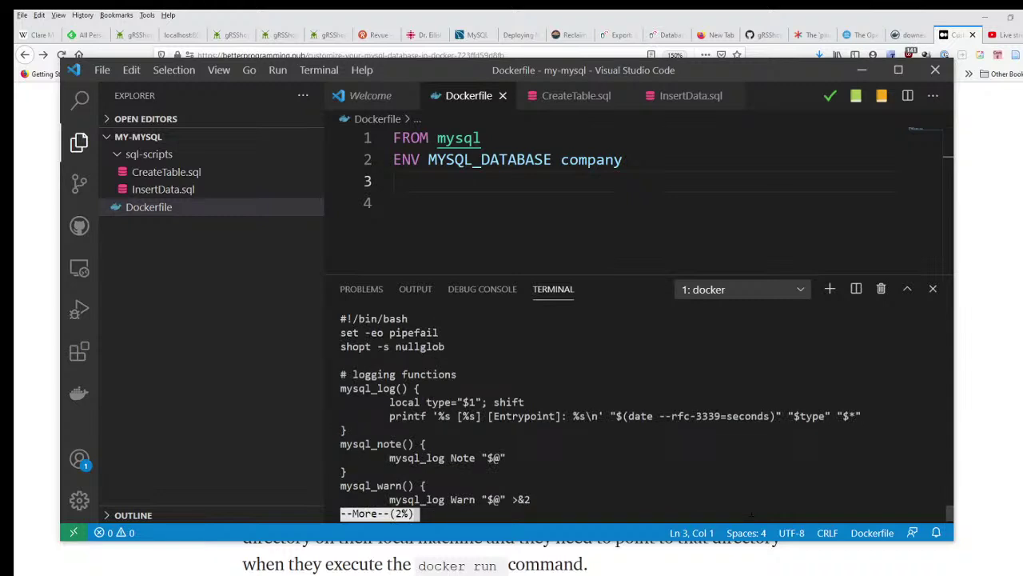
{"action": "key", "text": "space"}
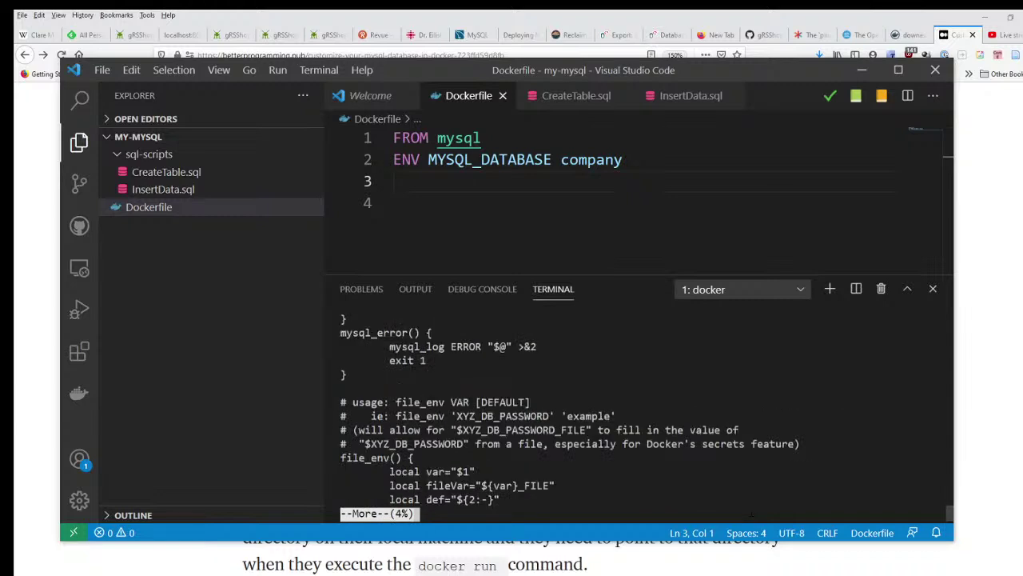
{"action": "key", "text": "space"}
{"action": "key", "text": "space"}
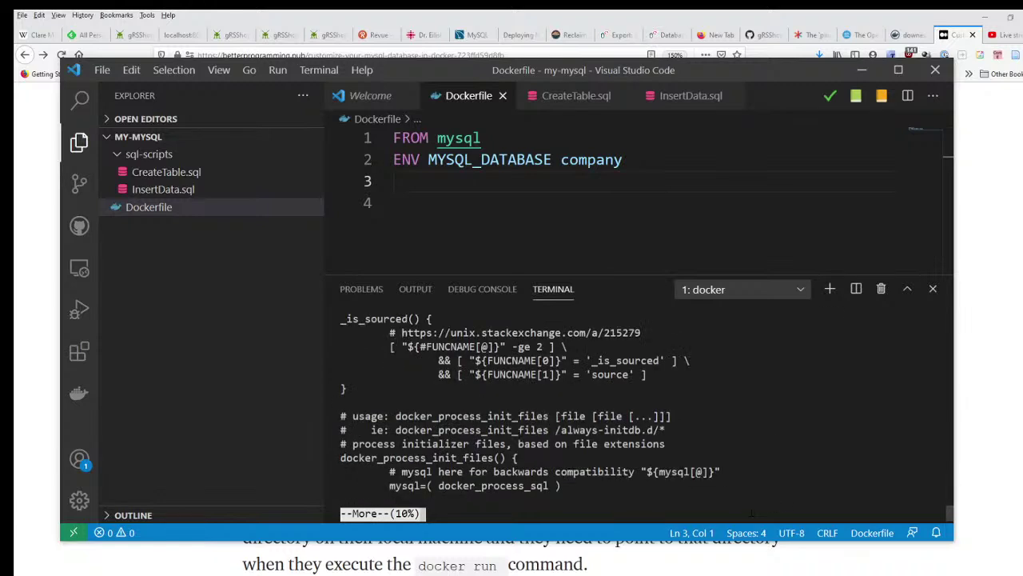
{"action": "key", "text": "space"}
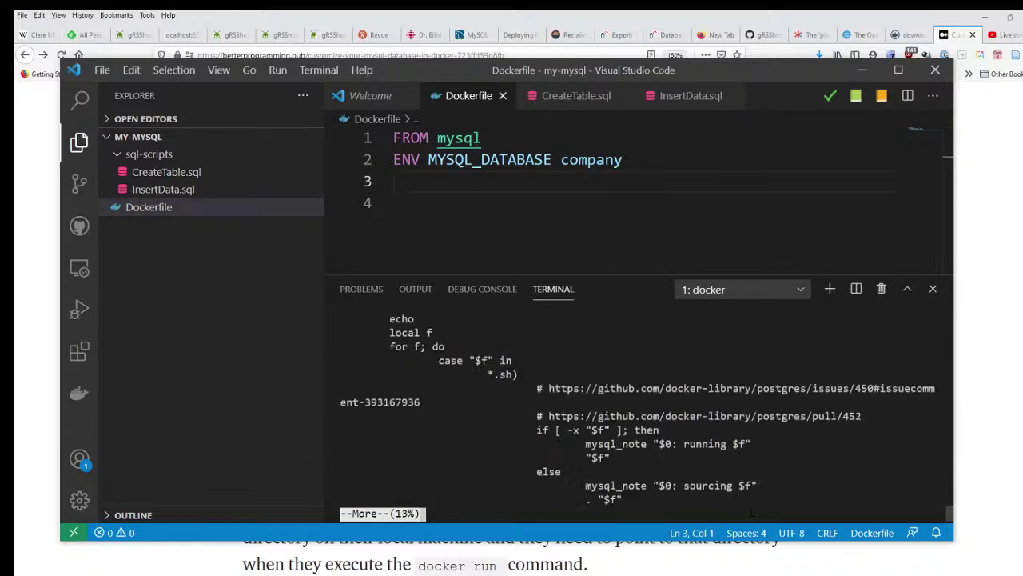
{"action": "key", "text": "space"}
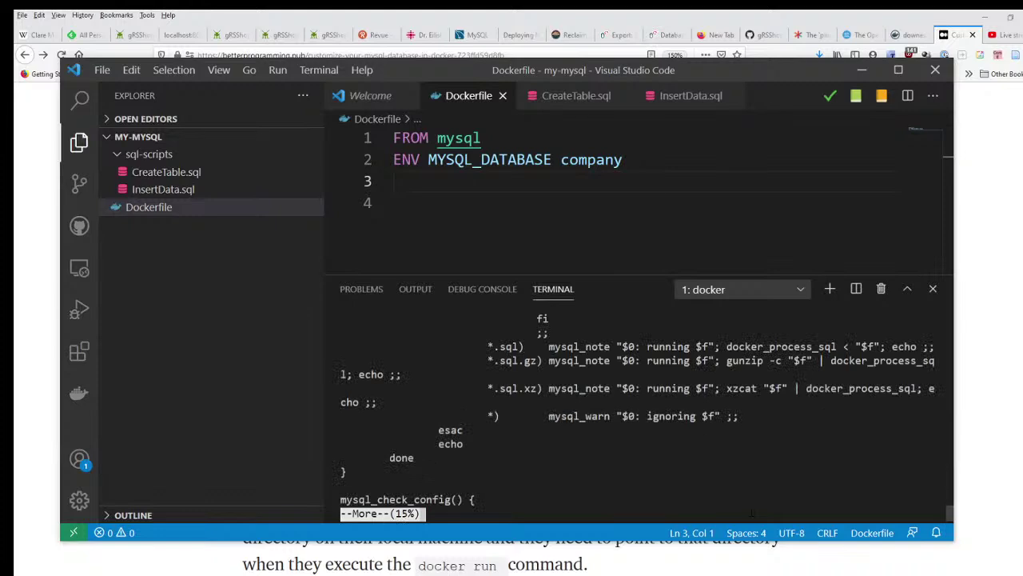
{"action": "key", "text": "space"}
{"action": "key", "text": "space"}
{"action": "key", "text": "space"}
{"action": "key", "text": "space"}
{"action": "key", "text": "space"}
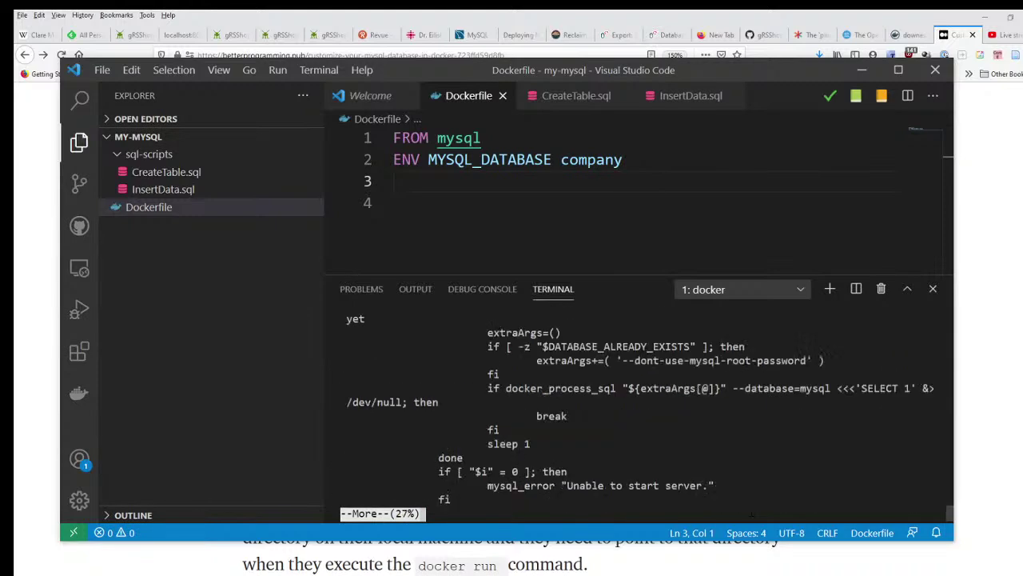
{"action": "key", "text": "space"}
{"action": "key", "text": "space"}
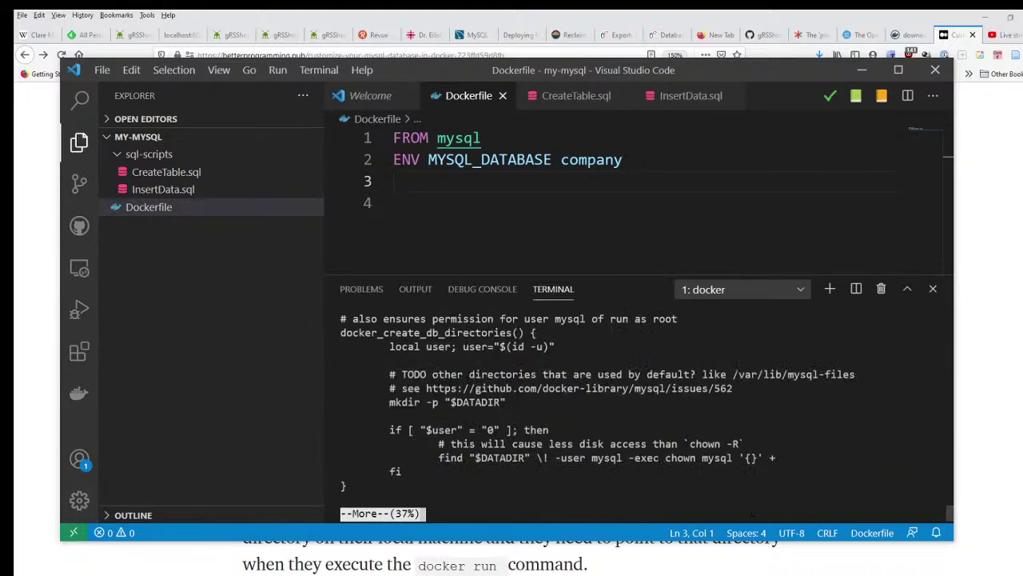
{"action": "key", "text": "space"}
{"action": "key", "text": "space"}
{"action": "key", "text": "space"}
{"action": "key", "text": "space"}
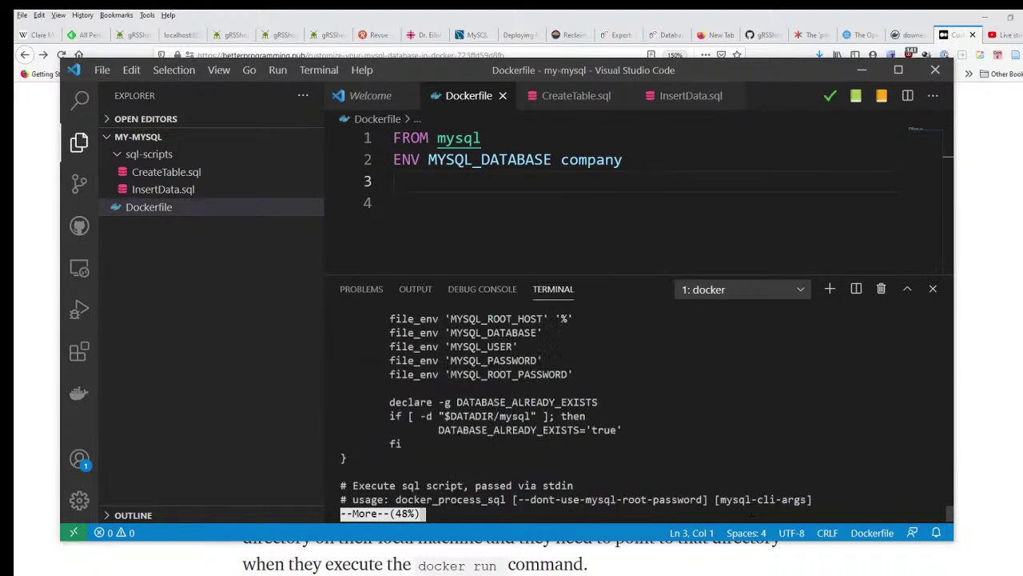
{"action": "key", "text": "space"}
{"action": "key", "text": "space"}
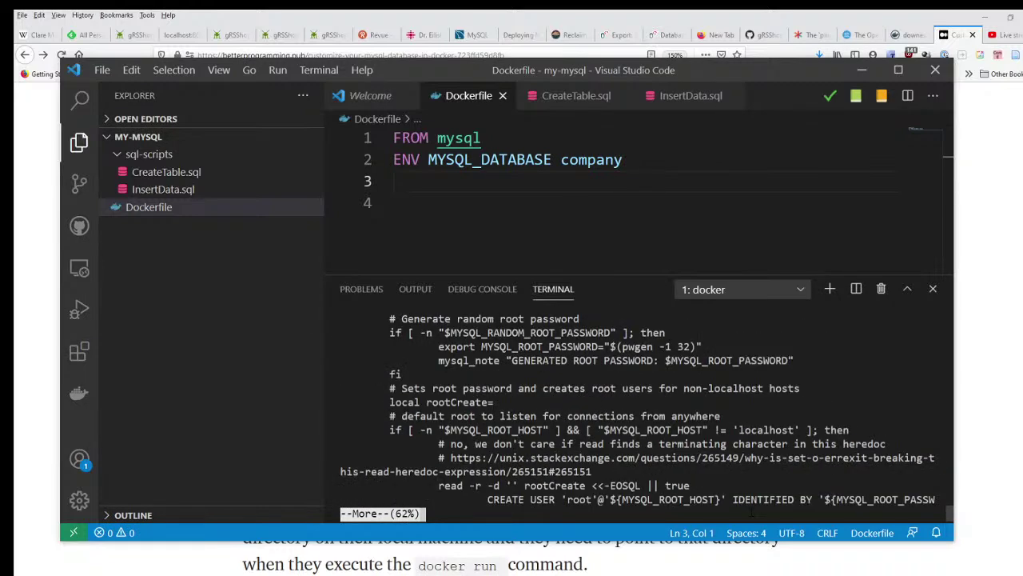
{"action": "key", "text": "space"}
{"action": "key", "text": "space"}
{"action": "key", "text": "space"}
{"action": "key", "text": "space"}
{"action": "key", "text": "space"}
{"action": "key", "text": "space"}
{"action": "key", "text": "space"}
{"action": "key", "text": "space"}
{"action": "key", "text": "space"}
{"action": "key", "text": "space"}
{"action": "key", "text": "space"}
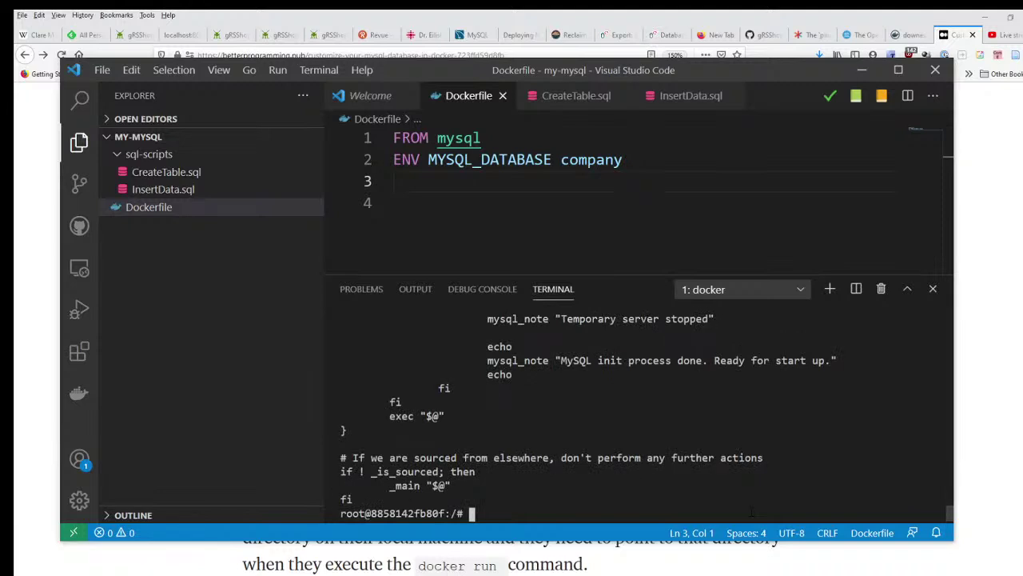
Step: List the container's root directory again and try to change into entrypoint.sh with cd
{"action": "type", "text": "ls"}
{"action": "key", "text": "Return"}
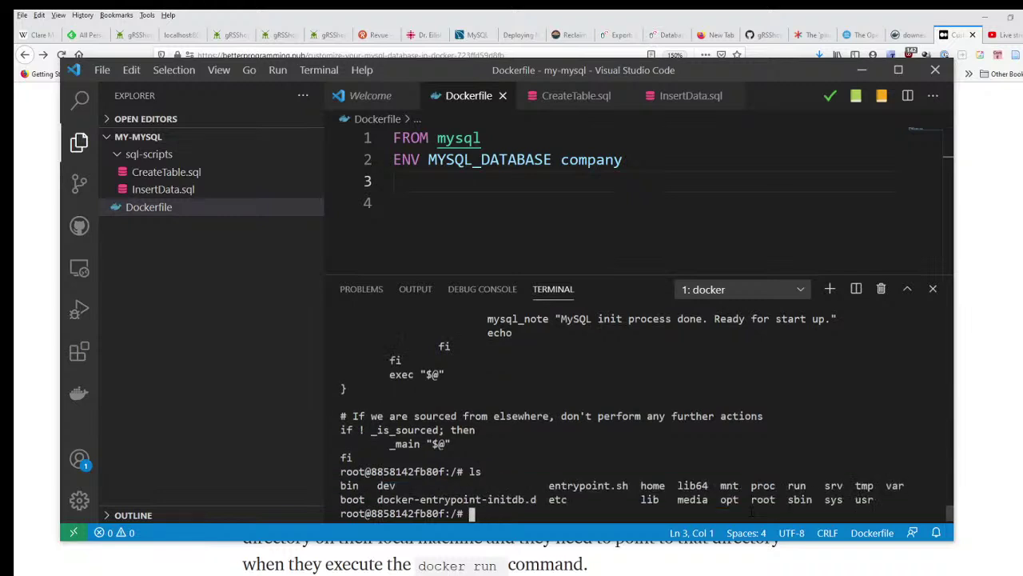
{"action": "type", "text": "cd entrr"}
{"action": "key", "text": "BackSpace"}
{"action": "key", "text": "Tab"}
{"action": "key", "text": "Return"}
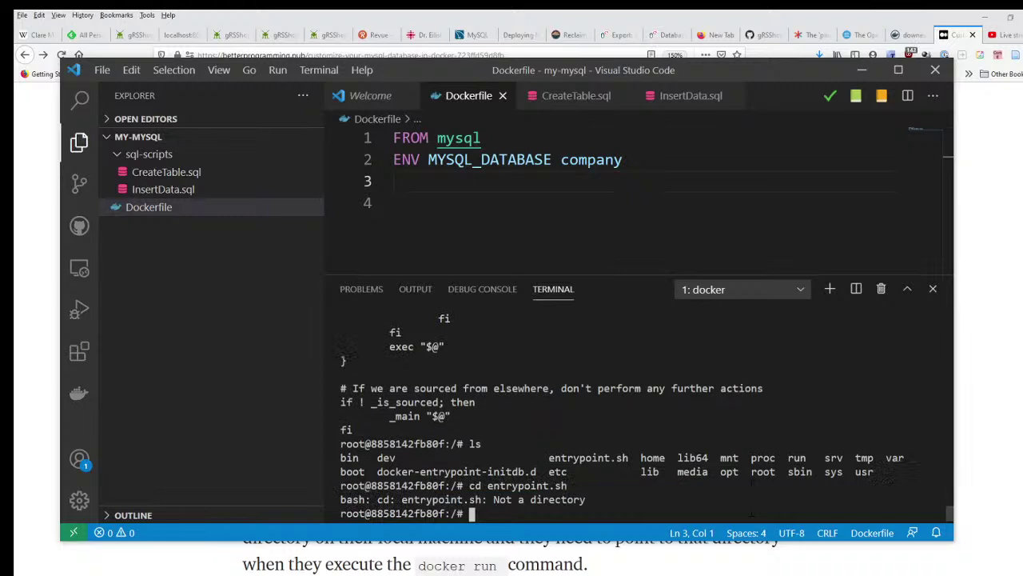
Step: Change into the docker-entrypoint-initdb.d directory and list its contents to check for the mounted SQL scripts
{"action": "key", "text": "Up"}
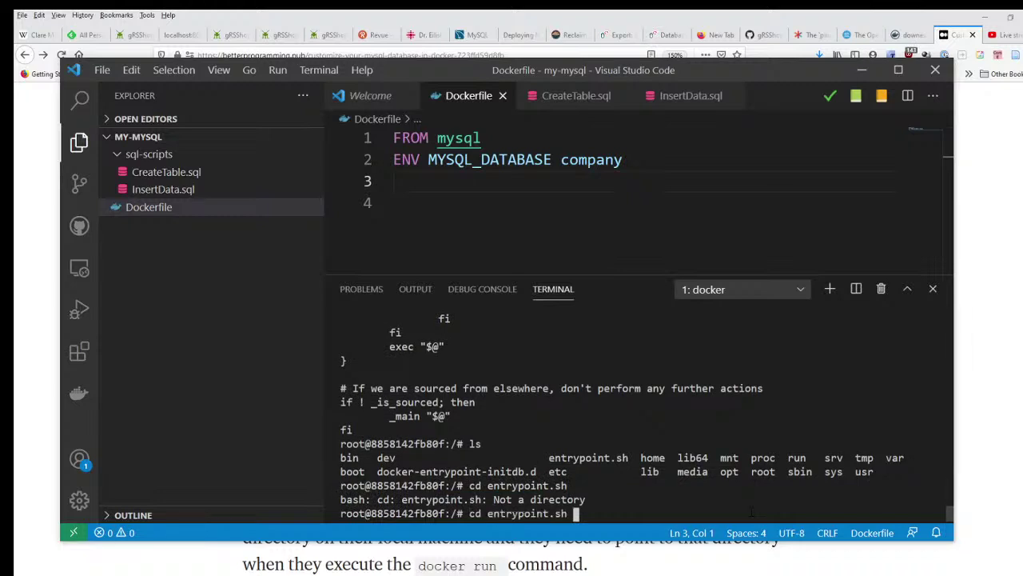
{"action": "key", "text": "BackSpace"}
{"action": "key", "text": "BackSpace"}
{"action": "key", "text": "BackSpace"}
{"action": "key", "text": "BackSpace"}
{"action": "key", "text": "BackSpace"}
{"action": "key", "text": "BackSpace"}
{"action": "key", "text": "BackSpace"}
{"action": "key", "text": "BackSpace"}
{"action": "key", "text": "BackSpace"}
{"action": "key", "text": "BackSpace"}
{"action": "key", "text": "BackSpace"}
{"action": "key", "text": "BackSpace"}
{"action": "key", "text": "BackSpace"}
{"action": "key", "text": "BackSpace"}
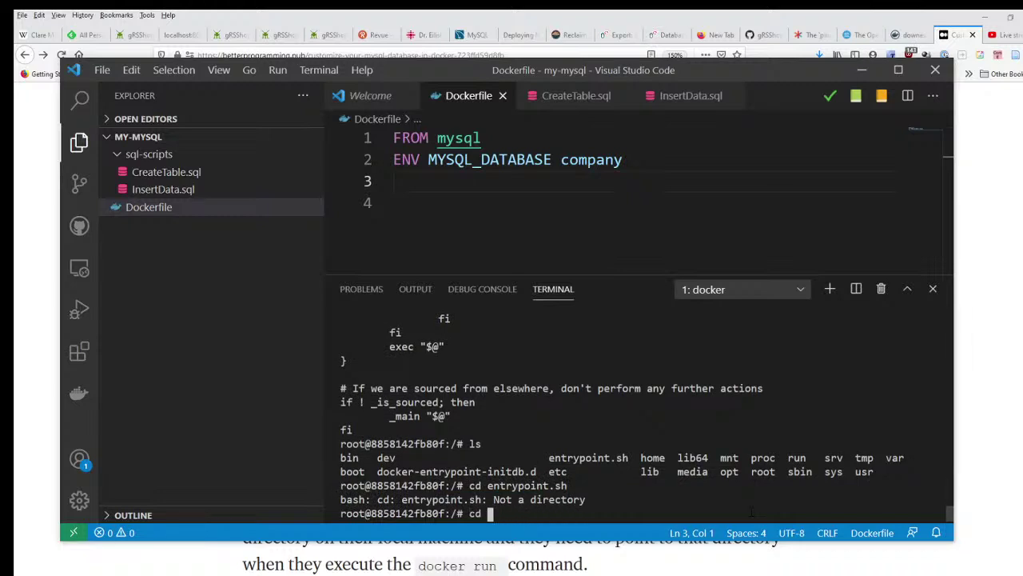
{"action": "type", "text": "docker"}
{"action": "key", "text": "Tab"}
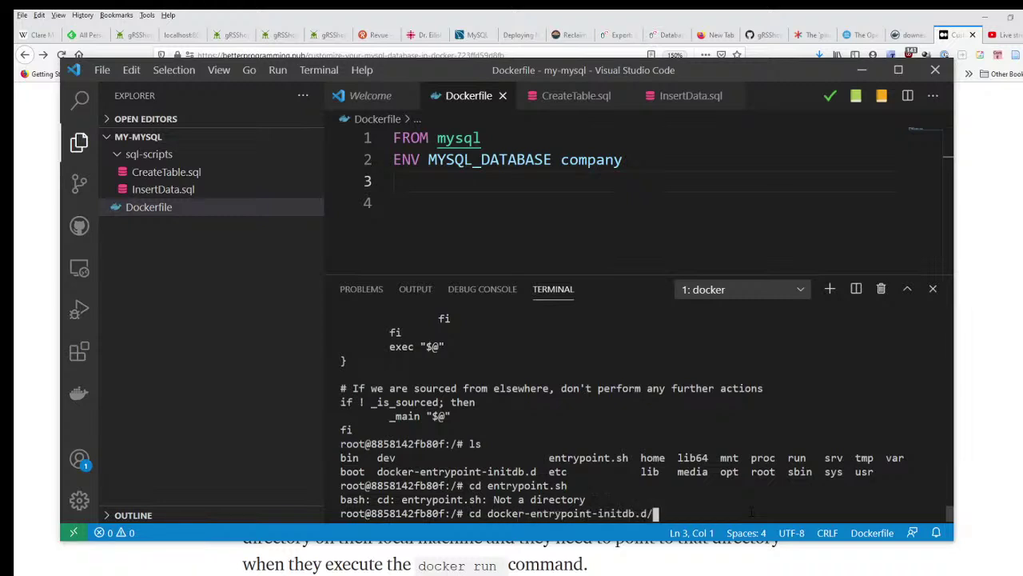
{"action": "key", "text": "Return"}
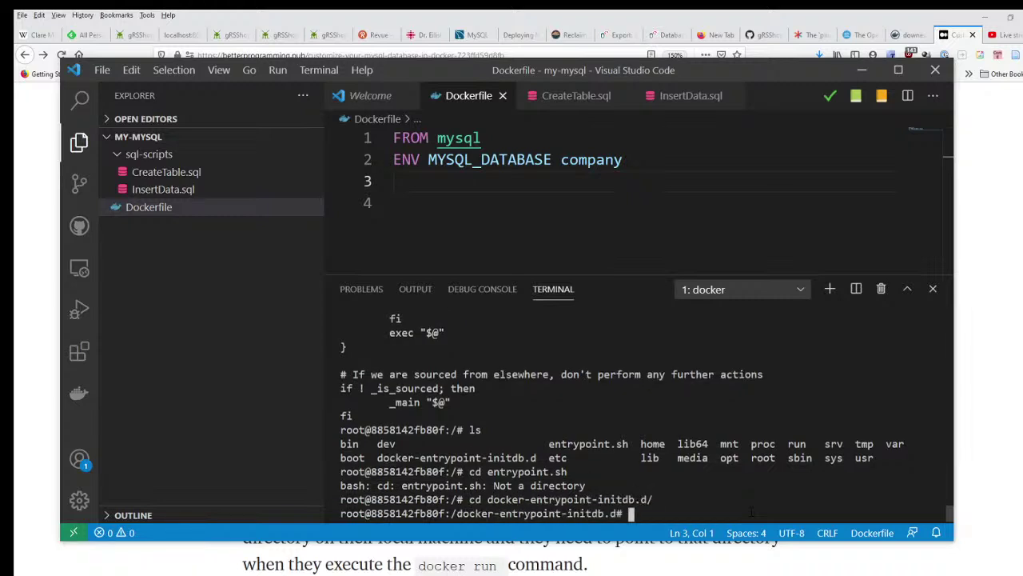
{"action": "type", "text": "ls"}
{"action": "key", "text": "Return"}
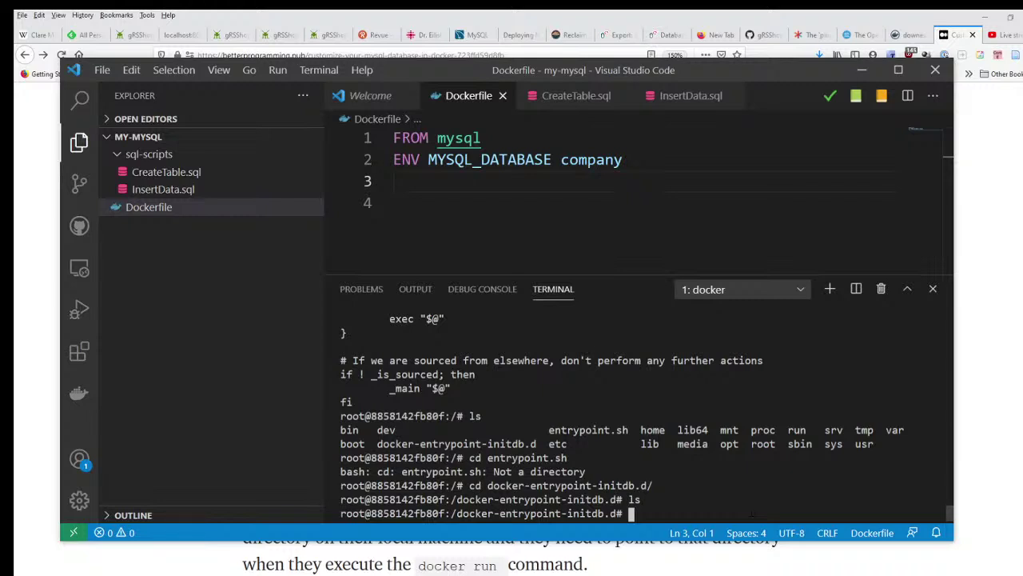
{"action": "key", "text": "Up"}
{"action": "key", "text": "Up"}
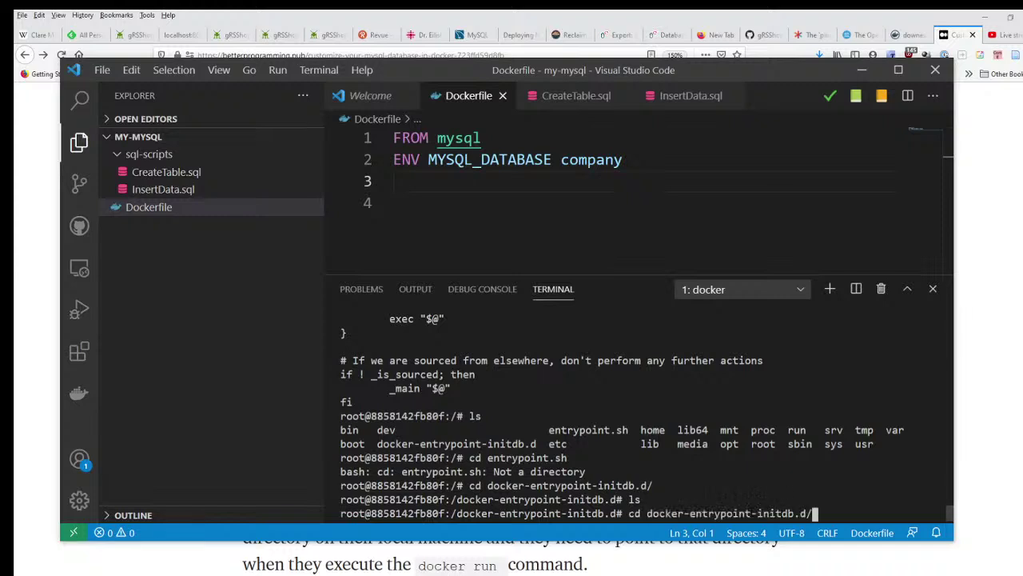
{"action": "key", "text": "Up"}
{"action": "key", "text": "Up"}
{"action": "key", "text": "Up"}
{"action": "key", "text": "Up"}
{"action": "key", "text": "Up"}
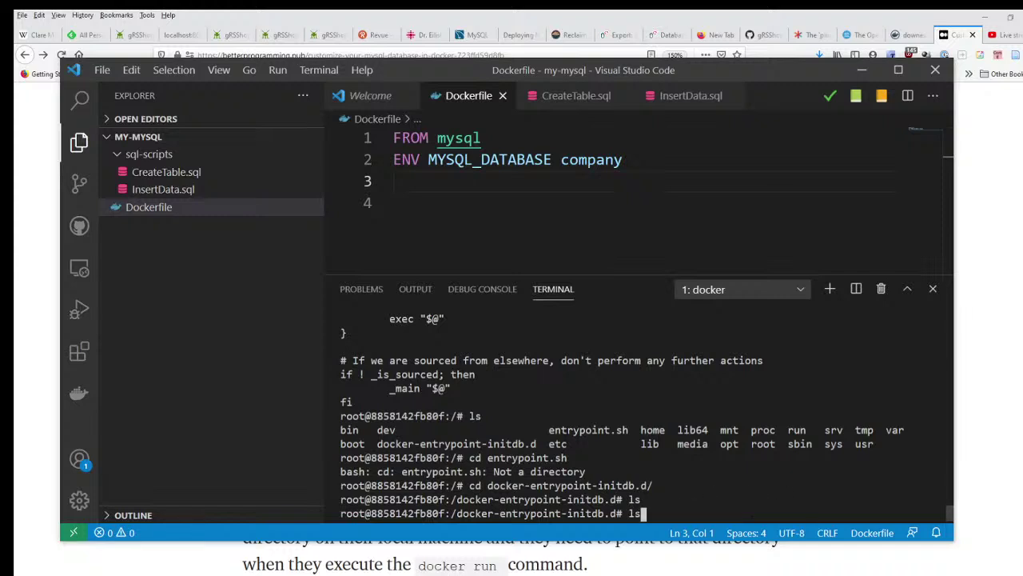
{"action": "key", "text": "ctrl+u"}
{"action": "key", "text": "Up"}
{"action": "key", "text": "Up"}
{"action": "key", "text": "Down"}
{"action": "key", "text": "Up"}
{"action": "key", "text": "Up"}
{"action": "key", "text": "Down"}
{"action": "key", "text": "Down"}
{"action": "key", "text": "Up"}
{"action": "key", "text": "BackSpace"}
{"action": "key", "text": "BackSpace"}
{"action": "key", "text": "BackSpace"}
{"action": "key", "text": "BackSpace"}
{"action": "key", "text": "BackSpace"}
{"action": "key", "text": "BackSpace"}
{"action": "key", "text": "BackSpace"}
{"action": "key", "text": "BackSpace"}
{"action": "key", "text": "BackSpace"}
{"action": "key", "text": "BackSpace"}
{"action": "key", "text": "BackSpace"}
{"action": "key", "text": "BackSpace"}
{"action": "key", "text": "BackSpace"}
{"action": "key", "text": "BackSpace"}
{"action": "key", "text": "BackSpace"}
{"action": "key", "text": "BackSpace"}
{"action": "key", "text": "BackSpace"}
{"action": "key", "text": "BackSpace"}
{"action": "key", "text": "BackSpace"}
{"action": "key", "text": "BackSpace"}
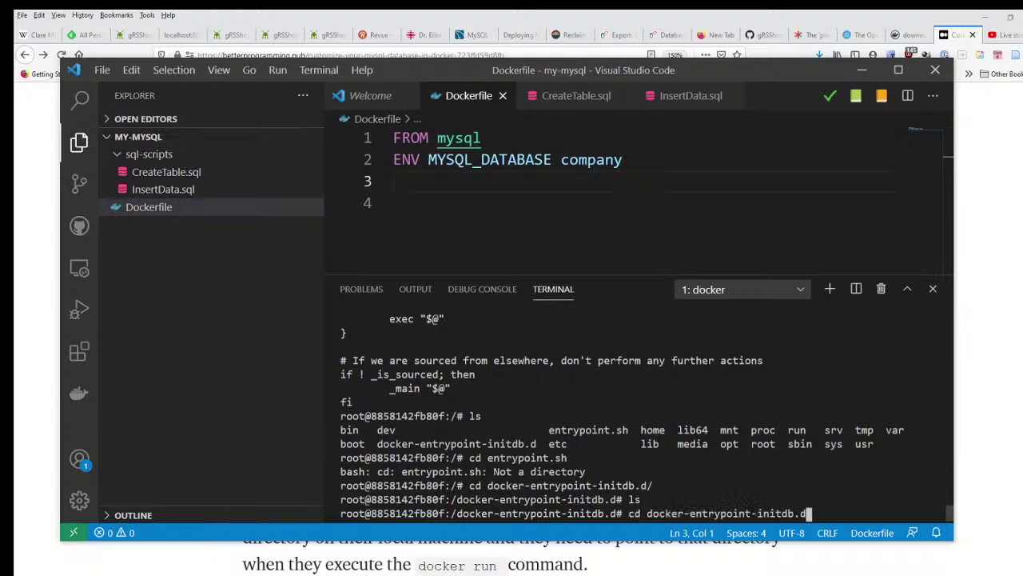
{"action": "key", "text": "BackSpace"}
{"action": "key", "text": "BackSpace"}
{"action": "key", "text": "BackSpace"}
{"action": "key", "text": "BackSpace"}
{"action": "key", "text": "BackSpace"}
{"action": "key", "text": "BackSpace"}
{"action": "key", "text": "BackSpace"}
Step: Exit the container's bash shell and recall the docker run command that mounts ./sql-scripts, without running it
{"action": "type", "text": "exit"}
{"action": "key", "text": "Up"}
{"action": "key", "text": "Up"}
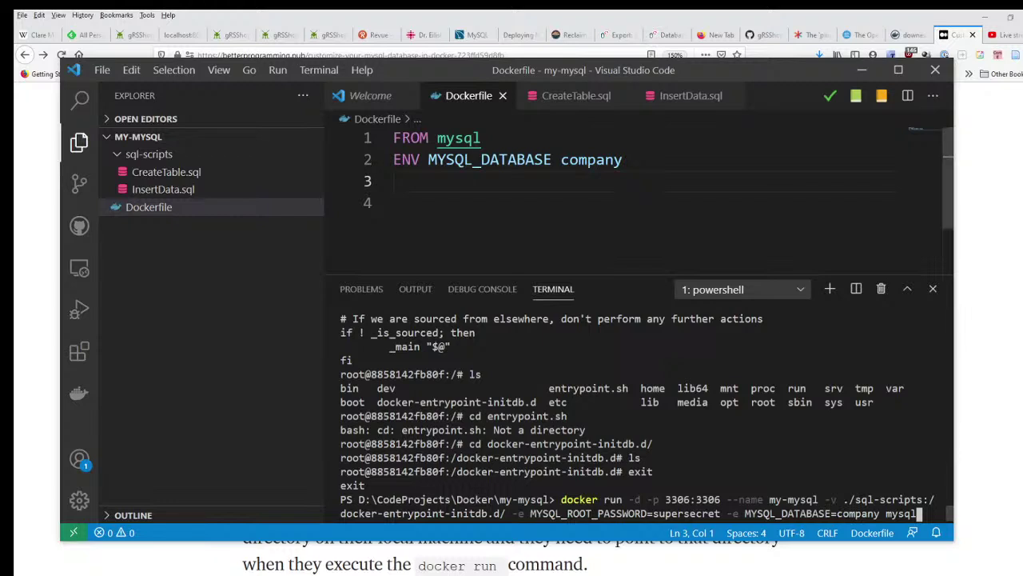
Step: Delete the ENV MYSQL_DATABASE company line from the Dockerfile and save the file
{"action": "key", "text": "Up"}
{"action": "key", "text": "End"}
{"action": "key", "text": "shift+Home"}
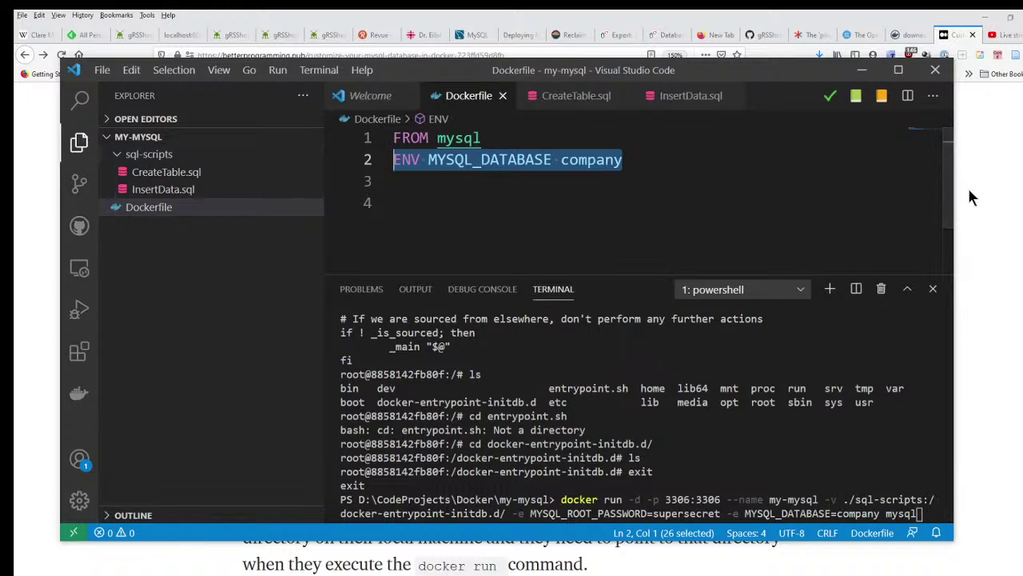
{"action": "key", "text": "BackSpace"}
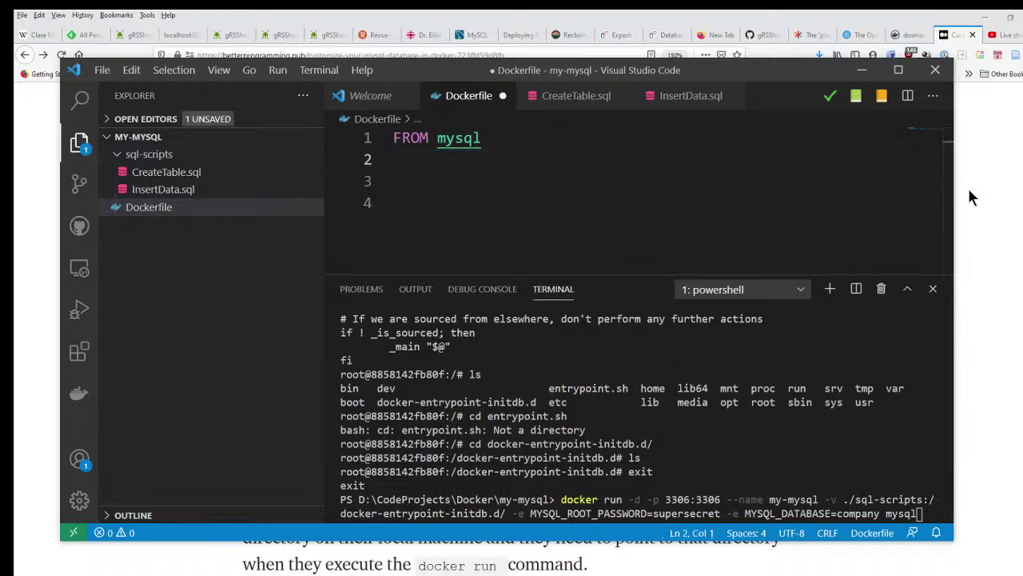
{"action": "key", "text": "ctrl+s"}
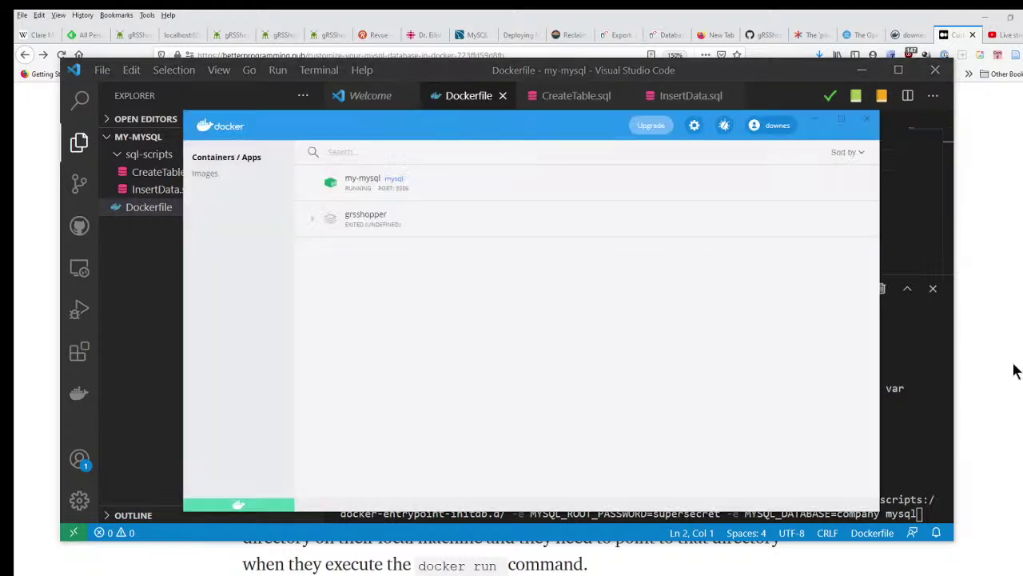
Step: Remove the running my-mysql container and all its data, confirming the removal
{"action": "mouse_move", "coordinate": [416, 200]}
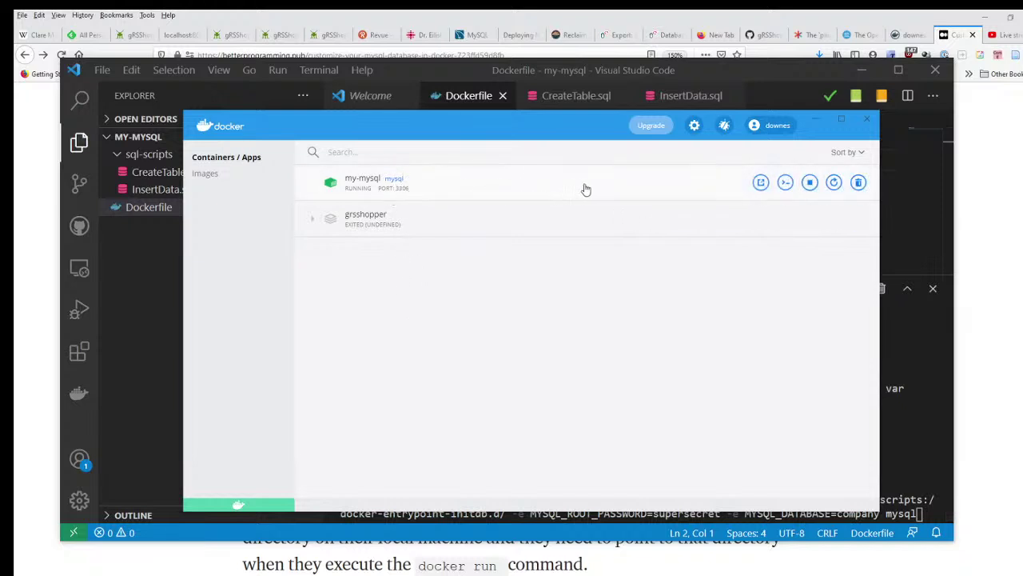
{"action": "mouse_move", "coordinate": [572, 232]}
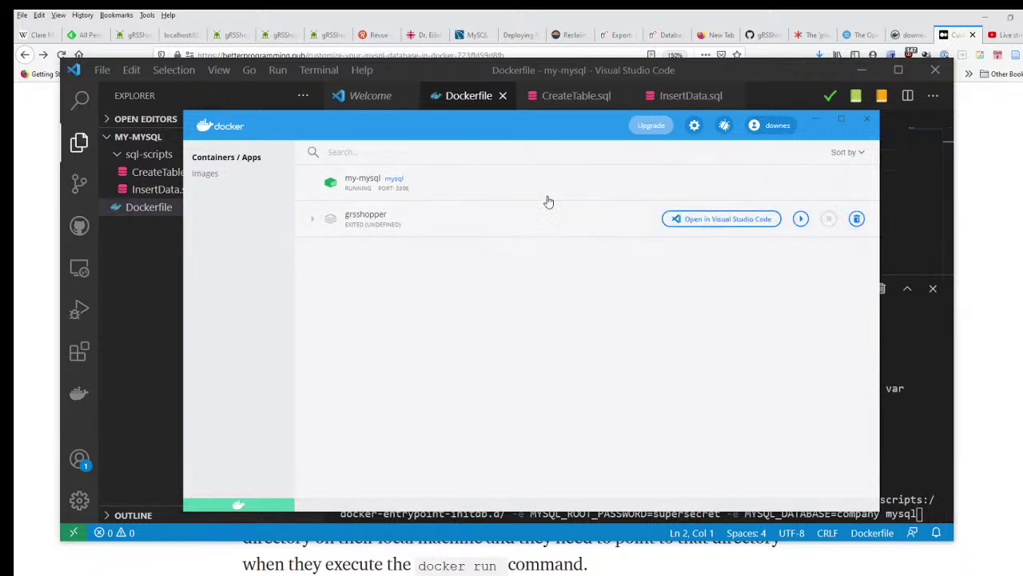
{"action": "mouse_move", "coordinate": [763, 188]}
{"action": "left_click", "coordinate": [857, 184]}
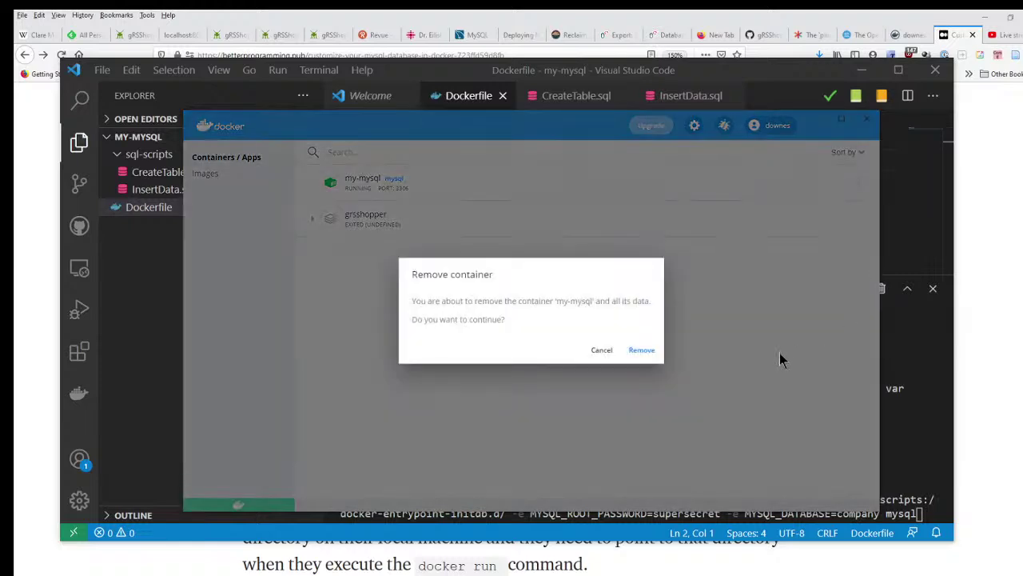
{"action": "left_click", "coordinate": [651, 355]}
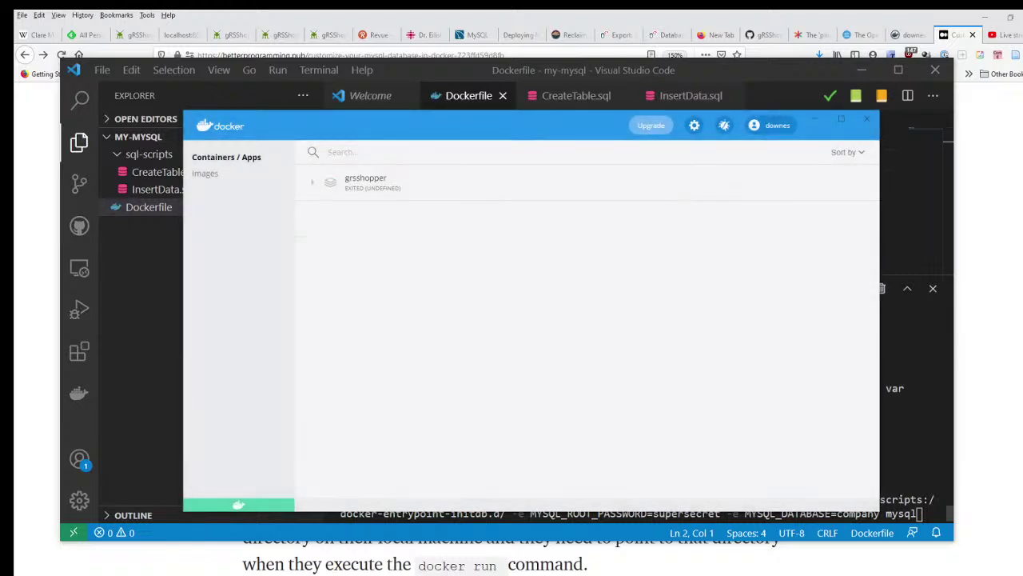
Step: Switch to Visual Studio Code and rebuild the my-mysql image from the current folder with docker build -t my-mysql
{"action": "key", "text": "alt+Tab"}
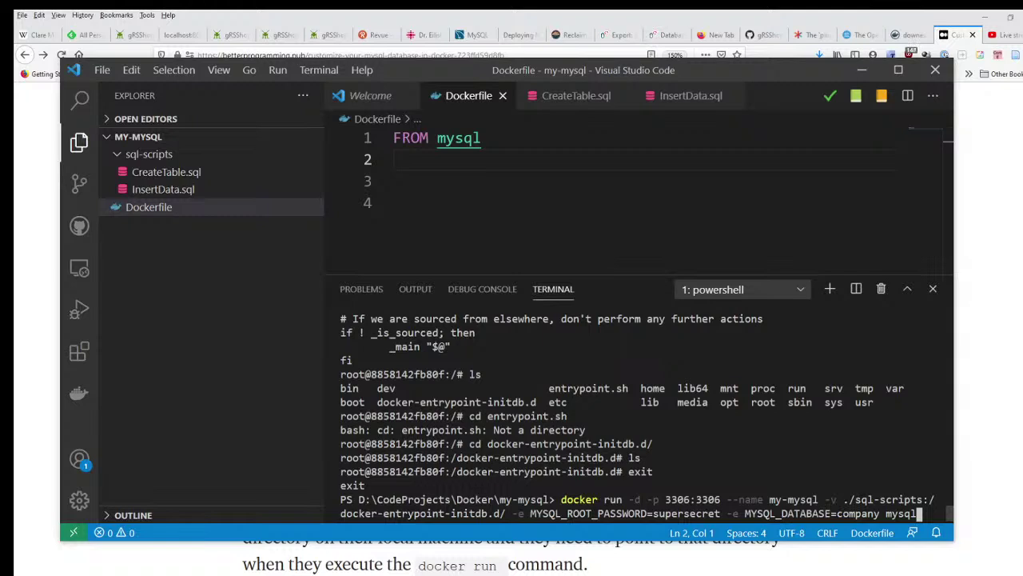
{"action": "key", "text": "Up"}
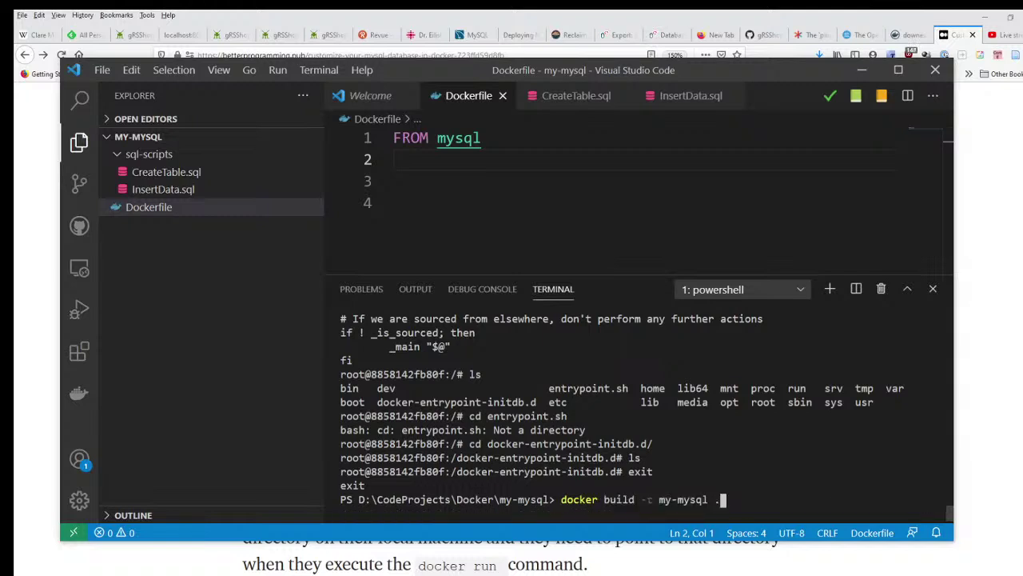
{"action": "key", "text": "Return"}
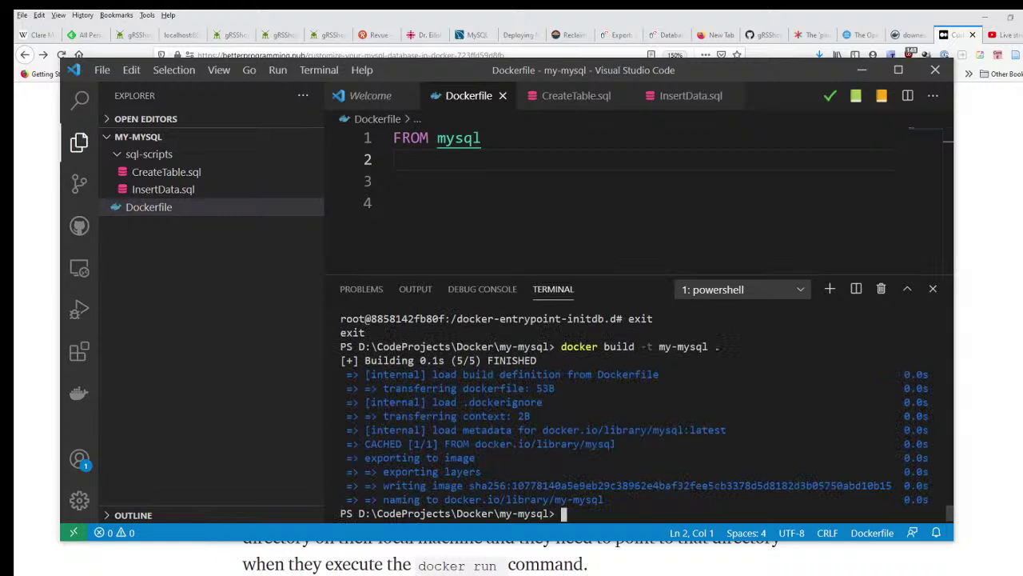
Step: Run a detached mysql container named my-mysql on 3306:3306, mounting ./sql-scripts to /docker-entrypoint-initdb.d/, with the root password and MYSQL_DATABASE=company
{"action": "key", "text": "Up"}
{"action": "key", "text": "Up"}
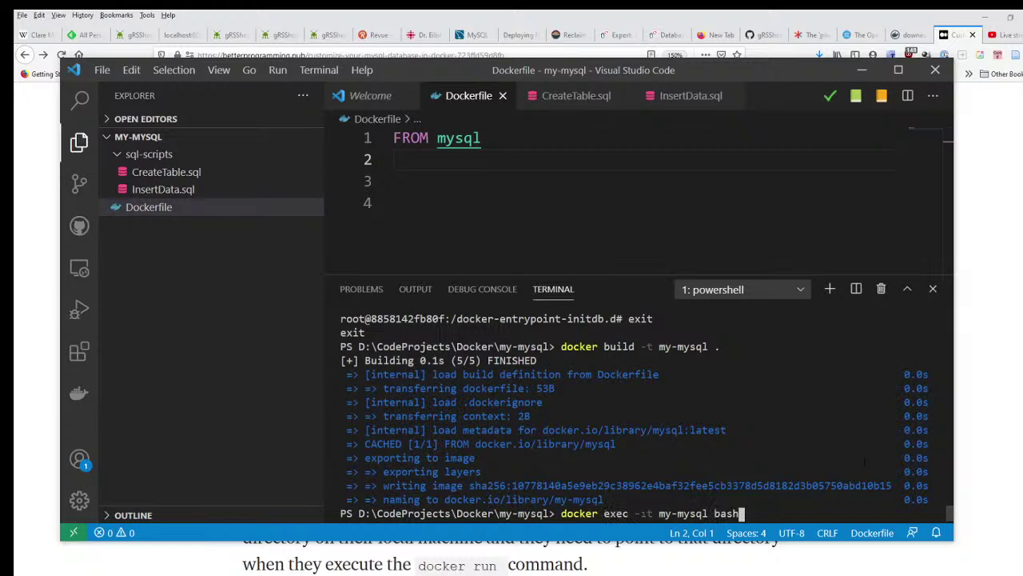
{"action": "key", "text": "Up"}
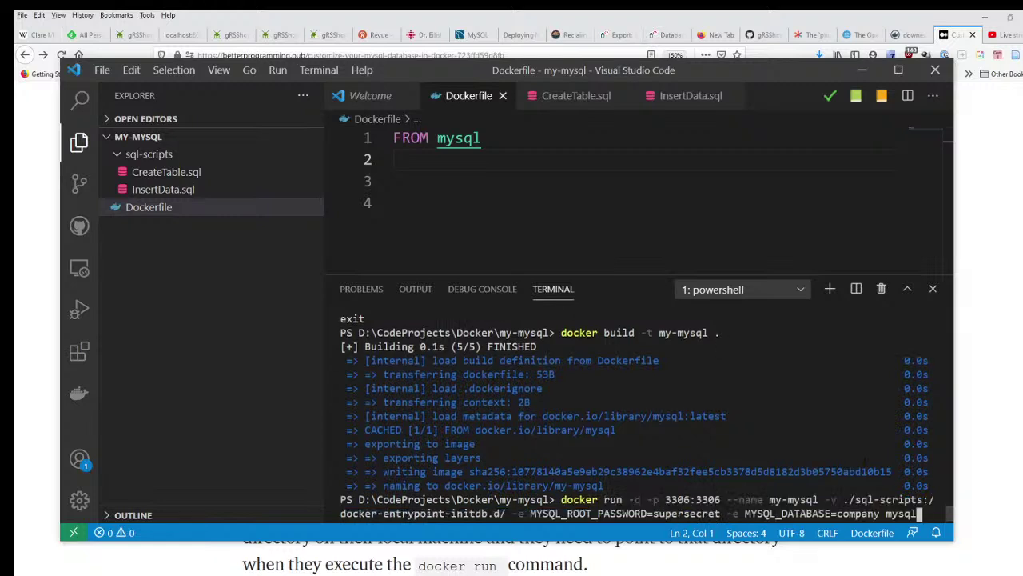
{"action": "key", "text": "Return"}
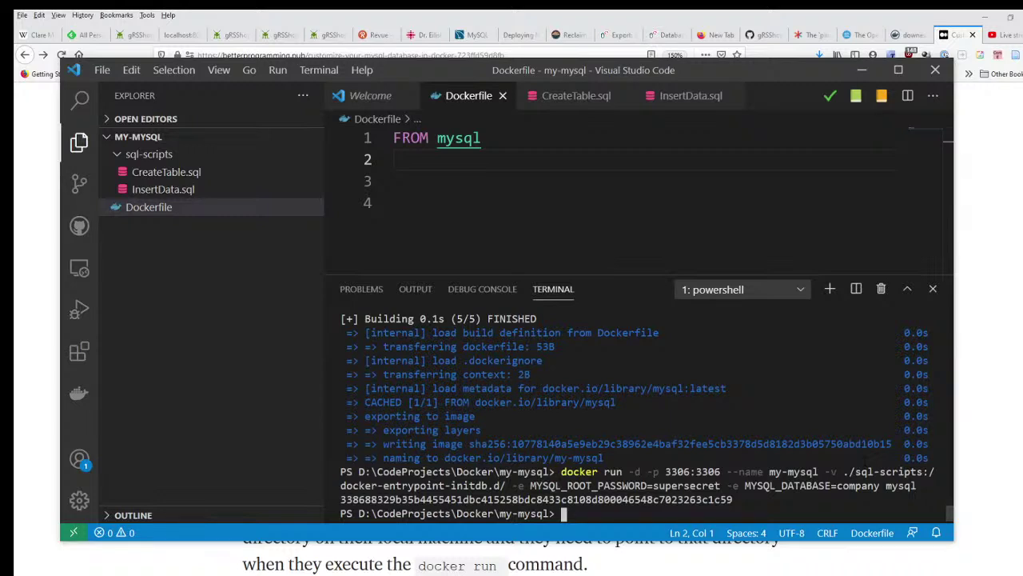
Step: Open an interactive bash shell inside the my-mysql container with docker exec
{"action": "key", "text": "Up"}
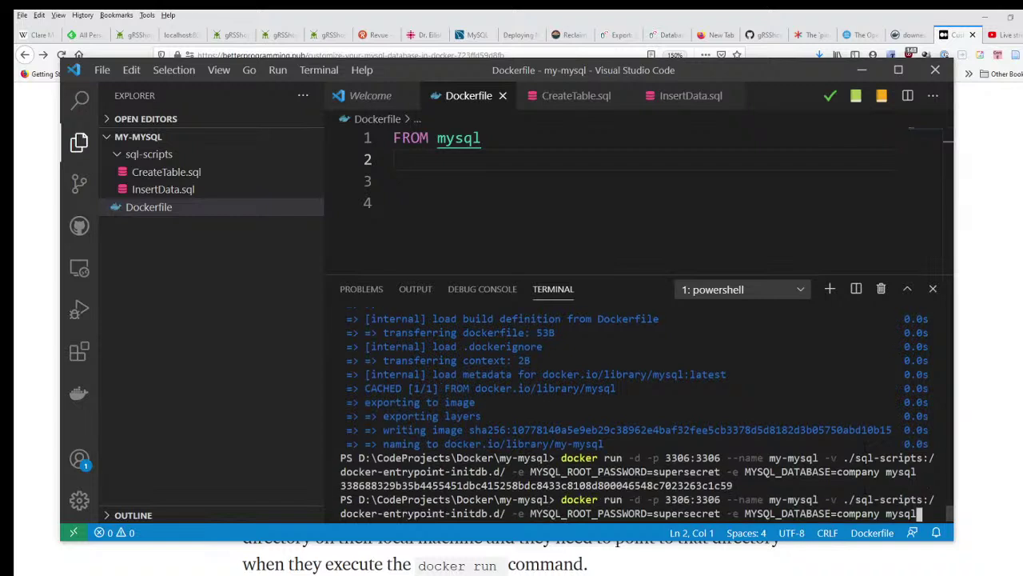
{"action": "key", "text": "Up"}
{"action": "key", "text": "Up"}
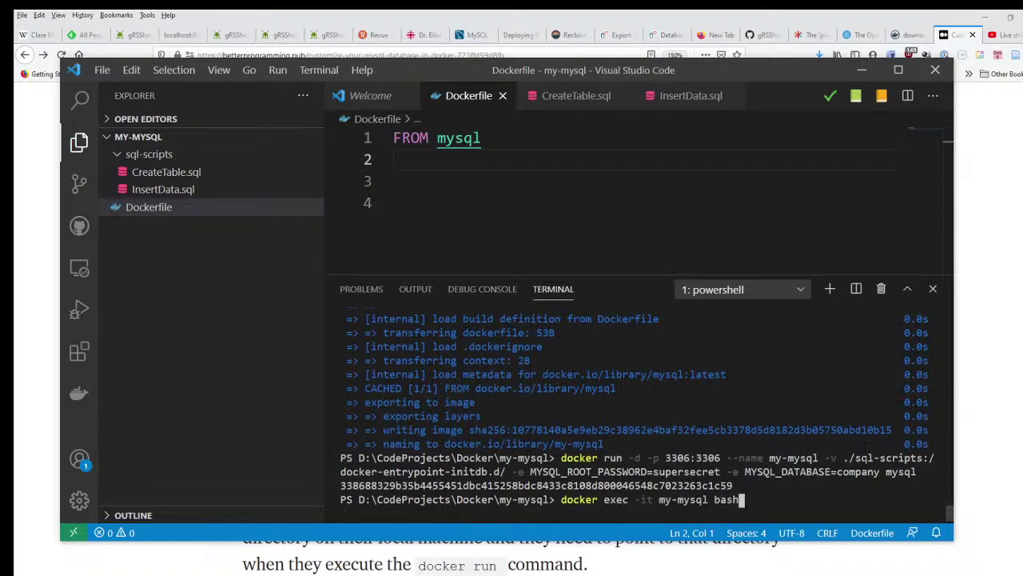
{"action": "key", "text": "Return"}
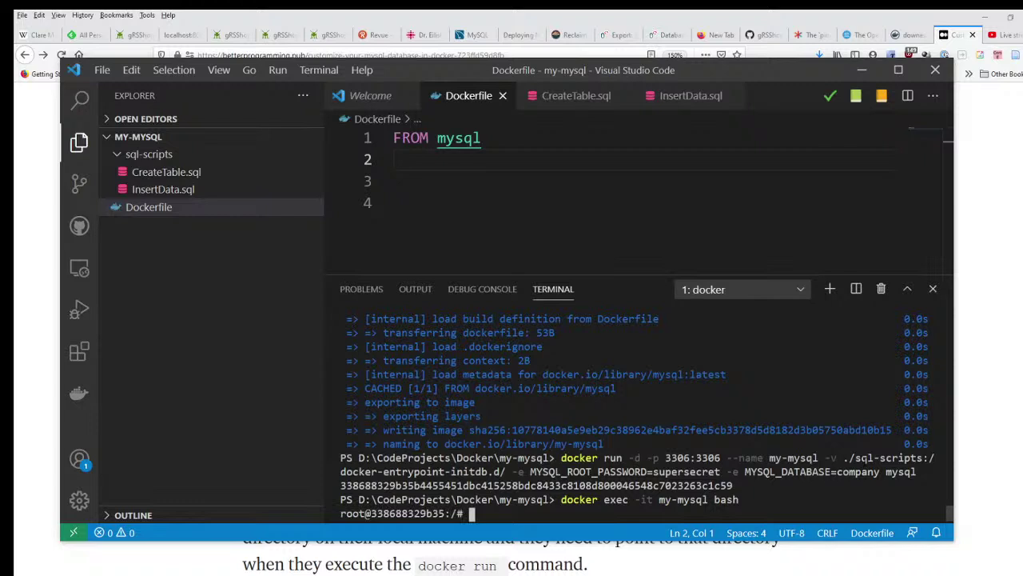
Step: Log in to the MySQL client as root, entering the root password when asked
{"action": "type", "text": "myswl"}
{"action": "key", "text": "BackSpace"}
{"action": "key", "text": "BackSpace"}
{"action": "key", "text": "BackSpace"}
{"action": "type", "text": "ql -uroot -p"}
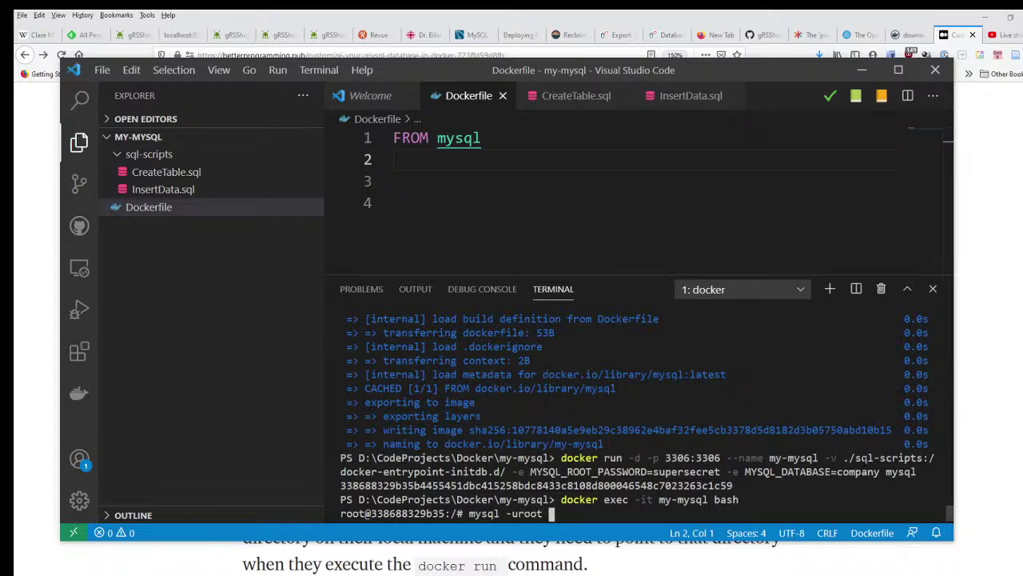
{"action": "key", "text": "Return"}
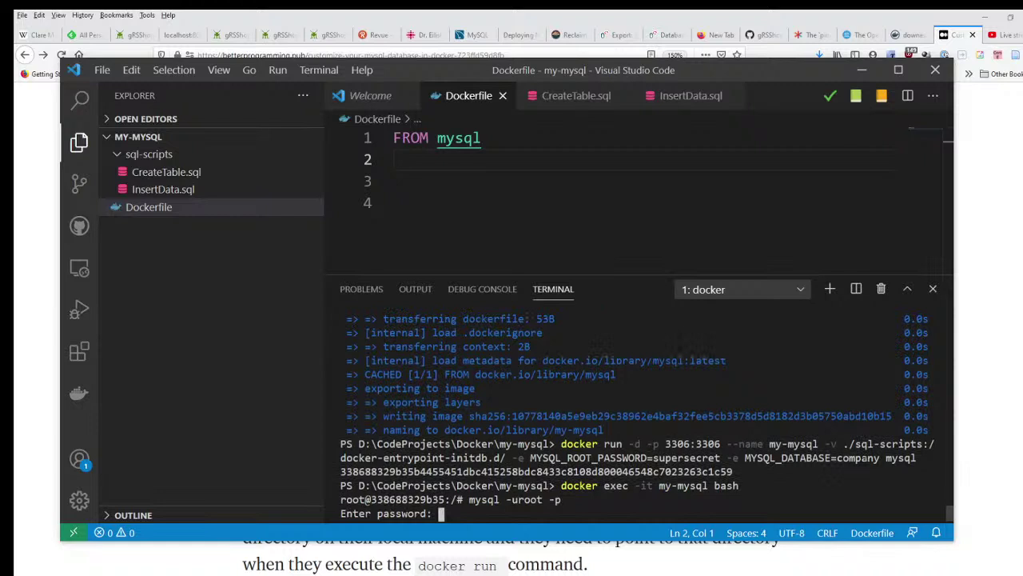
{"action": "key", "text": "Return"}
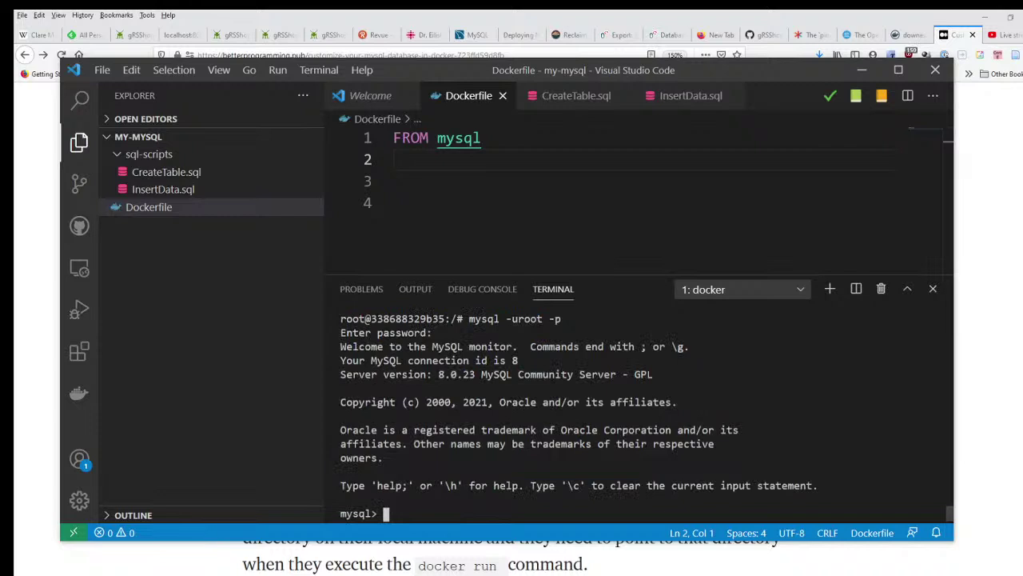
Step: List the MySQL databases, then select company and list its tables to check whether the scripts were loaded
{"action": "type", "text": "show databases;"}
{"action": "key", "text": "Return"}
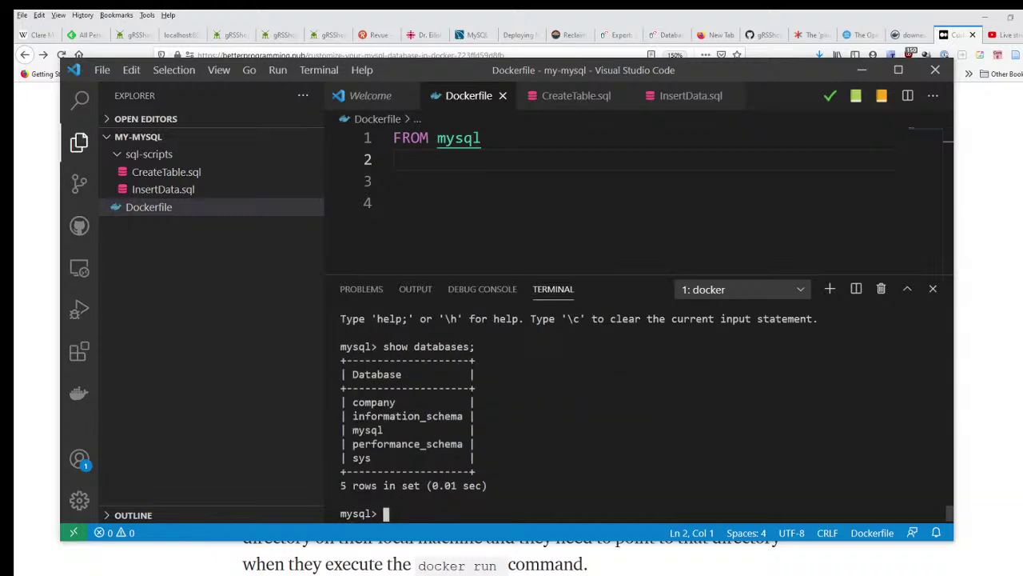
{"action": "type", "text": "use company;"}
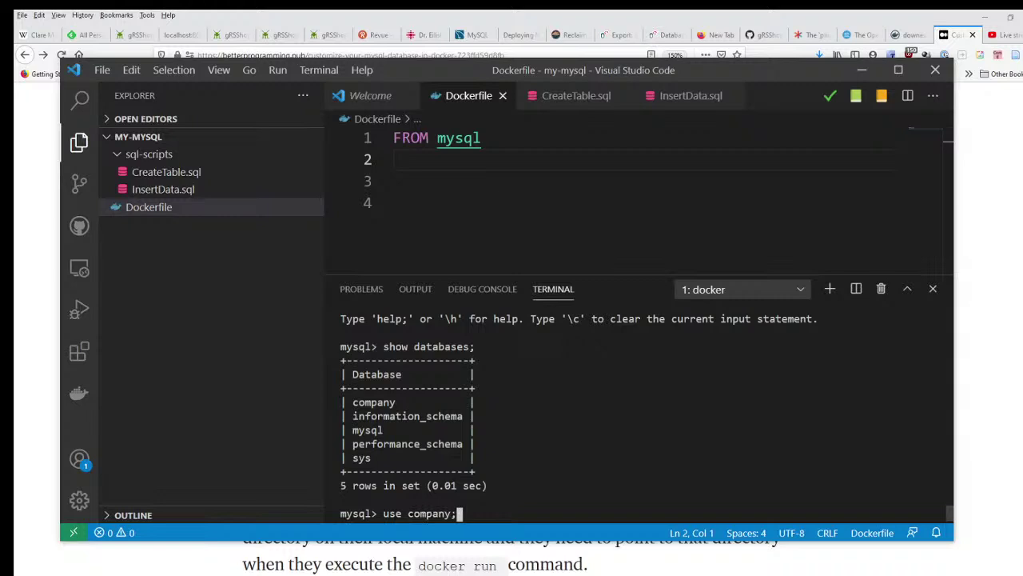
{"action": "key", "text": "Return"}
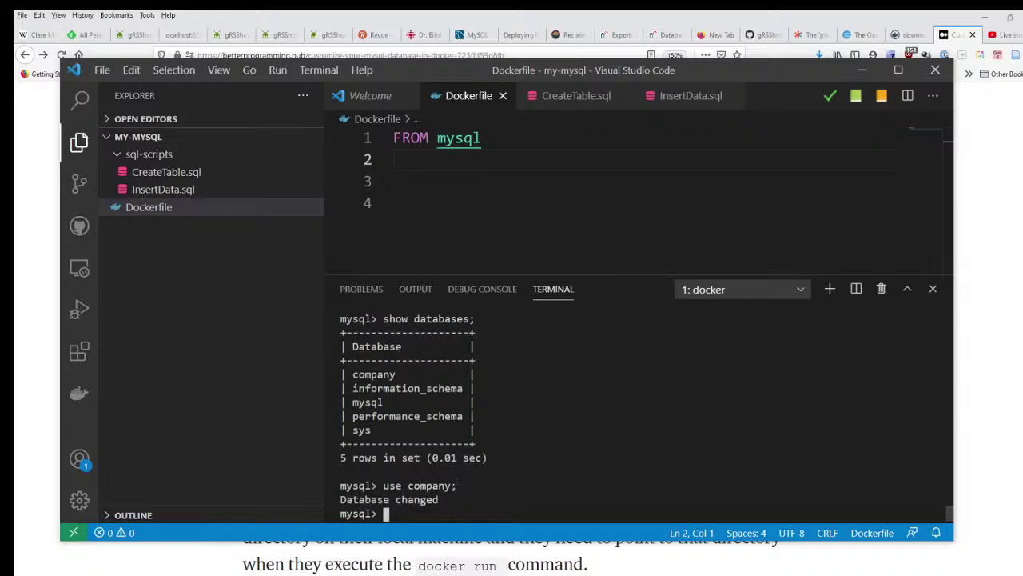
{"action": "type", "text": "show tables;"}
{"action": "key", "text": "Return"}
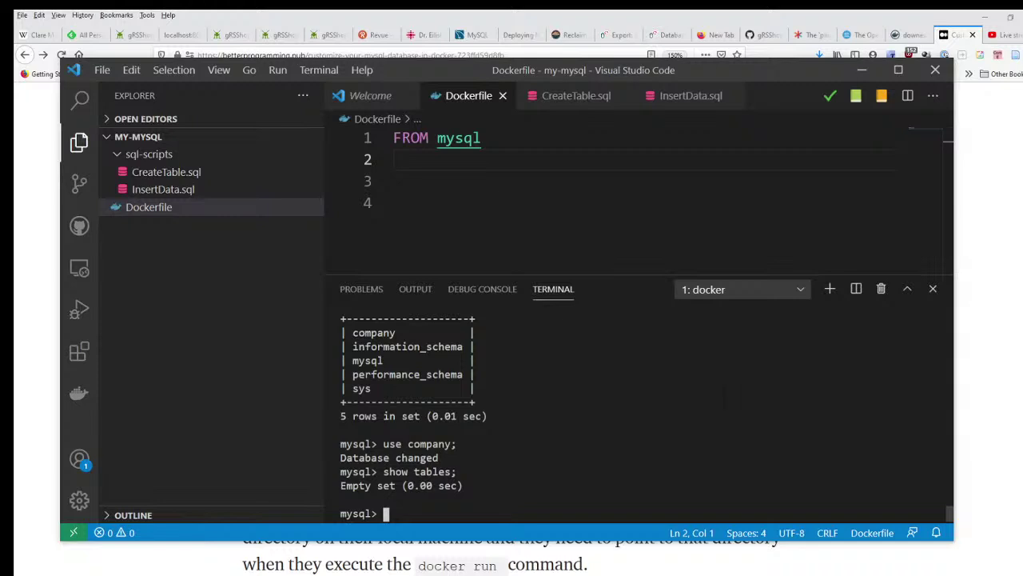
Step: Exit the MySQL client and the container's bash shell to return to PowerShell
{"action": "type", "text": "exit"}
{"action": "key", "text": "Return"}
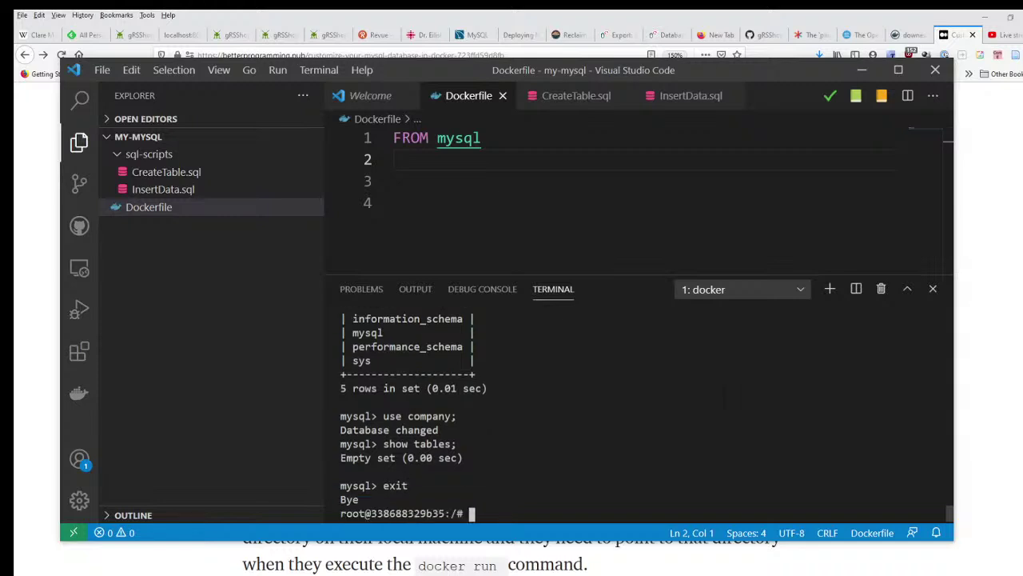
{"action": "type", "text": "exit"}
{"action": "key", "text": "Return"}
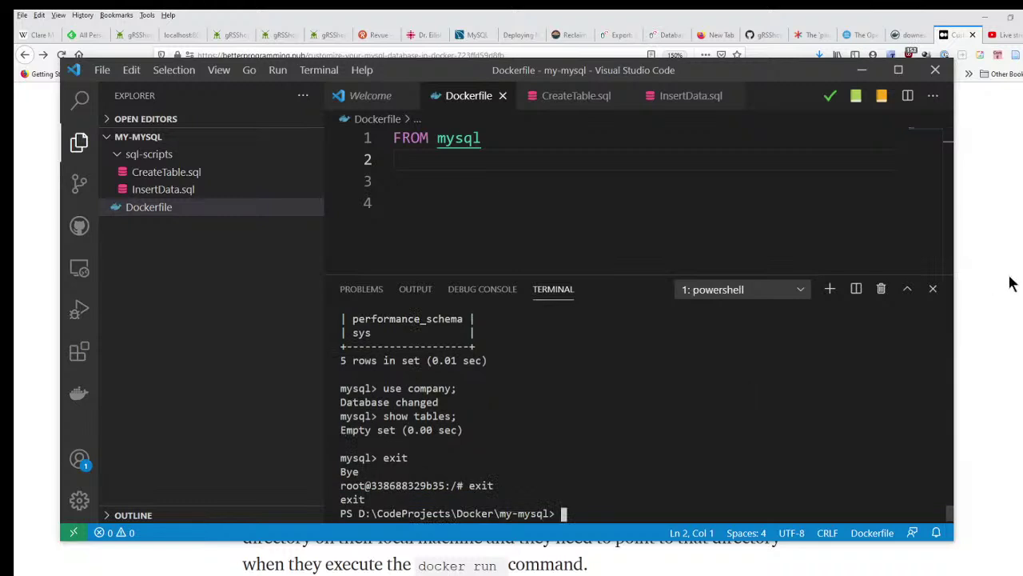
Step: Switch to Docker Desktop and delete the my-mysql container
{"action": "key", "text": "alt+Tab"}
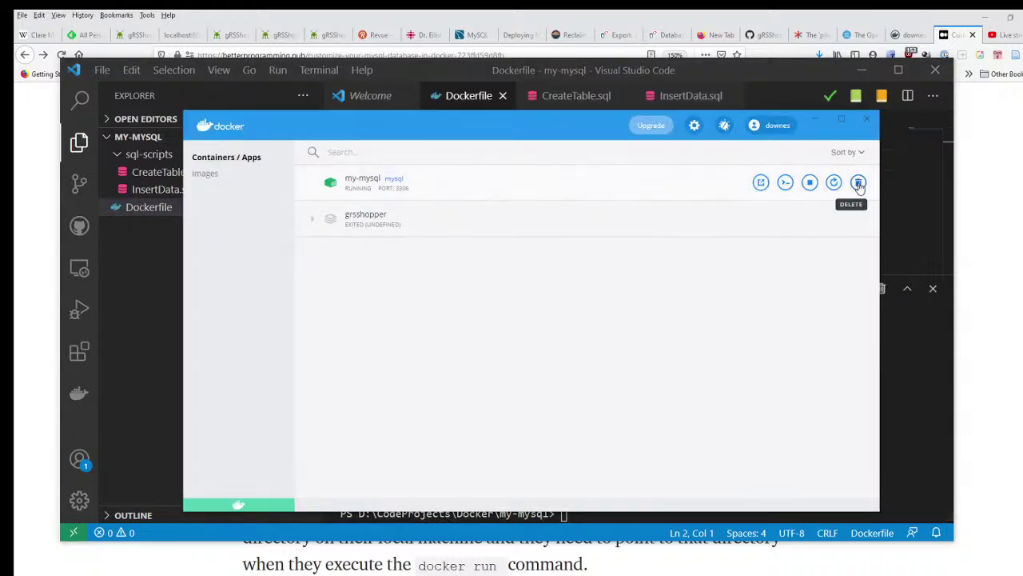
{"action": "left_click", "coordinate": [858, 182]}
{"action": "left_click", "coordinate": [643, 348]}
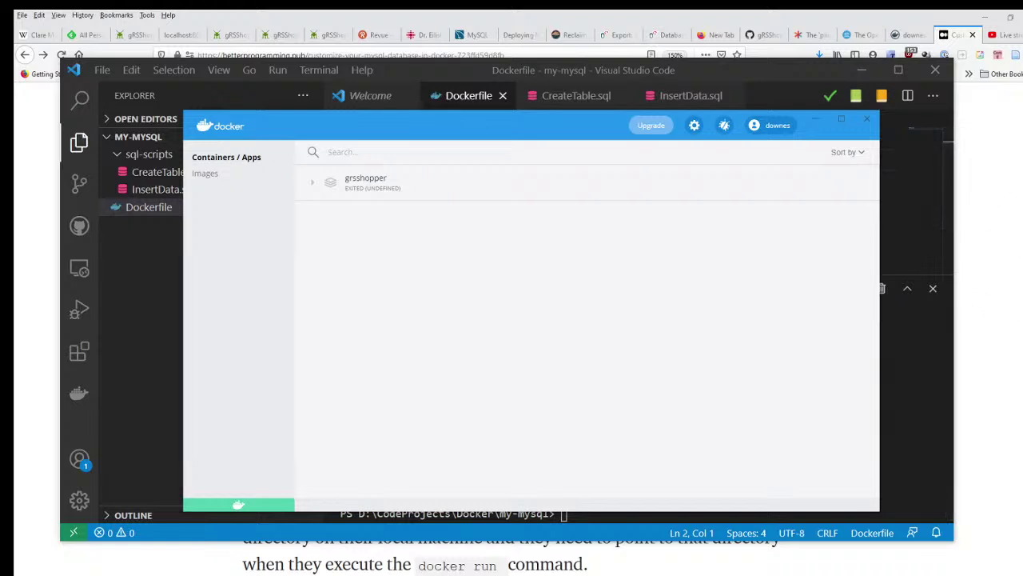
Step: Switch to the browser, check the live stream in YouTube Studio, and return to the article's bind mounts docker run example
{"action": "key", "text": "alt+Tab"}
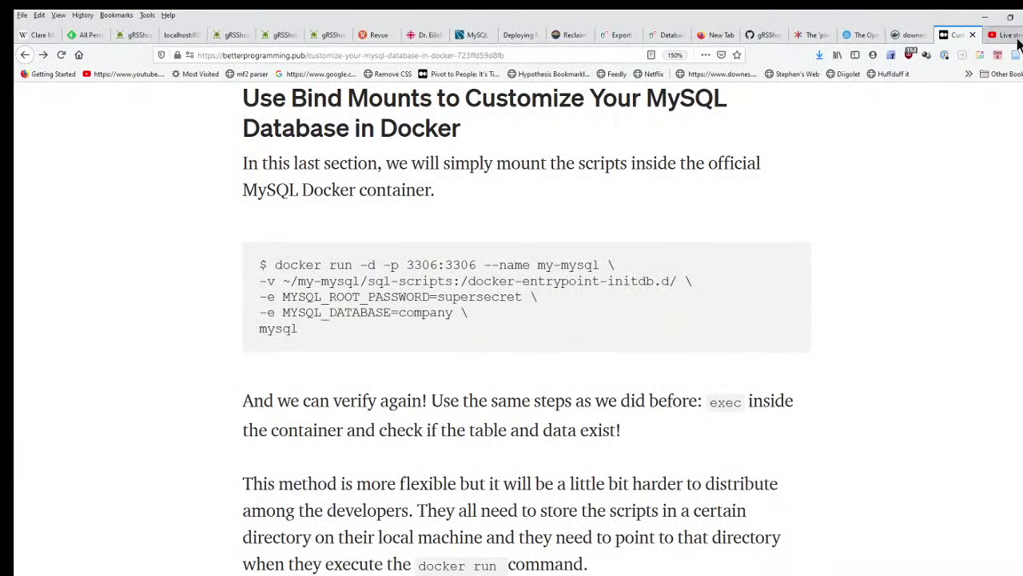
{"action": "left_click", "coordinate": [1005, 35]}
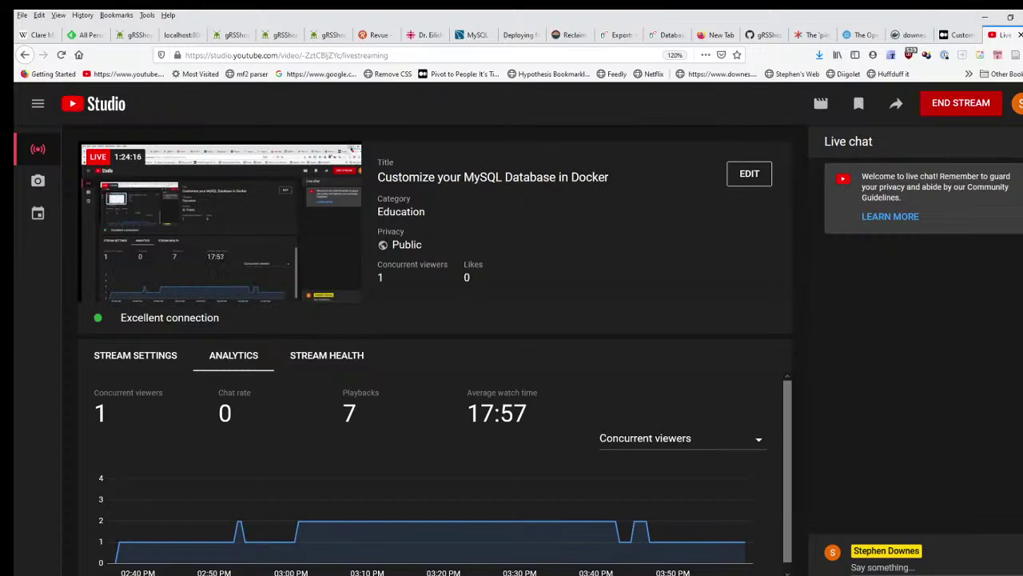
{"action": "key", "text": "alt+Tab"}
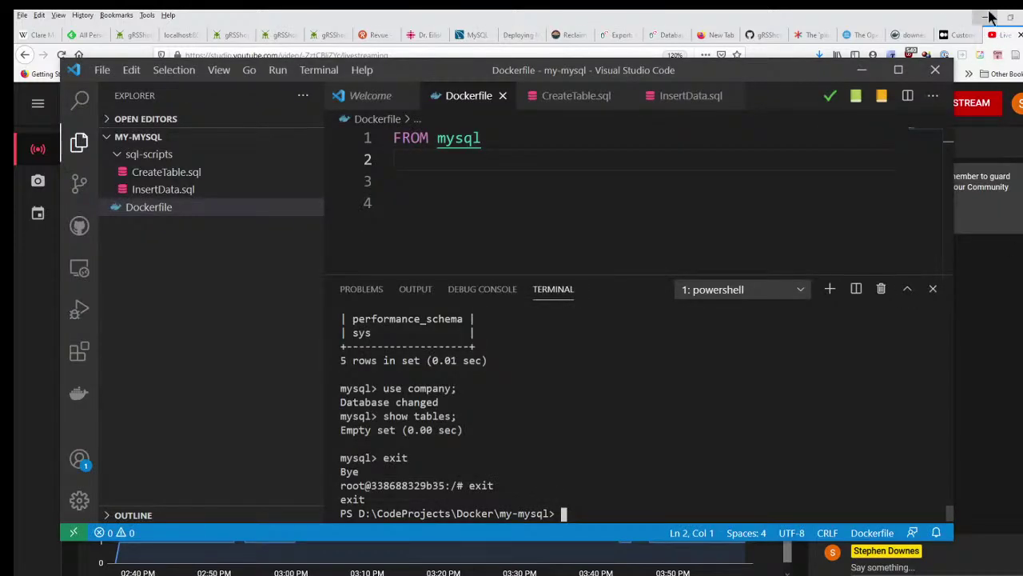
{"action": "left_click", "coordinate": [954, 34]}
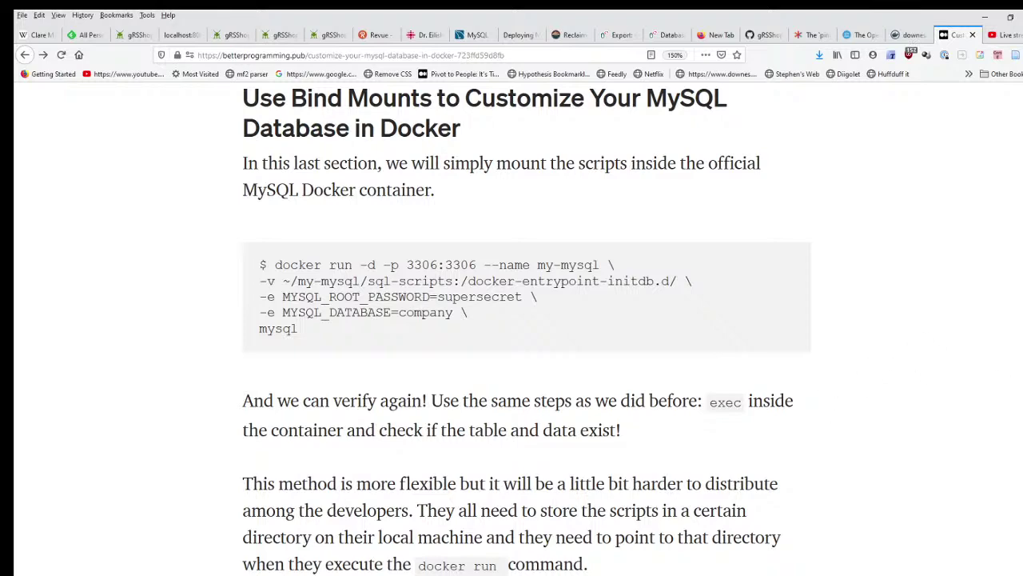
Step: Open the my-mysql project's sql-scripts folder in File Explorer, copy its full path, and return to Visual Studio Code
{"action": "mouse_move", "coordinate": [1019, 80]}
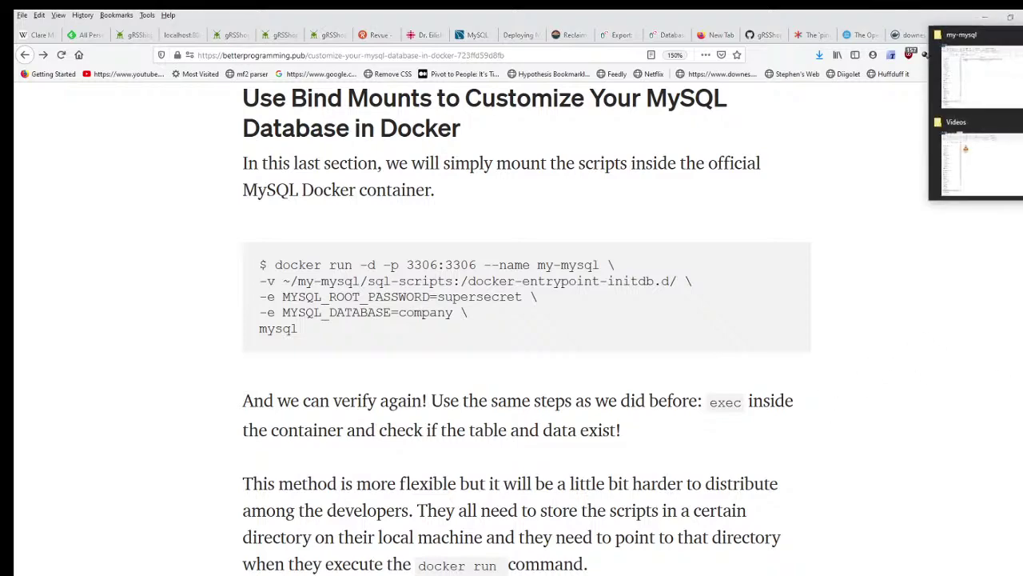
{"action": "left_click", "coordinate": [992, 78]}
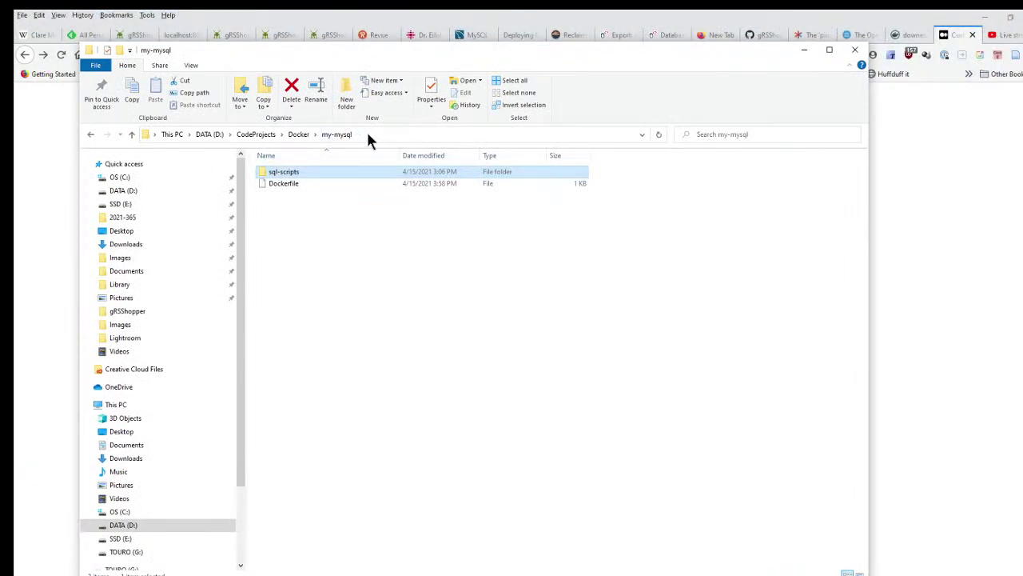
{"action": "double_click", "coordinate": [293, 175]}
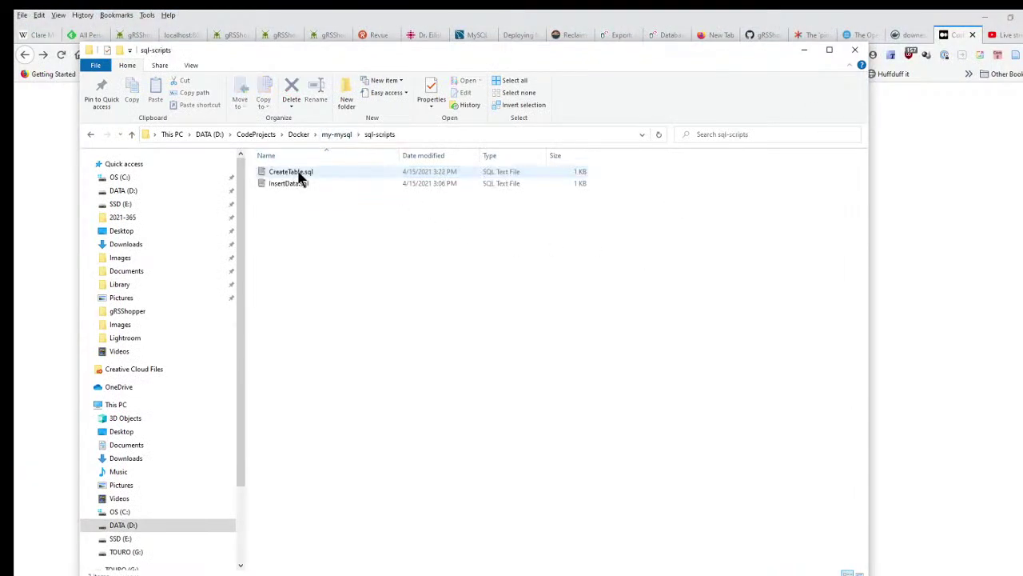
{"action": "left_click", "coordinate": [420, 134]}
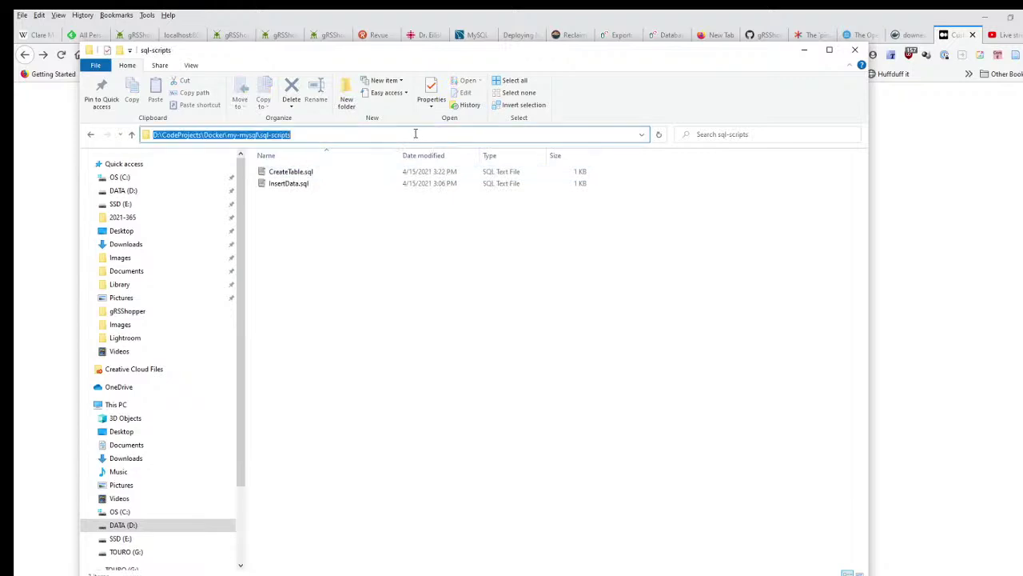
{"action": "left_click", "coordinate": [297, 134]}
{"action": "left_click_drag", "start_coordinate": [300, 134], "coordinate": [134, 134]}
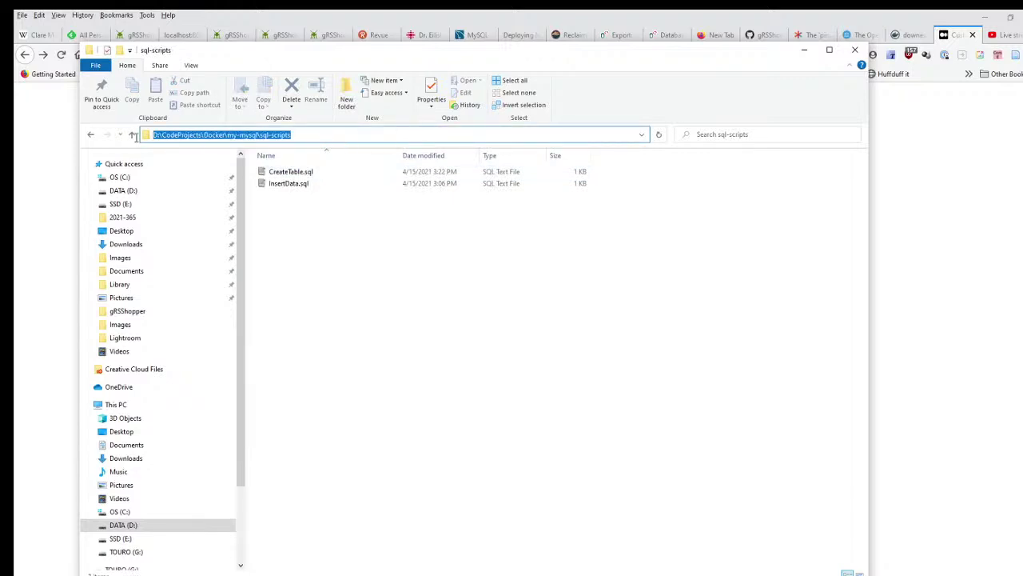
{"action": "right_click", "coordinate": [188, 134]}
{"action": "left_click", "coordinate": [214, 171]}
{"action": "left_click", "coordinate": [486, 287]}
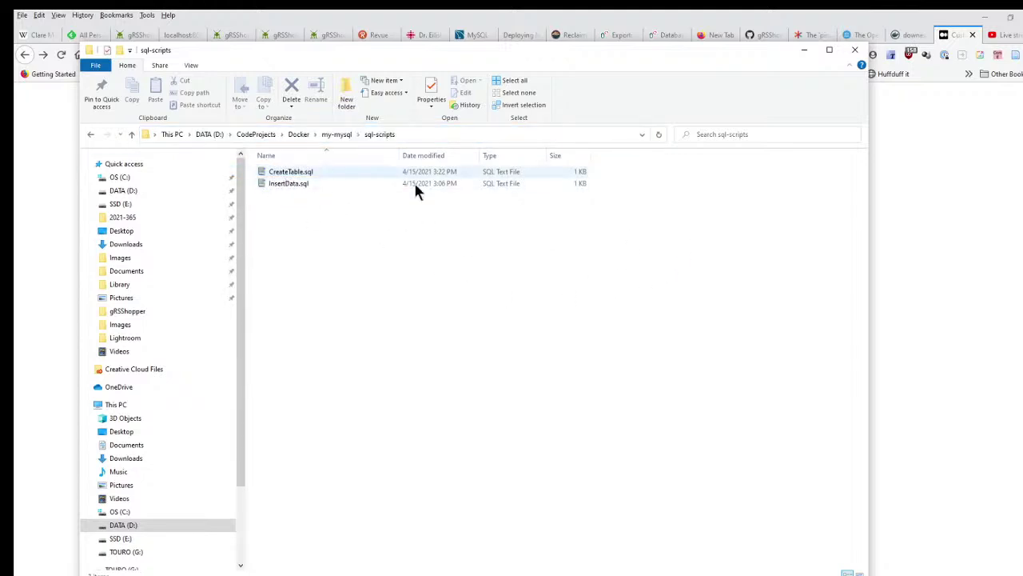
{"action": "key", "text": "alt+Tab"}
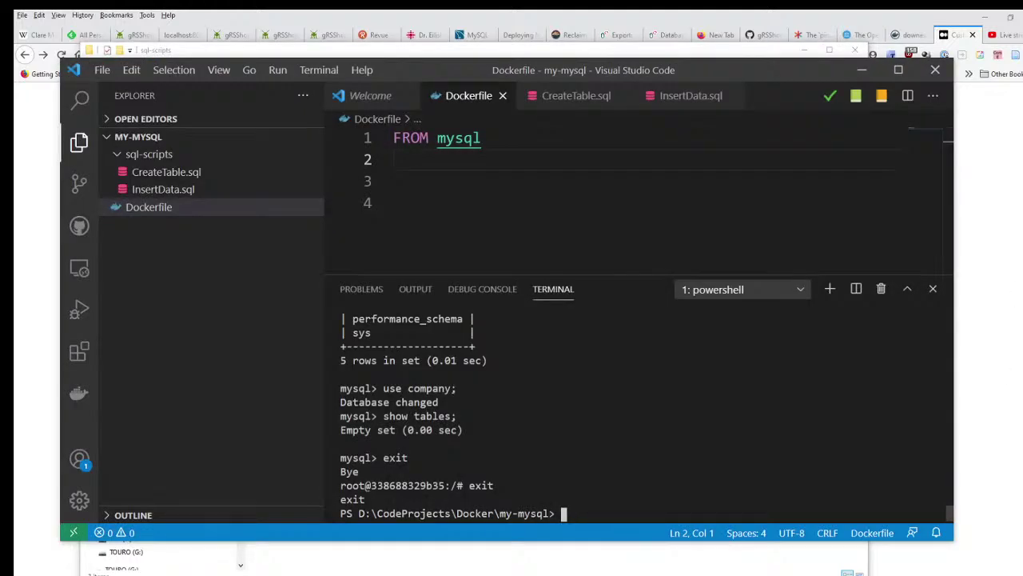
Step: Rerun the previous my-mysql docker run command, replacing the bind mount source ./sql-scripts with the copied path D:\CodeProjects\Docker\my-mysql\sql-scripts
{"action": "key", "text": "alt+Tab"}
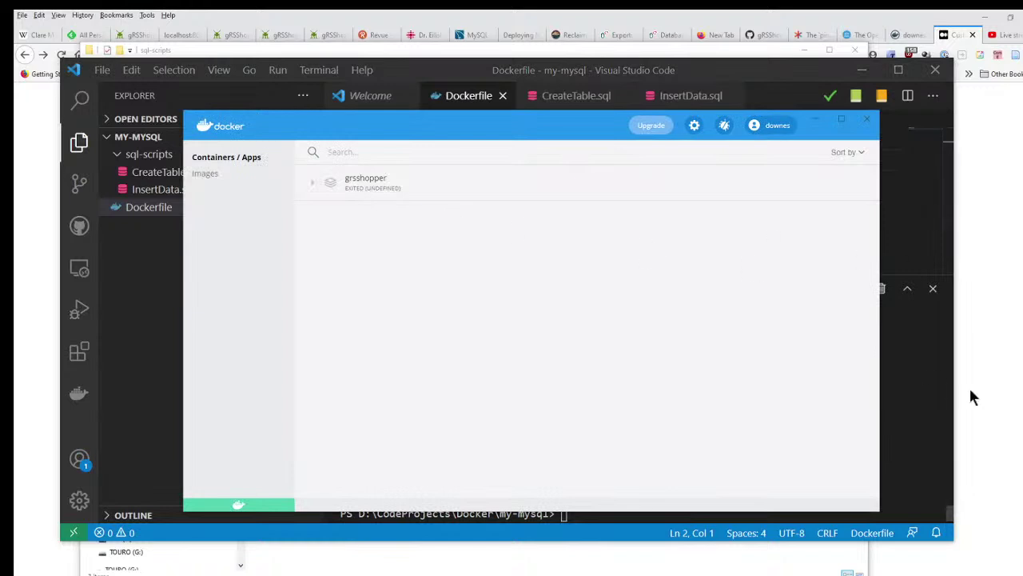
{"action": "key", "text": "alt+Tab"}
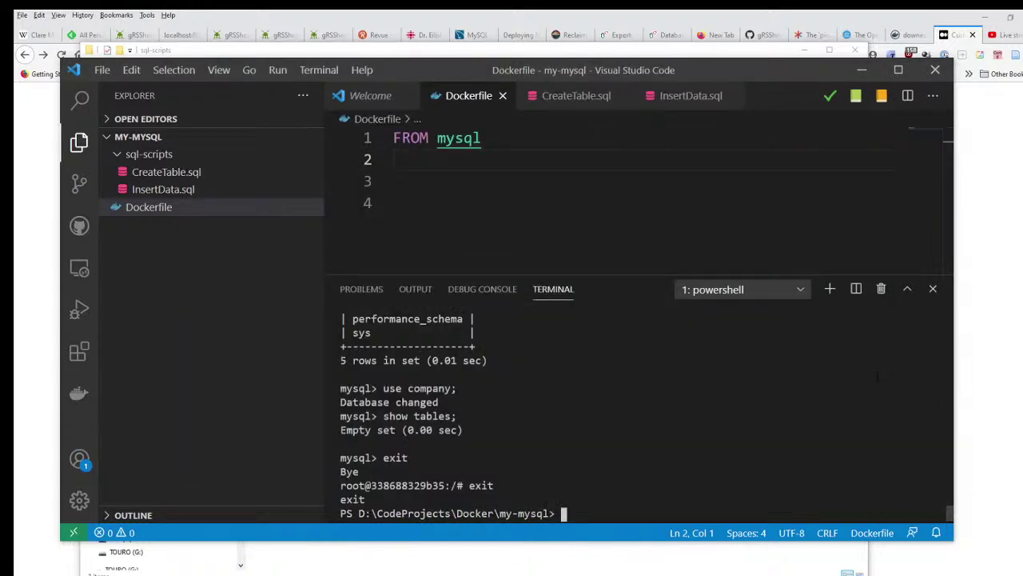
{"action": "key", "text": "Up"}
{"action": "key", "text": "Up"}
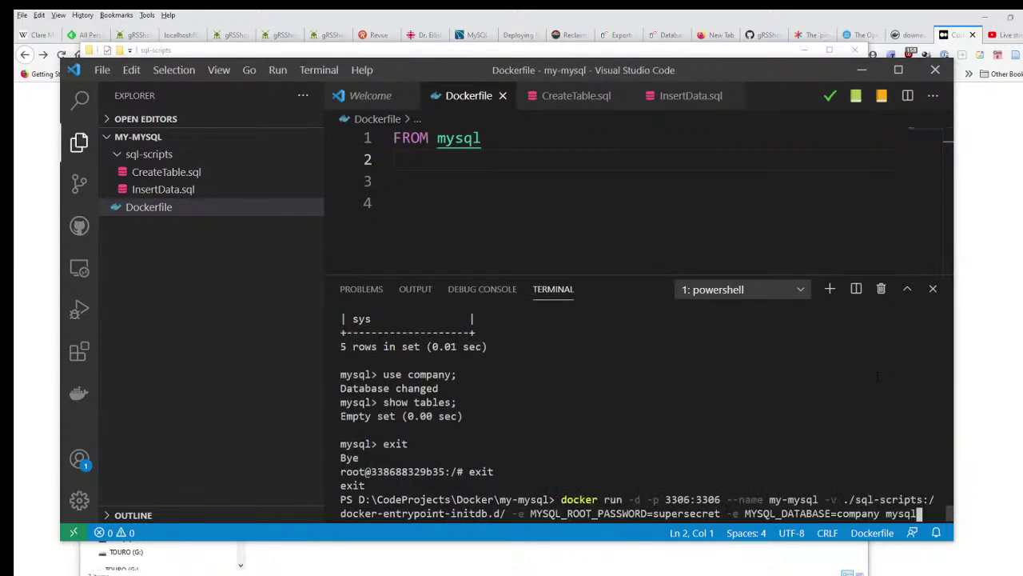
{"action": "key", "text": "Left"}
{"action": "key", "text": "Left"}
{"action": "key", "text": "Left"}
{"action": "key", "text": "Left"}
{"action": "key", "text": "Left"}
{"action": "key", "text": "Left"}
{"action": "key", "text": "Left"}
{"action": "key", "text": "Left"}
{"action": "key", "text": "Left"}
{"action": "key", "text": "Left"}
{"action": "key", "text": "Left"}
{"action": "key", "text": "Left"}
{"action": "key", "text": "Left"}
{"action": "key", "text": "Left"}
{"action": "key", "text": "Left"}
{"action": "key", "text": "Left"}
{"action": "key", "text": "Left"}
{"action": "key", "text": "Left"}
{"action": "key", "text": "Left"}
{"action": "key", "text": "Left"}
{"action": "key", "text": "Left"}
{"action": "key", "text": "Left"}
{"action": "key", "text": "Left"}
{"action": "key", "text": "Left"}
{"action": "key", "text": "Left"}
{"action": "key", "text": "Left"}
{"action": "key", "text": "Left"}
{"action": "key", "text": "Left"}
{"action": "key", "text": "Left"}
{"action": "key", "text": "Left"}
{"action": "key", "text": "Left"}
{"action": "key", "text": "Left"}
{"action": "key", "text": "Left"}
{"action": "key", "text": "Left"}
{"action": "key", "text": "Left"}
{"action": "key", "text": "Left"}
{"action": "key", "text": "Left"}
{"action": "key", "text": "Left"}
{"action": "key", "text": "Left"}
{"action": "key", "text": "Left"}
{"action": "key", "text": "Left"}
{"action": "key", "text": "Left"}
{"action": "key", "text": "Left"}
{"action": "key", "text": "Left"}
{"action": "key", "text": "Left"}
{"action": "key", "text": "Left"}
{"action": "key", "text": "Left"}
{"action": "key", "text": "Left"}
{"action": "key", "text": "Left"}
{"action": "key", "text": "BackSpace"}
{"action": "key", "text": "BackSpace"}
{"action": "key", "text": "BackSpace"}
{"action": "key", "text": "BackSpace"}
{"action": "key", "text": "BackSpace"}
{"action": "key", "text": "BackSpace"}
{"action": "key", "text": "BackSpace"}
{"action": "key", "text": "BackSpace"}
{"action": "key", "text": "BackSpace"}
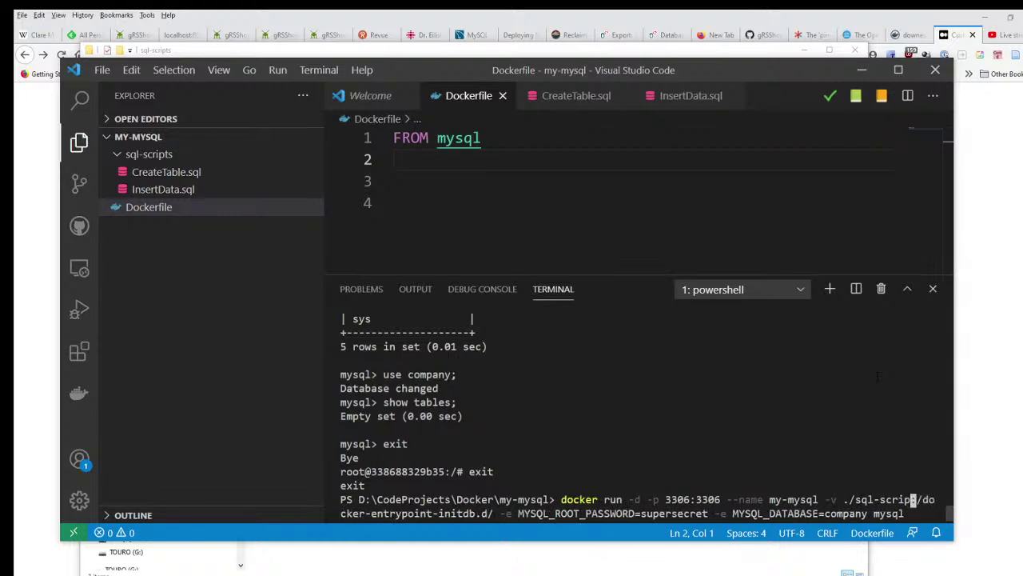
{"action": "key", "text": "BackSpace"}
{"action": "key", "text": "BackSpace"}
{"action": "key", "text": "BackSpace"}
{"action": "key", "text": "BackSpace"}
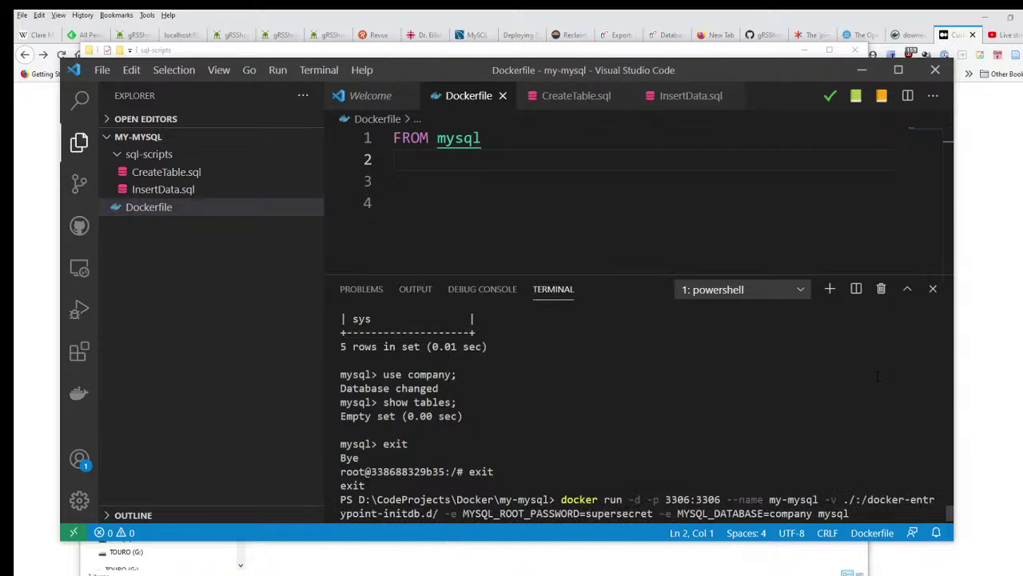
{"action": "key", "text": "ctrl+v"}
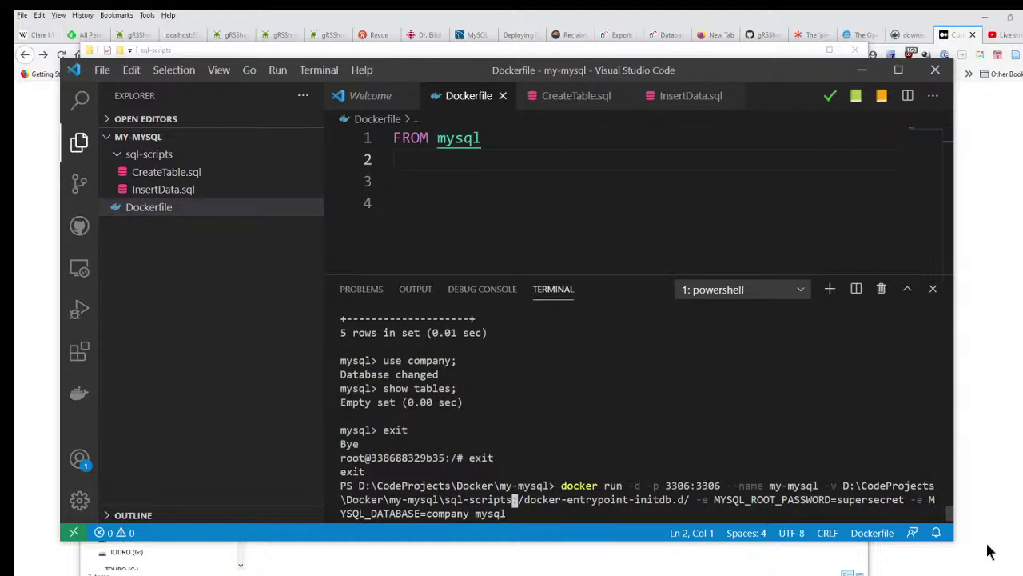
{"action": "key", "text": "Return"}
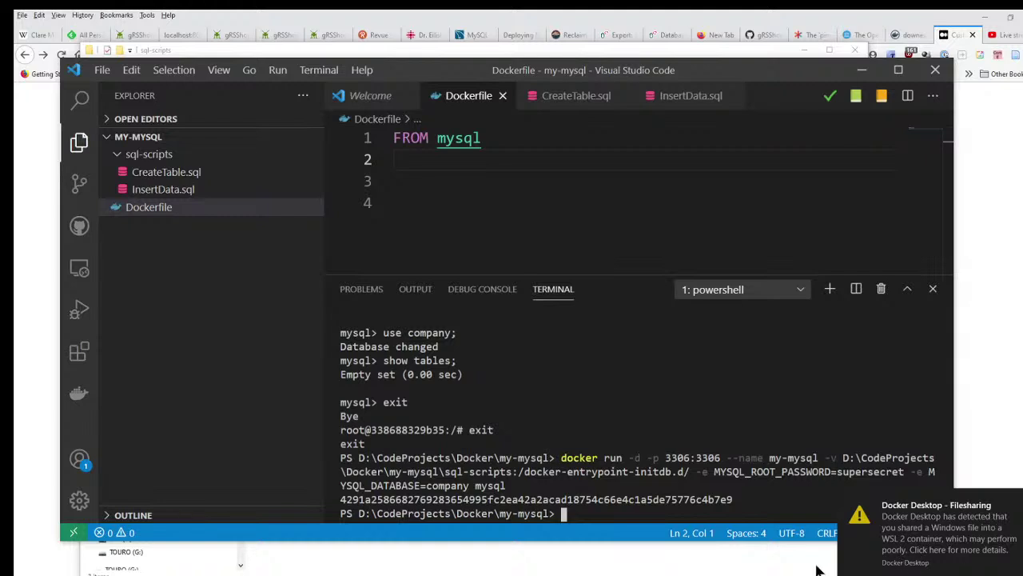
Step: Open a bash shell in the new container by rerunning docker exec -it my-mysql bash
{"action": "key", "text": "Up"}
{"action": "key", "text": "Up"}
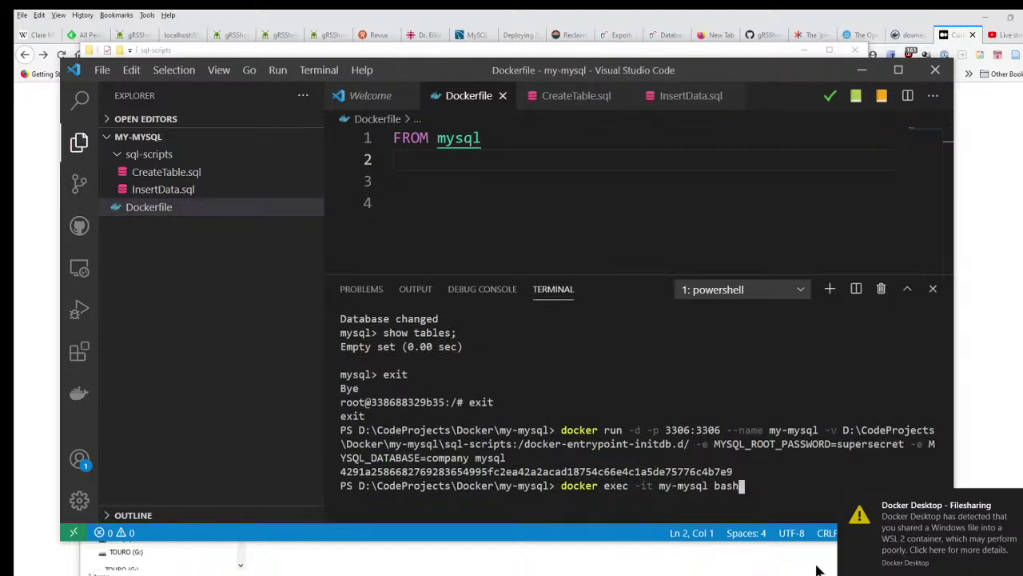
{"action": "key", "text": "Return"}
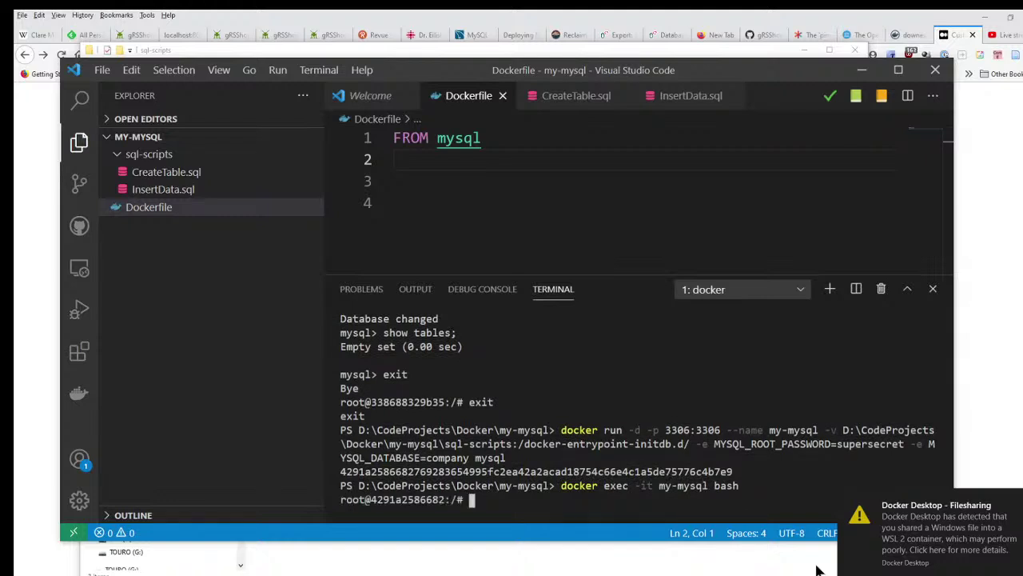
Step: Log in to the MySQL client as root with mysql -uroot -p, entering the root password
{"action": "type", "text": "mysql -uroot "}
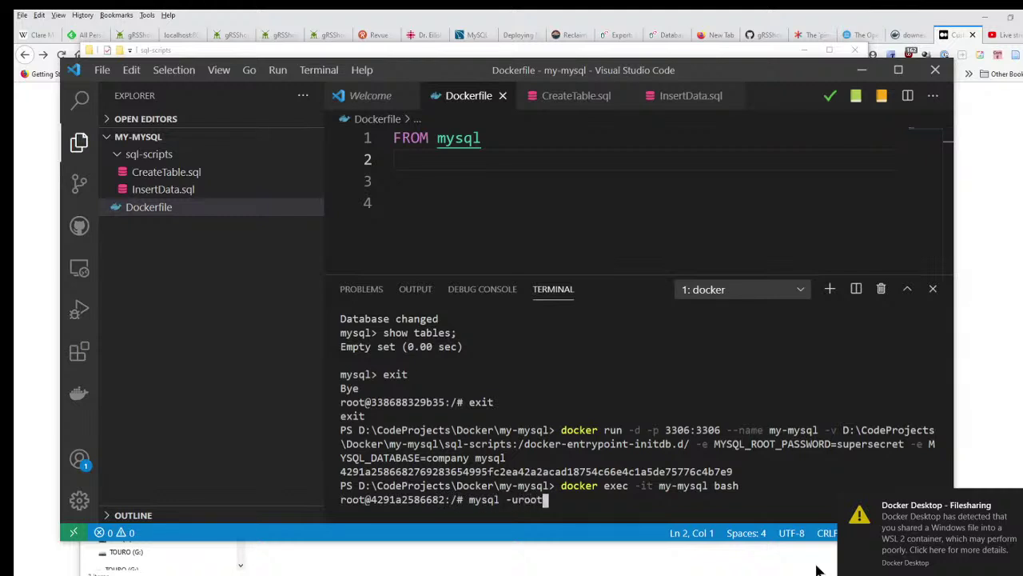
{"action": "type", "text": "-p"}
{"action": "key", "text": "Return"}
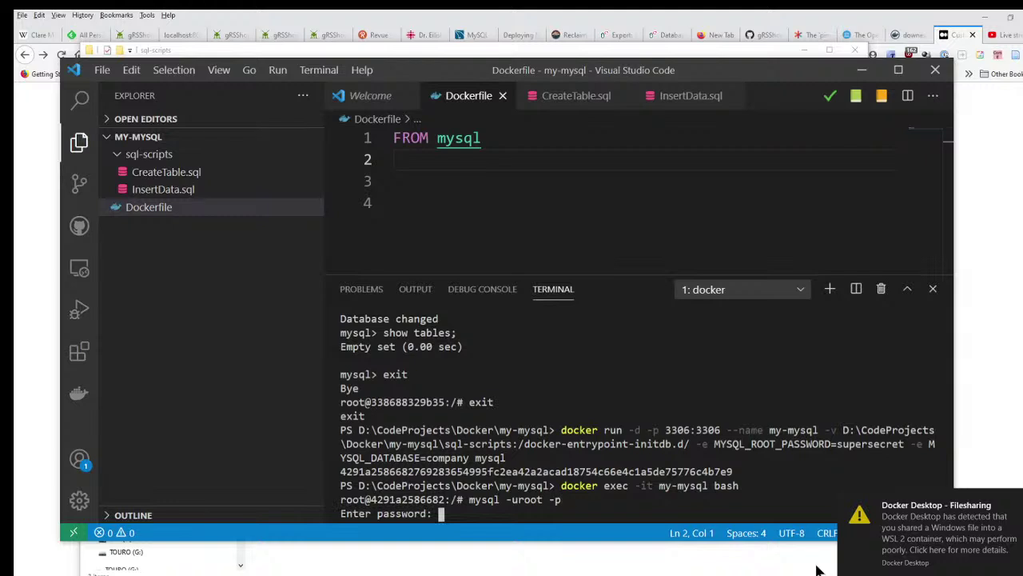
{"action": "key", "text": "Return"}
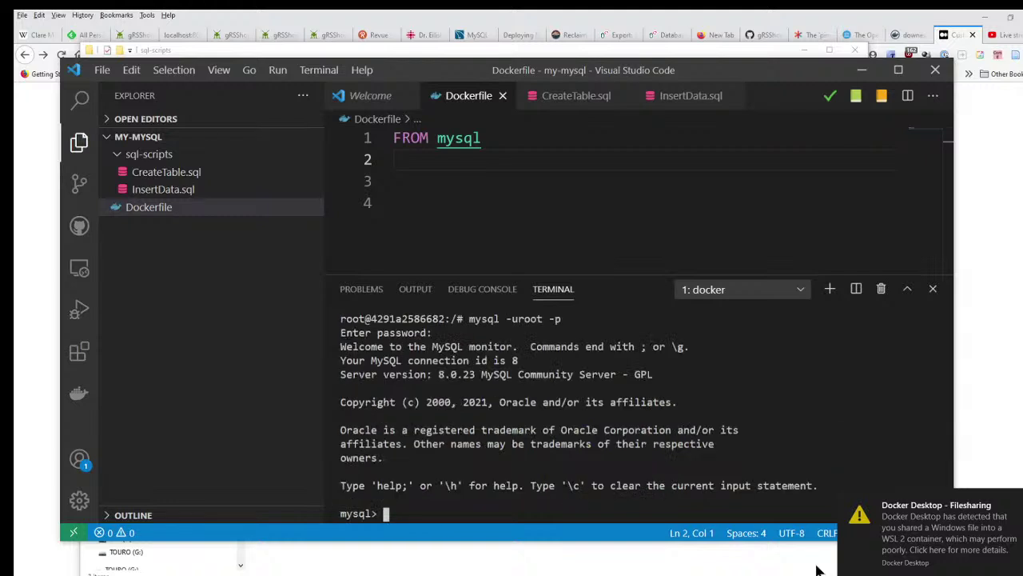